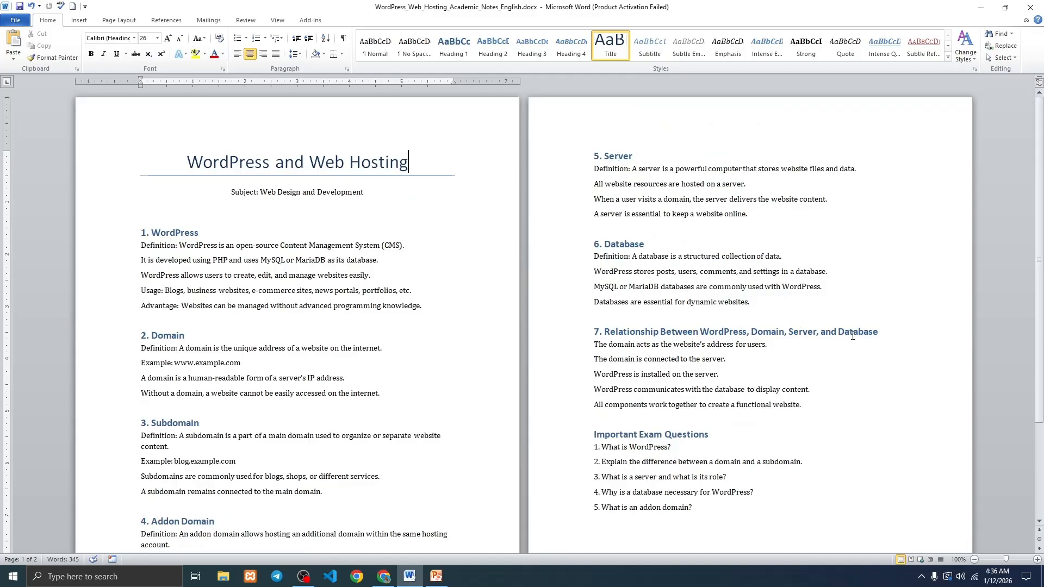
pyautogui.scroll(-2, 644, 366)
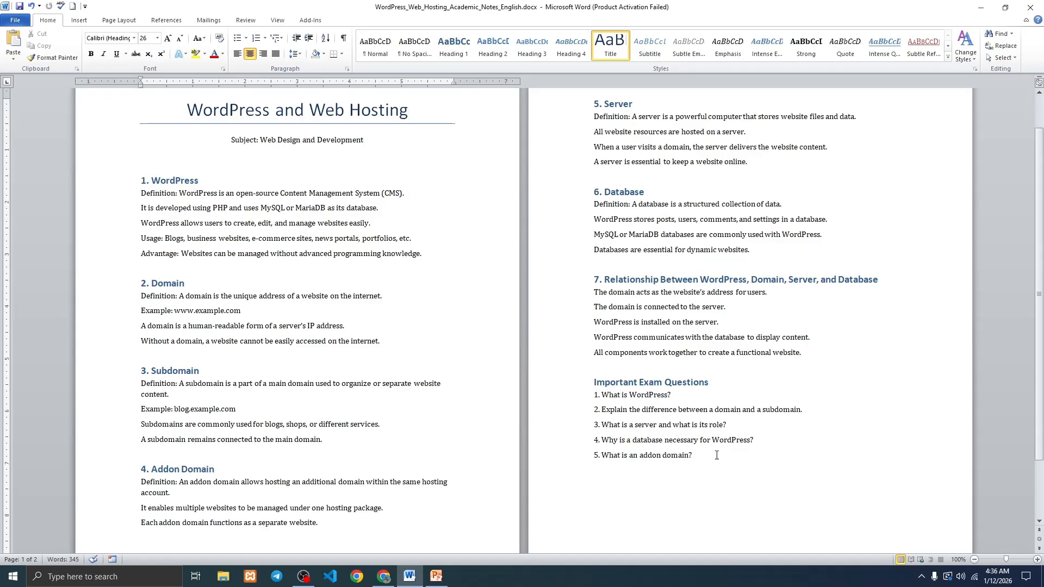
pyautogui.scroll(-3, 392, 364)
pyautogui.scroll(4, 393, 364)
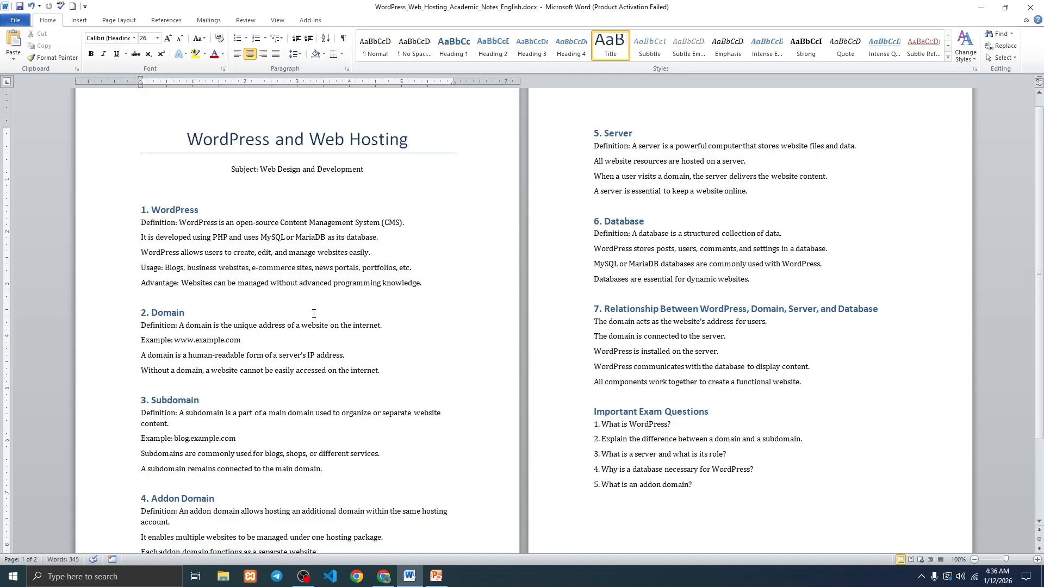
pyautogui.click(262, 340)
pyautogui.moveTo(262, 341); pyautogui.dragTo(182, 348)
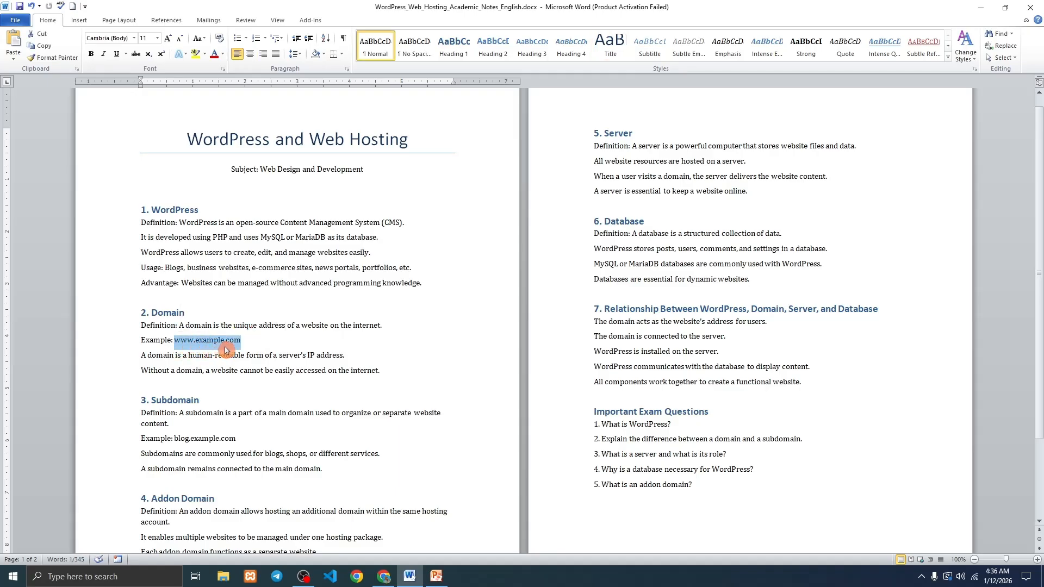
pyautogui.scroll(-1, 225, 349)
pyautogui.click(197, 314)
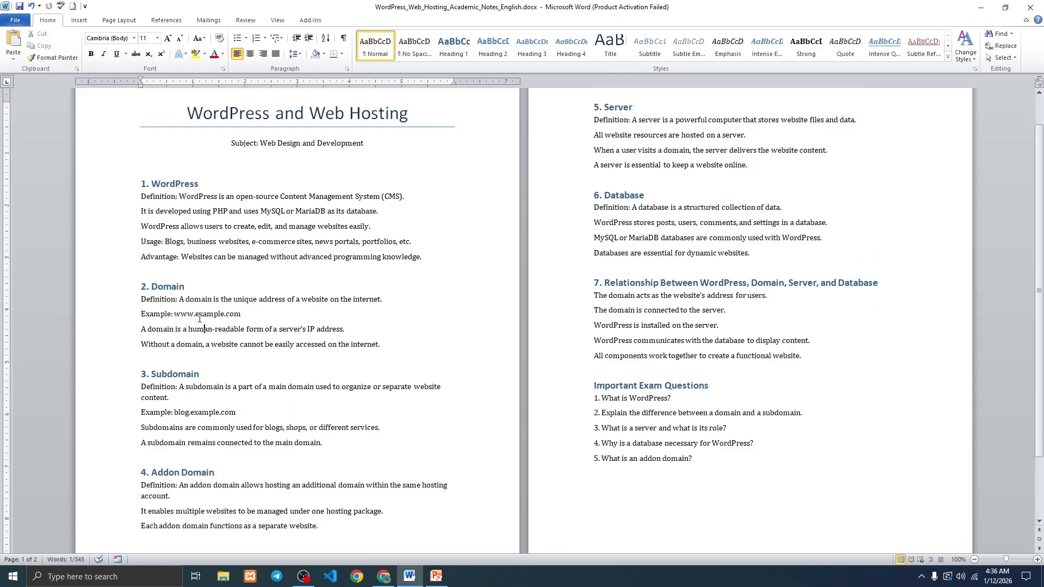
pyautogui.moveTo(197, 314); pyautogui.dragTo(246, 315)
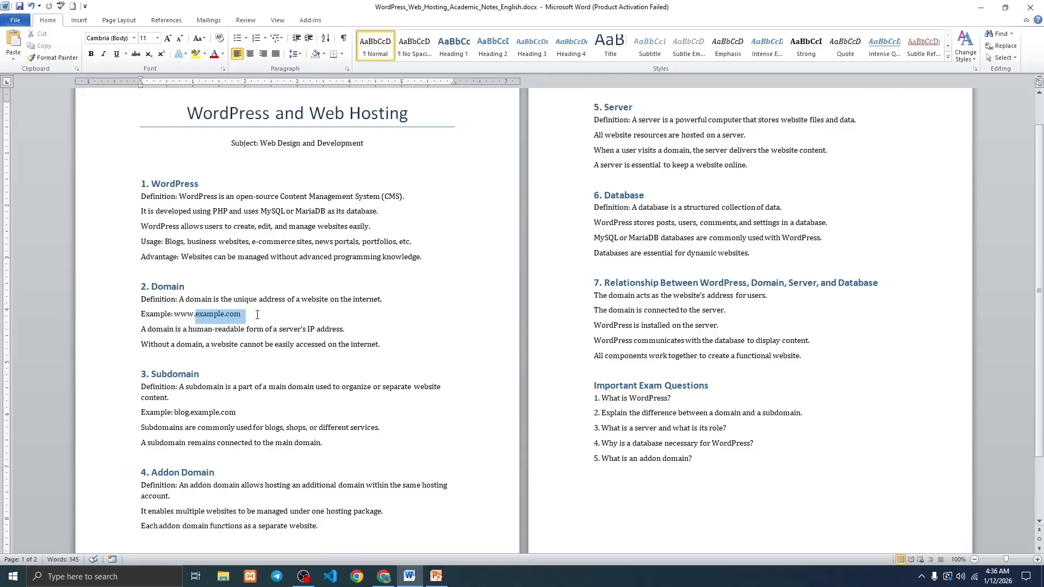
# Highlight the subdomain example blog.example.com and the word 'blog'.
pyautogui.moveTo(175, 412); pyautogui.dragTo(242, 413)
pyautogui.click(190, 415)
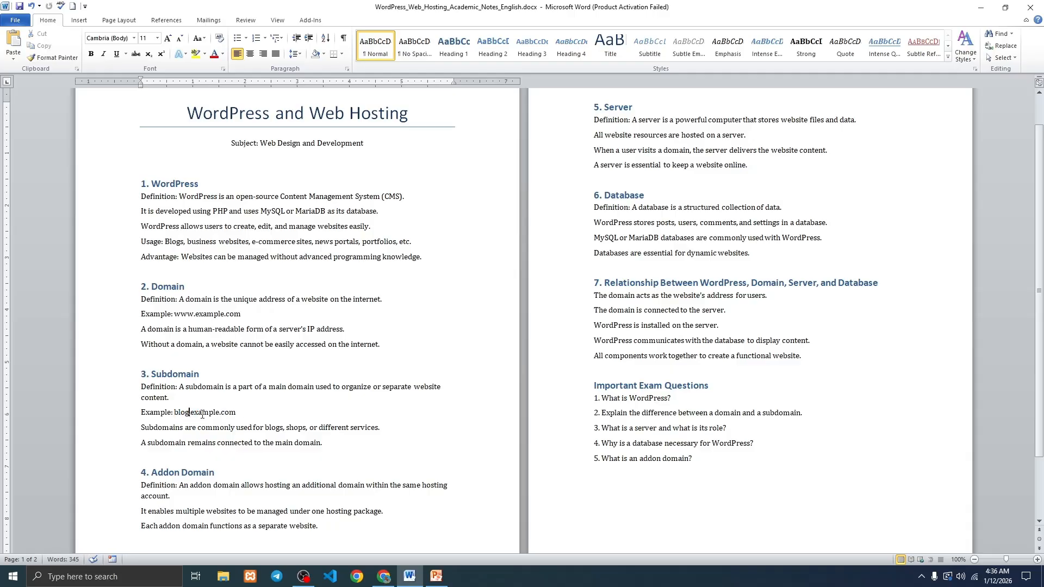
pyautogui.moveTo(195, 314); pyautogui.dragTo(240, 315)
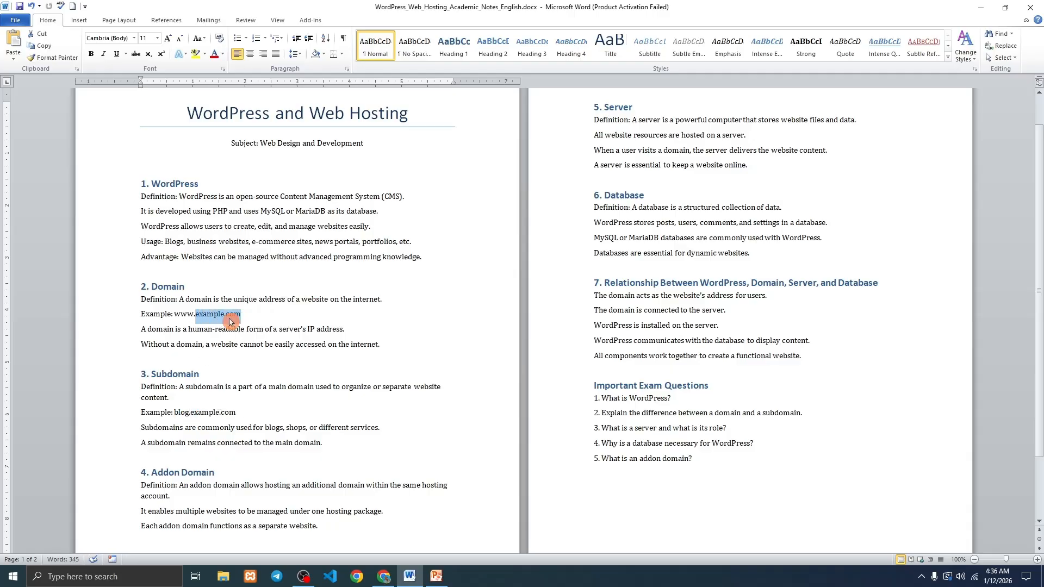
pyautogui.doubleClick(181, 412)
pyautogui.click(352, 386)
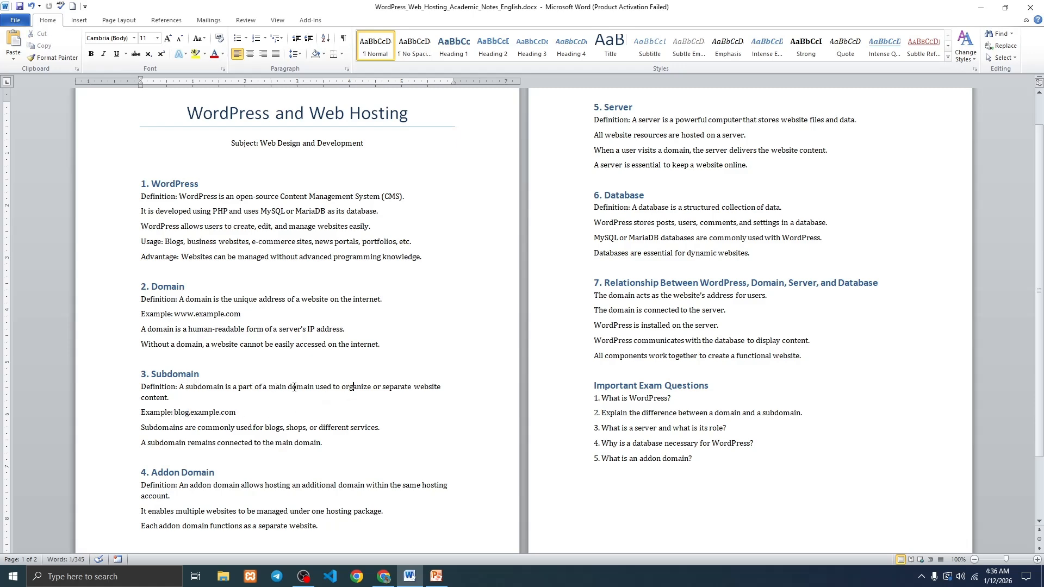
pyautogui.scroll(-3, 246, 391)
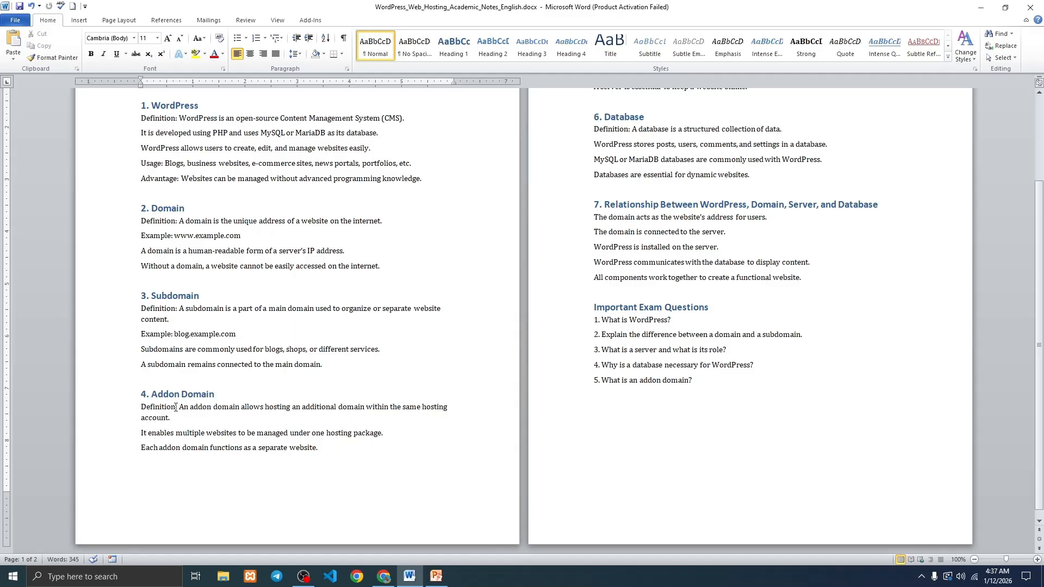
# Highlight the Addon Domain definition and 'Web Hosting' in the title, then switch to the browser.
pyautogui.moveTo(176, 407); pyautogui.dragTo(199, 425)
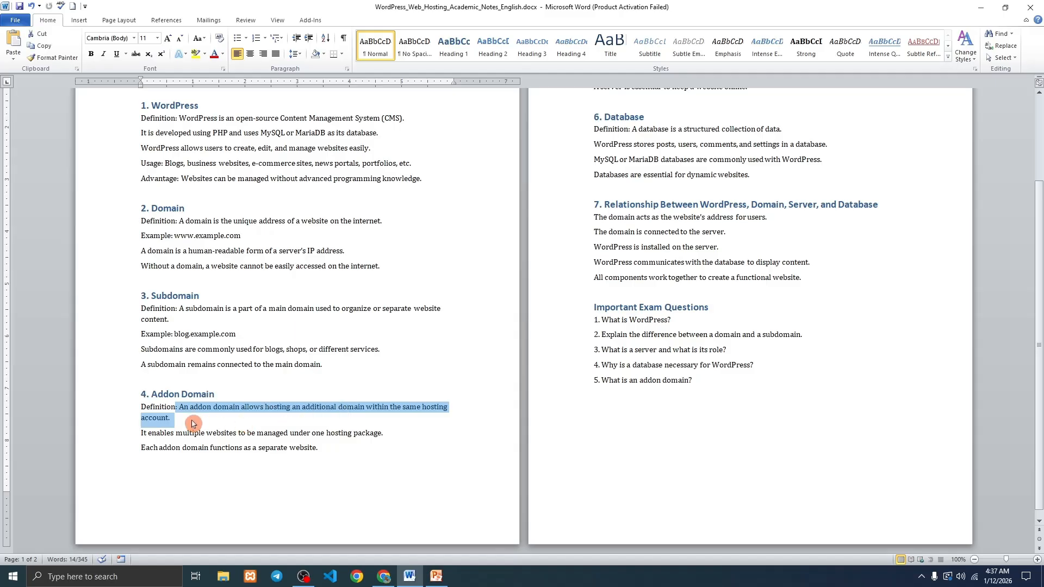
pyautogui.click(192, 420)
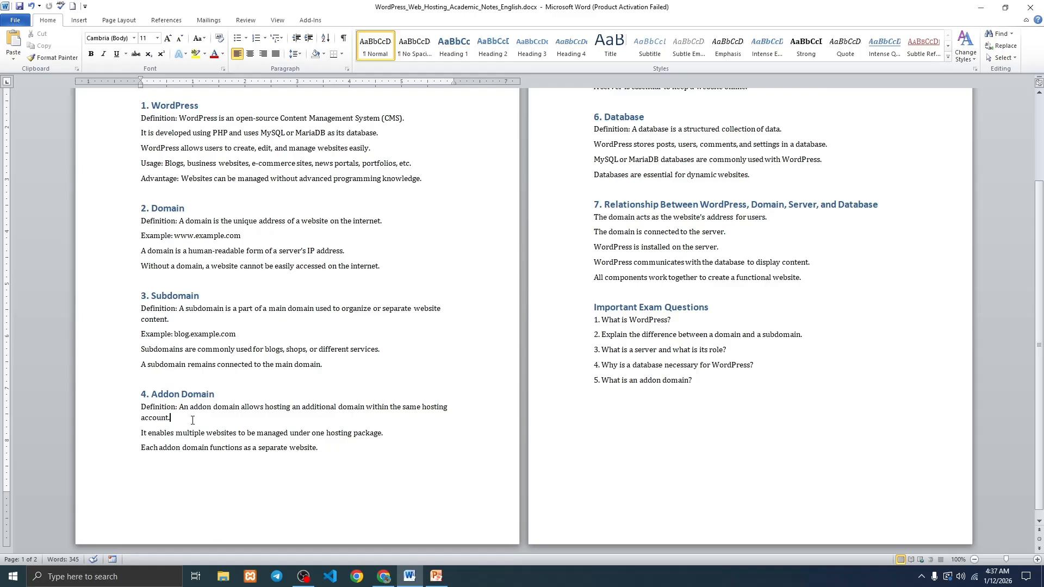
pyautogui.scroll(3, 566, 333)
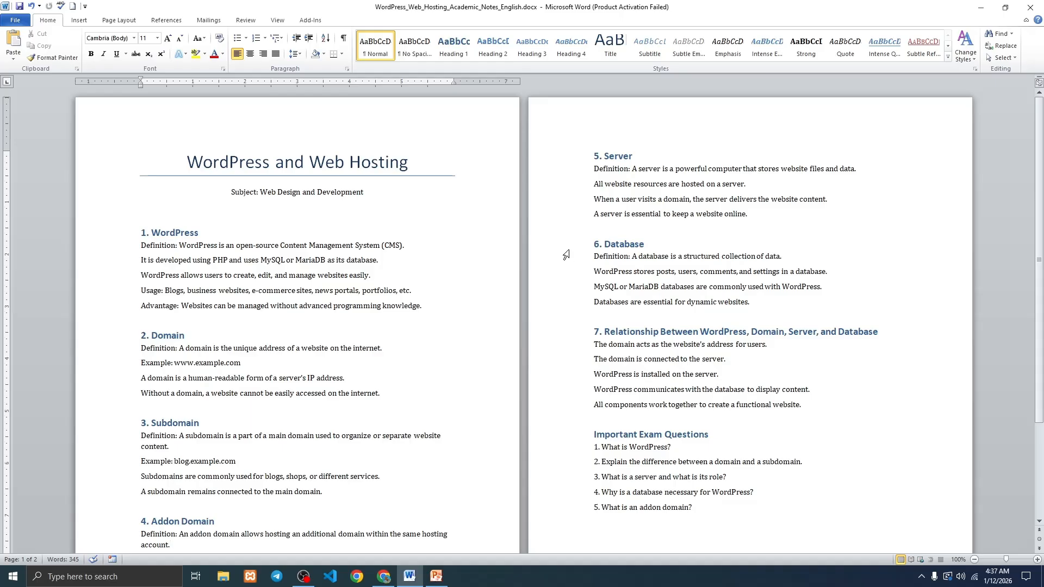
pyautogui.moveTo(308, 162); pyautogui.dragTo(408, 163)
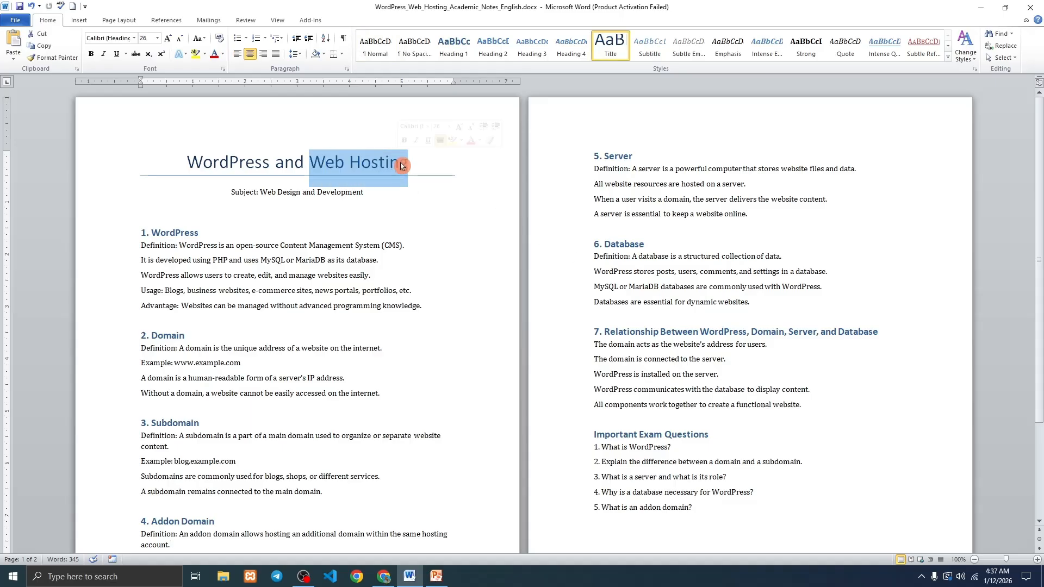
pyautogui.click(426, 201)
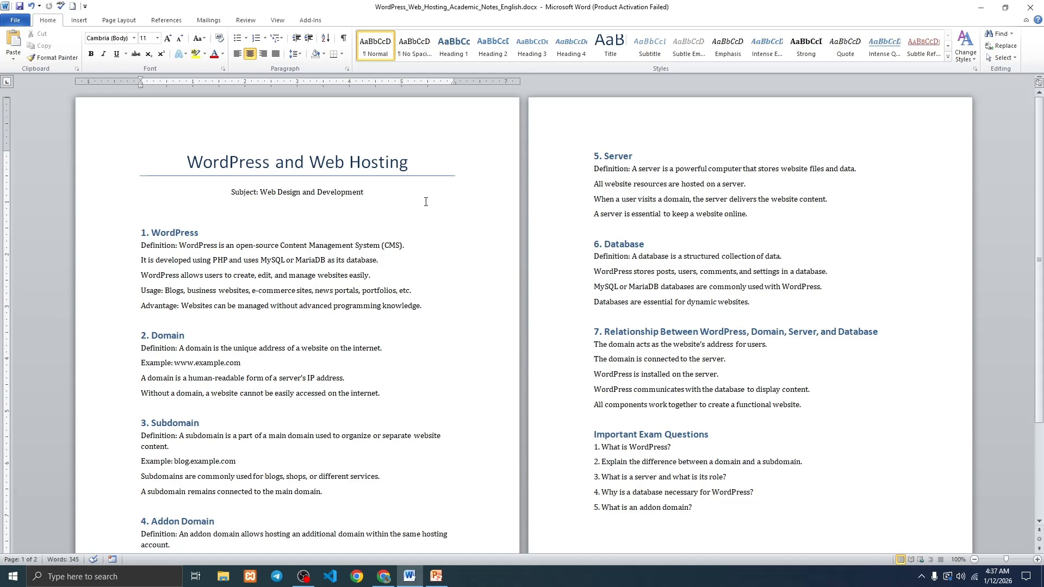
pyautogui.click(384, 577)
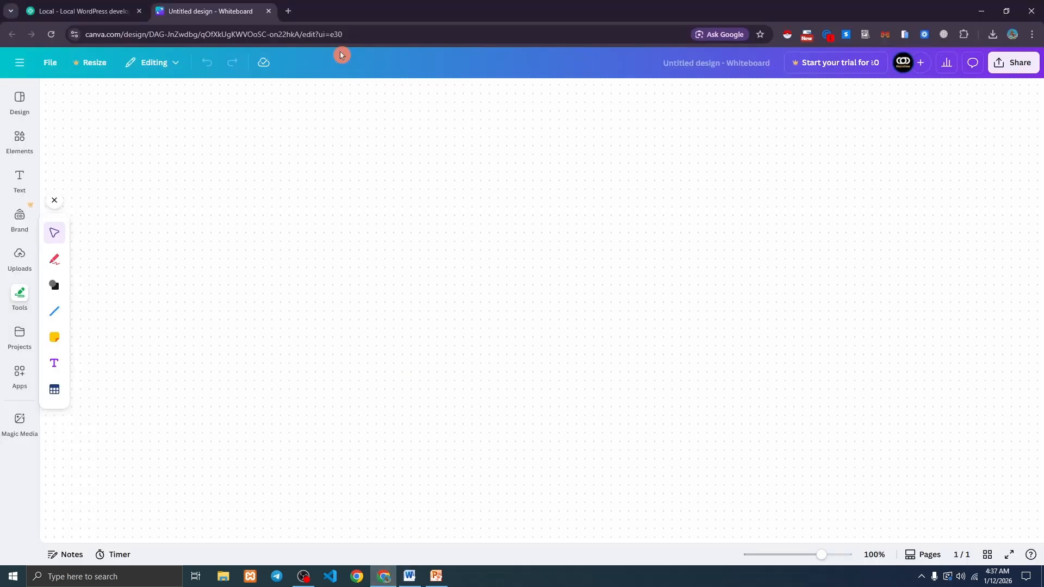
# Search 'exonhost' in a new tab, open the ExonHost homepage, then return to the Word notes.
pyautogui.click(289, 11)
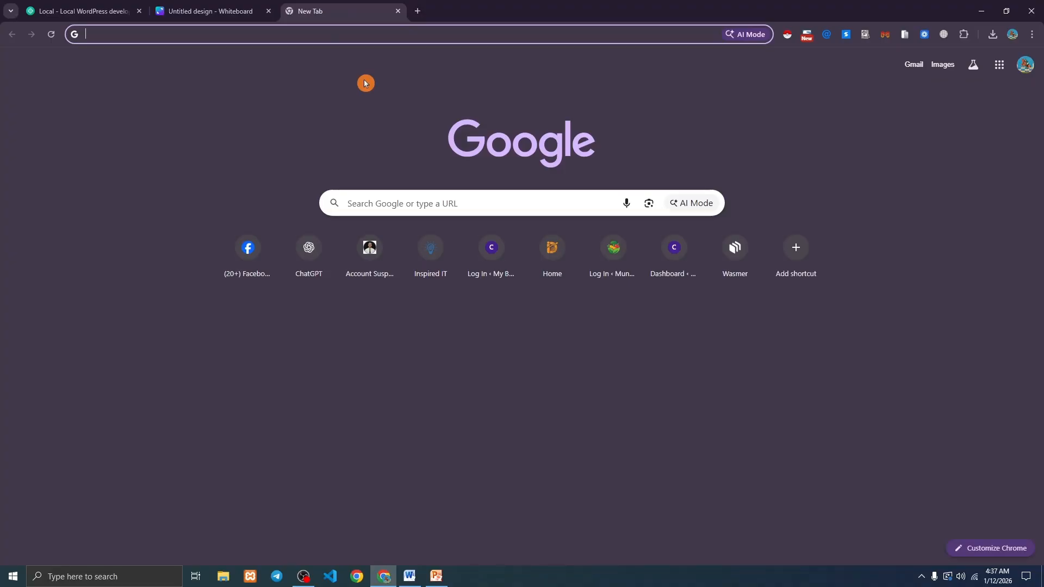
pyautogui.write('exo')
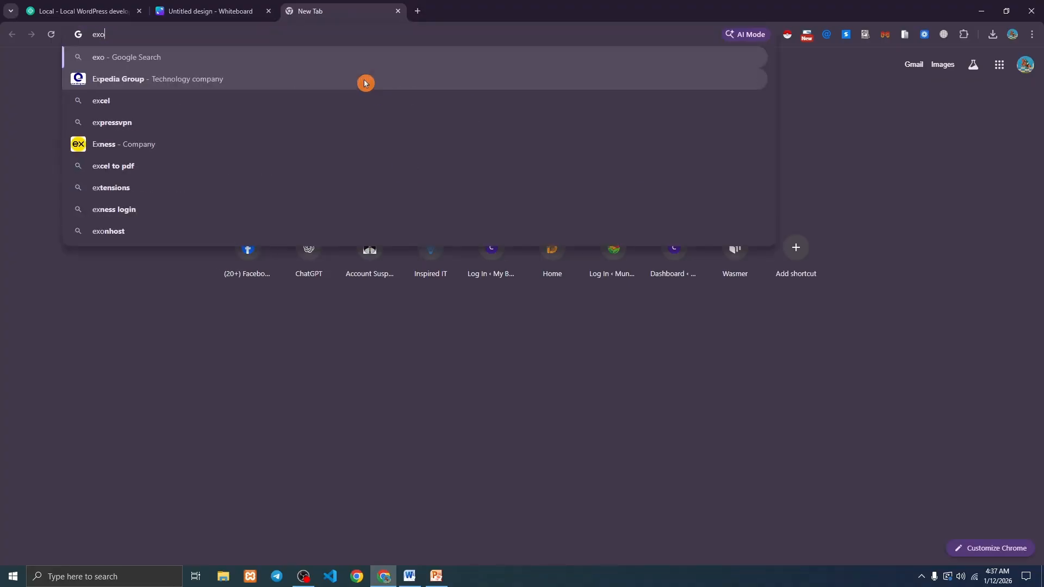
pyautogui.write('nhost')
pyautogui.press('Return')
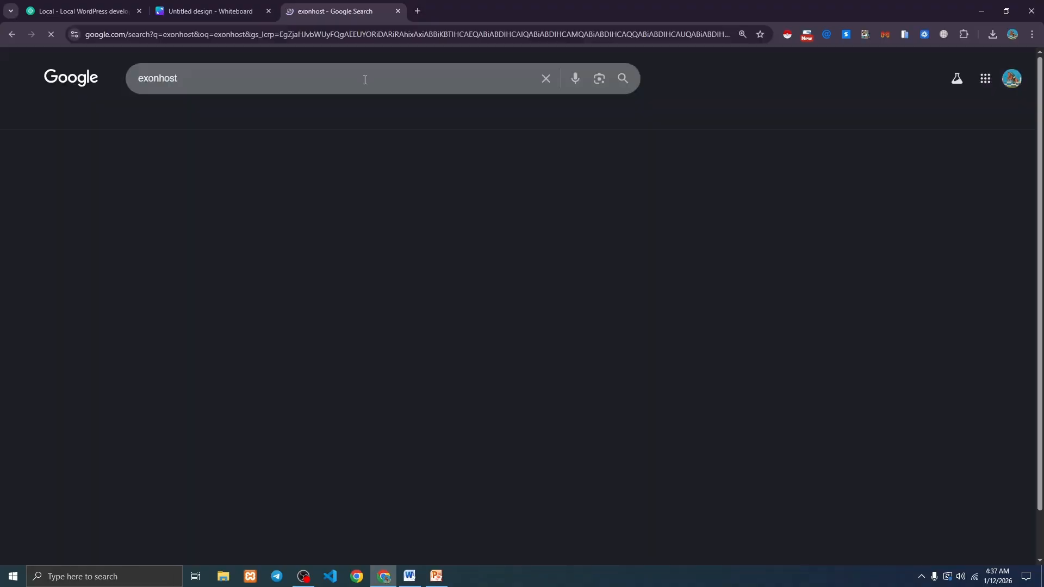
pyautogui.click(323, 184)
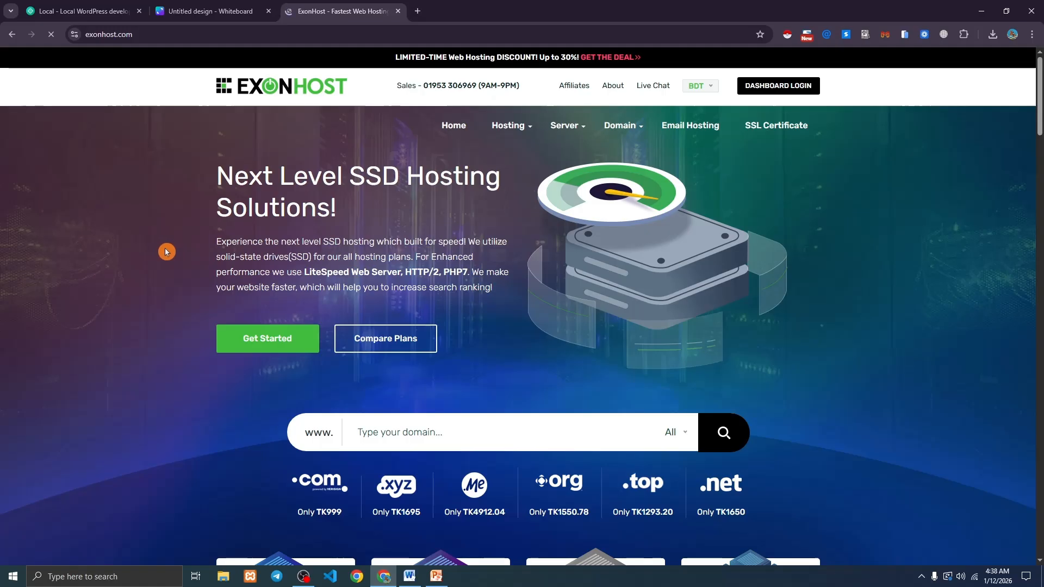
pyautogui.scroll(-1, 429, 172)
pyautogui.scroll(1, 435, 169)
pyautogui.scroll(-2, 321, 375)
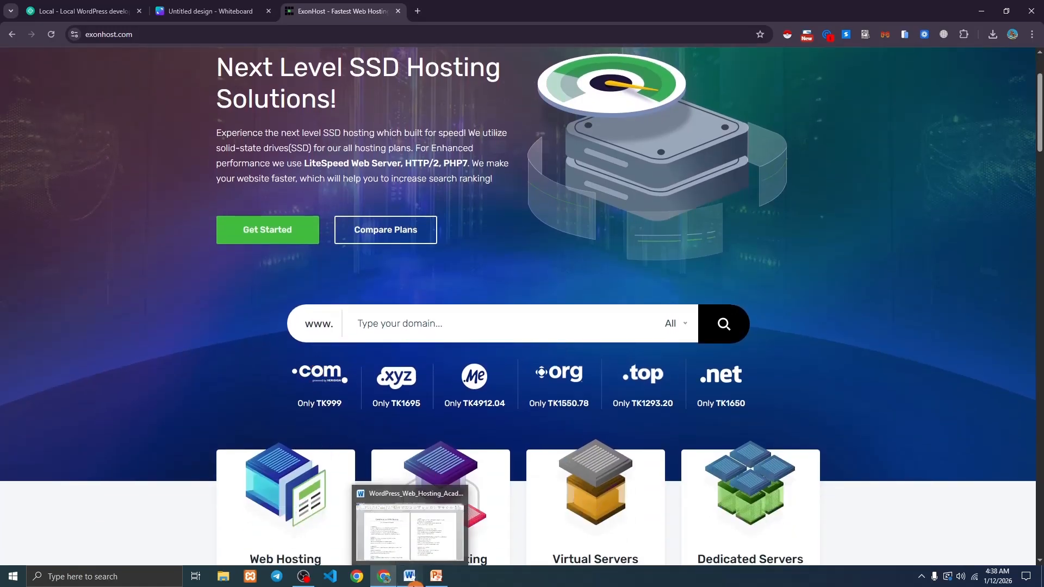
pyautogui.click(409, 576)
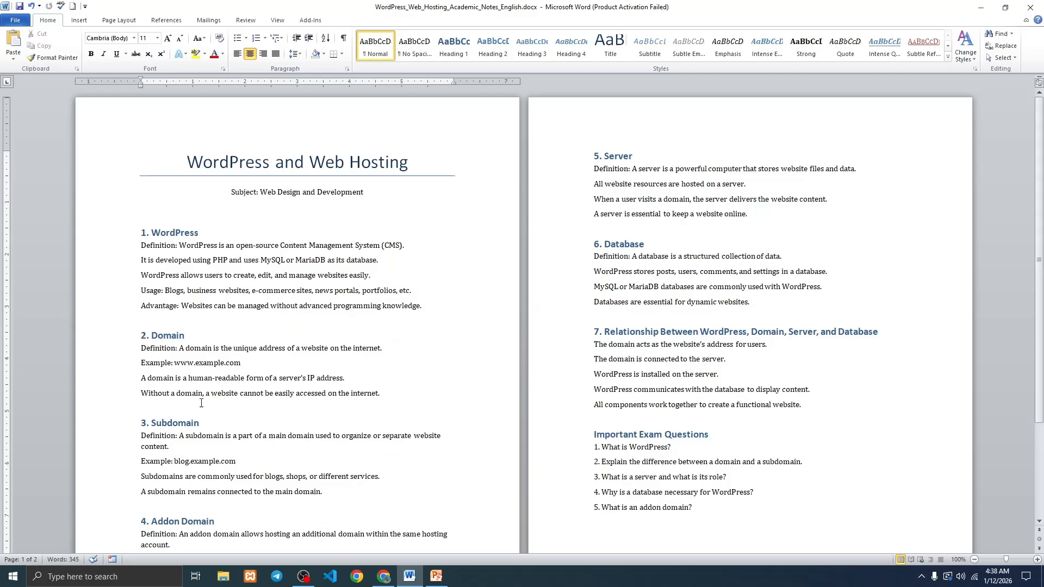
# Highlight example.com and its 'com' extension in the Domain example, then return to ExonHost.
pyautogui.moveTo(195, 363); pyautogui.dragTo(242, 363)
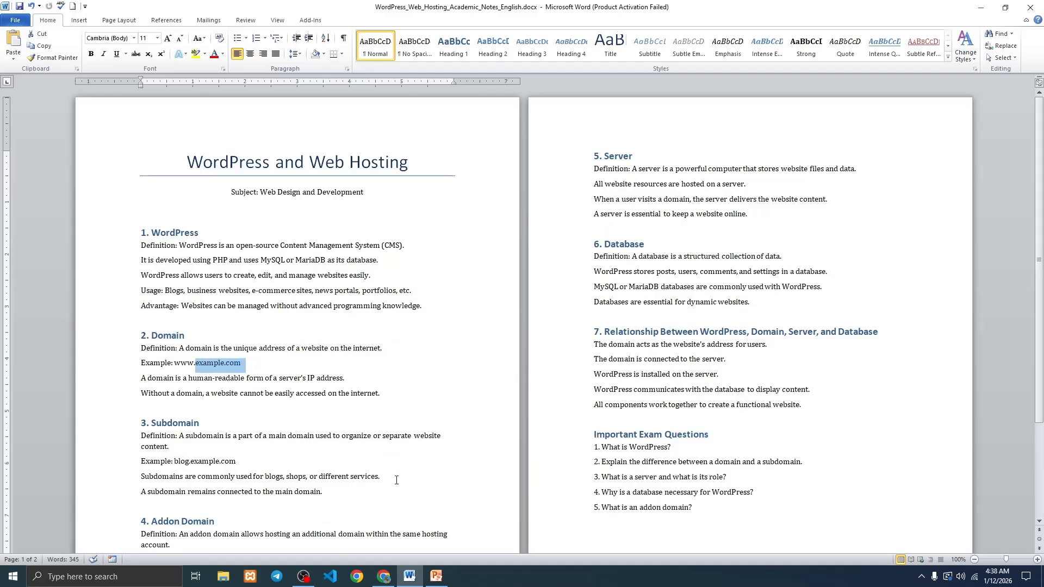
pyautogui.click(226, 362)
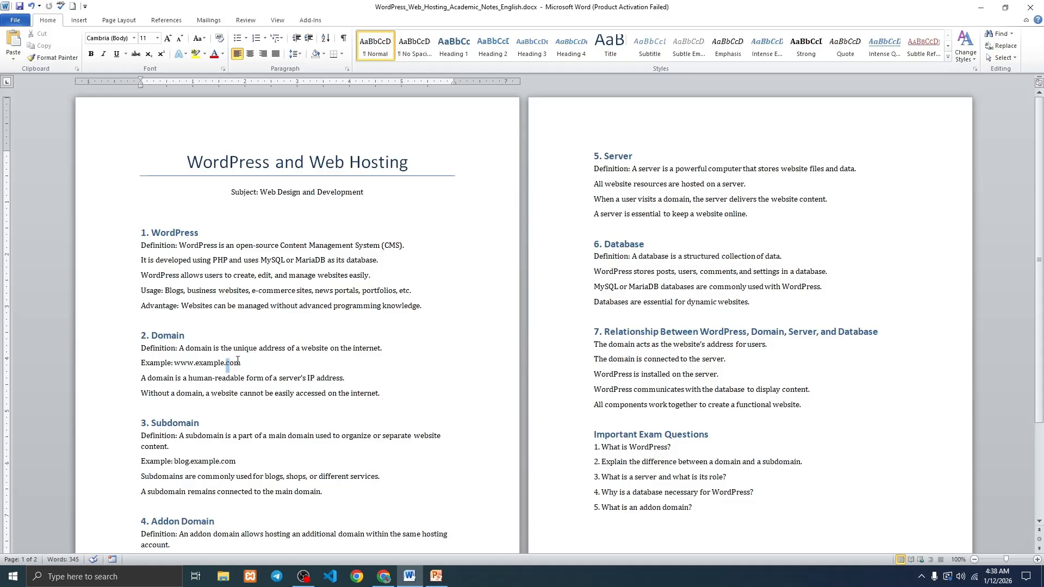
pyautogui.moveTo(226, 363); pyautogui.dragTo(246, 363)
pyautogui.click(395, 578)
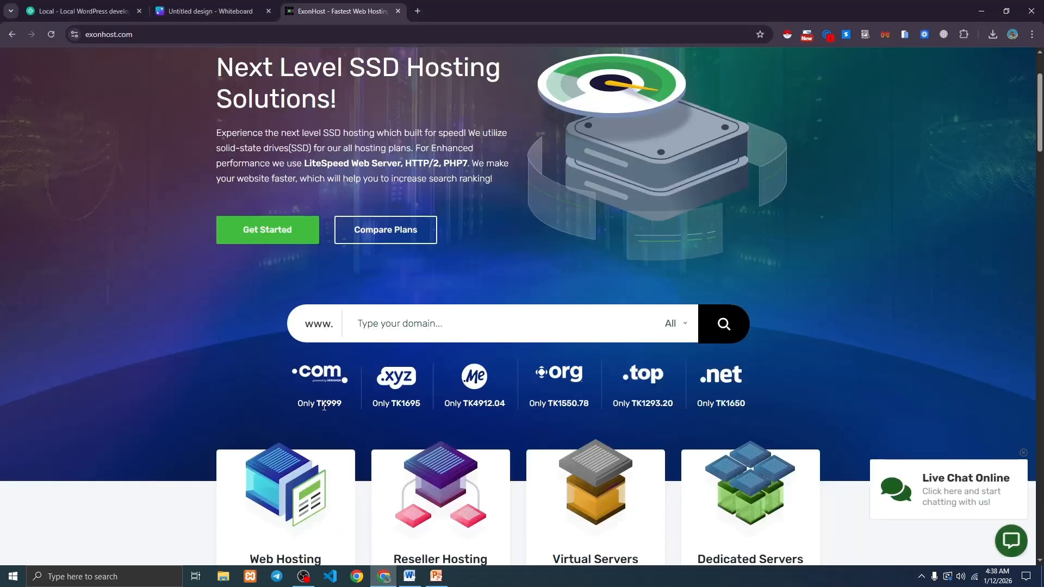
# Open ExonHost's Web Hosting page with its Starter, Standard and Advanced plans.
pyautogui.click(298, 388)
pyautogui.scroll(3, 232, 320)
pyautogui.moveTo(511, 126)
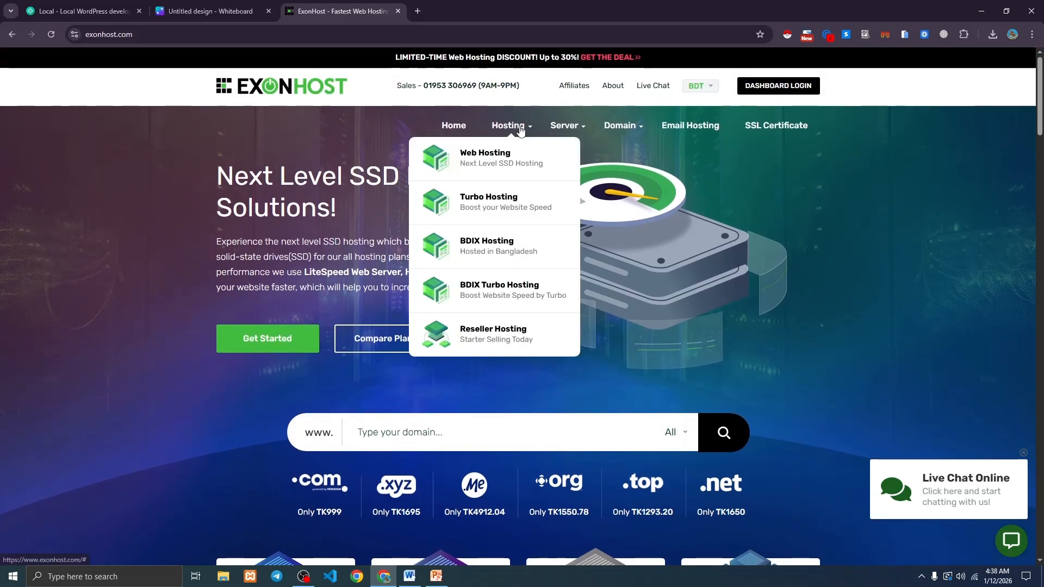
pyautogui.click(492, 160)
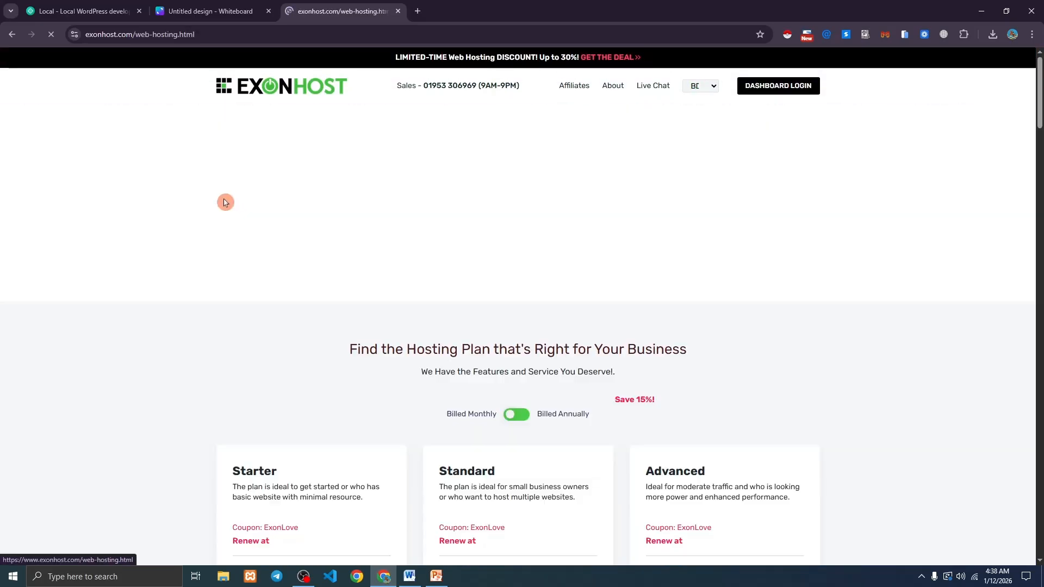
pyautogui.scroll(-4, 239, 204)
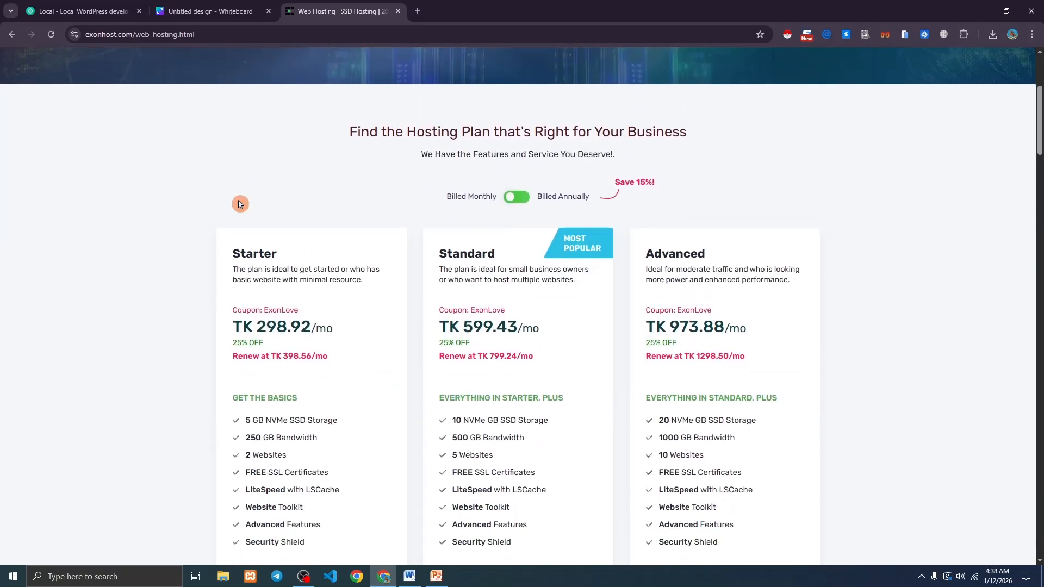
pyautogui.scroll(-1, 240, 204)
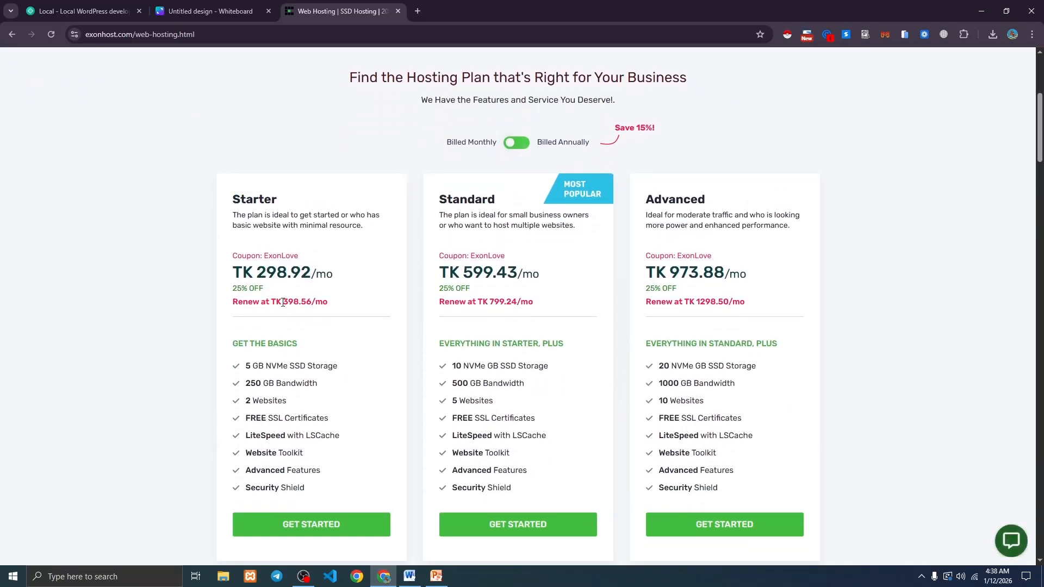
# Review the Starter plan's renewal price, 5 GB storage and website count, then scroll back up.
pyautogui.moveTo(256, 273); pyautogui.dragTo(303, 301)
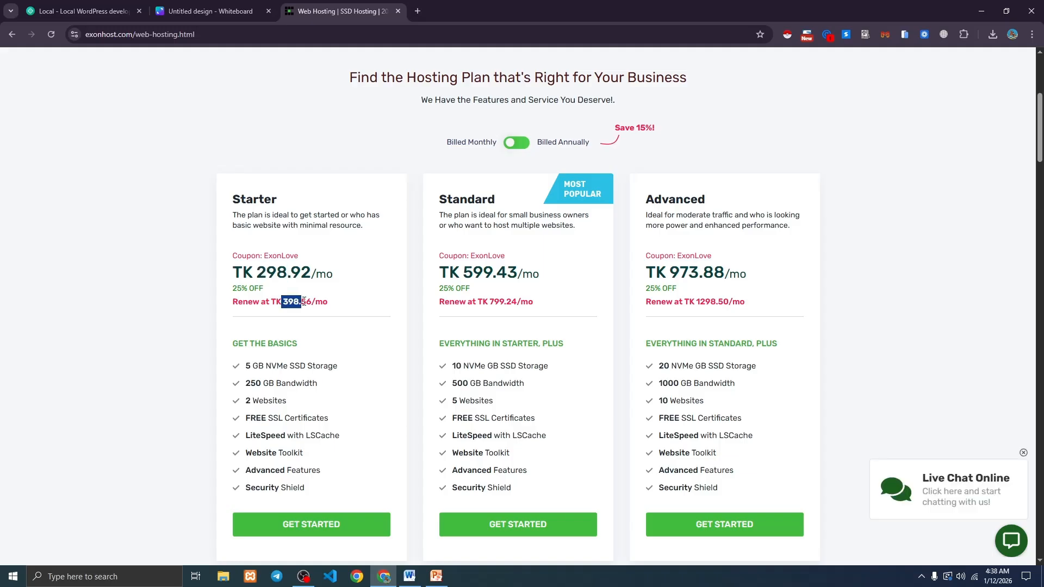
pyautogui.click(304, 301)
pyautogui.moveTo(253, 366); pyautogui.dragTo(248, 400)
pyautogui.click(261, 399)
pyautogui.click(247, 401)
pyautogui.scroll(-3, 485, 350)
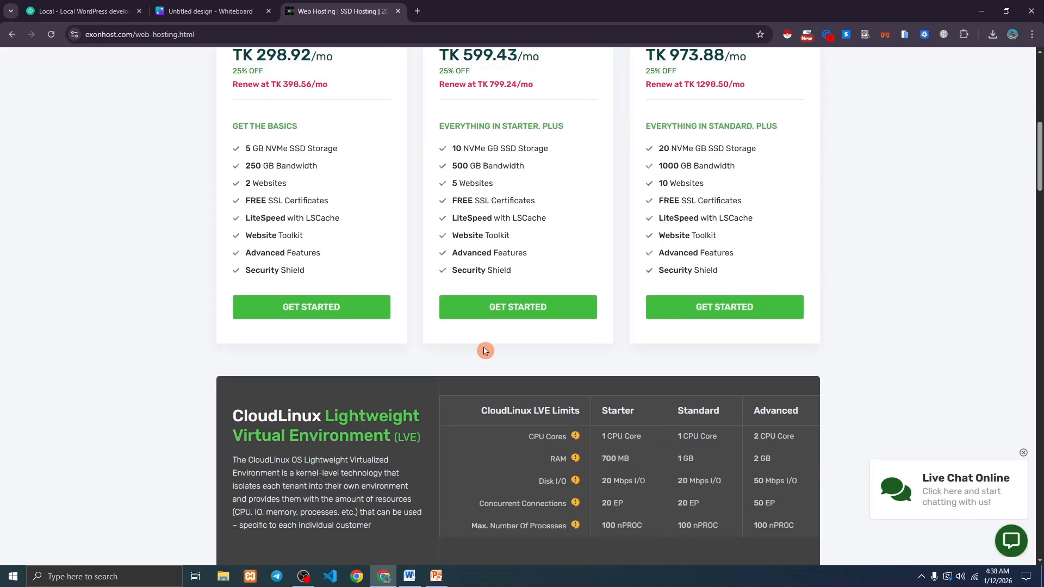
pyautogui.scroll(-5, 412, 353)
pyautogui.scroll(12, 411, 353)
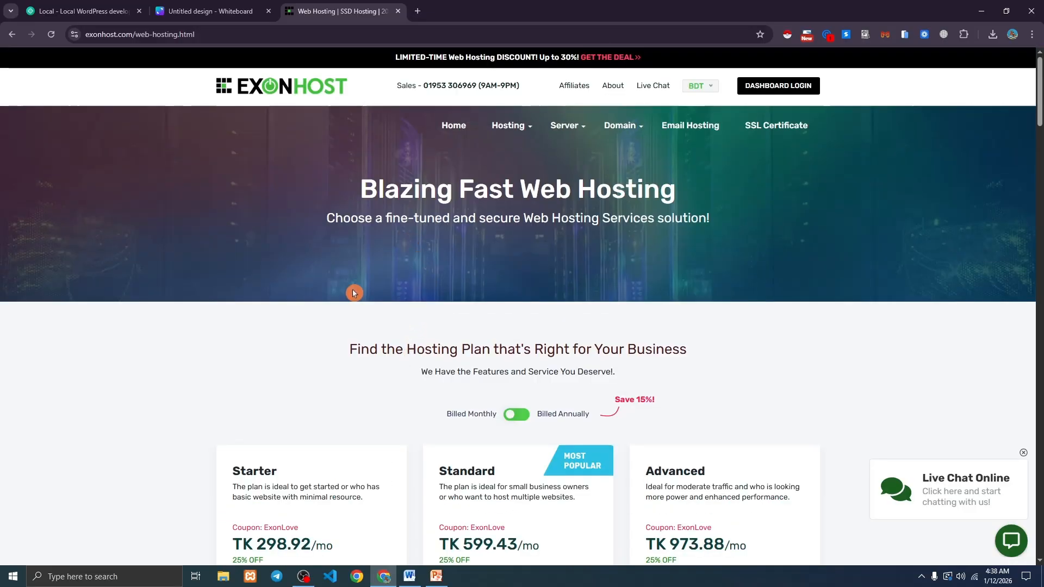
pyautogui.scroll(-3, 348, 291)
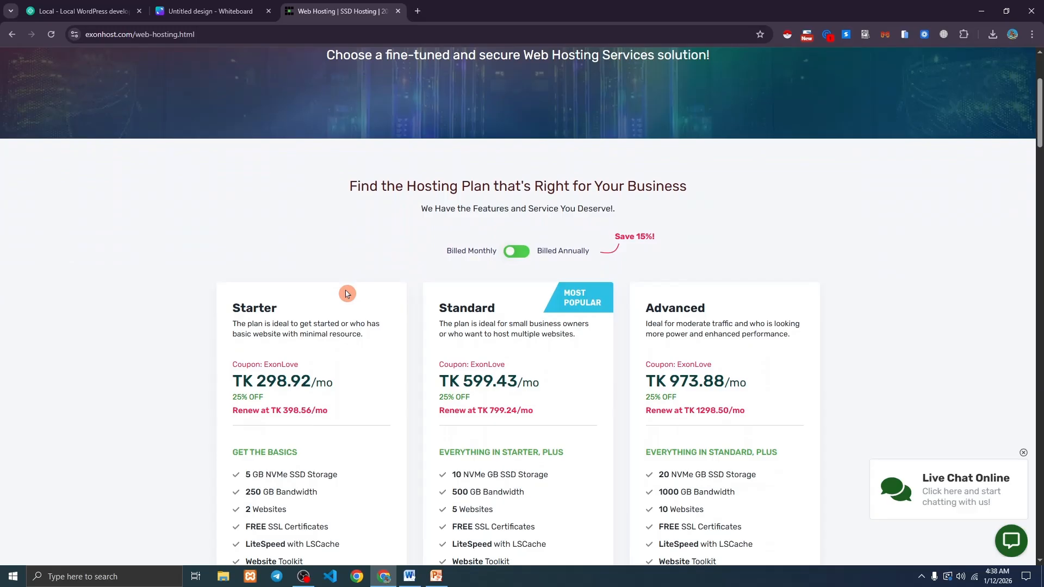
pyautogui.scroll(3, 346, 294)
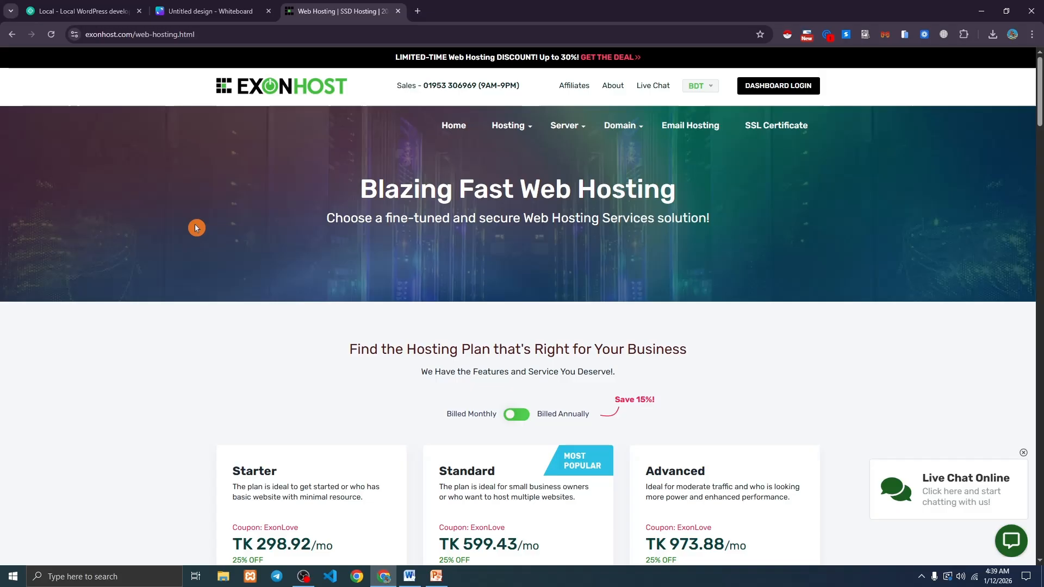
# Search Google for 'local' in a new tab and open the localwp.com site.
pyautogui.click(82, 11)
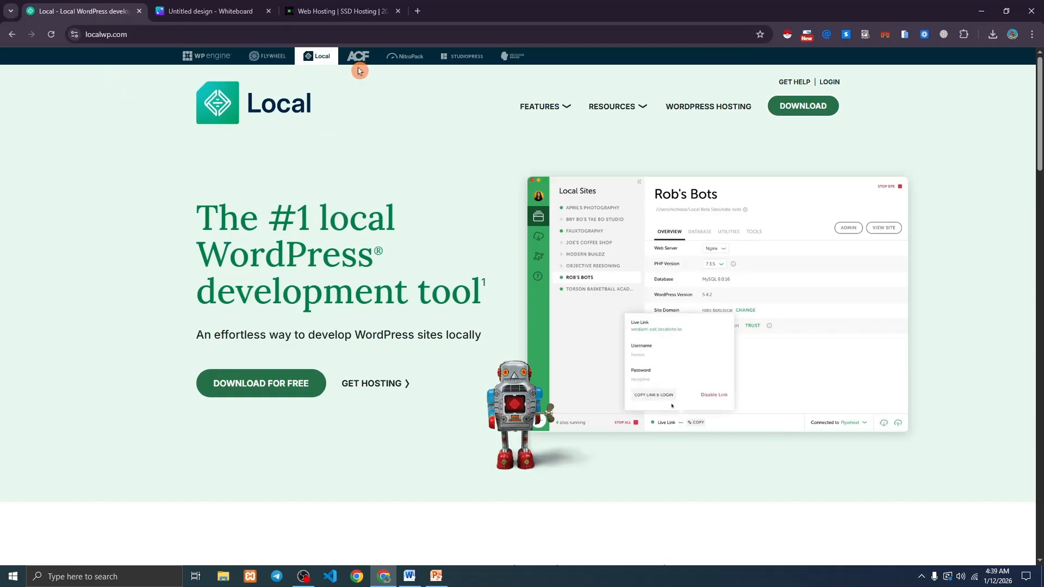
pyautogui.click(417, 12)
pyautogui.write('loca')
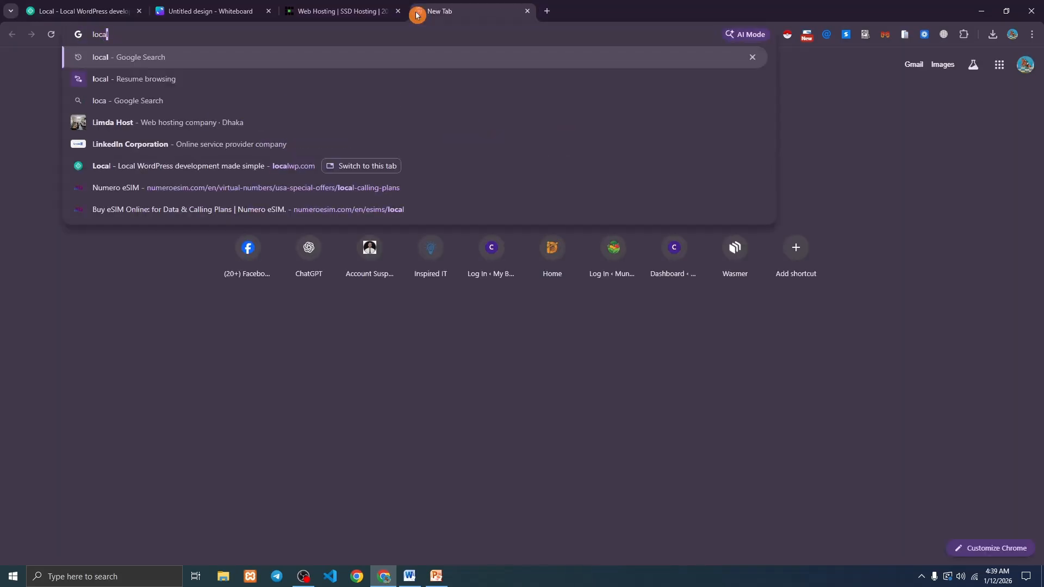
pyautogui.write('l')
pyautogui.press('Return')
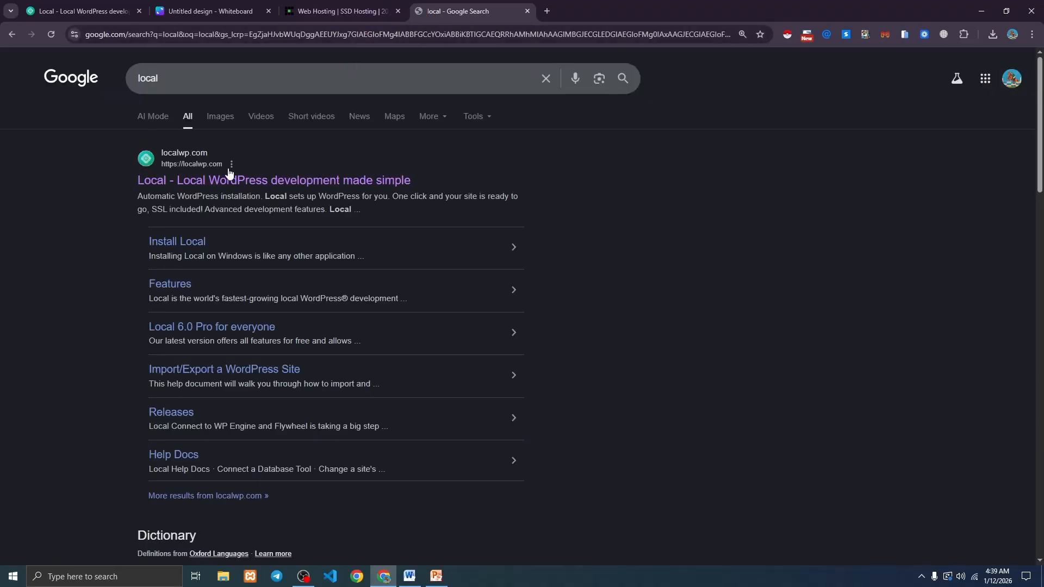
pyautogui.click(281, 182)
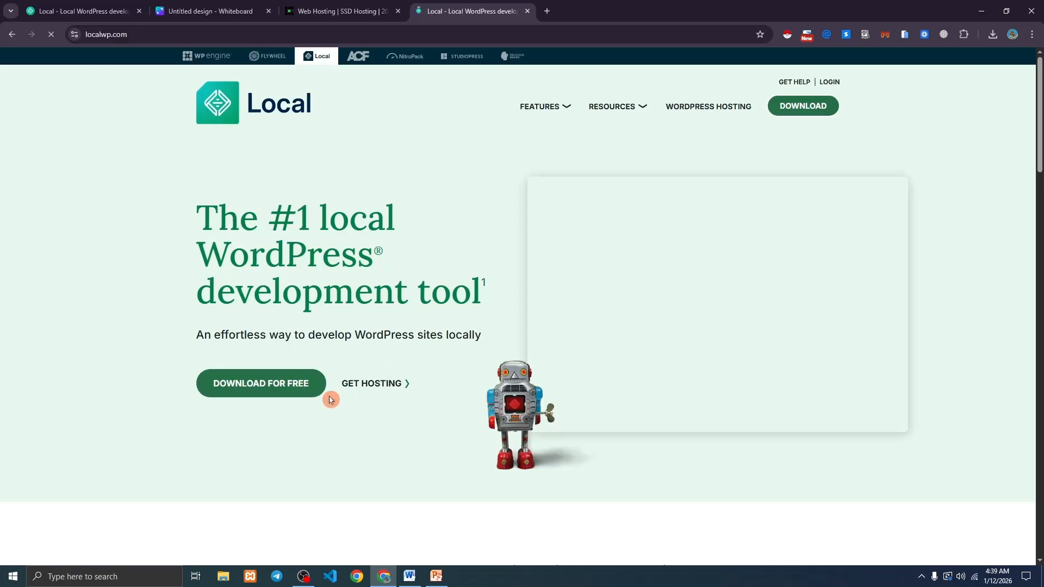
# Fill the Download Local form: Windows platform, saved name, Agency organization type, saved work e-mail.
pyautogui.click(276, 389)
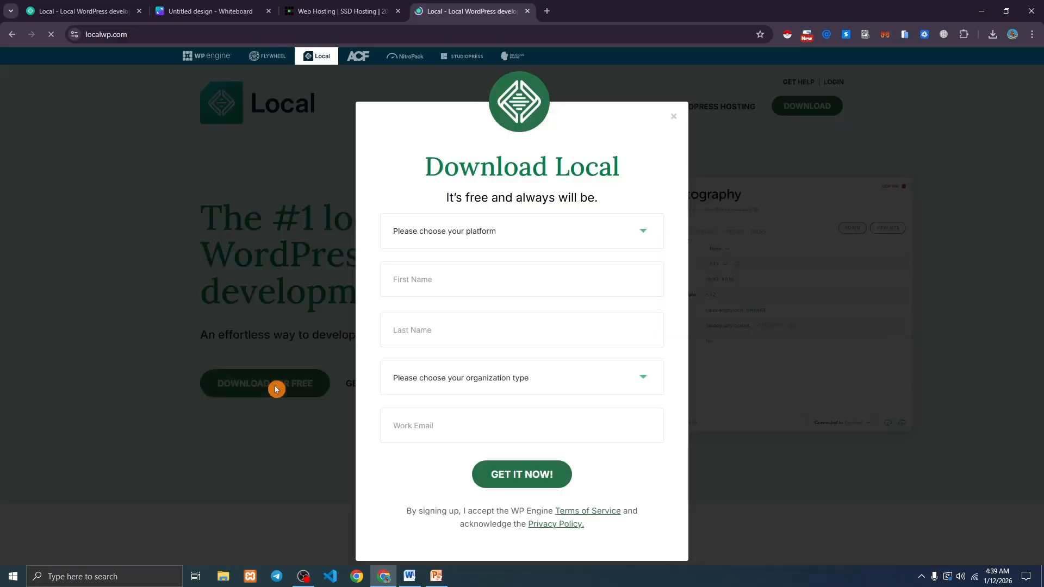
pyautogui.click(450, 242)
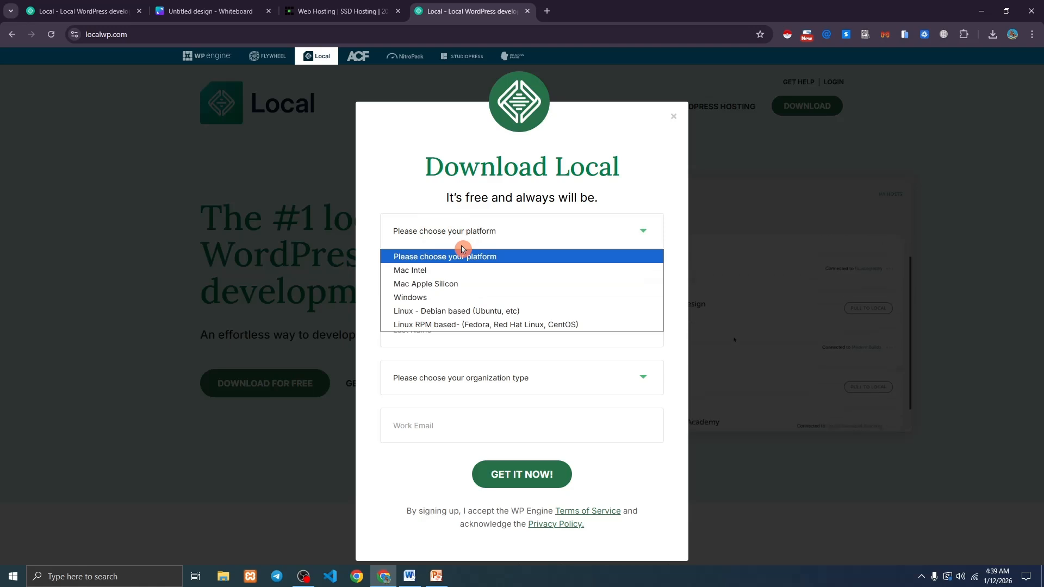
pyautogui.click(430, 301)
pyautogui.click(438, 281)
pyautogui.click(467, 317)
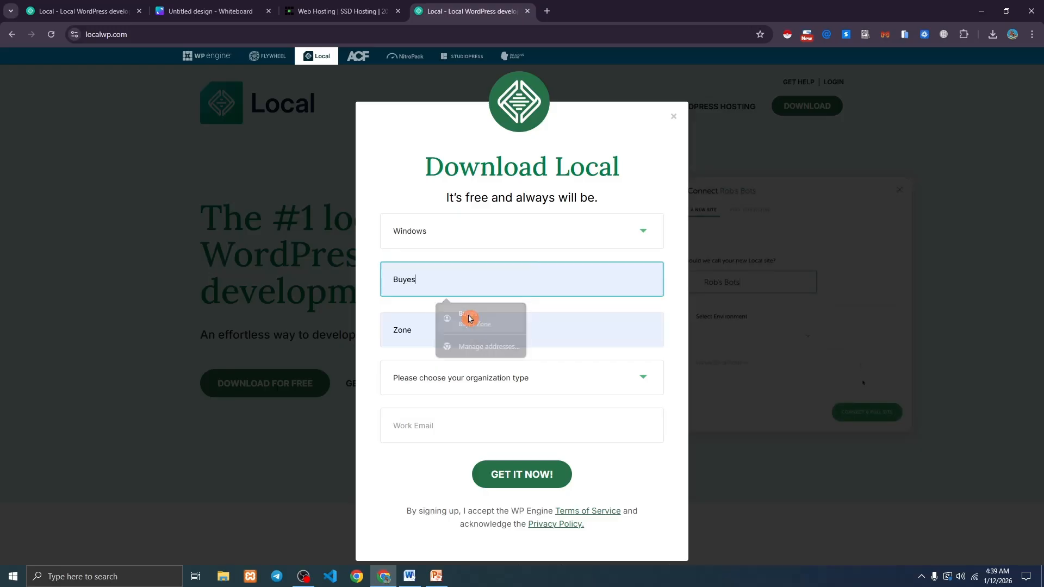
pyautogui.click(426, 379)
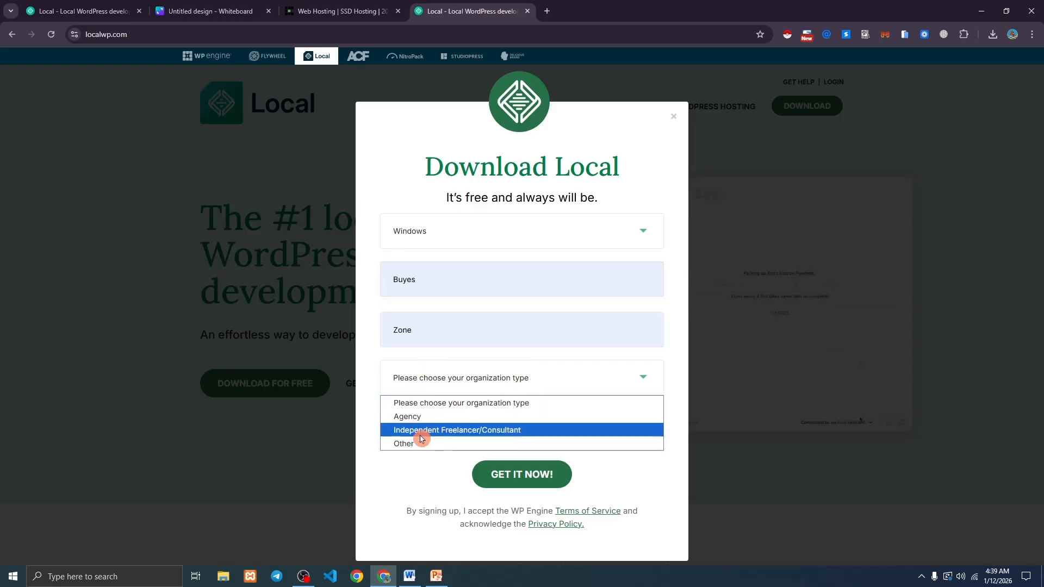
pyautogui.click(417, 417)
pyautogui.click(419, 423)
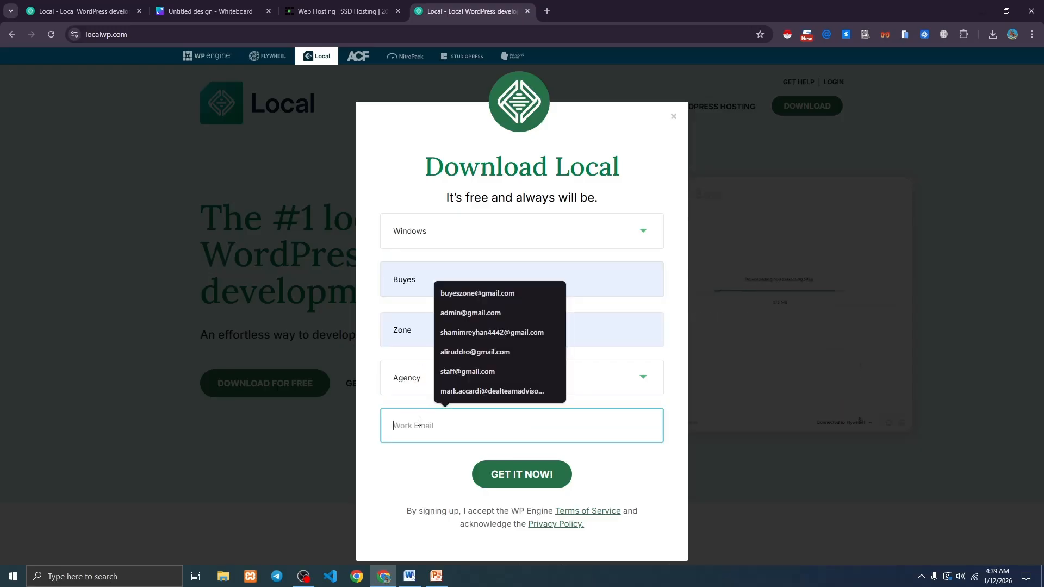
pyautogui.click(471, 309)
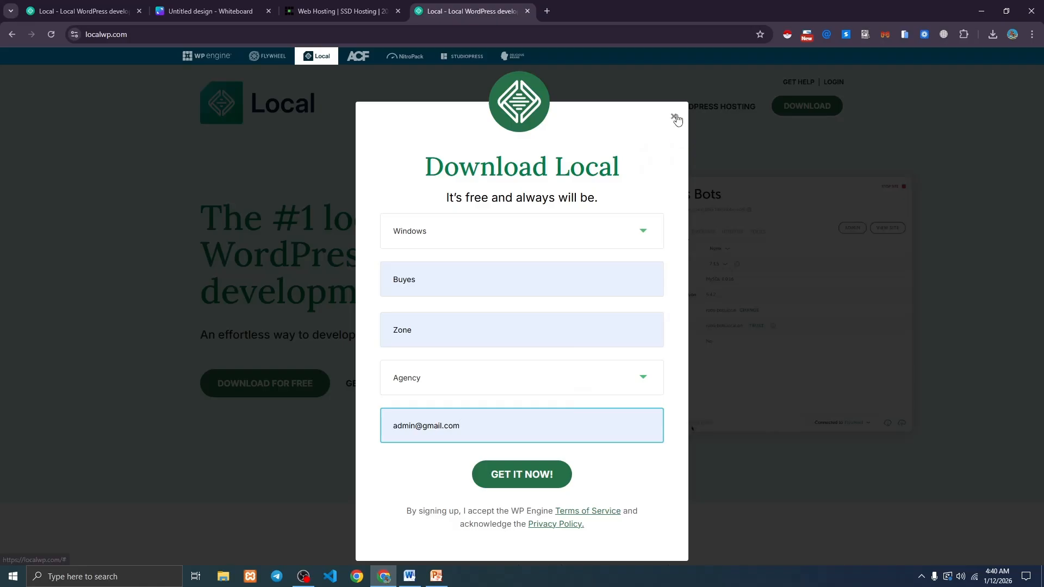
# Close the form and run local-9.2.9-windows.exe from Chrome's downloads.
pyautogui.click(674, 117)
pyautogui.click(992, 34)
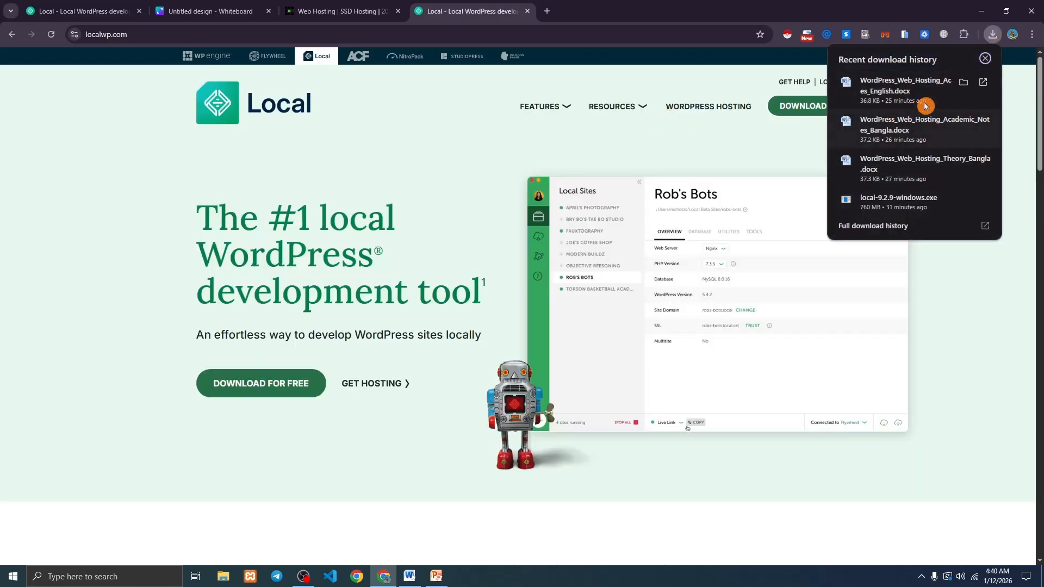
pyautogui.click(878, 203)
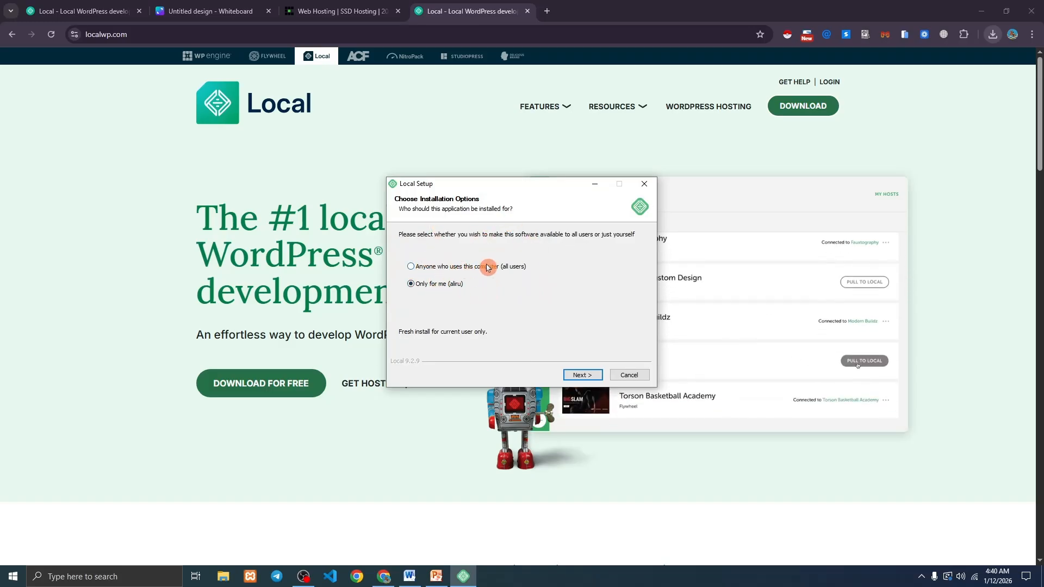
# Install Local 9.2.9 for anyone using this computer into the default folder and finish setup.
pyautogui.click(446, 270)
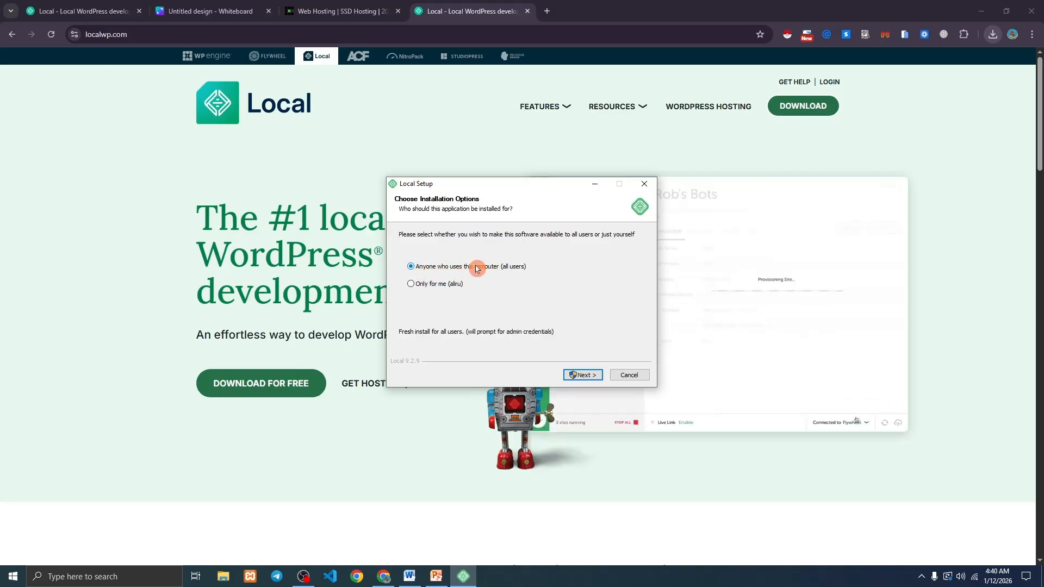
pyautogui.click(579, 376)
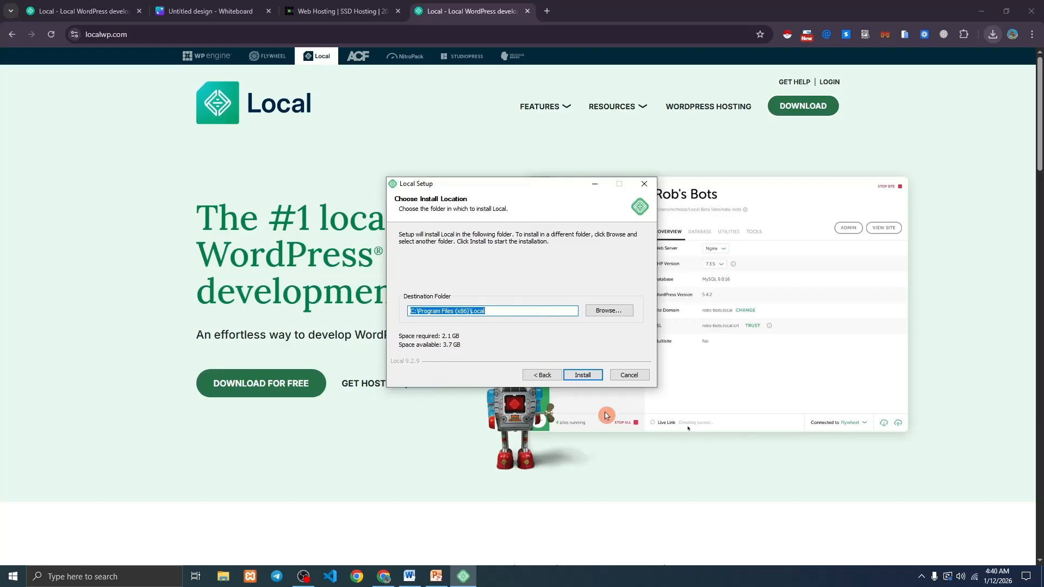
pyautogui.click(585, 375)
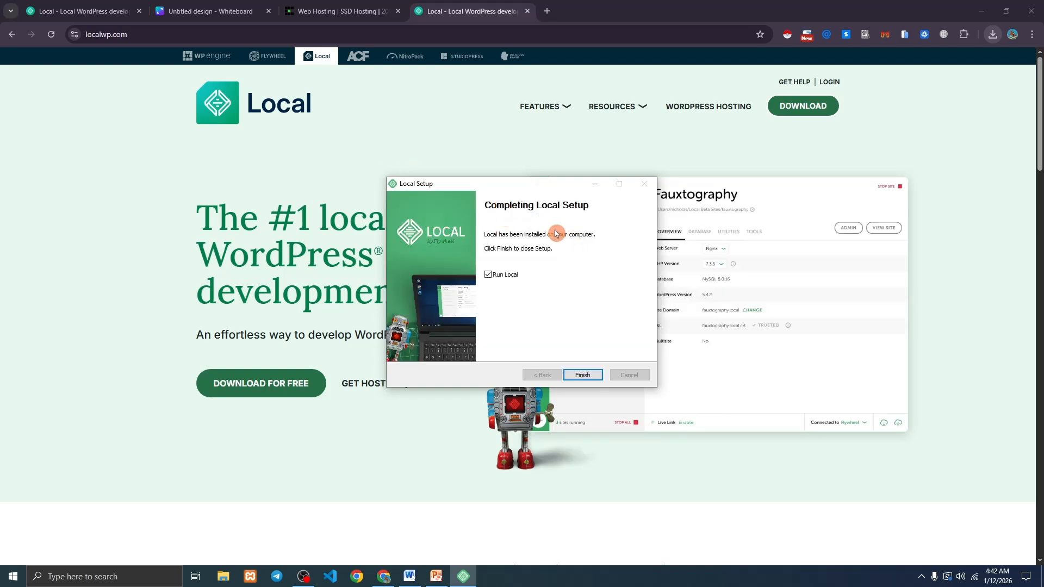
pyautogui.click(582, 375)
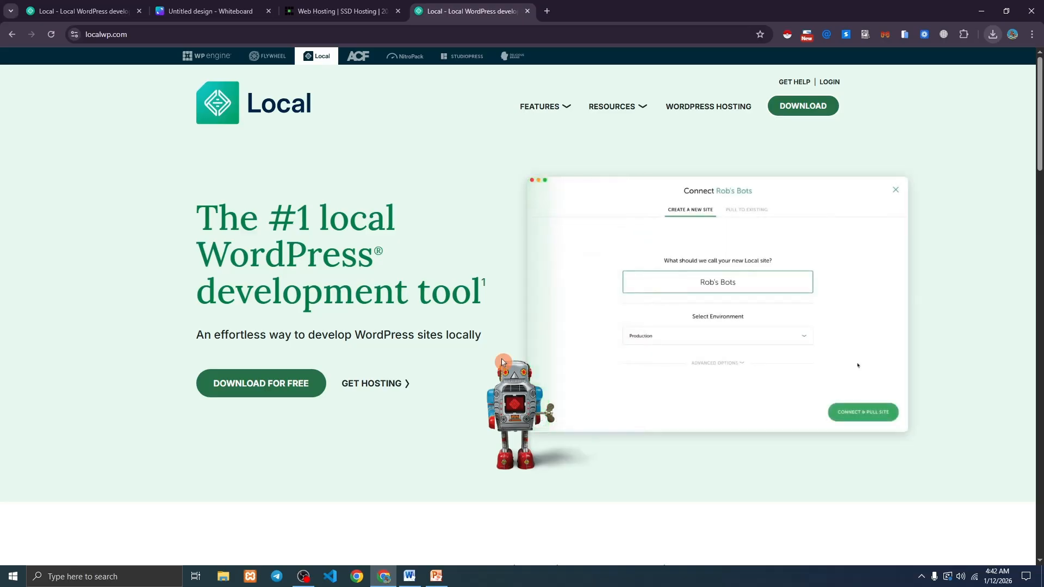
# Launch the Local app from Windows search by typing 'local'.
pyautogui.scroll(-4, 462, 348)
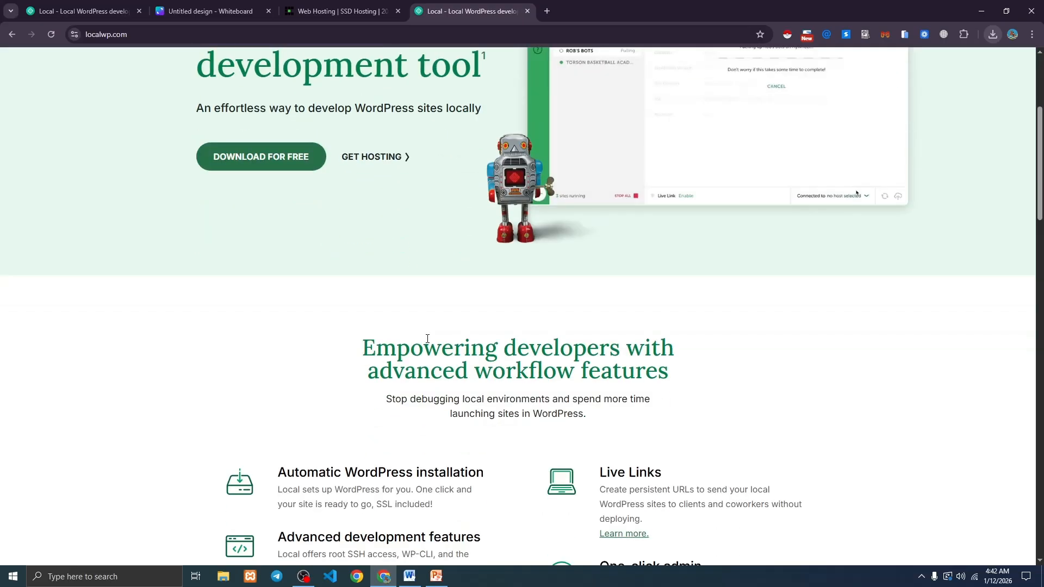
pyautogui.scroll(4, 427, 338)
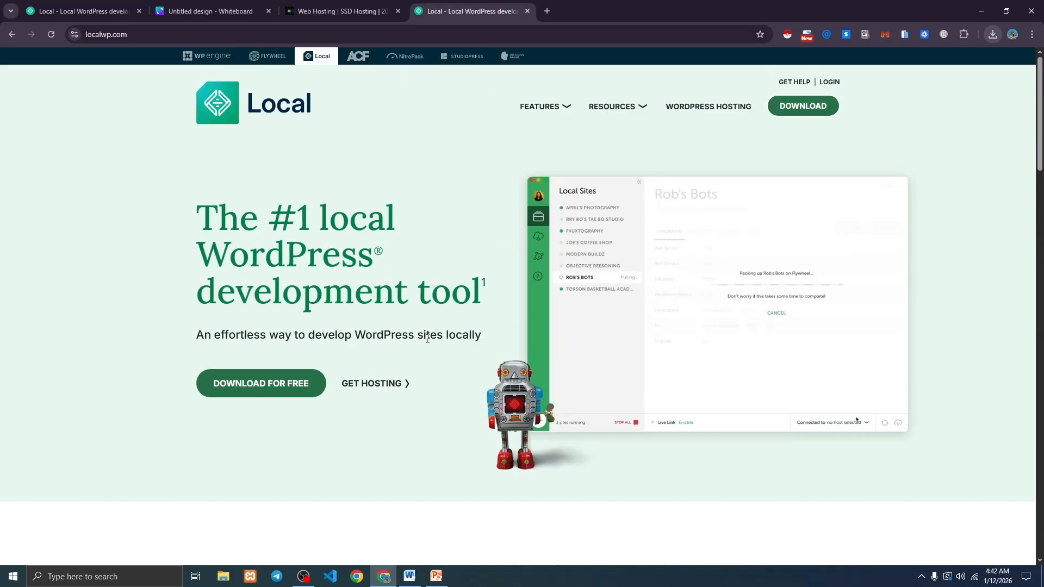
pyautogui.click(90, 581)
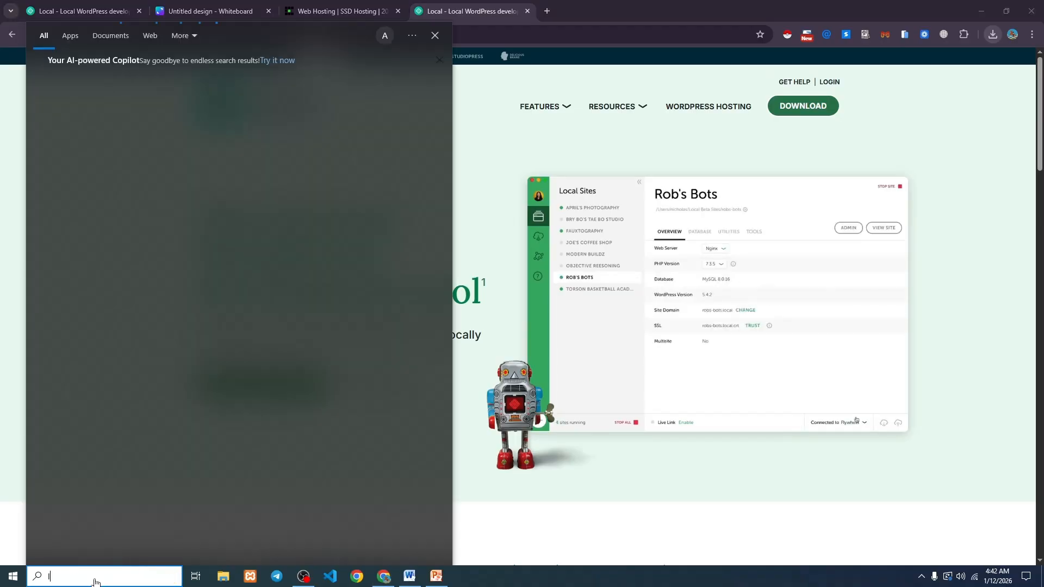
pyautogui.write('local')
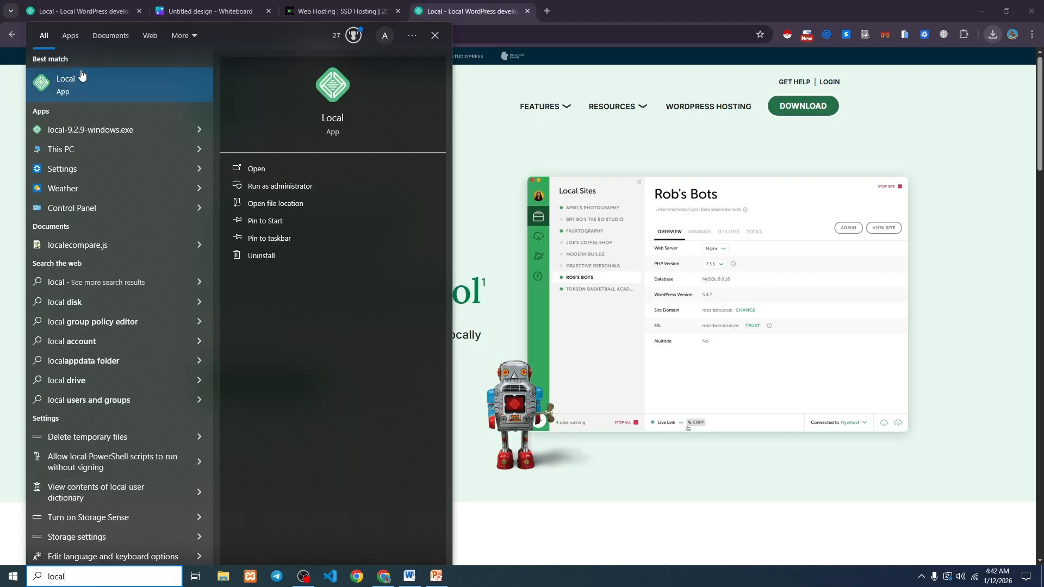
pyautogui.click(75, 82)
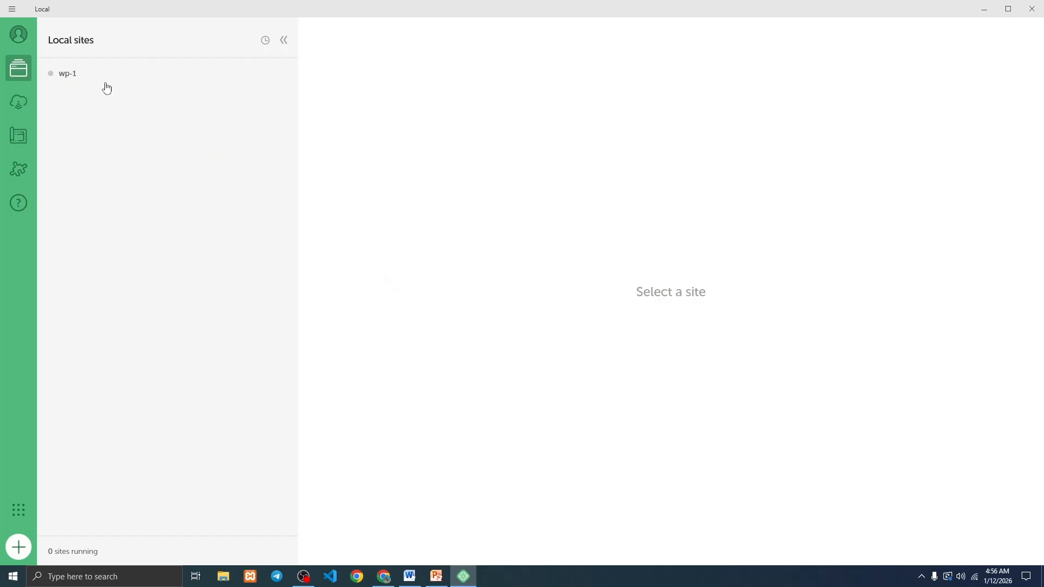
# Delete the wp-1 site, moving its files to the recycling bin, then start creating a new site.
pyautogui.rightClick(74, 80)
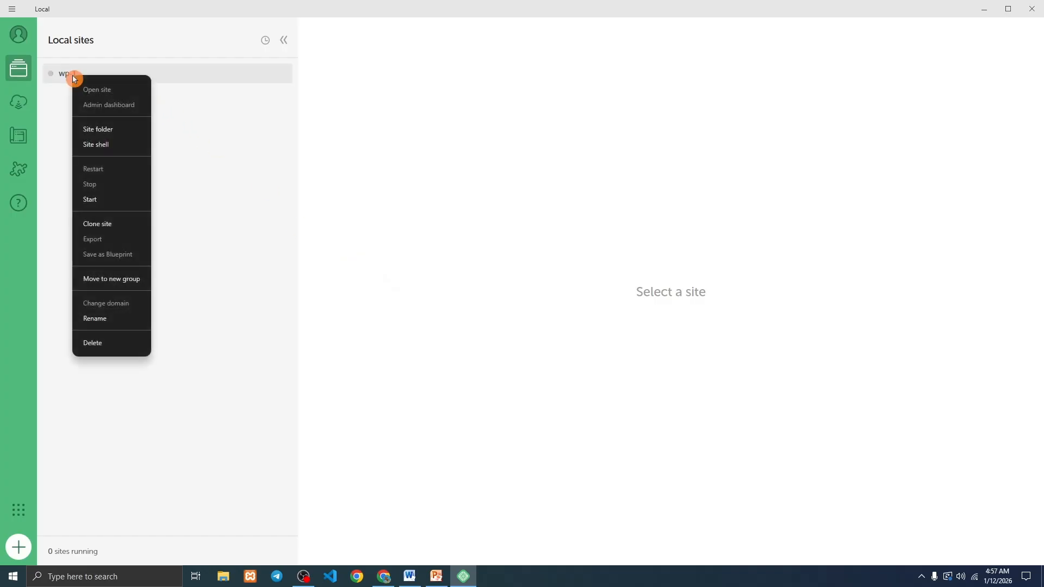
pyautogui.click(118, 343)
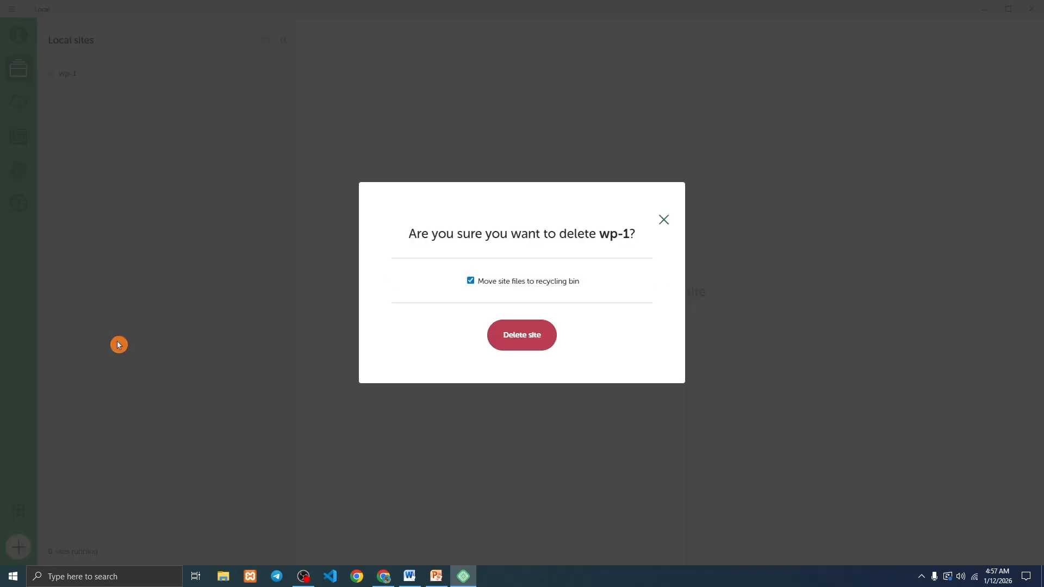
pyautogui.click(511, 341)
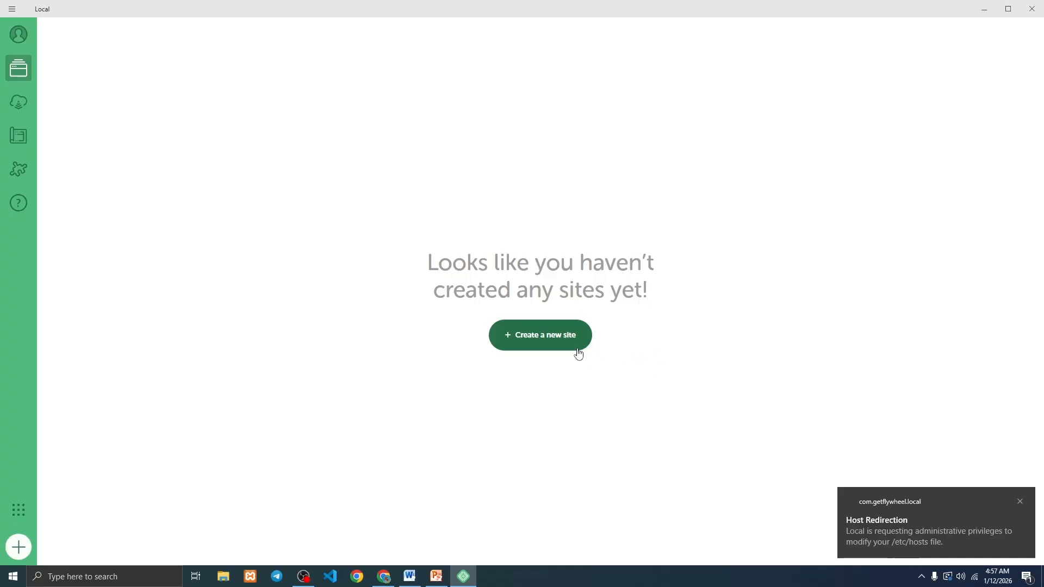
pyautogui.click(577, 350)
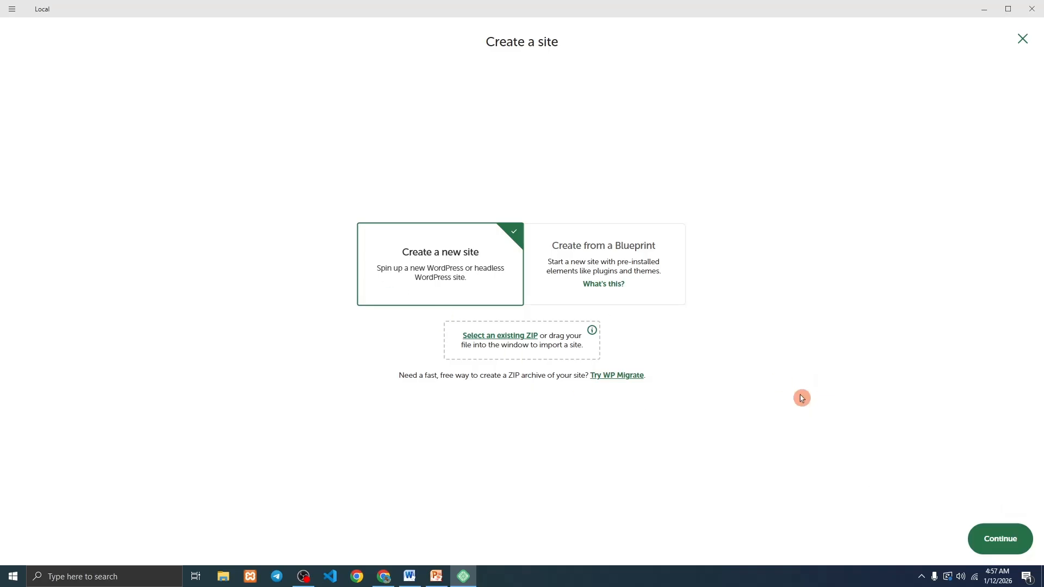
# Name the new site wp1 with the preferred environment, then switch to the Canva whiteboard tab.
pyautogui.click(1021, 44)
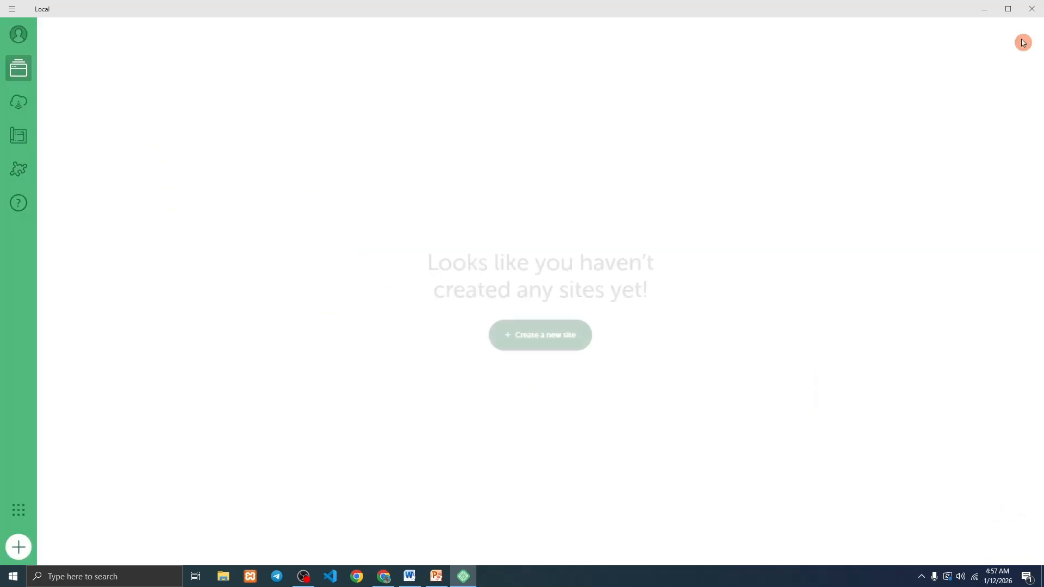
pyautogui.click(539, 342)
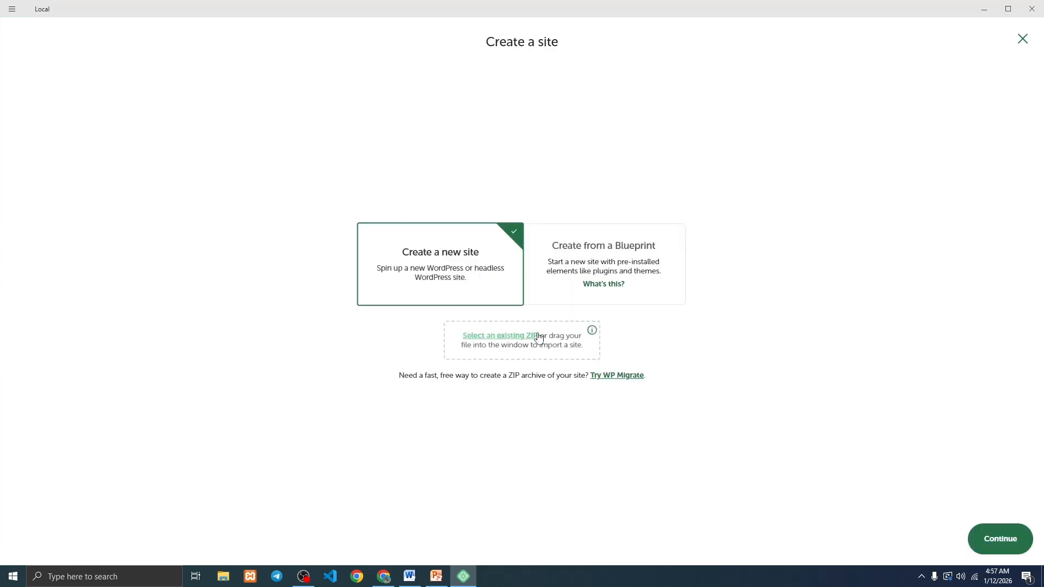
pyautogui.click(998, 538)
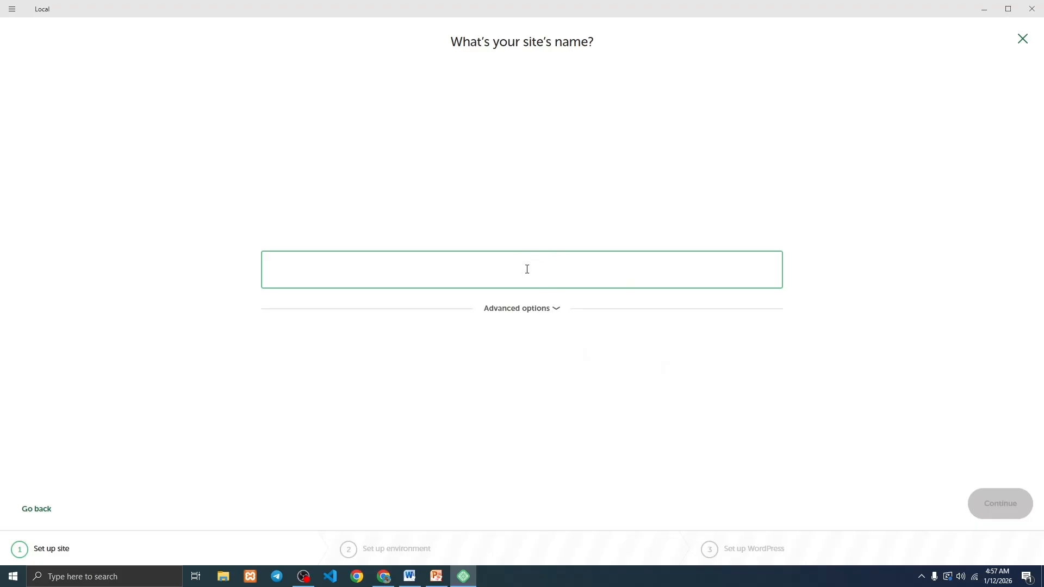
pyautogui.write('W')
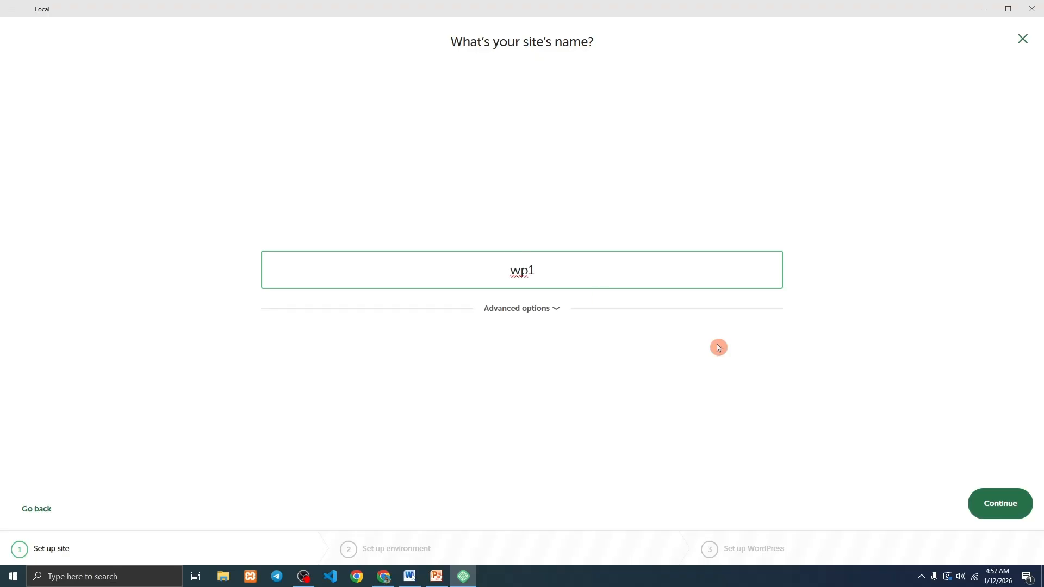
pyautogui.click(990, 511)
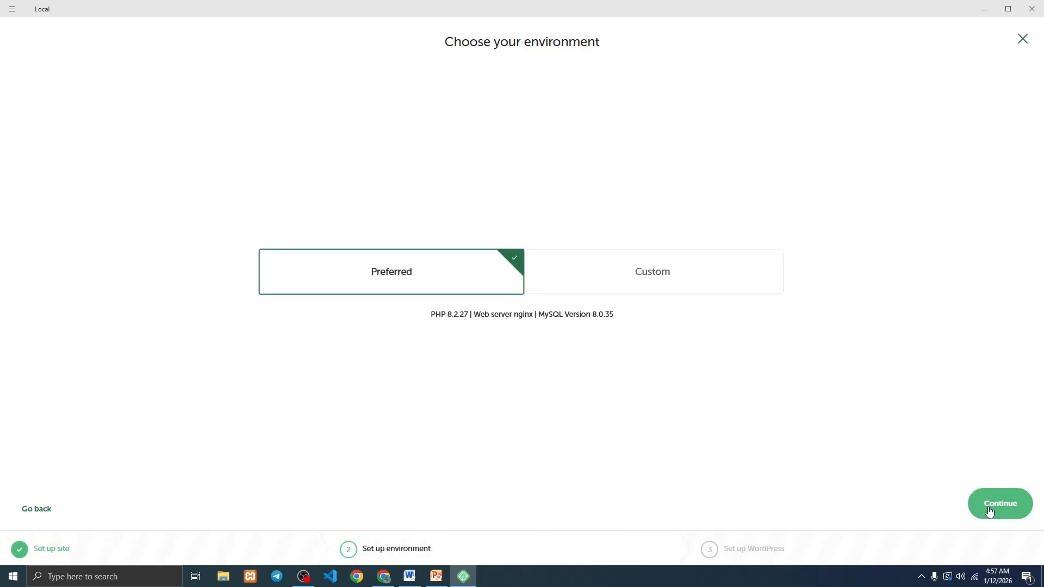
pyautogui.click(995, 506)
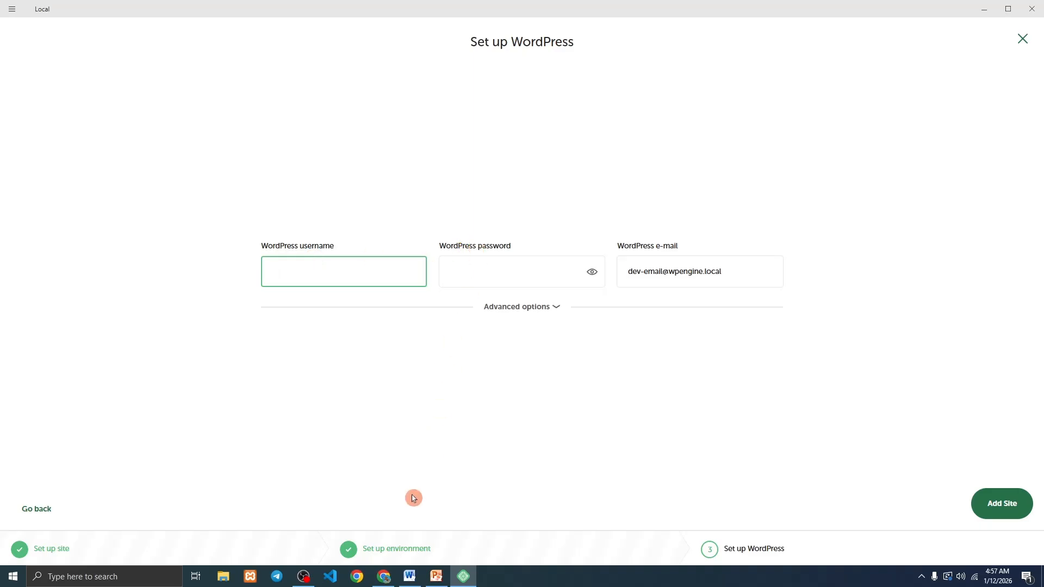
pyautogui.click(383, 577)
pyautogui.click(226, 5)
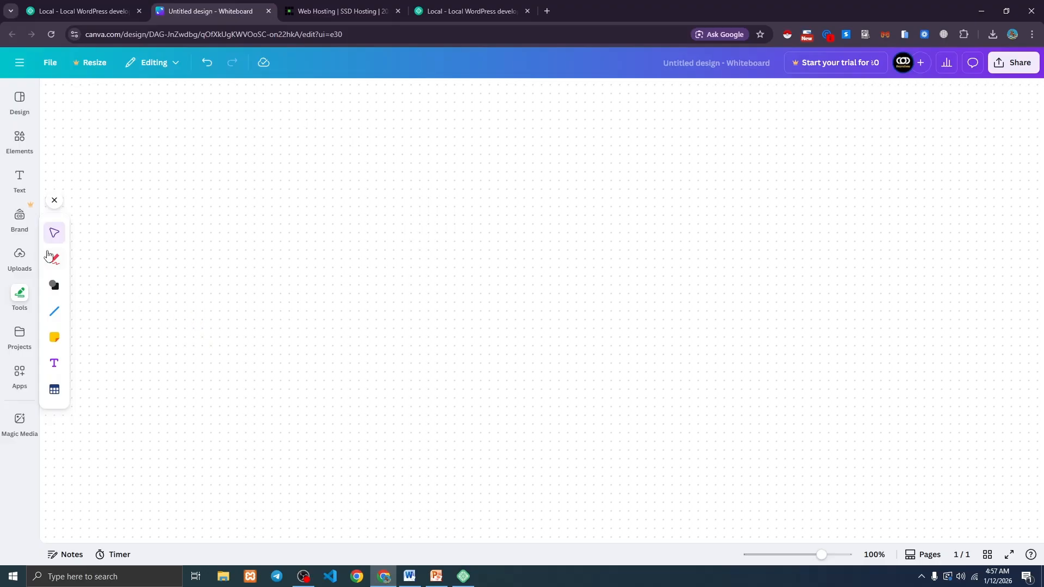
# With Canva's red pen, draw two circles labelled F and B.
pyautogui.click(52, 260)
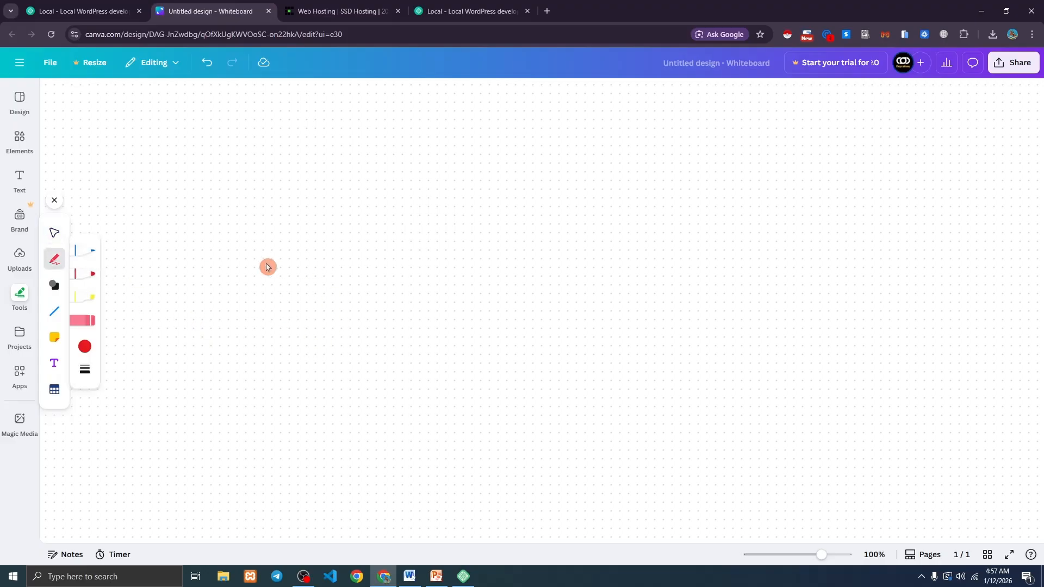
pyautogui.click(85, 273)
pyautogui.moveTo(236, 240); pyautogui.dragTo(319, 283)
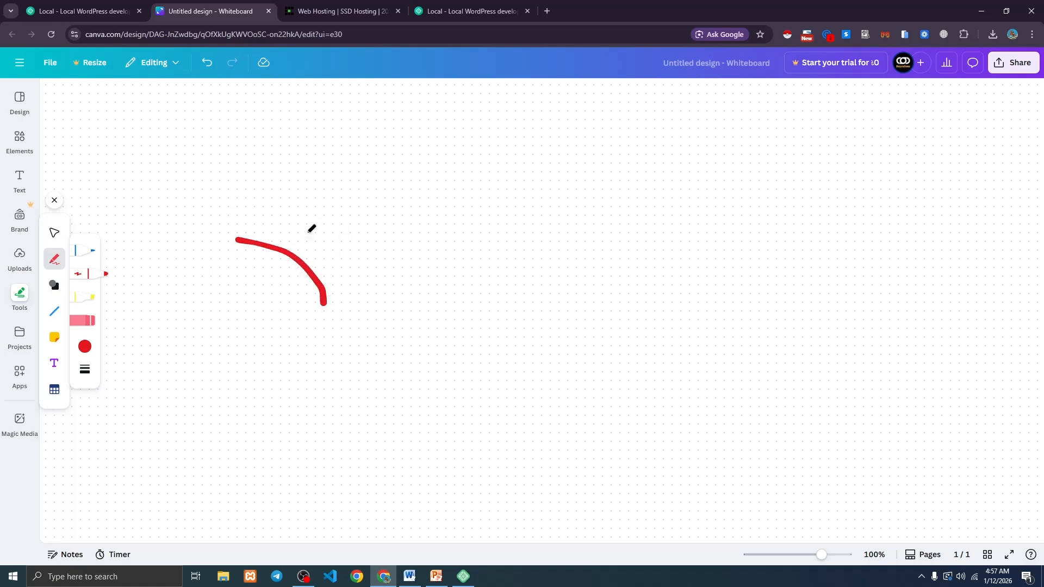
pyautogui.moveTo(238, 240)
pyautogui.mouseDown()
pyautogui.moveTo(304, 350)
pyautogui.moveTo(321, 298)
pyautogui.mouseUp()
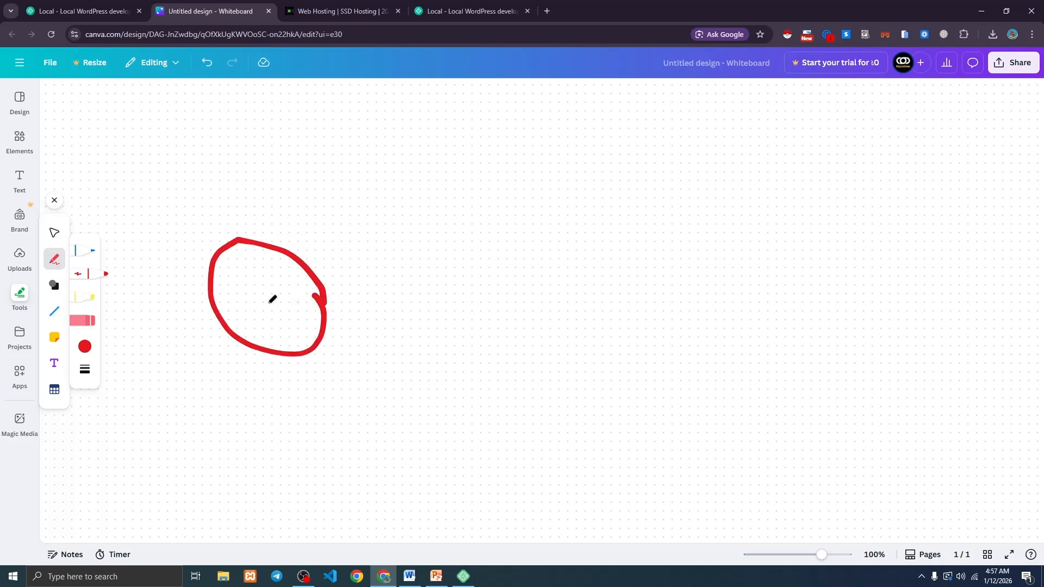
pyautogui.moveTo(239, 287); pyautogui.dragTo(261, 324)
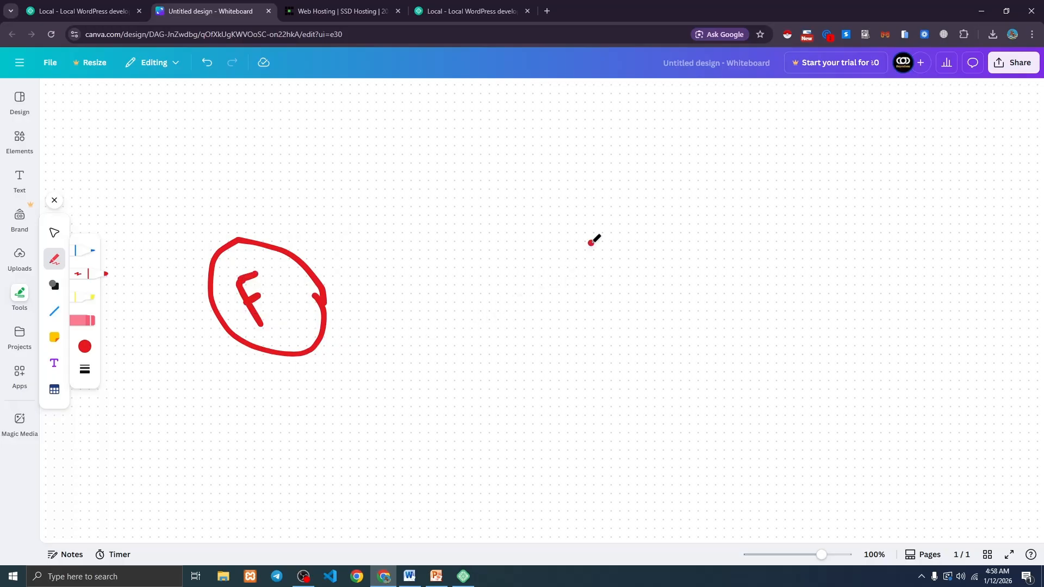
pyautogui.moveTo(591, 242)
pyautogui.mouseDown()
pyautogui.moveTo(530, 334)
pyautogui.moveTo(626, 253)
pyautogui.moveTo(568, 238)
pyautogui.mouseUp()
pyautogui.moveTo(537, 294)
pyautogui.mouseDown()
pyautogui.moveTo(557, 333)
pyautogui.moveTo(559, 287)
pyautogui.moveTo(545, 309)
pyautogui.mouseUp()
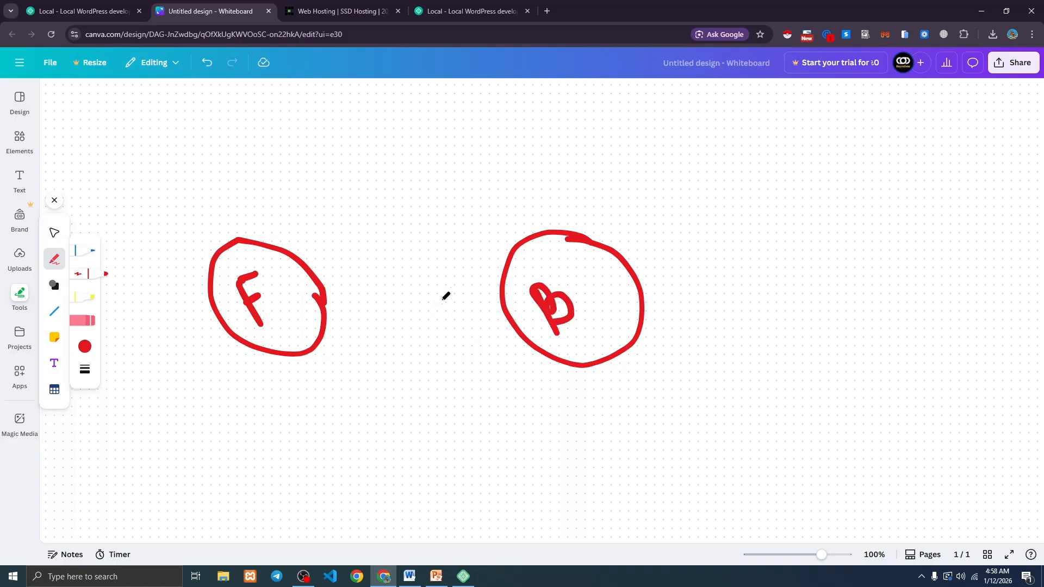
# Sketch an arrow to a stick figure, a curved arrow from B to F, and two rectangles.
pyautogui.moveTo(288, 333)
pyautogui.mouseDown()
pyautogui.moveTo(289, 399)
pyautogui.moveTo(305, 390)
pyautogui.mouseUp()
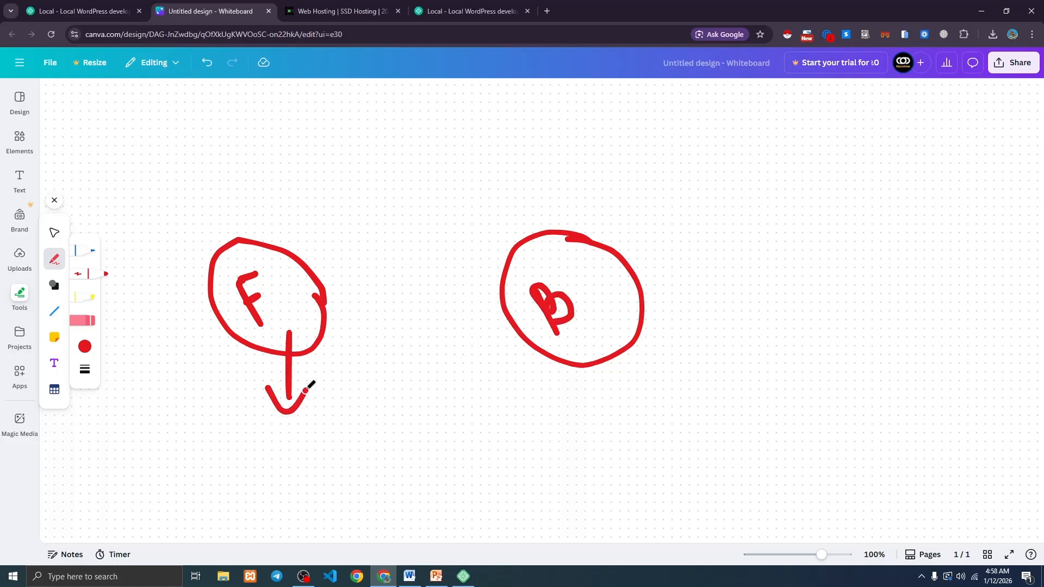
pyautogui.moveTo(290, 431)
pyautogui.mouseDown()
pyautogui.moveTo(340, 423)
pyautogui.moveTo(298, 424)
pyautogui.mouseUp()
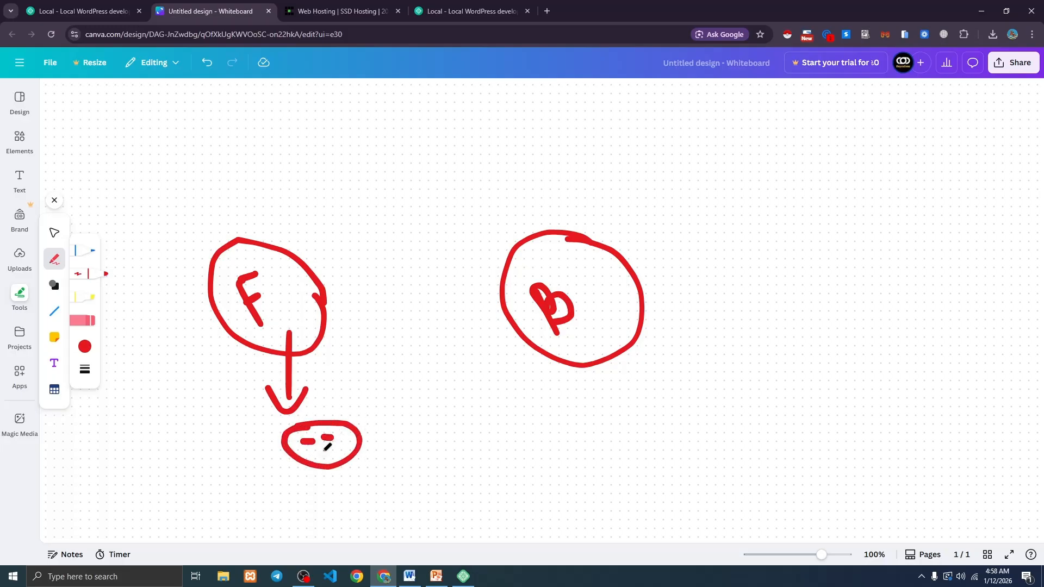
pyautogui.moveTo(321, 470)
pyautogui.mouseDown()
pyautogui.moveTo(302, 492)
pyautogui.moveTo(373, 494)
pyautogui.moveTo(325, 535)
pyautogui.mouseUp()
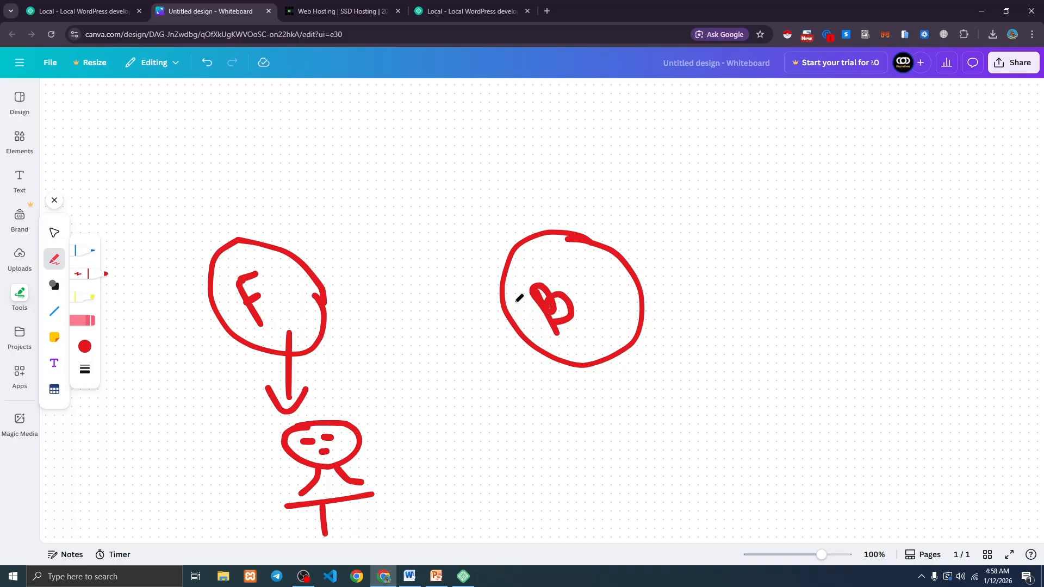
pyautogui.moveTo(507, 294)
pyautogui.mouseDown()
pyautogui.moveTo(429, 262)
pyautogui.moveTo(362, 289)
pyautogui.moveTo(384, 308)
pyautogui.mouseUp()
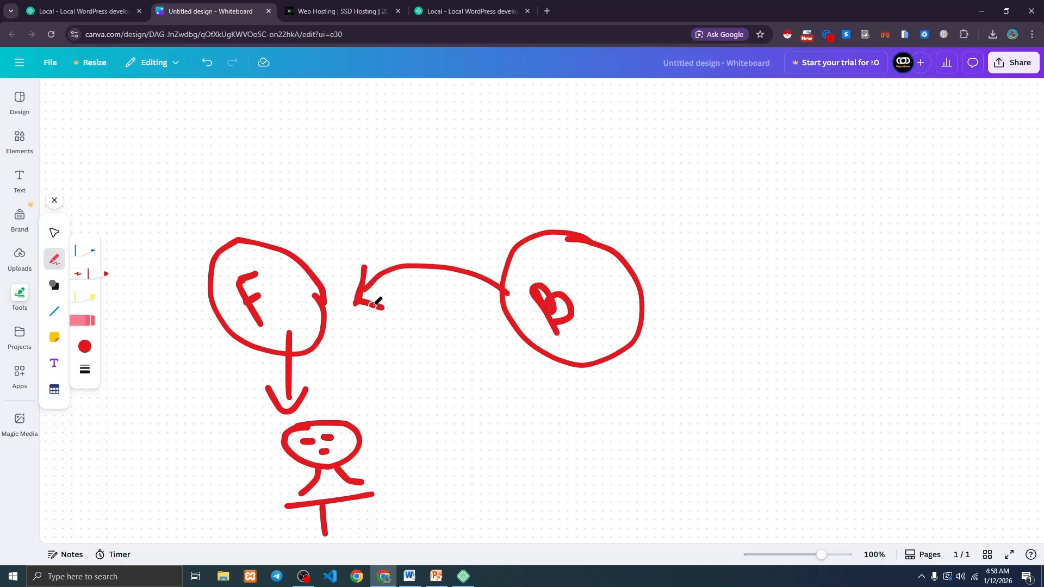
pyautogui.moveTo(329, 436); pyautogui.dragTo(333, 437)
pyautogui.moveTo(535, 368)
pyautogui.mouseDown()
pyautogui.moveTo(451, 372)
pyautogui.moveTo(447, 403)
pyautogui.moveTo(534, 396)
pyautogui.moveTo(535, 367)
pyautogui.mouseUp()
pyautogui.moveTo(449, 416)
pyautogui.mouseDown()
pyautogui.moveTo(451, 449)
pyautogui.moveTo(531, 416)
pyautogui.moveTo(535, 443)
pyautogui.moveTo(443, 456)
pyautogui.moveTo(460, 451)
pyautogui.mouseUp()
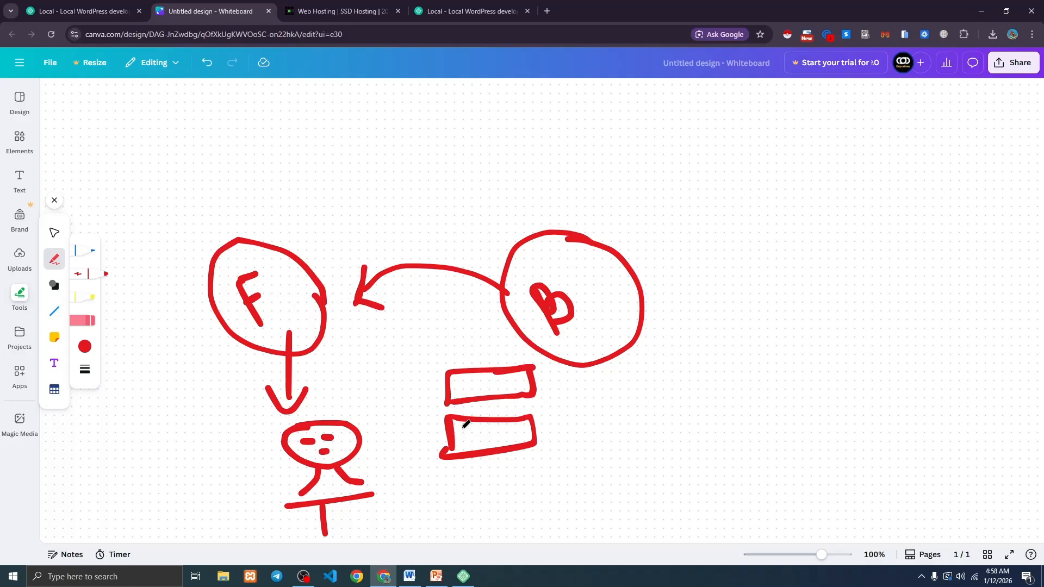
pyautogui.click(465, 577)
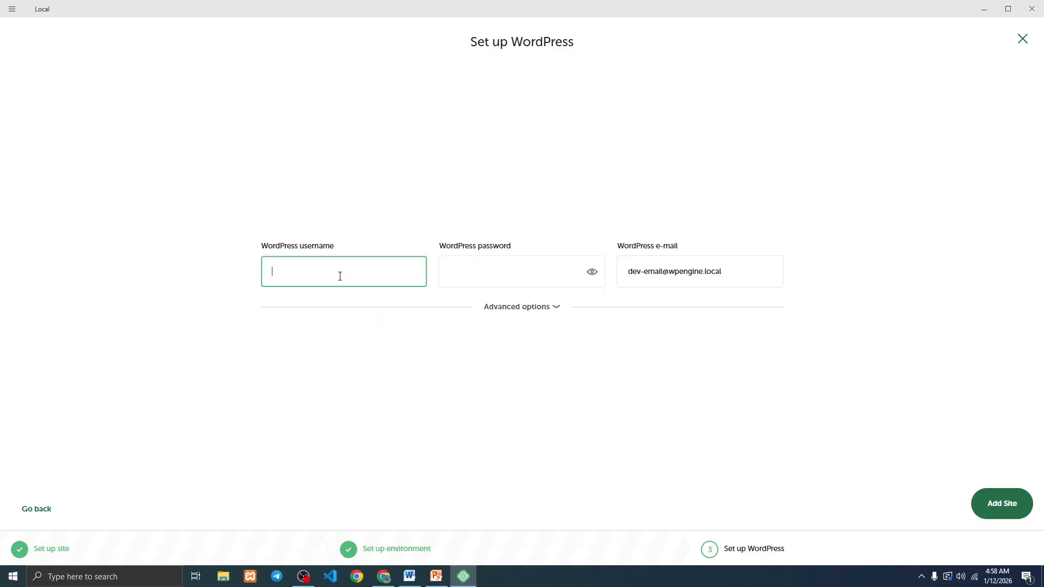
# Fill in the WordPress username and password, keep the default e-mail, and create site wp1.
pyautogui.write('admin')
pyautogui.hotkey('ctrl', 'a')
pyautogui.click(484, 260)
pyautogui.write('admin')
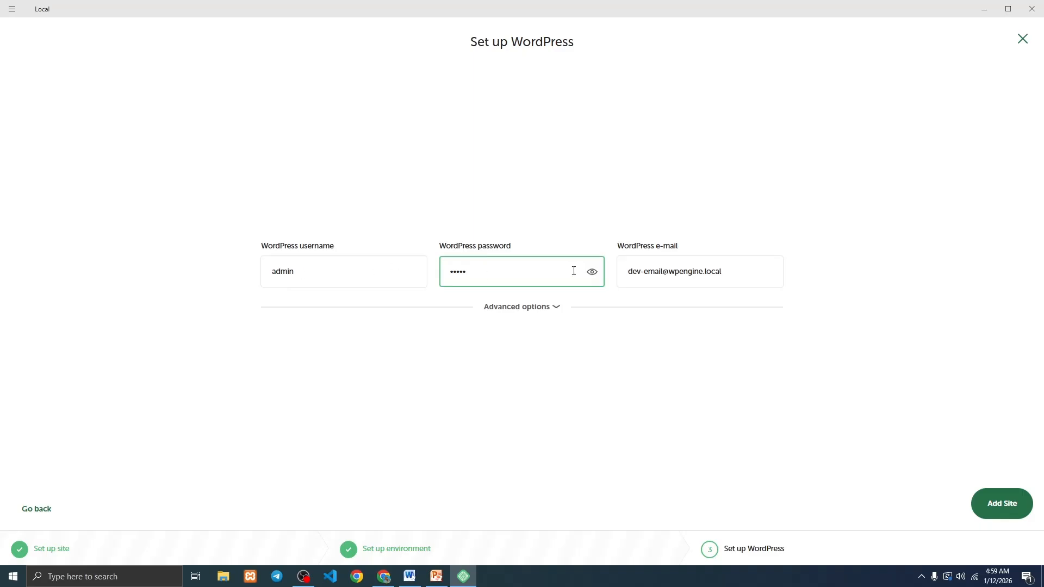
pyautogui.click(592, 271)
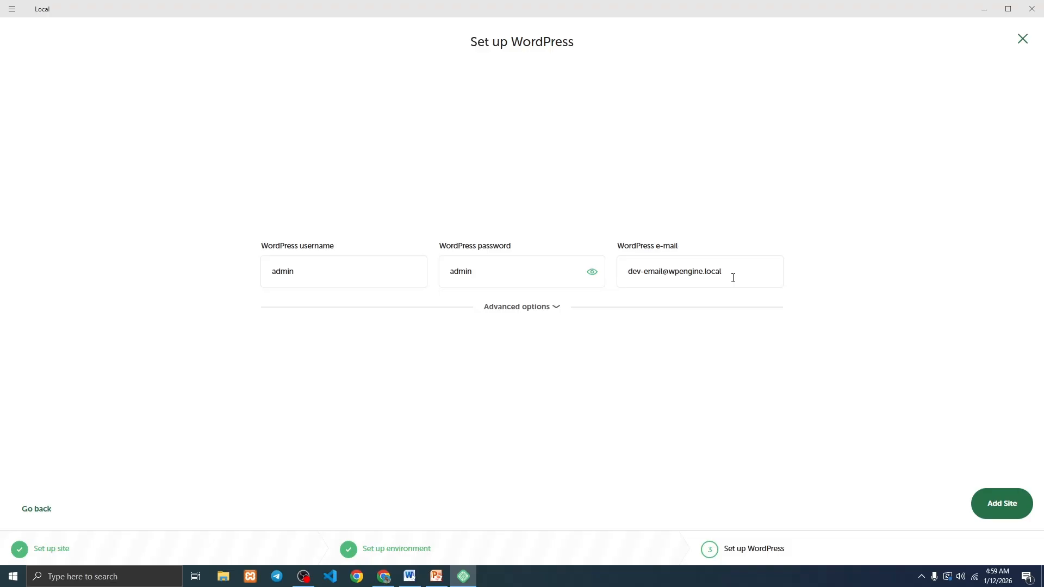
pyautogui.moveTo(734, 278); pyautogui.dragTo(602, 277)
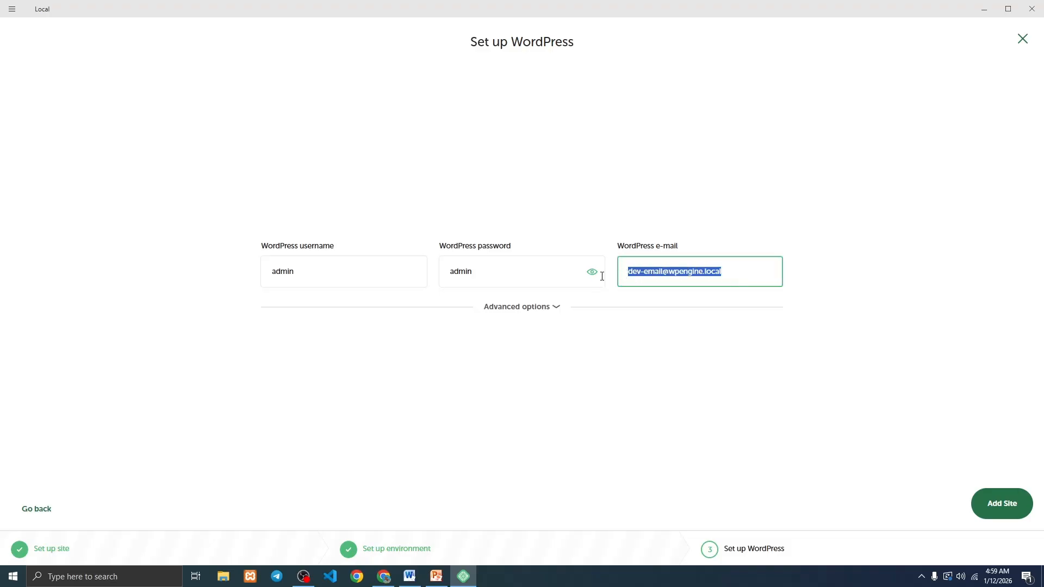
pyautogui.click(536, 355)
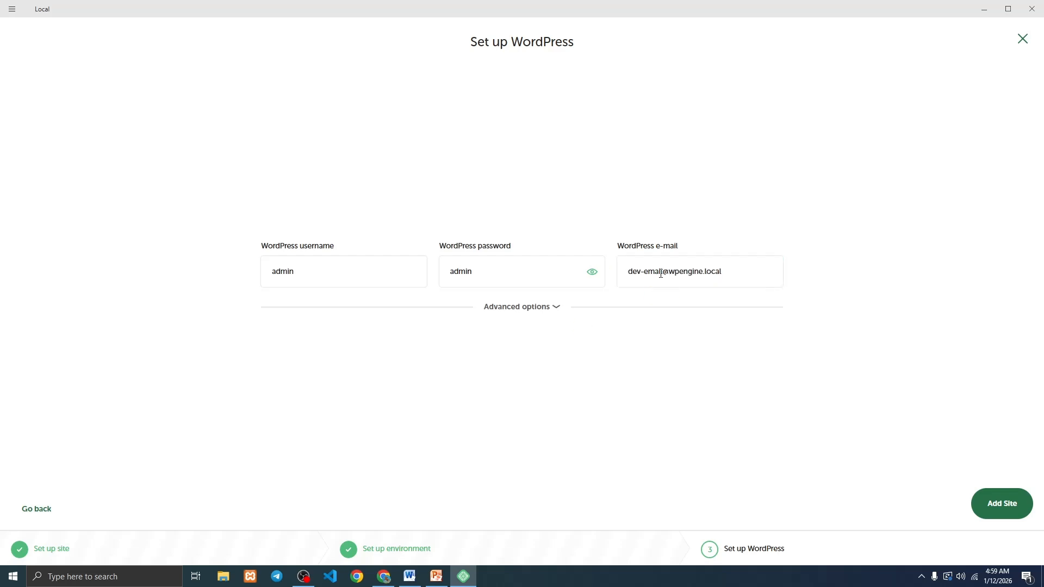
pyautogui.click(1005, 506)
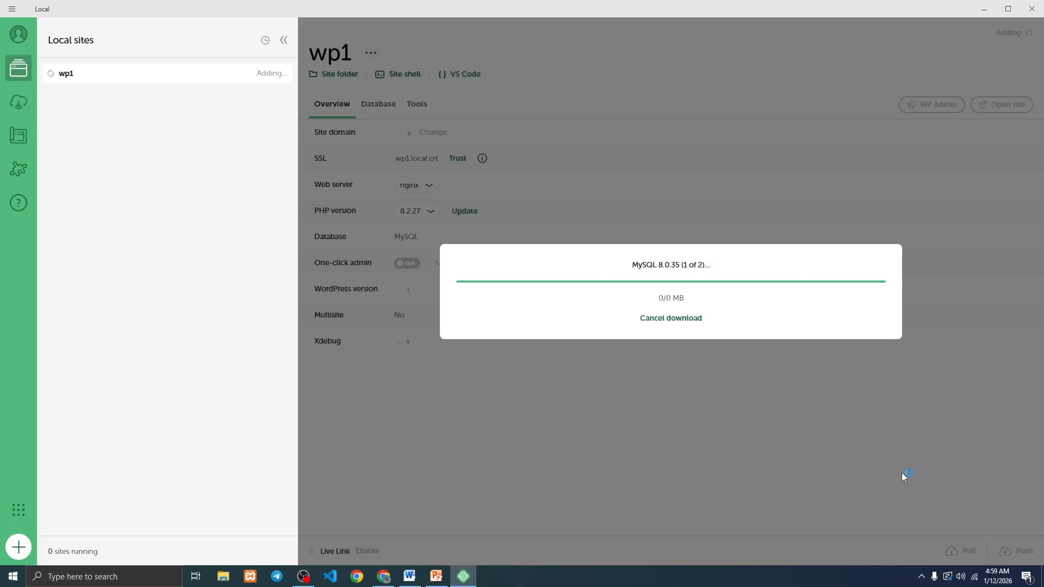
# Allow Local and its mail service through both Windows Defender Firewall alerts.
pyautogui.click(669, 306)
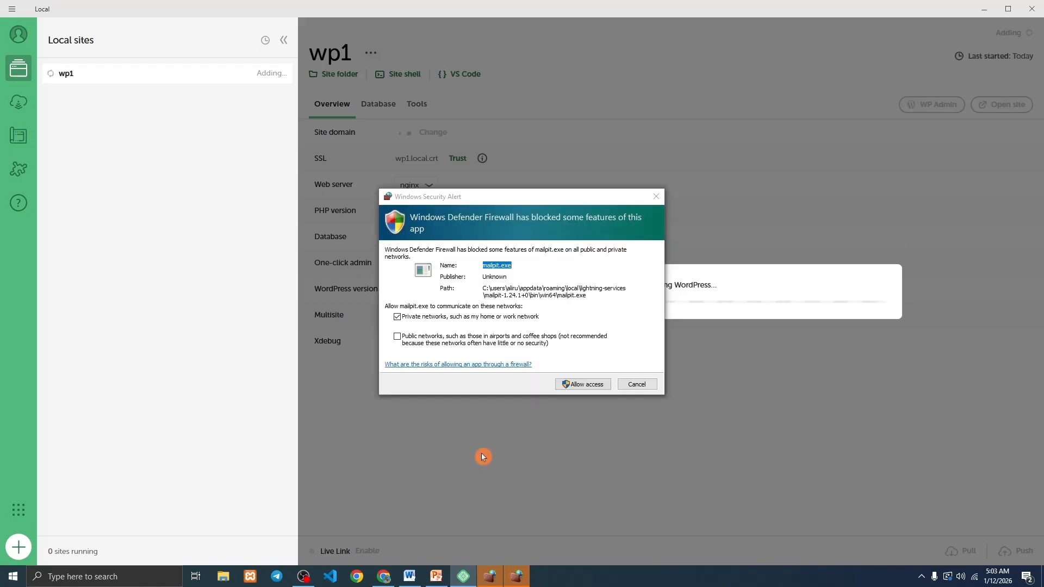
pyautogui.click(576, 386)
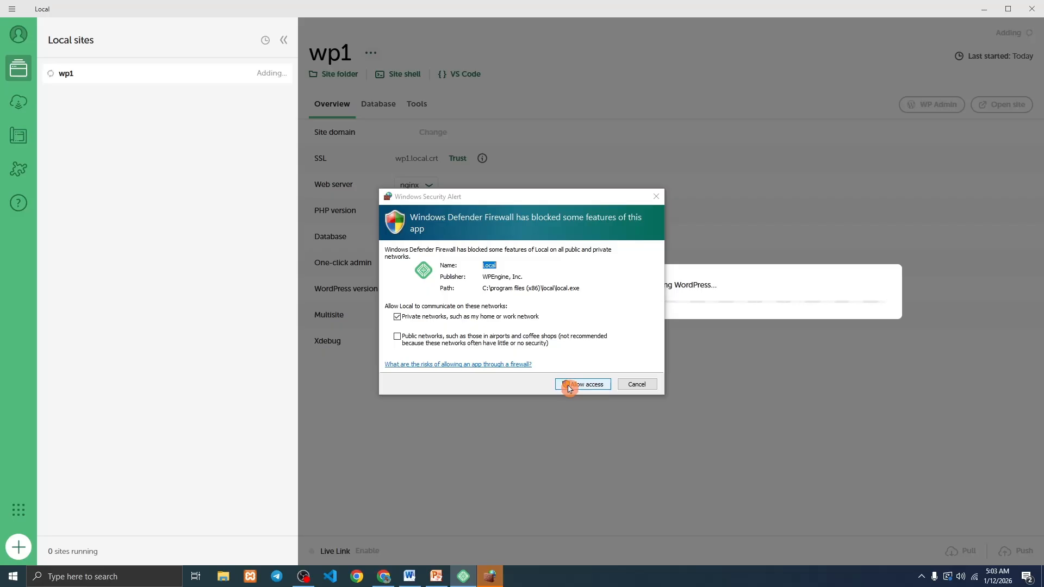
pyautogui.click(568, 385)
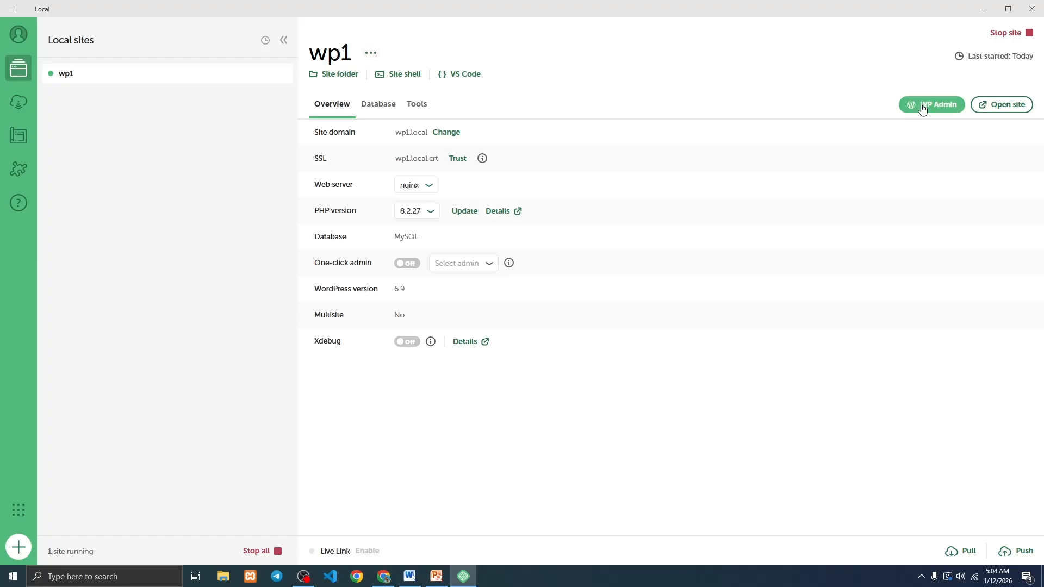
# Open the wp1 site in Chrome and check its wp1.local address.
pyautogui.click(1003, 111)
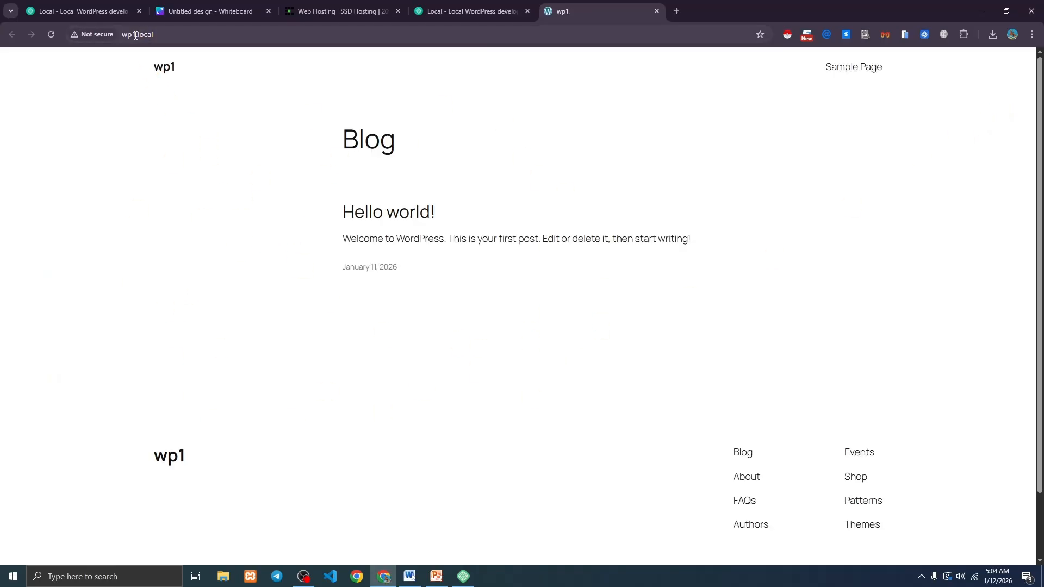
pyautogui.moveTo(137, 34); pyautogui.dragTo(182, 32)
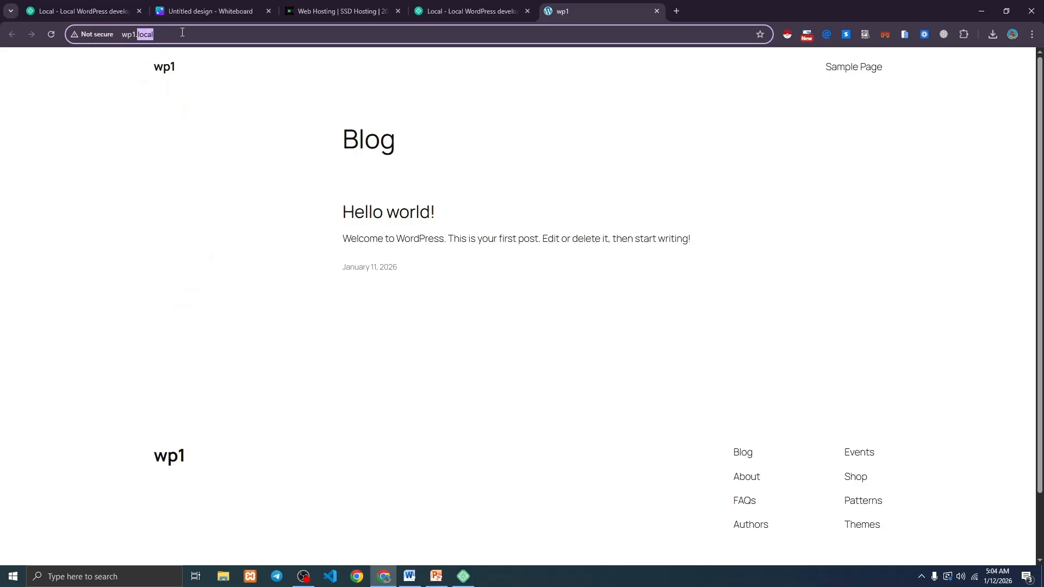
pyautogui.click(182, 32)
pyautogui.moveTo(138, 34); pyautogui.dragTo(206, 31)
pyautogui.tripleClick(221, 34)
pyautogui.doubleClick(219, 33)
pyautogui.tripleClick(219, 33)
# Glance at the hosting tab, then launch WP Admin for wp1 from Local.
pyautogui.click(348, 10)
pyautogui.scroll(-8, 285, 302)
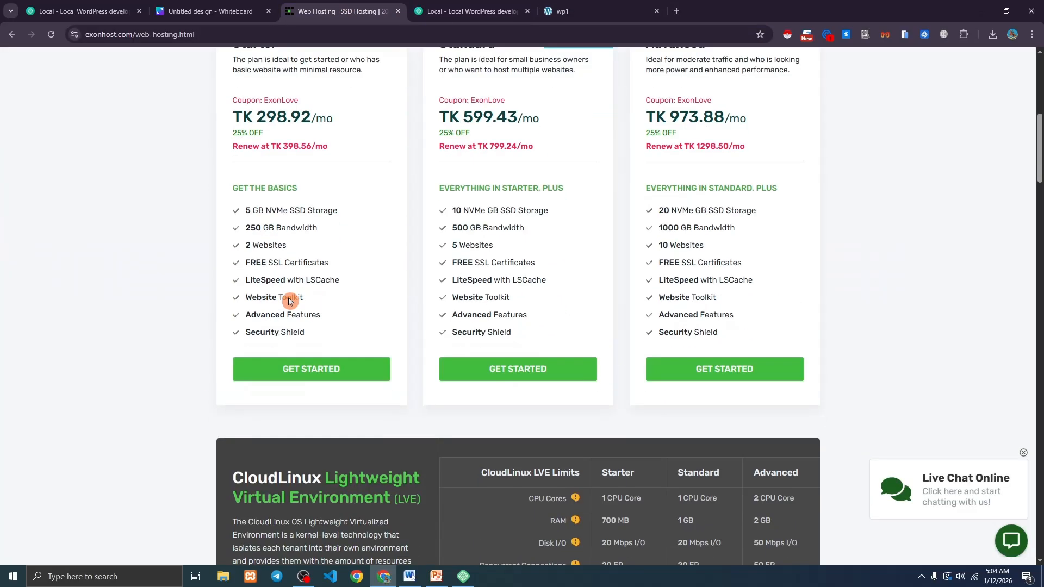
pyautogui.scroll(8, 288, 298)
pyautogui.click(593, 11)
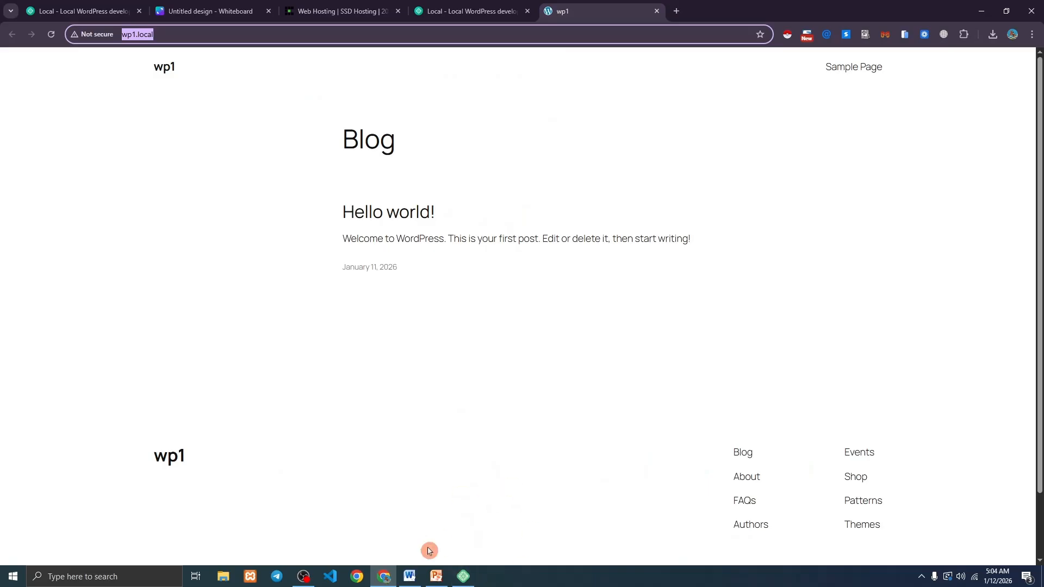
pyautogui.click(468, 577)
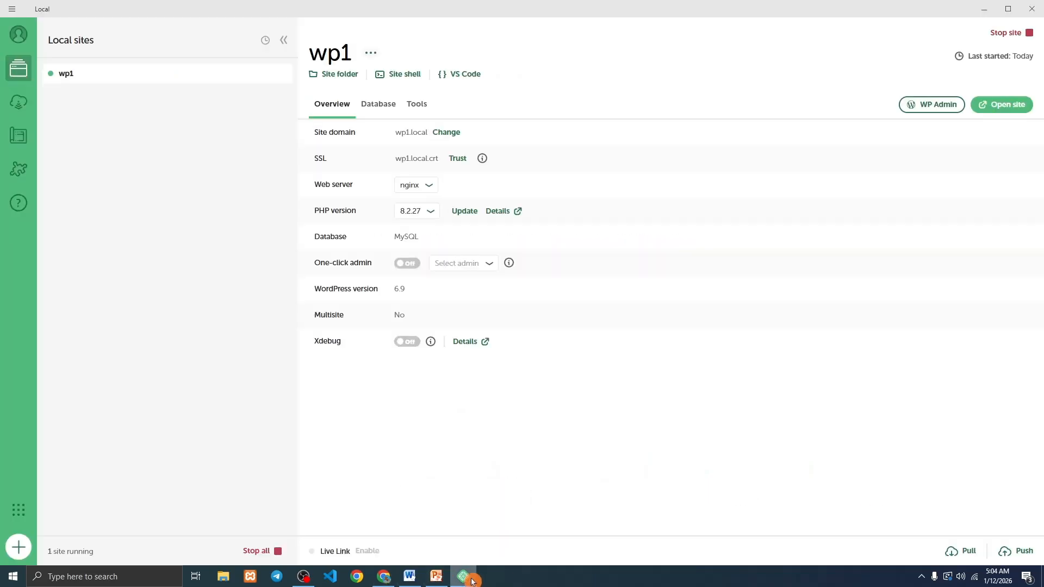
pyautogui.click(936, 113)
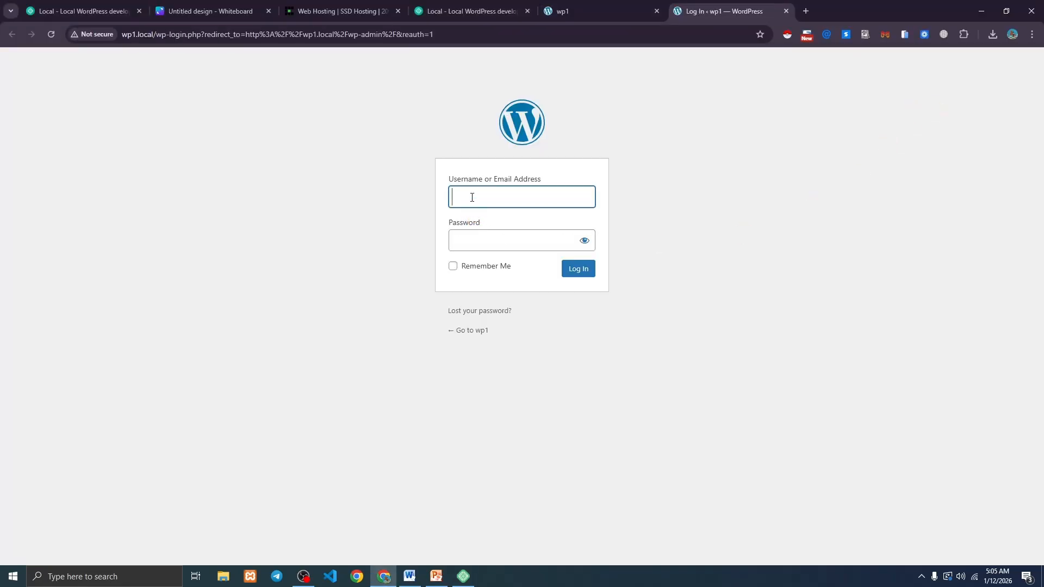
# Log in to the wp1 WordPress dashboard with the admin credentials.
pyautogui.click(489, 212)
pyautogui.click(465, 189)
pyautogui.click(480, 229)
pyautogui.write('admin')
pyautogui.hotkey('ctrl', 'a')
pyautogui.click(481, 239)
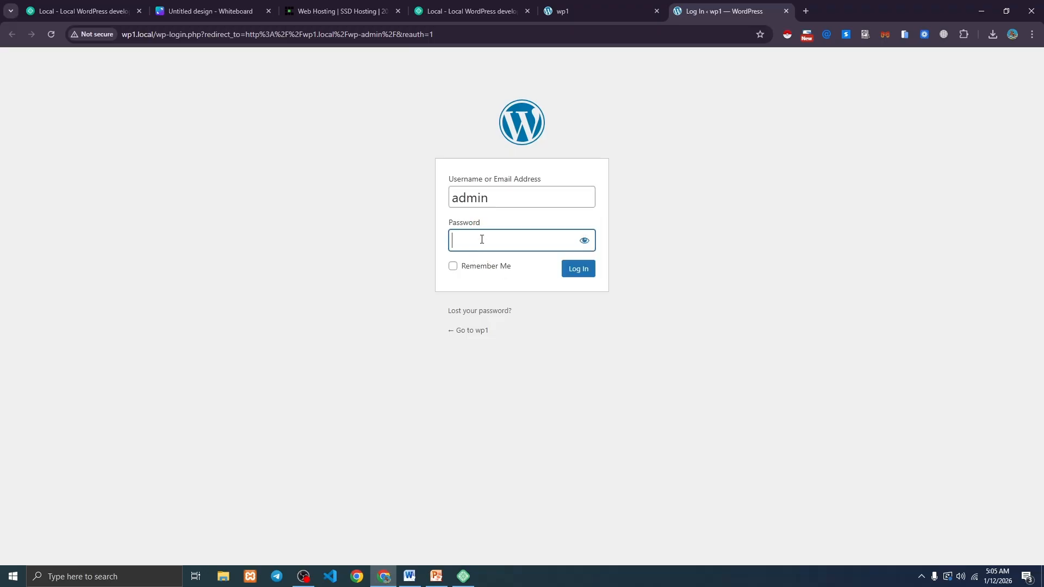
pyautogui.click(580, 270)
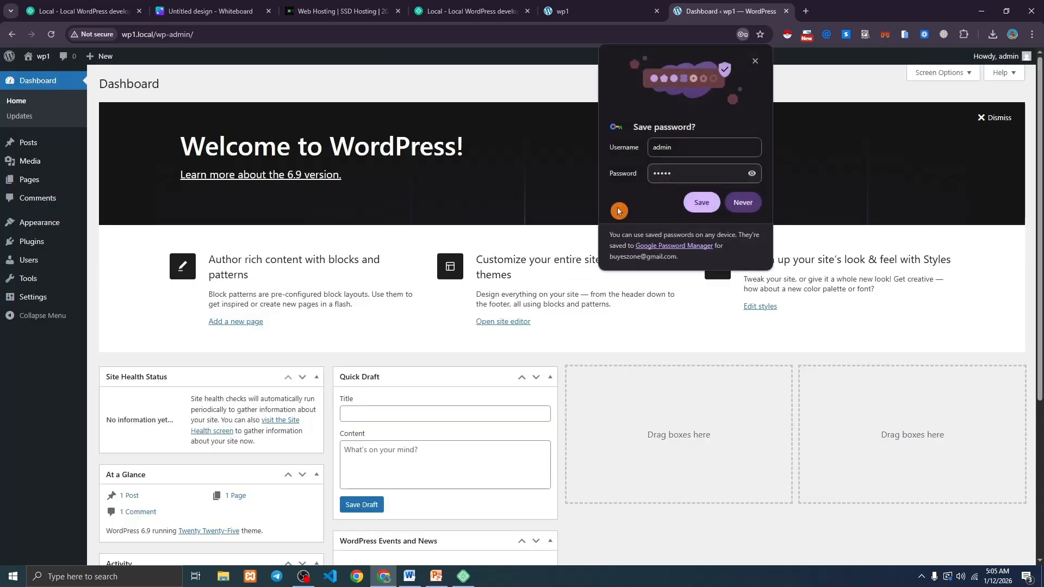
# Dismiss Chrome's password prompts and bring Local's wp1 overview back to the front.
pyautogui.click(700, 200)
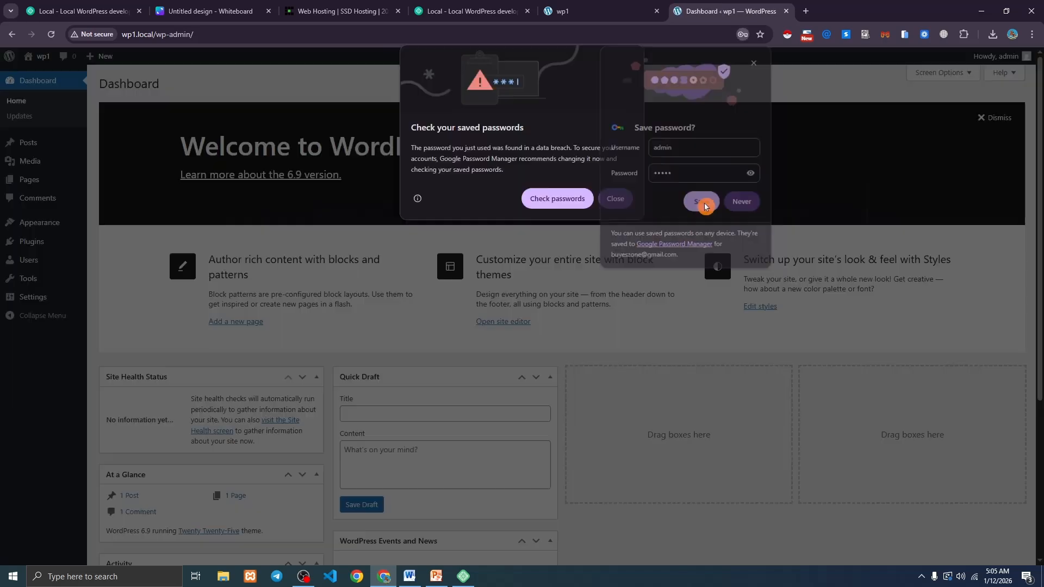
pyautogui.click(616, 199)
pyautogui.click(739, 203)
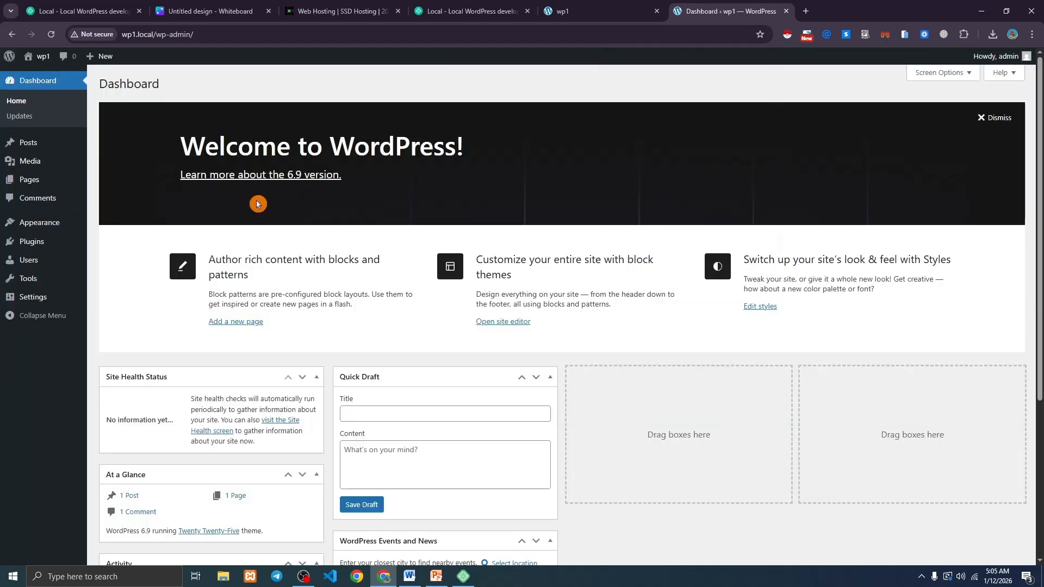
pyautogui.moveTo(182, 145); pyautogui.dragTo(466, 147)
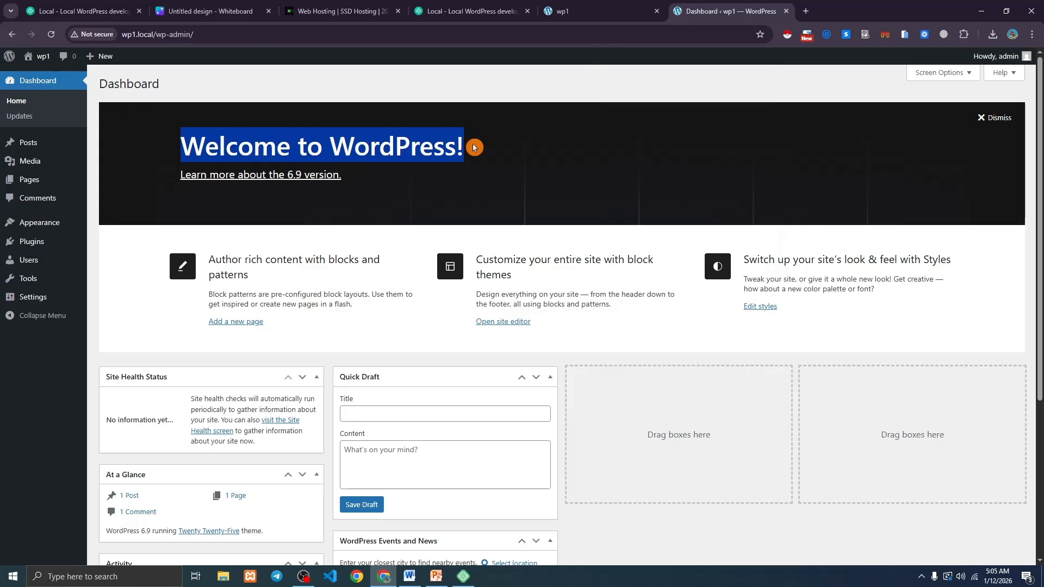
pyautogui.click(469, 144)
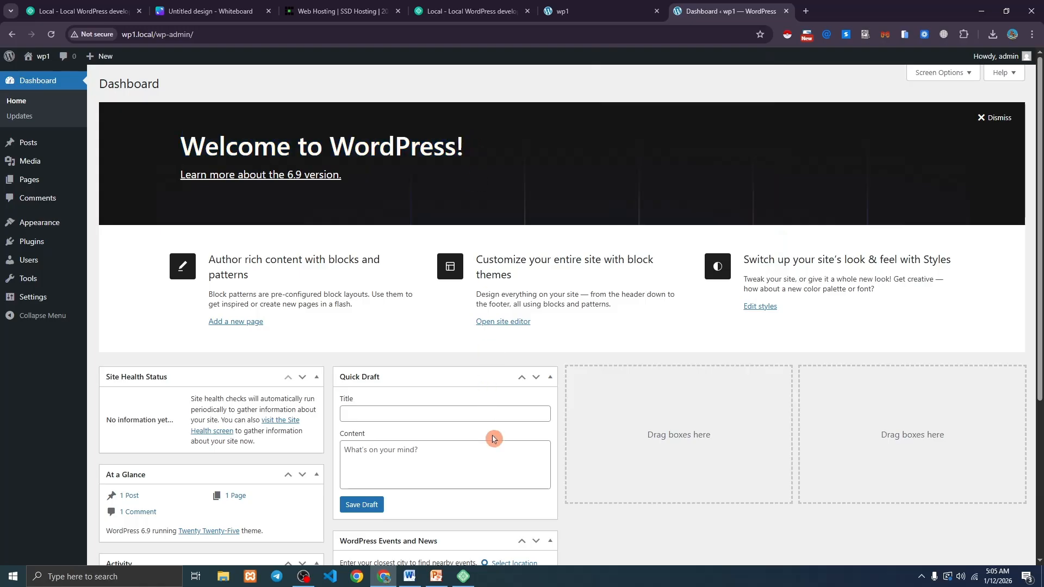
pyautogui.click(475, 583)
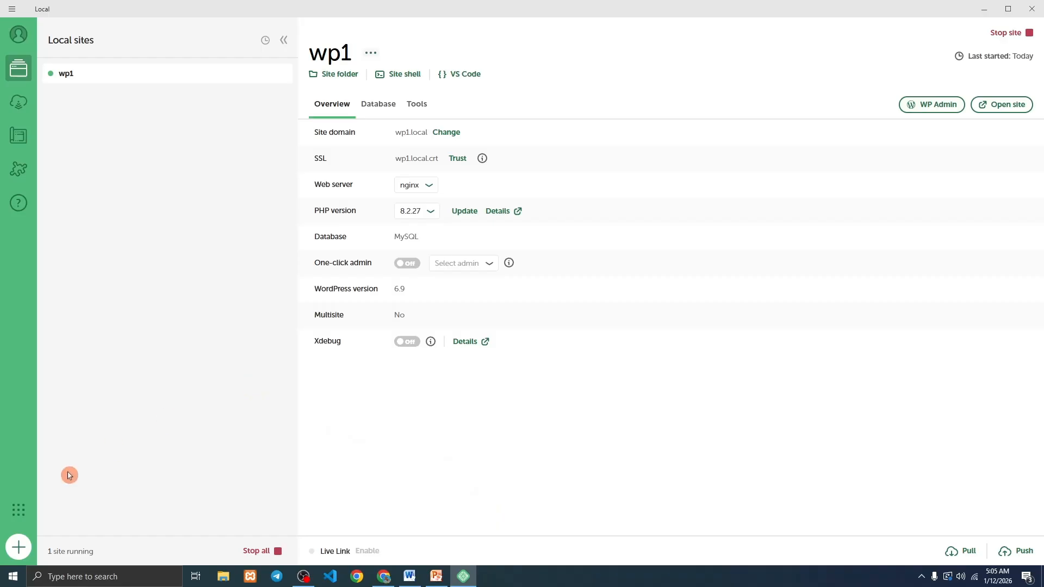
pyautogui.click(19, 548)
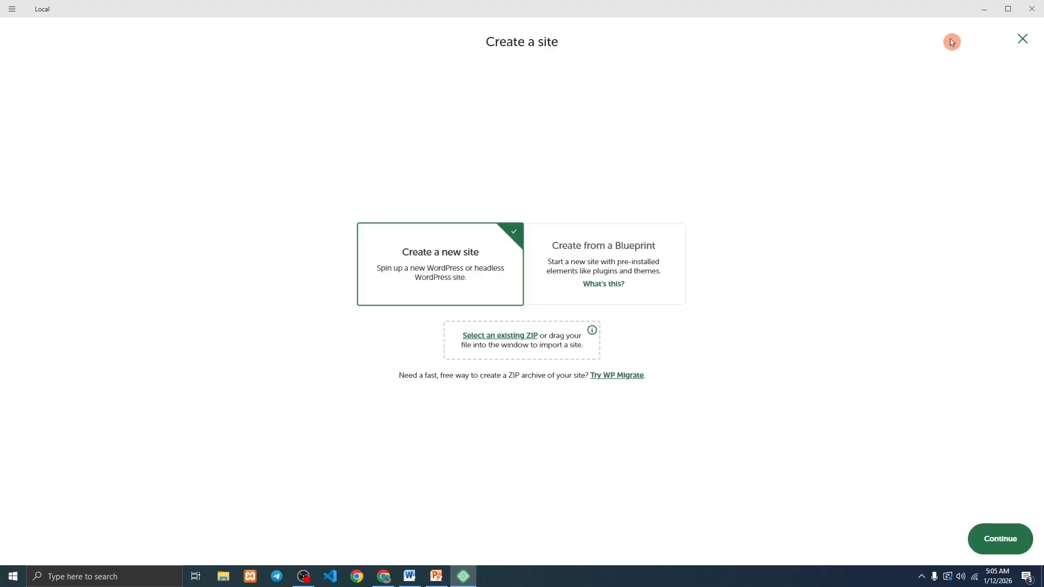
pyautogui.click(1023, 39)
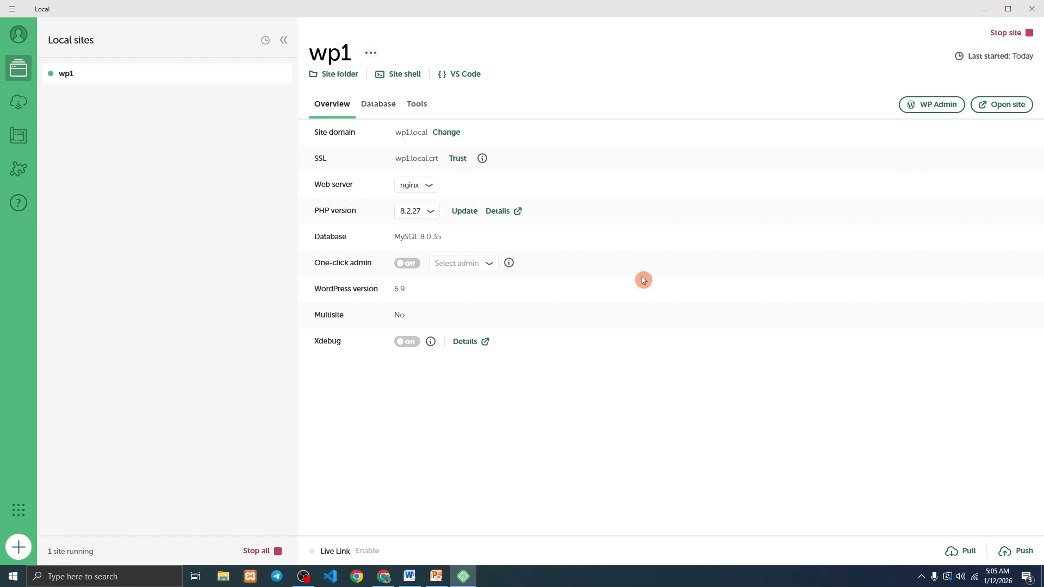
pyautogui.click(384, 576)
# Look over the wp1 front page, then return to the dashboard tab.
pyautogui.click(571, 15)
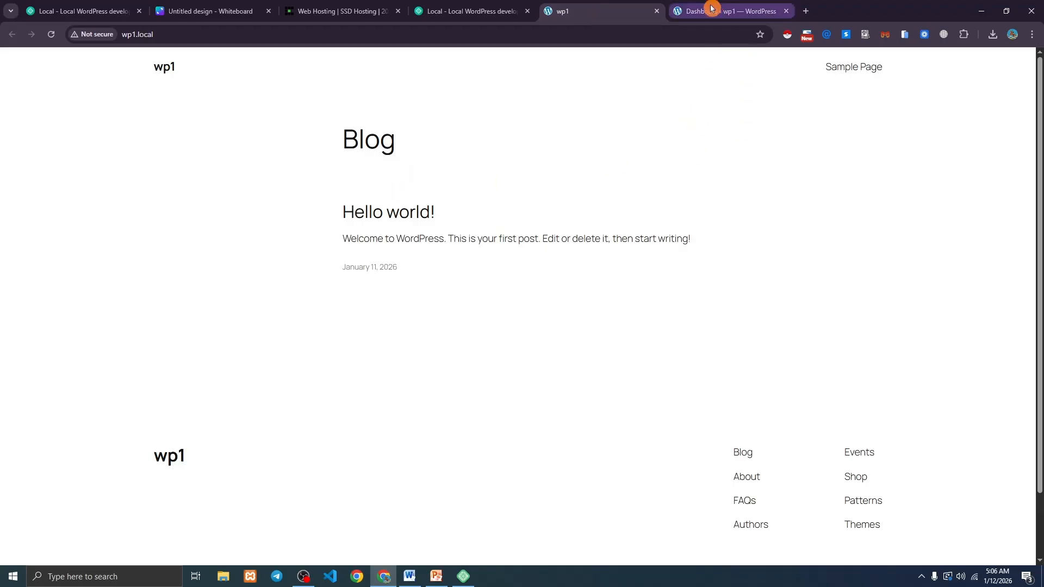
pyautogui.scroll(-1, 338, 310)
pyautogui.scroll(1, 348, 305)
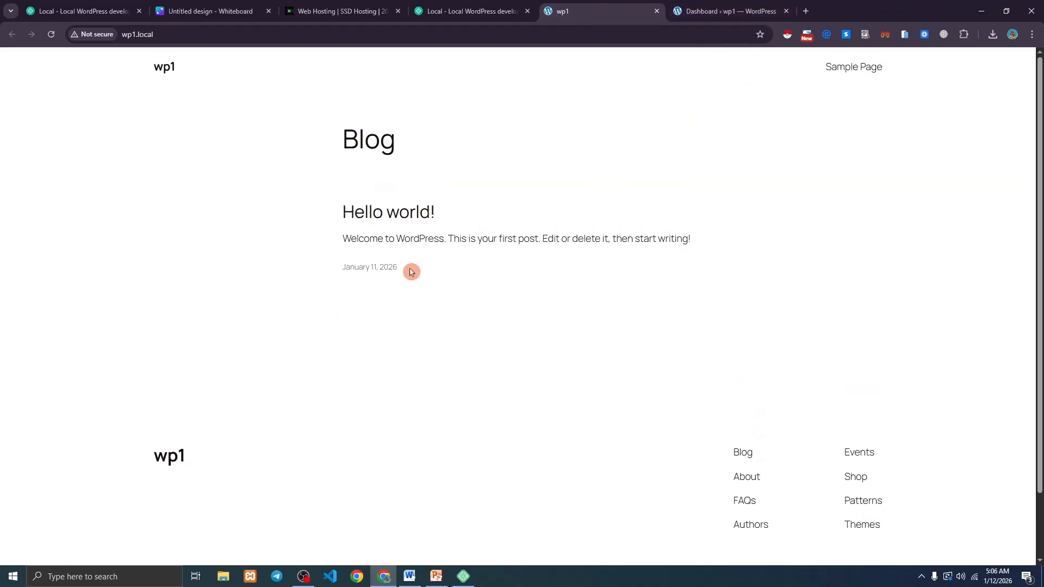
pyautogui.click(691, 5)
pyautogui.click(608, 10)
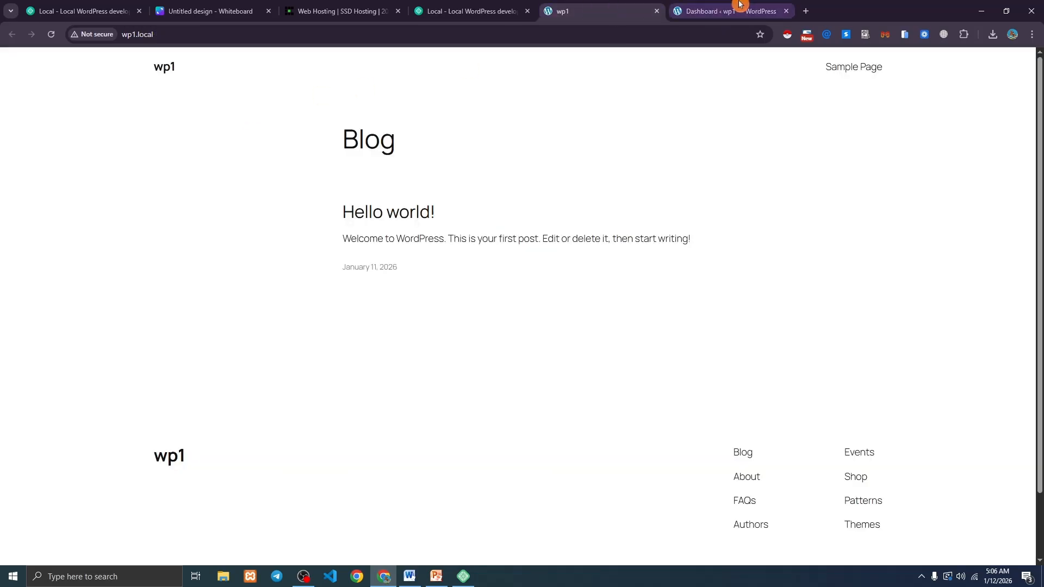
pyautogui.click(739, 5)
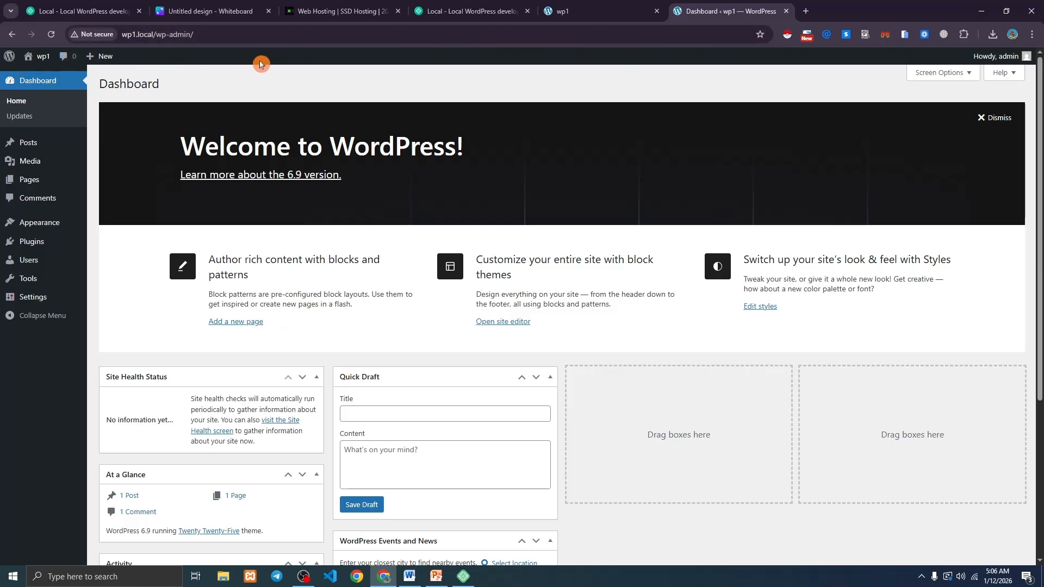
# Open wp1's Visit Site link in a new tab and go to its Dashboard from there.
pyautogui.moveTo(36, 64)
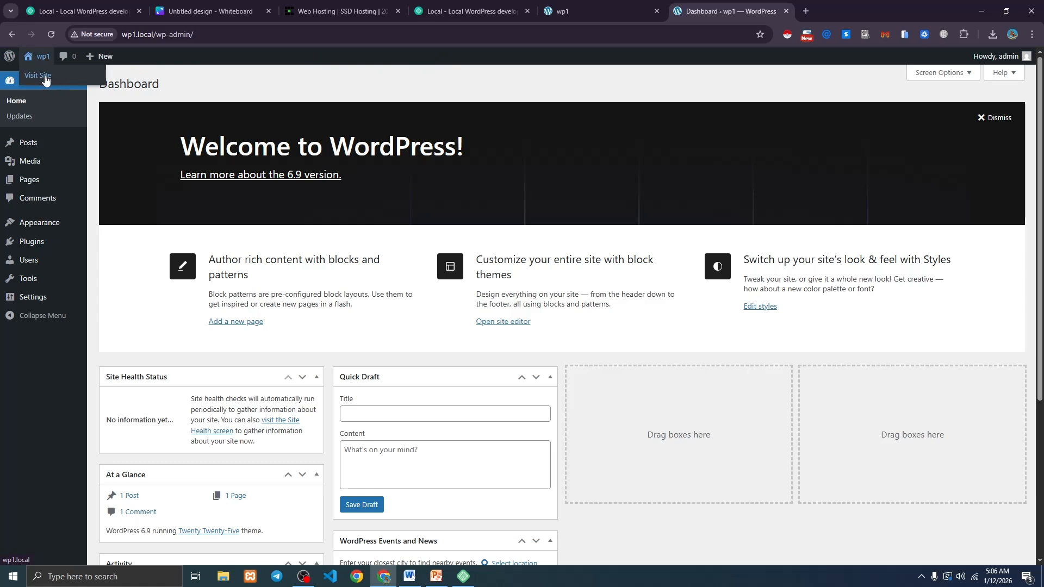
pyautogui.rightClick(45, 79)
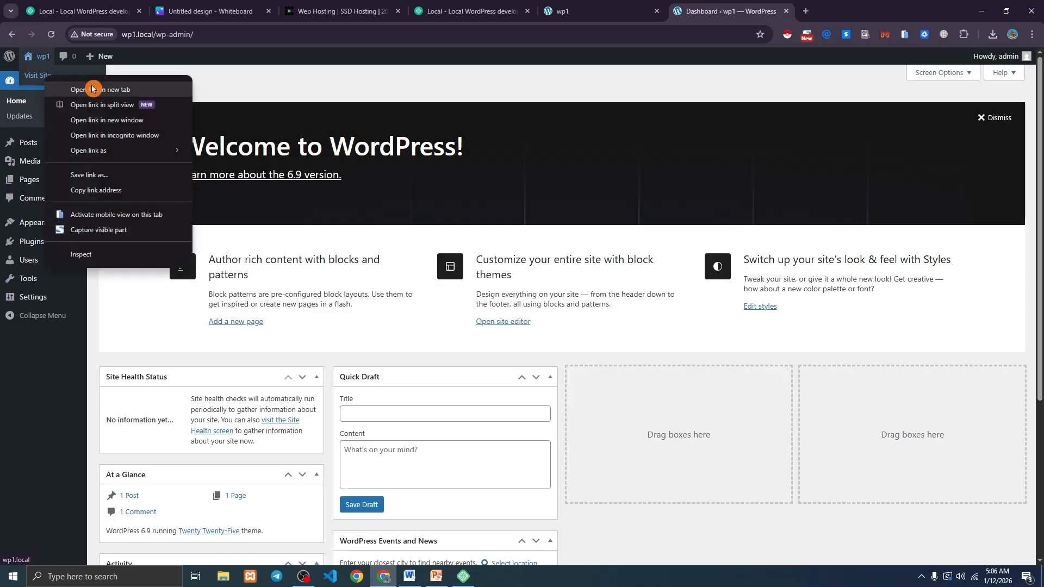
pyautogui.click(93, 91)
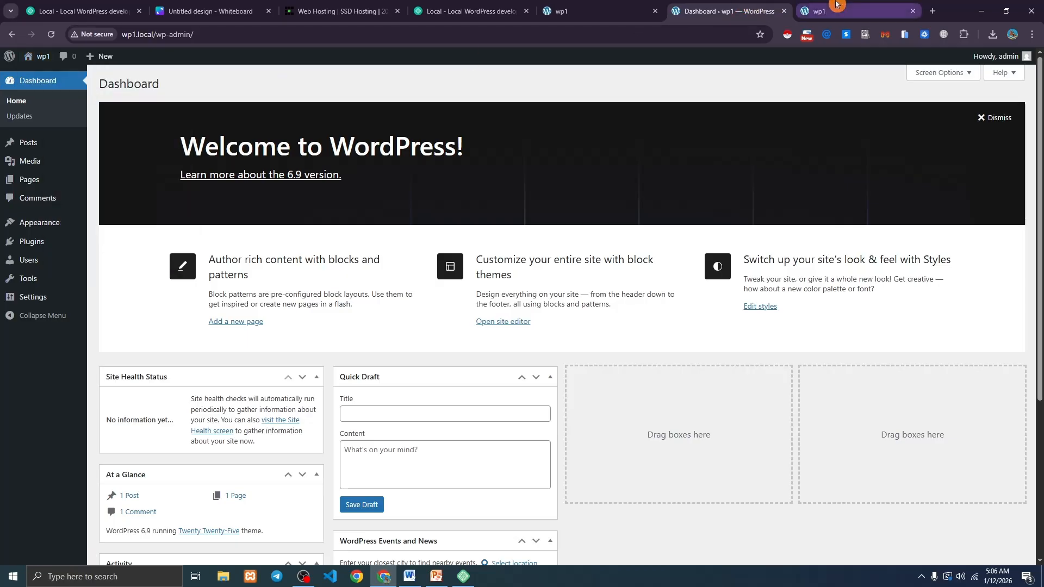
pyautogui.hotkey('ctrl', 'Tab')
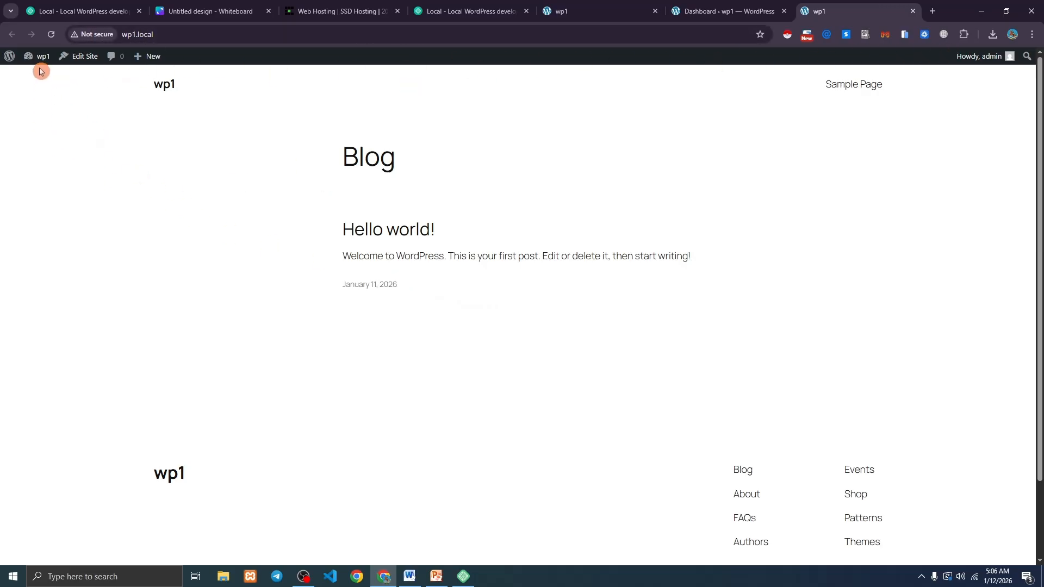
pyautogui.moveTo(39, 64)
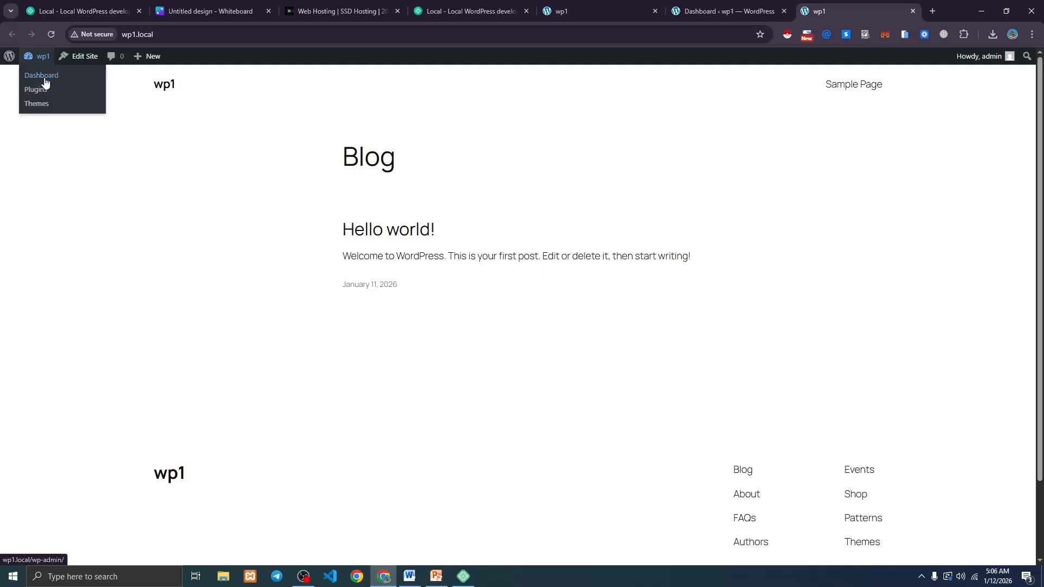
pyautogui.click(45, 81)
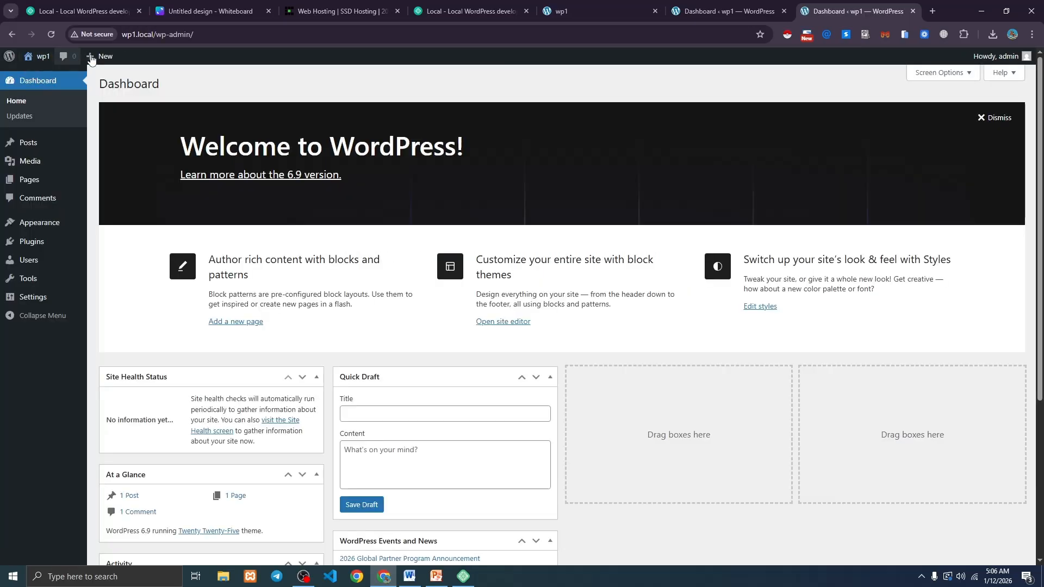
pyautogui.click(107, 77)
pyautogui.moveTo(39, 60)
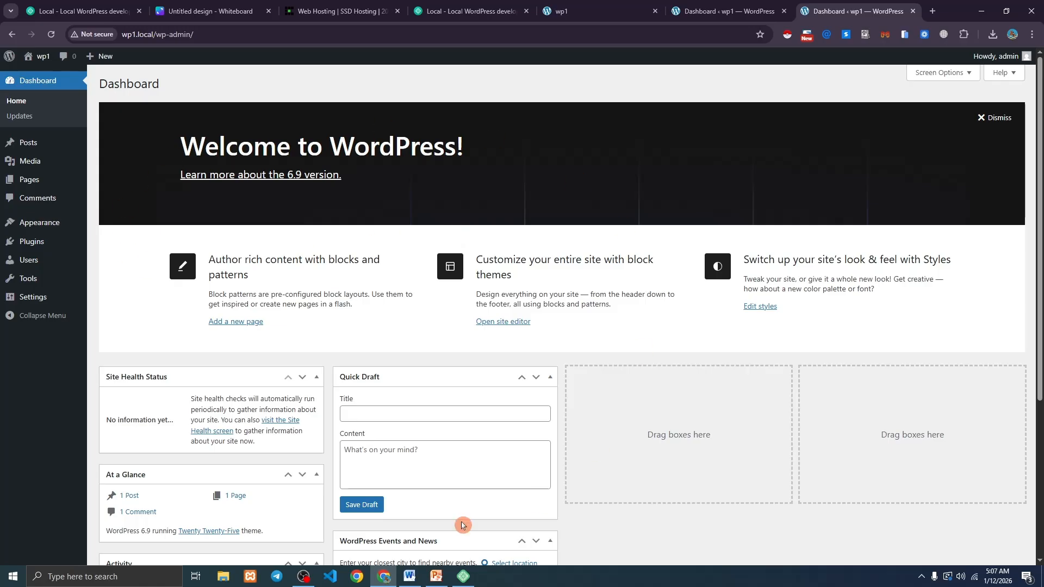
pyautogui.scroll(-5, 413, 380)
pyautogui.scroll(5, 358, 315)
pyautogui.scroll(-5, 264, 252)
pyautogui.scroll(5, 367, 111)
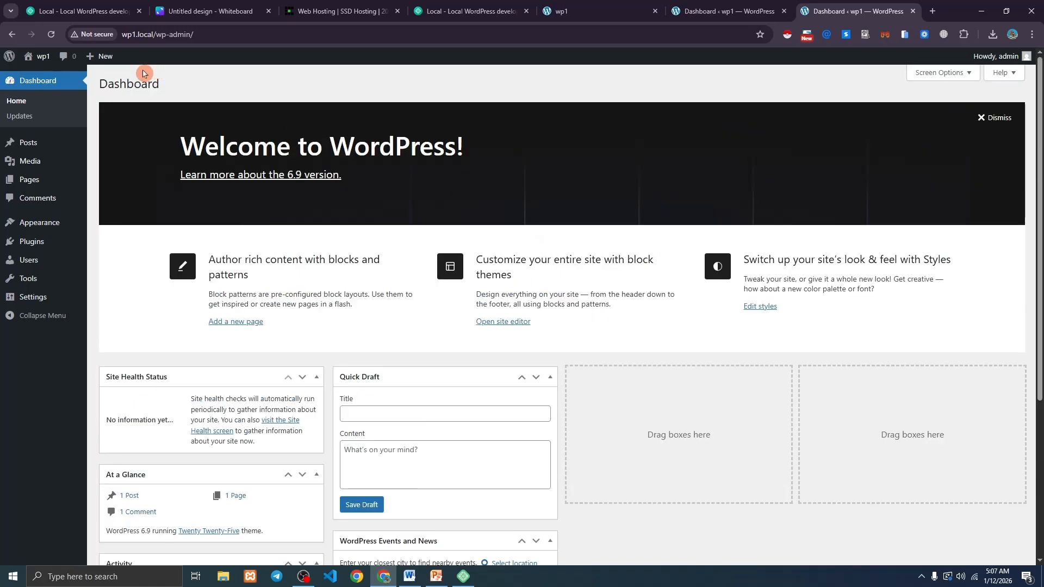
# Hide Site Health Status, At a Glance, Activity, Quick Draft, Events and News, and Welcome.
pyautogui.click(936, 79)
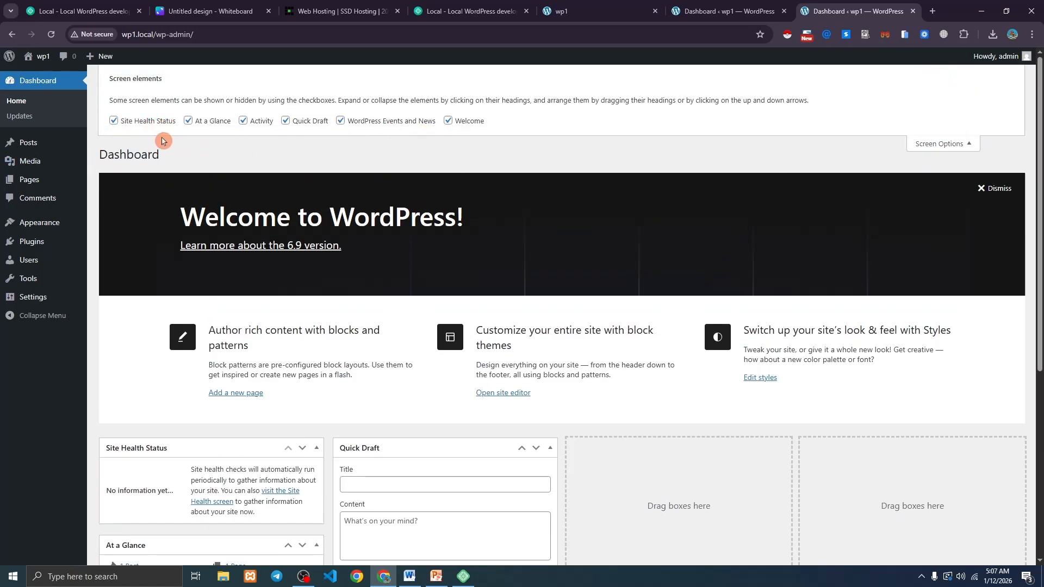
pyautogui.click(114, 121)
pyautogui.click(203, 121)
pyautogui.click(245, 121)
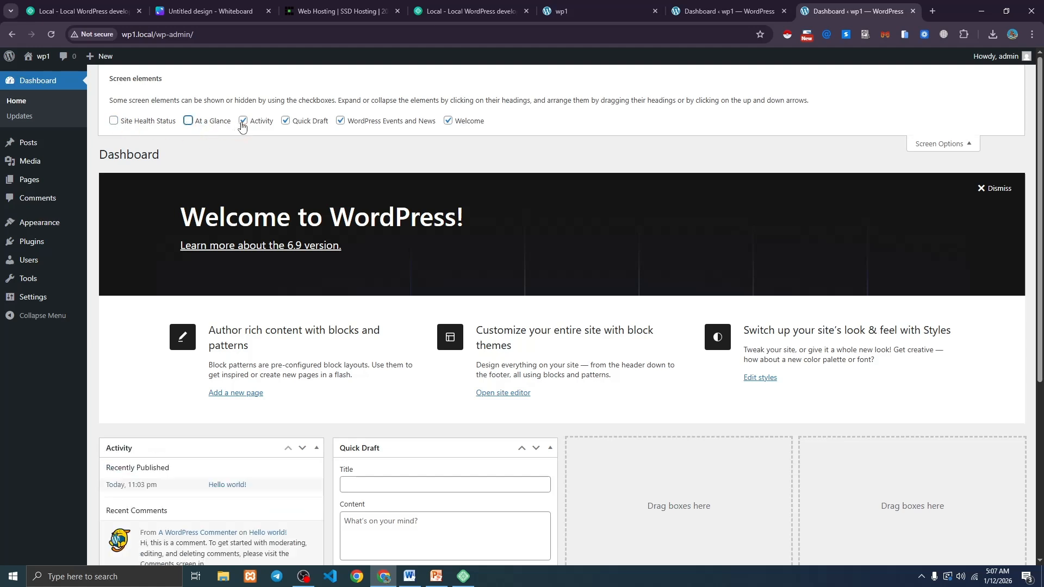
pyautogui.click(294, 121)
pyautogui.click(341, 121)
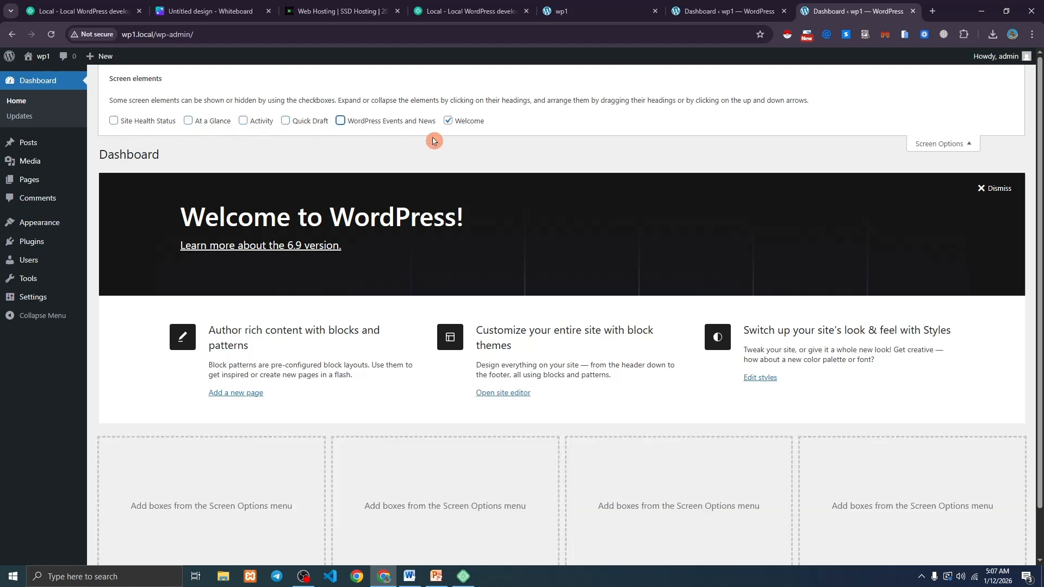
pyautogui.click(448, 121)
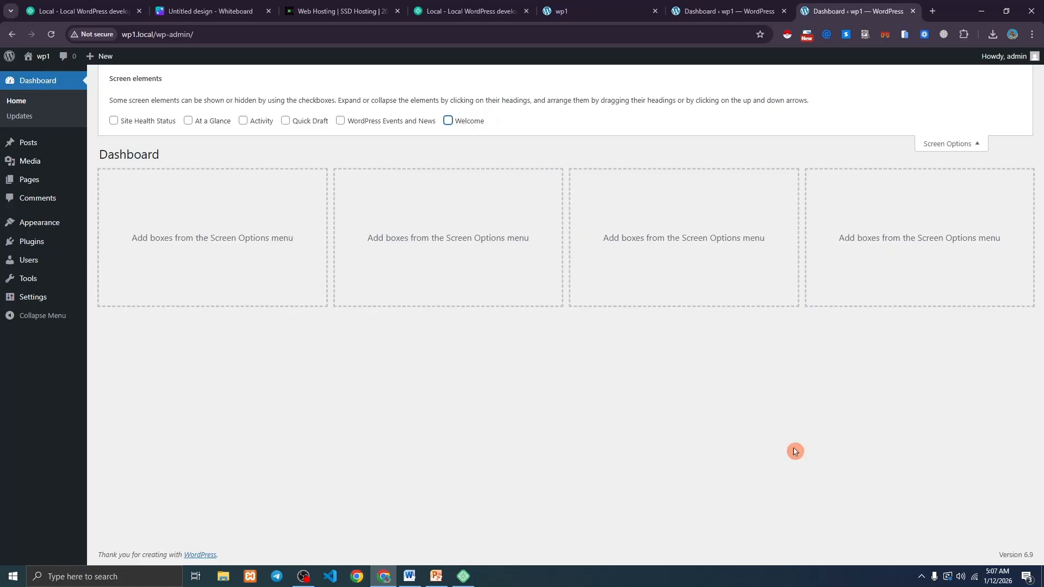
pyautogui.click(950, 144)
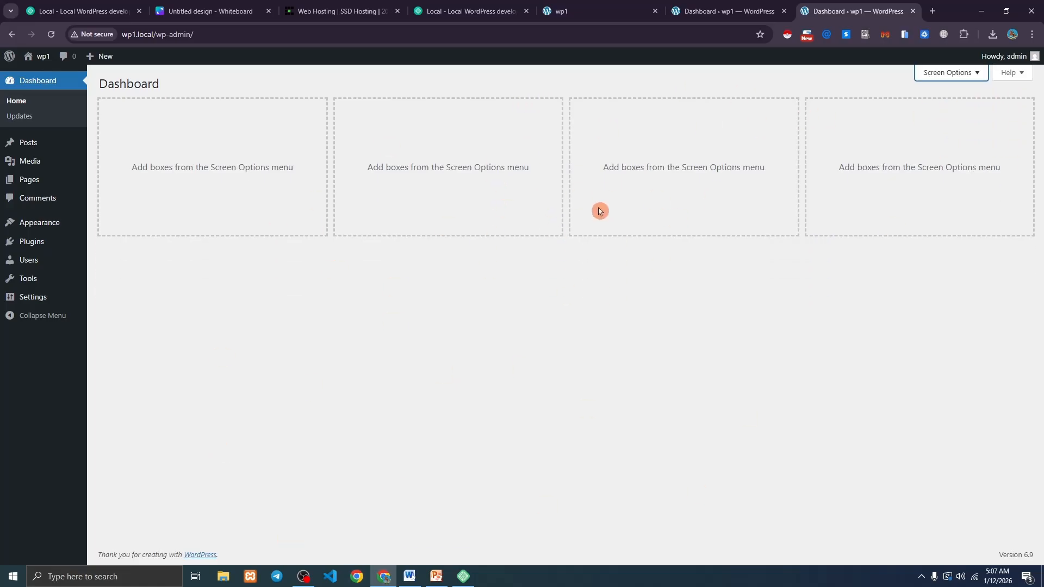
# Recheck Screen Options, toggling Site Health Status on and back off.
pyautogui.click(967, 80)
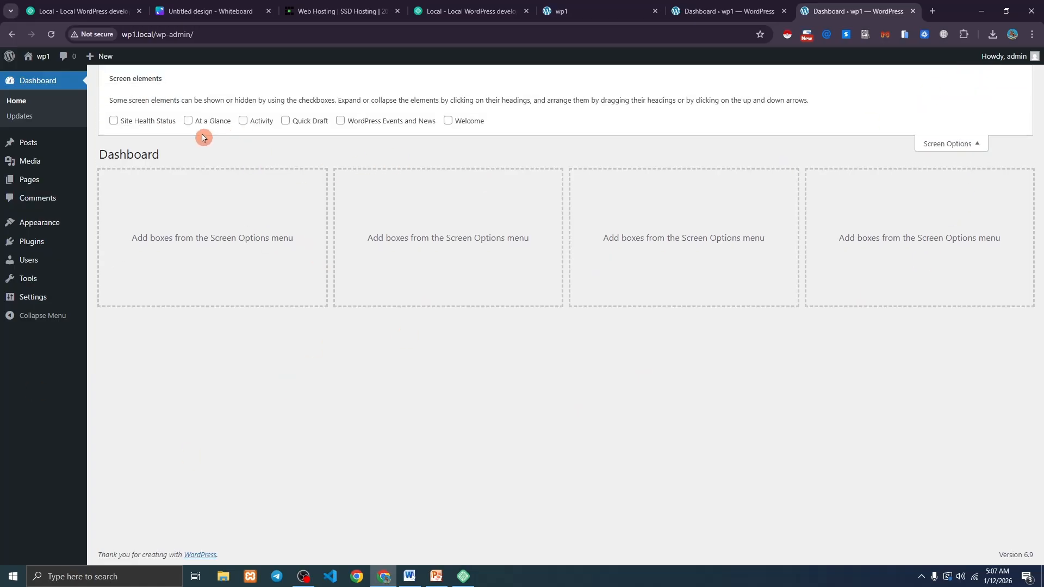
pyautogui.click(114, 121)
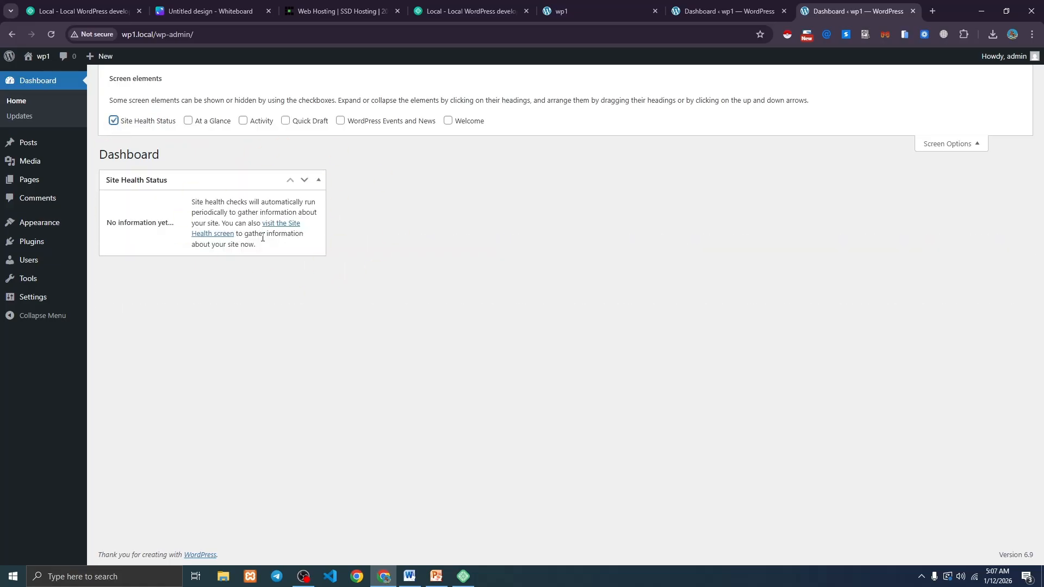
pyautogui.click(113, 120)
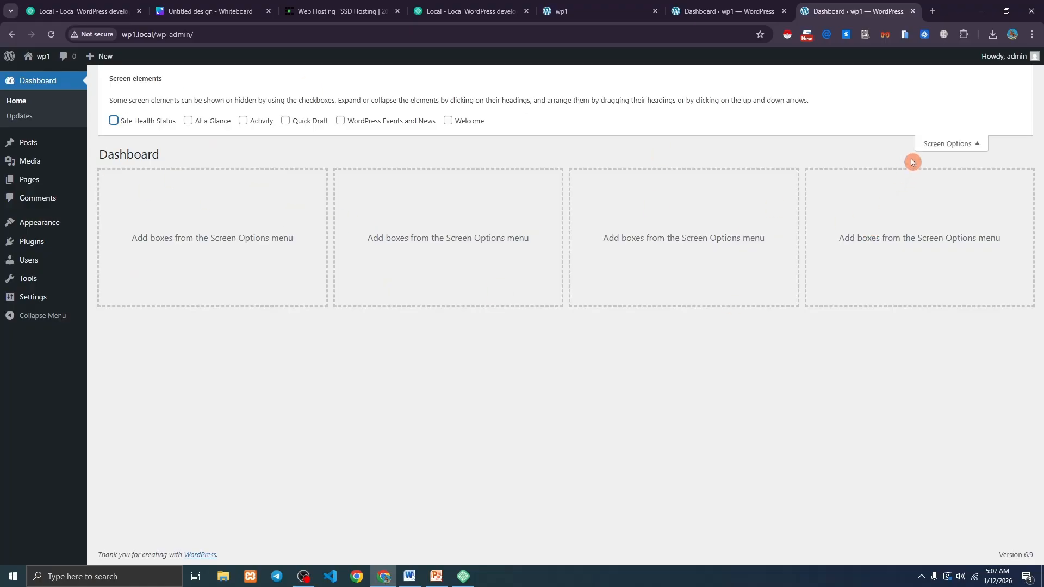
pyautogui.click(941, 145)
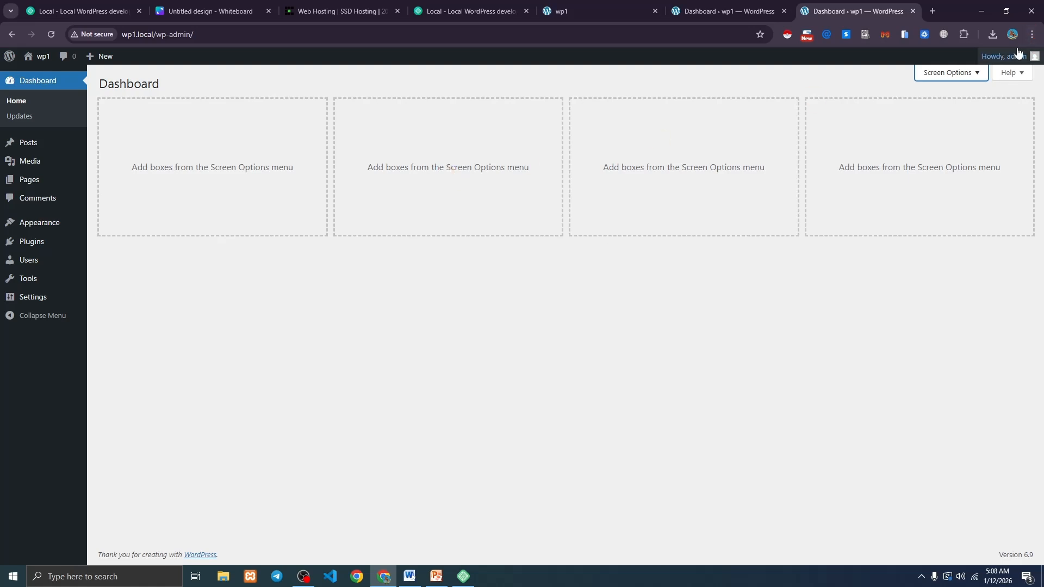
pyautogui.moveTo(1007, 65)
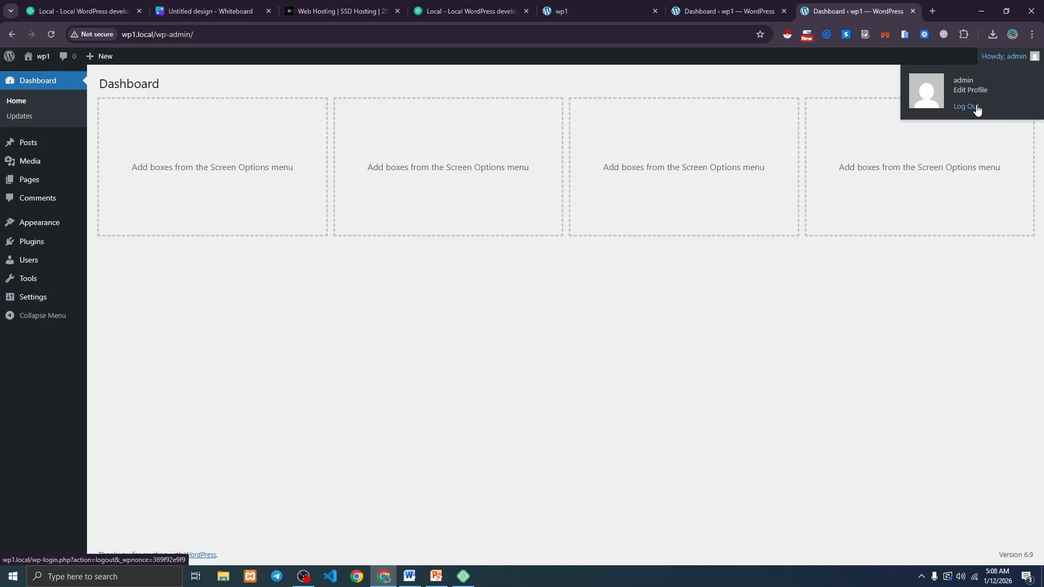
# Review the Updates page's WordPress, Plugins and Themes sections, then go to the Posts list.
pyautogui.click(250, 128)
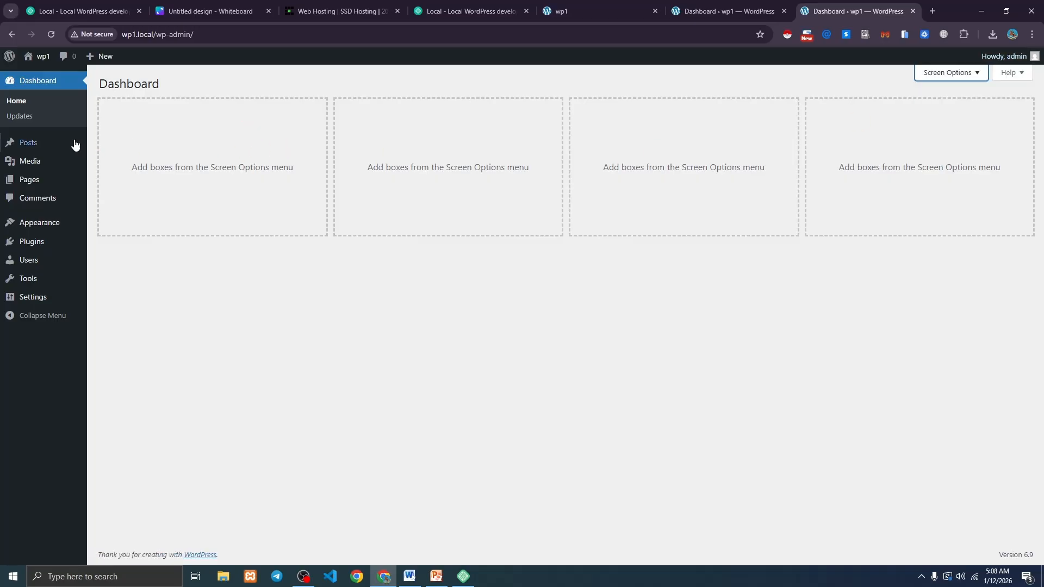
pyautogui.click(22, 122)
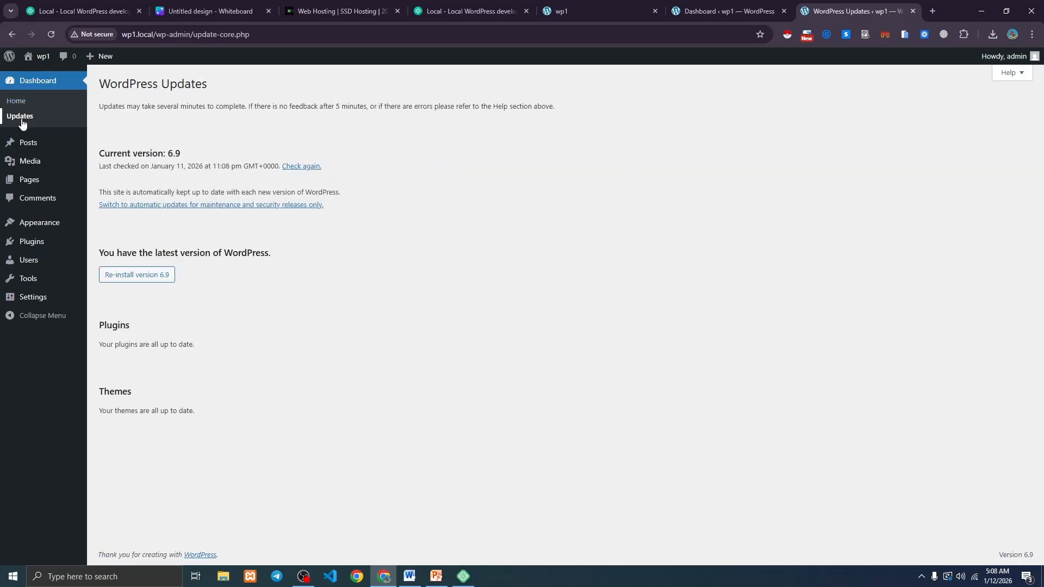
pyautogui.moveTo(207, 83); pyautogui.dragTo(103, 86)
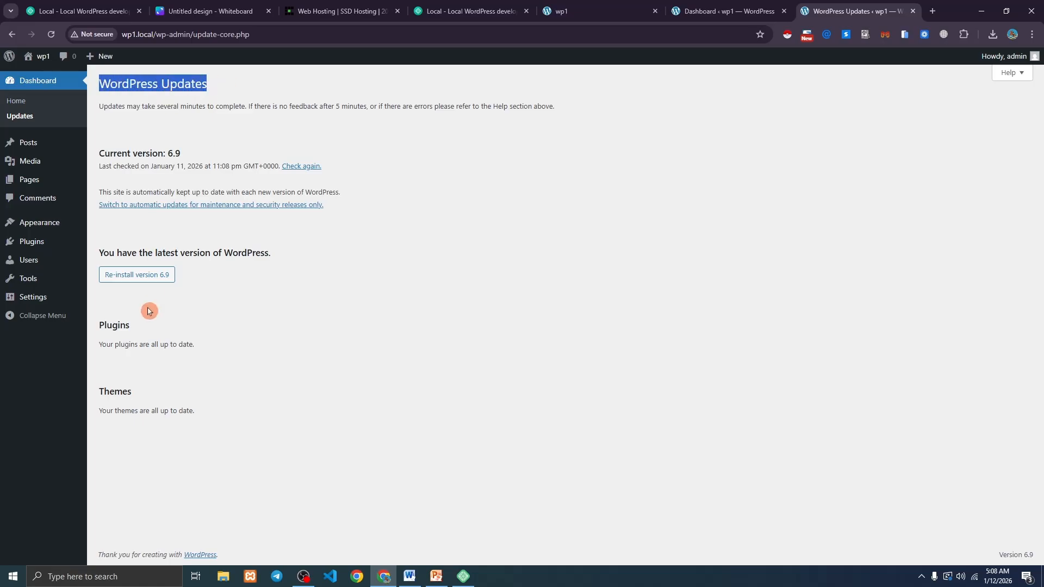
pyautogui.moveTo(99, 325); pyautogui.dragTo(131, 327)
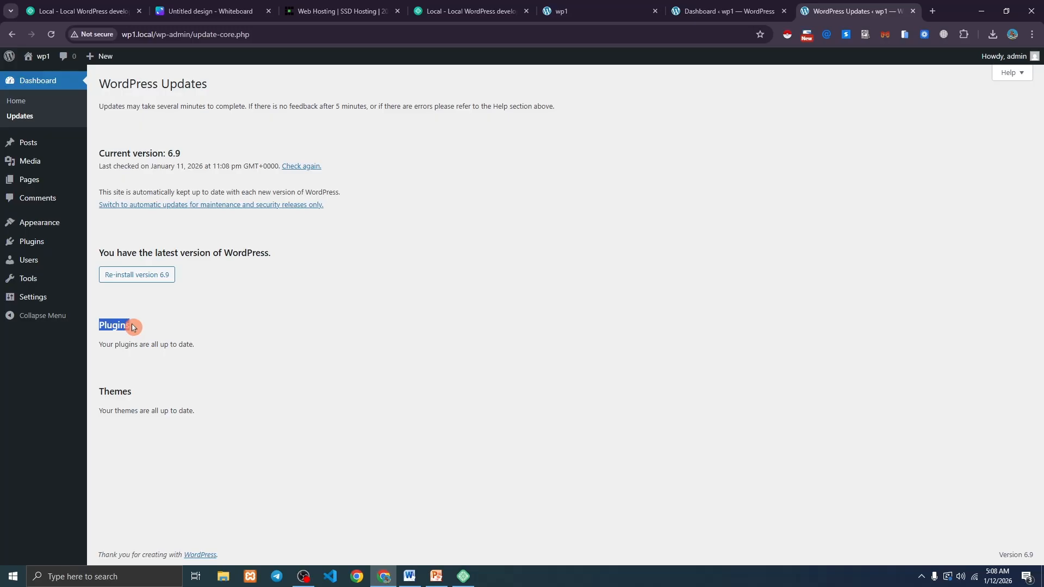
pyautogui.moveTo(96, 391); pyautogui.dragTo(135, 396)
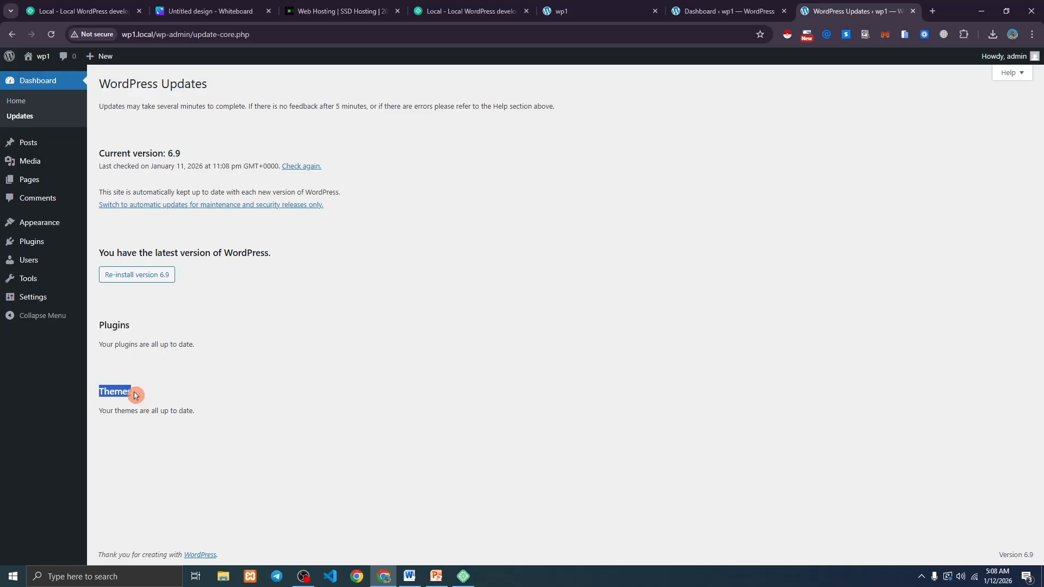
pyautogui.click(135, 395)
pyautogui.doubleClick(118, 325)
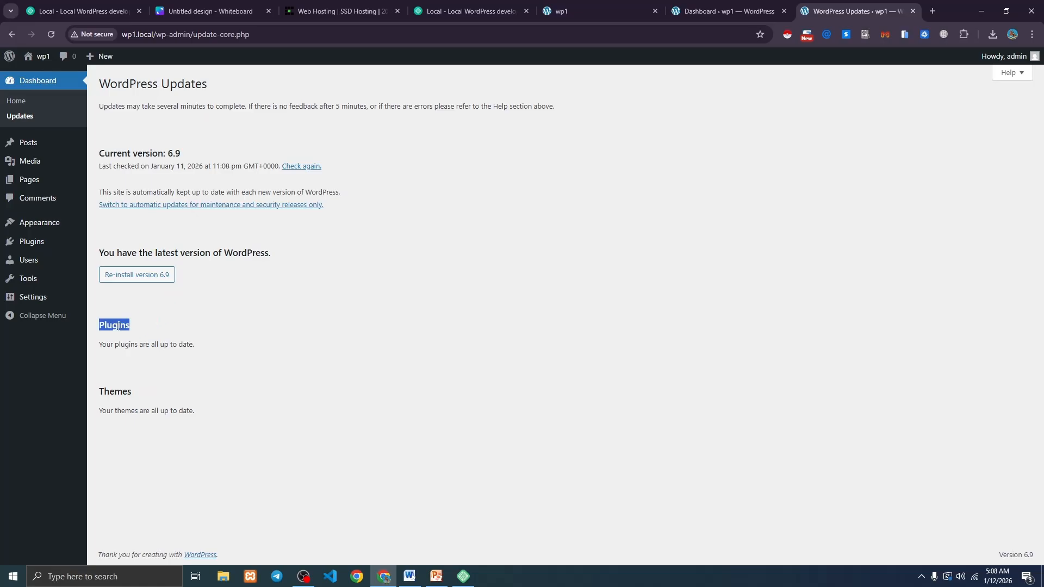
pyautogui.click(118, 385)
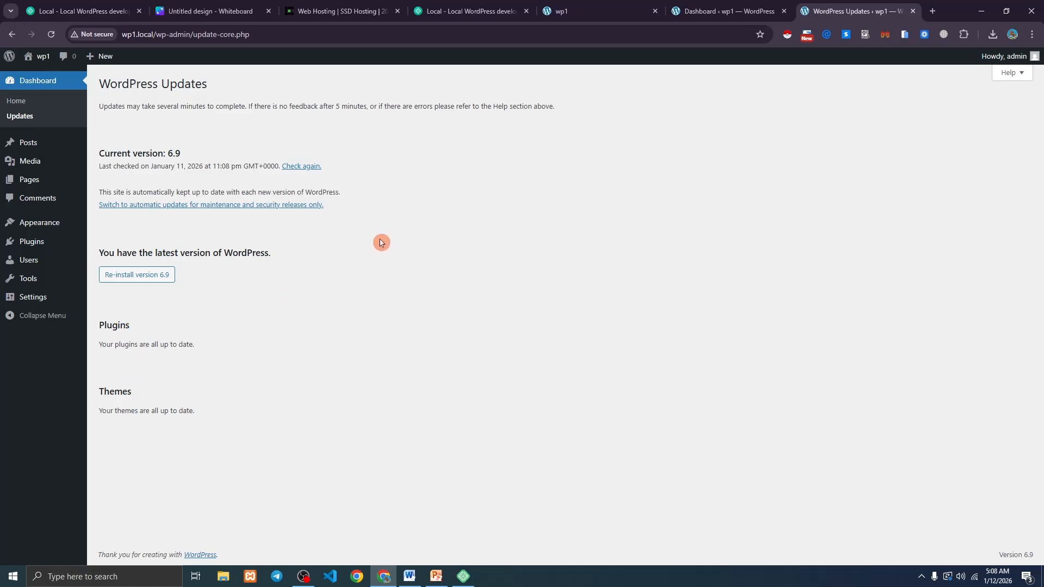
pyautogui.click(29, 147)
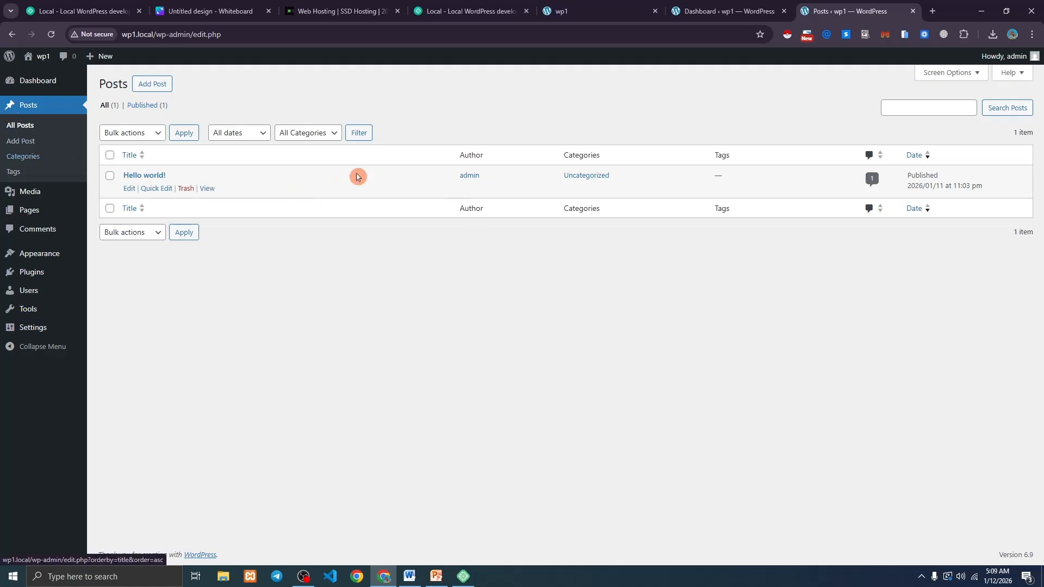
# Start a new post titled 'Welcome Post' reading 'This is my first wordpress website'.
pyautogui.click(37, 141)
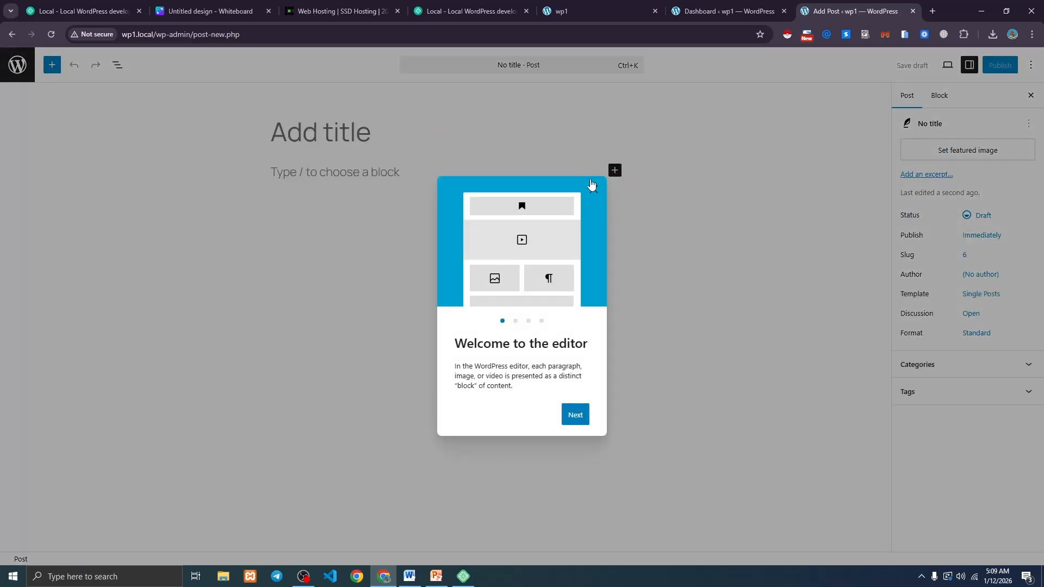
pyautogui.click(593, 189)
pyautogui.click(294, 137)
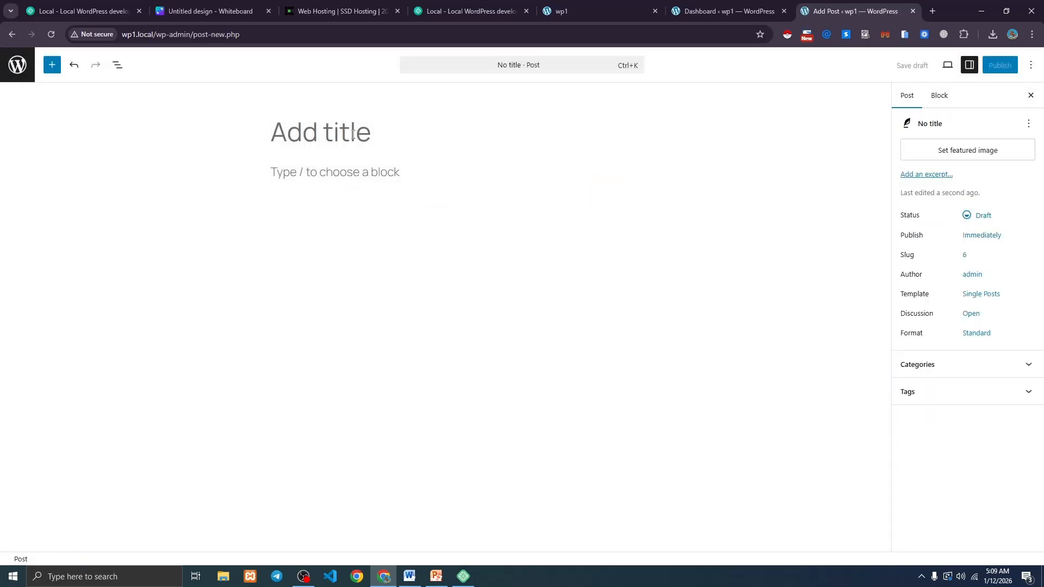
pyautogui.click(339, 117)
pyautogui.write('Welcom')
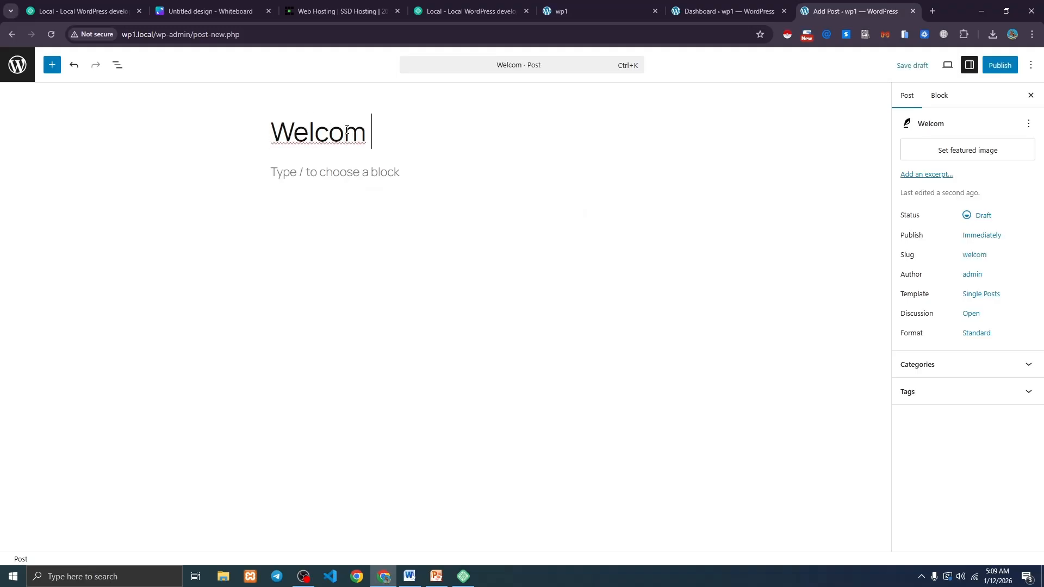
pyautogui.write('e Post')
pyautogui.click(299, 188)
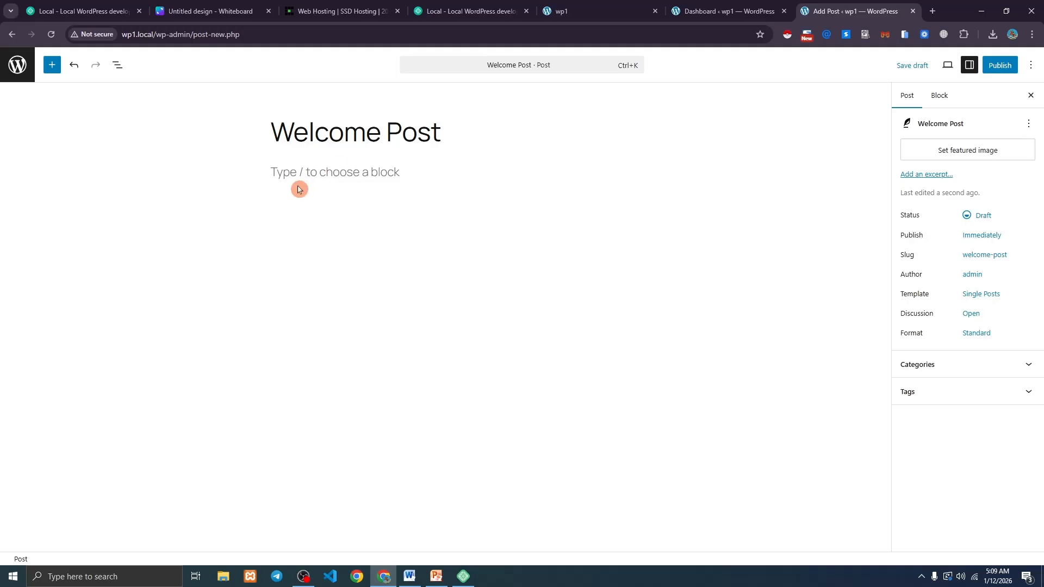
pyautogui.click(344, 172)
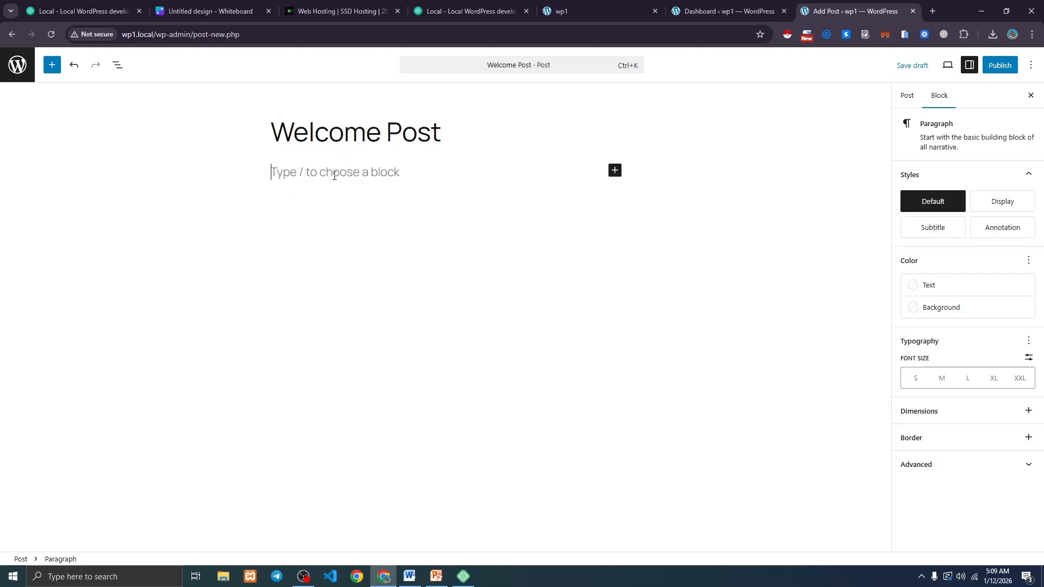
pyautogui.write('This is my ')
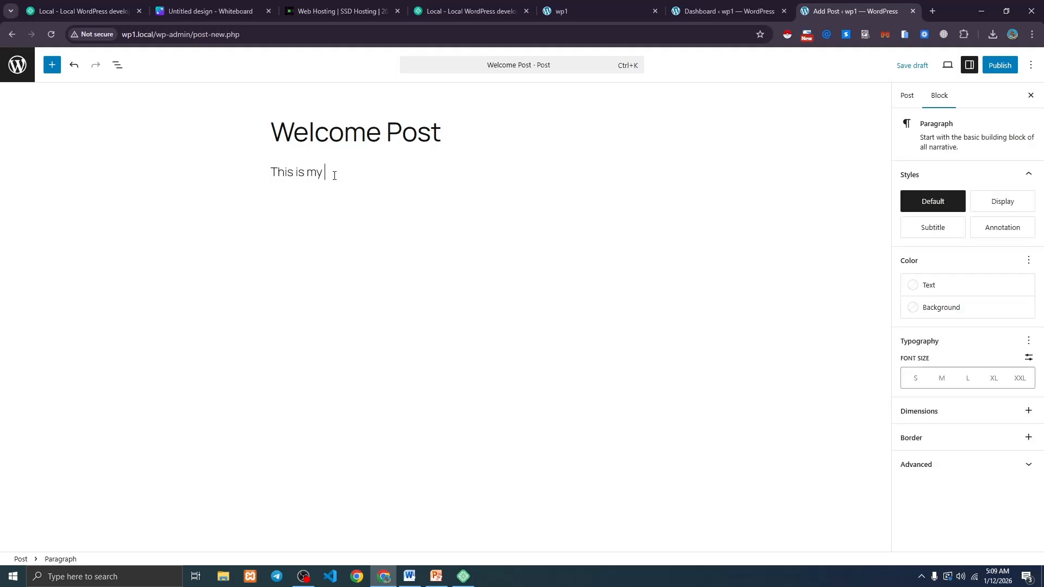
pyautogui.write('first wordpress website')
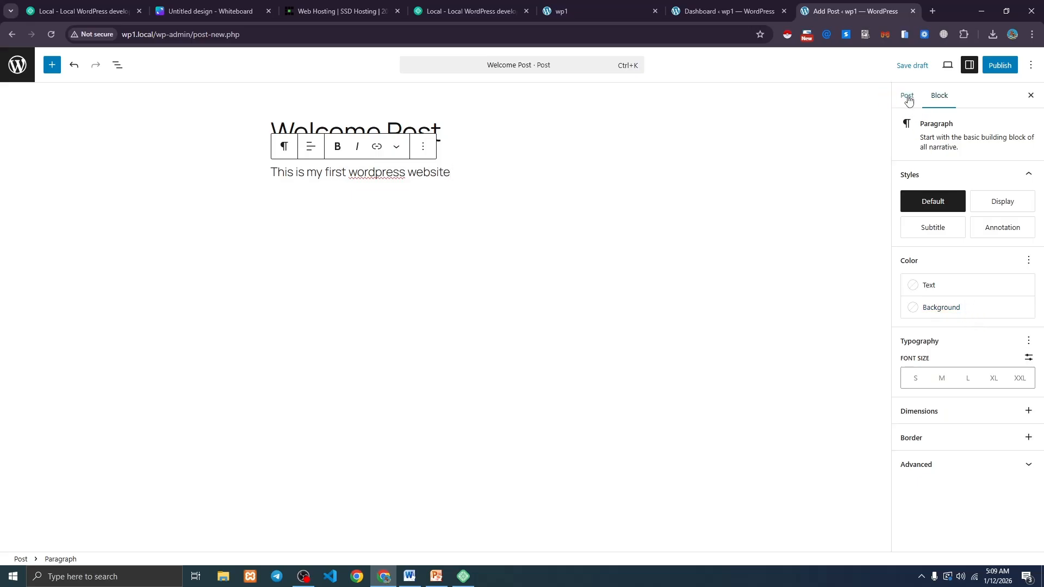
# Create a new category named First and assign it to the post.
pyautogui.click(908, 98)
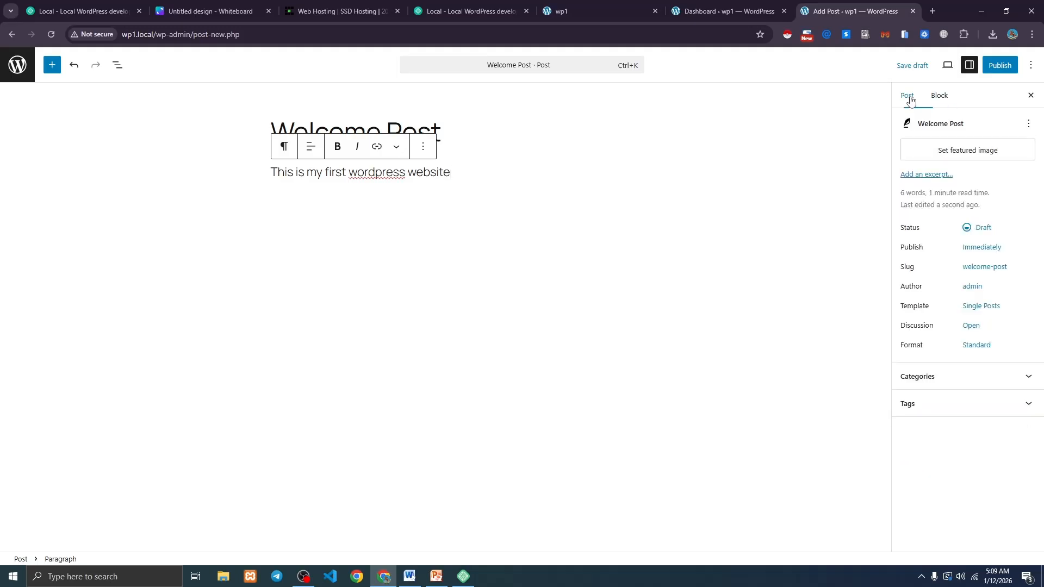
pyautogui.click(940, 384)
pyautogui.click(924, 418)
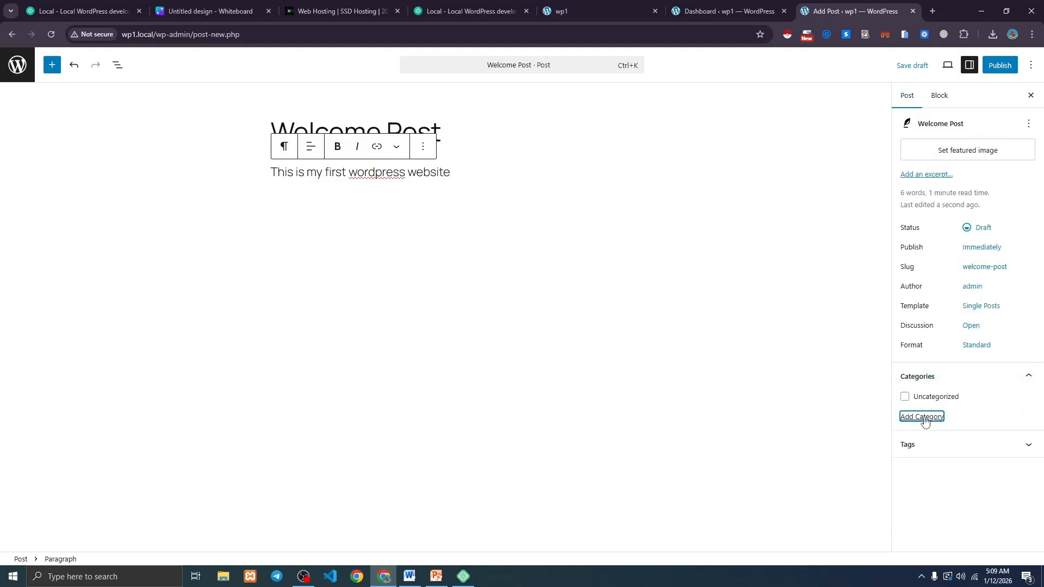
pyautogui.click(938, 458)
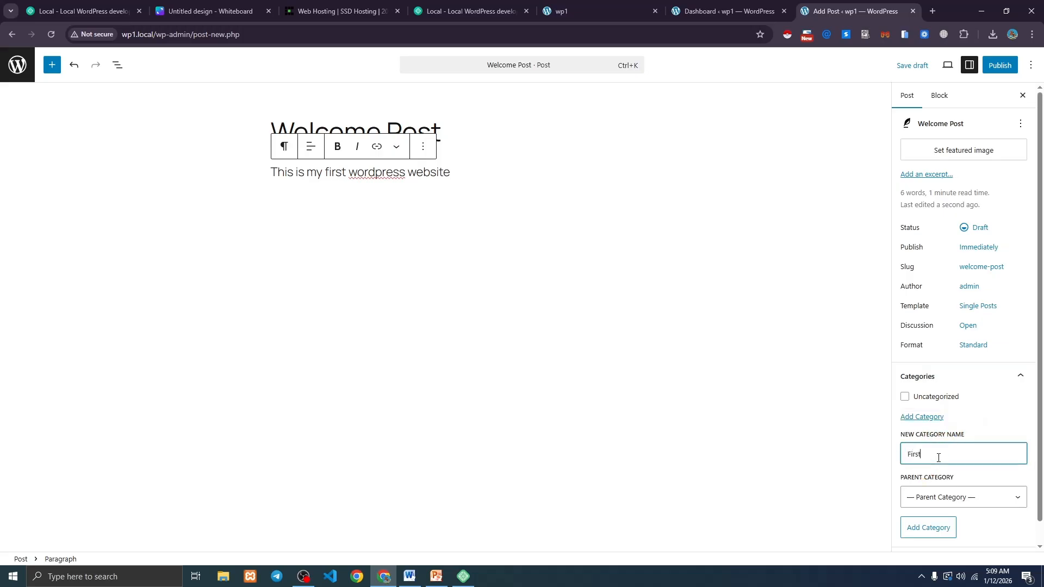
pyautogui.click(931, 530)
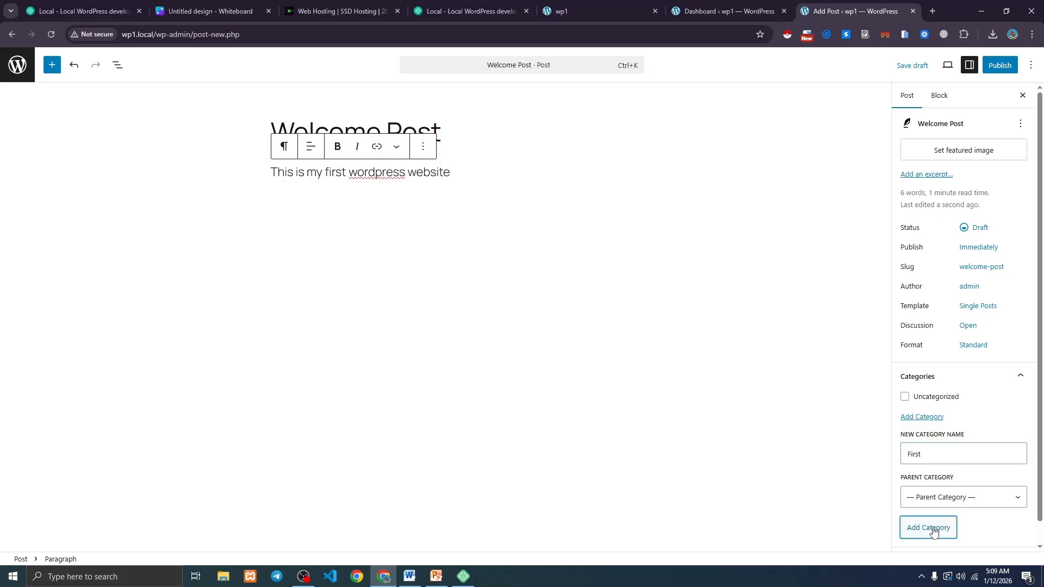
# Tag the post with d, a and hello.
pyautogui.scroll(-1, 972, 412)
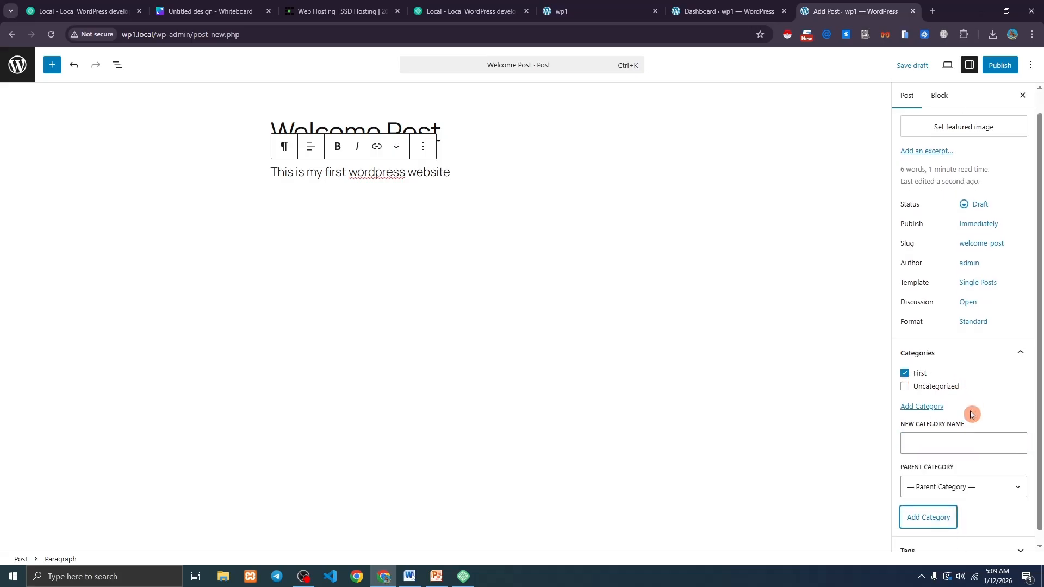
pyautogui.click(919, 541)
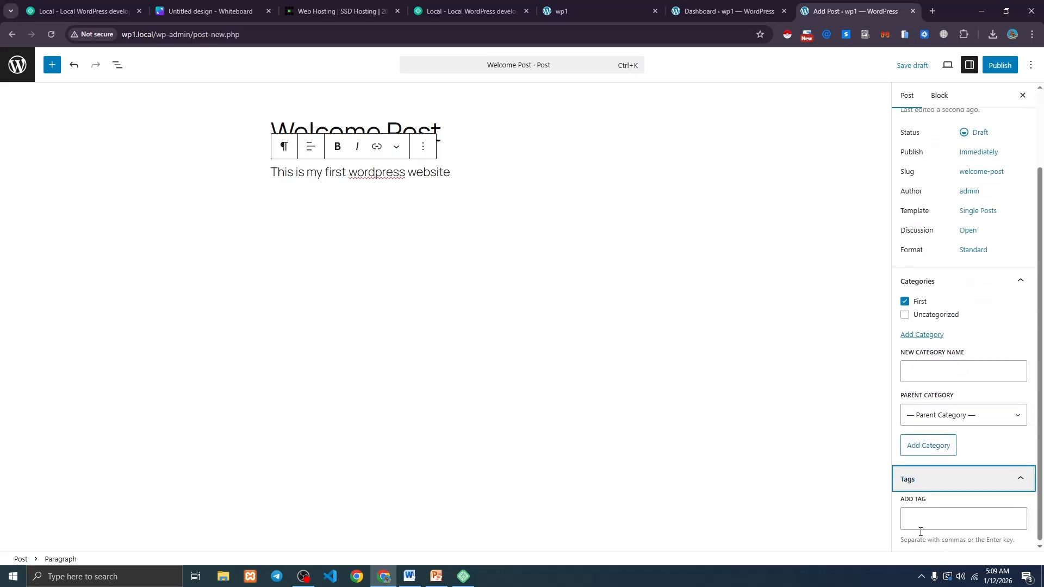
pyautogui.moveTo(902, 541); pyautogui.dragTo(1015, 540)
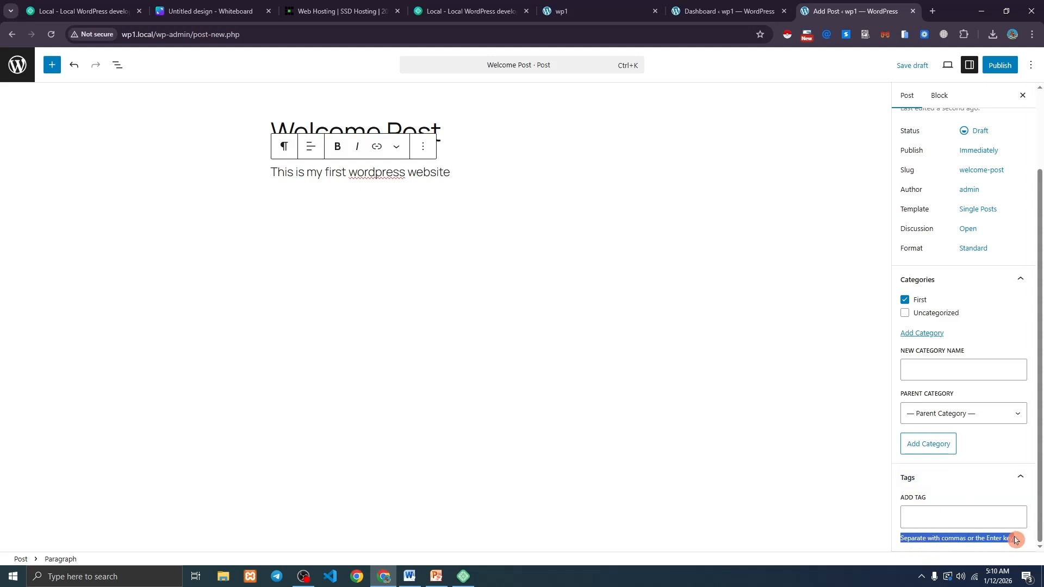
pyautogui.click(972, 522)
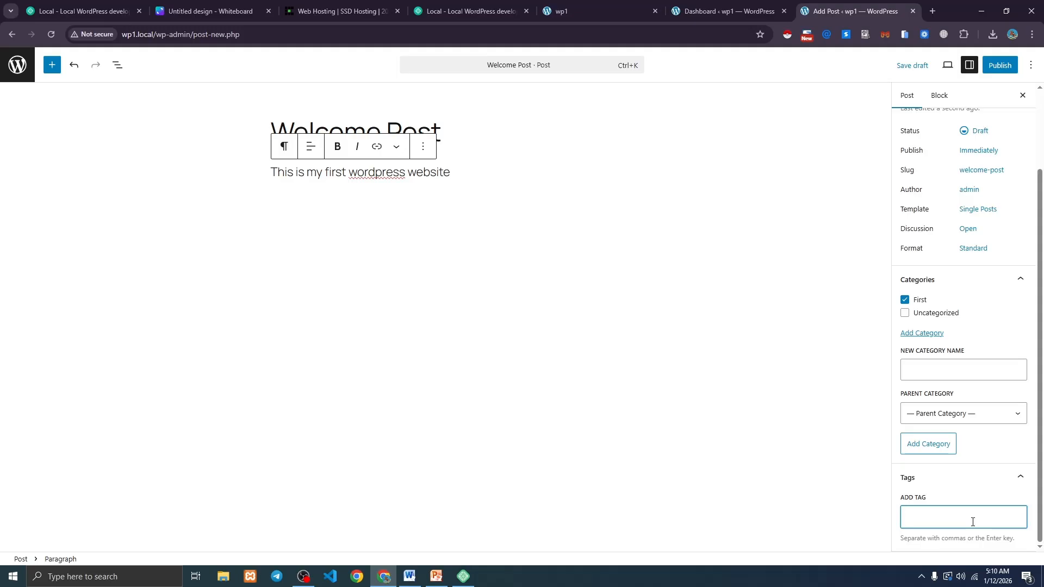
pyautogui.write('d')
pyautogui.press('Return')
pyautogui.write('a')
pyautogui.press('Return')
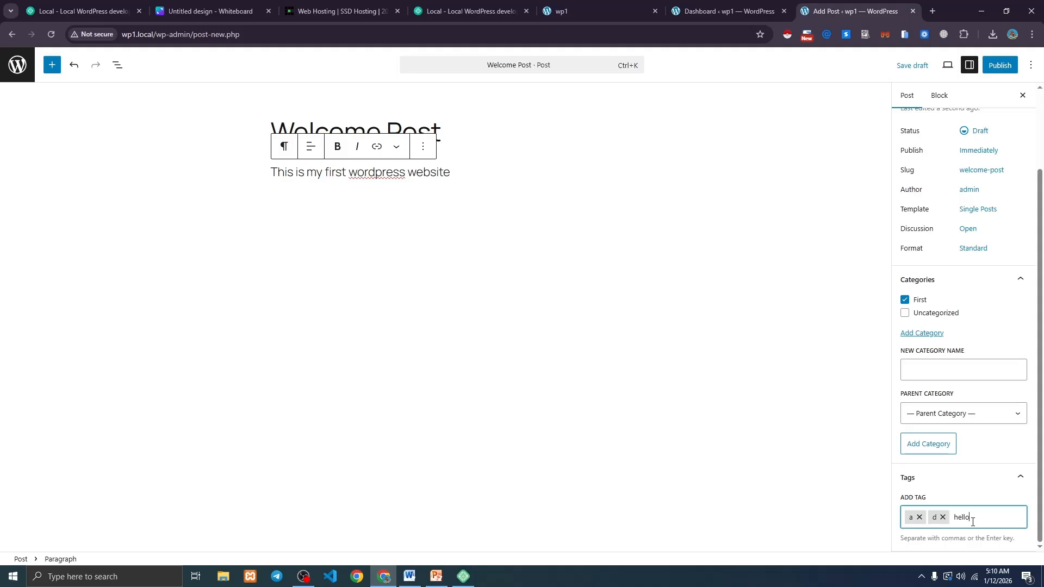
pyautogui.write('hello')
pyautogui.press('Return')
pyautogui.click(972, 524)
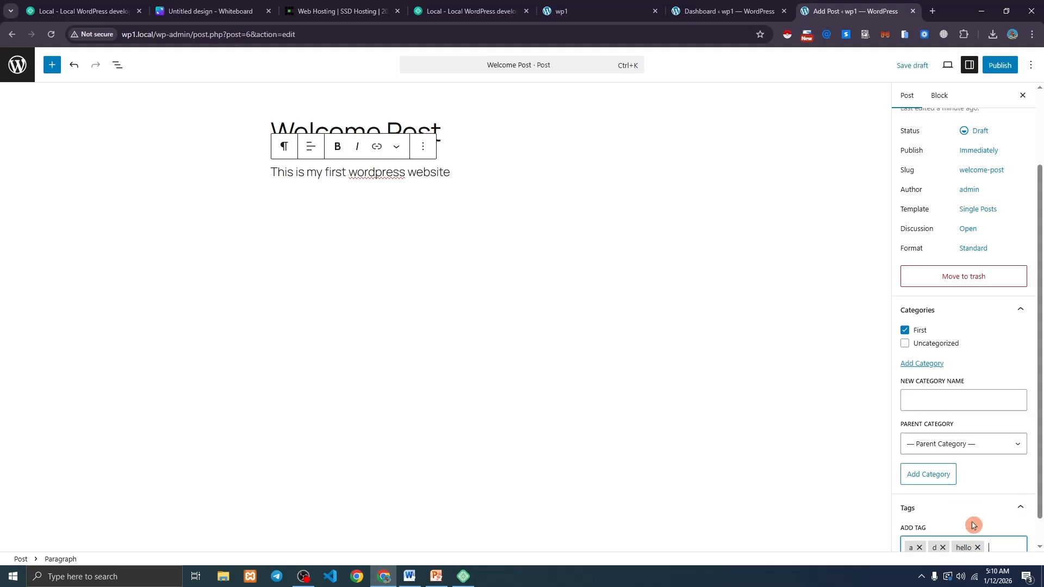
pyautogui.scroll(3, 979, 410)
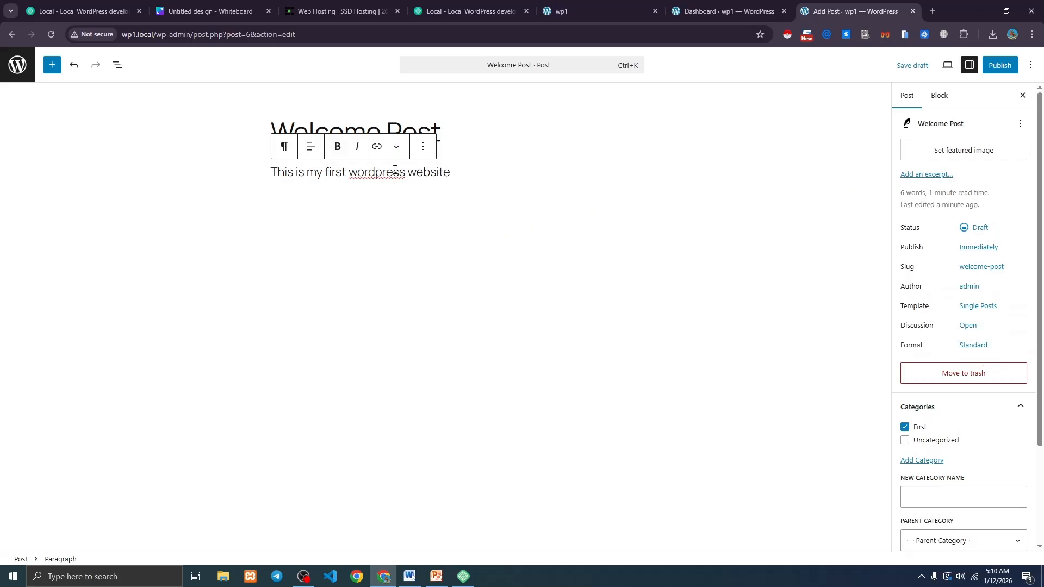
pyautogui.click(963, 152)
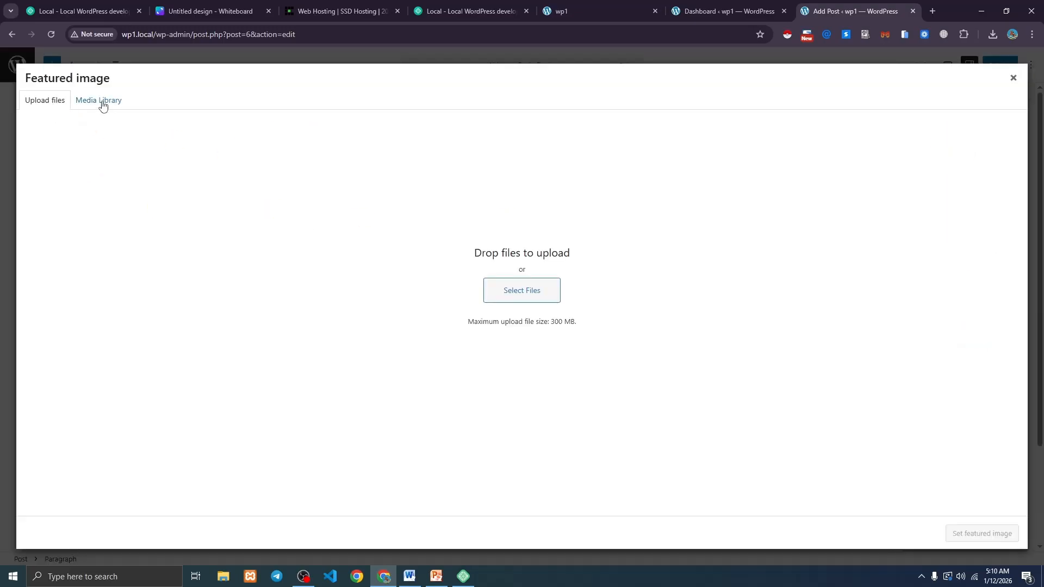
pyautogui.click(103, 105)
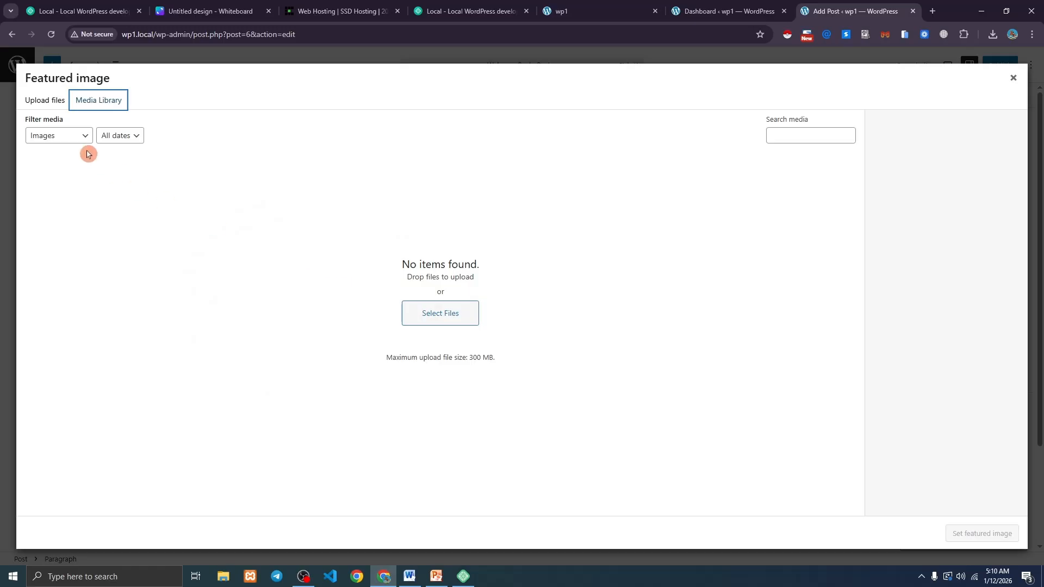
pyautogui.click(51, 111)
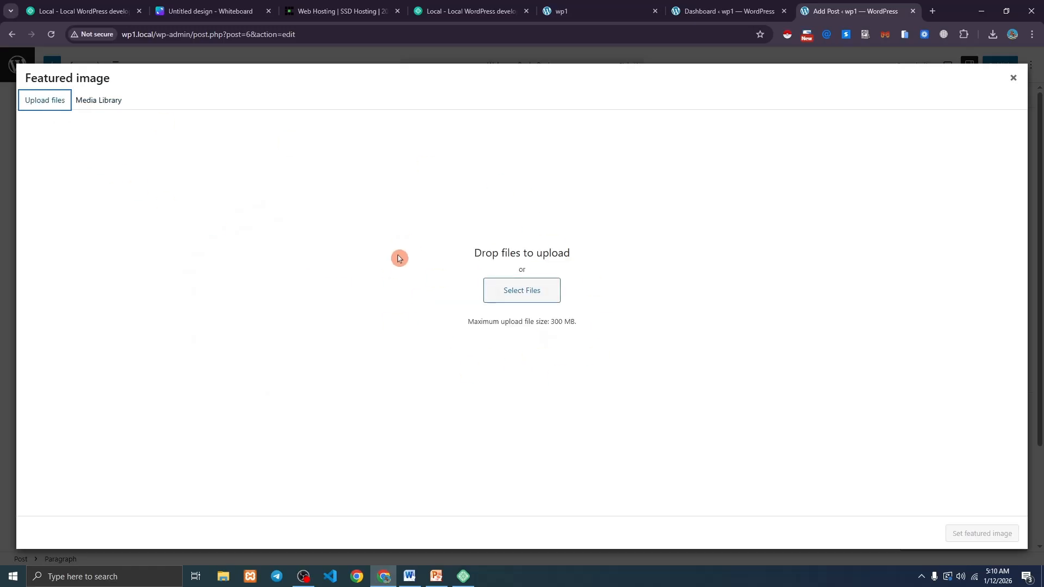
pyautogui.click(522, 295)
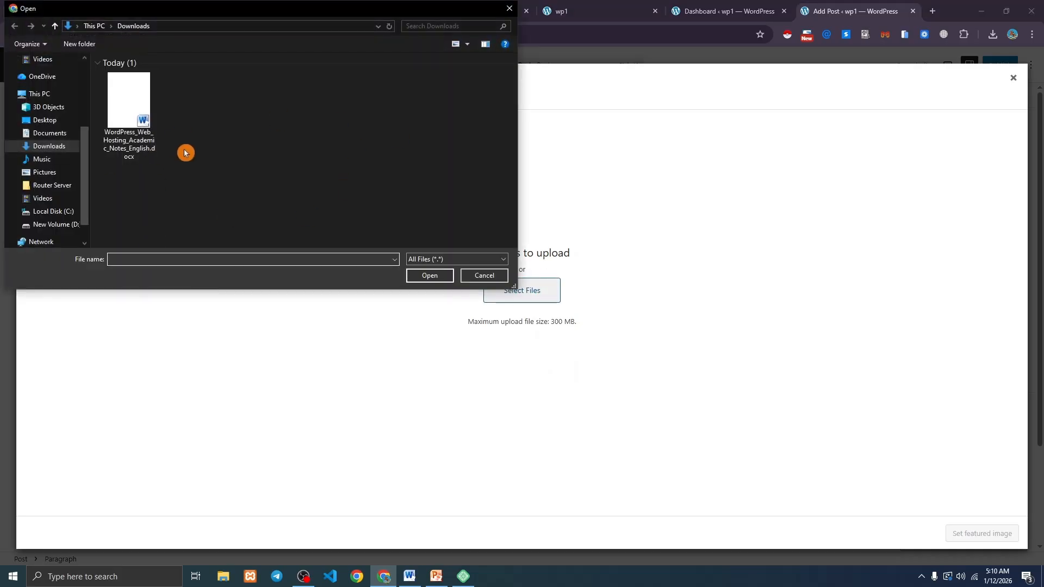
pyautogui.click(504, 12)
pyautogui.click(1014, 78)
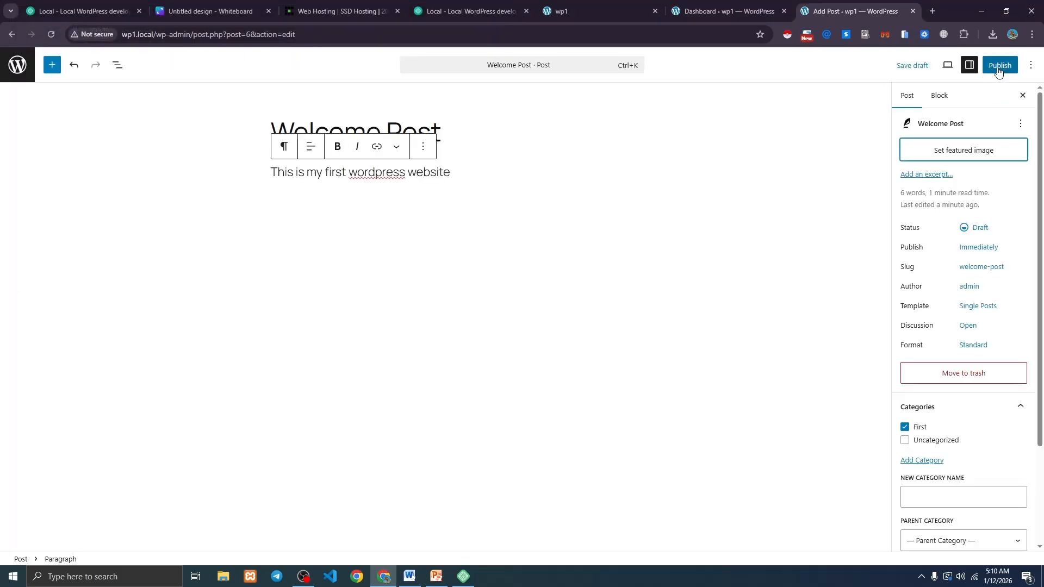
# Publish Welcome Post and view its live page at wp1.local/welcome-post.
pyautogui.click(998, 68)
pyautogui.click(1000, 66)
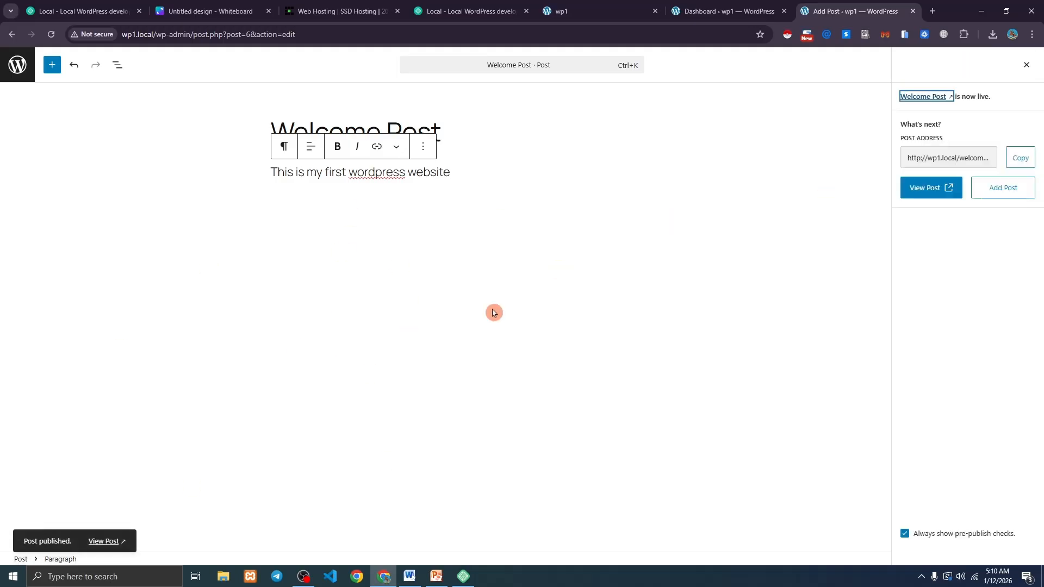
pyautogui.click(931, 194)
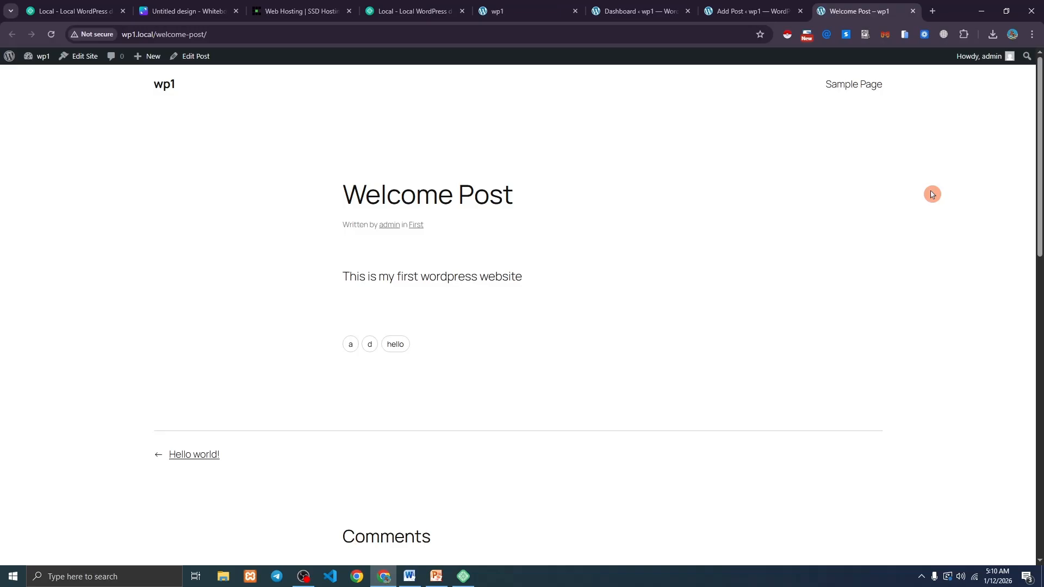
# Highlight the live Welcome Post's title and body sentence to review them.
pyautogui.moveTo(347, 197); pyautogui.dragTo(531, 198)
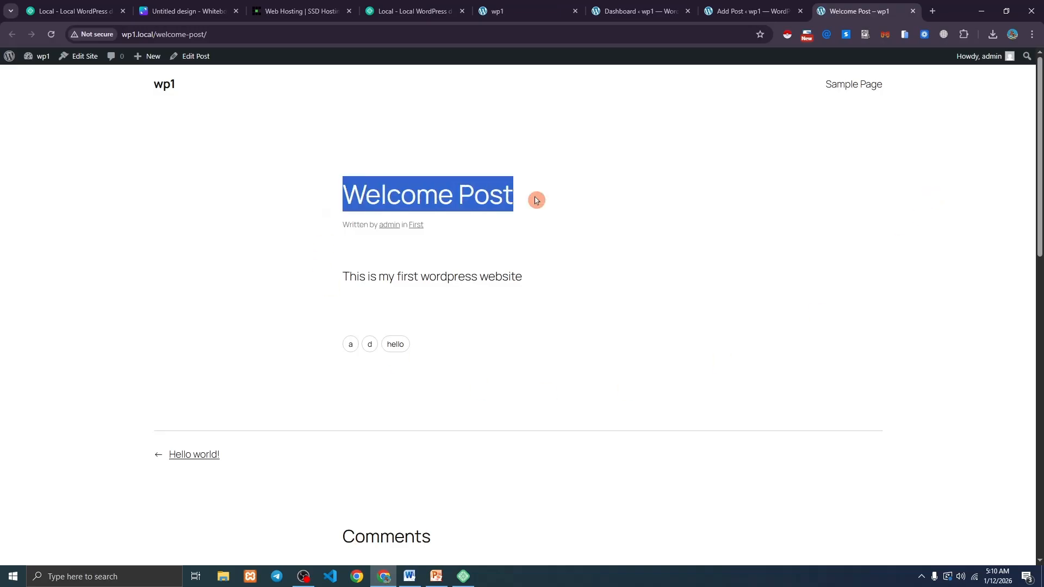
pyautogui.click(515, 228)
pyautogui.moveTo(337, 277); pyautogui.dragTo(538, 277)
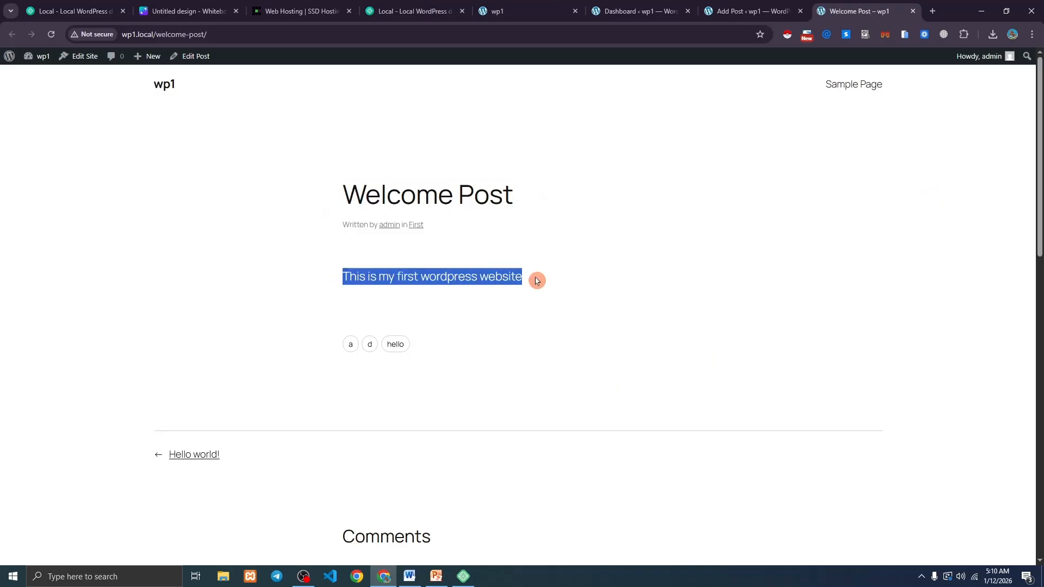
pyautogui.click(429, 336)
pyautogui.click(359, 294)
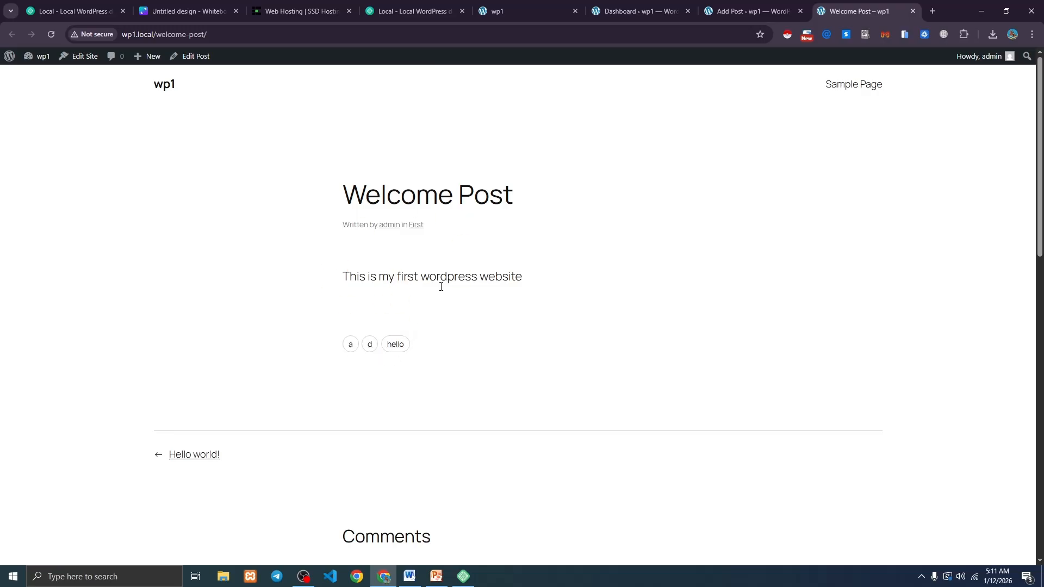
# Post the comment 'Hello' on the live Welcome Post.
pyautogui.scroll(-5, 490, 269)
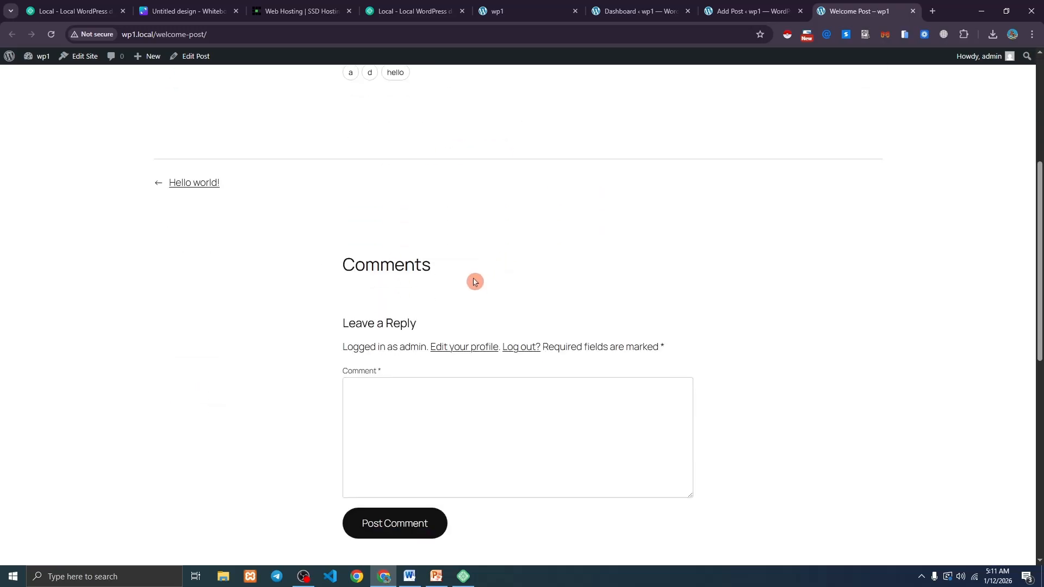
pyautogui.click(380, 402)
pyautogui.scroll(-1, 450, 425)
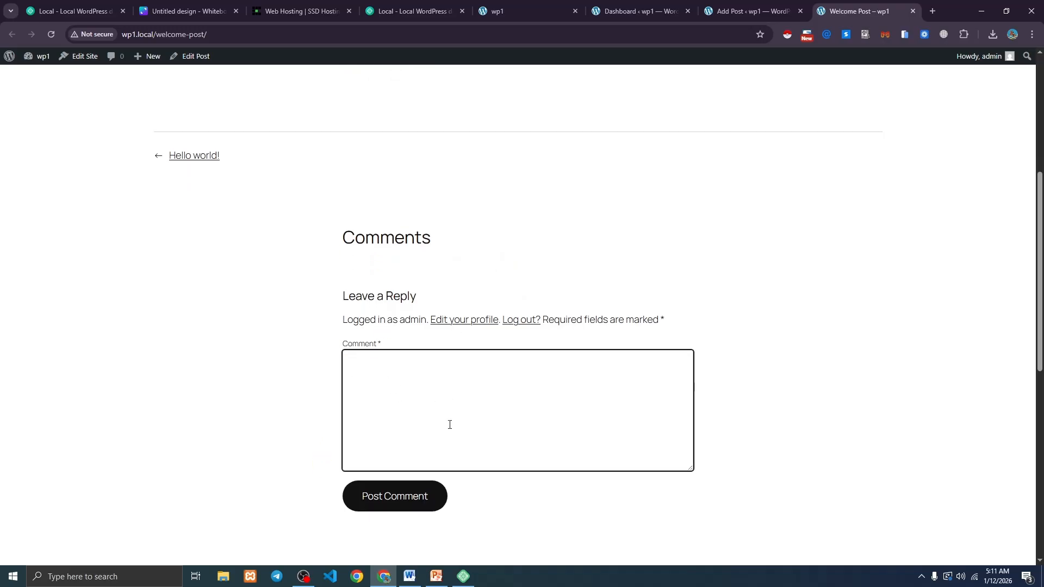
pyautogui.scroll(-1, 449, 424)
pyautogui.write('Hello')
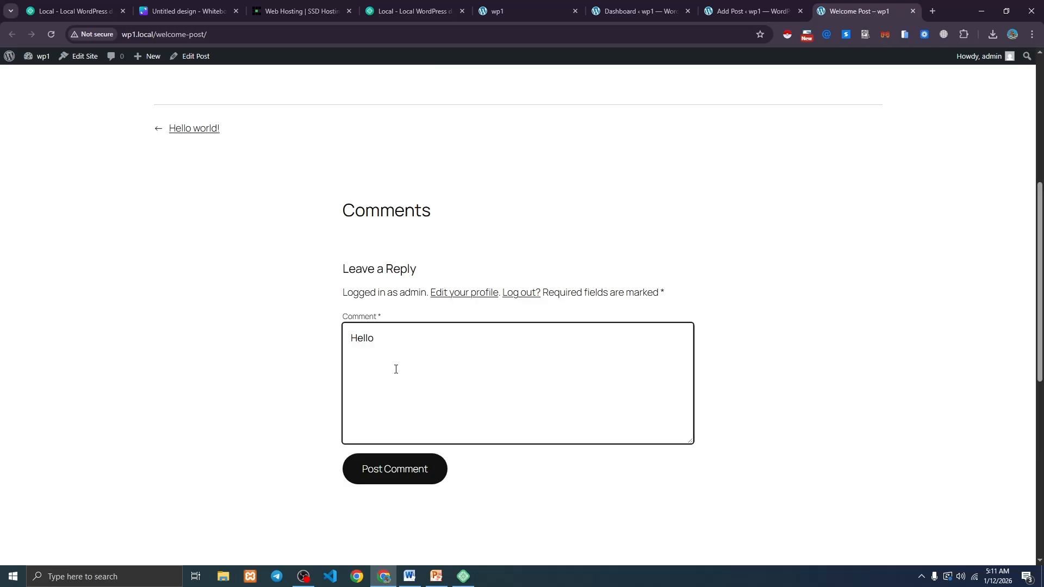
pyautogui.click(405, 468)
pyautogui.scroll(3, 385, 407)
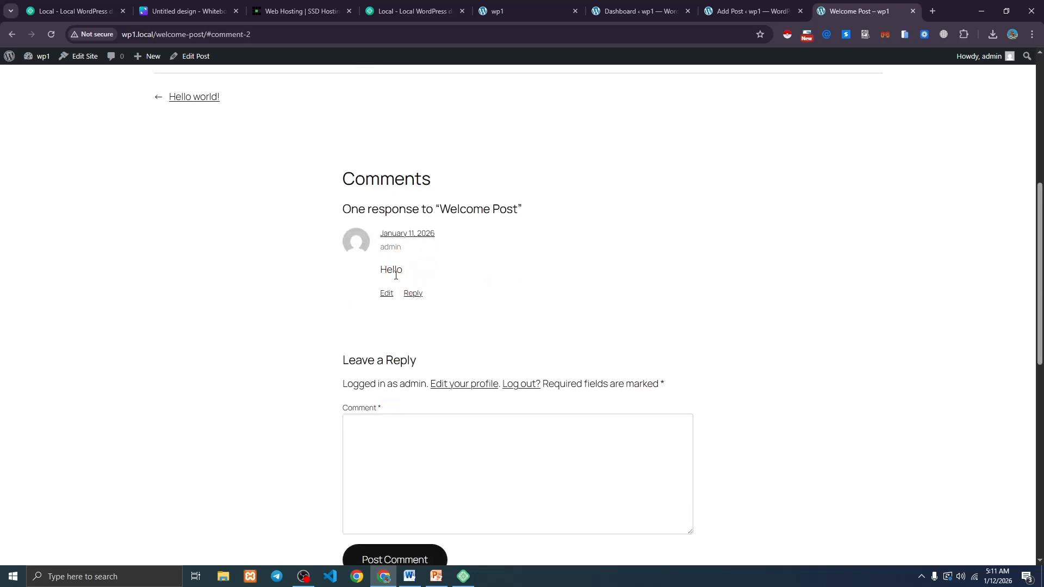
pyautogui.scroll(6, 395, 275)
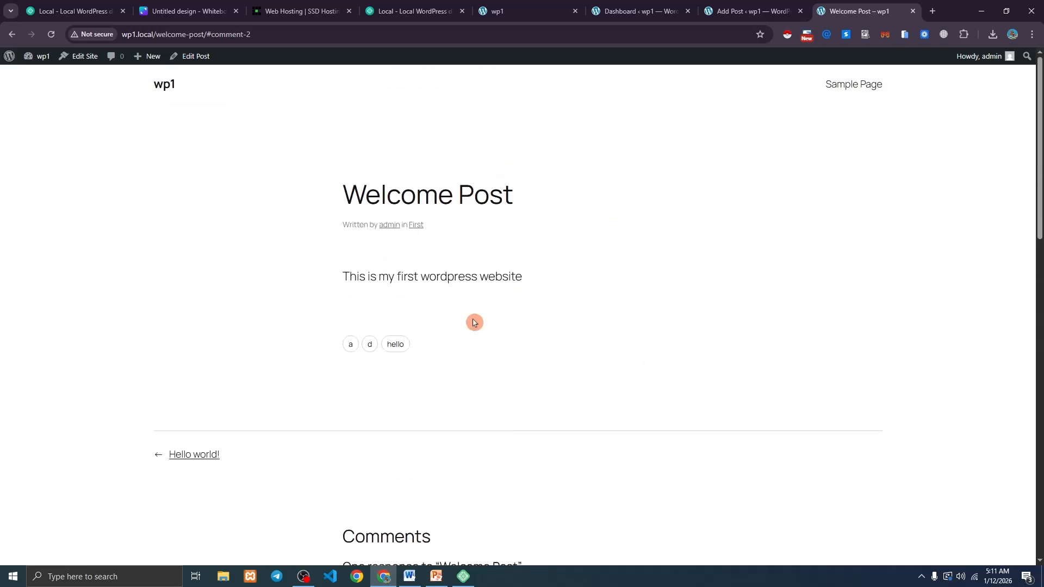
# Reload the wp1 dashboard and view Comments: admin's 'Hello' and the Hello world! sample.
pyautogui.click(637, 11)
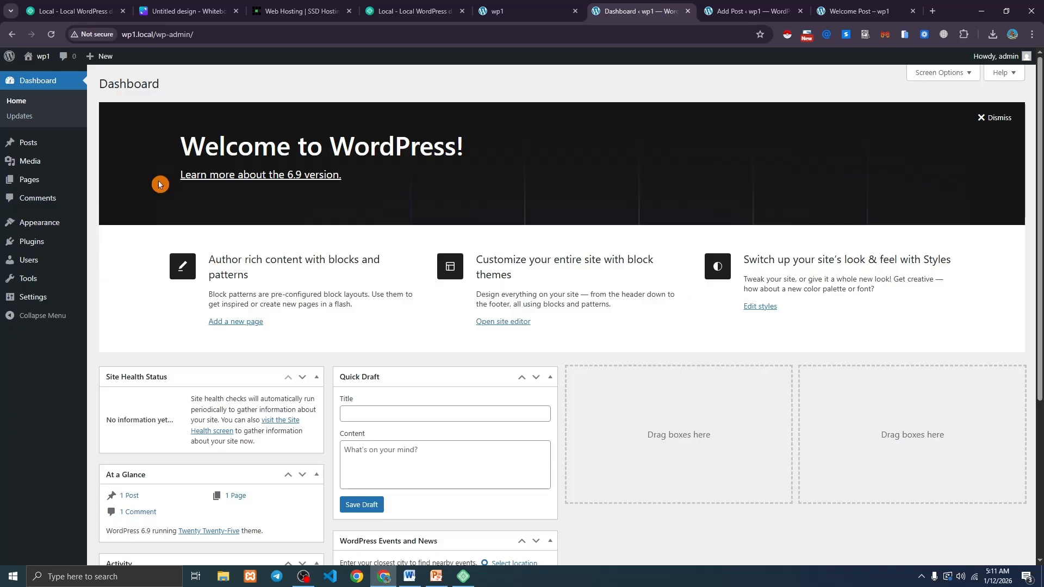
pyautogui.click(51, 34)
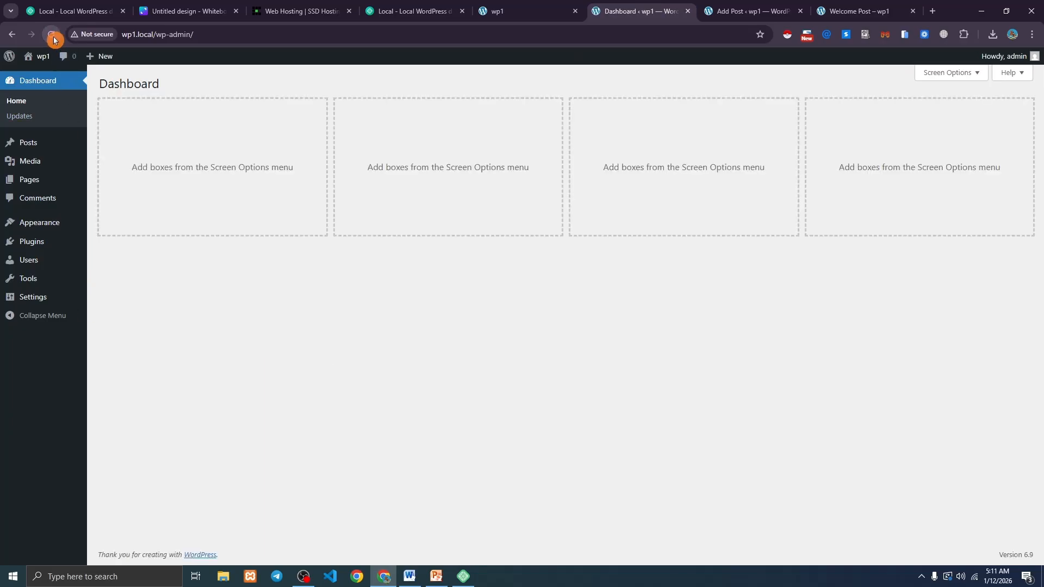
pyautogui.click(48, 200)
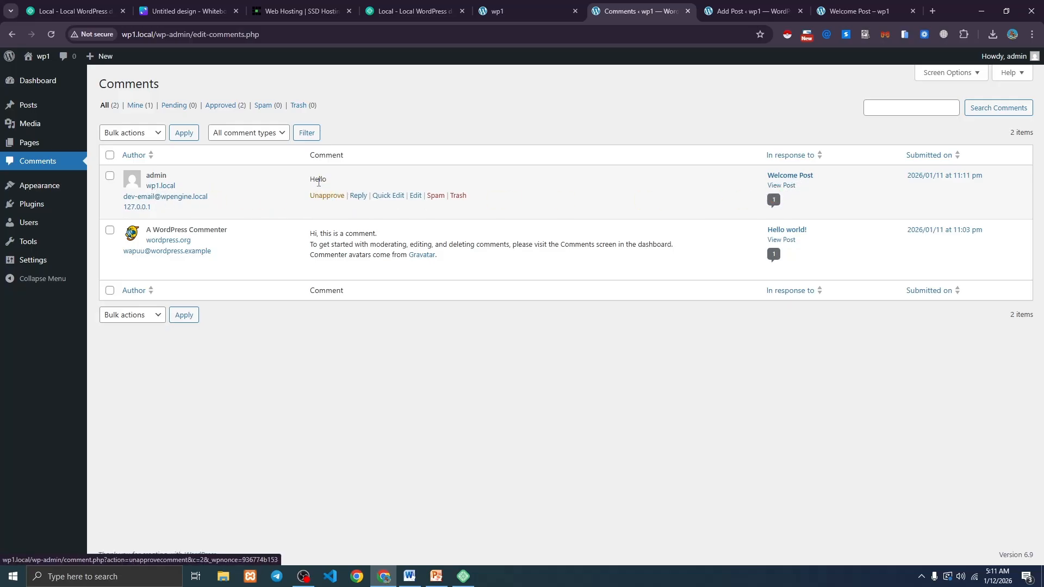
pyautogui.moveTo(313, 182); pyautogui.dragTo(334, 181)
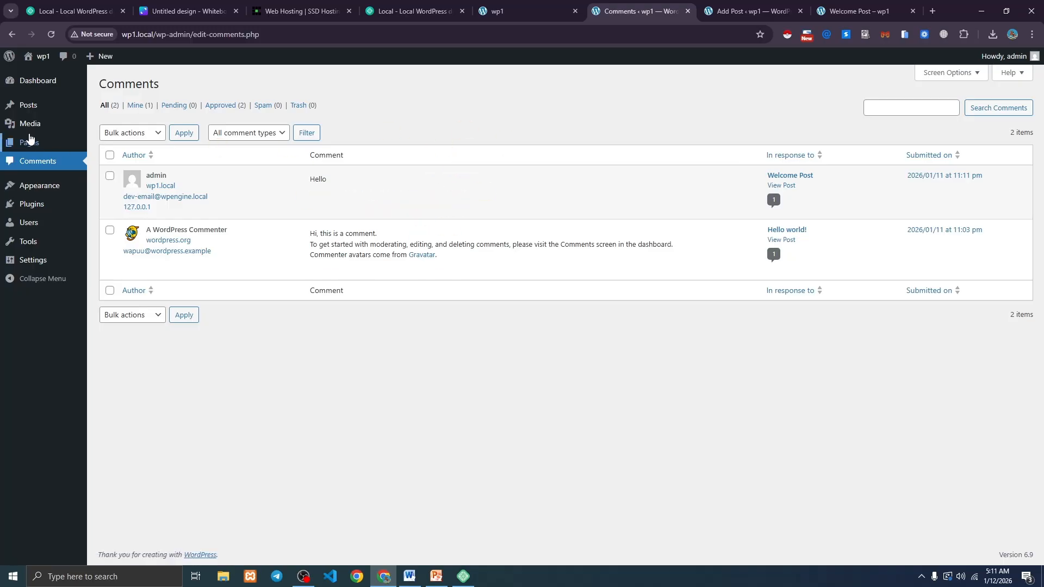
pyautogui.moveTo(24, 131)
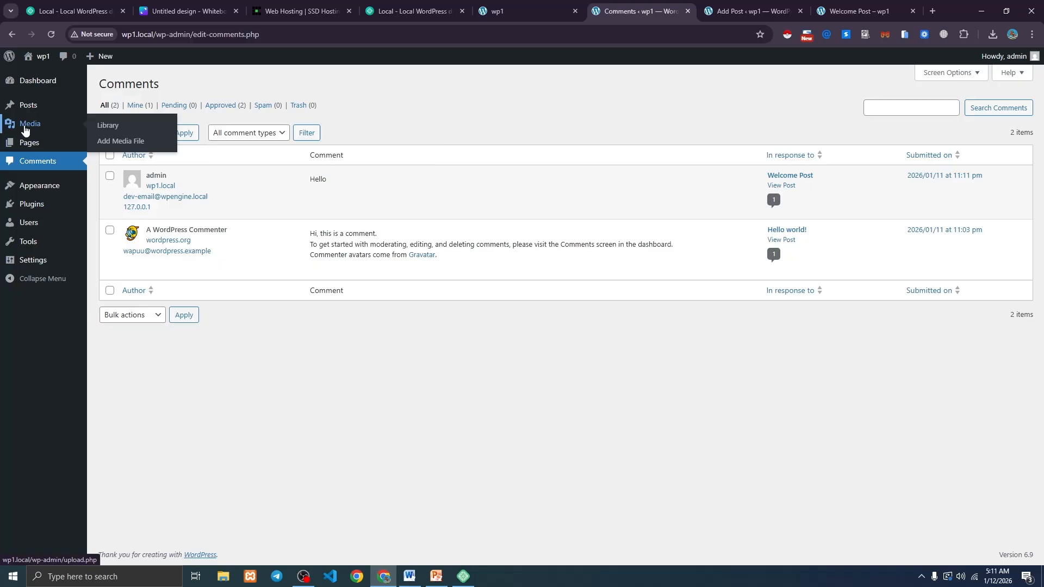
# Open the empty Media Library's upload area, then cancel the file chooser without uploading.
pyautogui.click(108, 126)
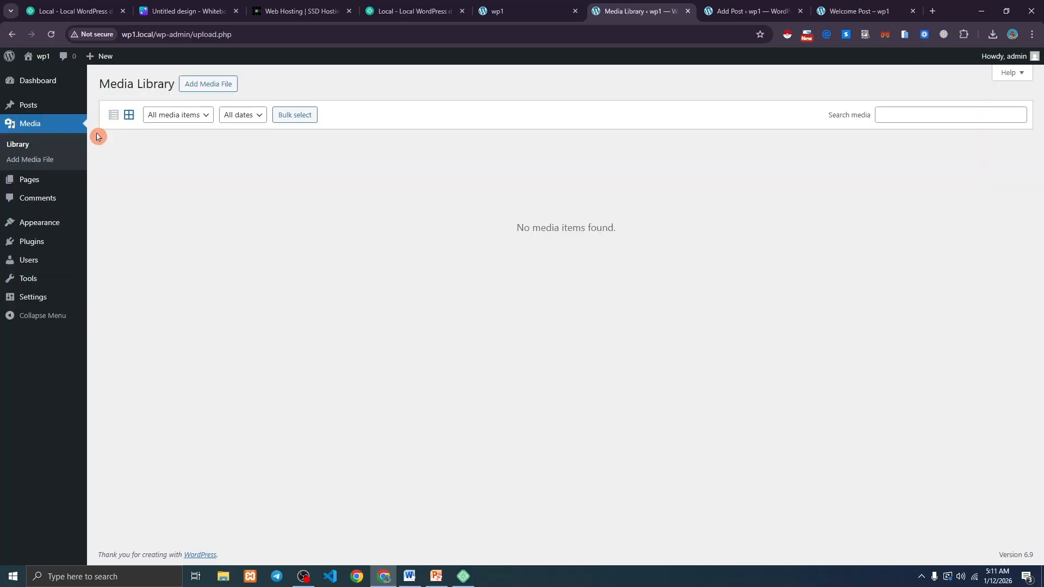
pyautogui.click(212, 87)
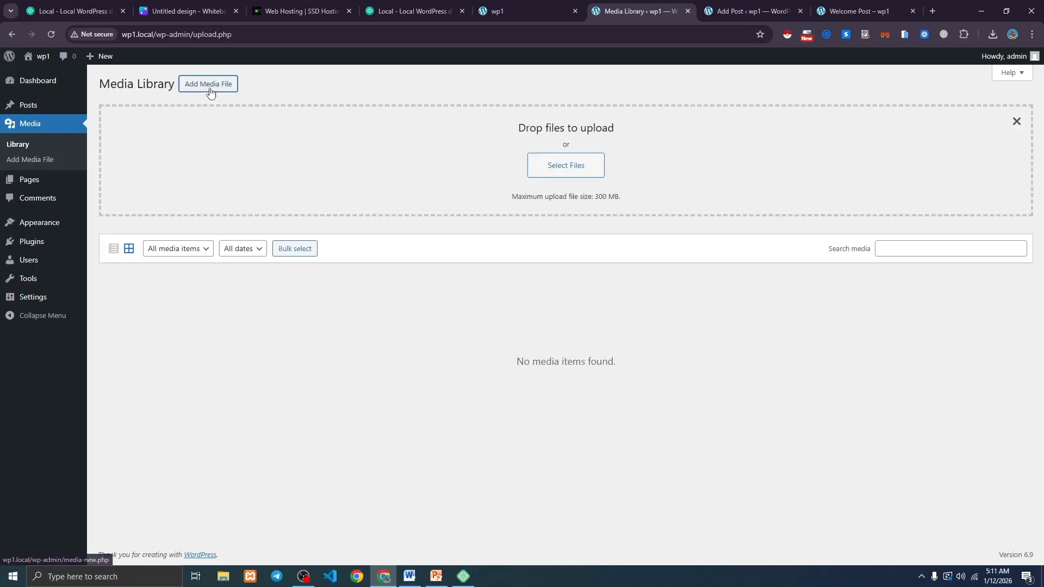
pyautogui.click(547, 173)
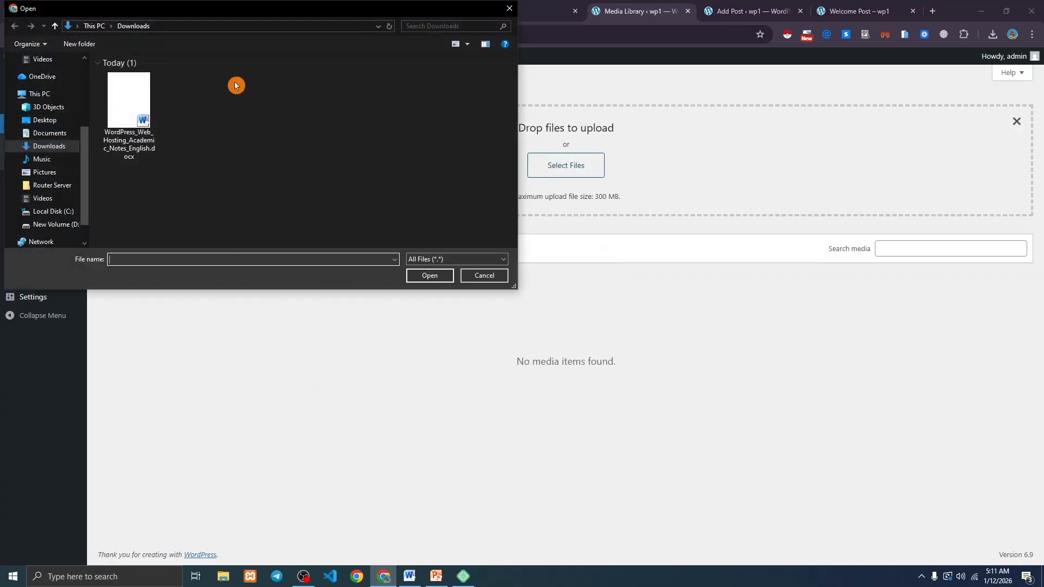
pyautogui.click(508, 8)
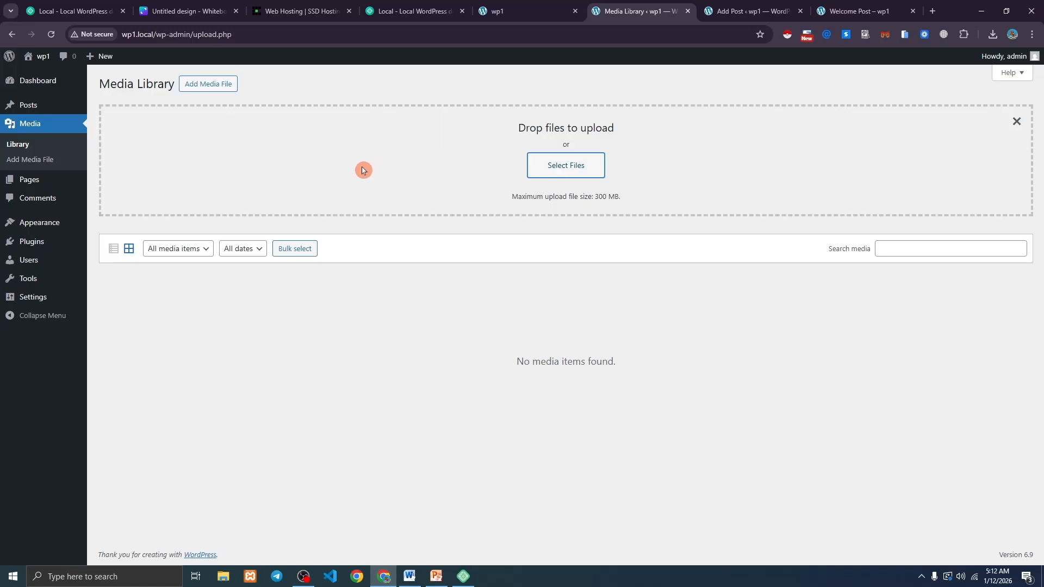
pyautogui.moveTo(32, 109)
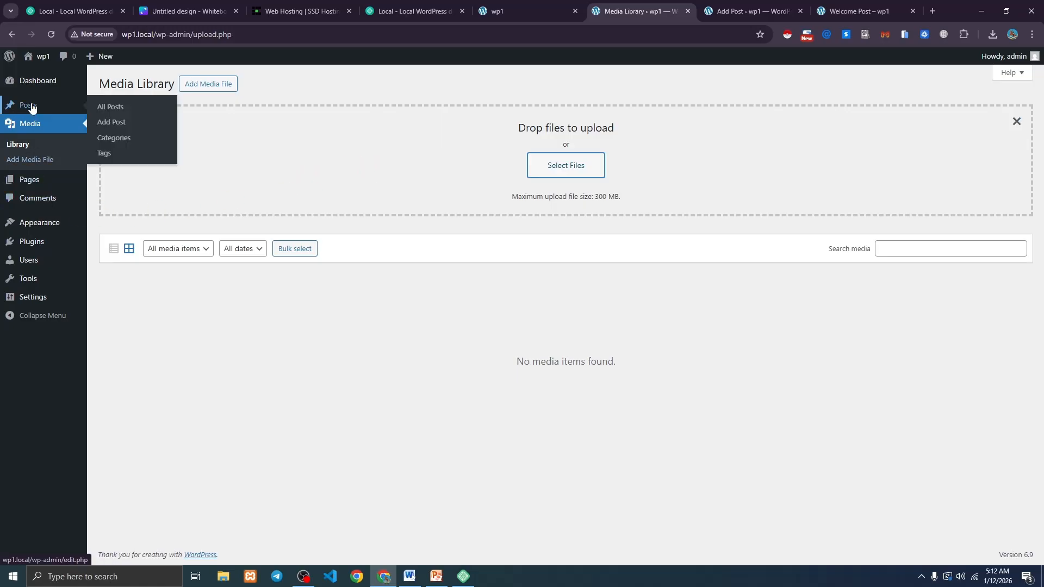
pyautogui.moveTo(35, 83)
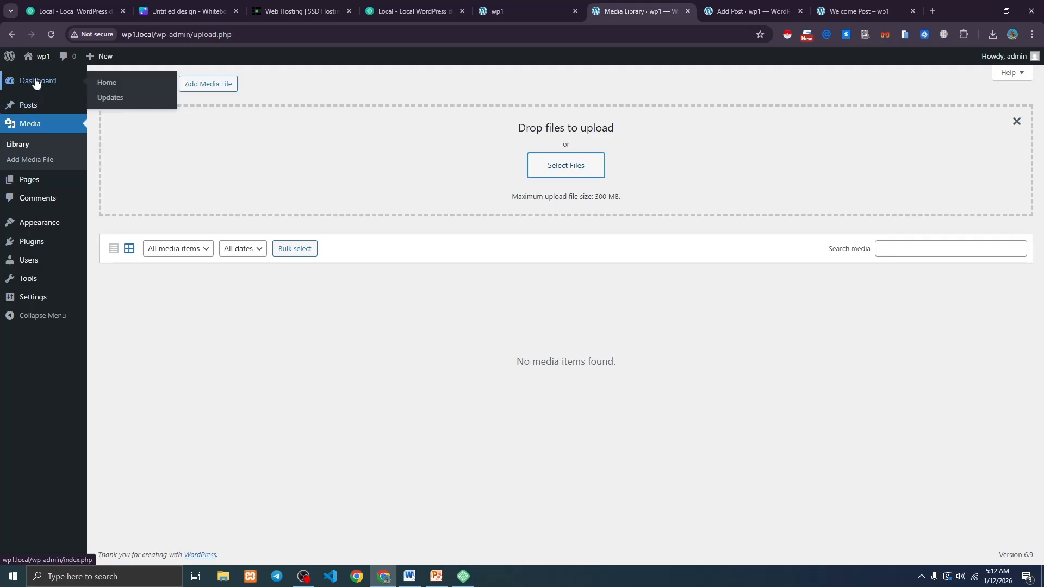
pyautogui.moveTo(38, 185)
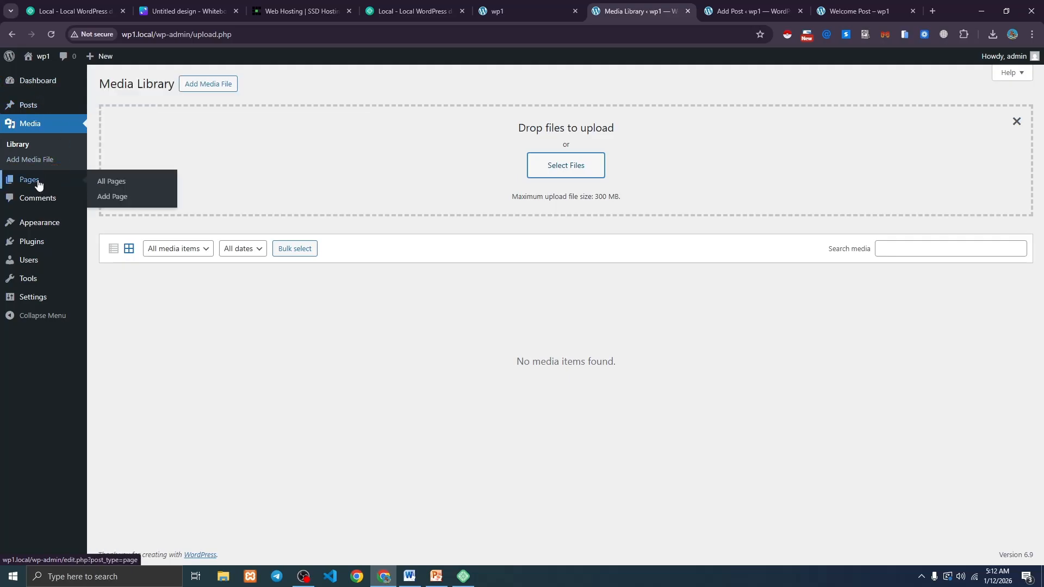
# On localwp.com, browse All features and then the Local Connect feature page.
pyautogui.click(445, 11)
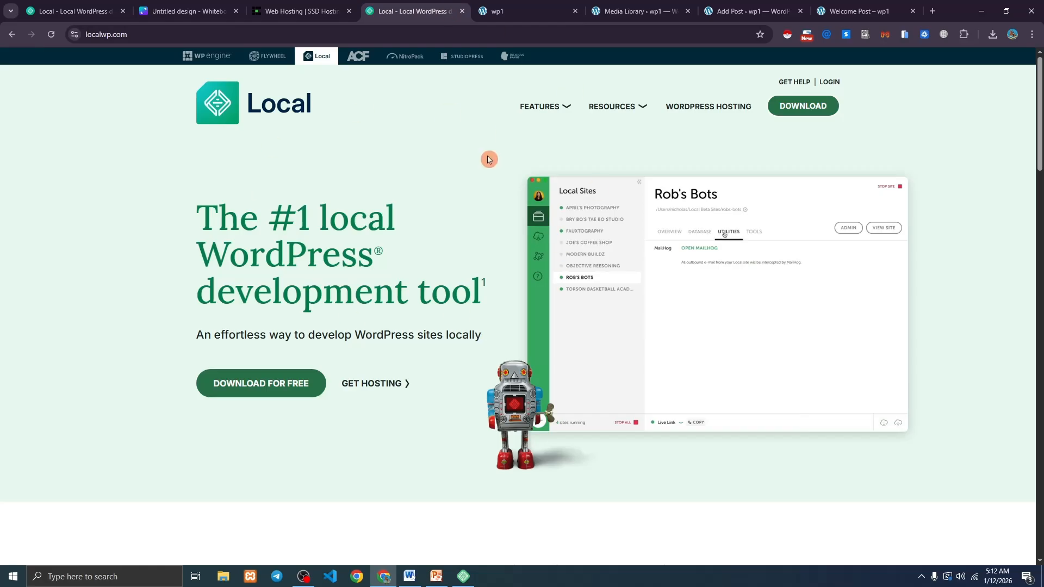
pyautogui.click(545, 108)
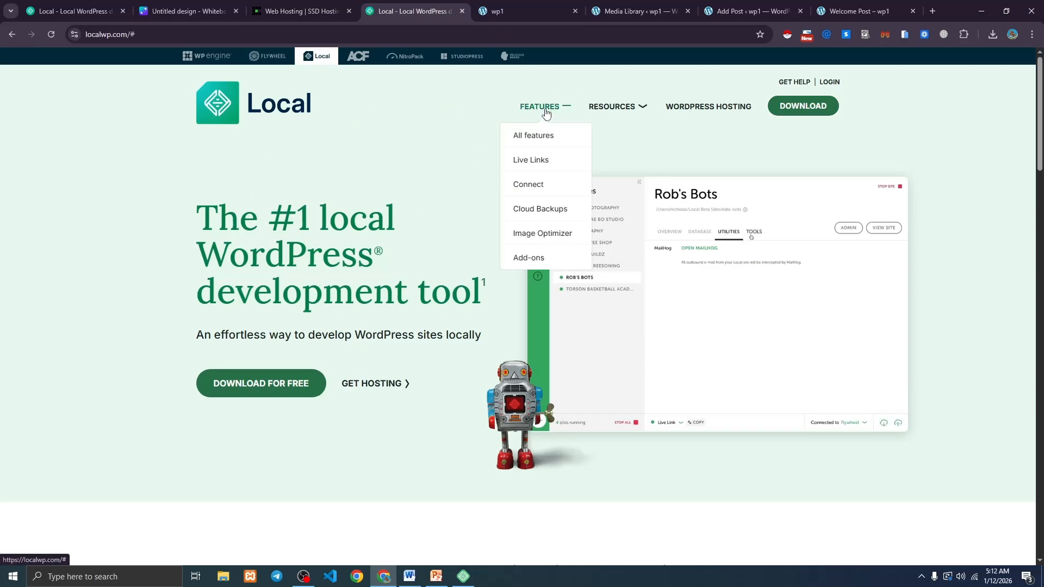
pyautogui.click(543, 139)
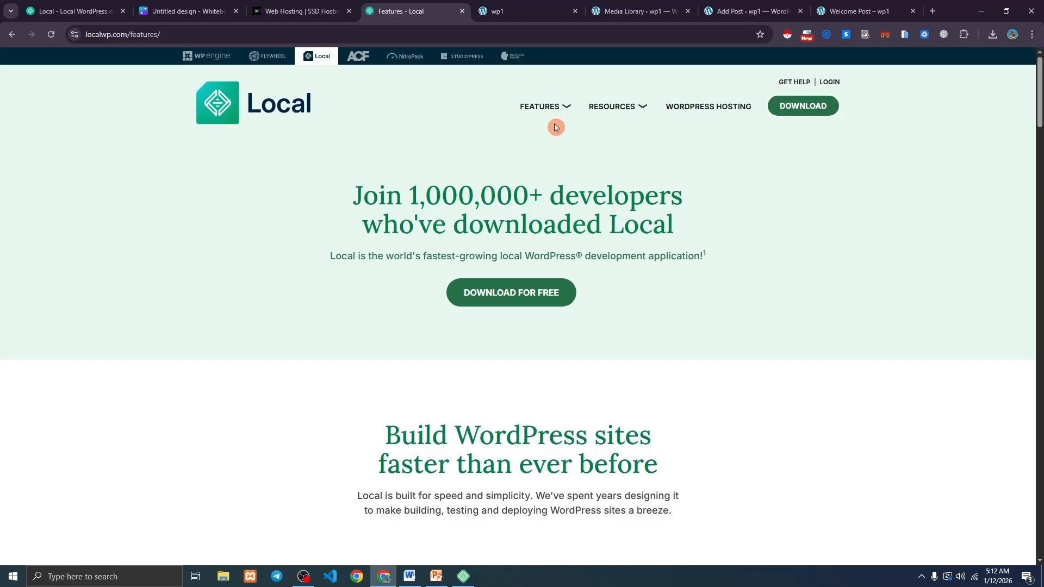
pyautogui.click(543, 108)
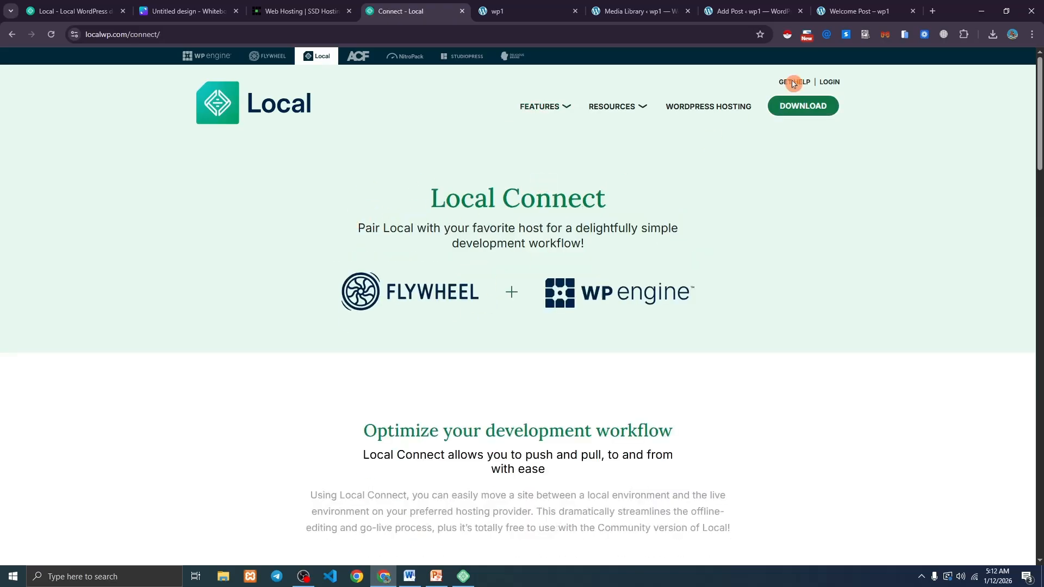
# Close the Add Post editor tab and return to the live Welcome Post page.
pyautogui.click(766, 12)
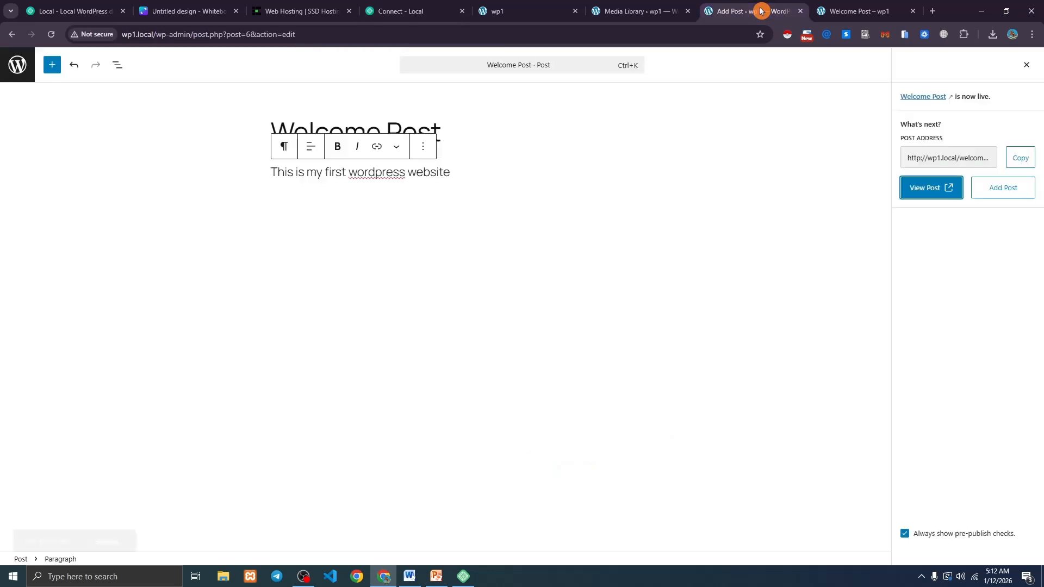
pyautogui.click(800, 12)
pyautogui.click(547, 7)
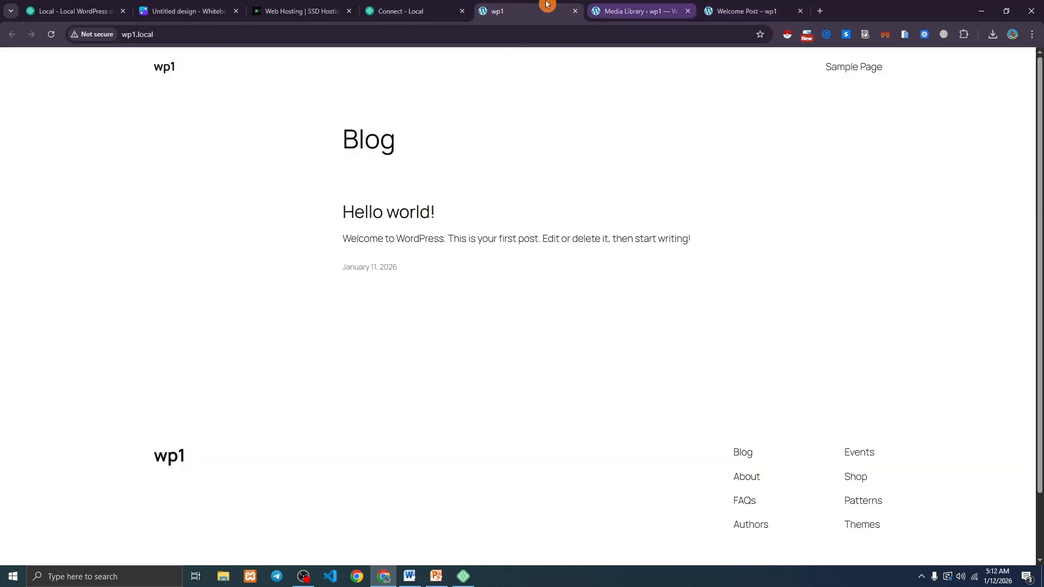
pyautogui.click(744, 11)
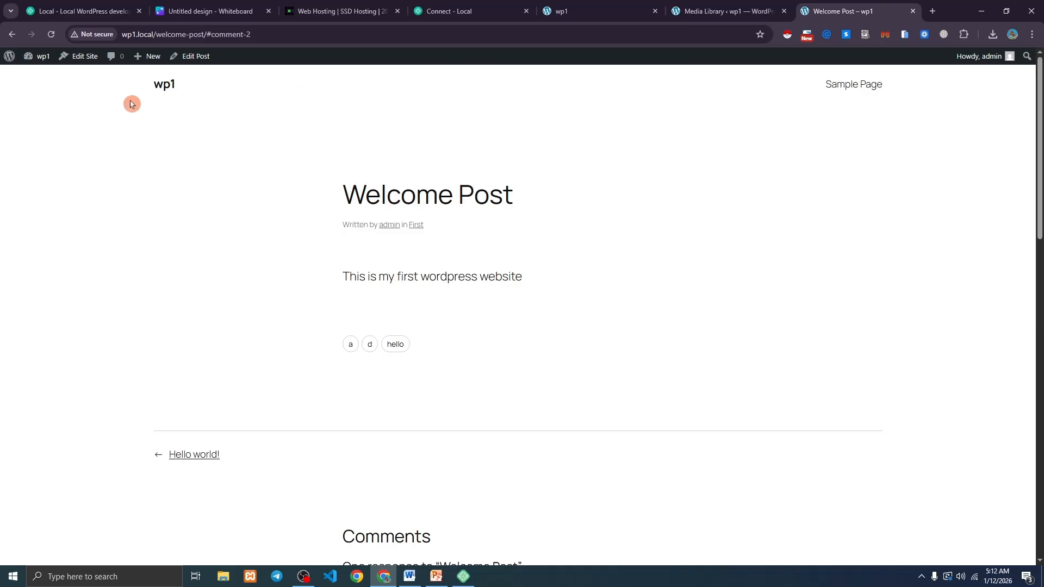
pyautogui.moveTo(43, 66)
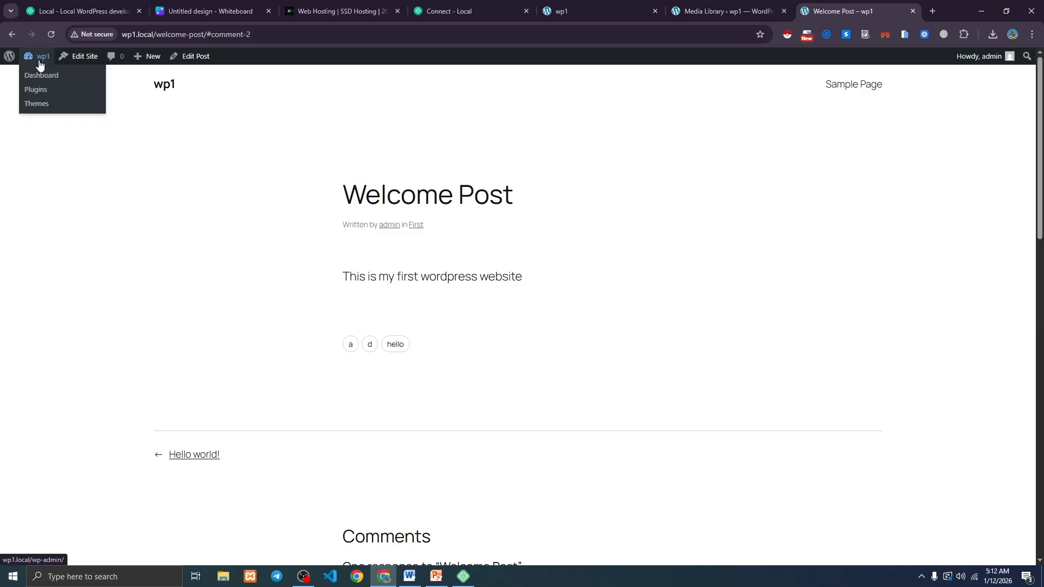
# From the wp1 dashboard, view All Pages and then All Posts.
pyautogui.click(38, 76)
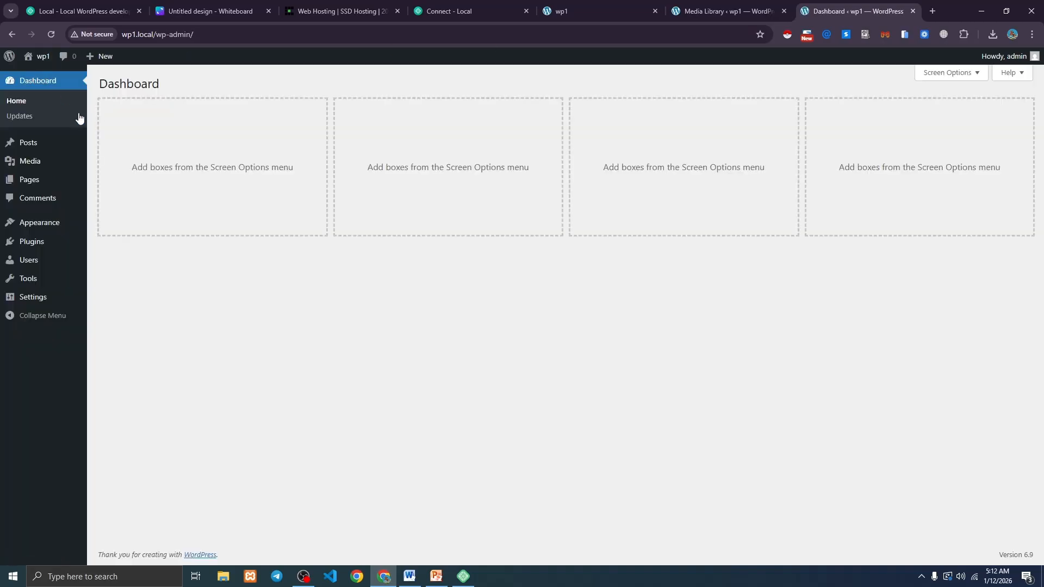
pyautogui.moveTo(29, 182)
pyautogui.click(115, 182)
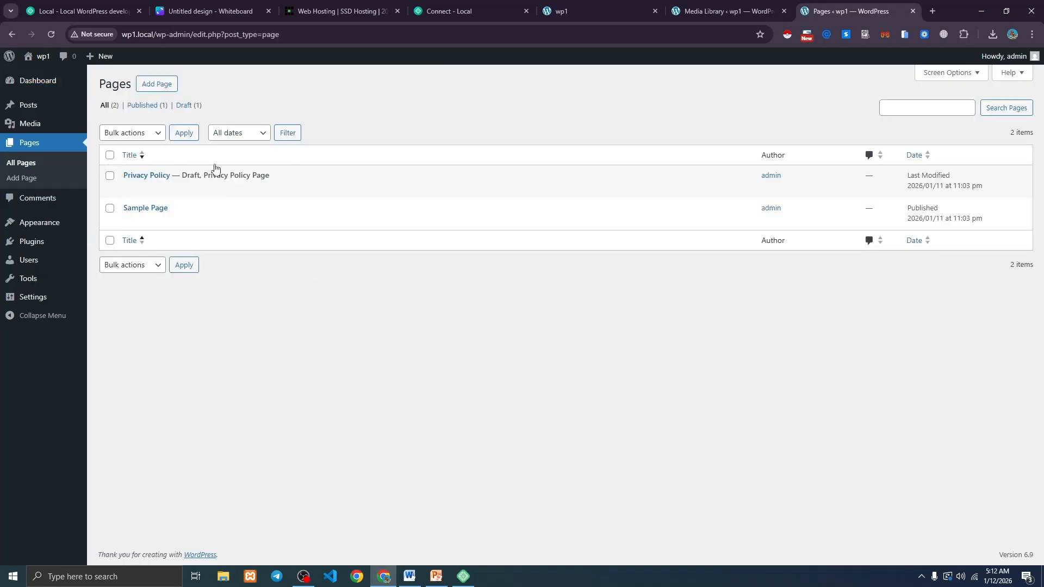
pyautogui.moveTo(218, 174)
pyautogui.moveTo(42, 109)
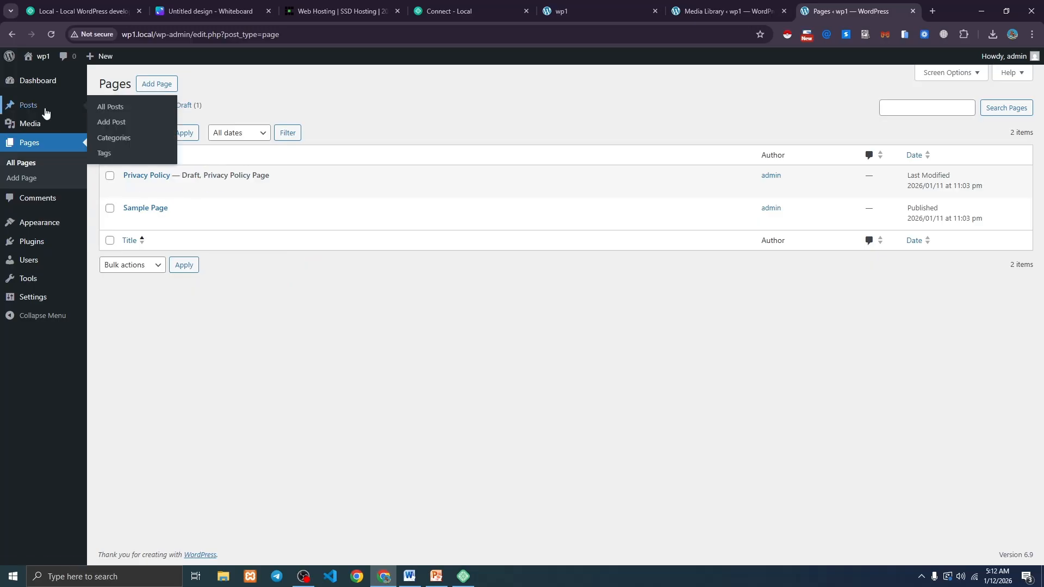
pyautogui.click(100, 107)
# Review Welcome Post's title, slug and Published status in Quick Edit, then cancel unchanged.
pyautogui.click(131, 189)
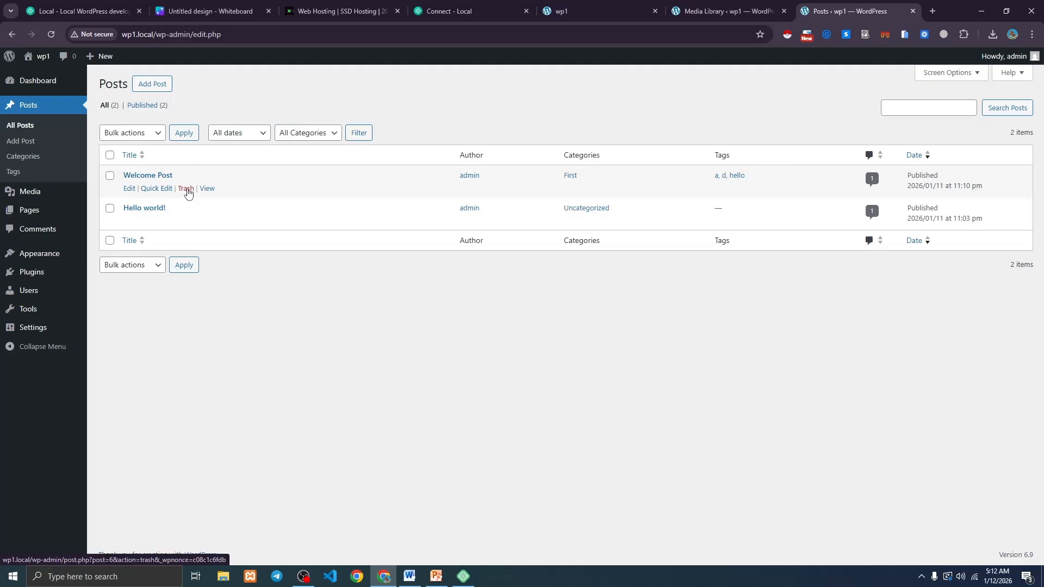
pyautogui.click(154, 189)
pyautogui.click(145, 202)
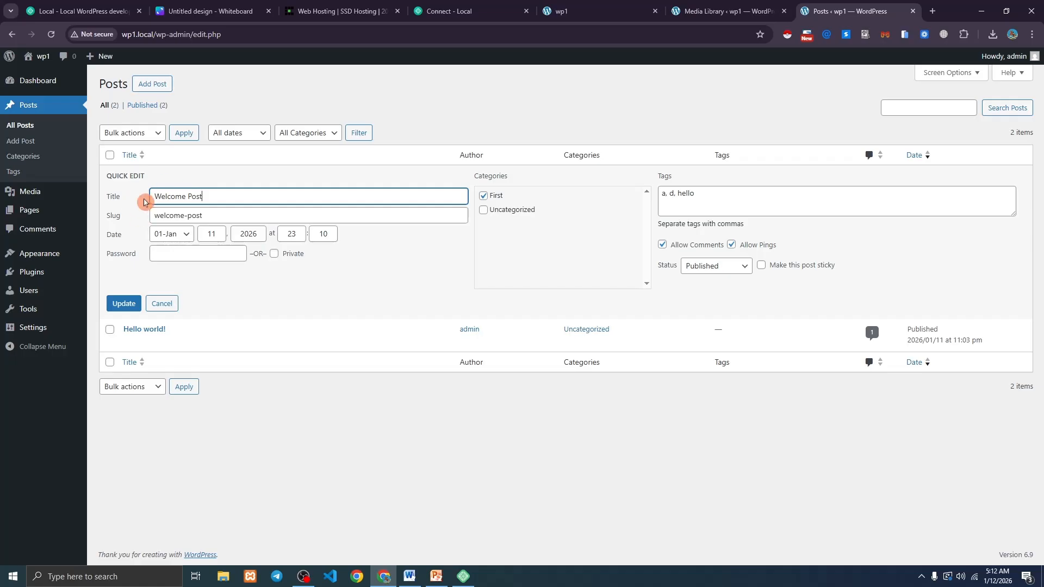
pyautogui.moveTo(224, 194); pyautogui.dragTo(107, 210)
pyautogui.moveTo(205, 216); pyautogui.dragTo(153, 217)
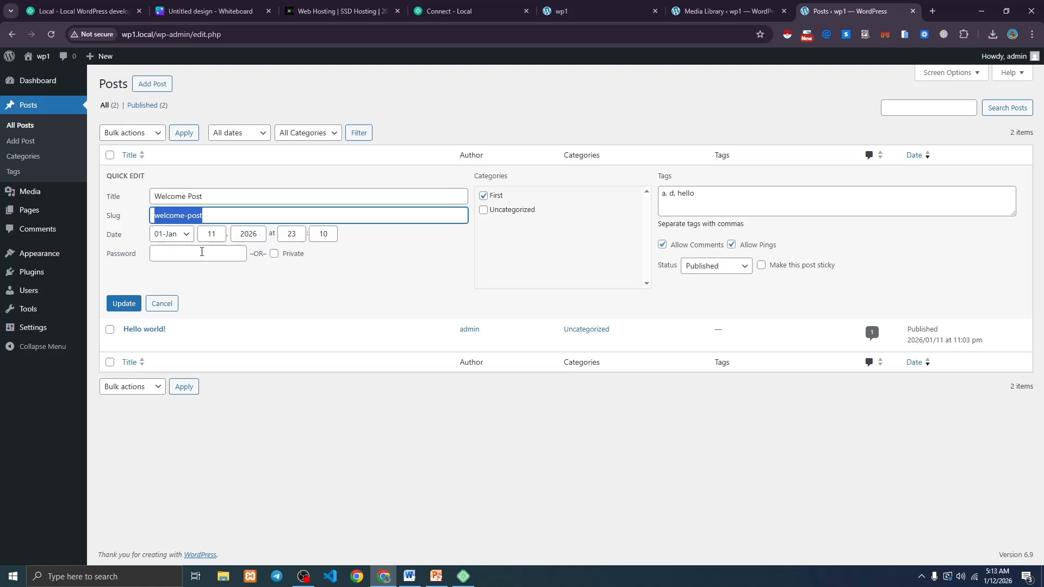
pyautogui.click(681, 300)
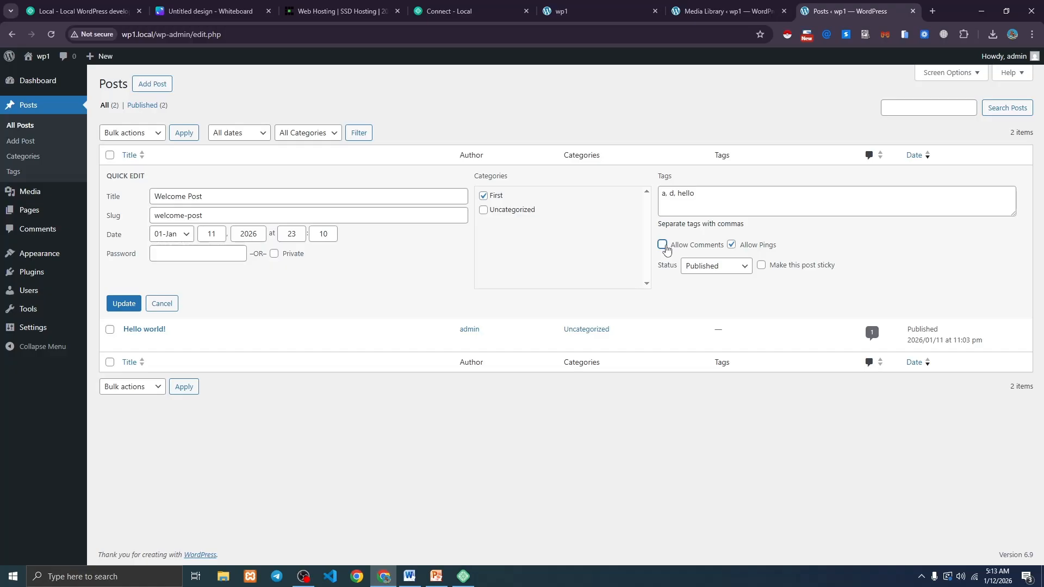
pyautogui.click(702, 267)
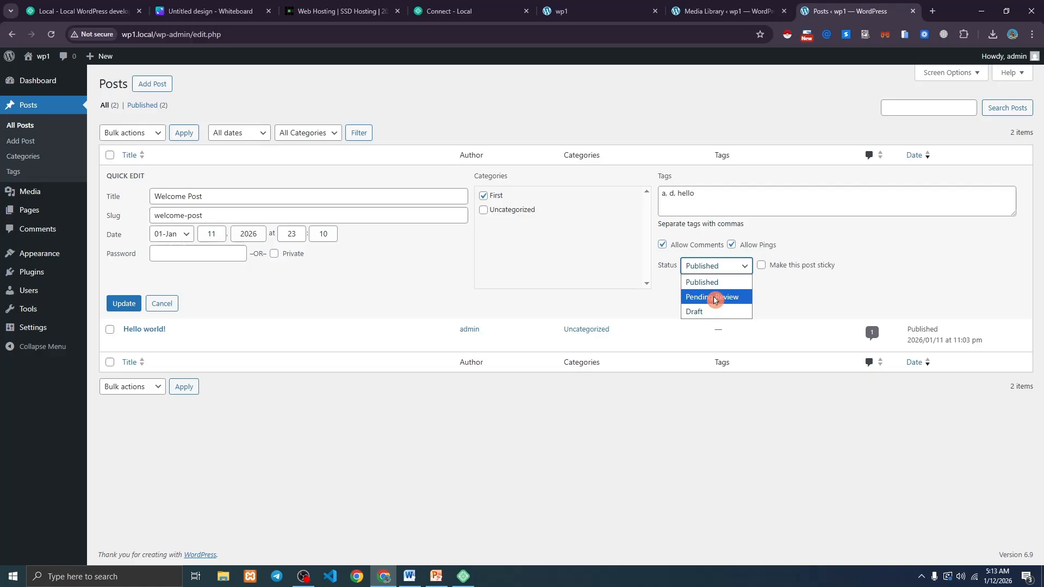
pyautogui.click(364, 287)
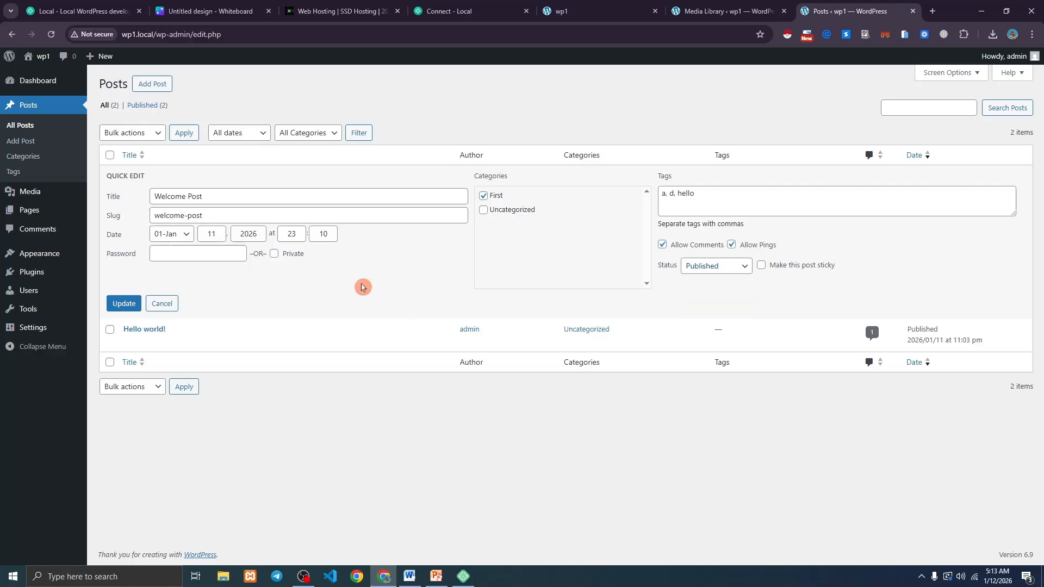
pyautogui.click(164, 305)
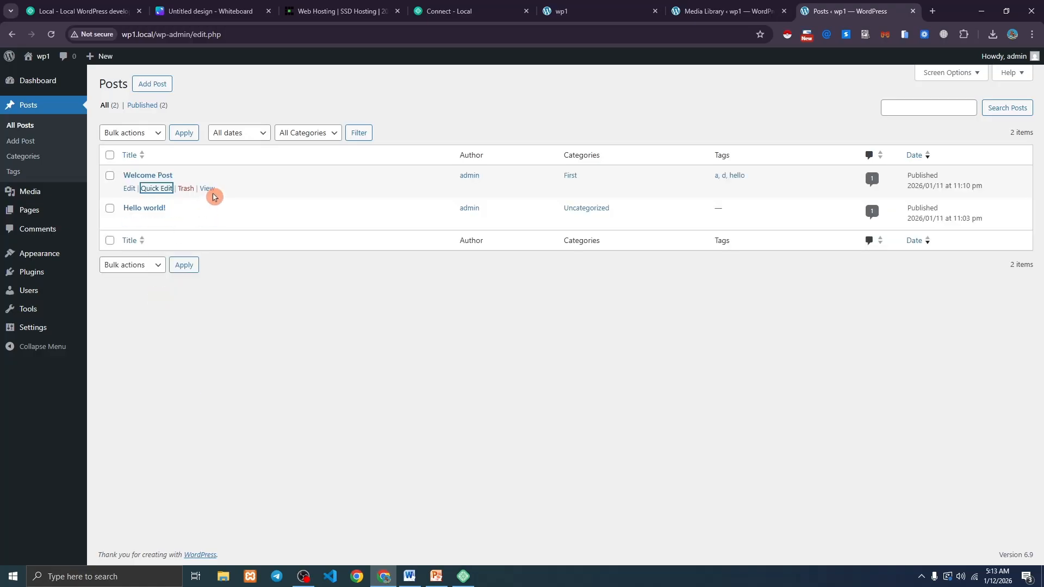
# Trash and permanently delete Welcome Post, then open the list of all pages.
pyautogui.click(184, 190)
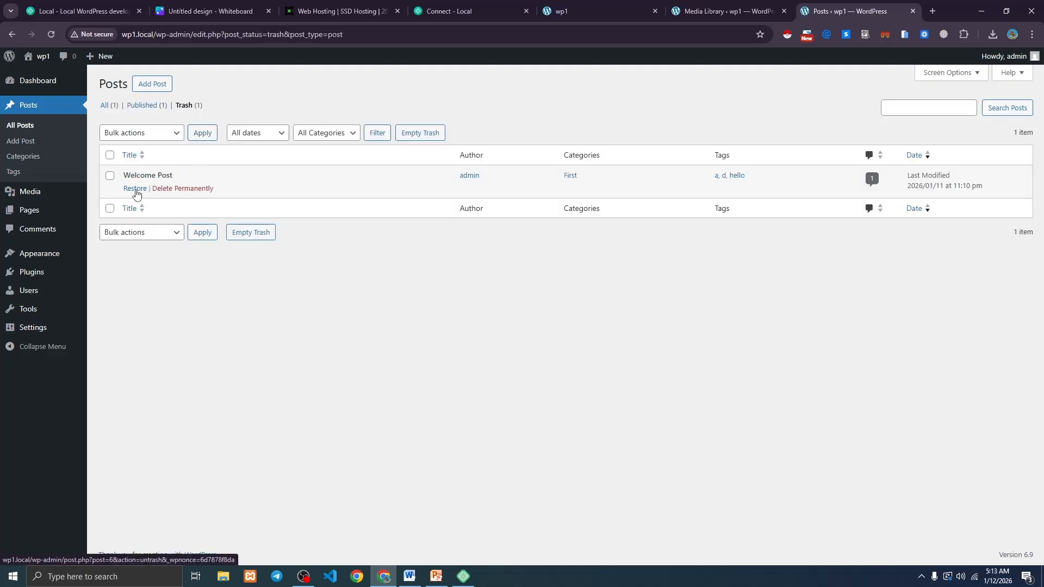
pyautogui.click(171, 190)
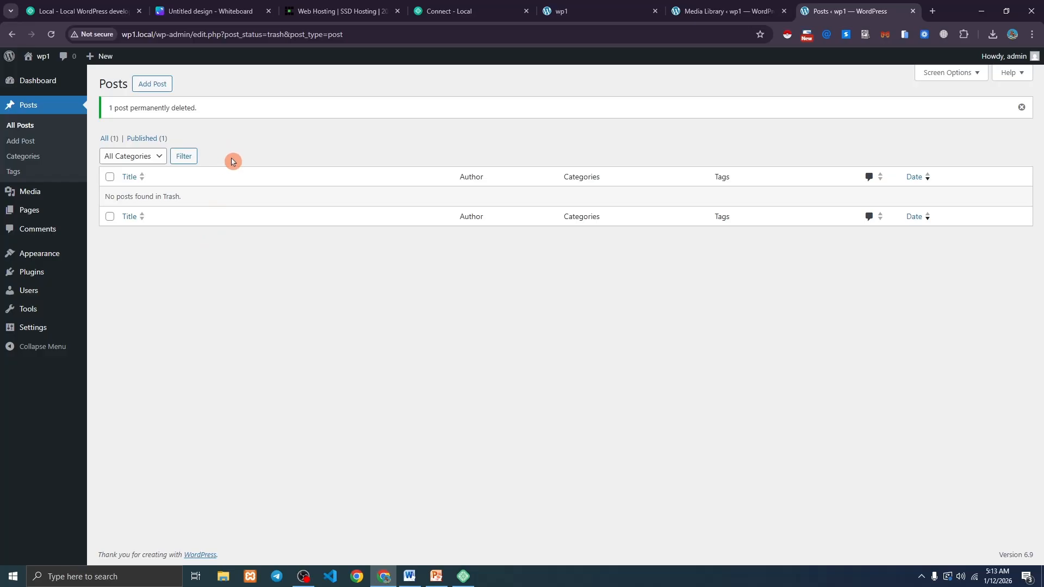
pyautogui.moveTo(57, 217)
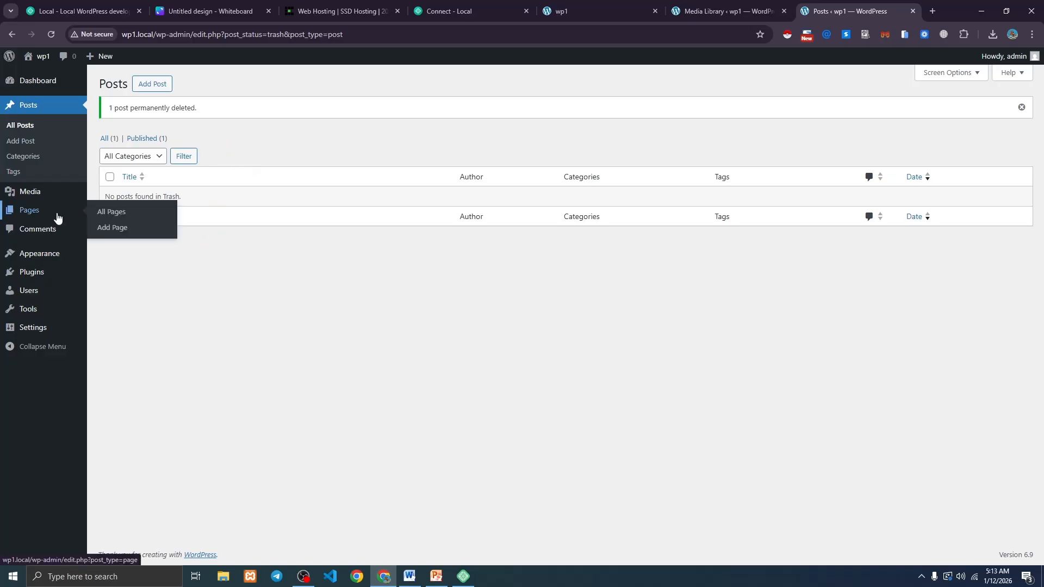
pyautogui.click(104, 213)
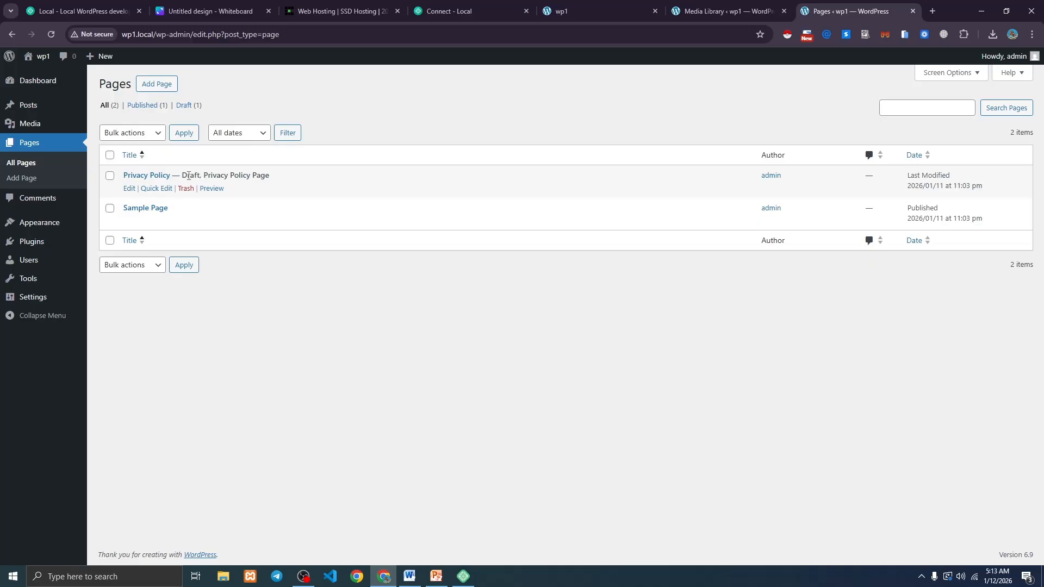
# Trash the existing Privacy Policy and Sample Page pages.
pyautogui.click(183, 188)
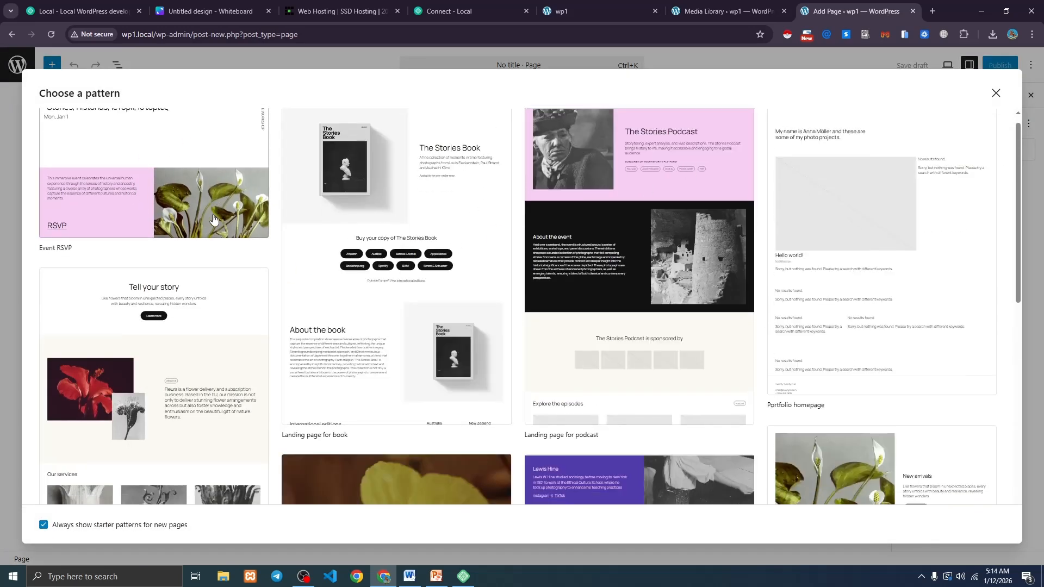
pyautogui.scroll(-7, 396, 233)
pyautogui.scroll(4, 417, 264)
pyautogui.scroll(3, 417, 263)
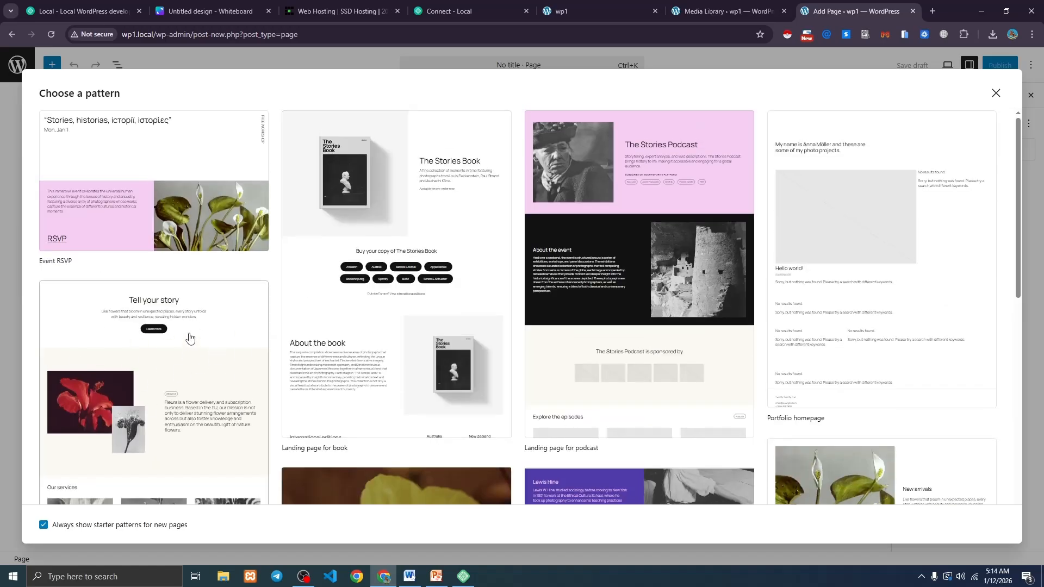
# Create and publish a page titled 'Home' from the Business homepage pattern.
pyautogui.click(189, 338)
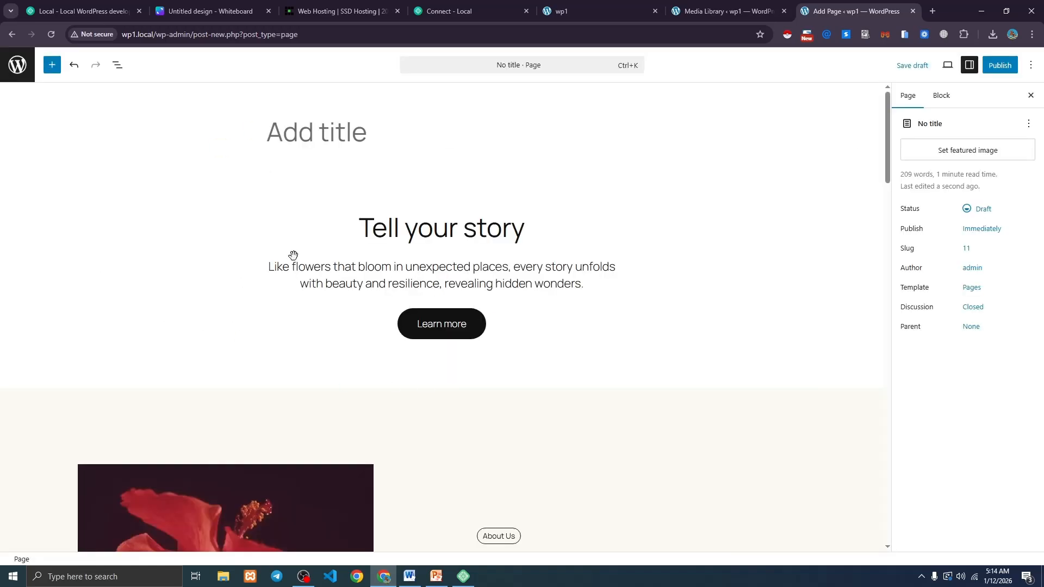
pyautogui.scroll(-12, 449, 301)
pyautogui.scroll(12, 460, 312)
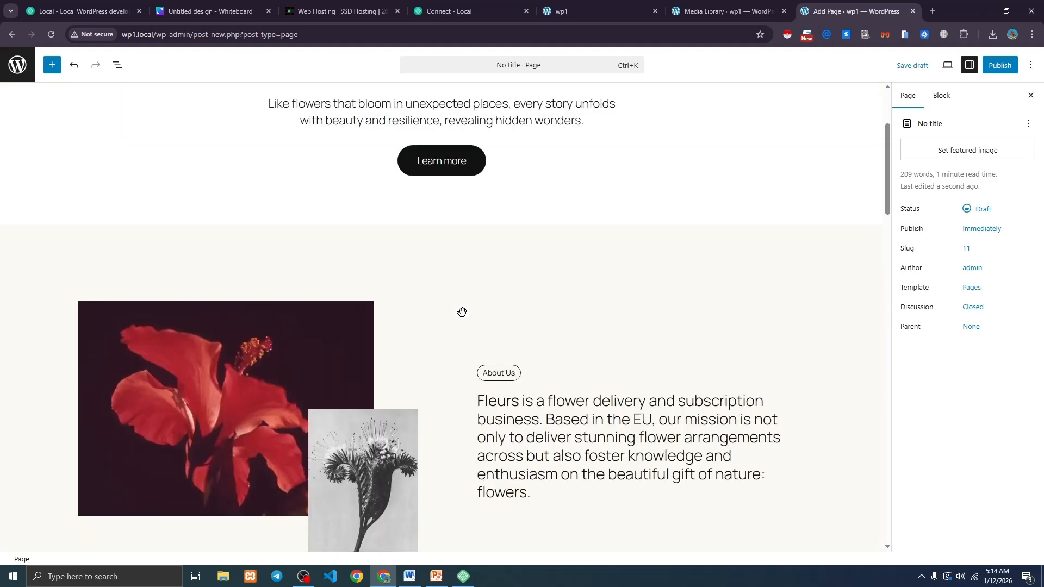
pyautogui.click(309, 153)
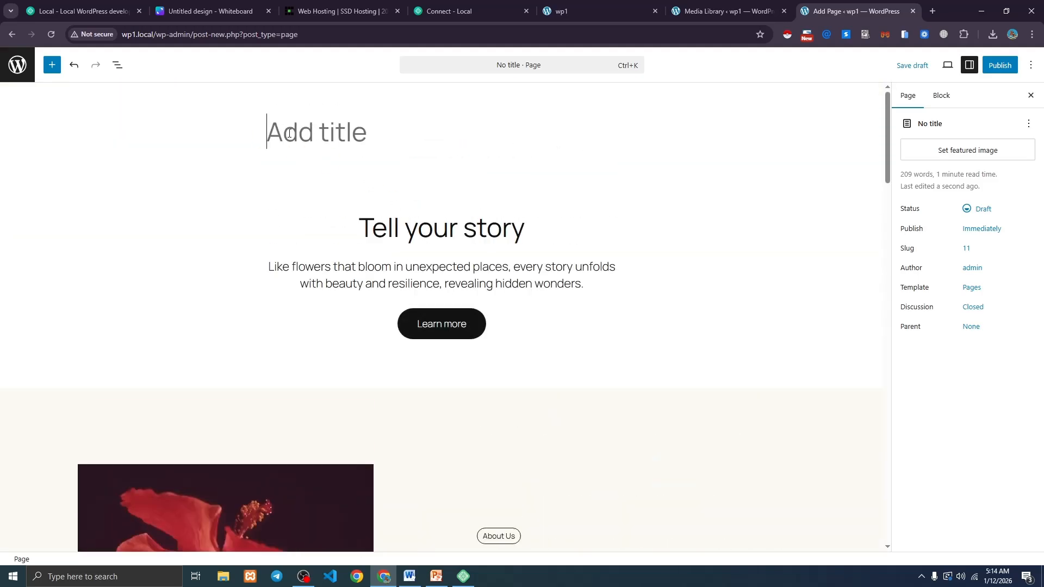
pyautogui.write('Home')
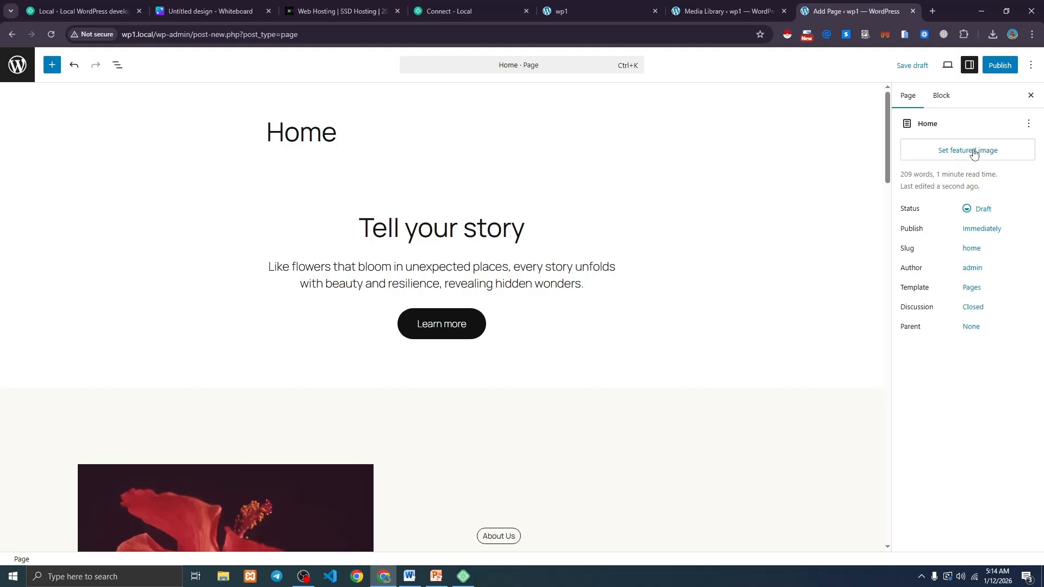
pyautogui.click(1002, 66)
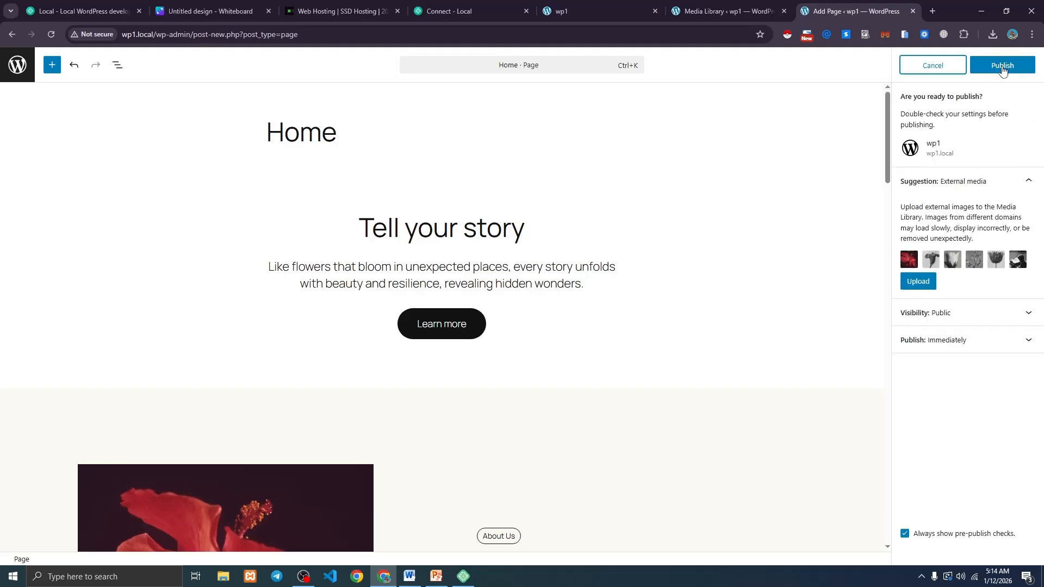
pyautogui.click(1002, 67)
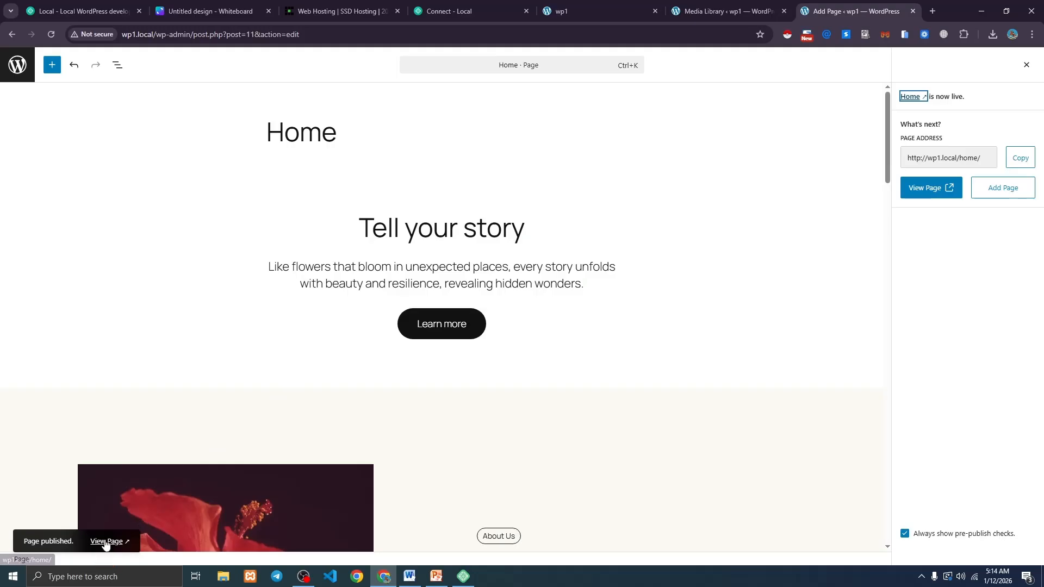
# View the published Home page live, then return to the Pages list.
pyautogui.click(105, 542)
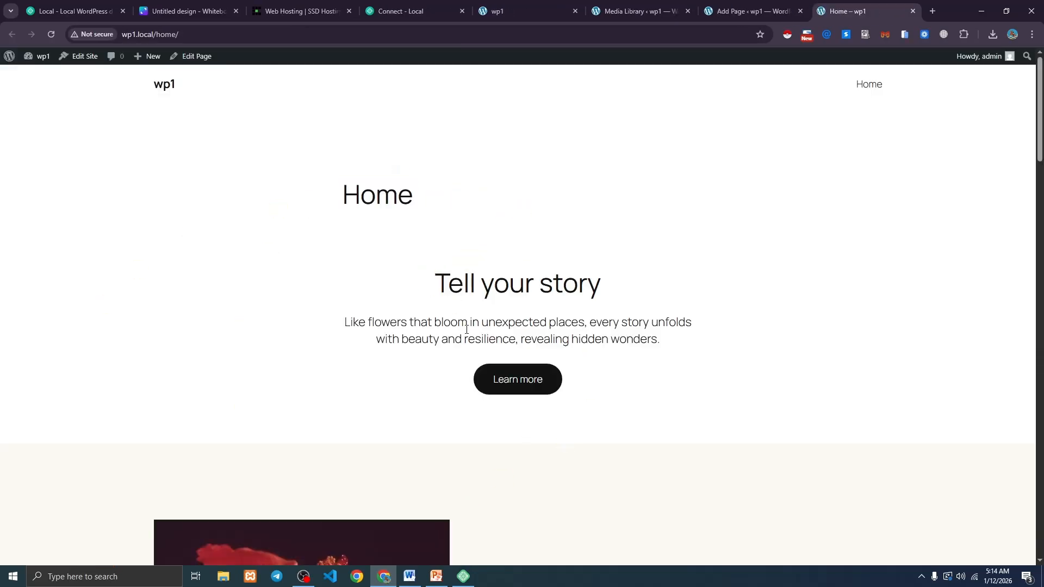
pyautogui.scroll(-12, 466, 331)
pyautogui.scroll(10, 469, 333)
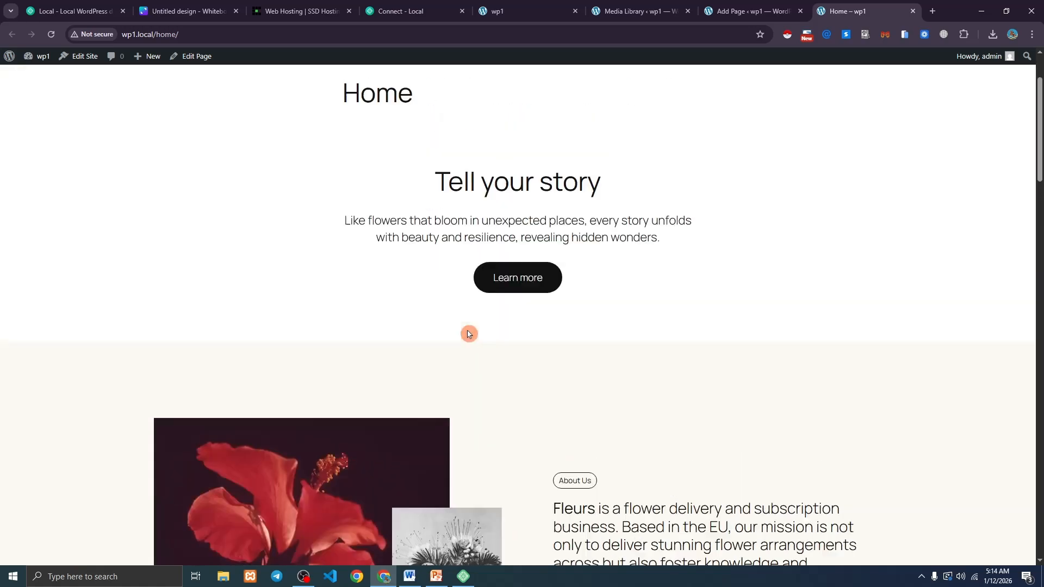
pyautogui.scroll(2, 468, 333)
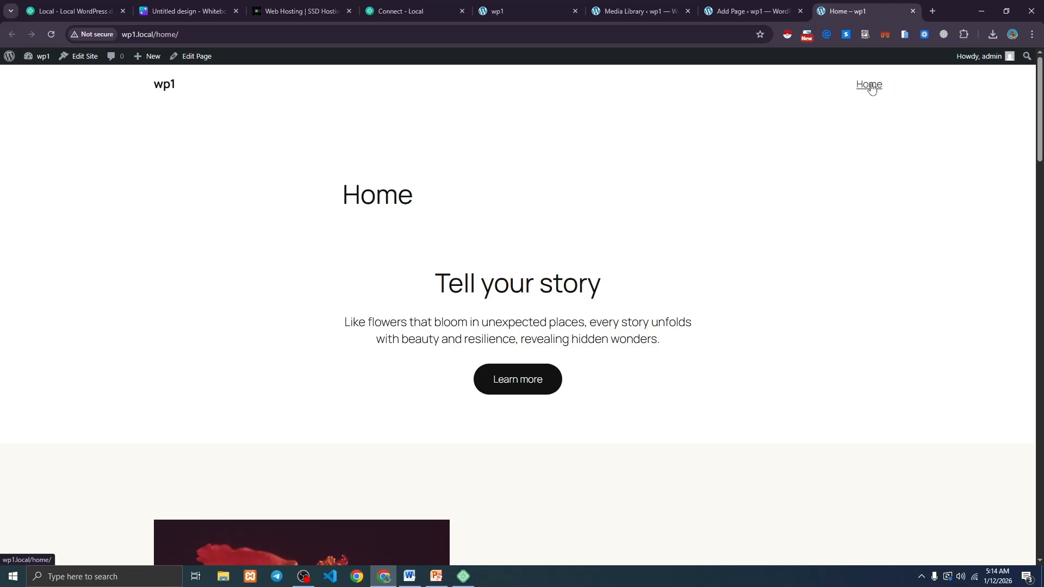
pyautogui.click(741, 11)
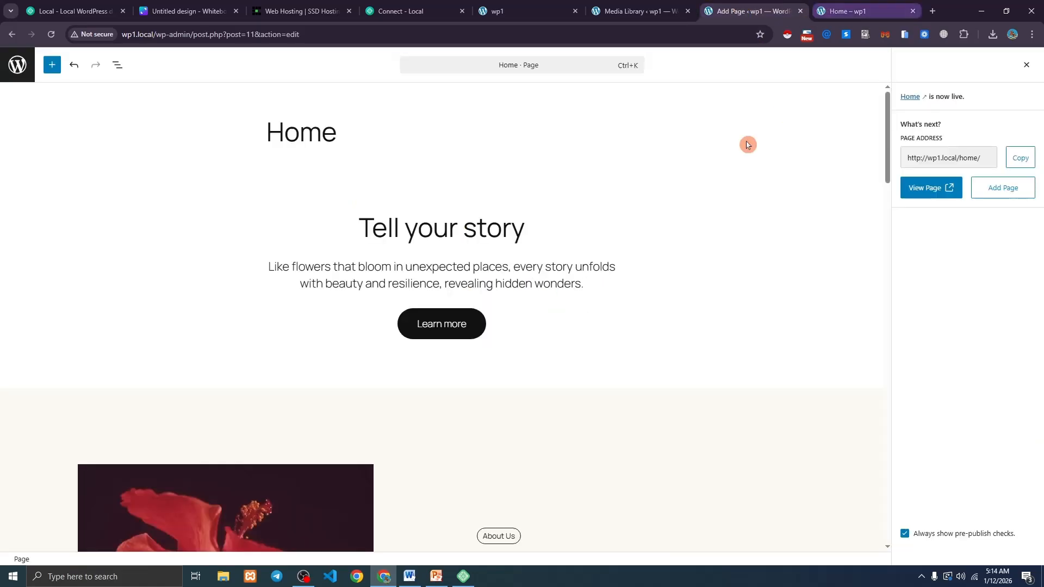
pyautogui.click(17, 62)
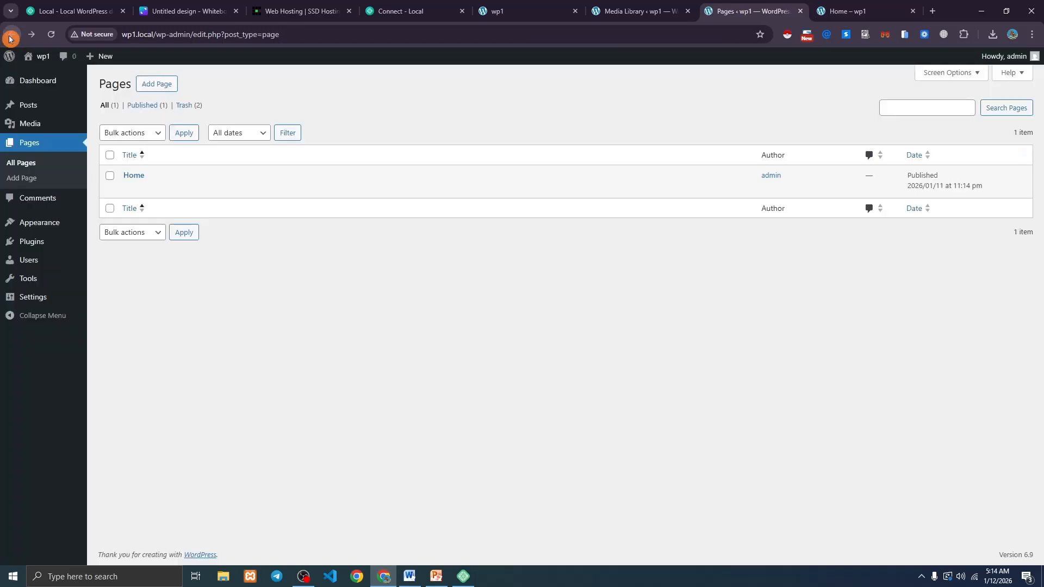
# Create and publish a page titled 'About' from the Landing page for podcast pattern.
pyautogui.click(158, 85)
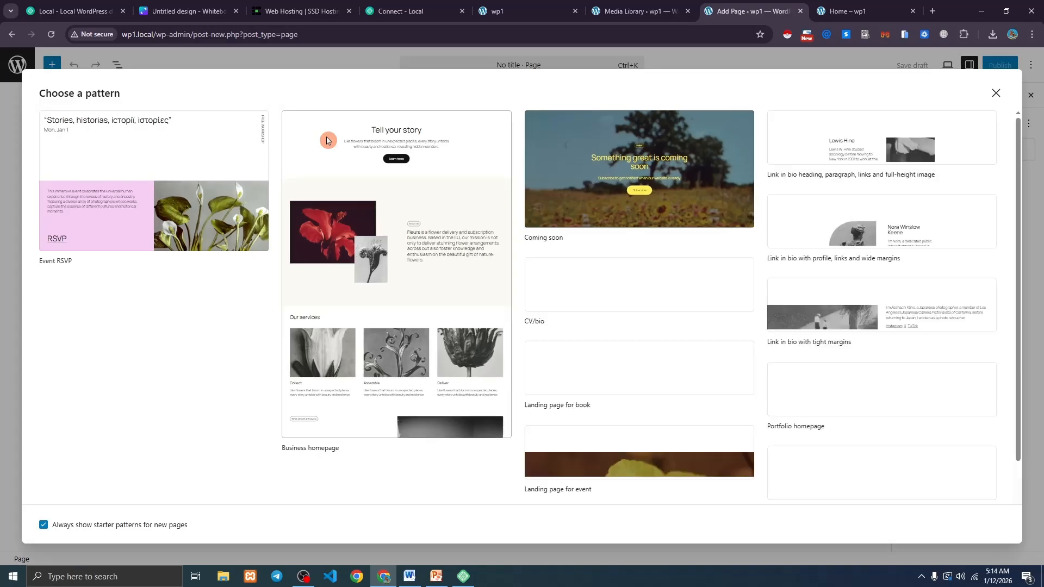
pyautogui.click(656, 216)
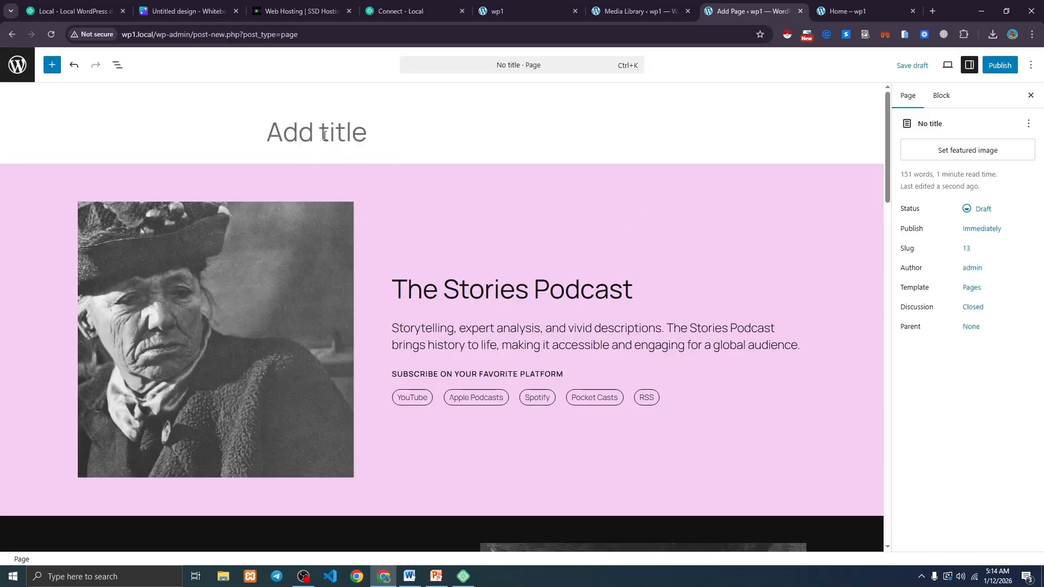
pyautogui.write('About')
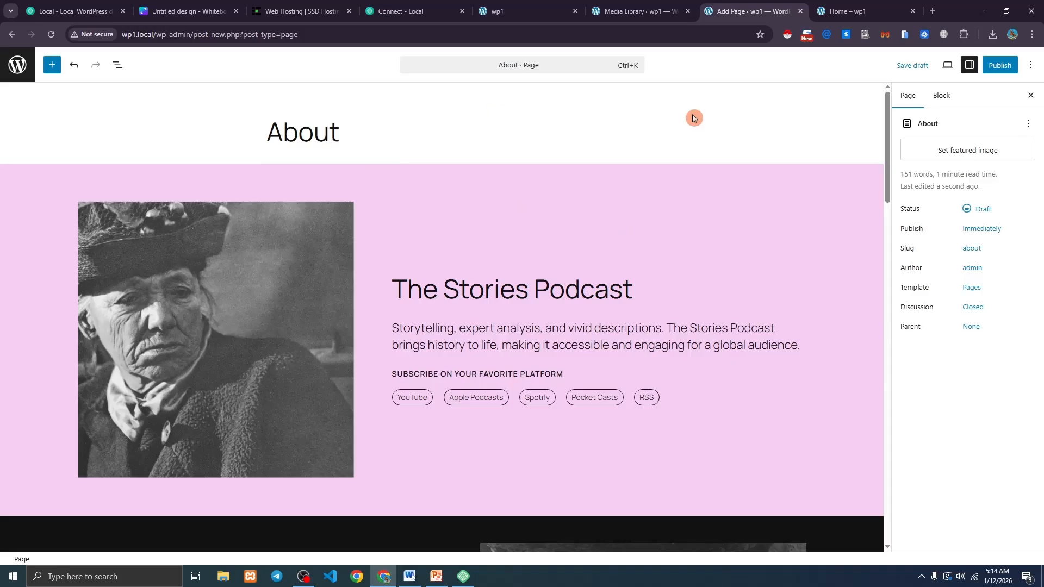
pyautogui.click(995, 65)
pyautogui.click(995, 64)
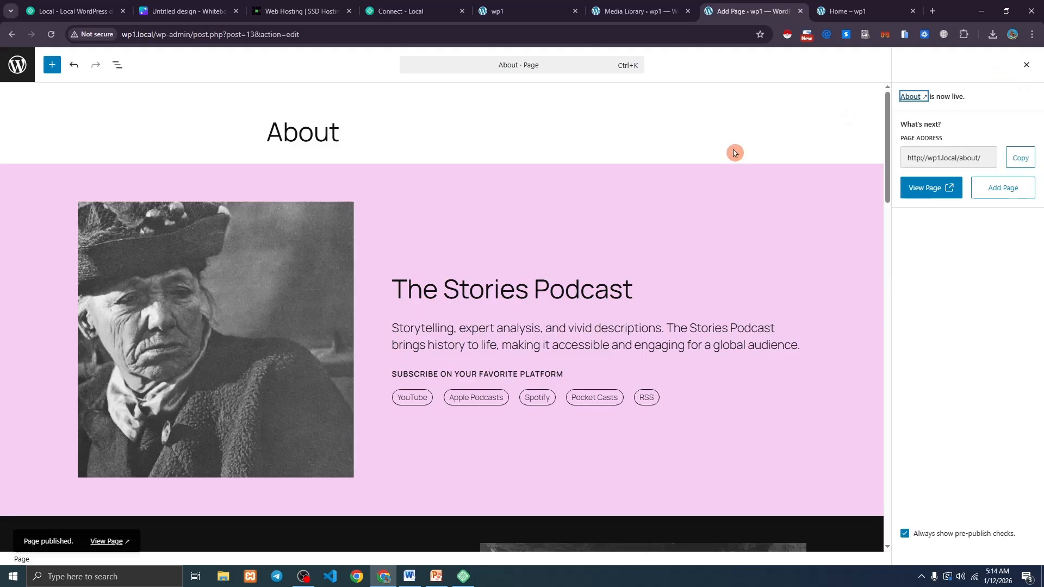
# Reload the live site and test the About and Home navigation links.
pyautogui.click(848, 11)
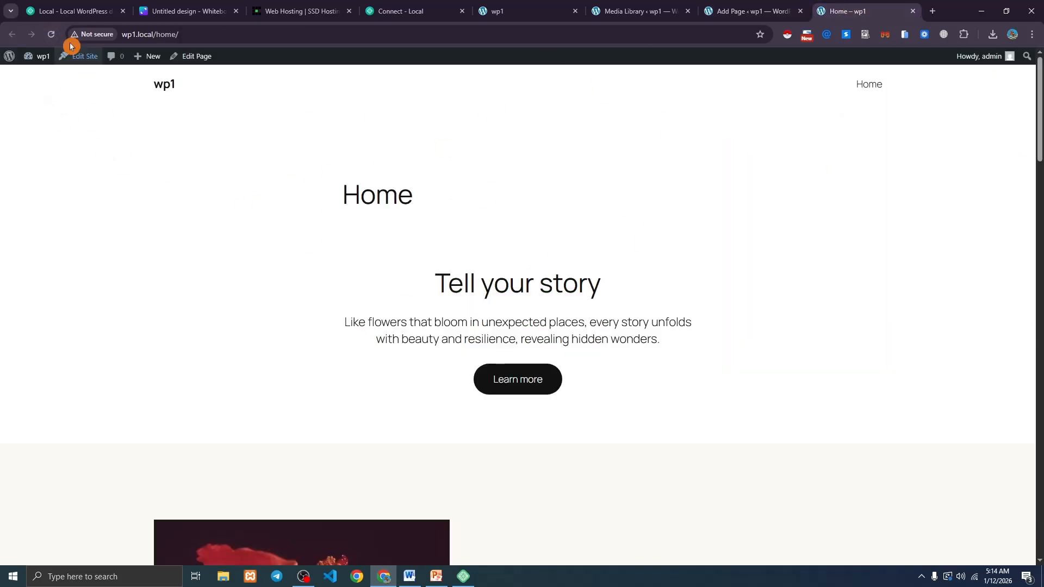
pyautogui.click(51, 34)
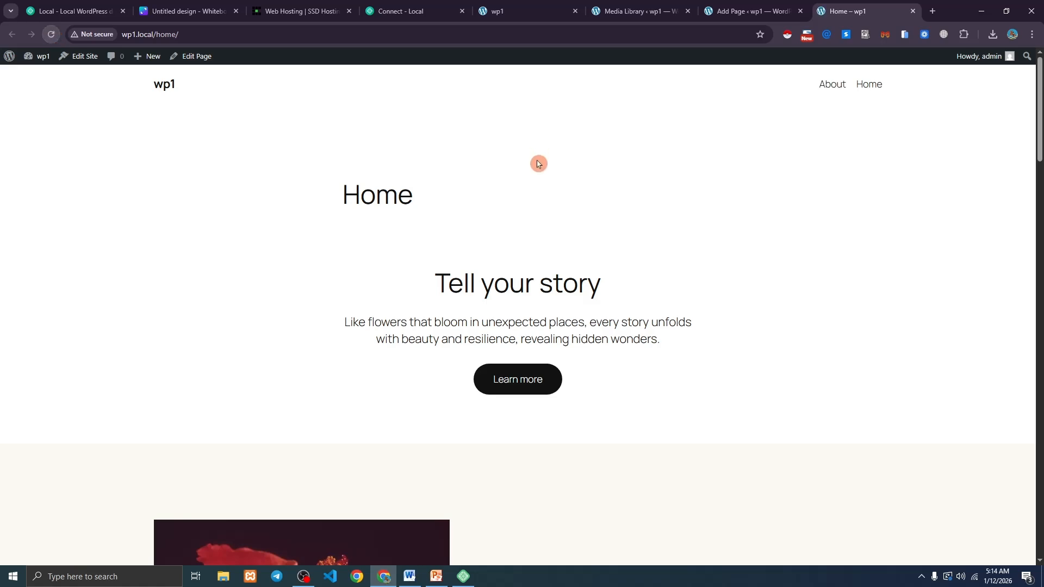
pyautogui.click(836, 88)
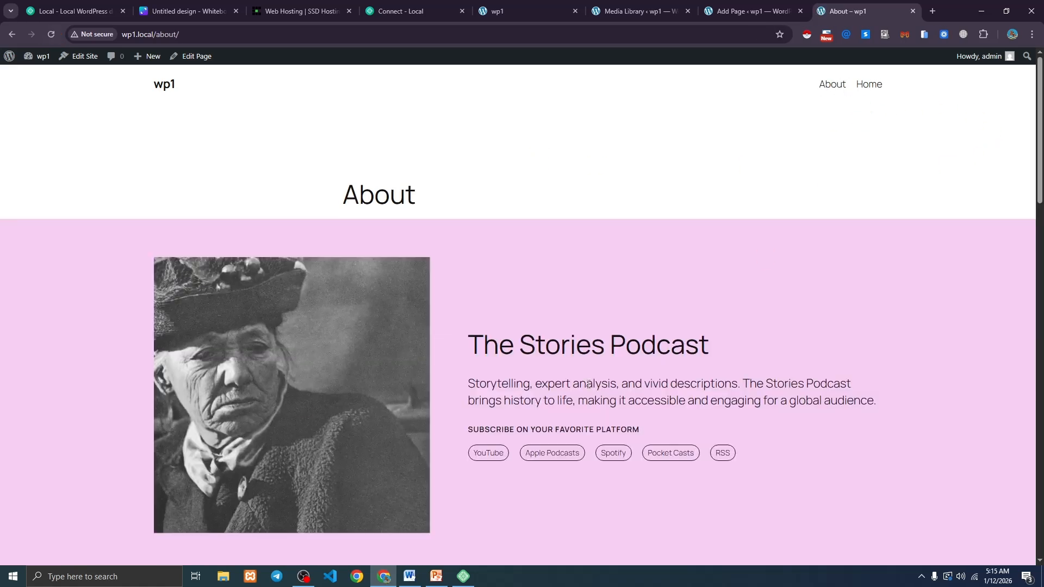
pyautogui.scroll(-3, 494, 314)
pyautogui.scroll(-7, 495, 313)
pyautogui.scroll(10, 491, 312)
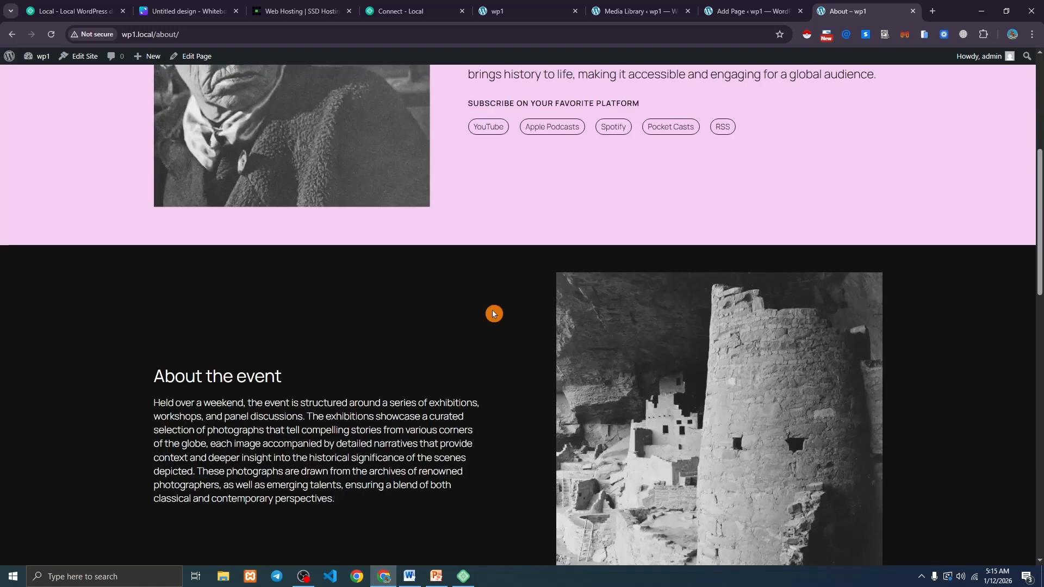
pyautogui.click(869, 85)
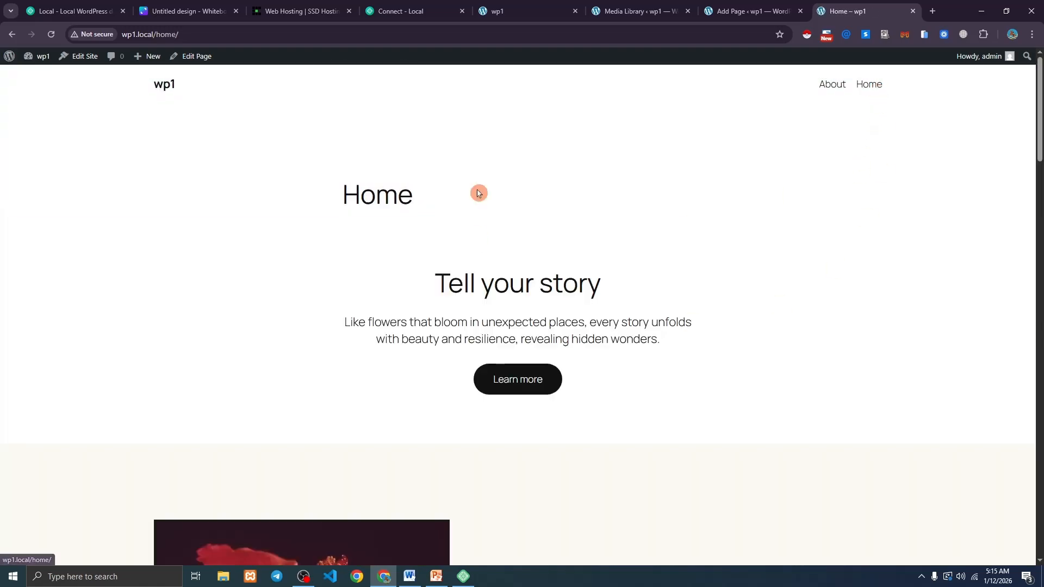
pyautogui.click(829, 90)
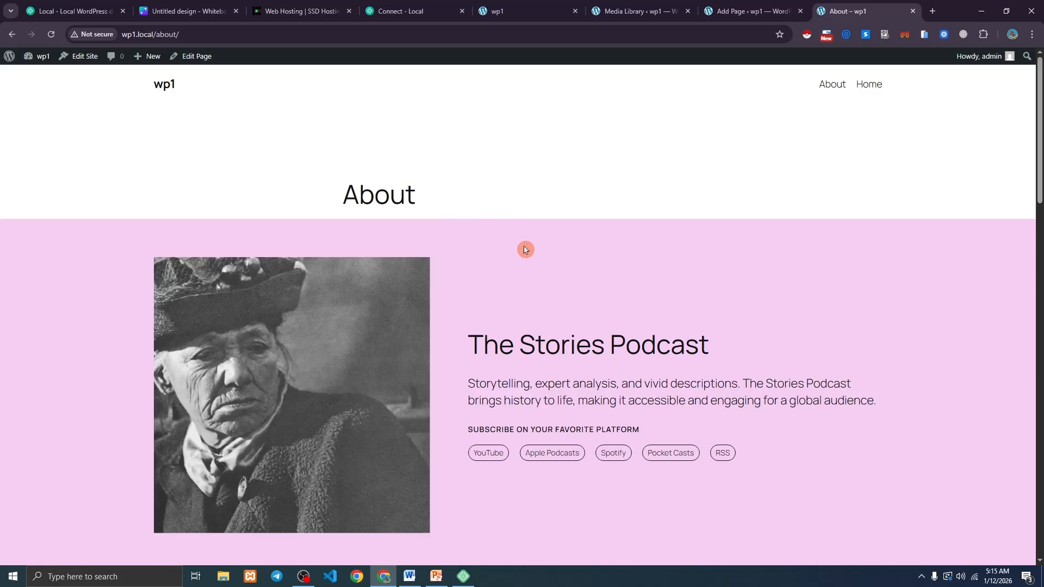
# Check the blog front page via the logo, then Home, then back to the front page.
pyautogui.click(166, 88)
pyautogui.moveTo(328, 153); pyautogui.dragTo(466, 237)
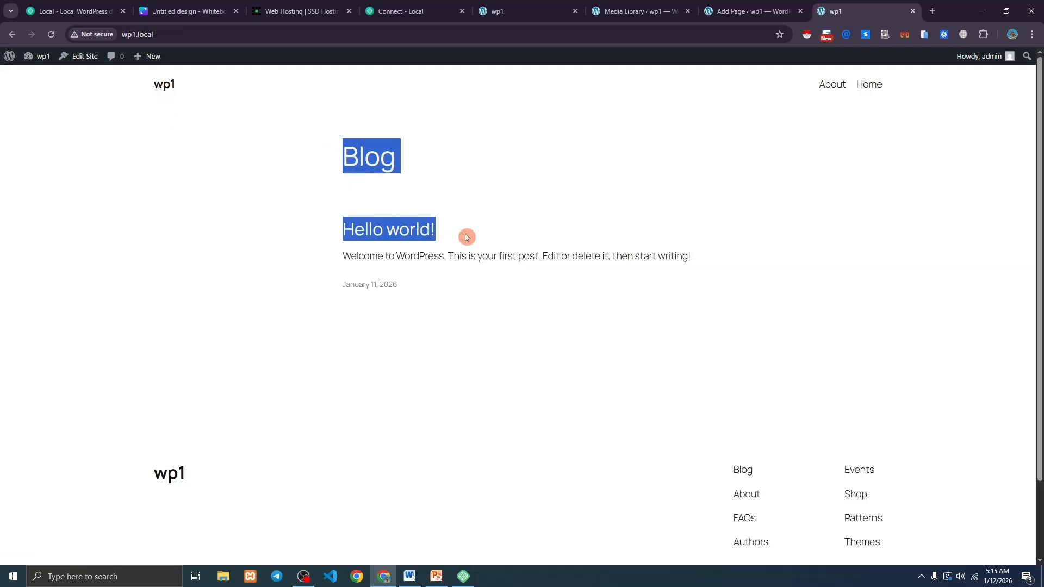
pyautogui.click(466, 237)
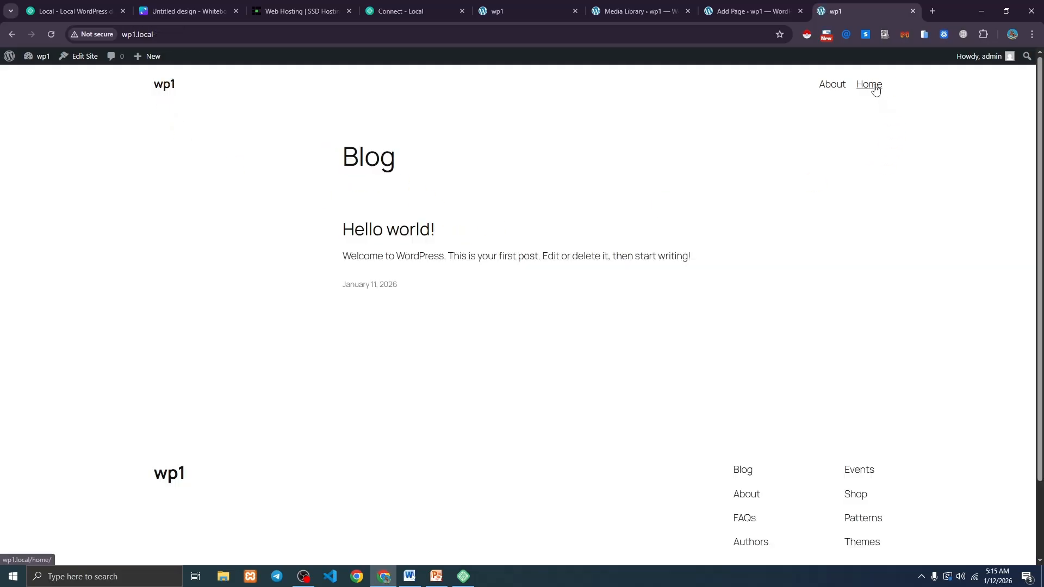
pyautogui.click(871, 85)
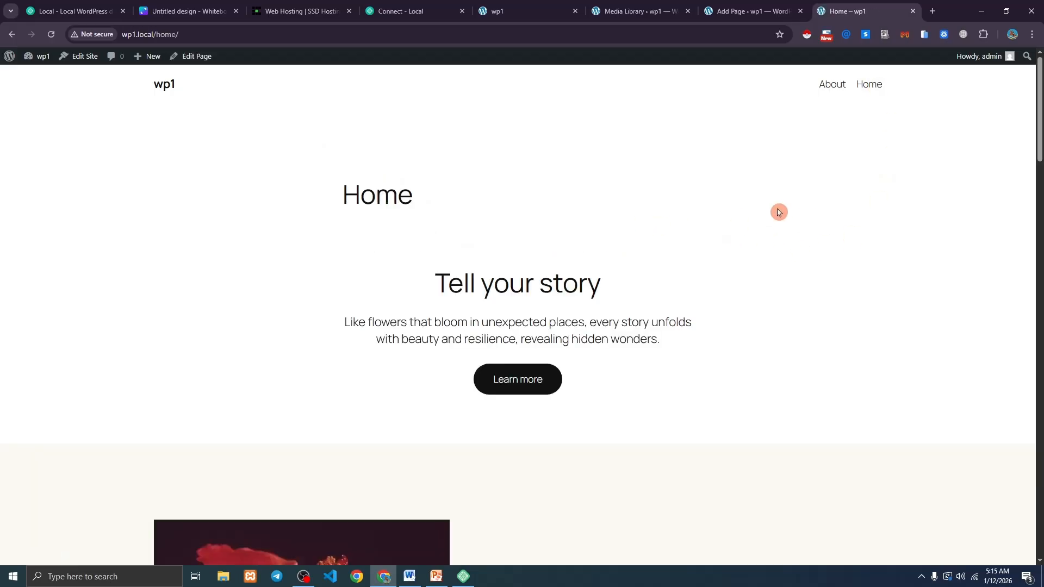
pyautogui.click(167, 87)
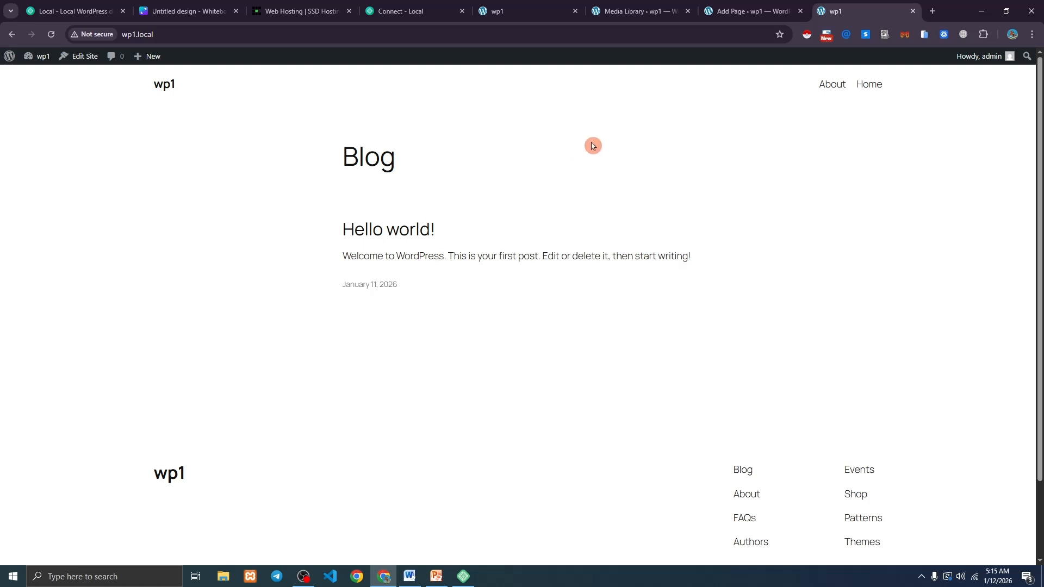
# Switch to the wp1 Media Library tab, which holds no media items yet.
pyautogui.click(515, 5)
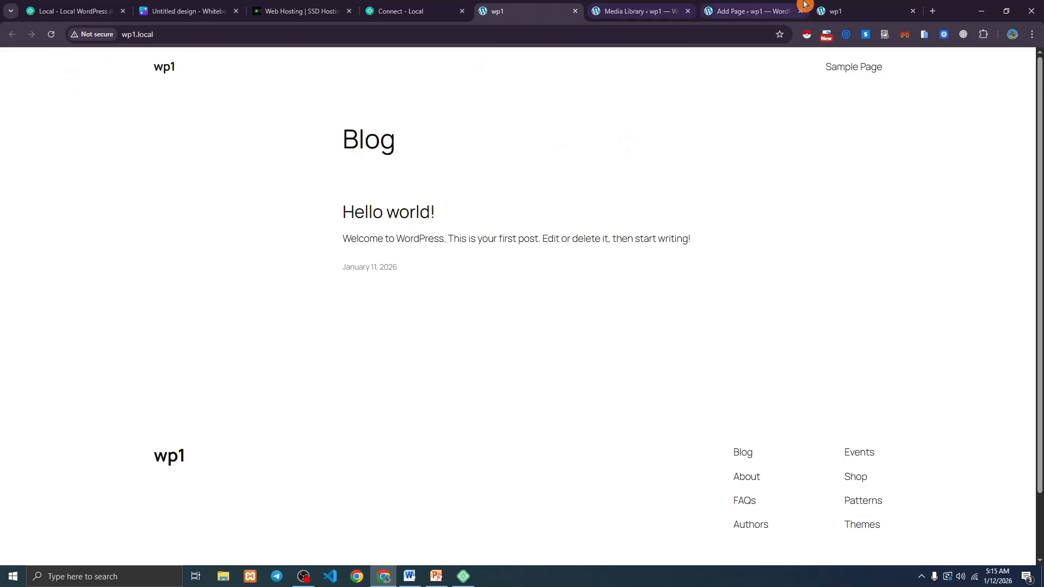
pyautogui.click(642, 11)
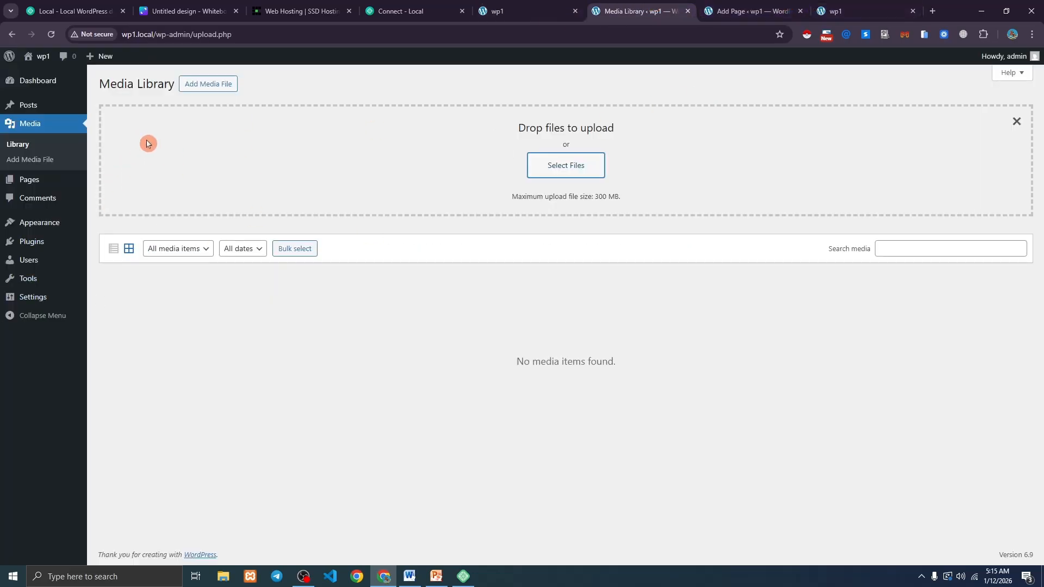
pyautogui.moveTo(49, 303)
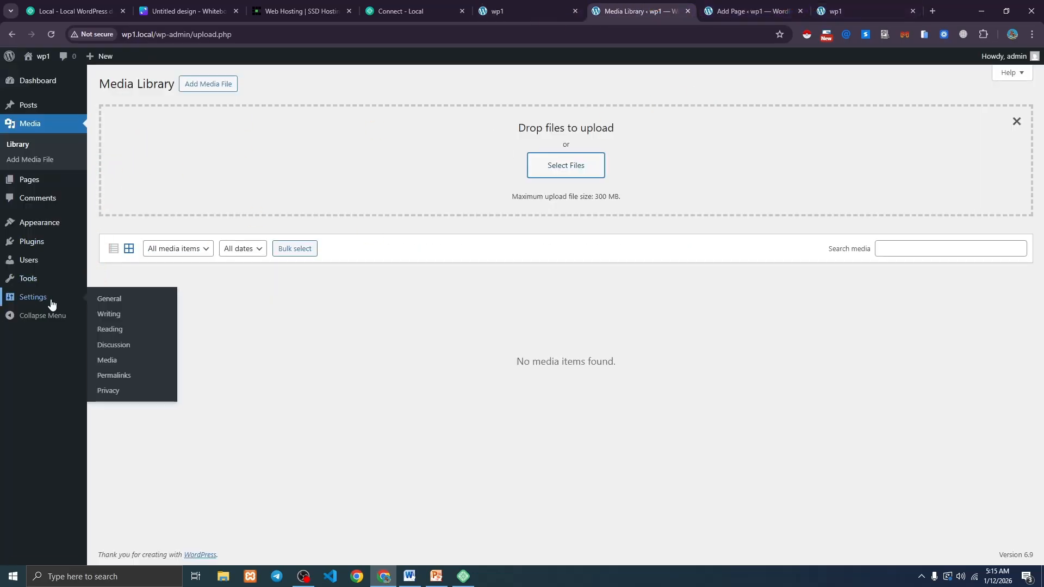
# Set Reading Settings to show the static page Home as the homepage, save, and return to the site tab.
pyautogui.click(113, 335)
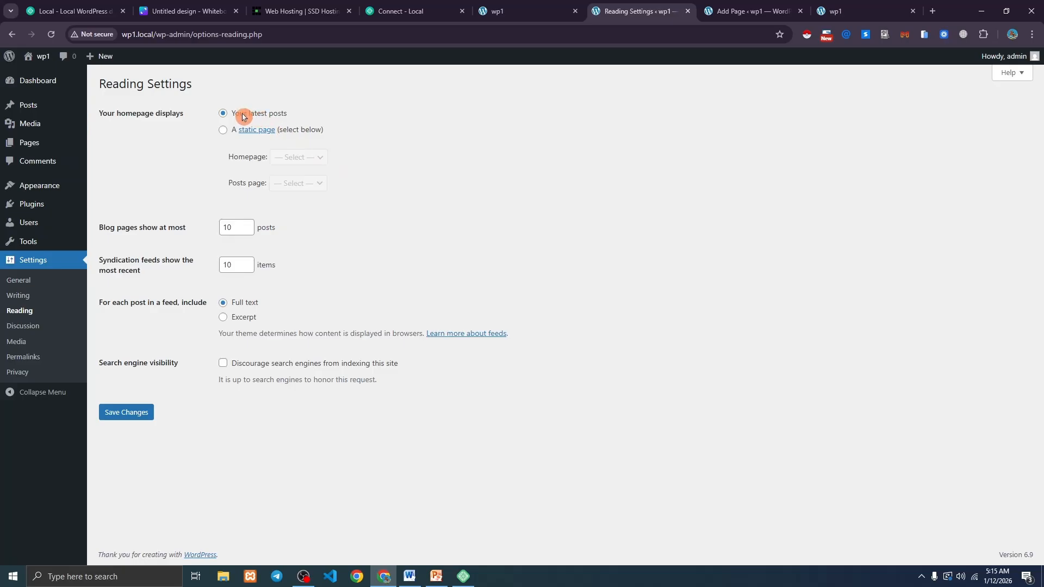
pyautogui.moveTo(249, 115); pyautogui.dragTo(342, 121)
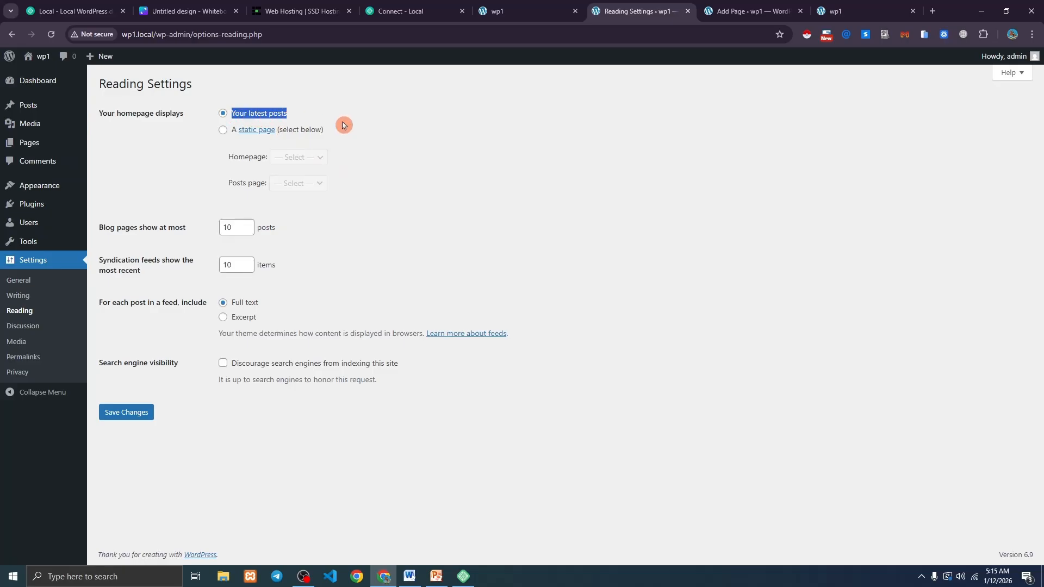
pyautogui.click(224, 131)
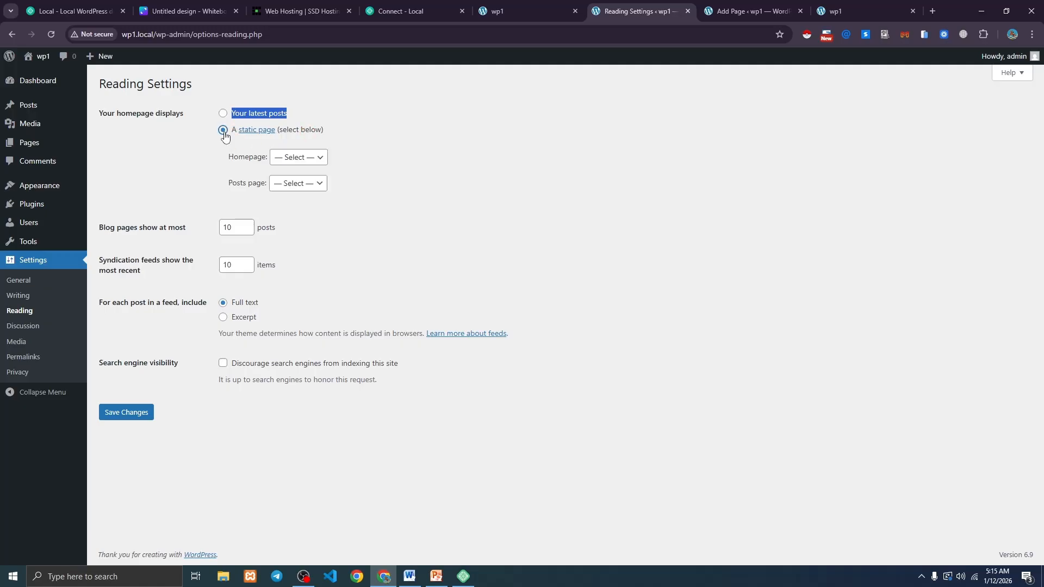
pyautogui.moveTo(229, 159); pyautogui.dragTo(252, 160)
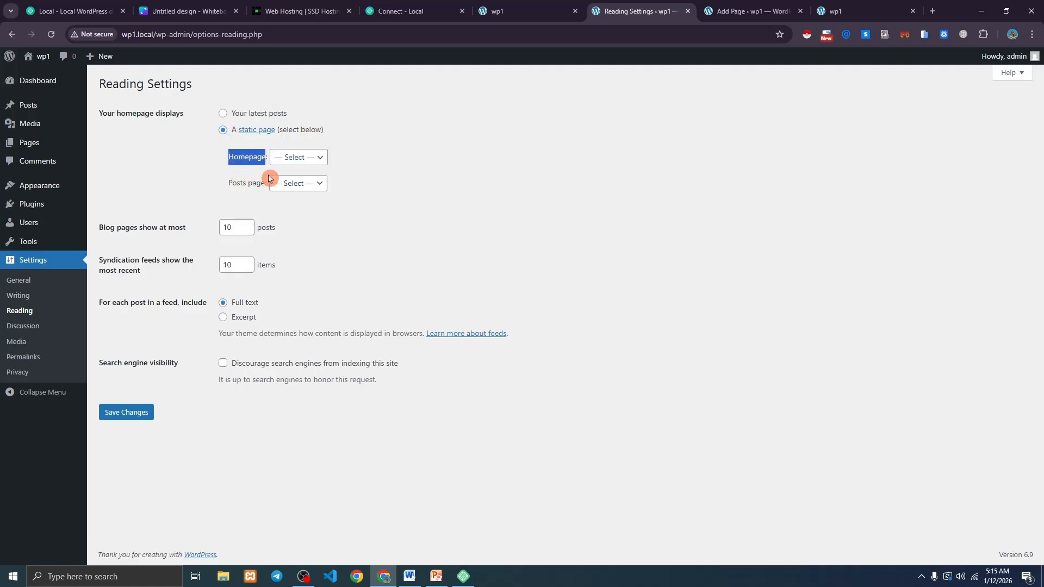
pyautogui.click(289, 160)
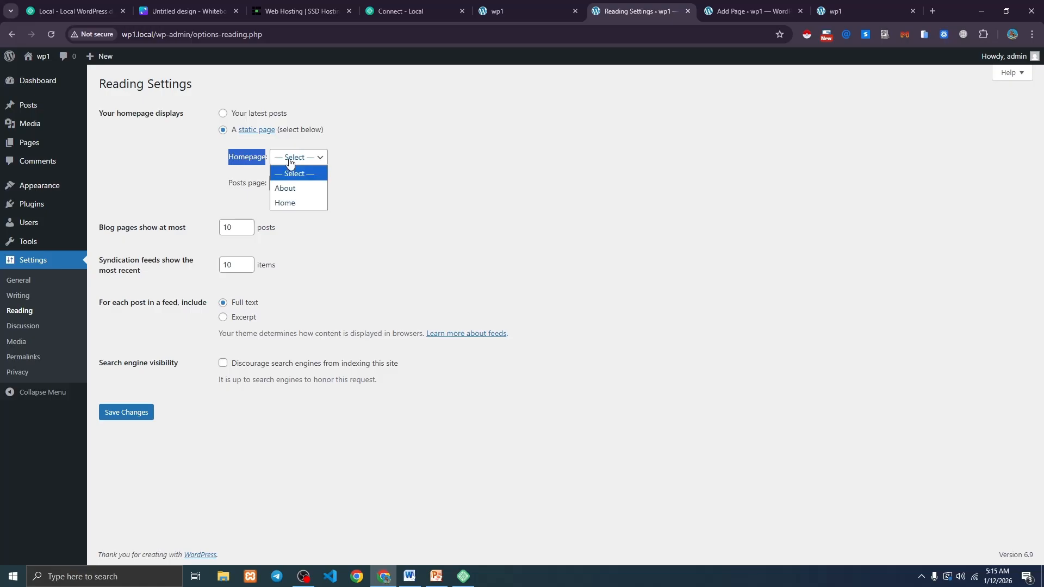
pyautogui.click(292, 204)
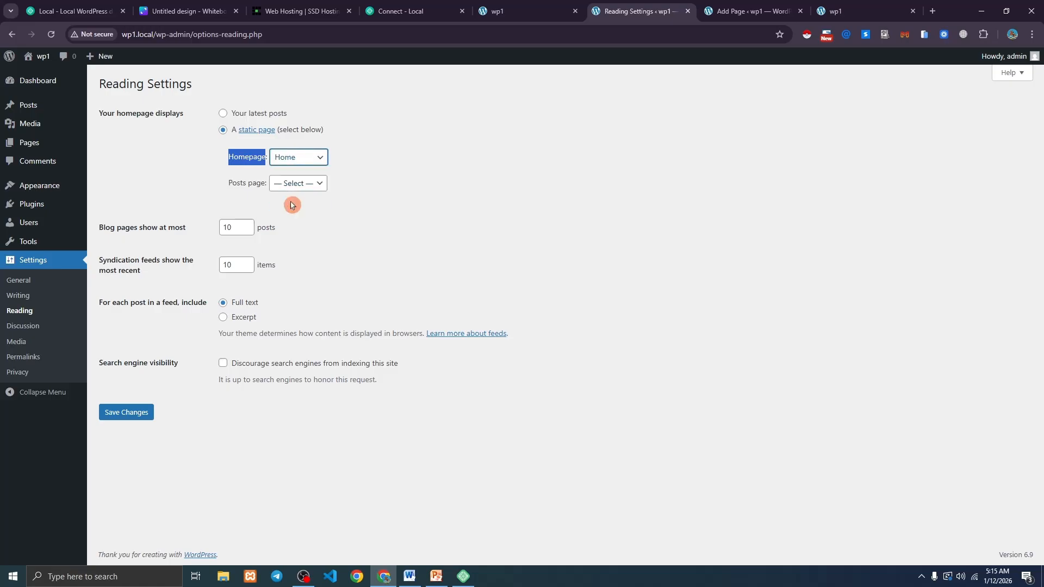
pyautogui.click(138, 414)
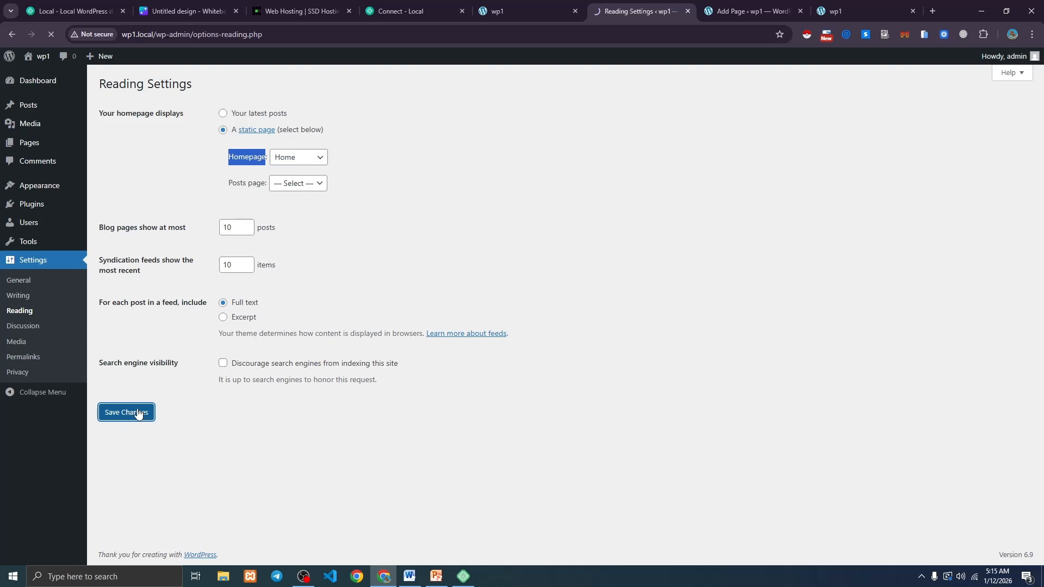
pyautogui.click(843, 5)
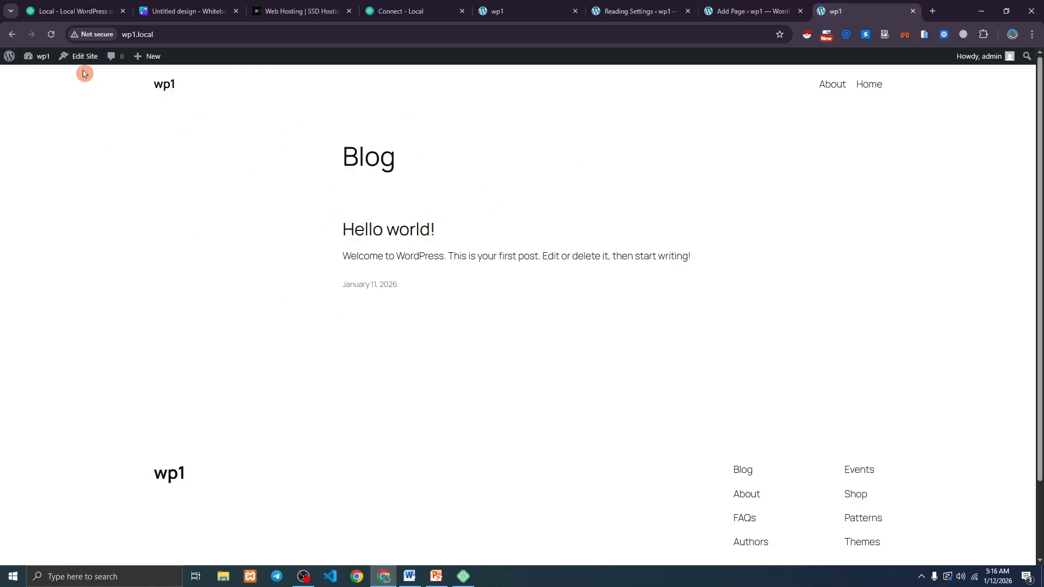
pyautogui.click(51, 34)
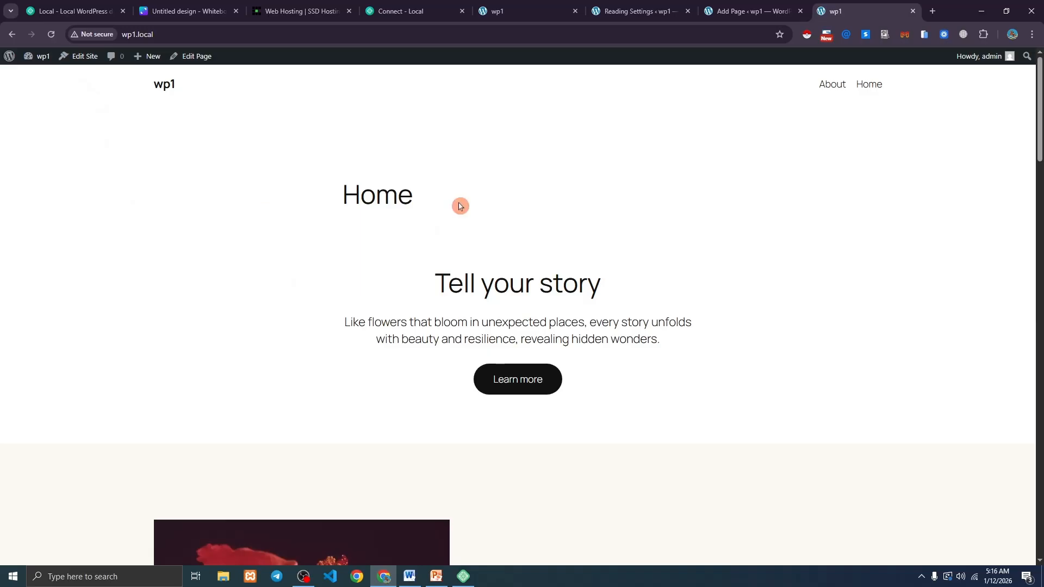
pyautogui.moveTo(128, 35); pyautogui.dragTo(194, 36)
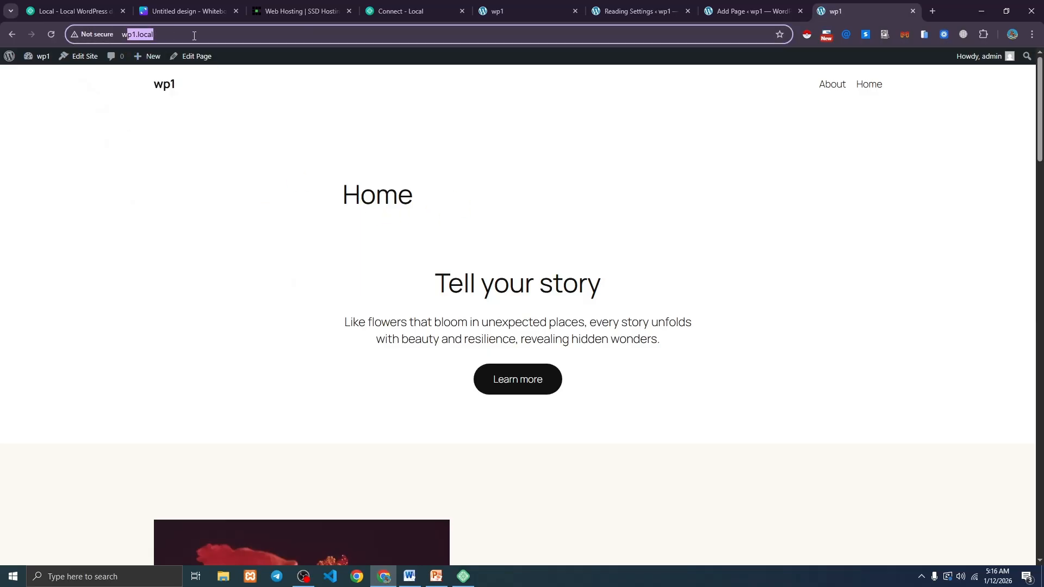
pyautogui.moveTo(340, 194); pyautogui.dragTo(429, 194)
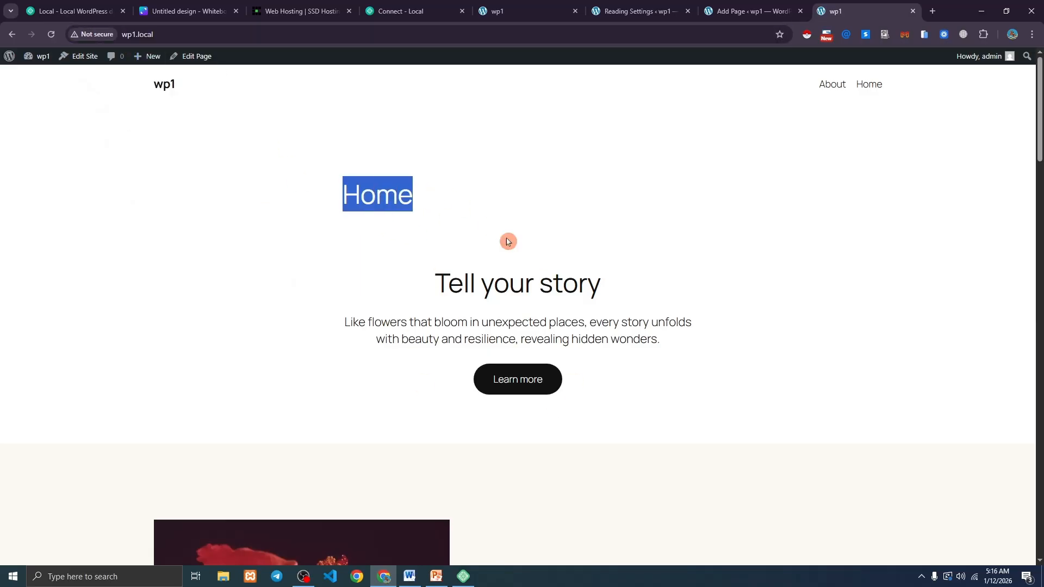
pyautogui.click(439, 277)
pyautogui.scroll(-20, 424, 275)
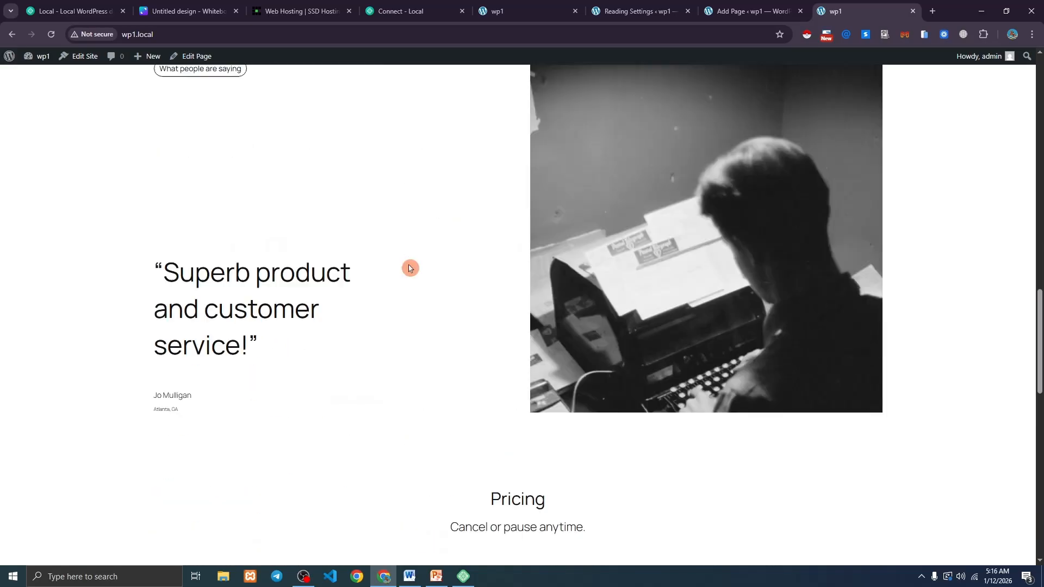
pyautogui.scroll(1, 409, 267)
pyautogui.scroll(-7, 413, 268)
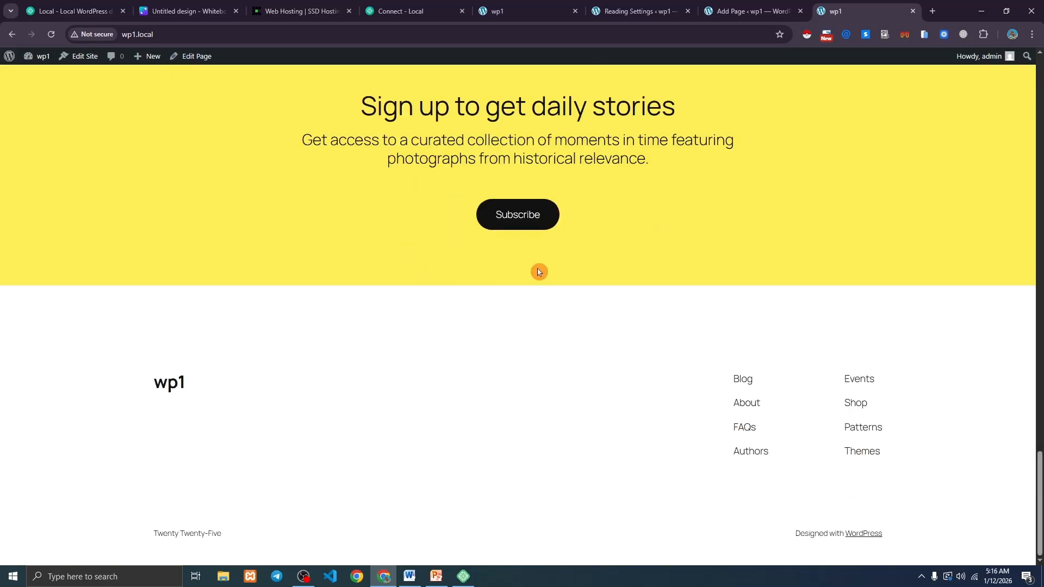
pyautogui.scroll(7, 538, 270)
pyautogui.scroll(20, 596, 273)
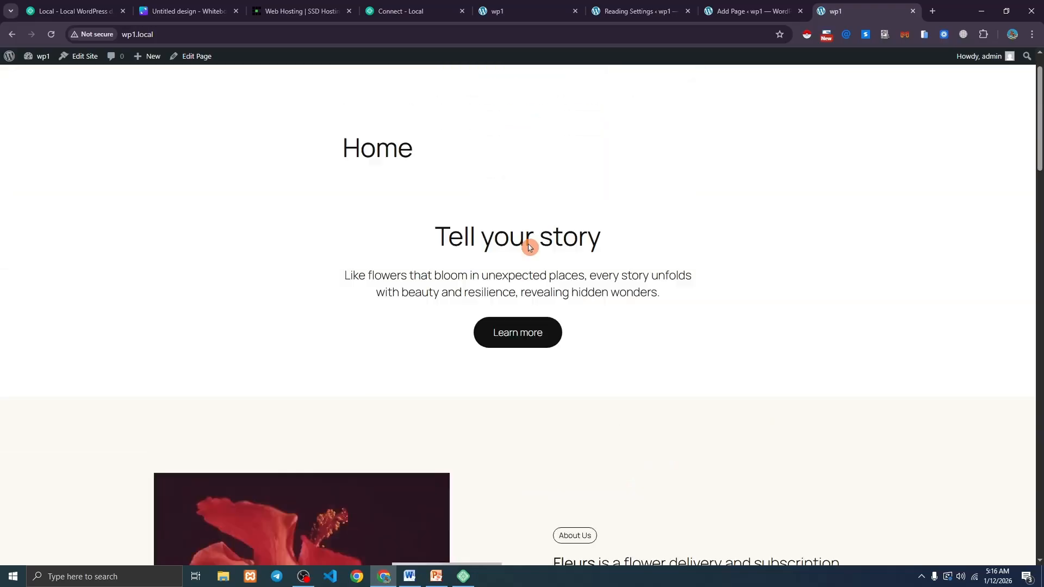
pyautogui.click(832, 84)
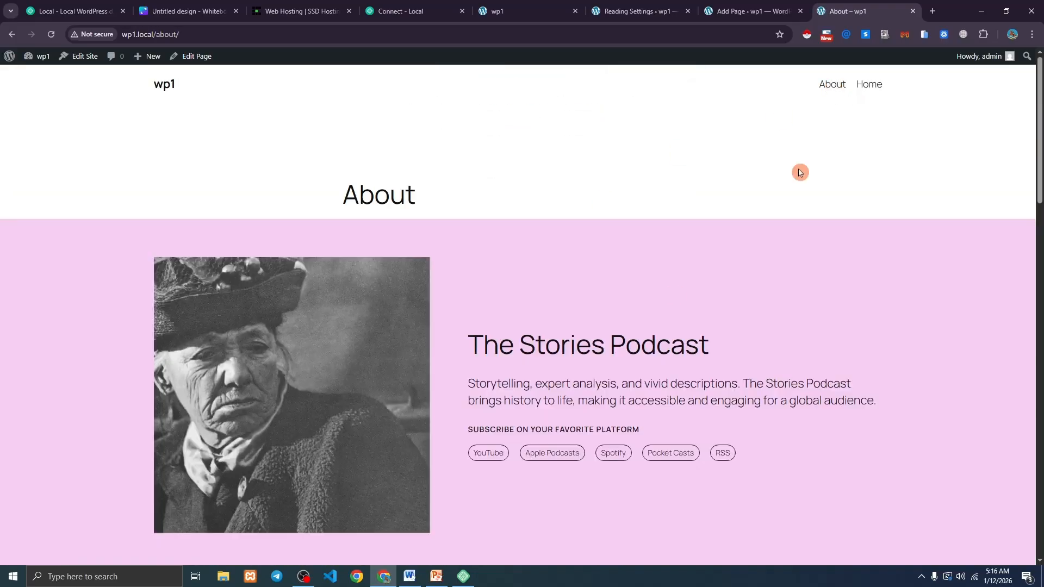
pyautogui.click(167, 88)
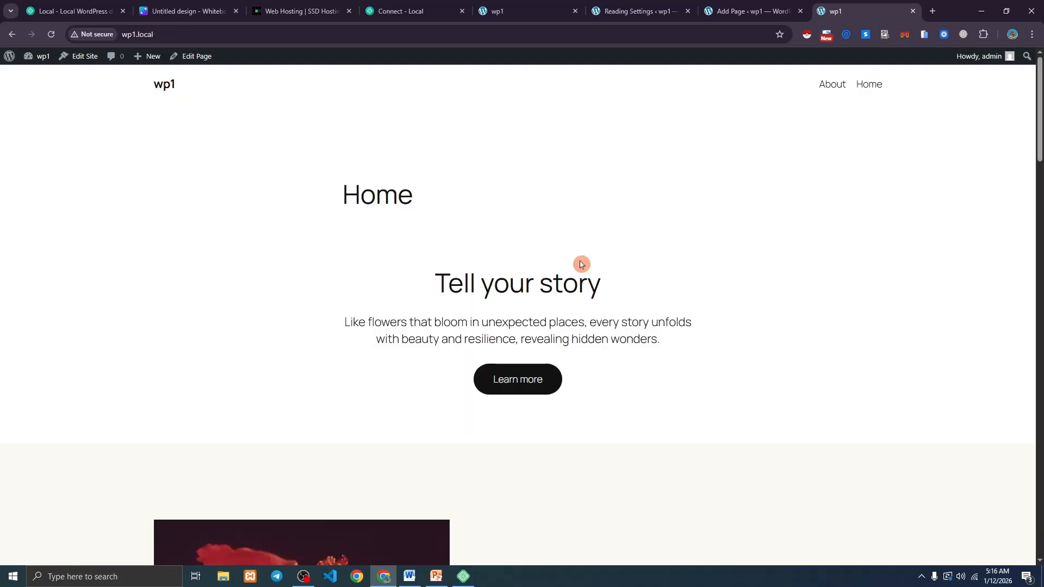
pyautogui.scroll(-6, 373, 270)
pyautogui.scroll(6, 373, 270)
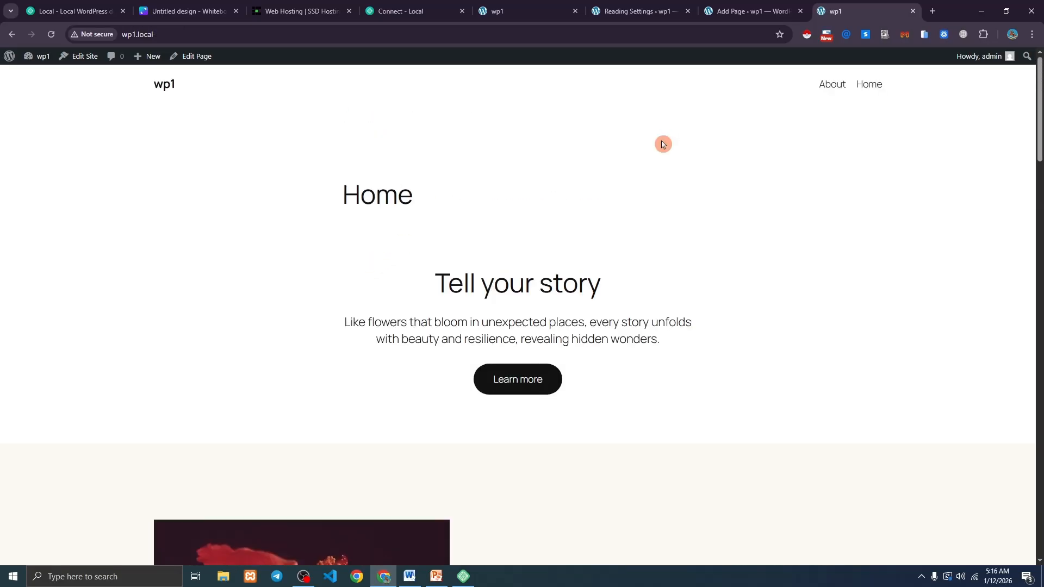
pyautogui.click(638, 4)
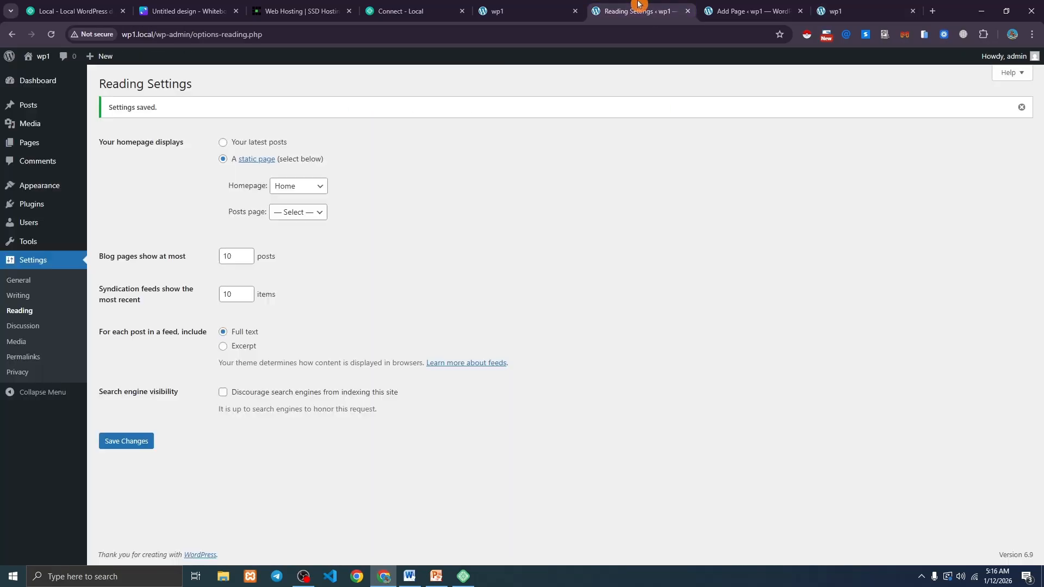
pyautogui.click(864, 10)
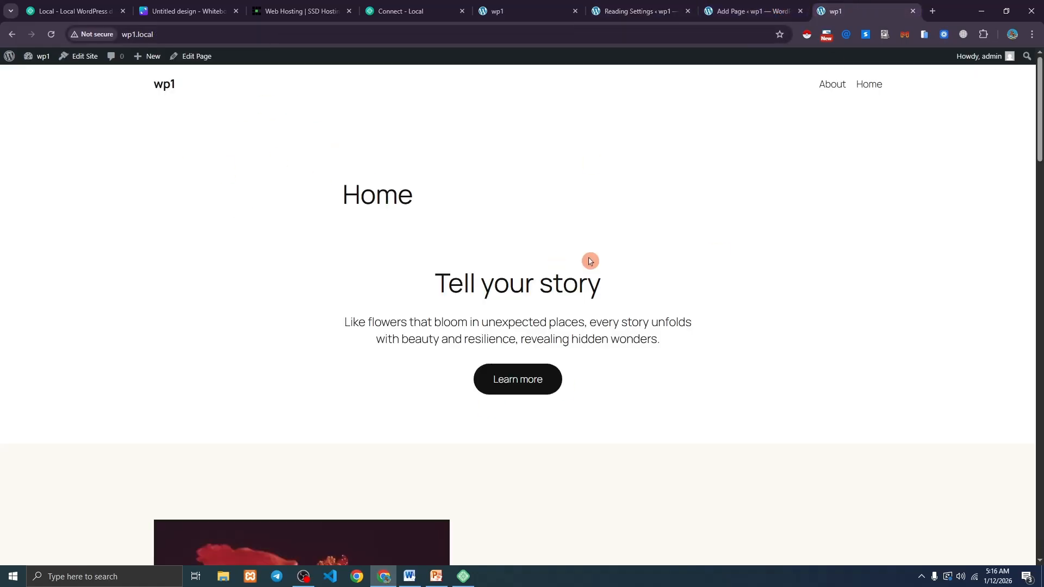
pyautogui.click(669, 5)
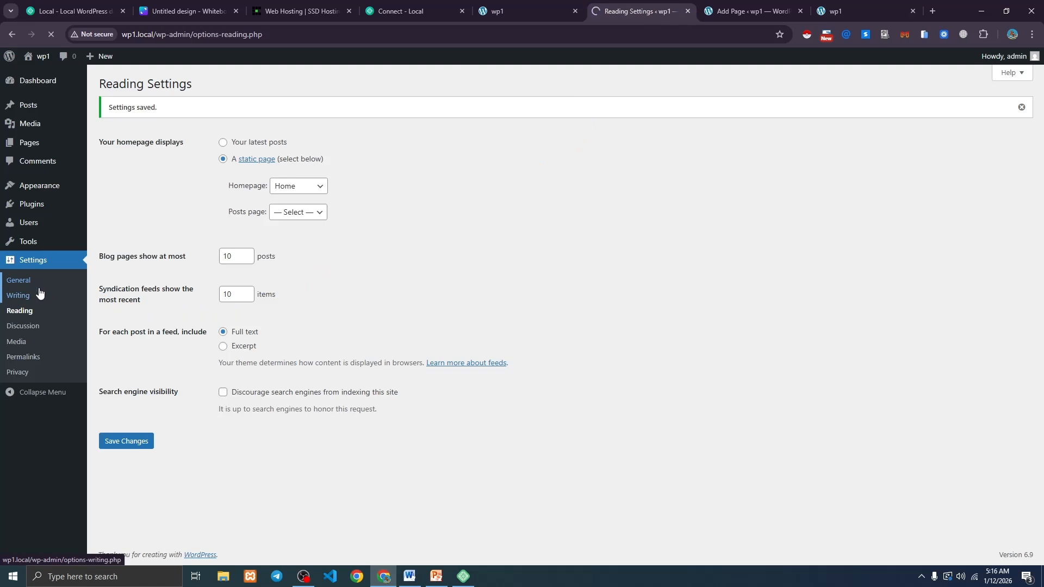
# Set the Site Title to 'My First WordPress Website' and the Tagline to 'Align RV Management'.
pyautogui.moveTo(93, 115); pyautogui.dragTo(151, 119)
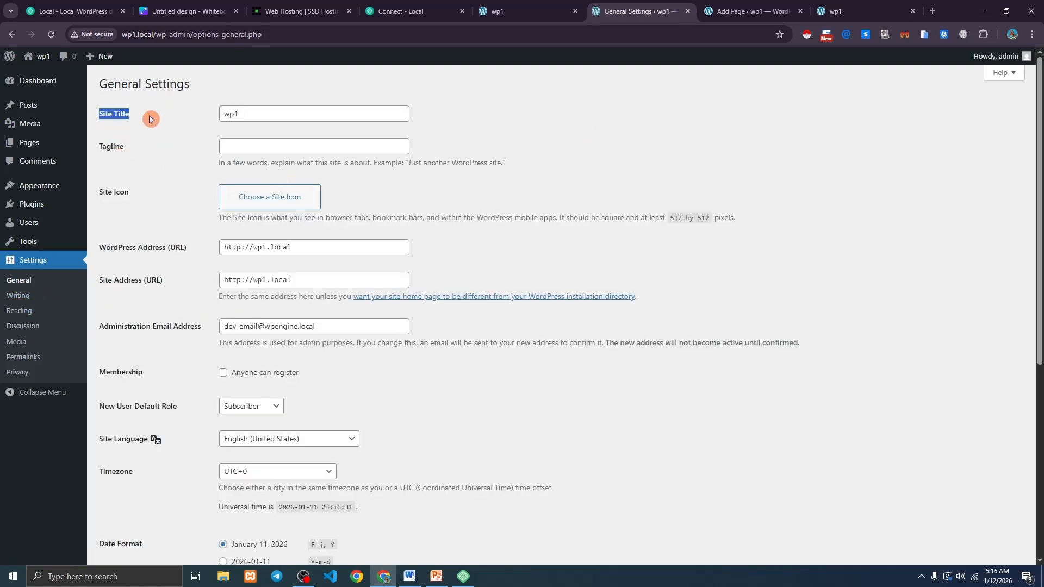
pyautogui.click(228, 112)
pyautogui.write('My First WordPress Website')
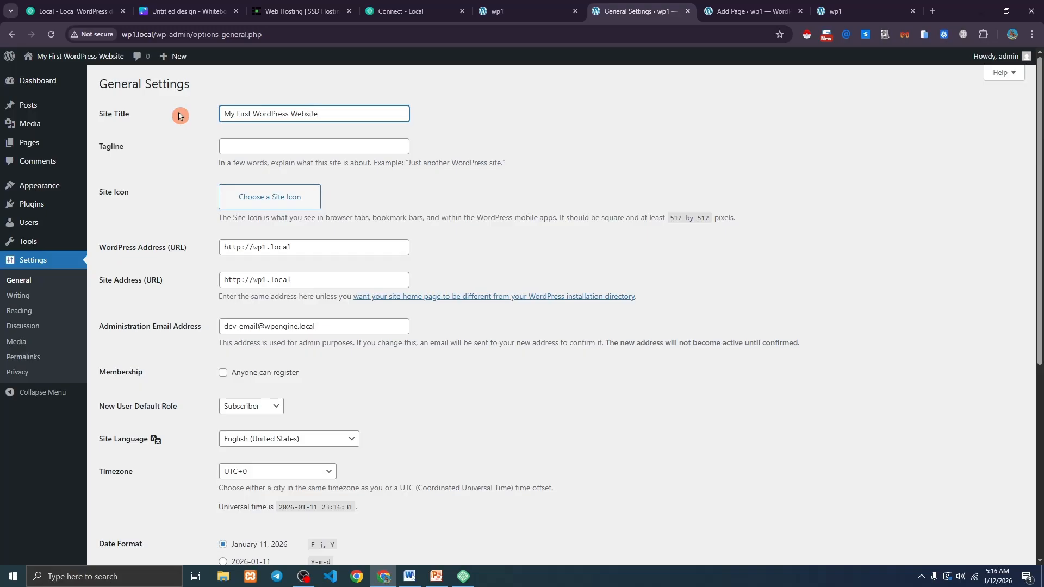
pyautogui.click(266, 146)
pyautogui.click(301, 170)
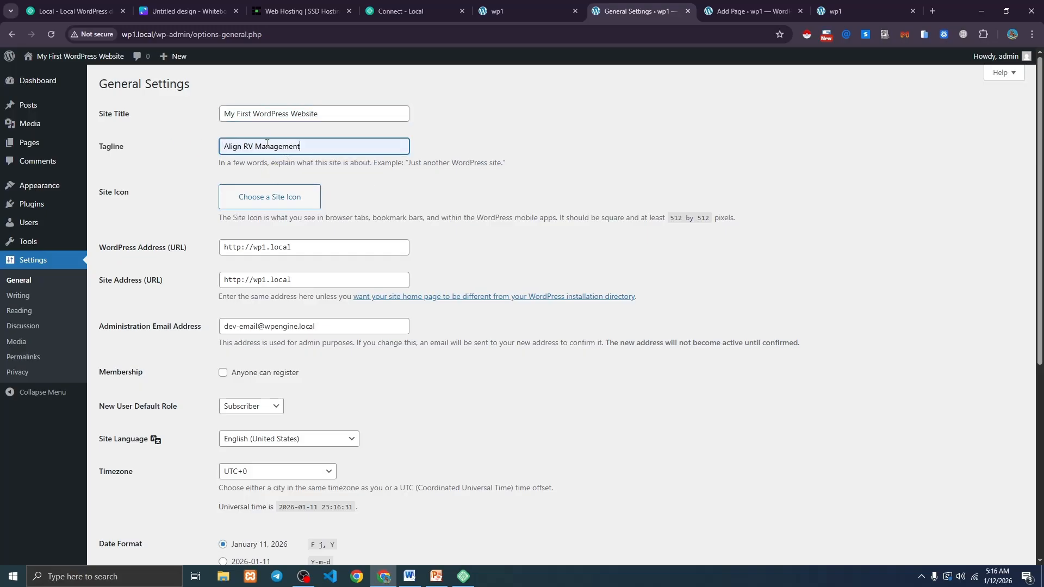
pyautogui.moveTo(100, 192); pyautogui.dragTo(137, 194)
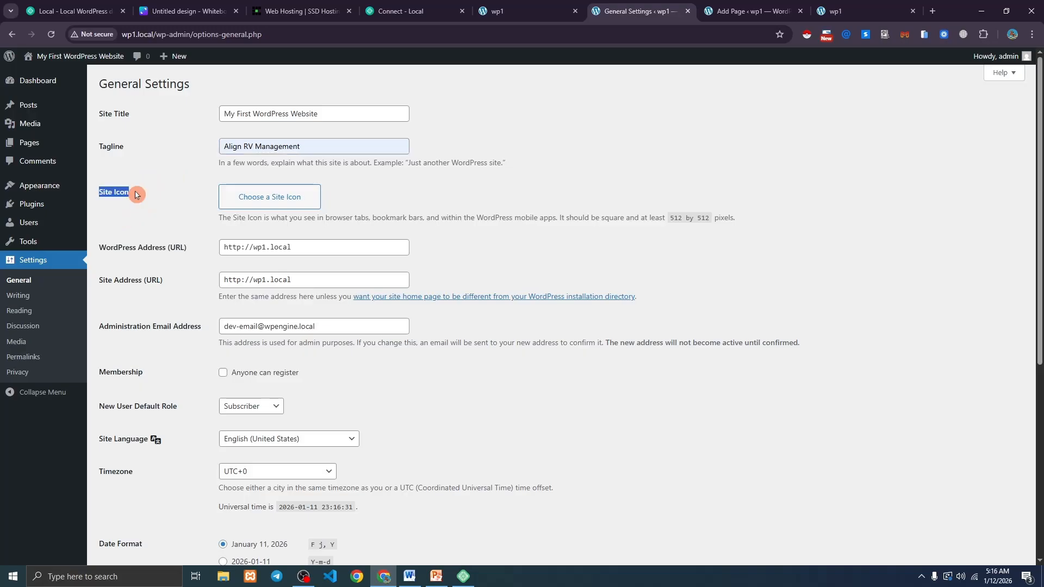
pyautogui.click(139, 186)
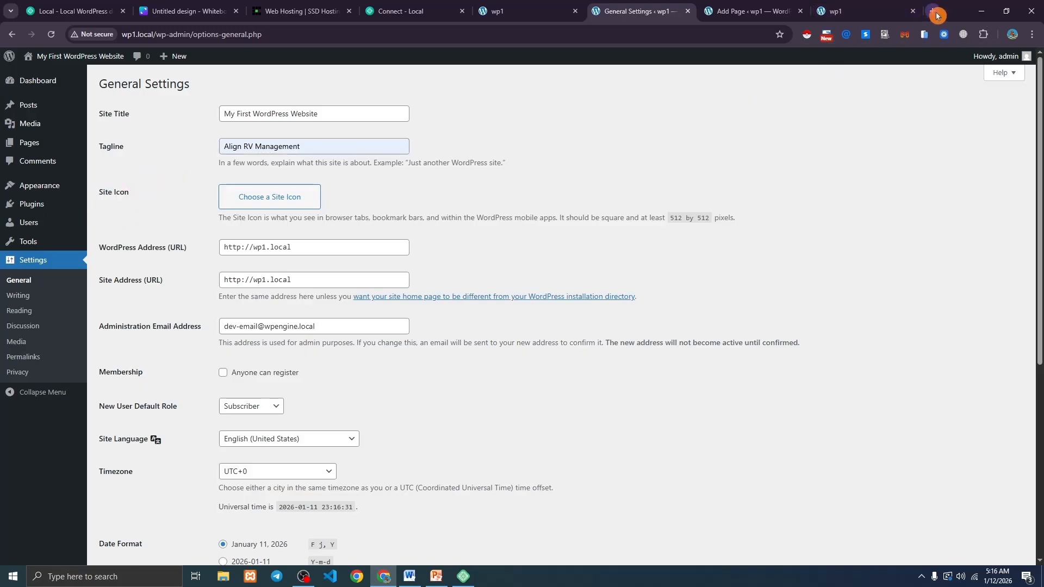
# Find flaticon.com through a web search and search it for 'blog' icons.
pyautogui.click(933, 12)
pyautogui.write('f')
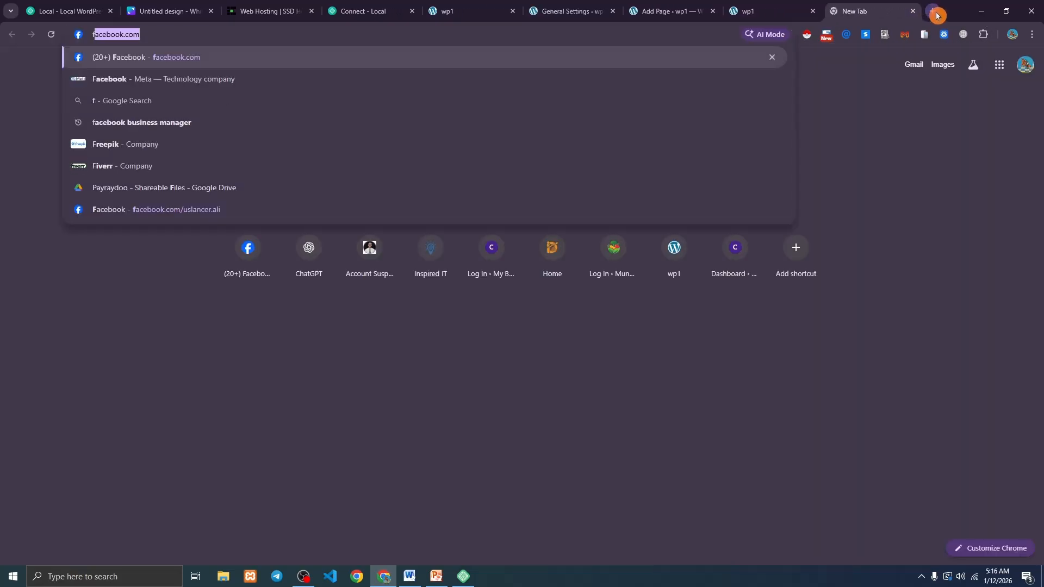
pyautogui.write('lac')
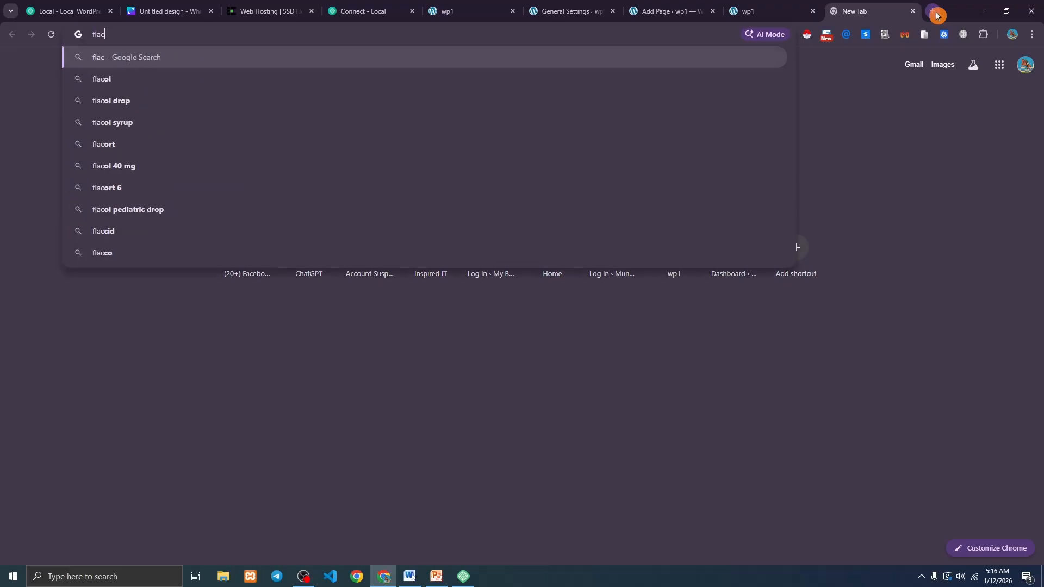
pyautogui.write('tic')
pyautogui.press('BackSpace')
pyautogui.write('icon')
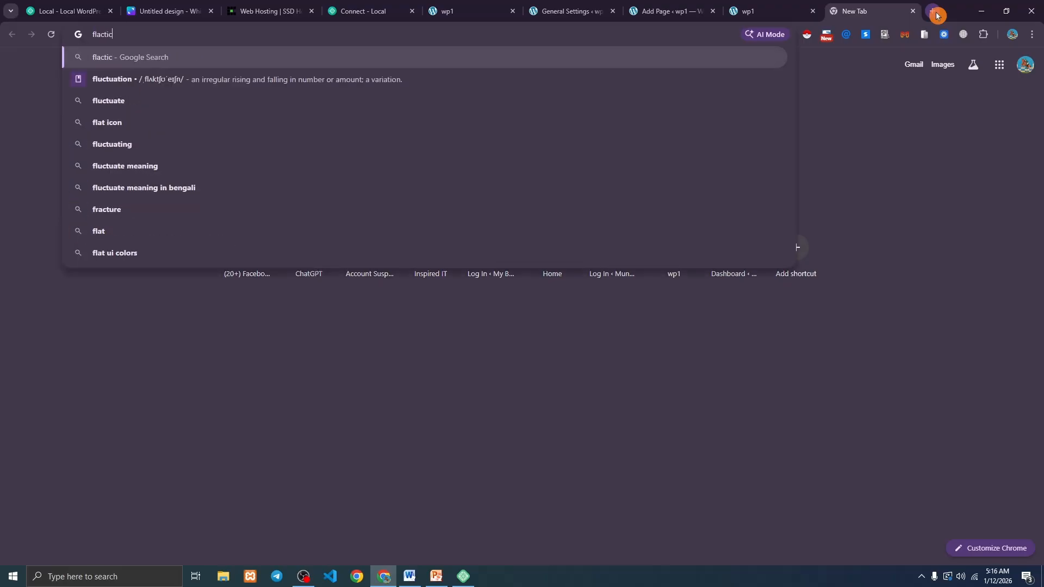
pyautogui.press('Return')
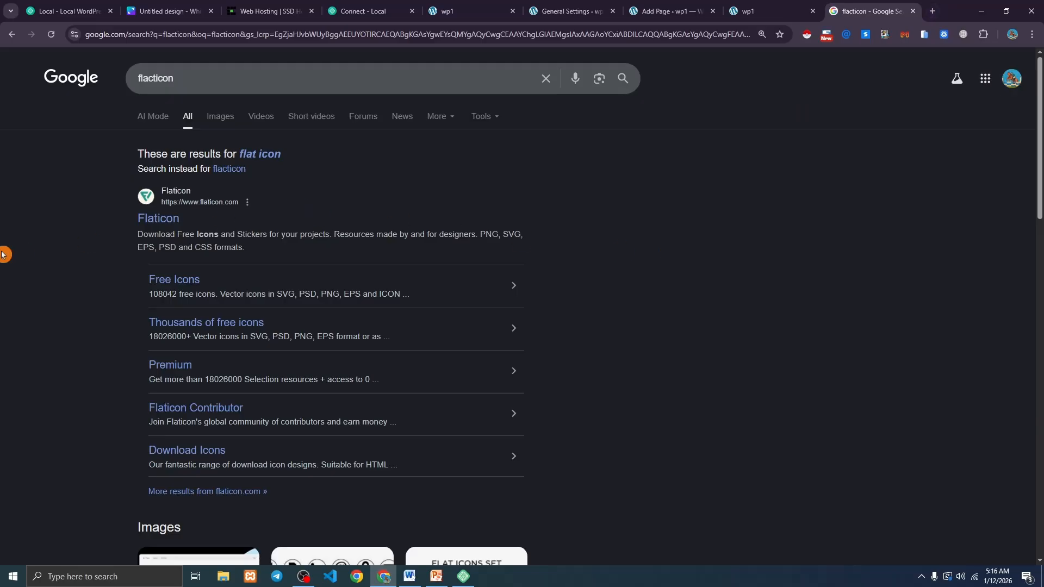
pyautogui.click(158, 220)
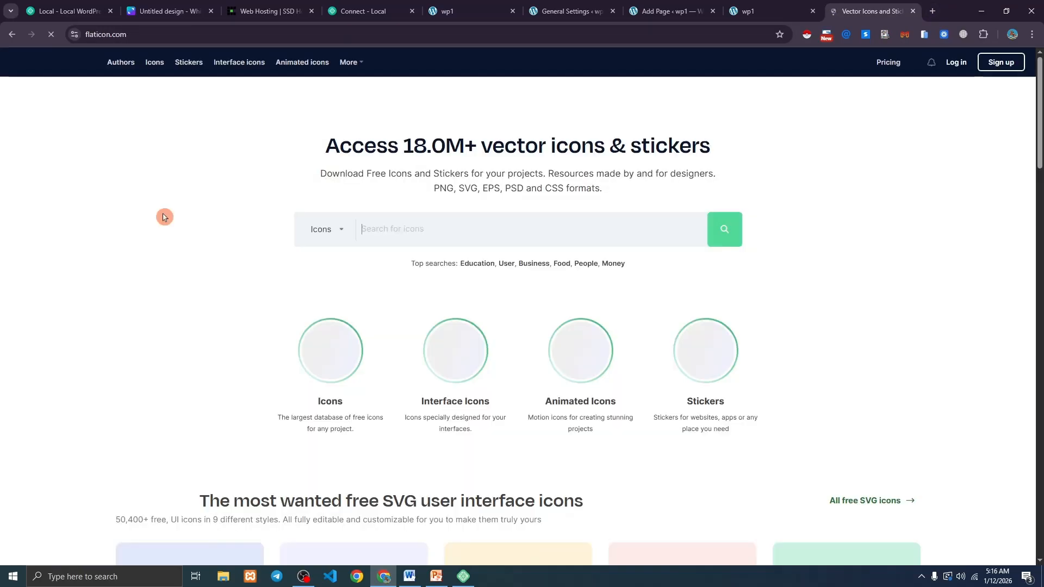
pyautogui.click(432, 221)
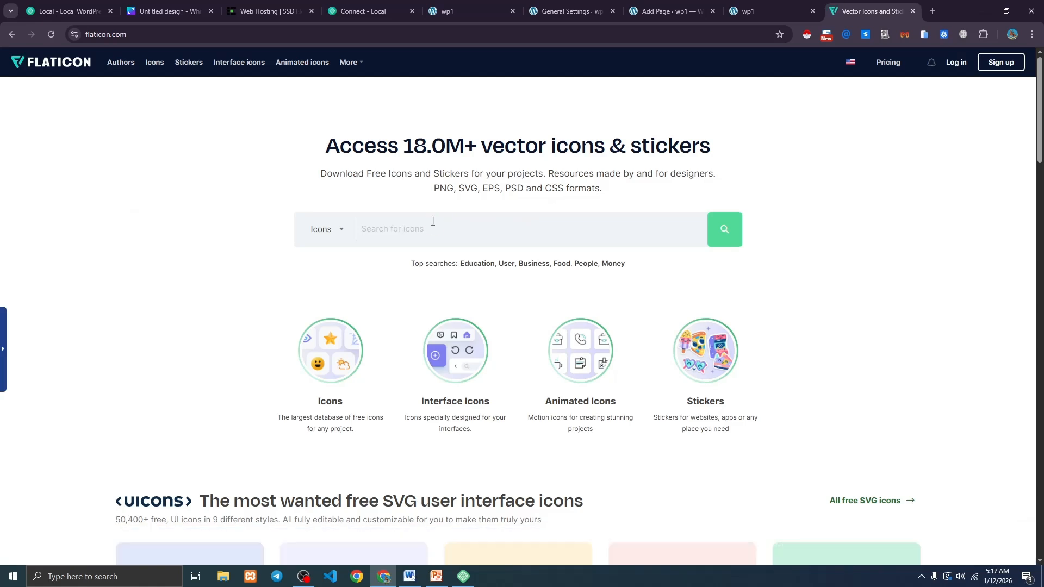
pyautogui.press('Return')
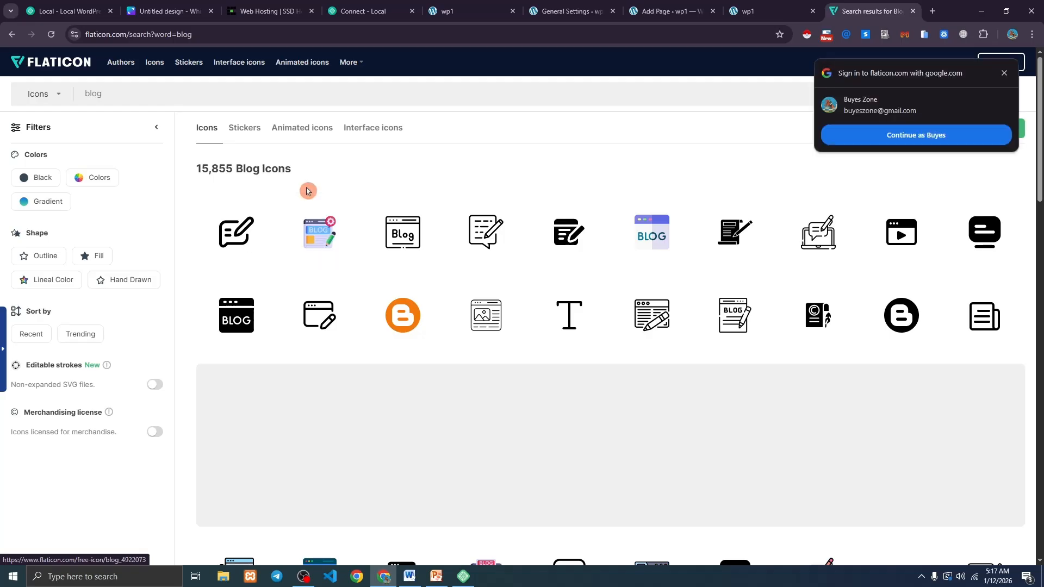
# Download a blog icon from the results as a free PNG, blog.png.
pyautogui.scroll(-1, 638, 220)
pyautogui.scroll(-5, 638, 220)
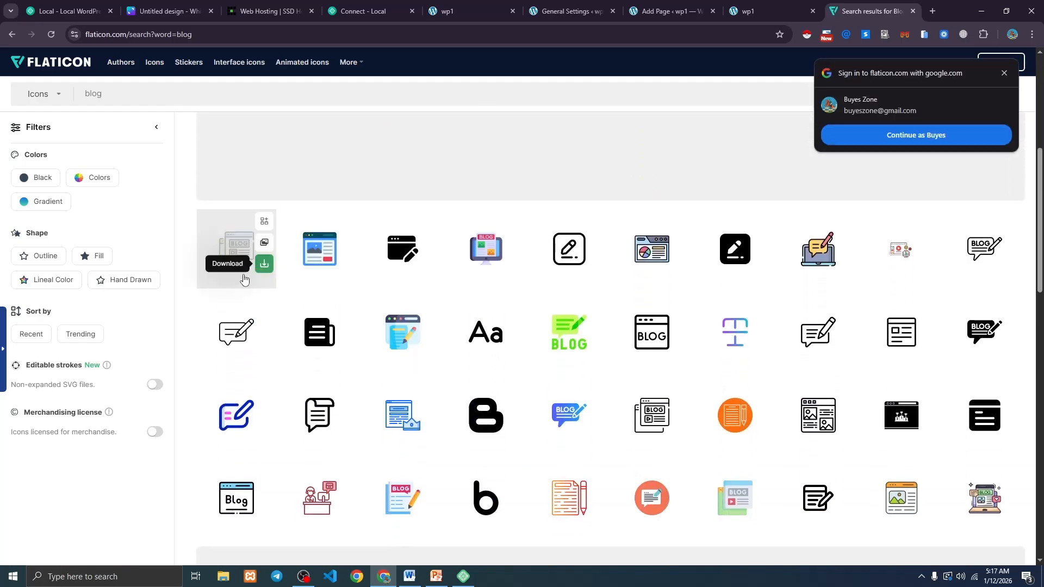
pyautogui.click(346, 275)
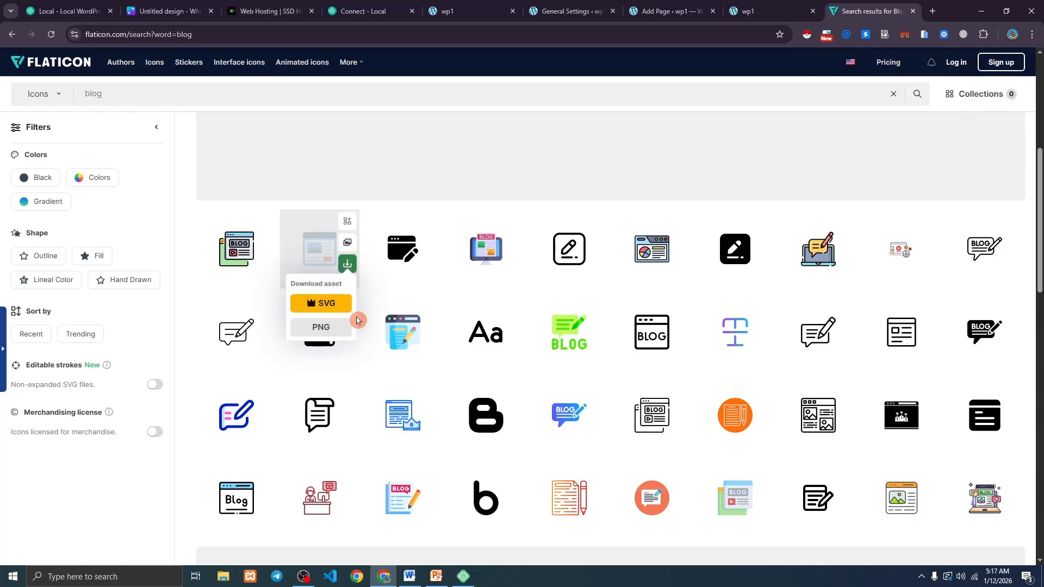
pyautogui.click(340, 326)
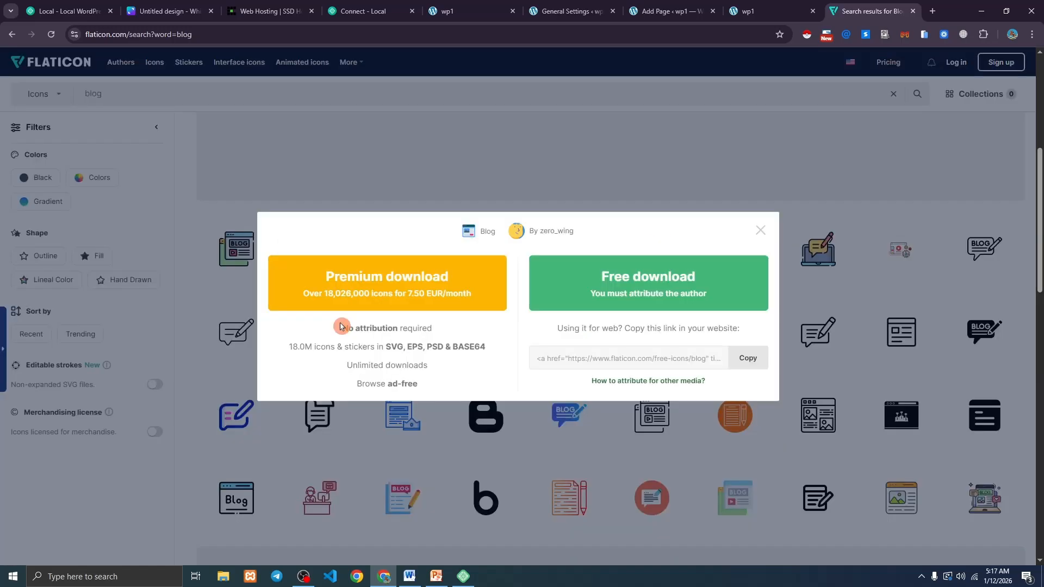
pyautogui.click(651, 286)
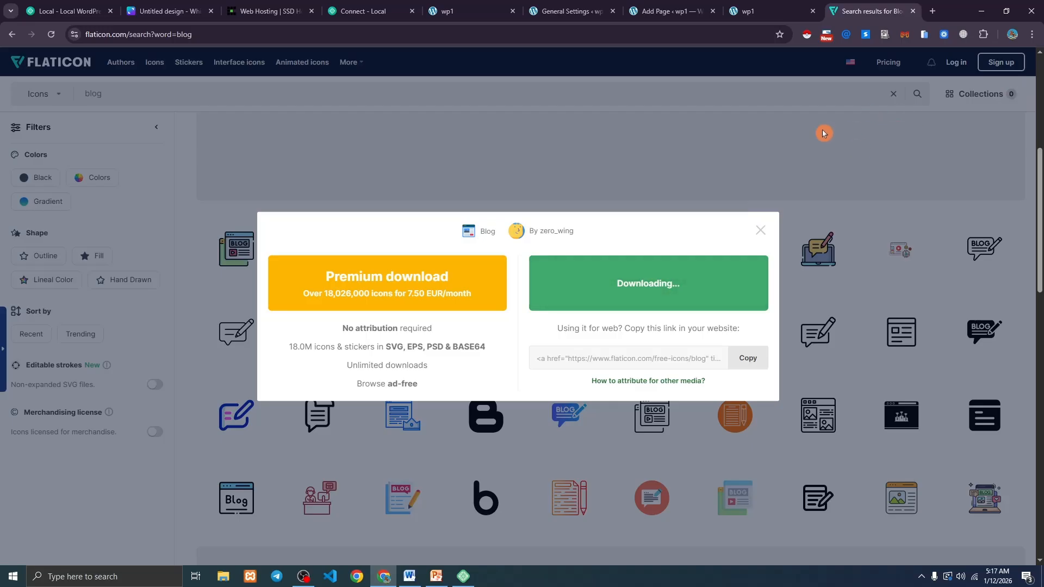
pyautogui.click(672, 11)
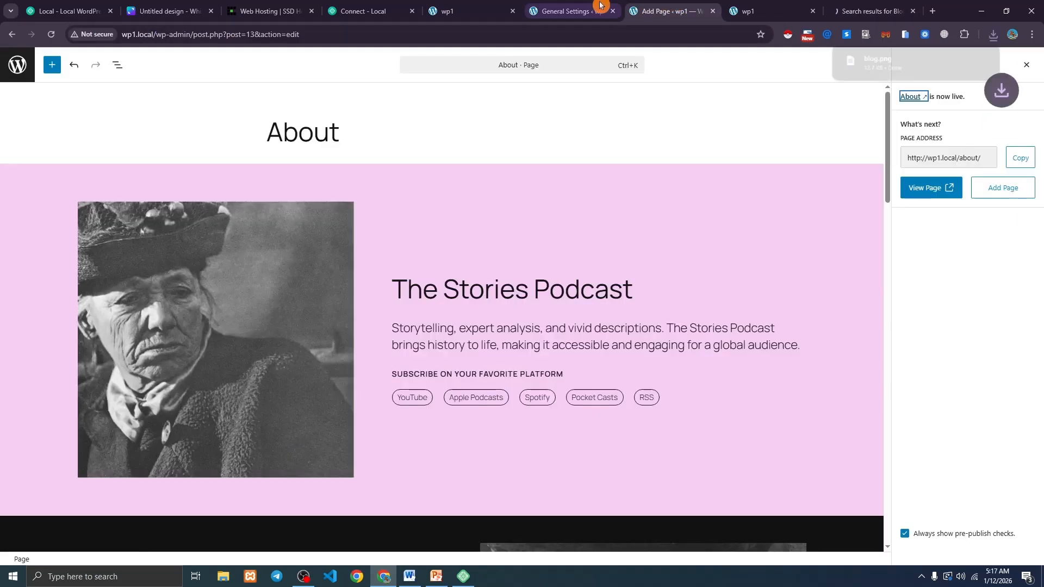
# Upload blog.png from Downloads and set it as the Site Icon in General Settings.
pyautogui.click(571, 11)
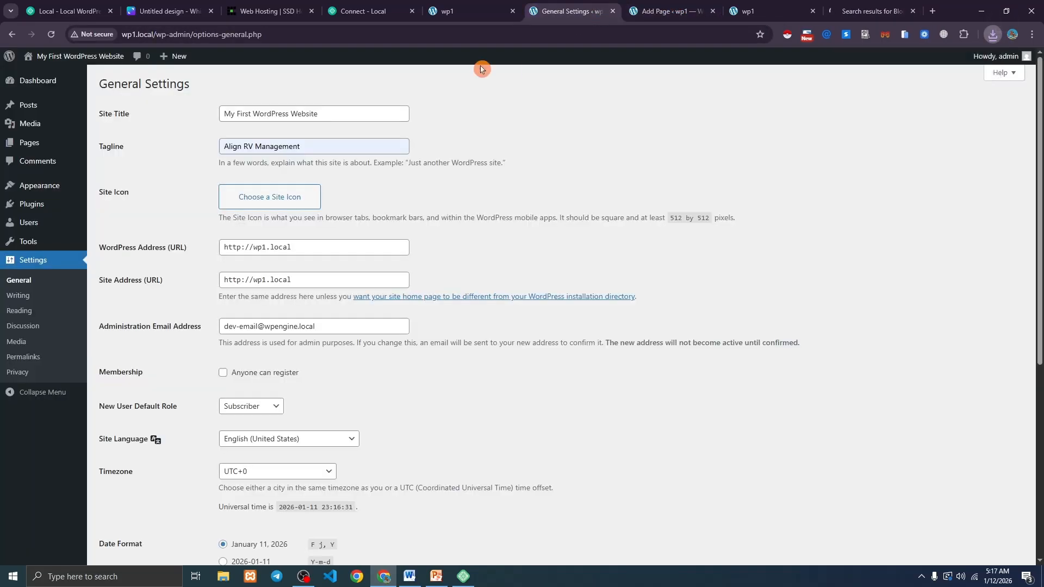
pyautogui.click(275, 205)
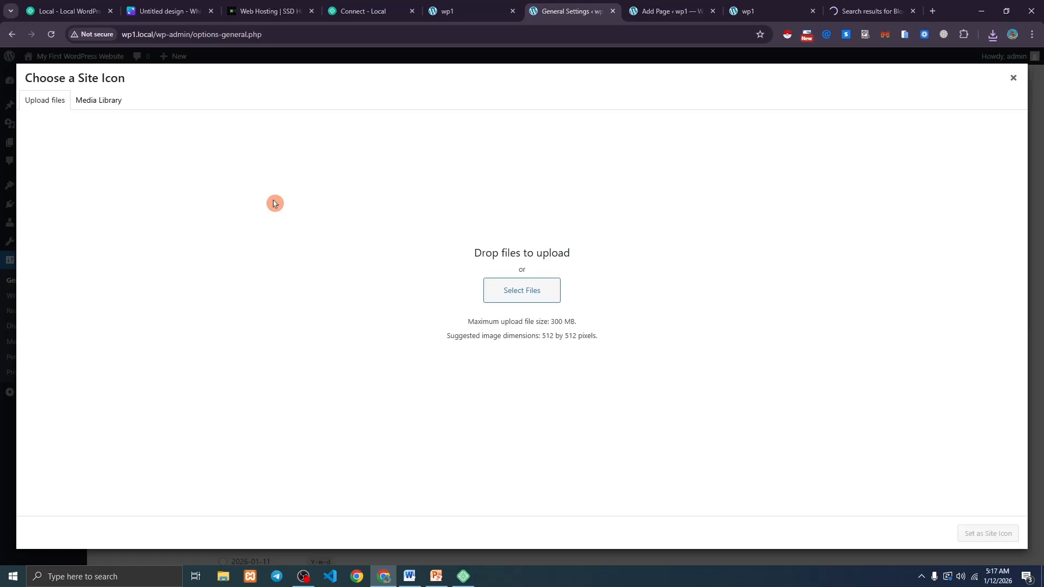
pyautogui.click(526, 291)
pyautogui.click(129, 106)
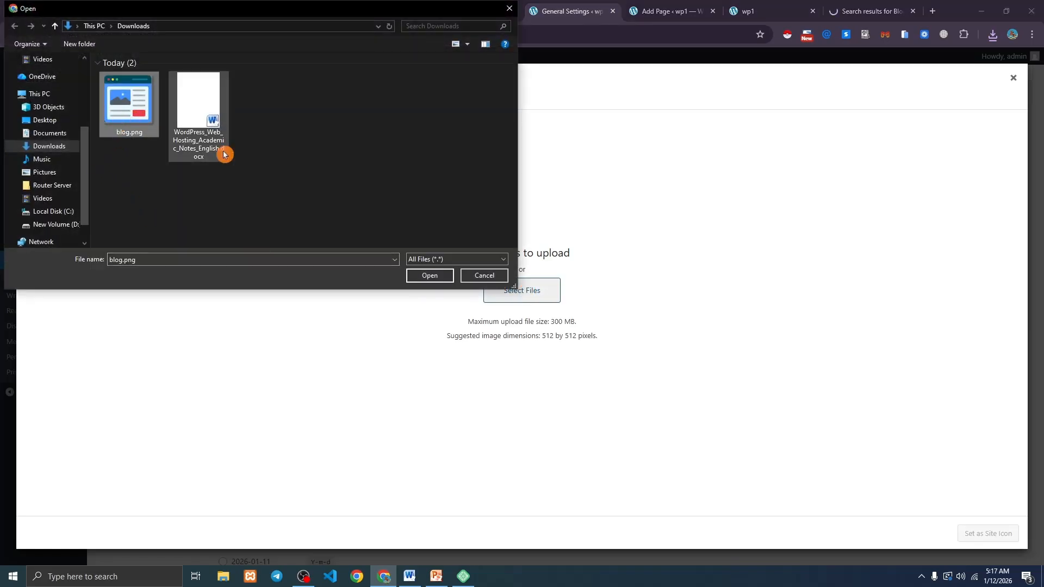
pyautogui.click(421, 276)
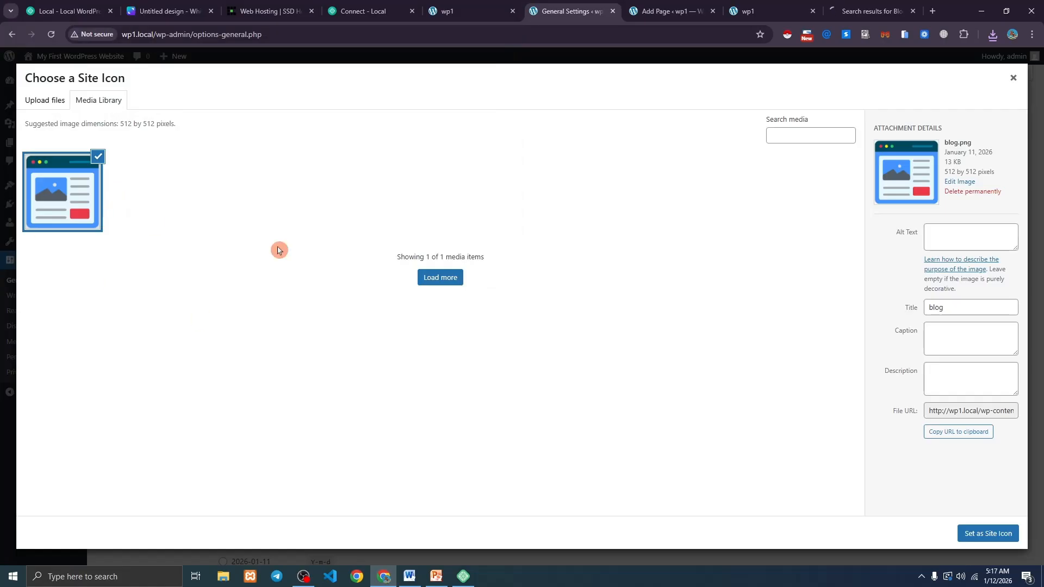
pyautogui.click(982, 534)
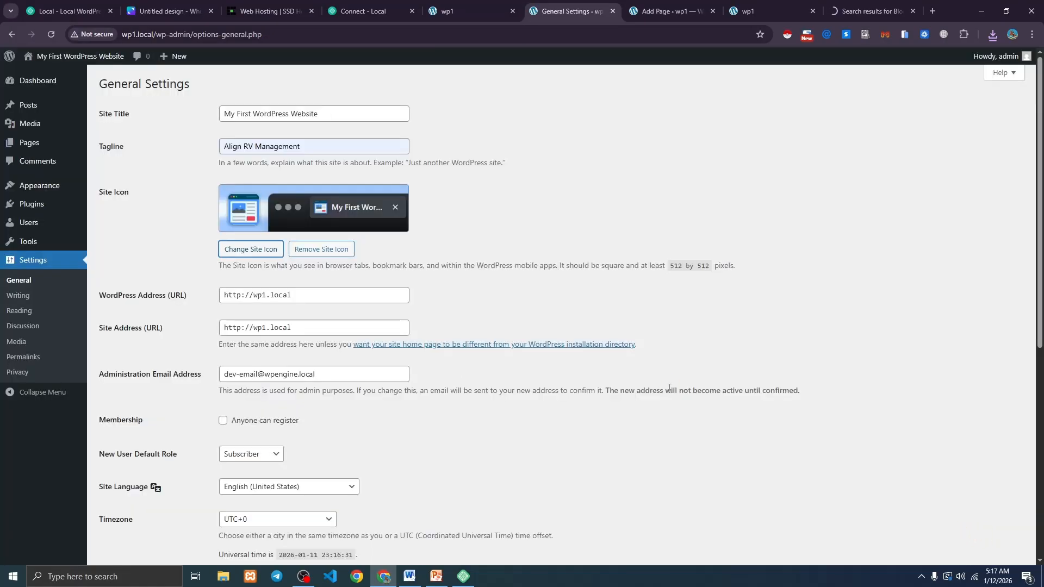
# Save the General Settings and reload the home page to see 'My First WordPress Website'.
pyautogui.scroll(-2, 206, 209)
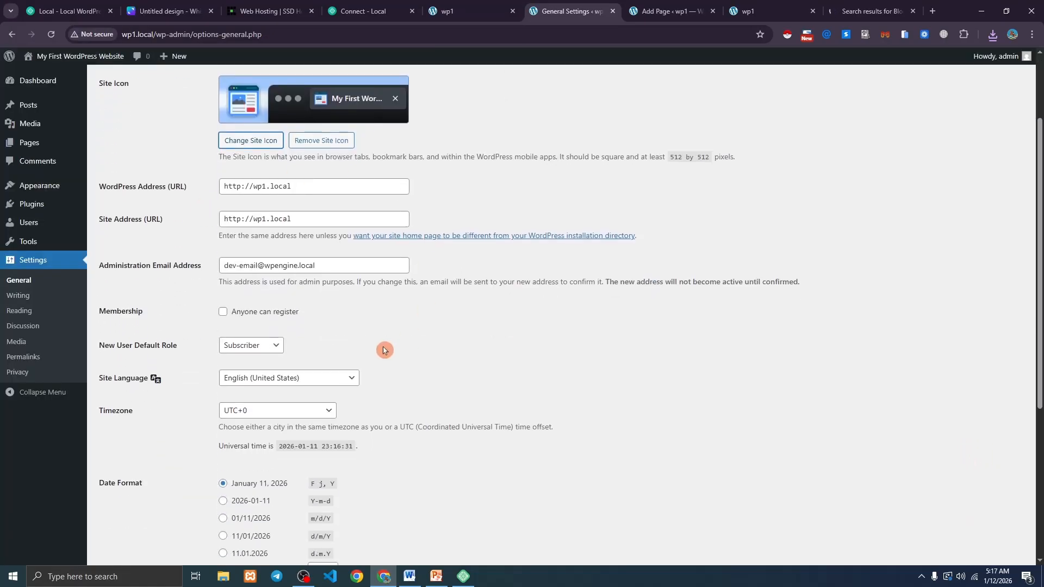
pyautogui.scroll(-5, 166, 231)
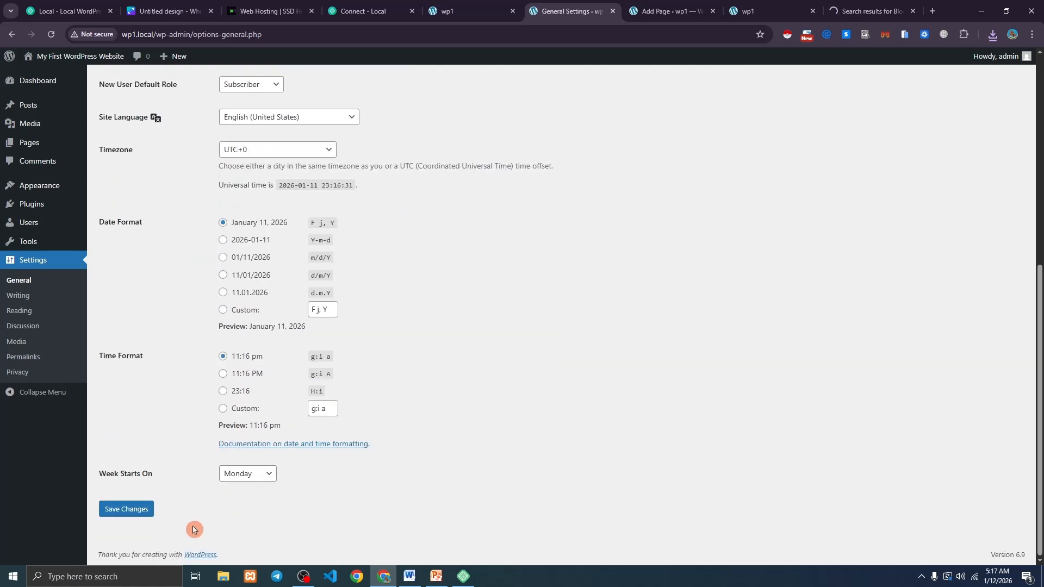
pyautogui.click(126, 507)
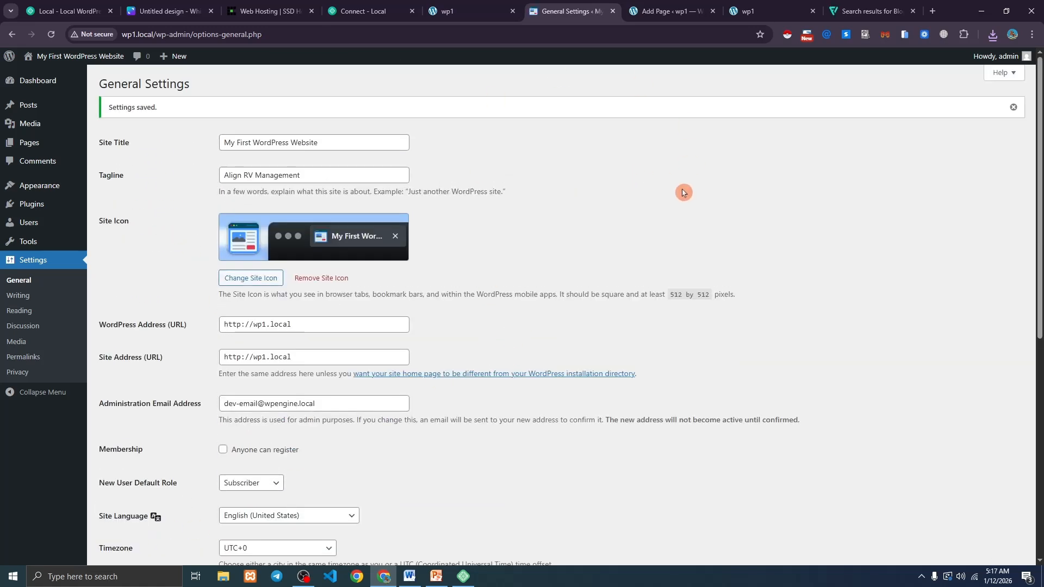
pyautogui.click(750, 12)
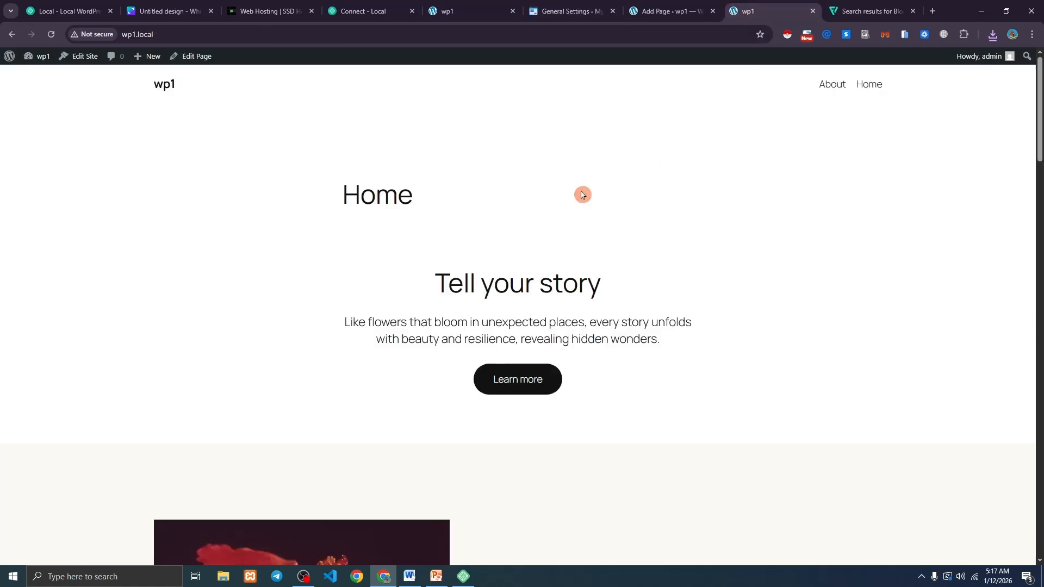
pyautogui.click(51, 34)
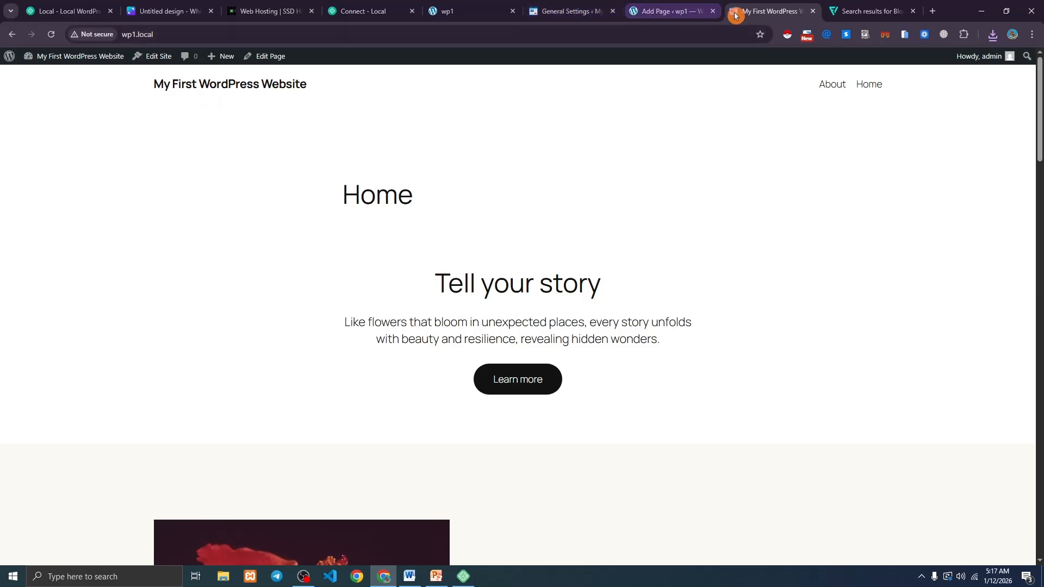
pyautogui.click(568, 10)
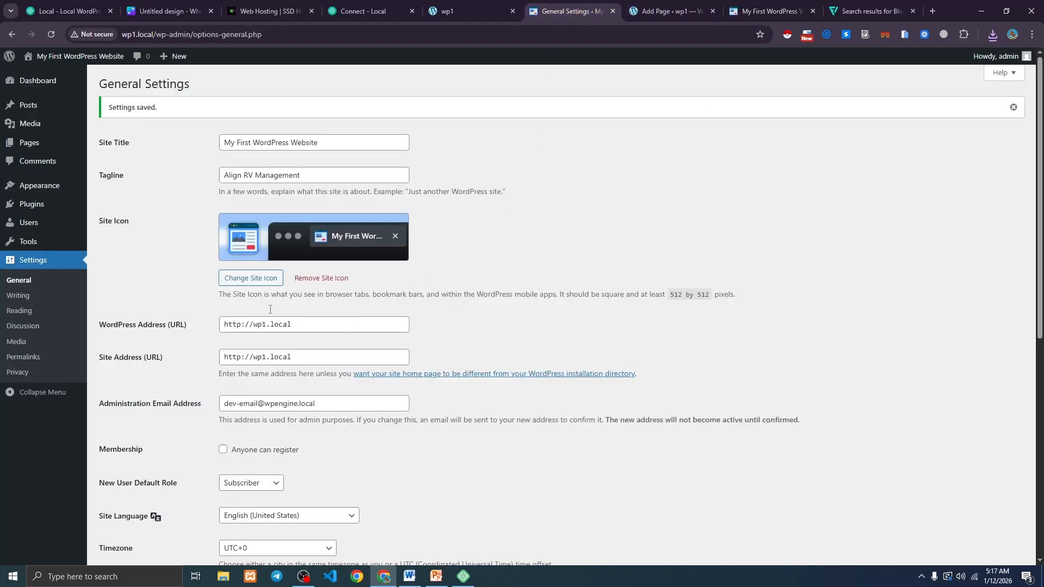
pyautogui.click(18, 296)
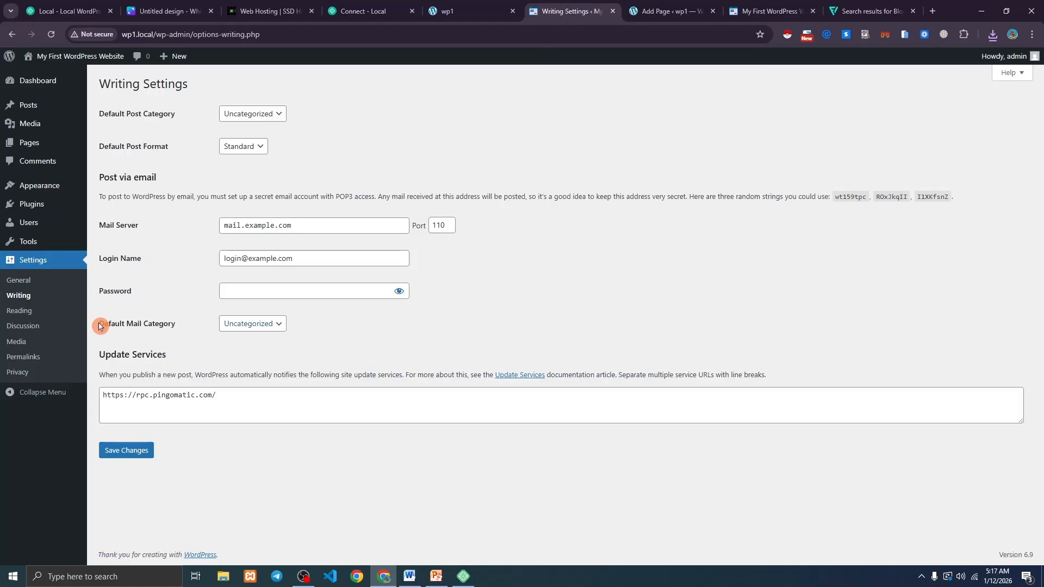
# Note the current Post name permalink option and the About page address ending in about/.
pyautogui.click(19, 311)
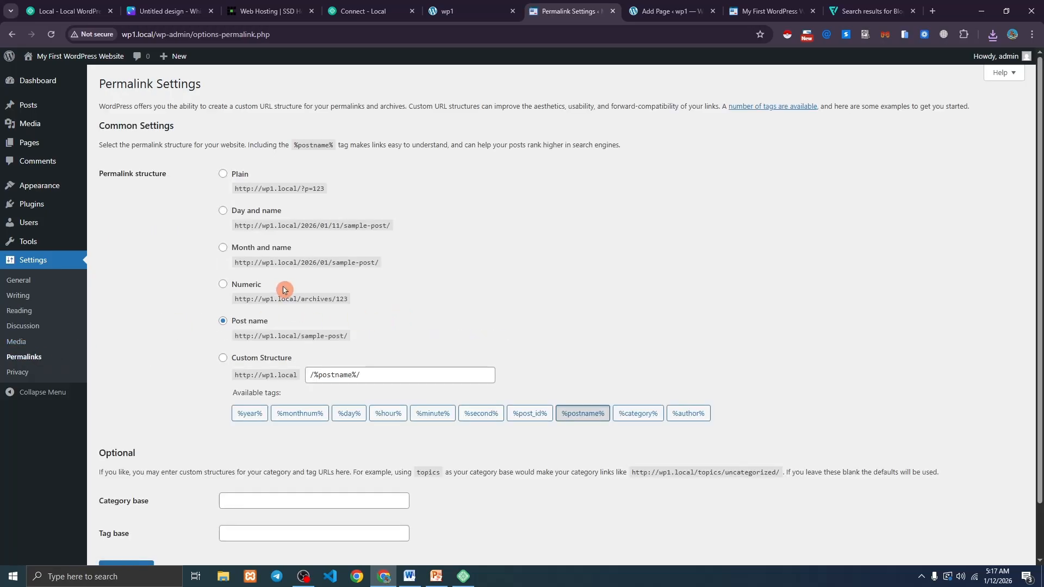
pyautogui.moveTo(271, 327); pyautogui.dragTo(246, 326)
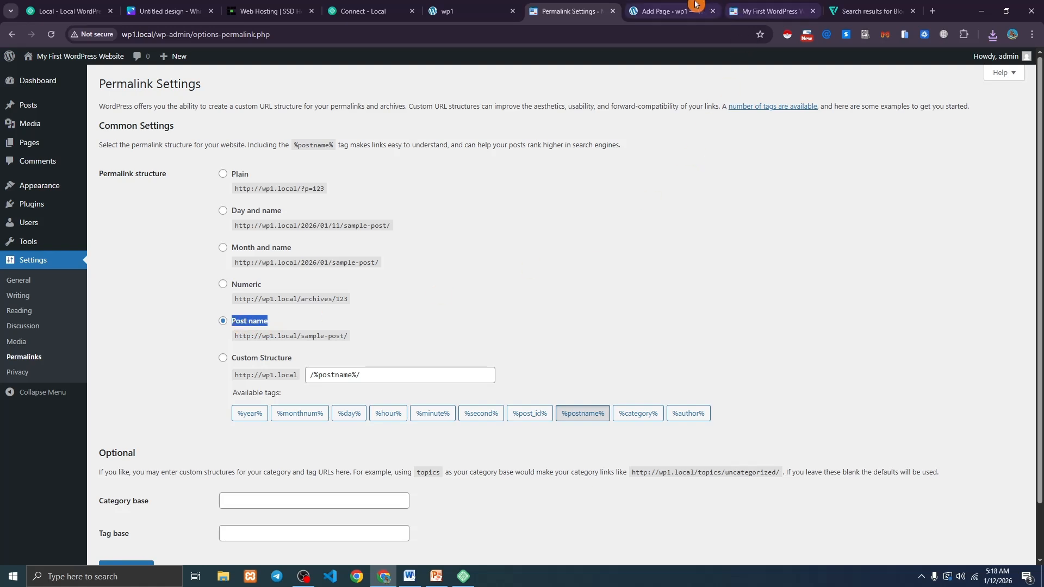
pyautogui.click(770, 11)
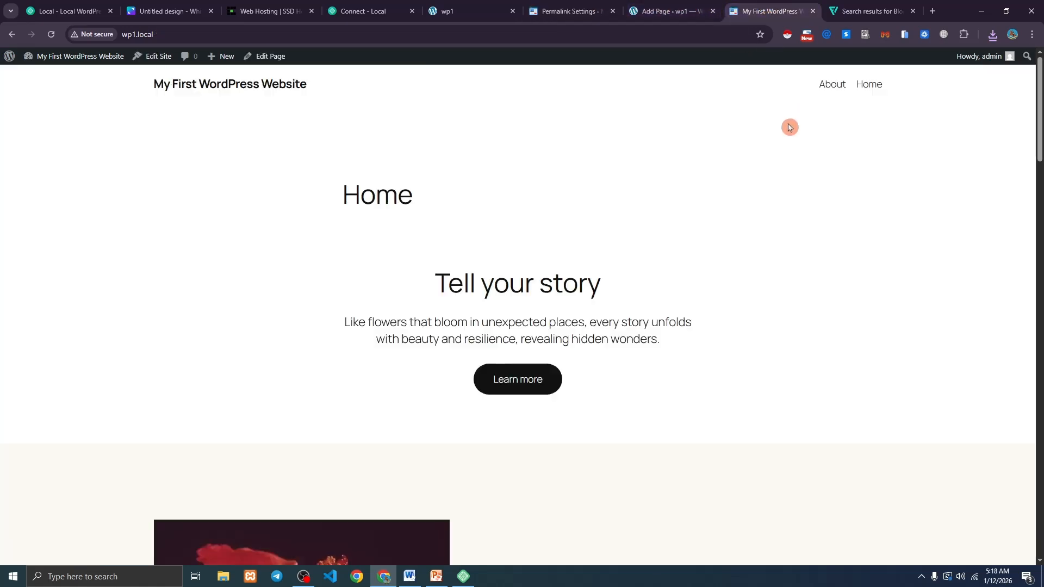
pyautogui.click(830, 88)
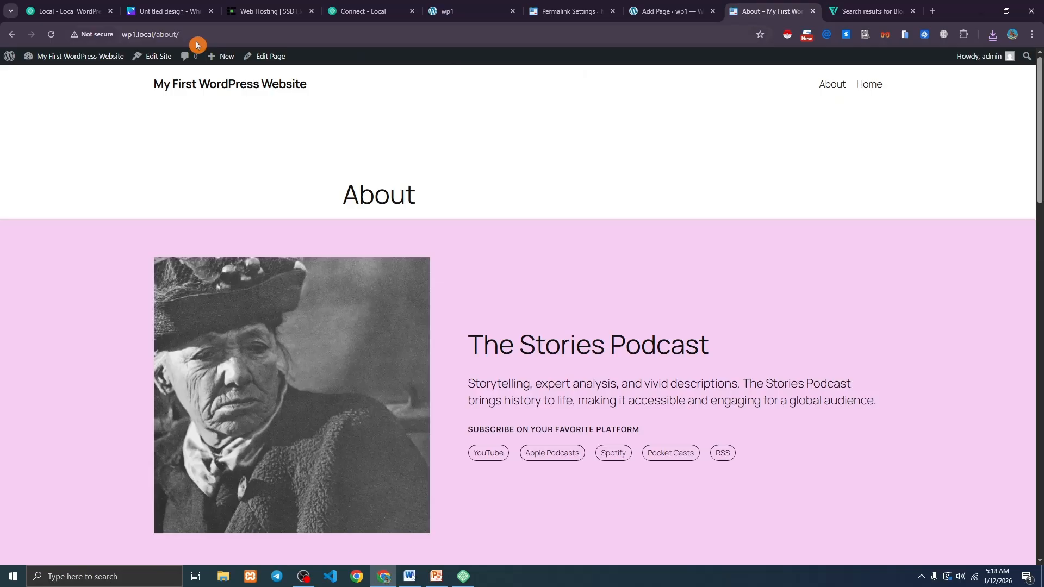
pyautogui.click(170, 35)
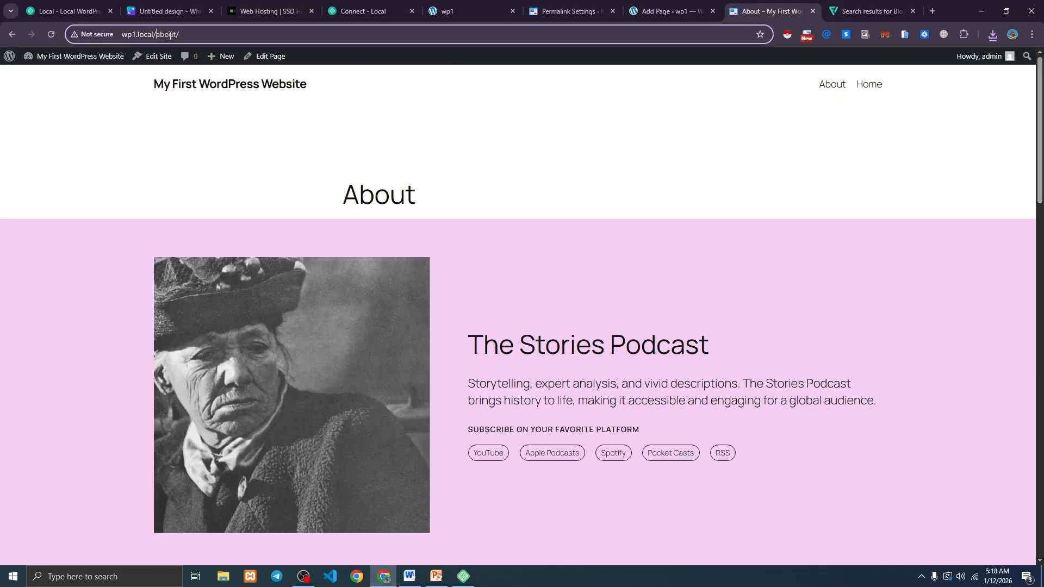
pyautogui.click(594, 10)
# Switch permalinks to Plain, save, and confirm the About page URL becomes ?page_id=13.
pyautogui.click(257, 328)
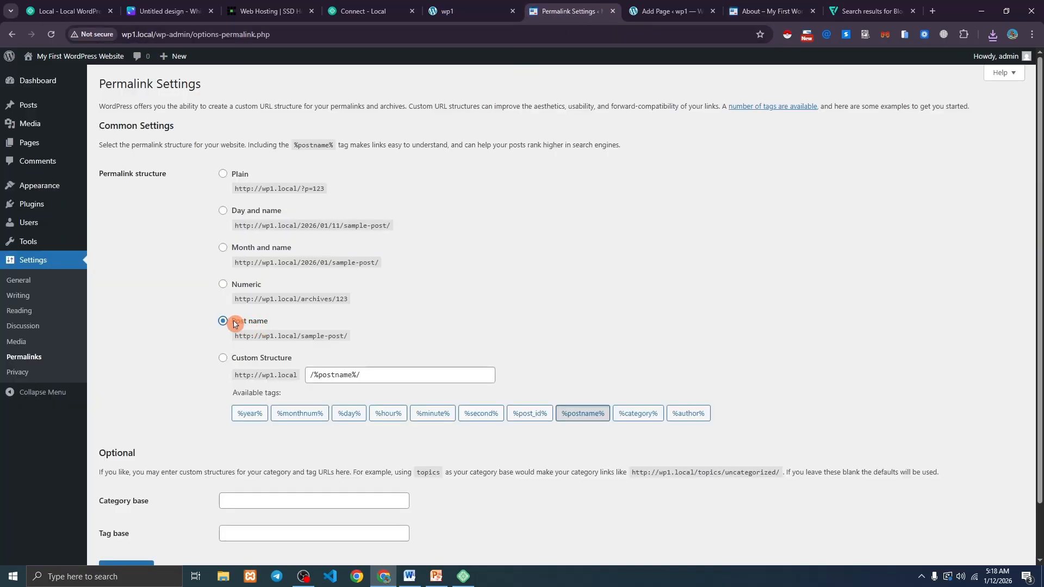
pyautogui.moveTo(234, 324); pyautogui.dragTo(278, 324)
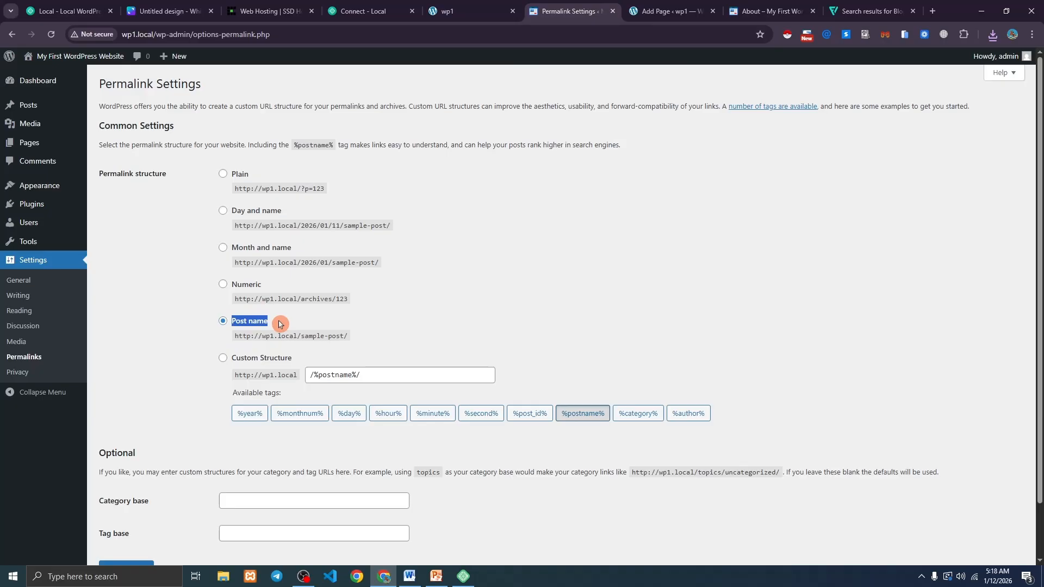
pyautogui.click(223, 175)
pyautogui.scroll(-3, 196, 332)
pyautogui.click(122, 506)
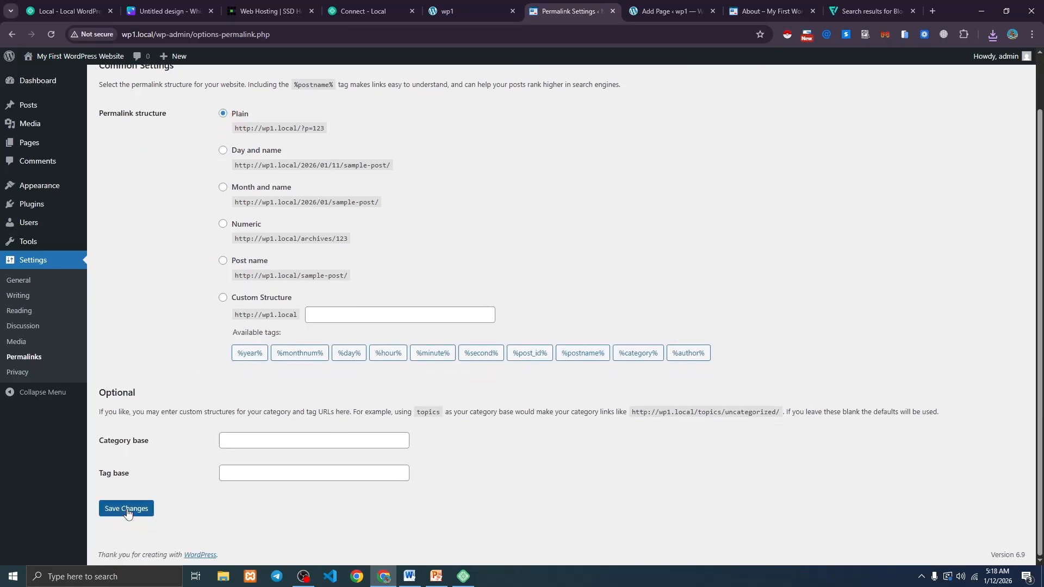
pyautogui.click(763, 11)
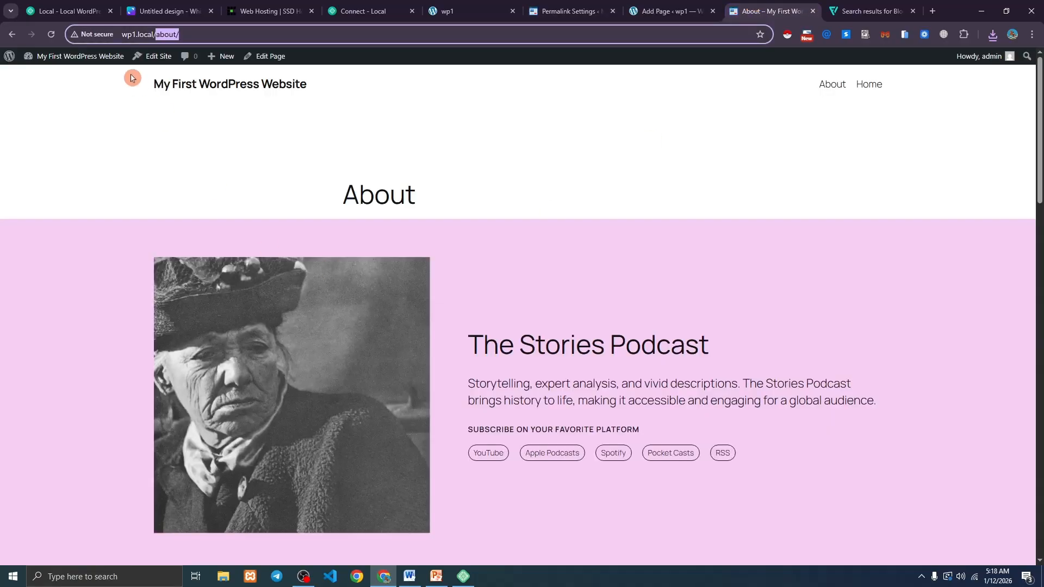
pyautogui.click(51, 35)
pyautogui.click(296, 89)
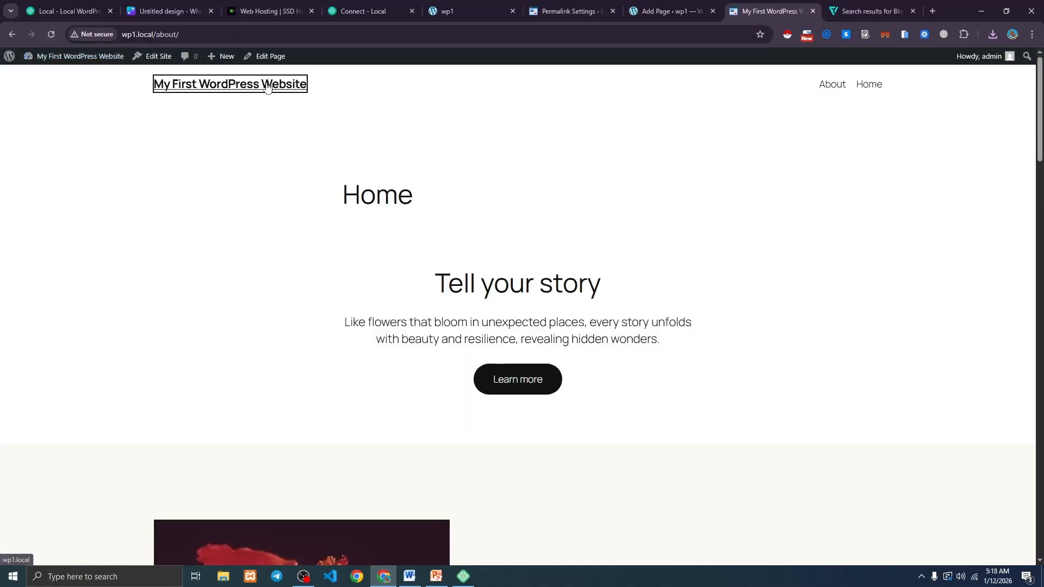
pyautogui.click(832, 84)
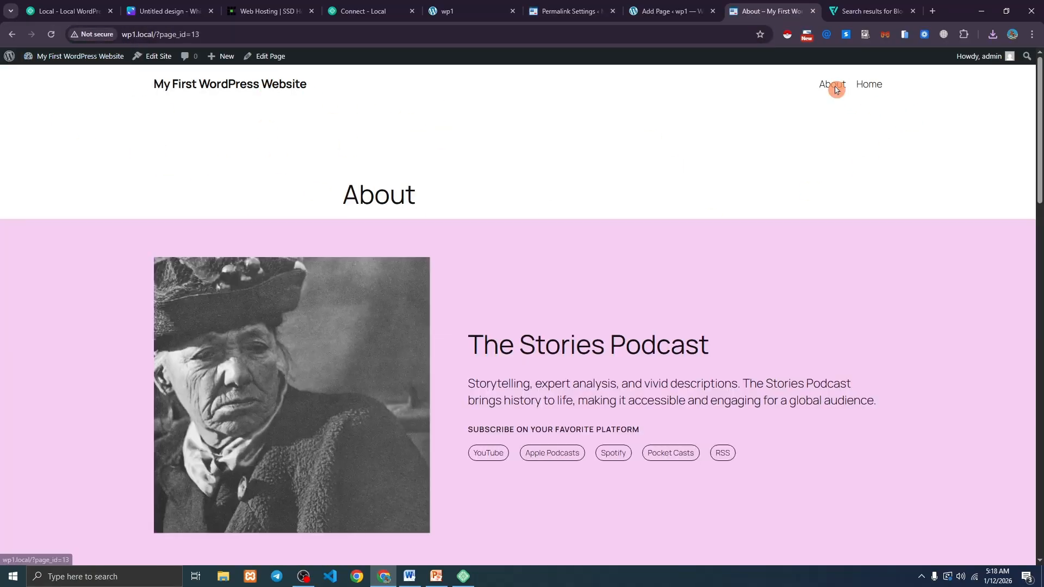
pyautogui.moveTo(156, 35); pyautogui.dragTo(212, 30)
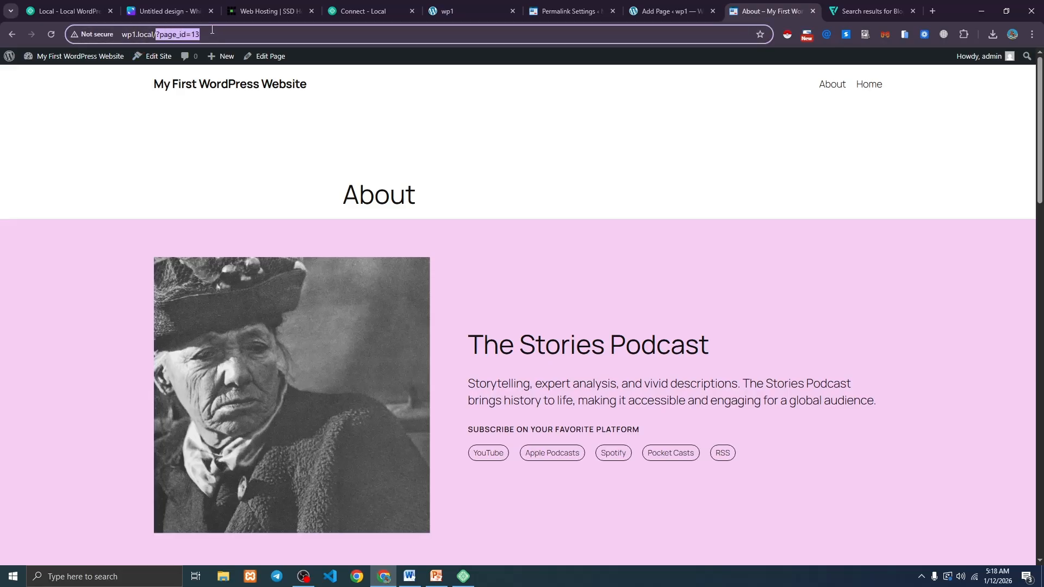
# Restore the Post name permalink structure, save, and verify About loads at wp1.local/about/.
pyautogui.click(593, 6)
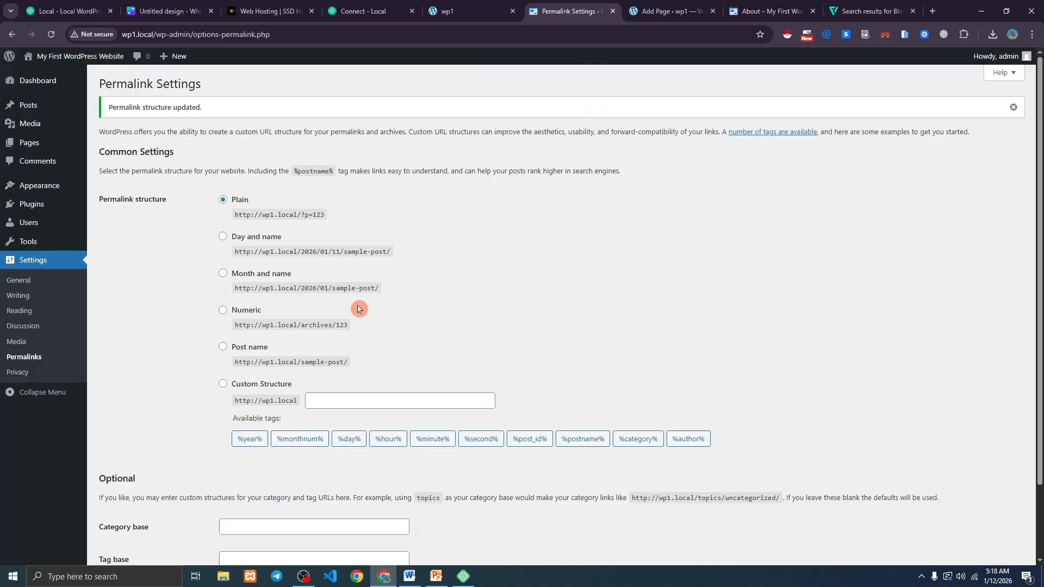
pyautogui.click(223, 347)
pyautogui.scroll(-2, 220, 346)
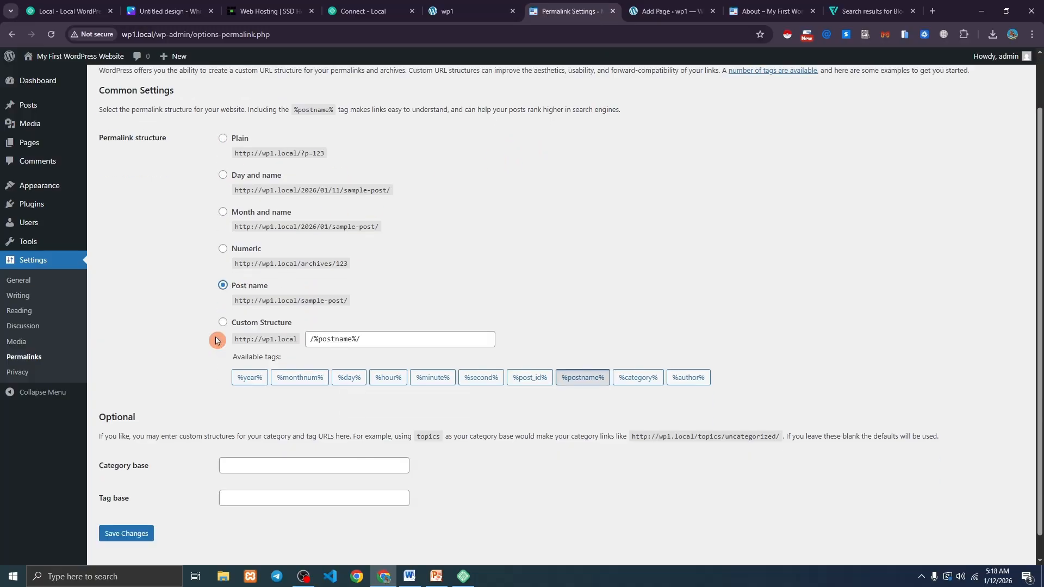
pyautogui.click(139, 513)
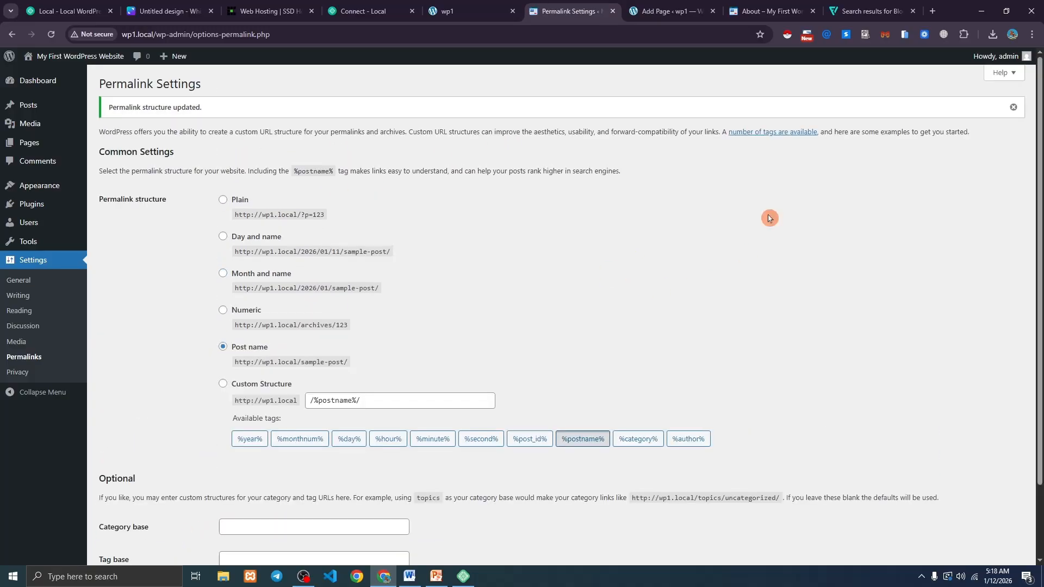
pyautogui.click(759, 4)
pyautogui.click(51, 34)
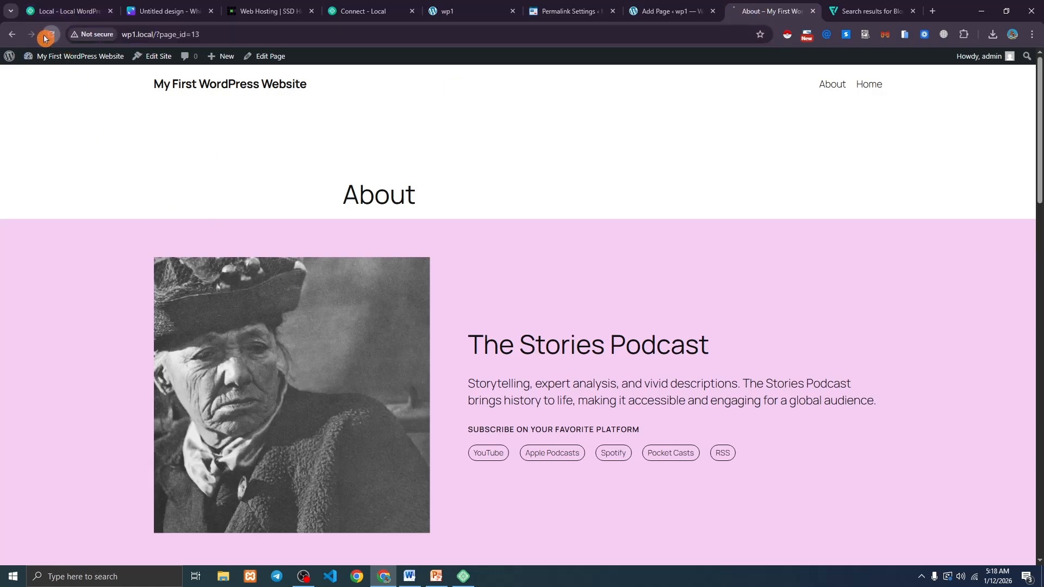
pyautogui.click(157, 33)
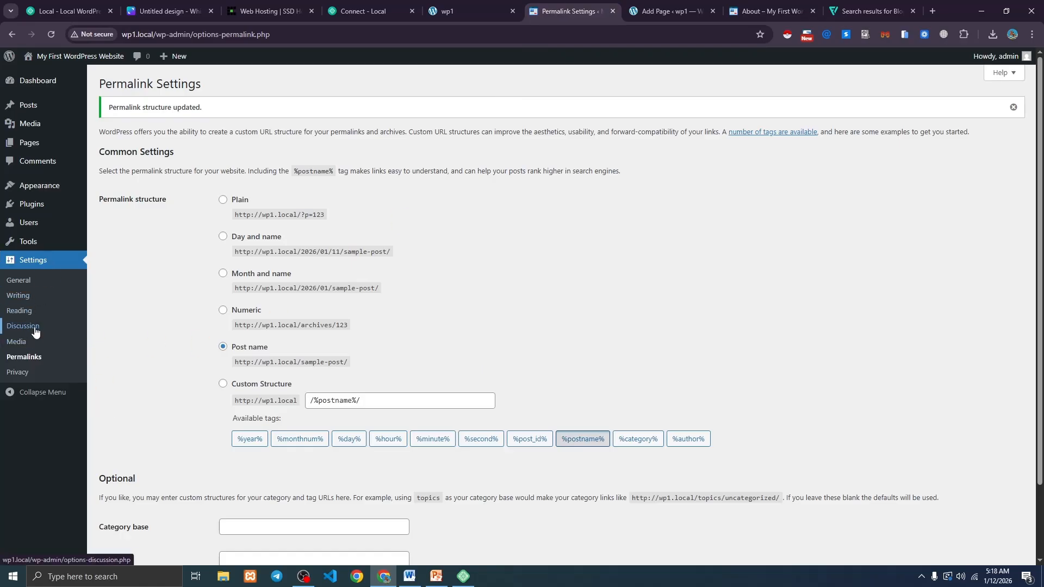
pyautogui.click(34, 392)
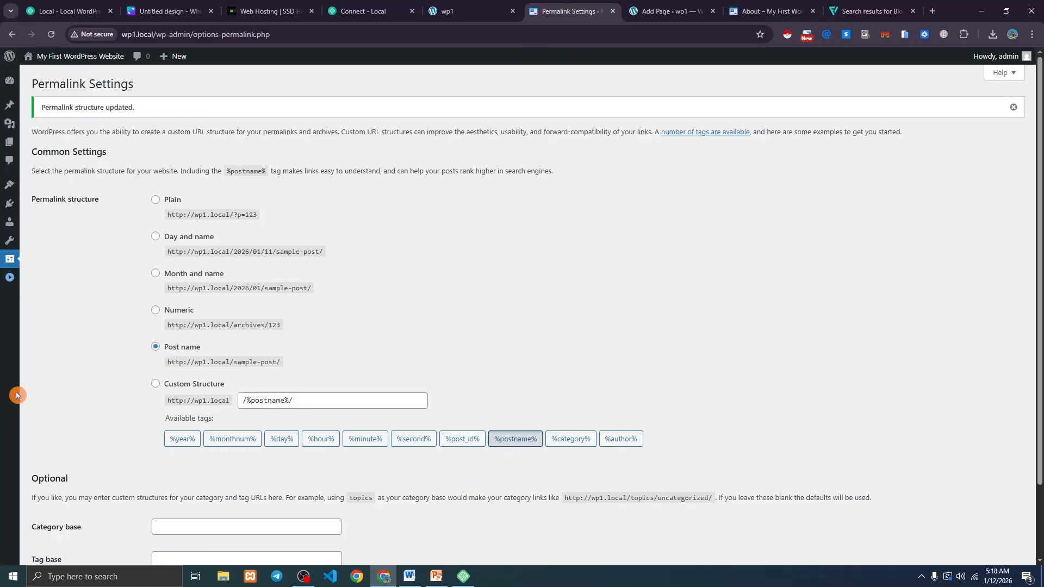
# Delete the Twenty Twenty-Four and Twenty Twenty-Three themes from Appearance > Themes, confirming each.
pyautogui.click(7, 278)
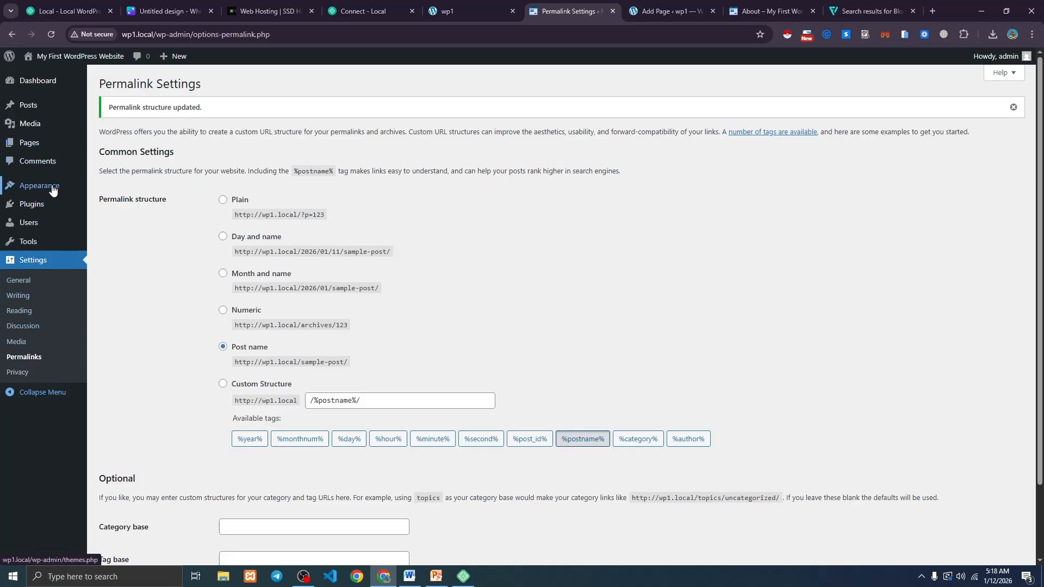
pyautogui.moveTo(55, 190)
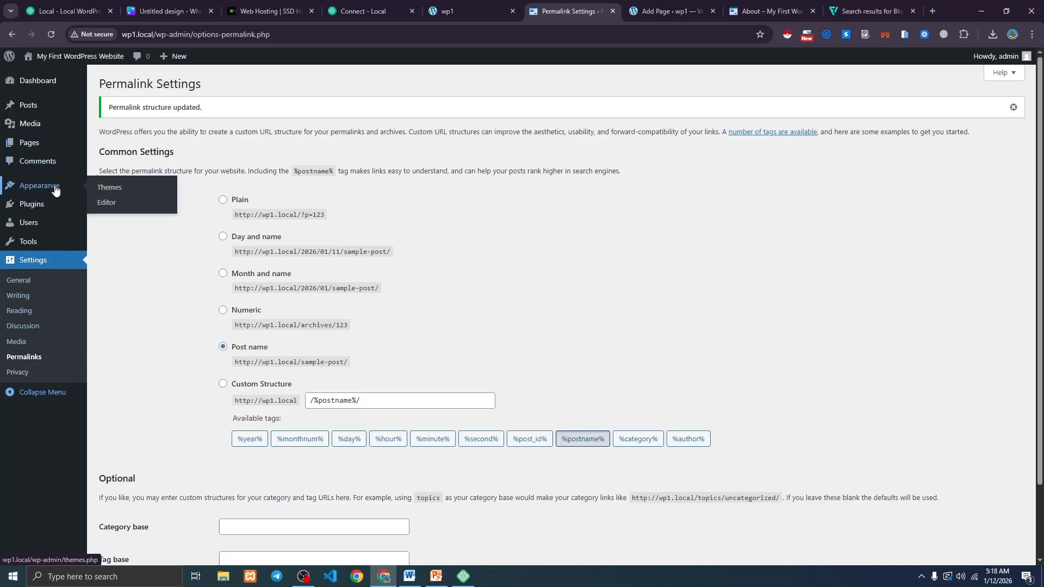
pyautogui.click(127, 190)
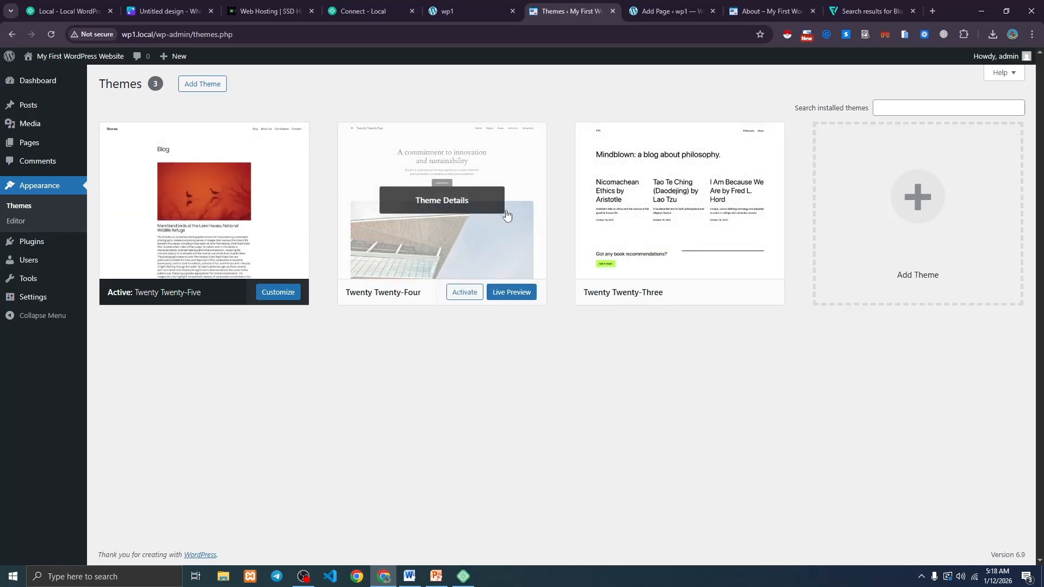
pyautogui.click(445, 205)
pyautogui.click(612, 536)
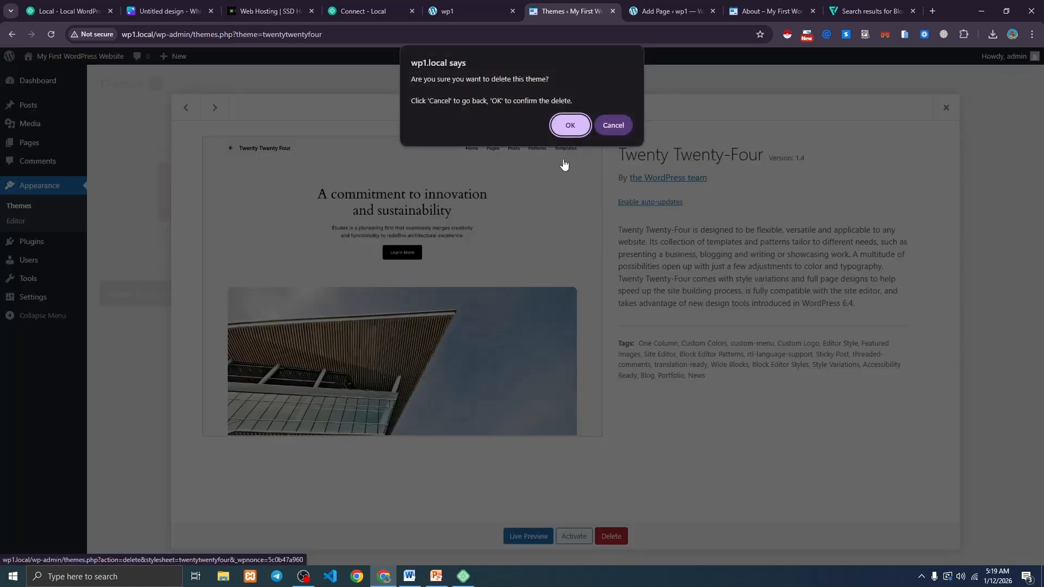
pyautogui.click(568, 122)
pyautogui.click(457, 205)
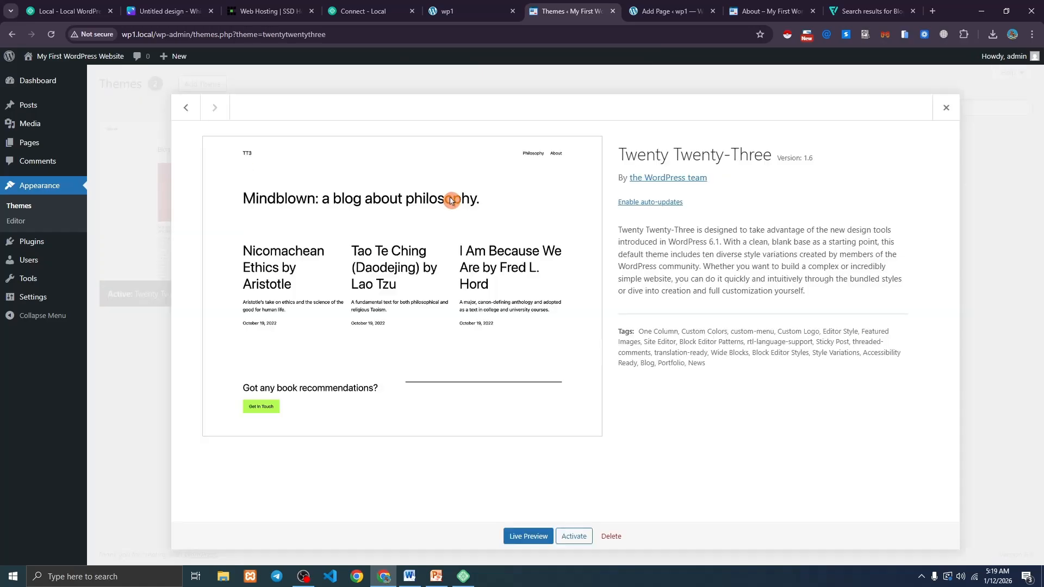
pyautogui.click(611, 536)
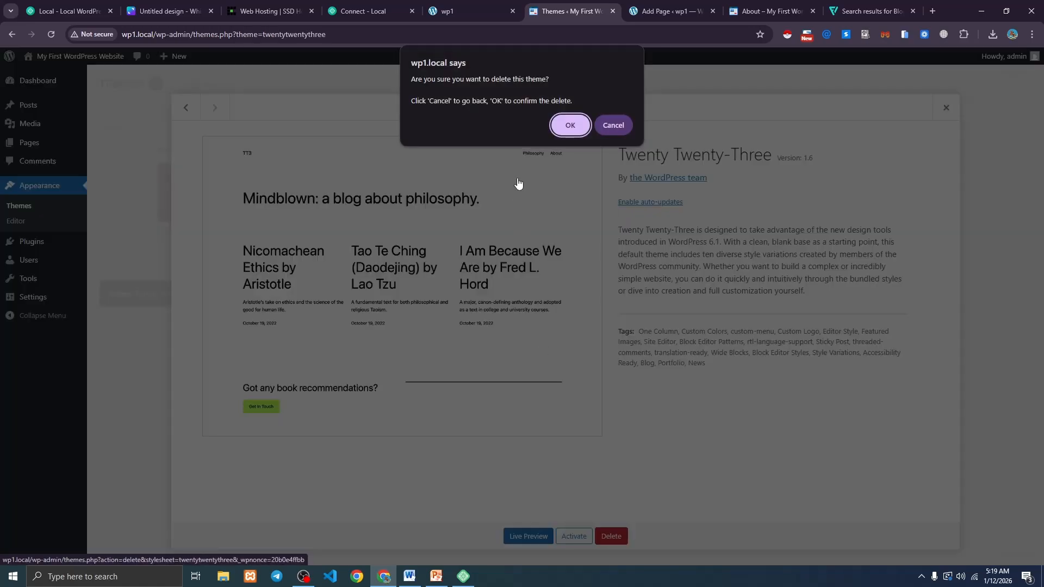
pyautogui.click(569, 123)
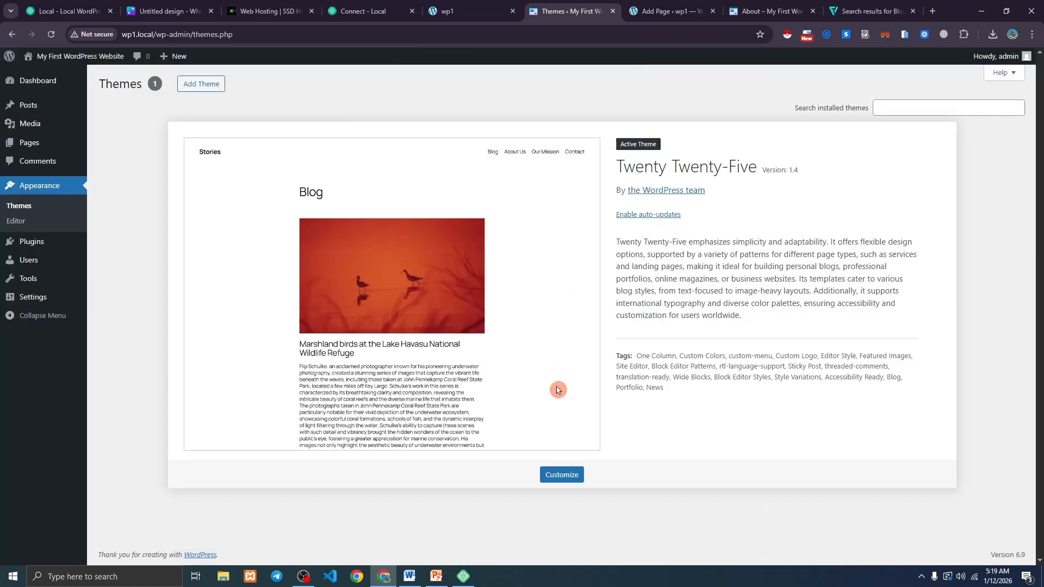
pyautogui.click(196, 89)
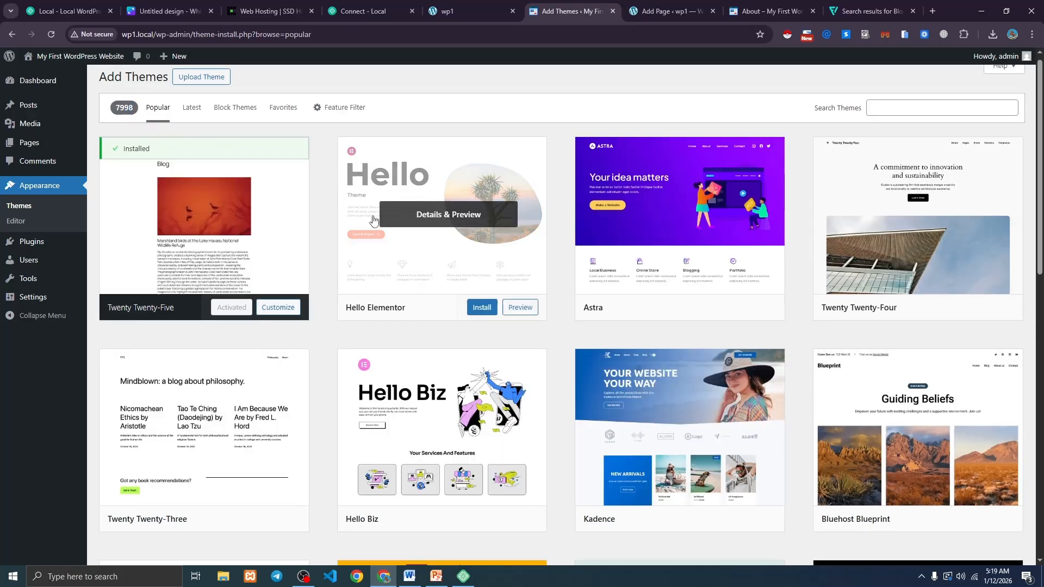
# Scroll through the theme directory listings on Add Themes.
pyautogui.scroll(-5, 358, 219)
pyautogui.scroll(-15, 359, 219)
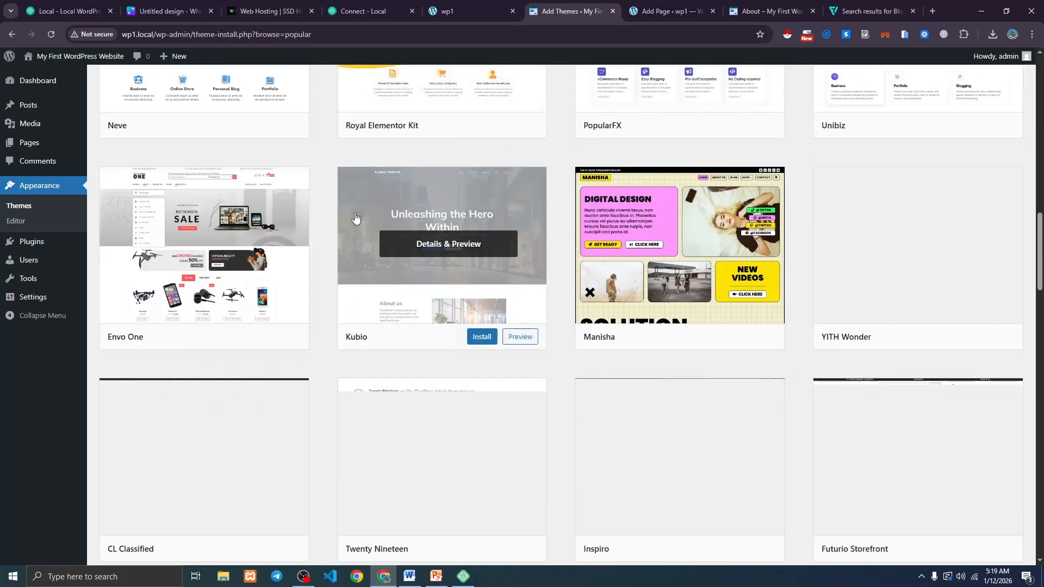
pyautogui.scroll(-4, 354, 217)
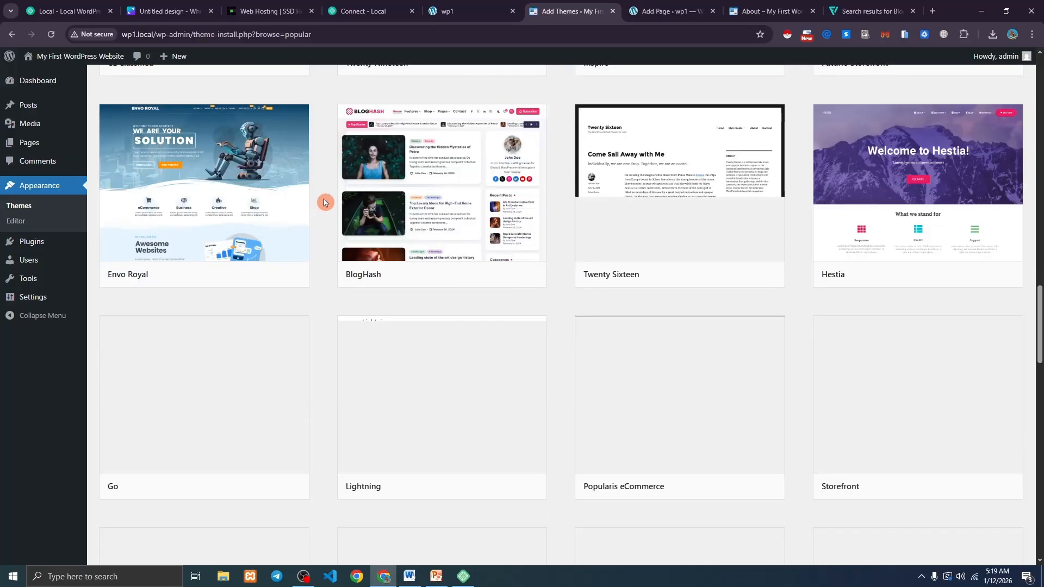
pyautogui.scroll(9, 326, 205)
pyautogui.scroll(17, 325, 204)
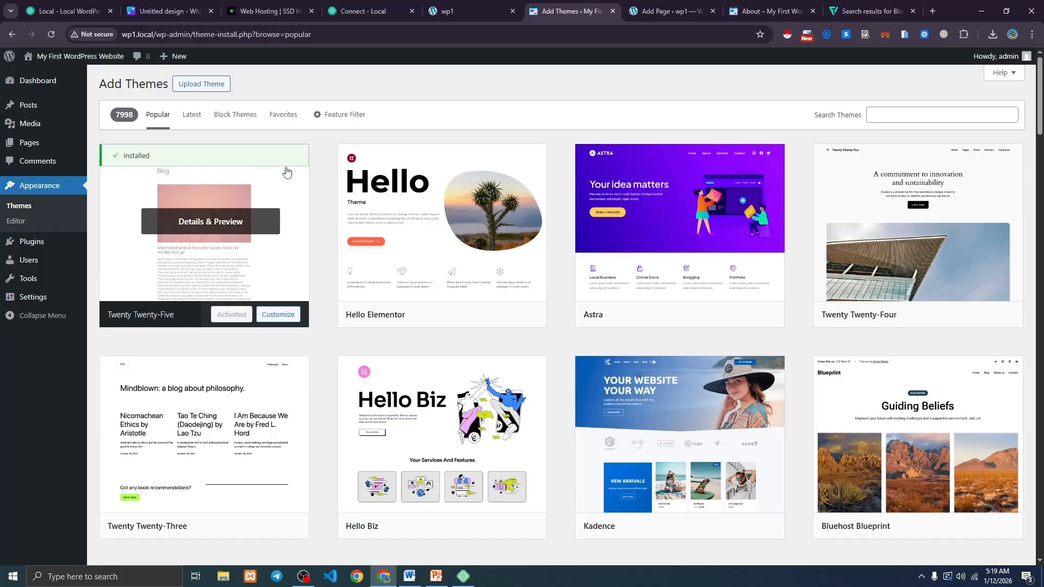
# Check the empty Installed Plugins list and browse the featured plugins on Add Plugins.
pyautogui.moveTo(27, 245)
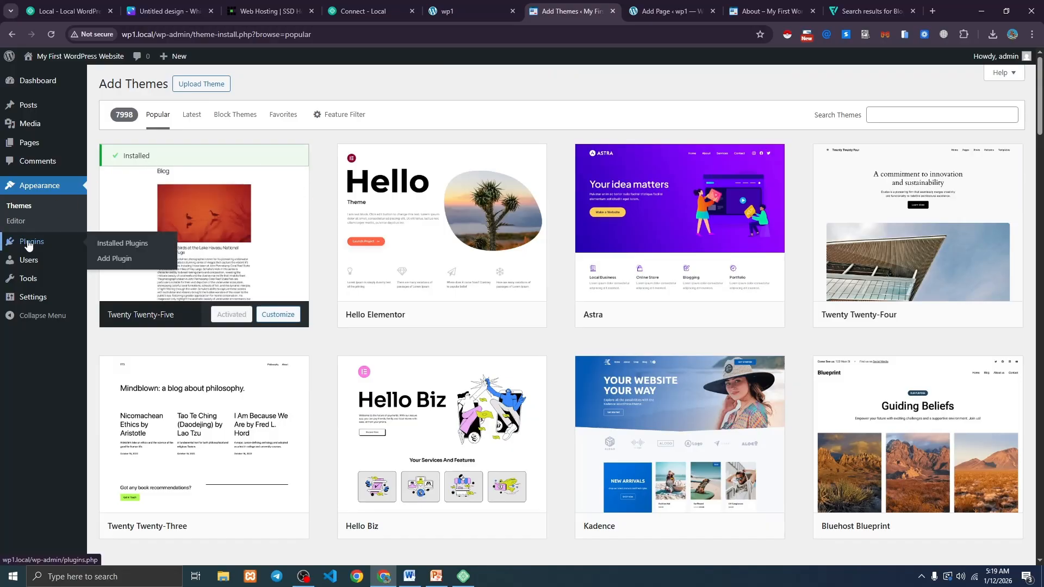
pyautogui.click(109, 243)
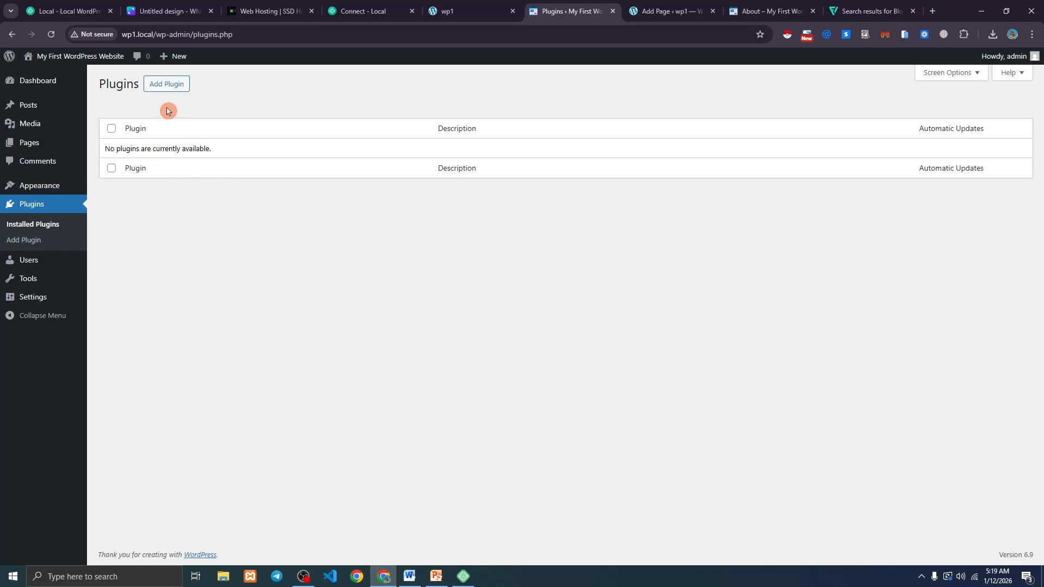
pyautogui.click(163, 85)
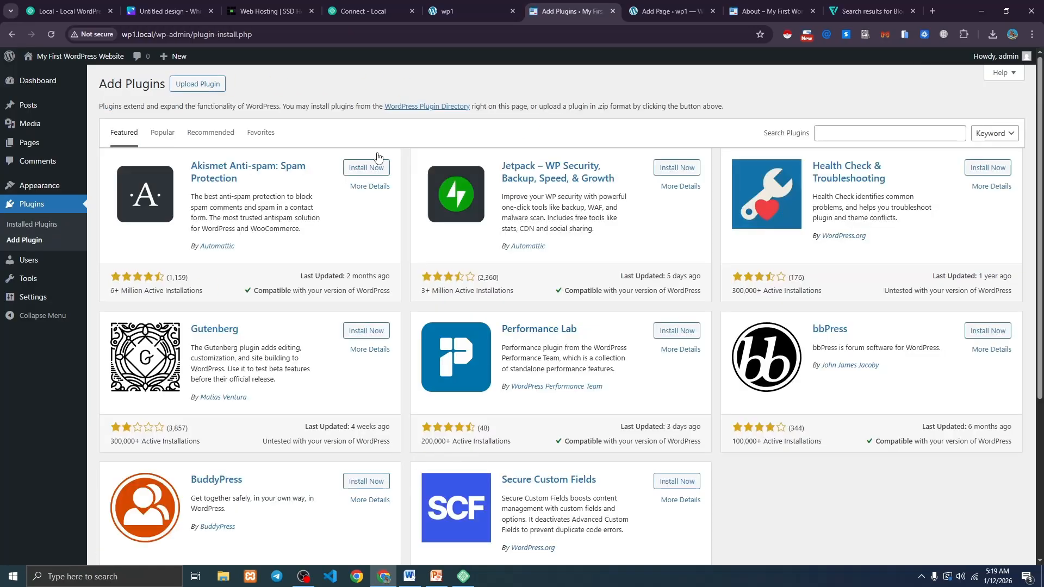
pyautogui.scroll(-5, 418, 175)
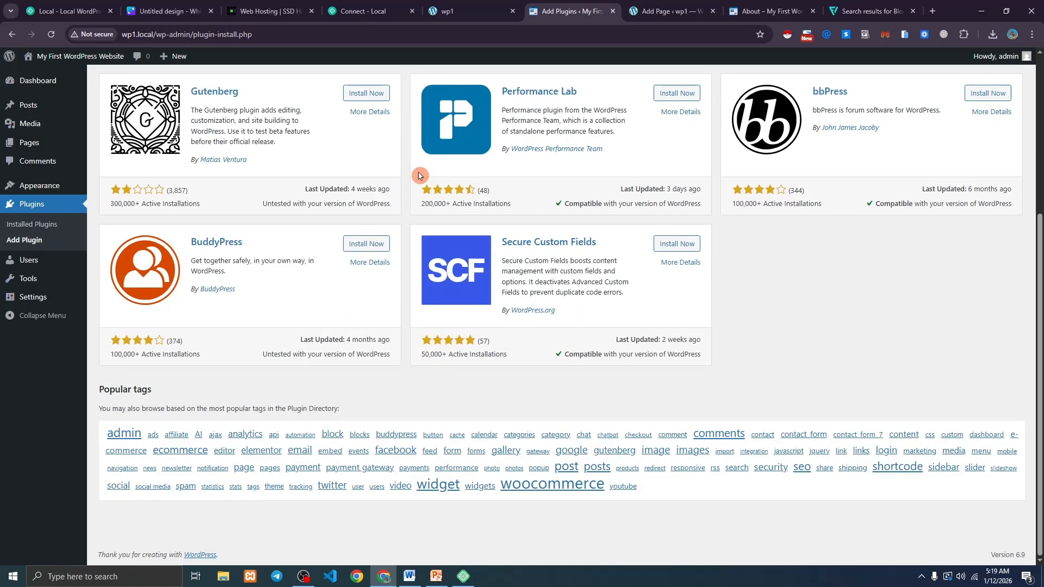
pyautogui.scroll(5, 418, 175)
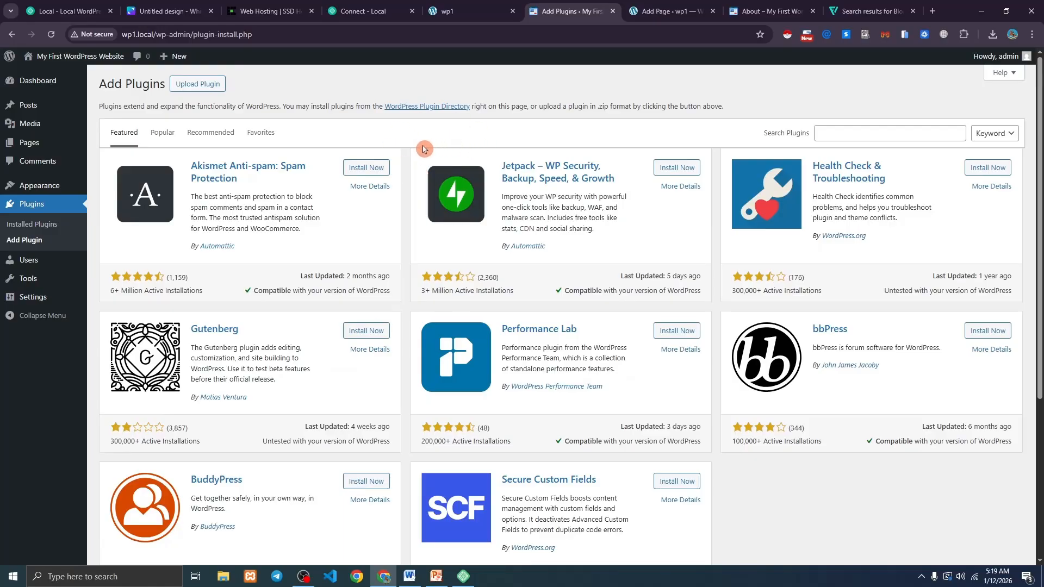
# Go to All Users, start a new user with Add User, and look over the Role options.
pyautogui.moveTo(55, 266)
pyautogui.click(122, 265)
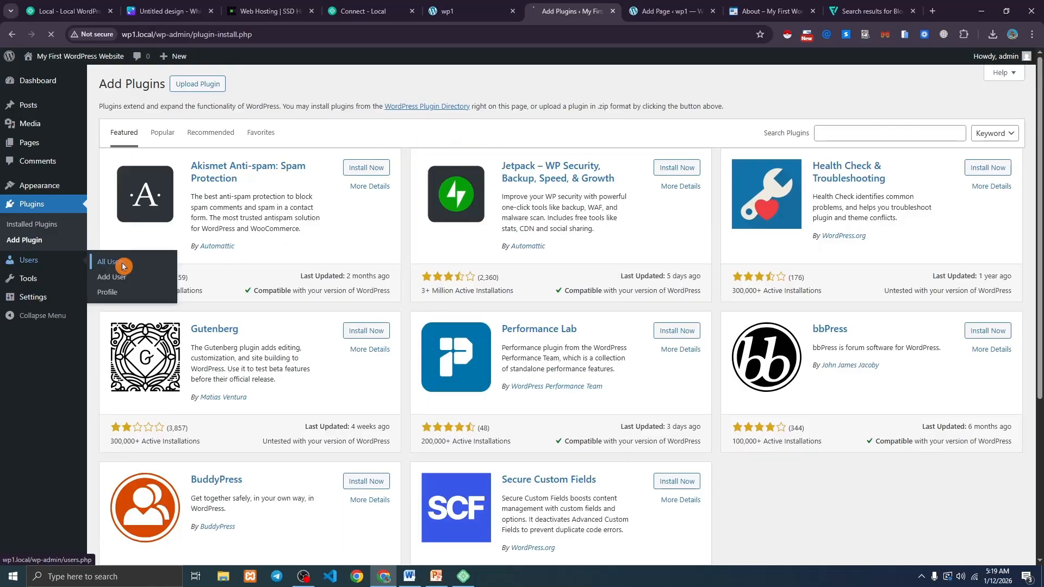
pyautogui.moveTo(166, 175); pyautogui.dragTo(143, 176)
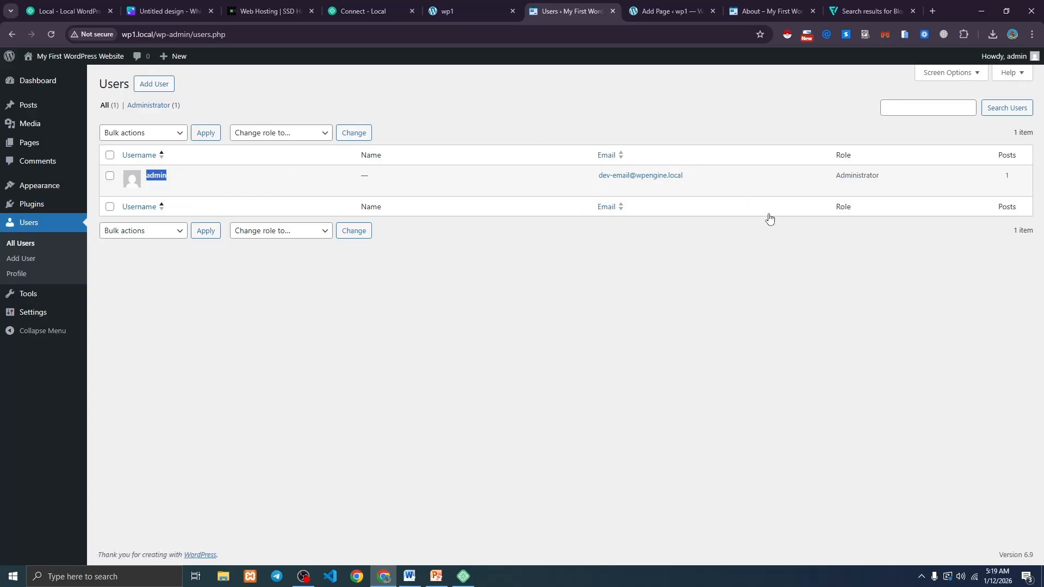
pyautogui.click(164, 86)
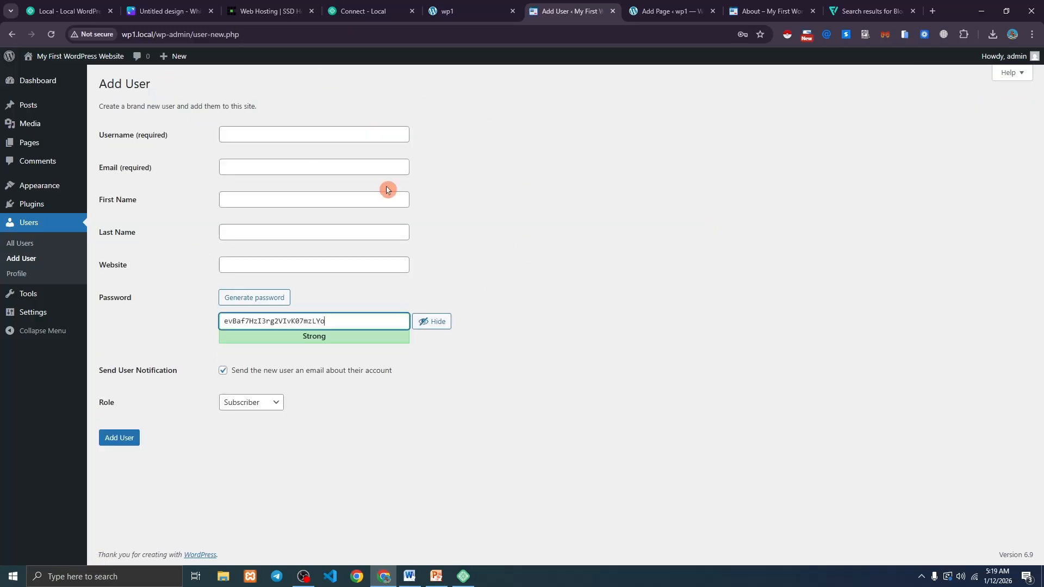
pyautogui.doubleClick(106, 403)
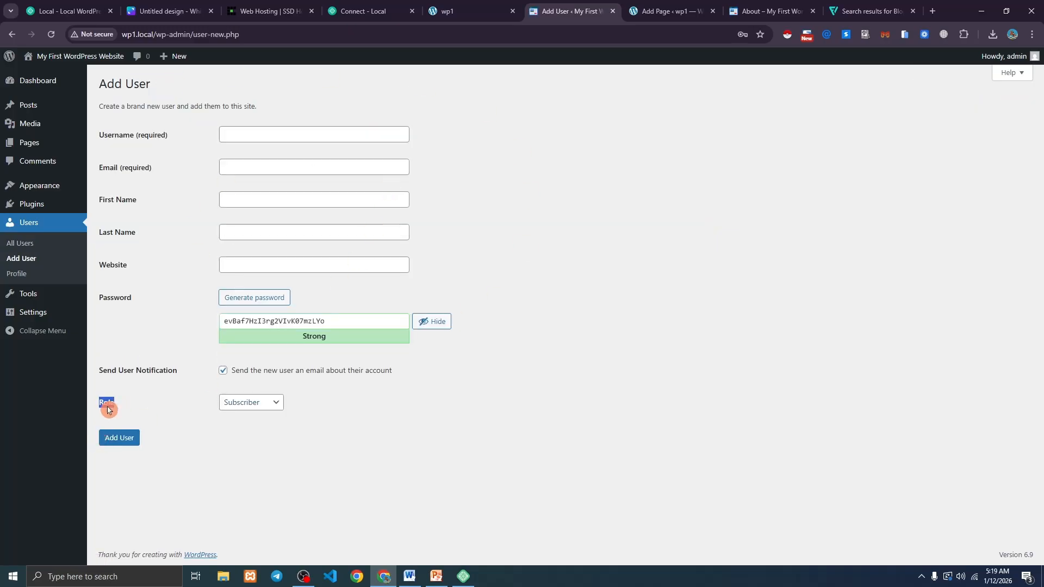
pyautogui.click(251, 405)
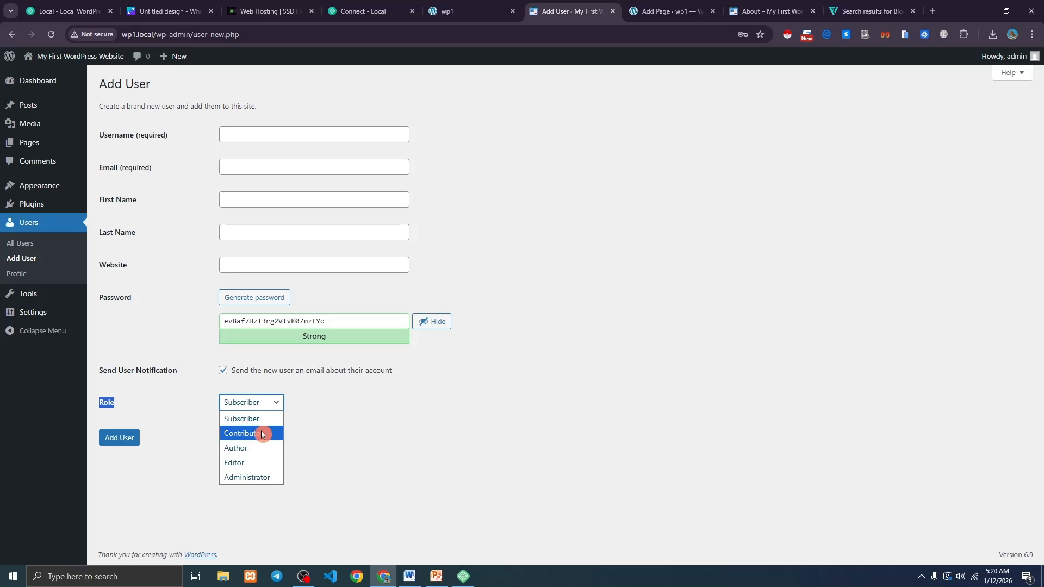
pyautogui.click(330, 431)
pyautogui.click(330, 432)
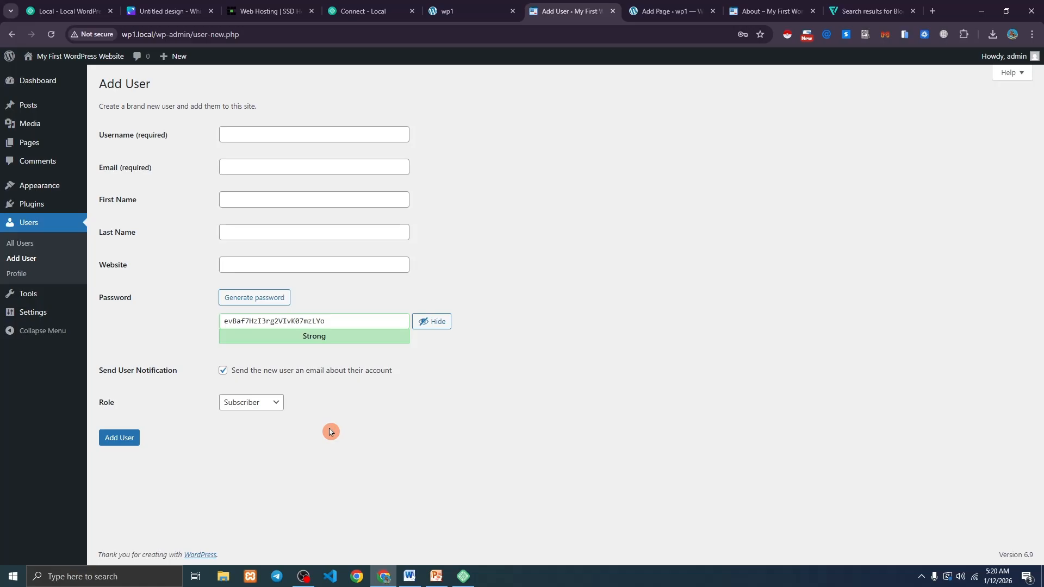
pyautogui.click(270, 405)
# Step through the username, email, name and website fields, then set the role to Administrator.
pyautogui.click(241, 136)
pyautogui.click(225, 167)
pyautogui.click(226, 201)
pyautogui.click(229, 232)
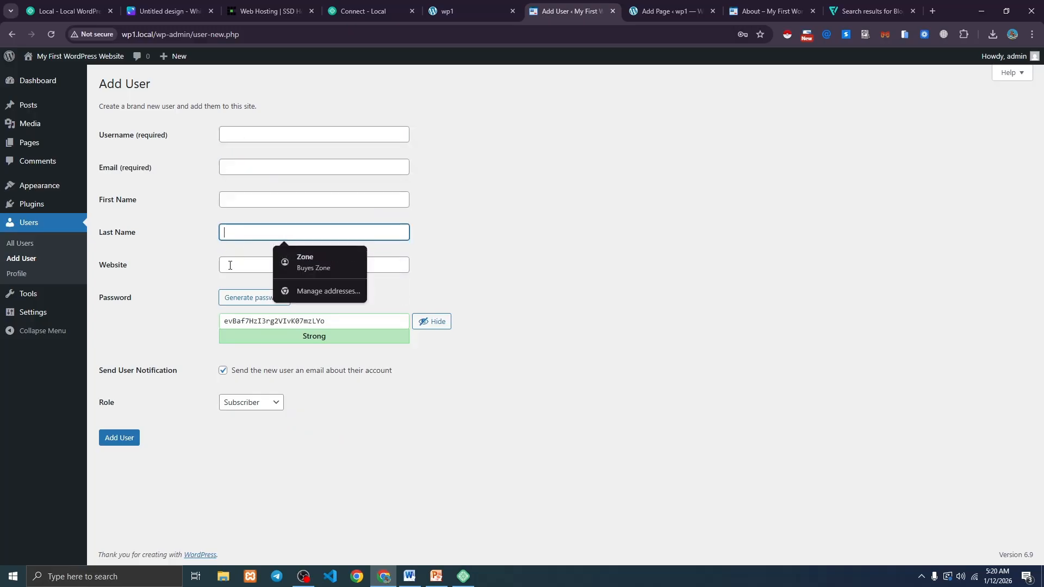
pyautogui.click(228, 265)
pyautogui.click(197, 264)
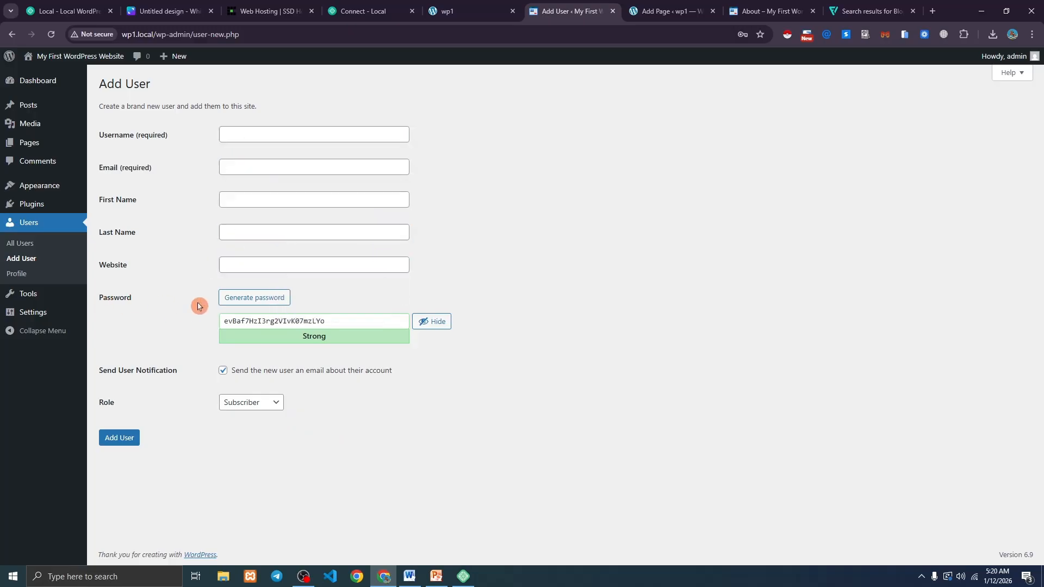
pyautogui.click(280, 400)
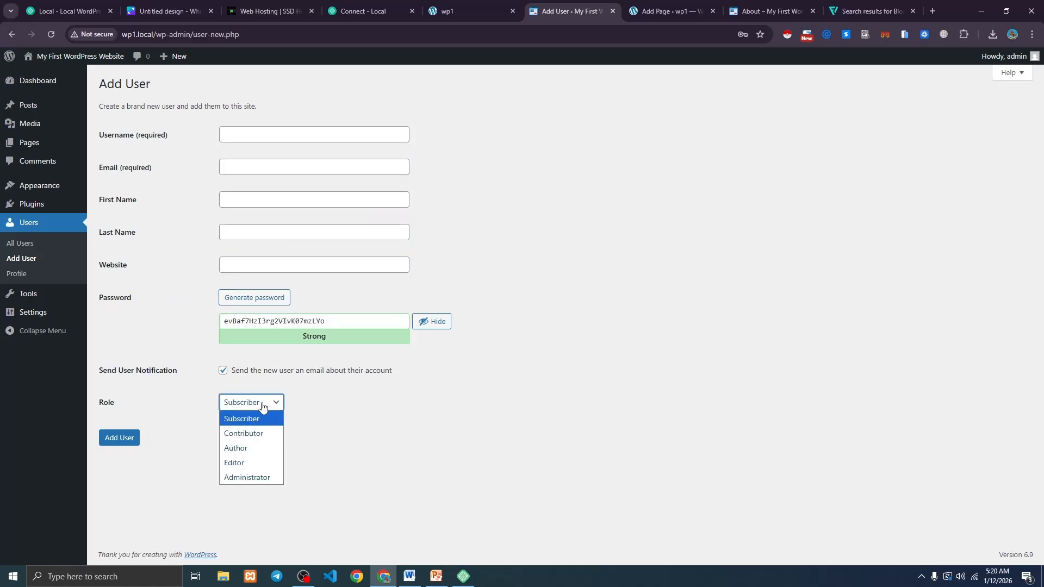
pyautogui.click(253, 478)
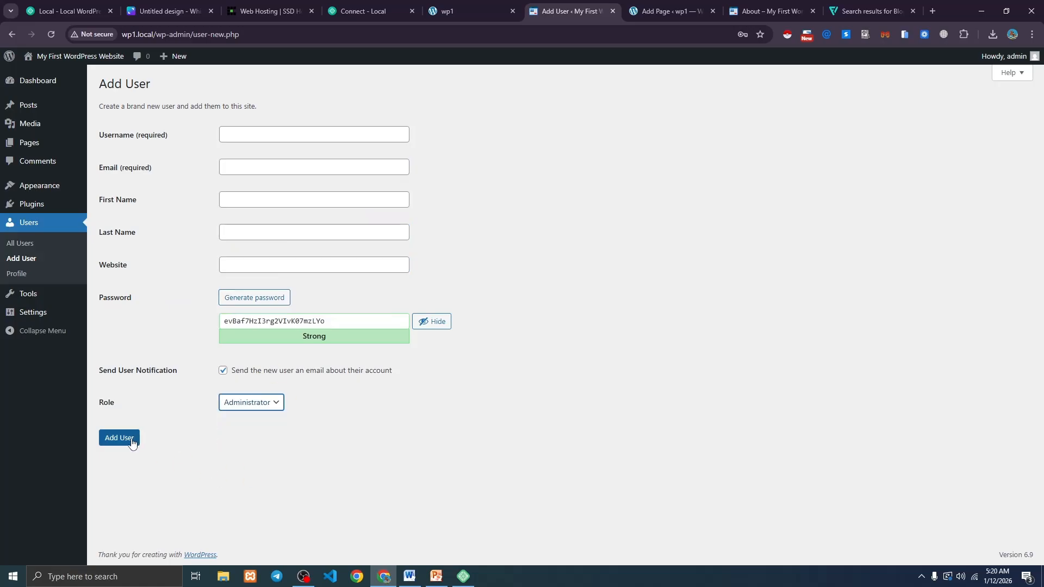
pyautogui.click(166, 438)
pyautogui.moveTo(43, 296)
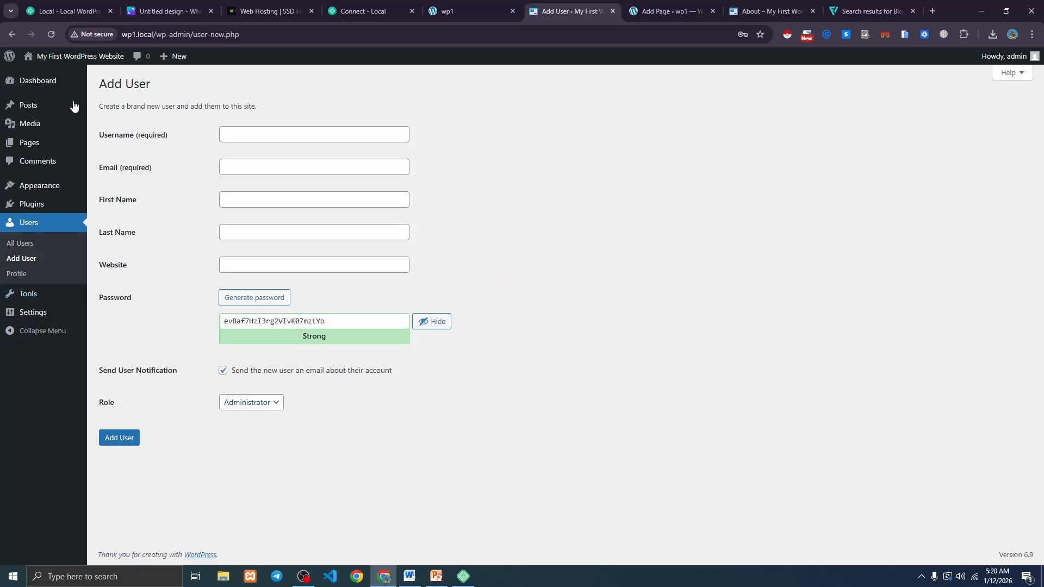
# Leave the unsaved Add User form and return to the Dashboard home.
pyautogui.moveTo(47, 83)
pyautogui.click(111, 83)
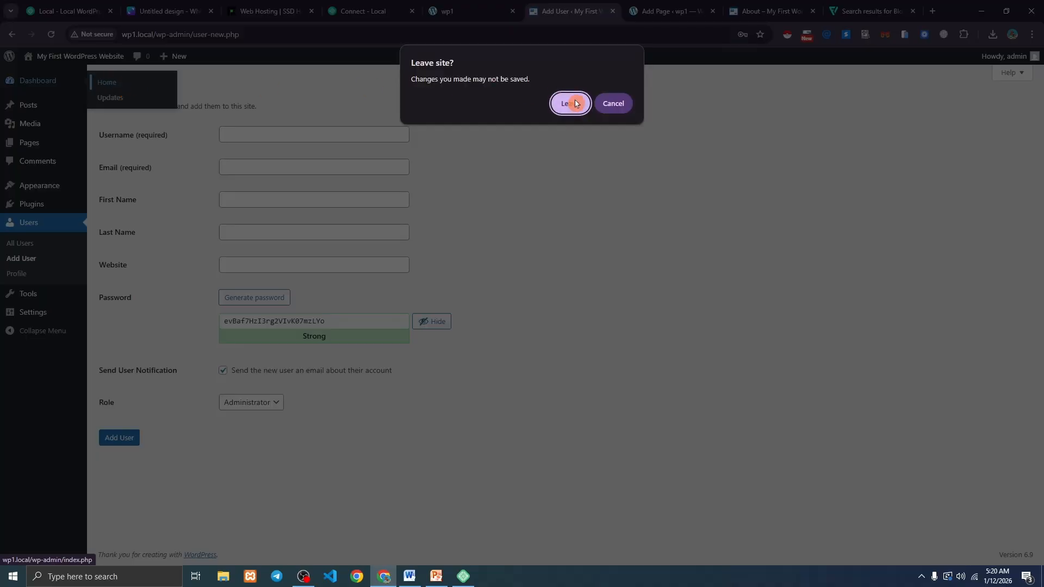
pyautogui.click(571, 104)
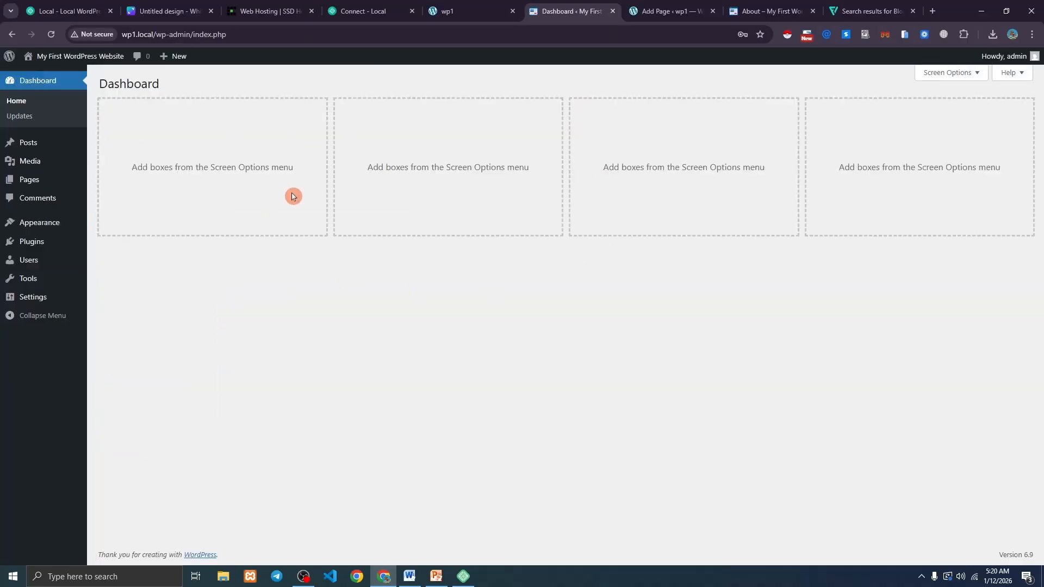
# From the site's About page, open the Home page and scroll to Tell your story.
pyautogui.click(769, 11)
pyautogui.click(238, 95)
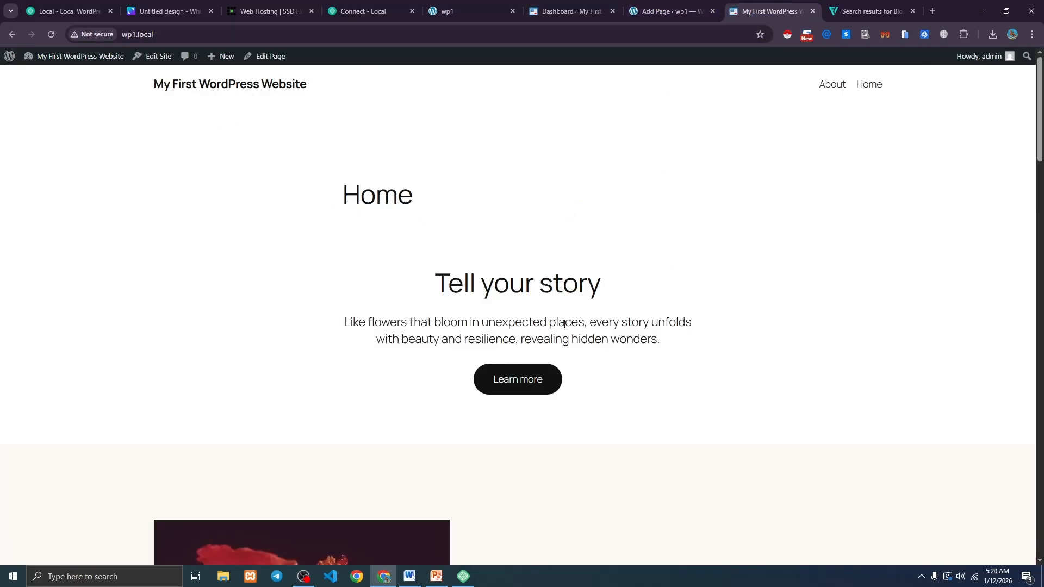
pyautogui.scroll(-10, 528, 302)
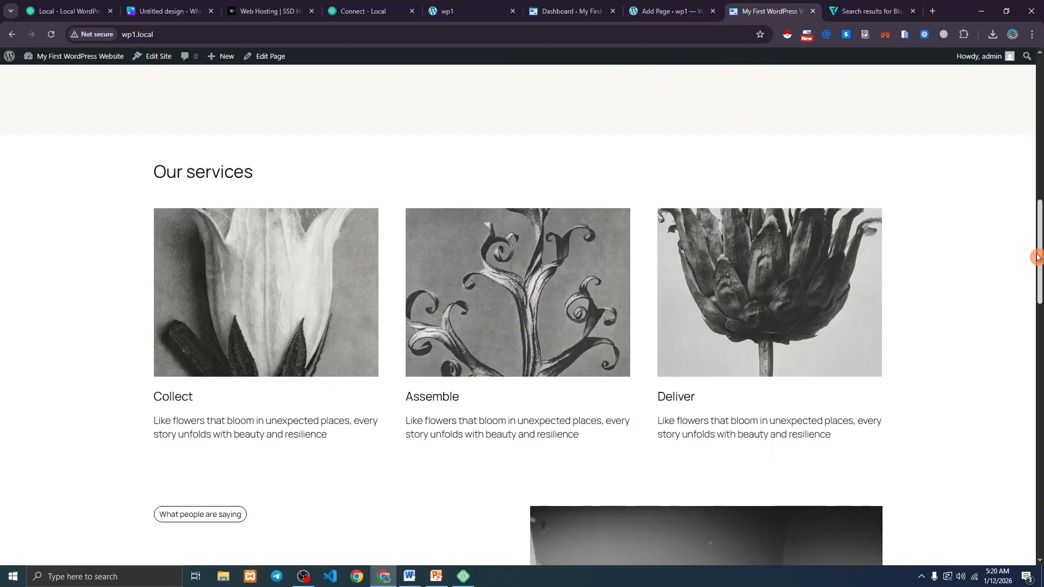
pyautogui.moveTo(1037, 271); pyautogui.dragTo(1009, 100)
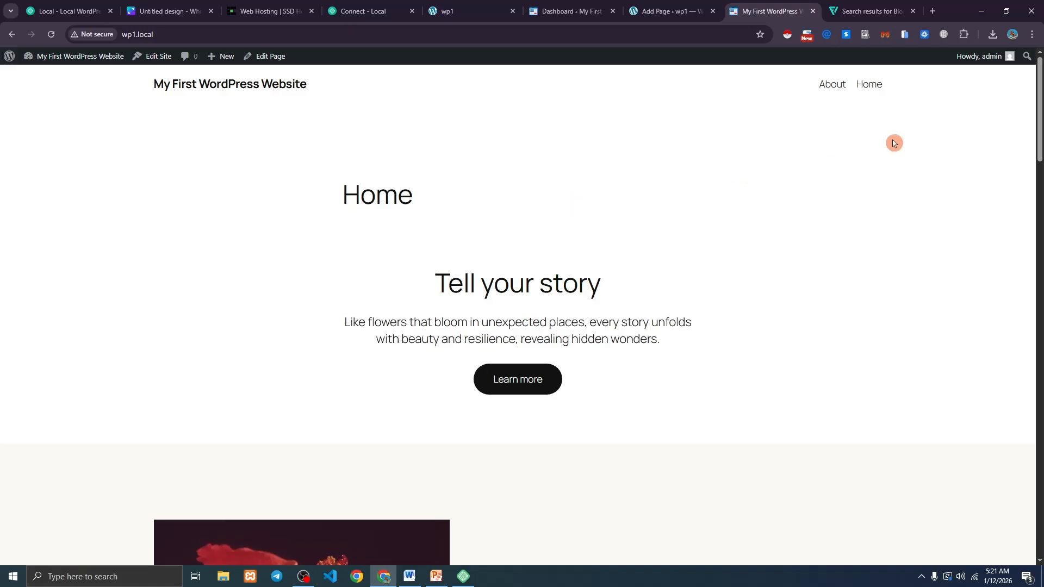
# Search Google for 'astra theme' in a new tab and open the wpastra.com result.
pyautogui.click(932, 10)
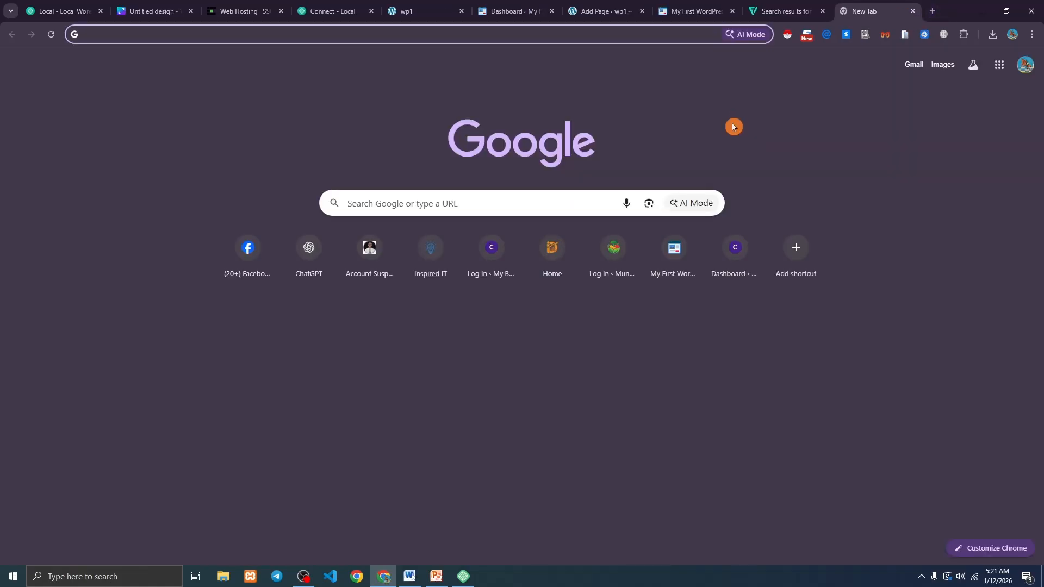
pyautogui.write('astra theme')
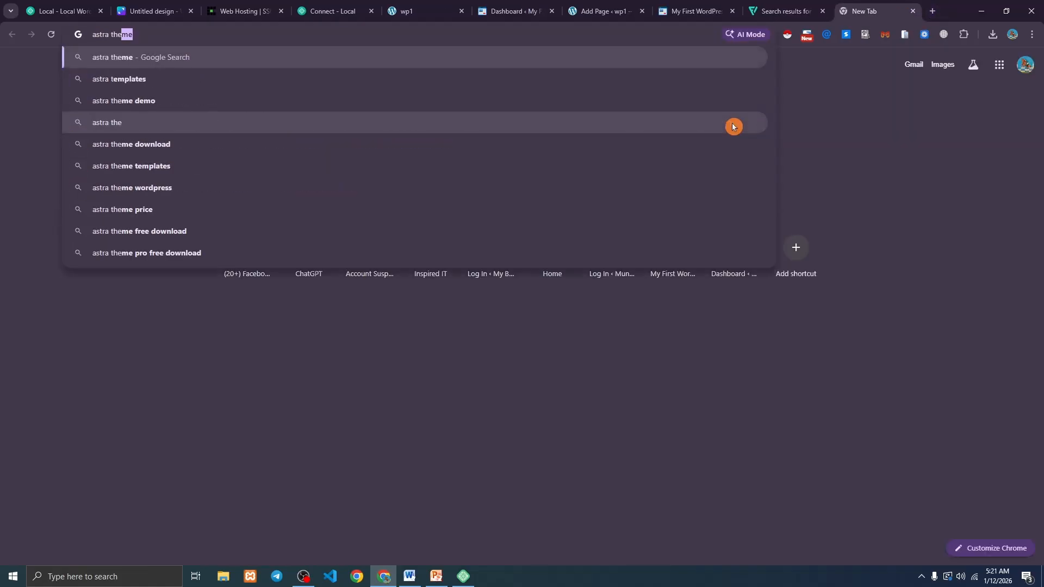
pyautogui.press('Return')
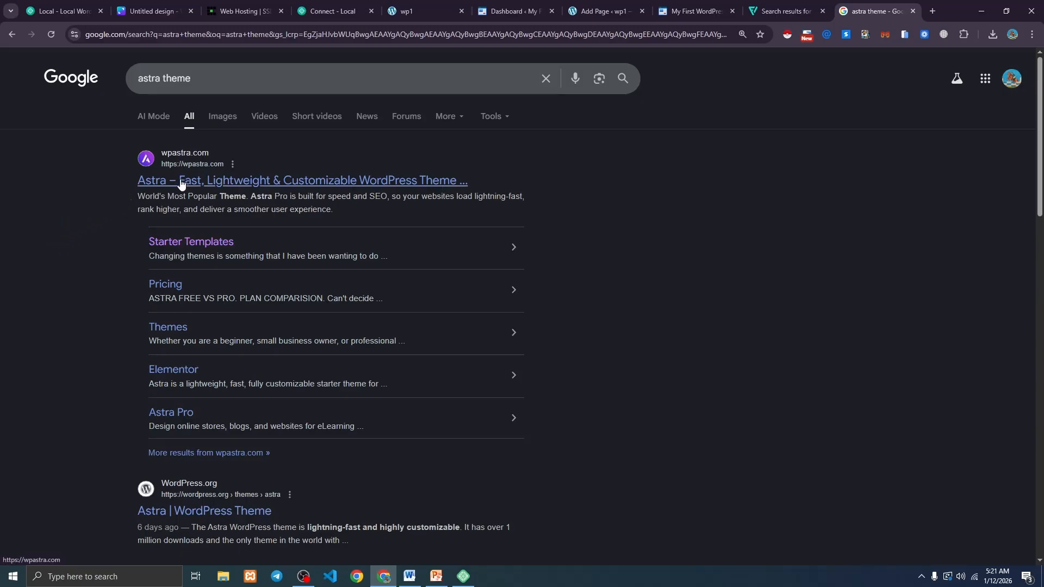
pyautogui.click(221, 185)
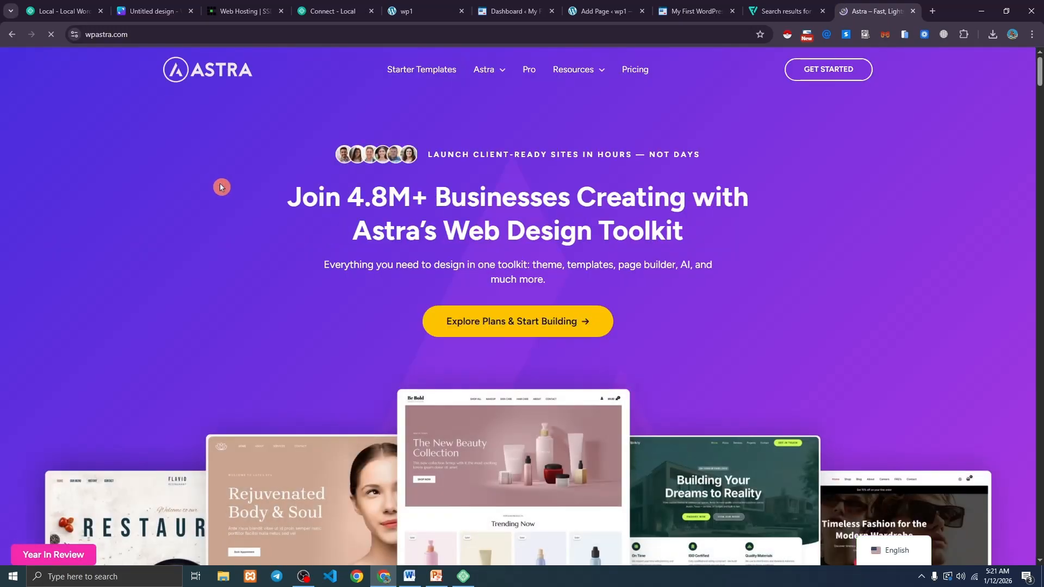
# Open Astra's Starter Templates gallery and highlight the 300+ pre-built websites subtitle.
pyautogui.click(408, 71)
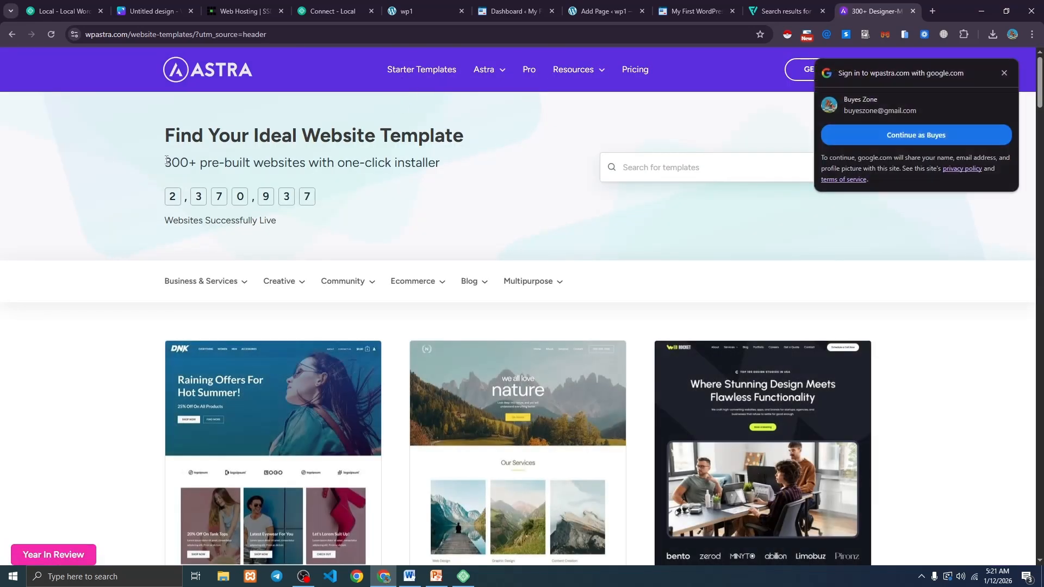
pyautogui.moveTo(167, 160); pyautogui.dragTo(455, 163)
pyautogui.click(1004, 74)
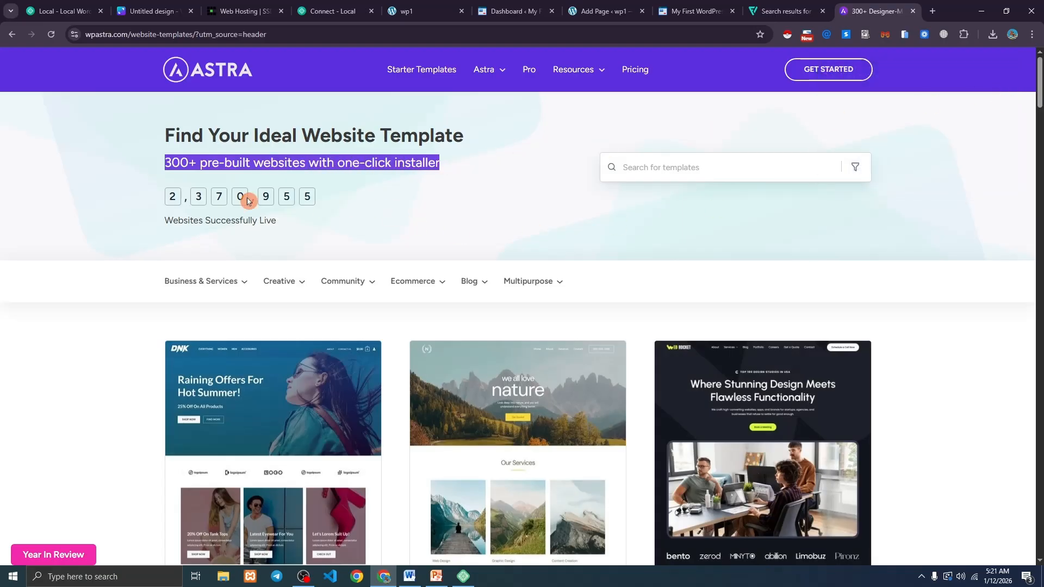
pyautogui.scroll(-3, 244, 207)
# Filter to Service templates and open the Security Services template's details.
pyautogui.moveTo(231, 126)
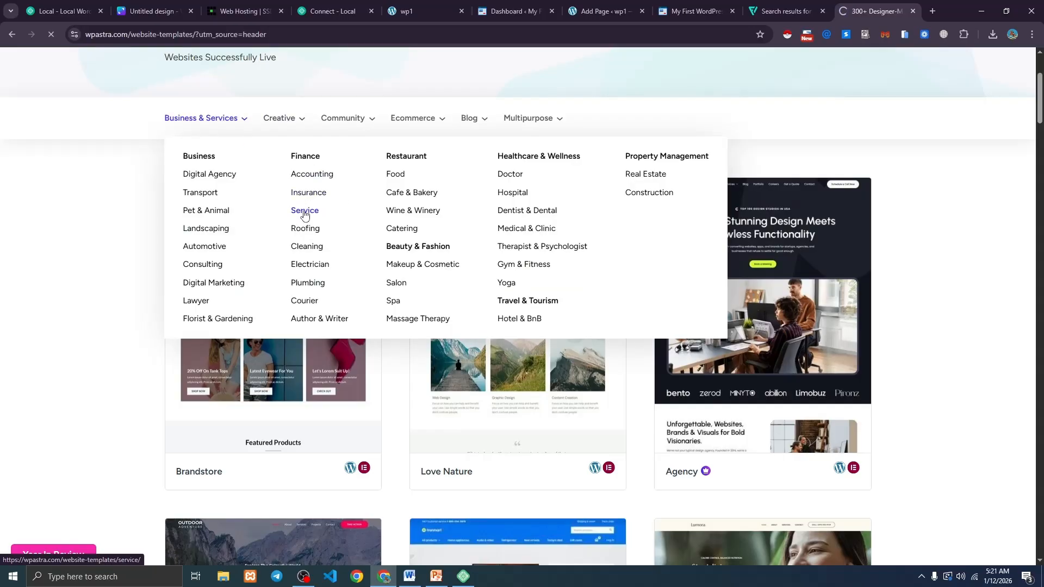
pyautogui.click(305, 214)
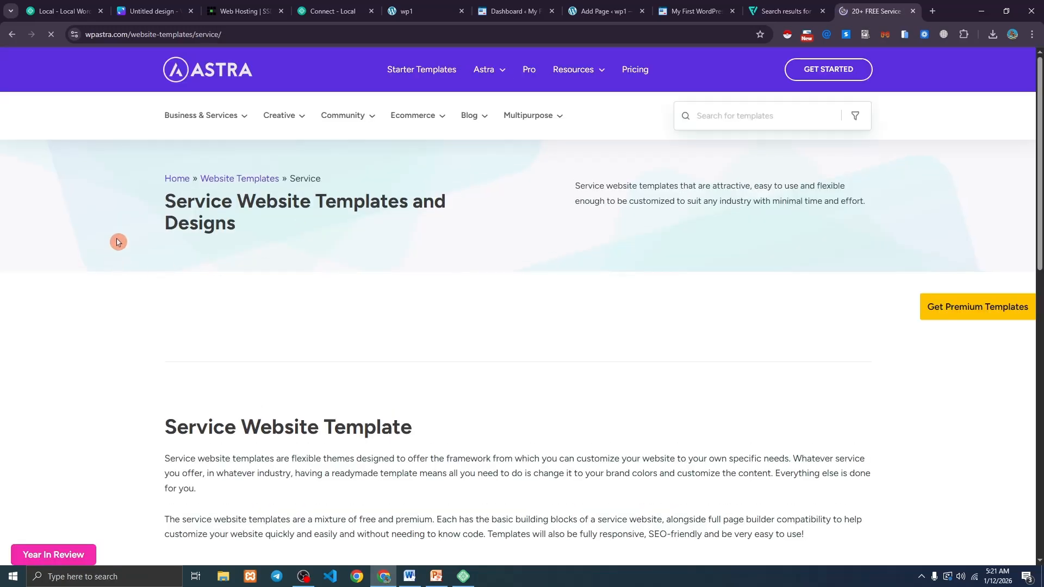
pyautogui.scroll(-4, 96, 224)
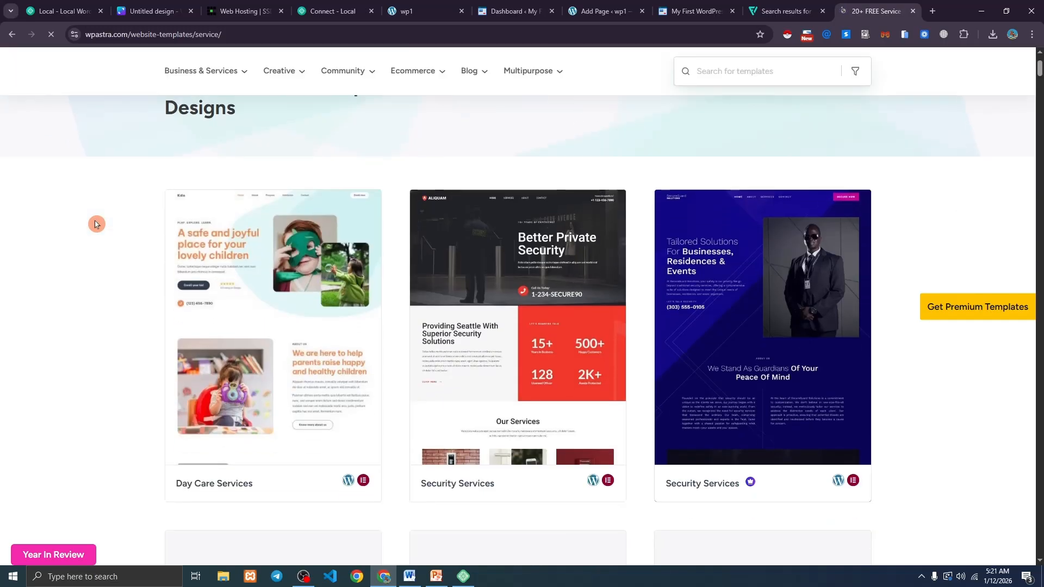
pyautogui.scroll(-2, 714, 246)
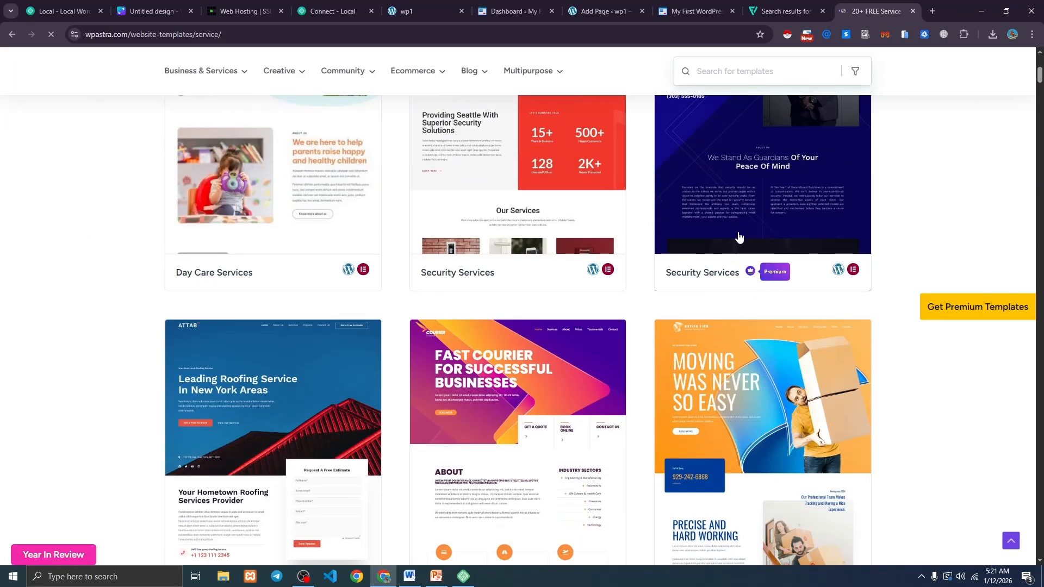
pyautogui.scroll(3, 825, 216)
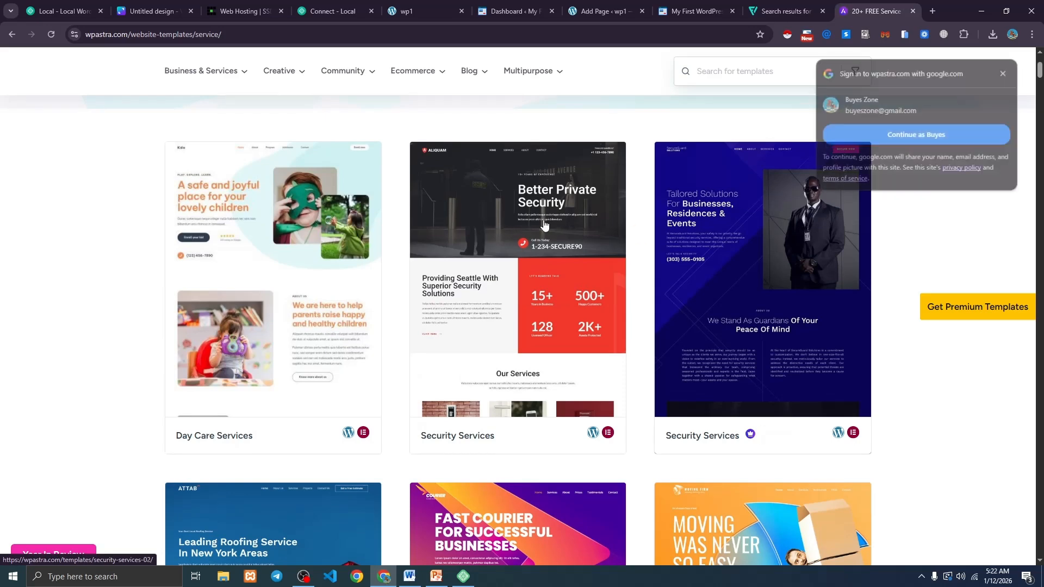
pyautogui.click(493, 297)
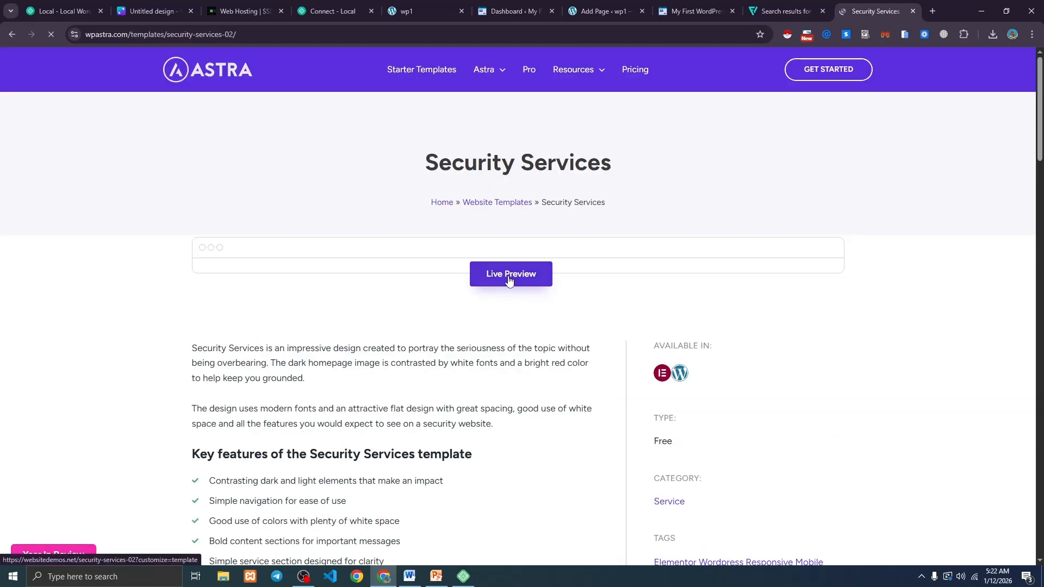
# Launch the Security Services live preview, scroll its home page, and view the Services page.
pyautogui.click(509, 278)
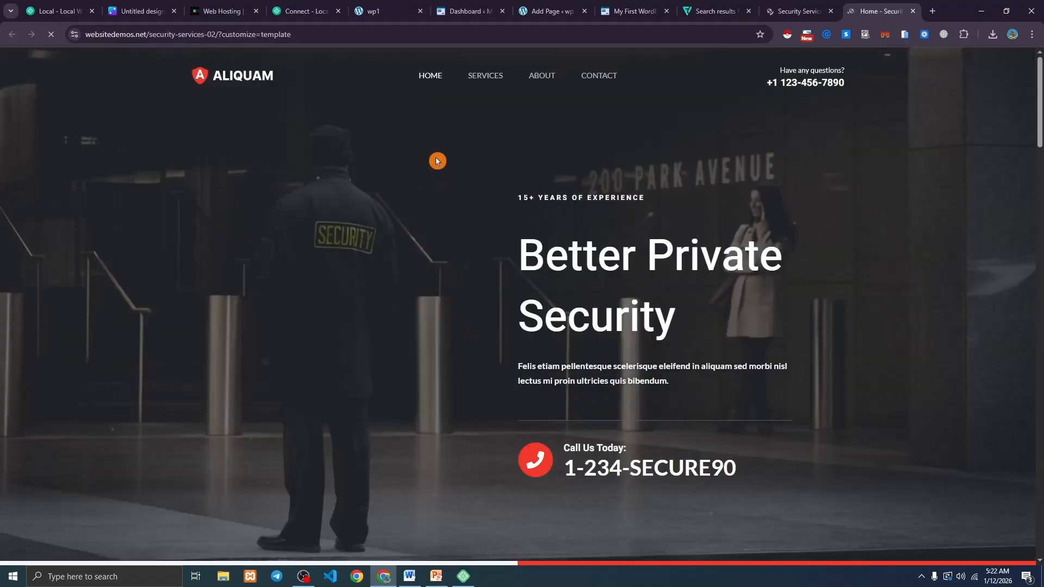
pyautogui.scroll(-15, 448, 210)
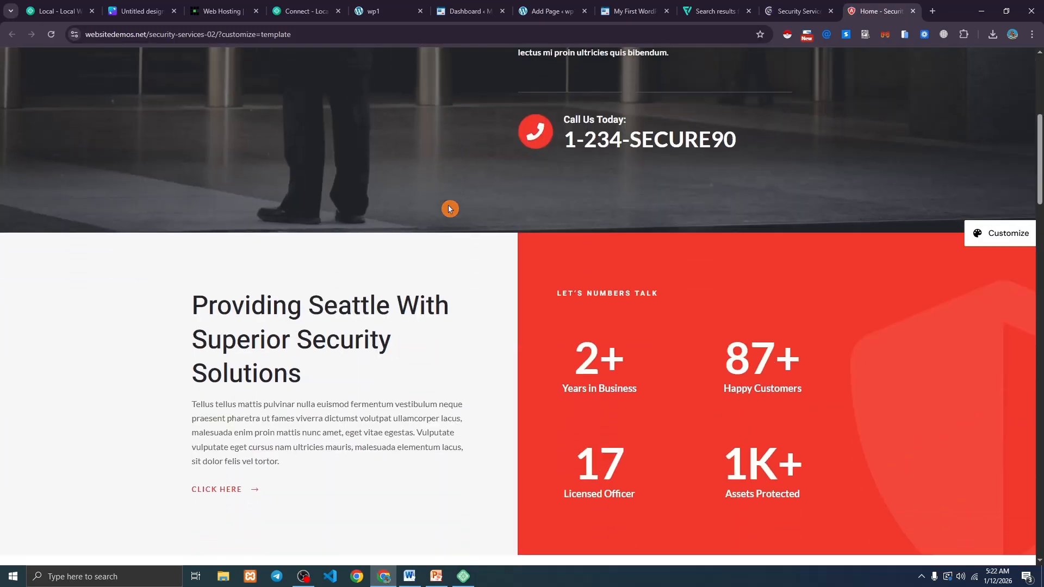
pyautogui.scroll(-20, 449, 209)
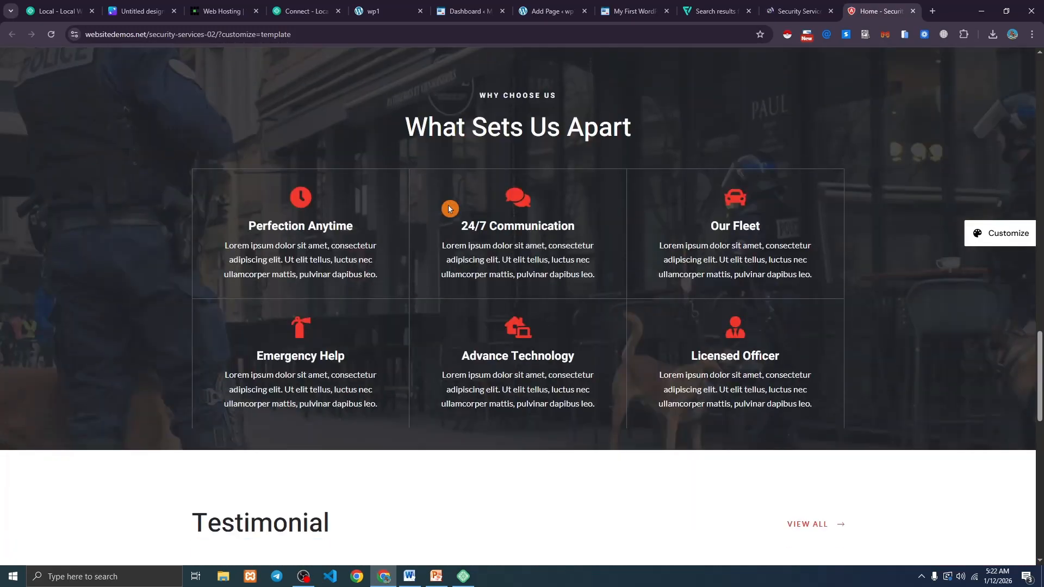
pyautogui.scroll(-3, 449, 210)
pyautogui.scroll(20, 451, 210)
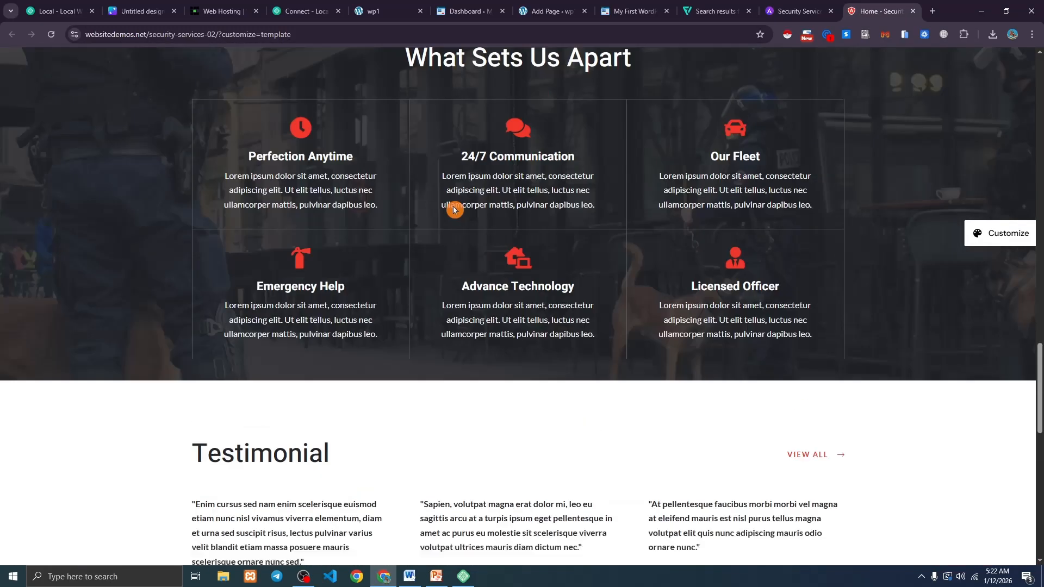
pyautogui.scroll(10, 456, 210)
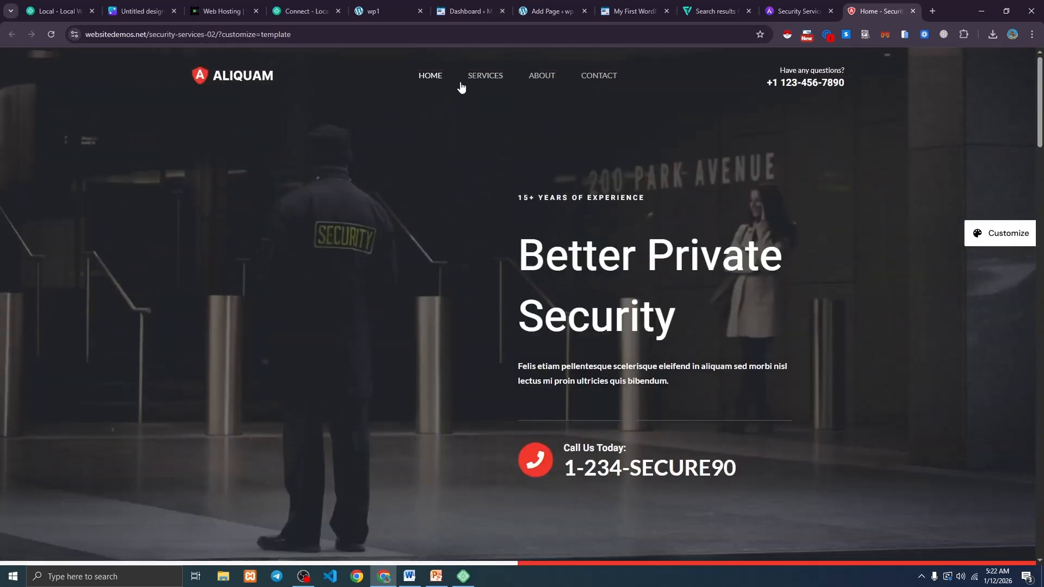
pyautogui.click(485, 78)
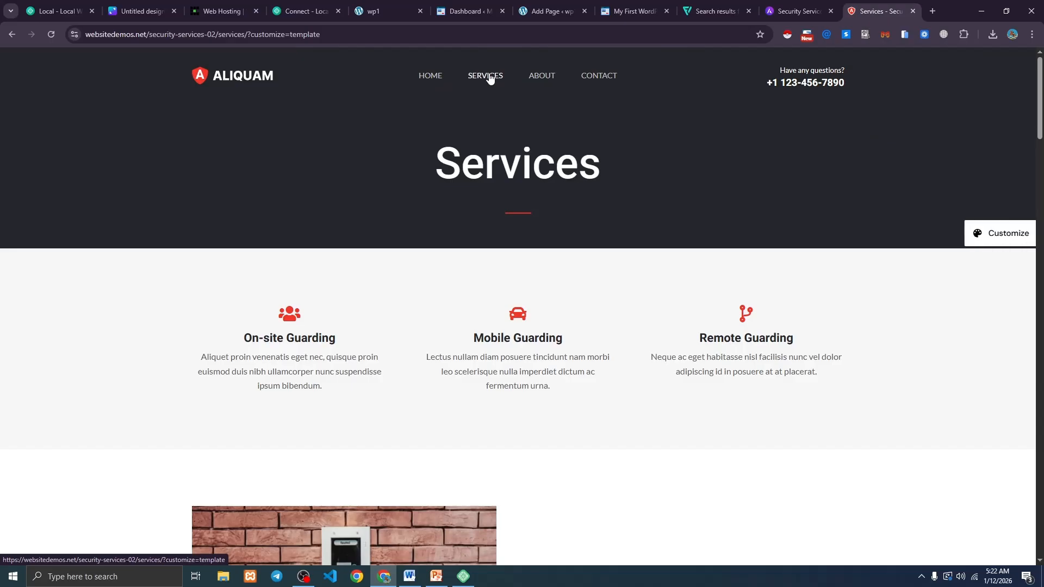
pyautogui.scroll(-10, 429, 194)
pyautogui.scroll(10, 433, 203)
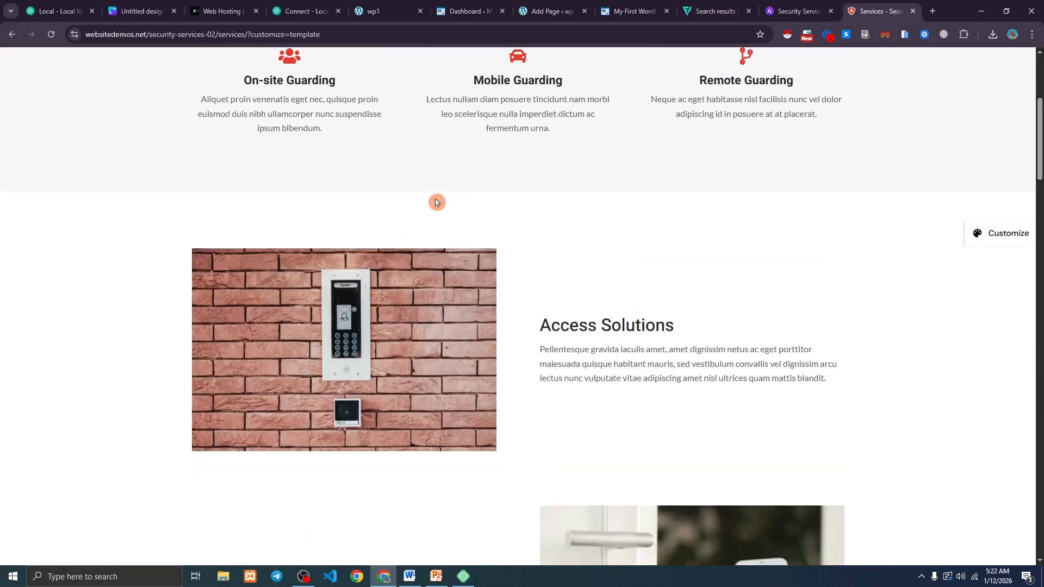
# View the demo's About and Contact pages, return home via the logo, then go to the Dashboard tab.
pyautogui.click(549, 79)
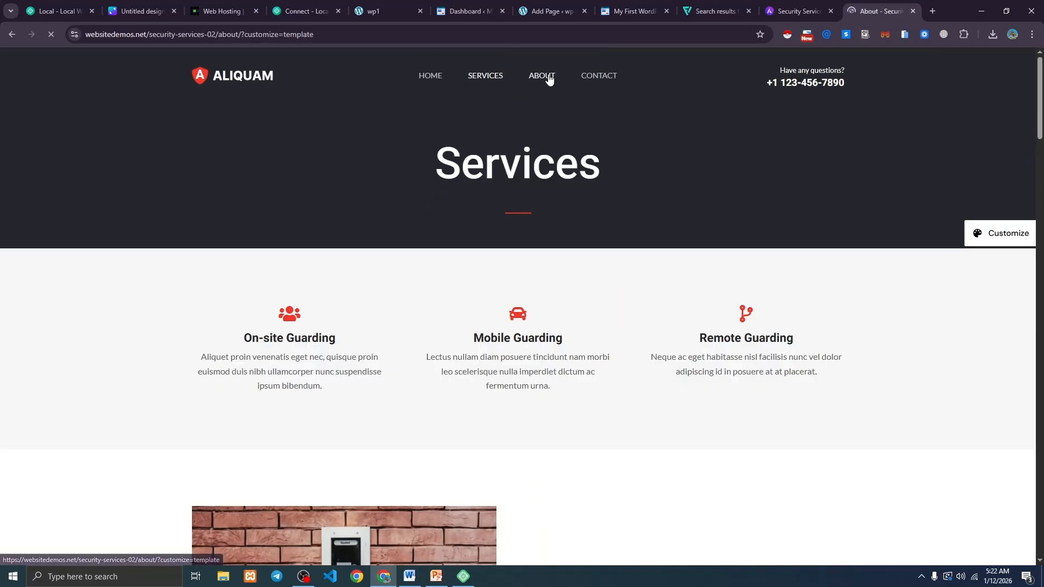
pyautogui.scroll(-7, 433, 273)
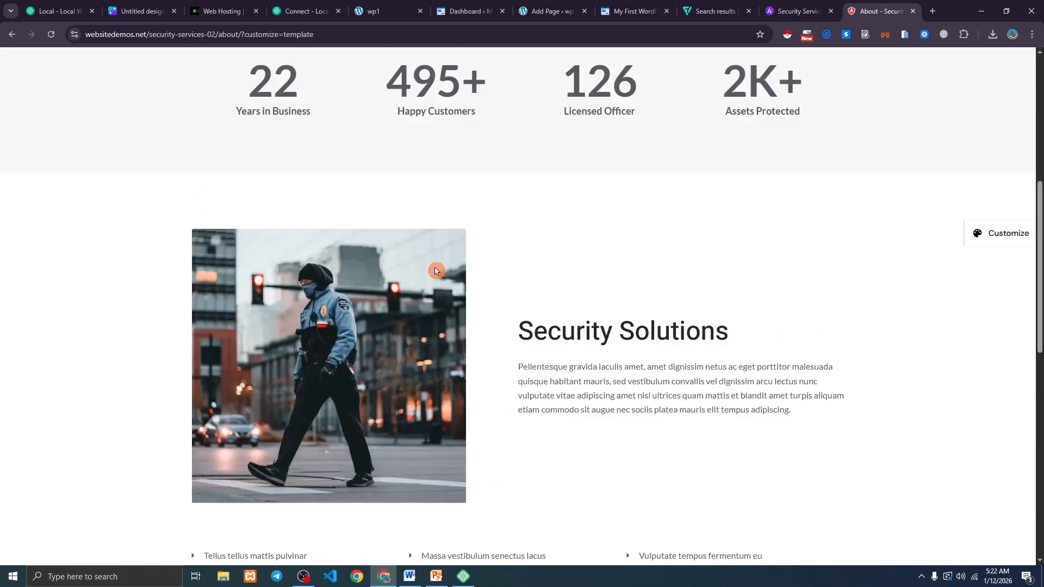
pyautogui.scroll(7, 436, 270)
pyautogui.click(616, 82)
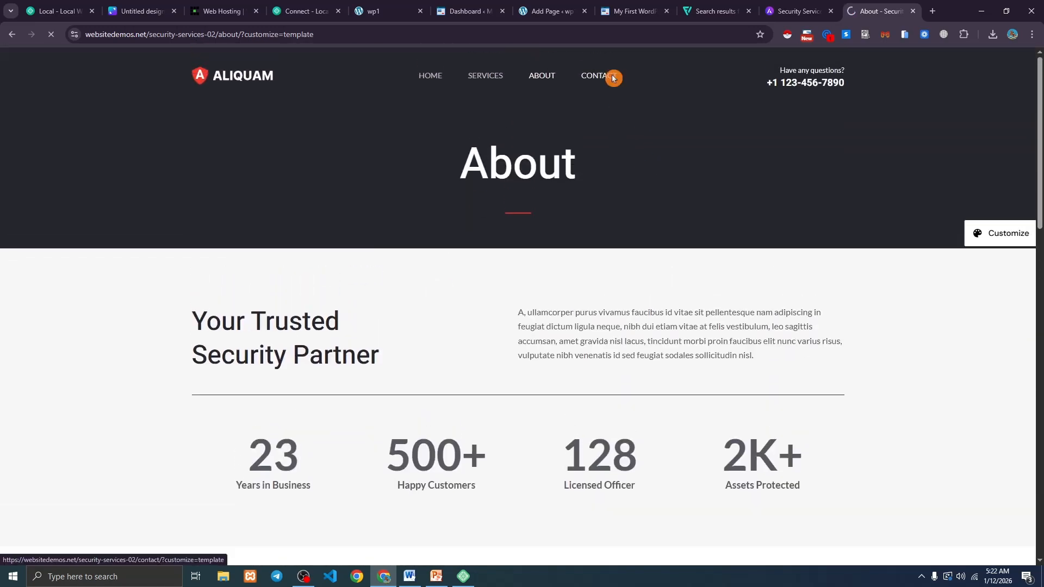
pyautogui.scroll(-2, 537, 291)
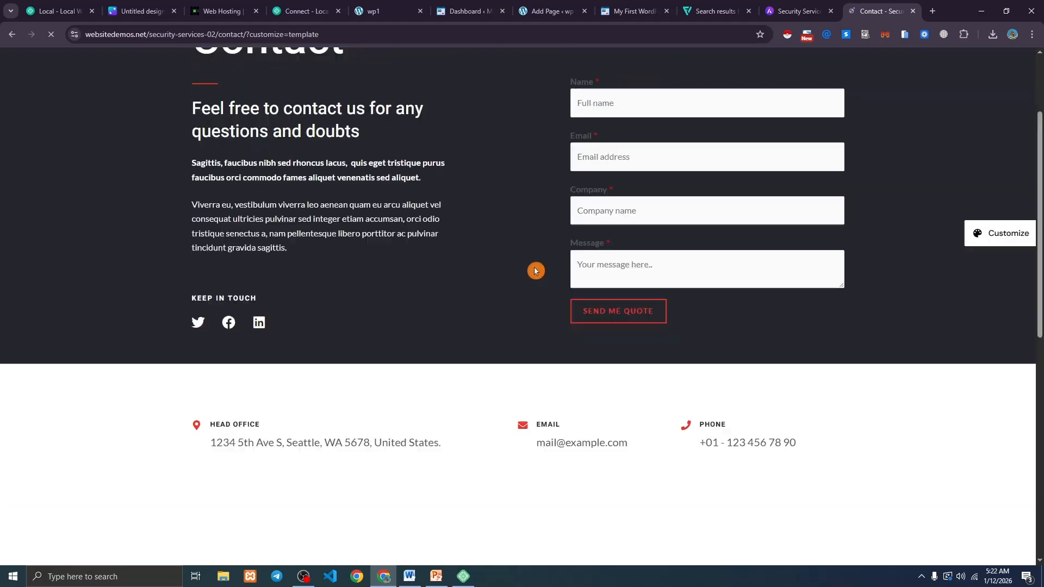
pyautogui.scroll(2, 537, 292)
pyautogui.click(243, 76)
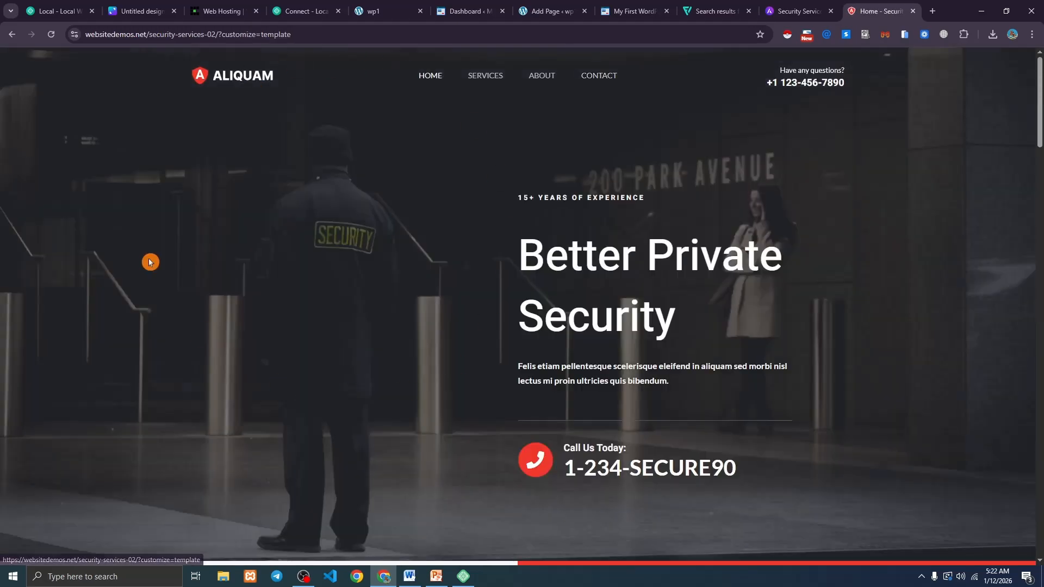
pyautogui.click(478, 10)
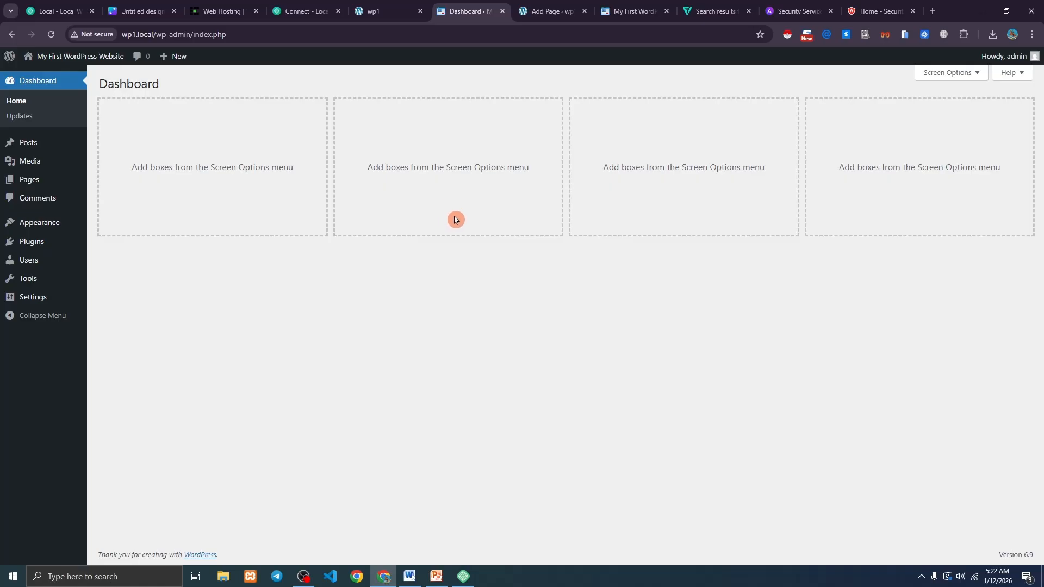
# Stop the wp1 site in Local and reload the WordPress Dashboard in Chrome.
pyautogui.click(463, 576)
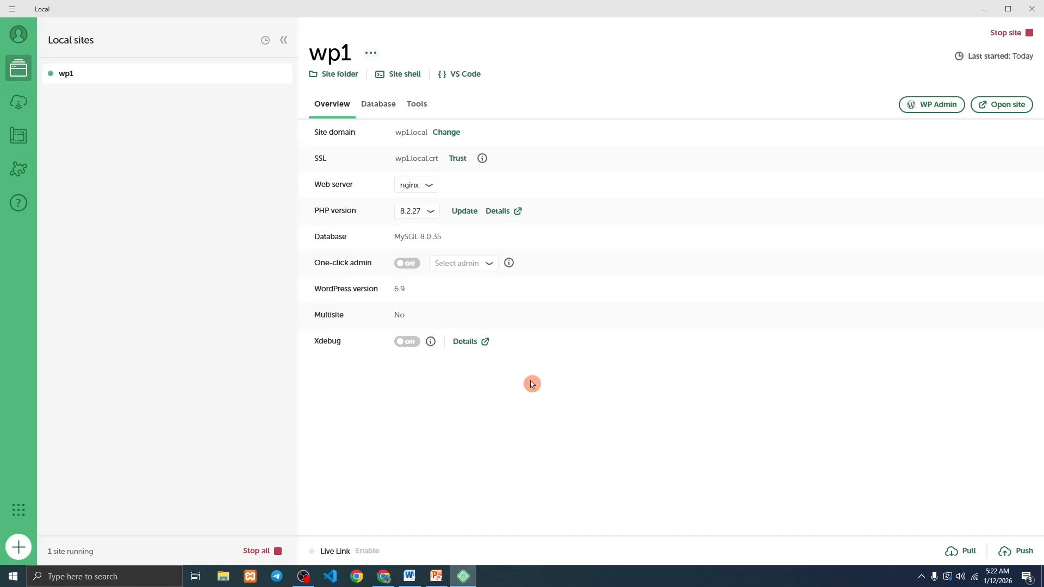
pyautogui.click(1005, 34)
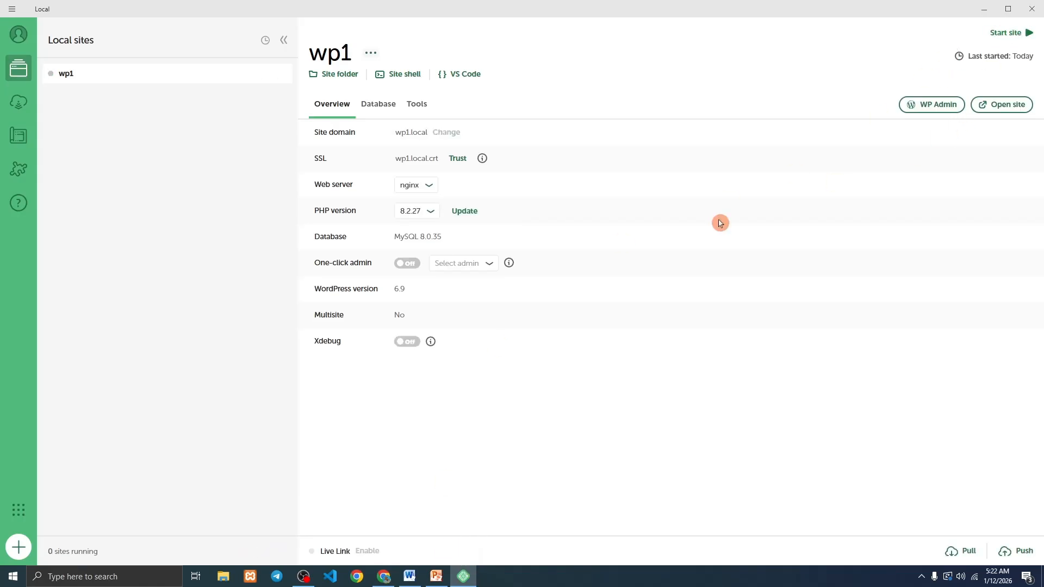
pyautogui.click(384, 576)
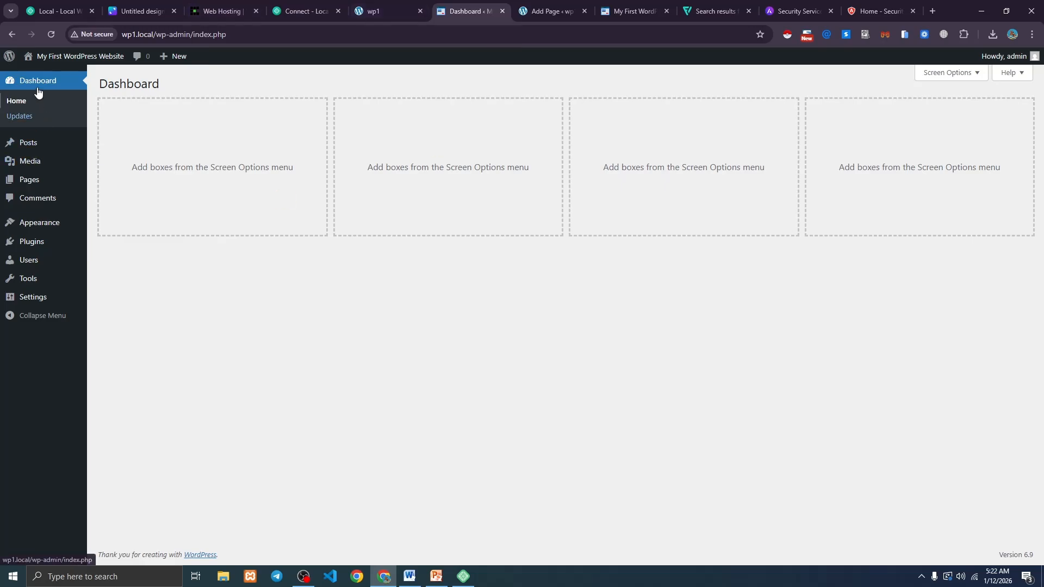
pyautogui.click(52, 34)
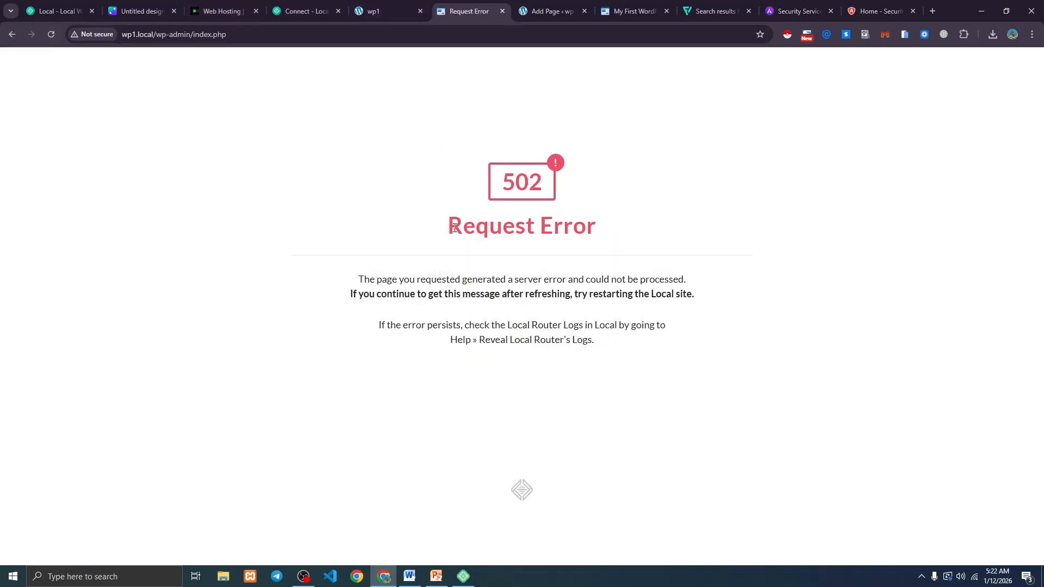
pyautogui.moveTo(454, 229); pyautogui.dragTo(595, 228)
pyautogui.click(575, 209)
# Close the Request Error, Add Page, My First WordPress, search results and wp1 tabs, then return to Local.
pyautogui.click(502, 11)
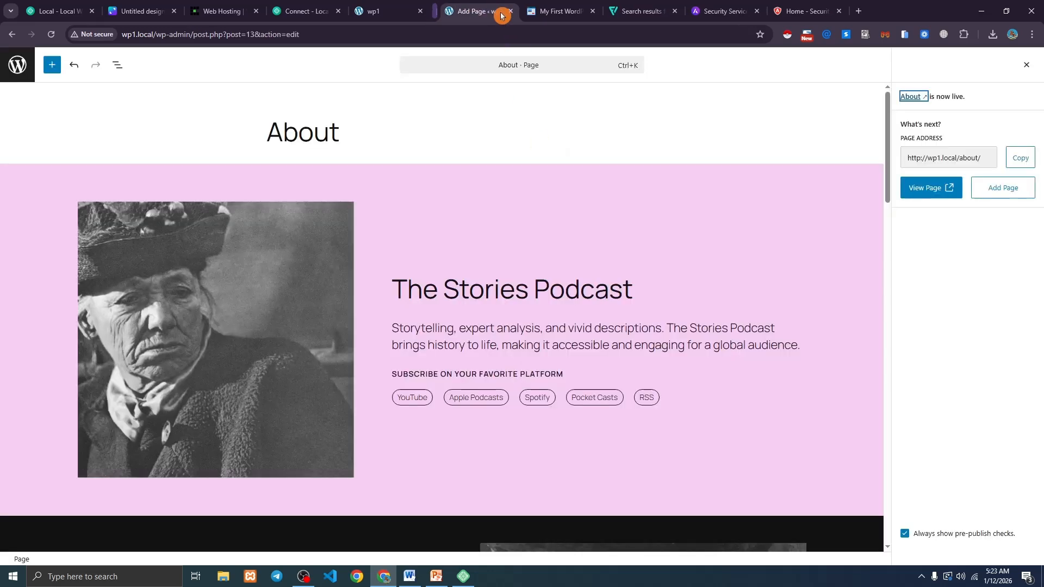
pyautogui.click(501, 12)
pyautogui.click(500, 12)
pyautogui.click(501, 12)
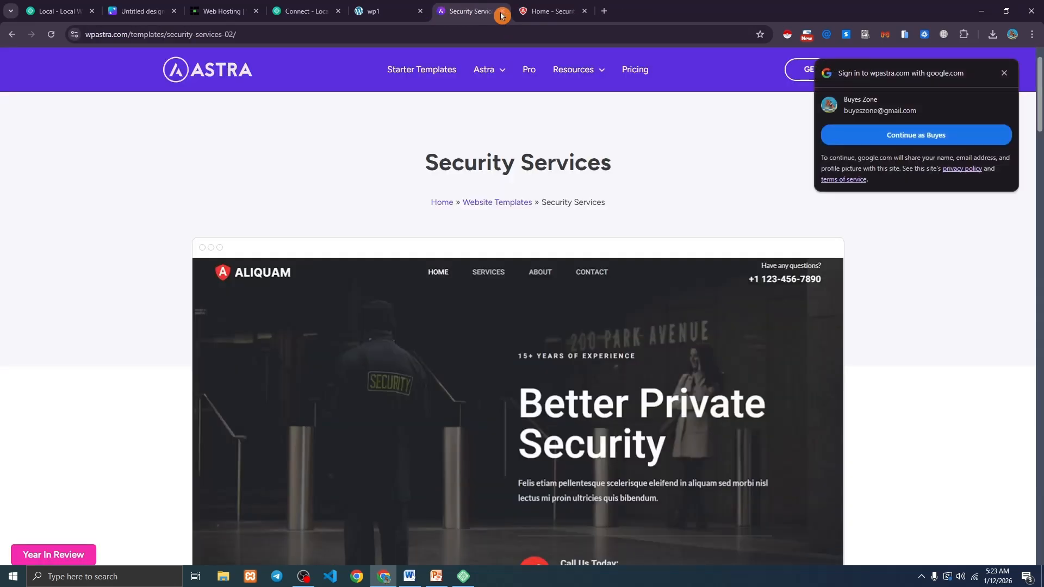
pyautogui.click(409, 12)
pyautogui.click(421, 11)
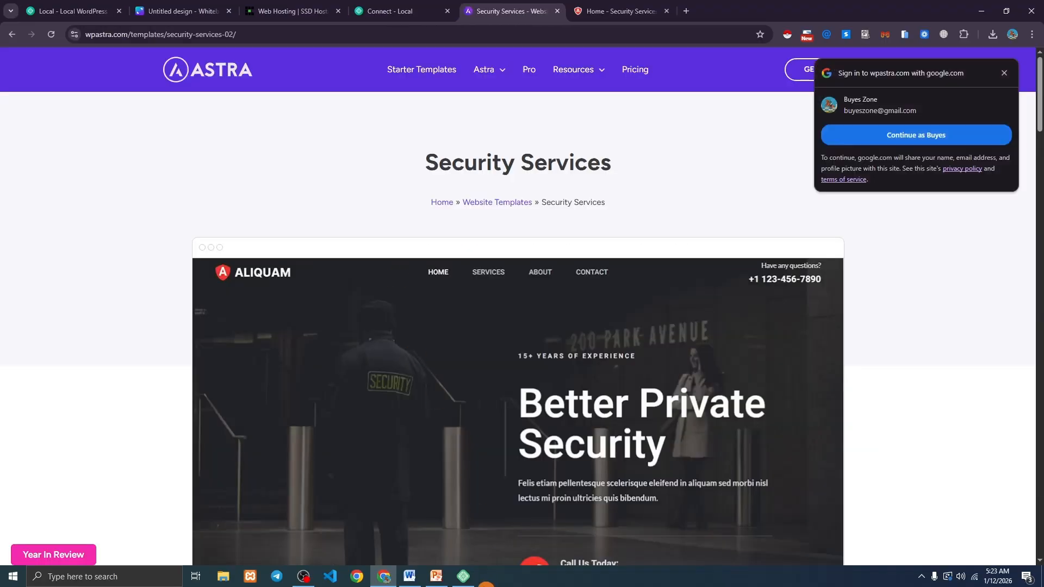
pyautogui.click(463, 576)
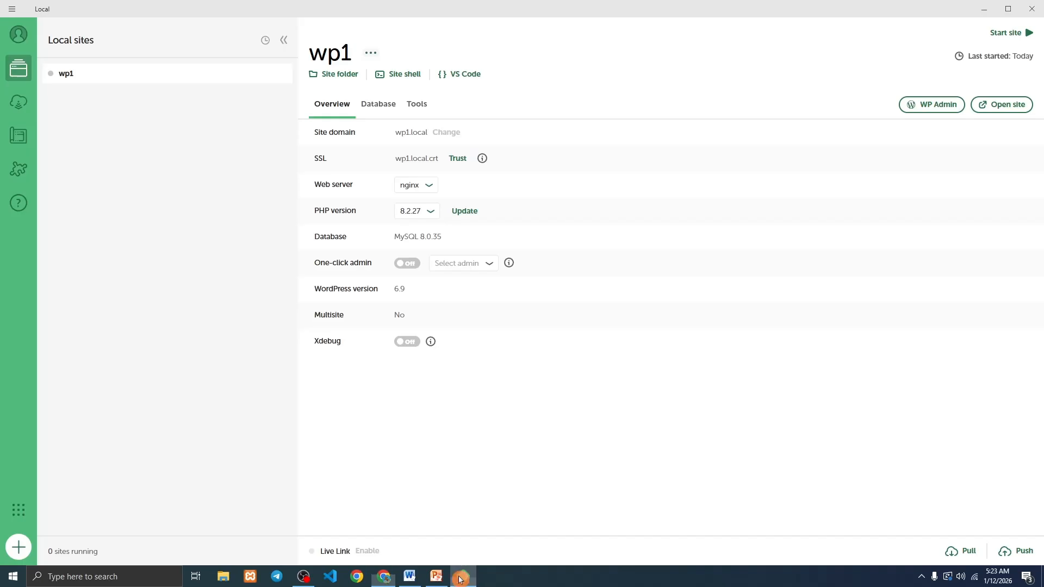
# Create a Local site named wp2 with the preferred environment and WordPress username admin.
pyautogui.click(19, 548)
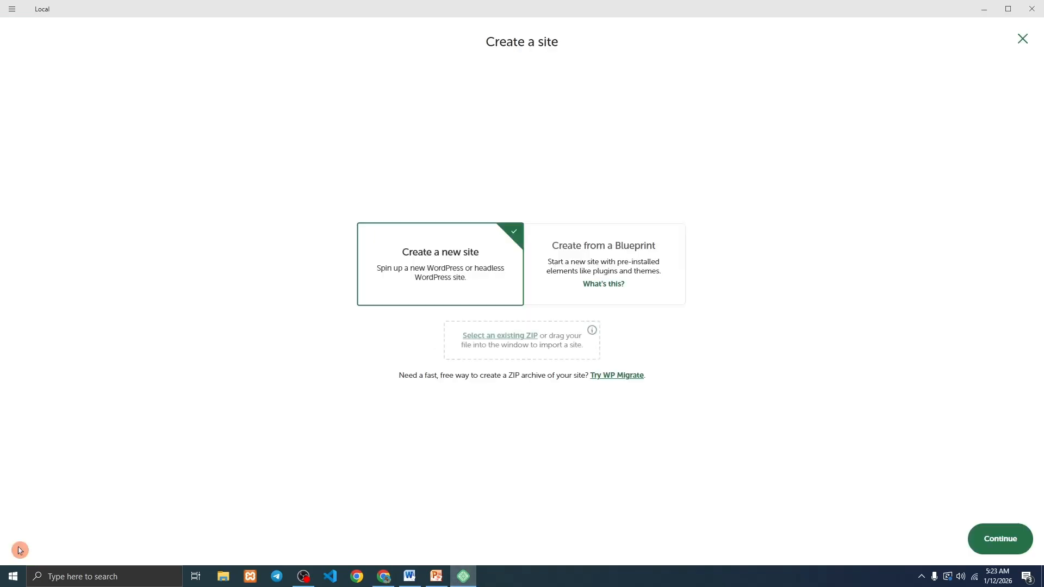
pyautogui.click(999, 538)
pyautogui.write('wp')
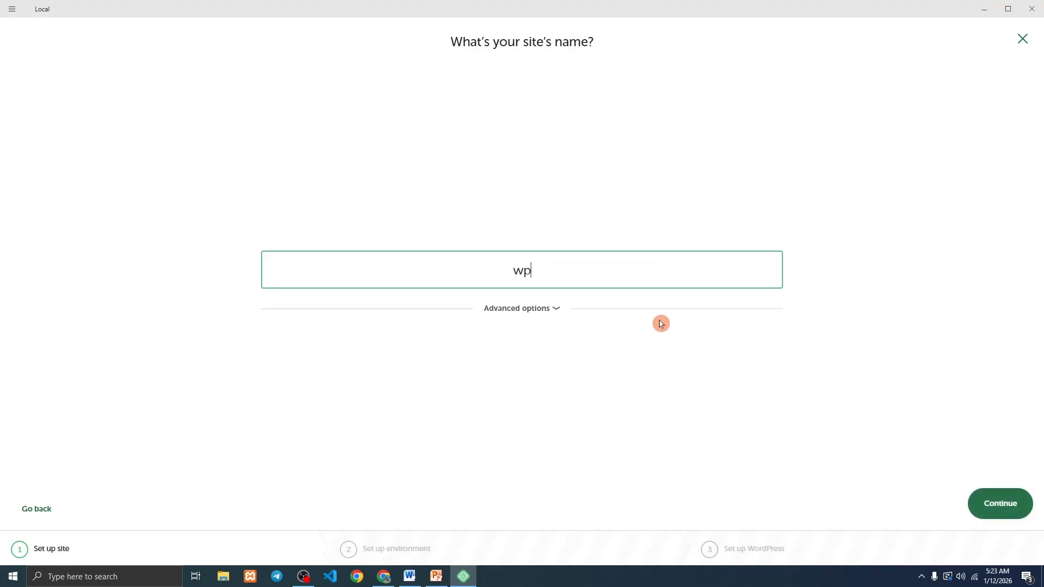
pyautogui.write('2')
pyautogui.click(998, 503)
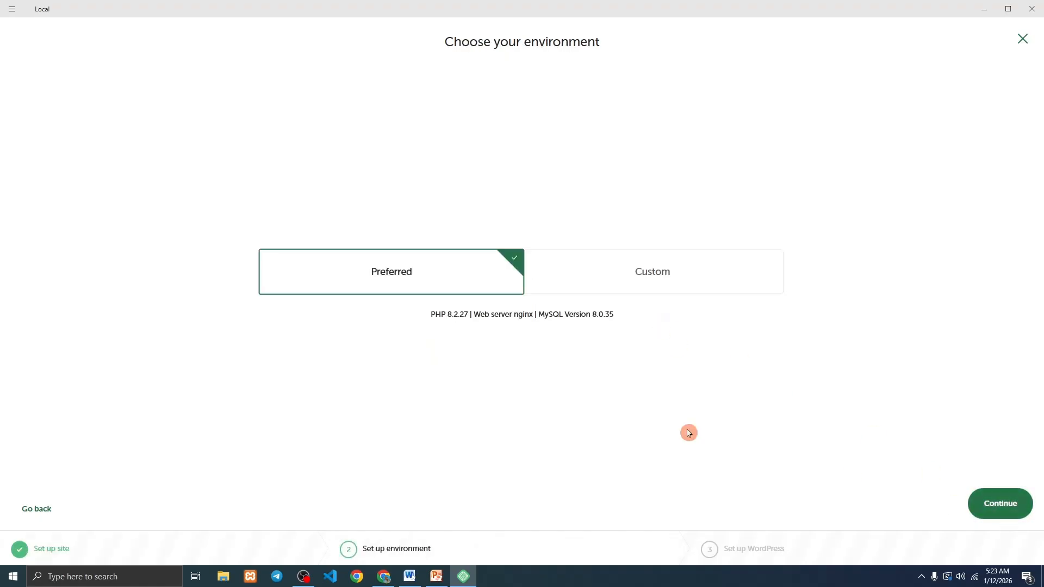
pyautogui.click(983, 504)
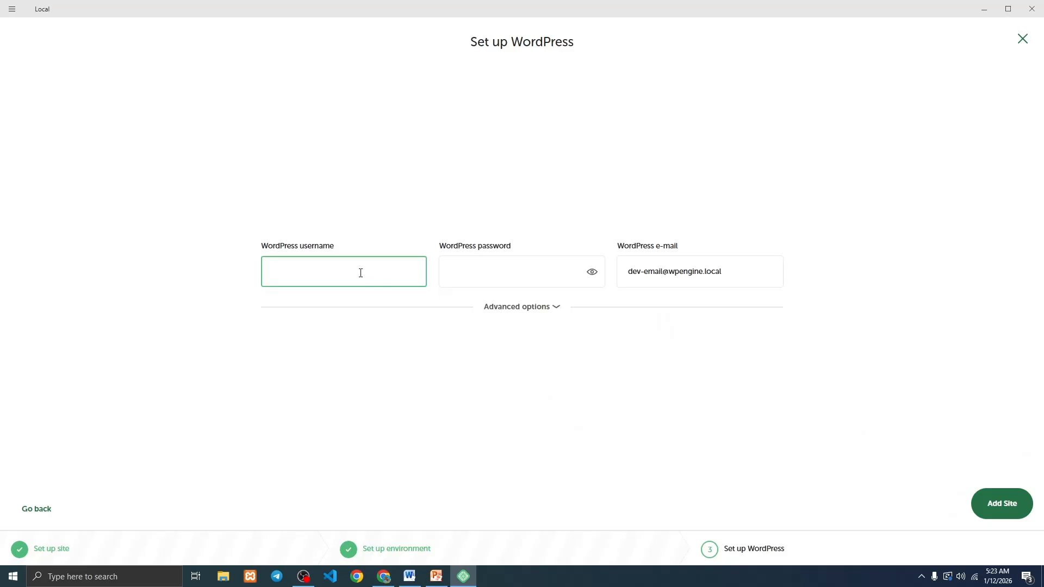
pyautogui.click(527, 267)
pyautogui.write('admin')
pyautogui.click(998, 510)
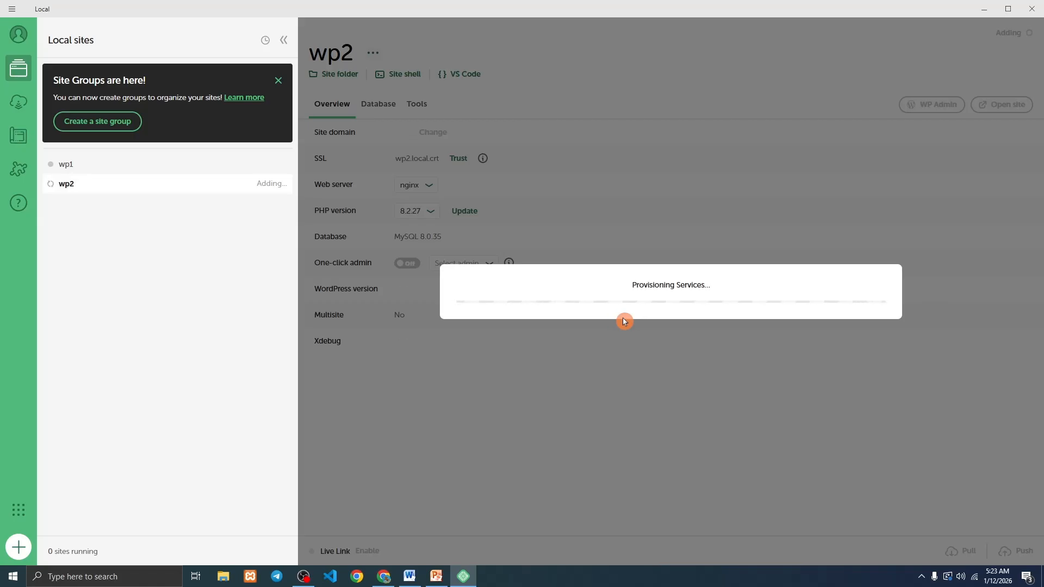
# Scroll through the Security Services demo home tab, then check Local for the running wp2.
pyautogui.click(383, 576)
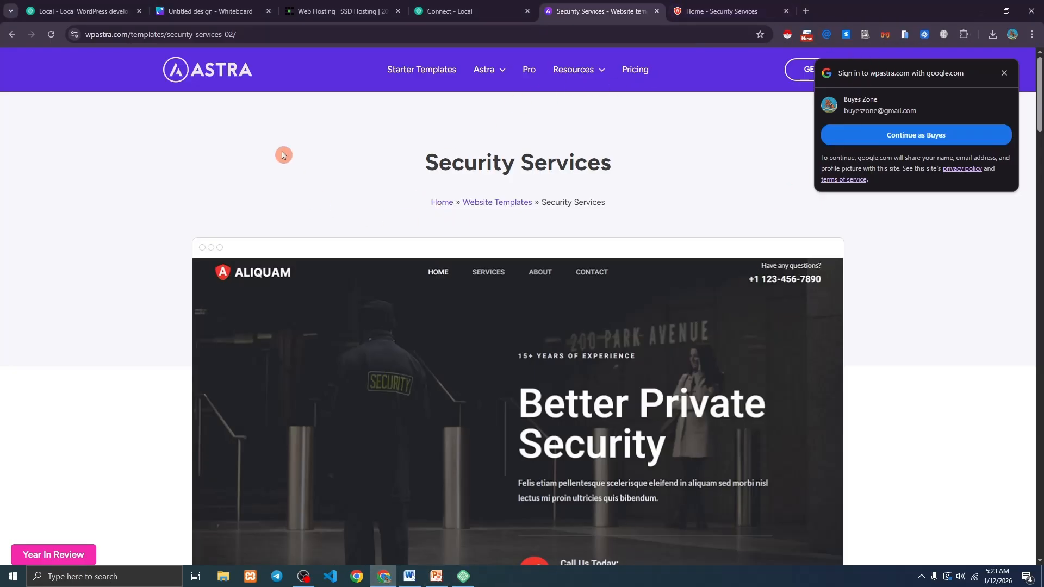
pyautogui.click(723, 11)
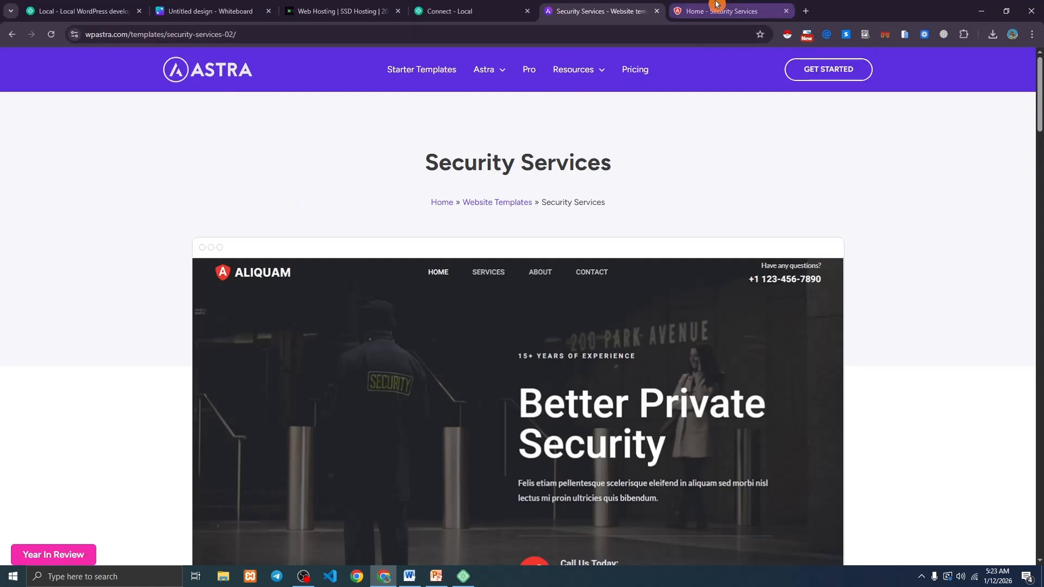
pyautogui.scroll(-20, 495, 228)
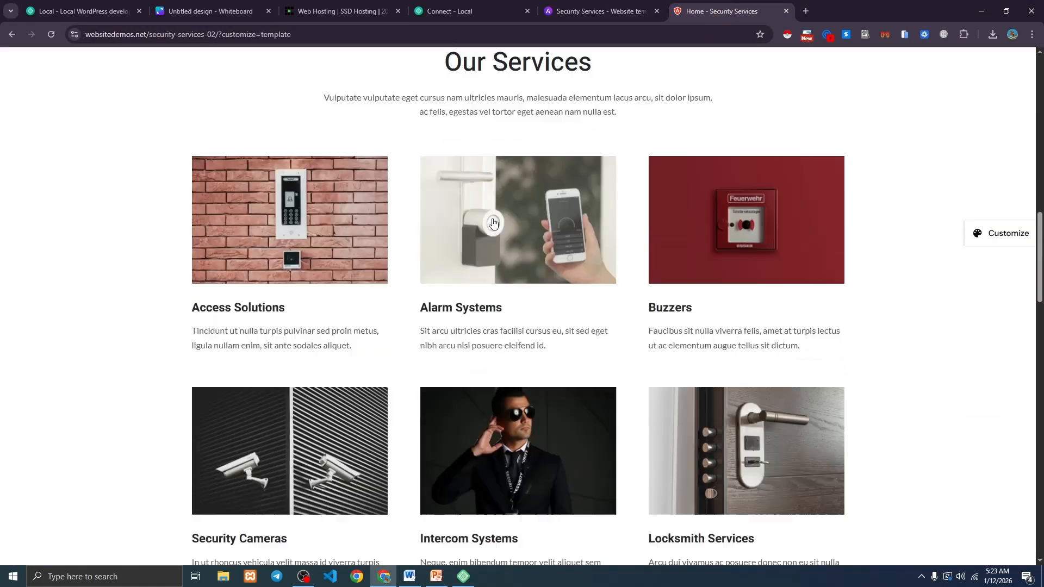
pyautogui.scroll(-7, 493, 245)
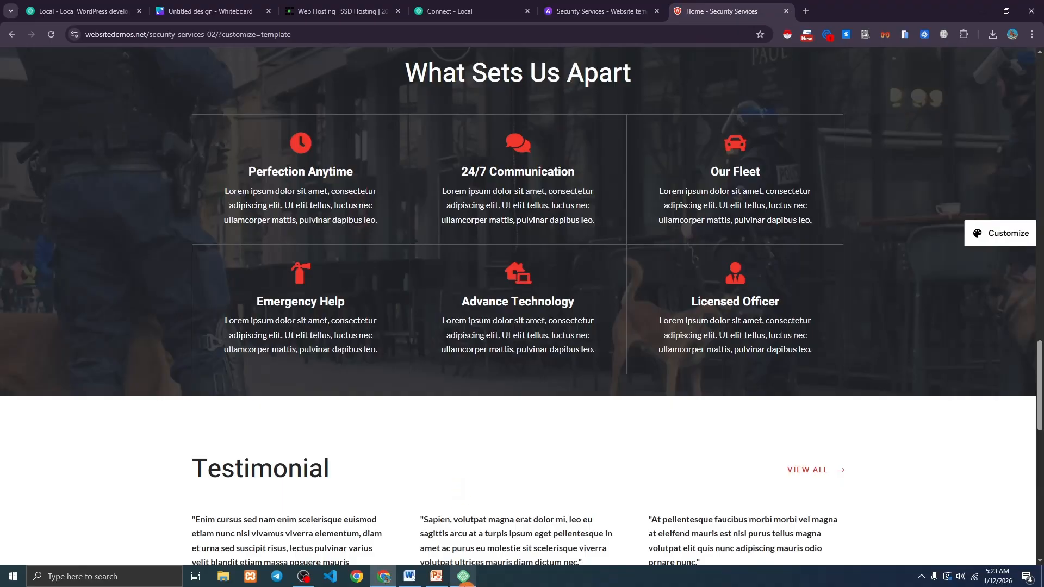
pyautogui.click(463, 576)
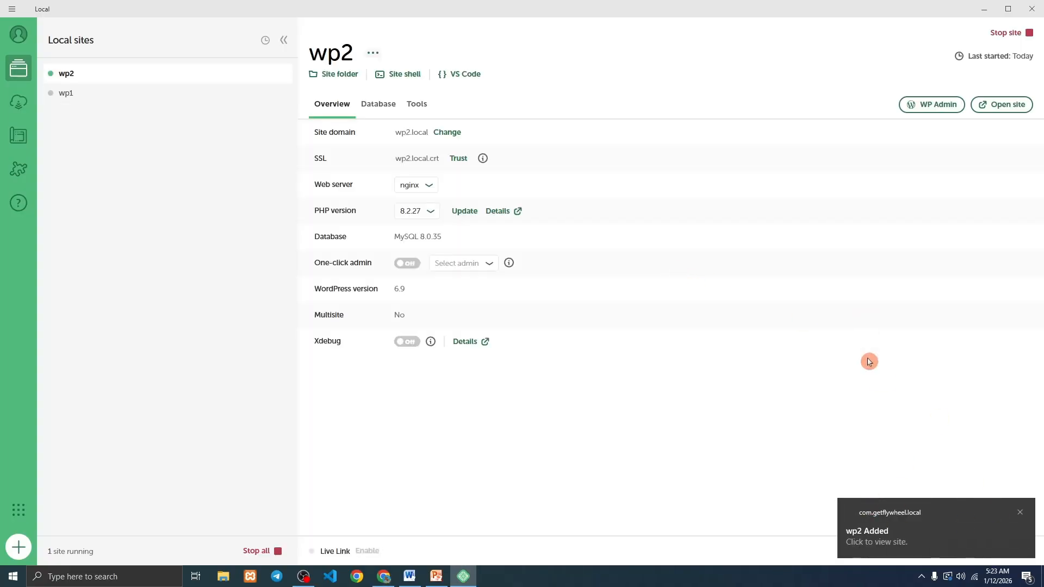
# Open wp2 in the browser, then launch its WP Admin login from Local.
pyautogui.click(1005, 104)
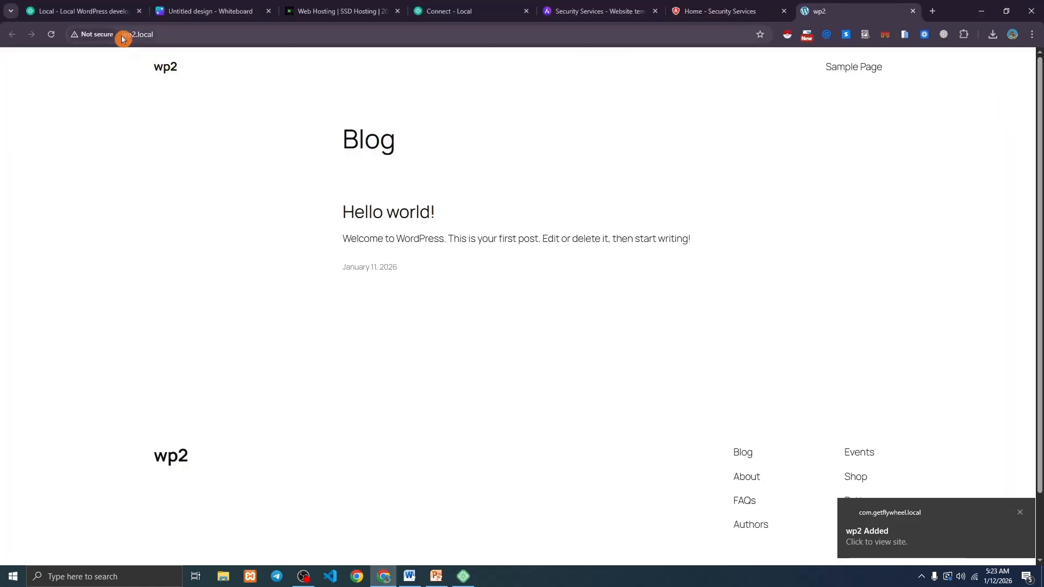
pyautogui.click(189, 35)
pyautogui.click(463, 576)
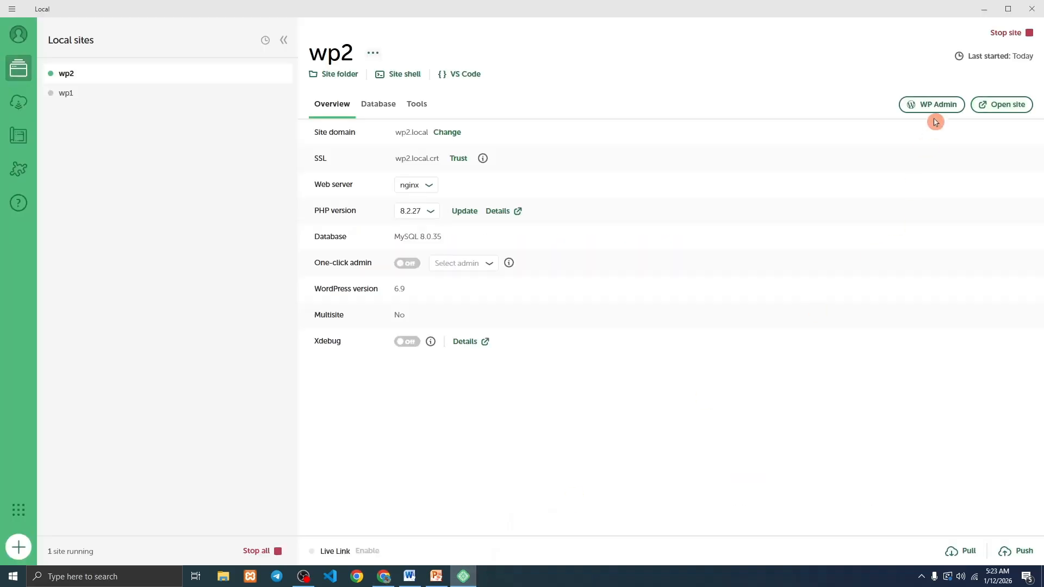
pyautogui.click(933, 109)
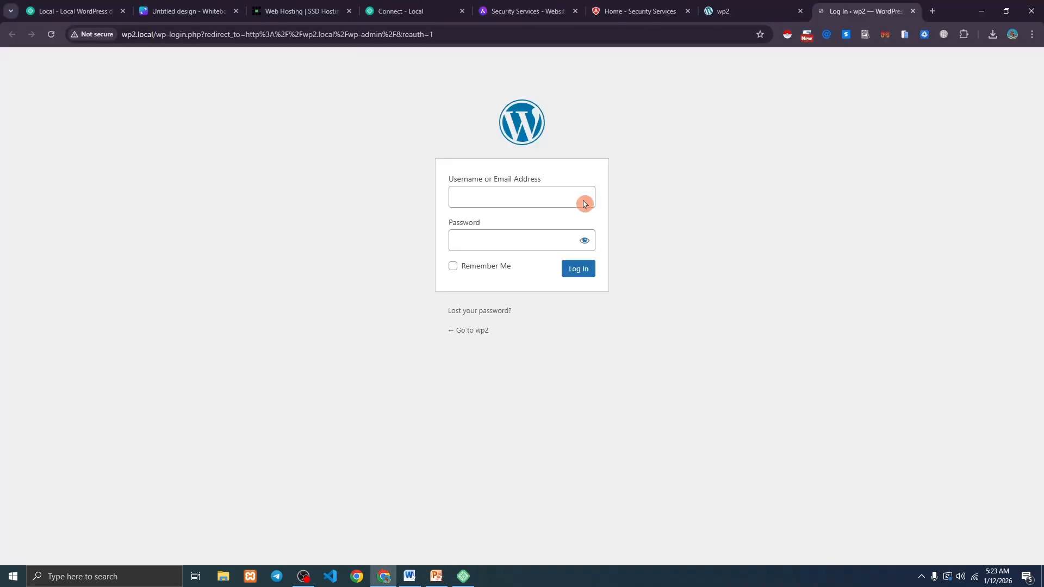
# Log in to wp2 with username admin and the account password.
pyautogui.click(491, 205)
pyautogui.write('admin')
pyautogui.hotkey('ctrl', 'a')
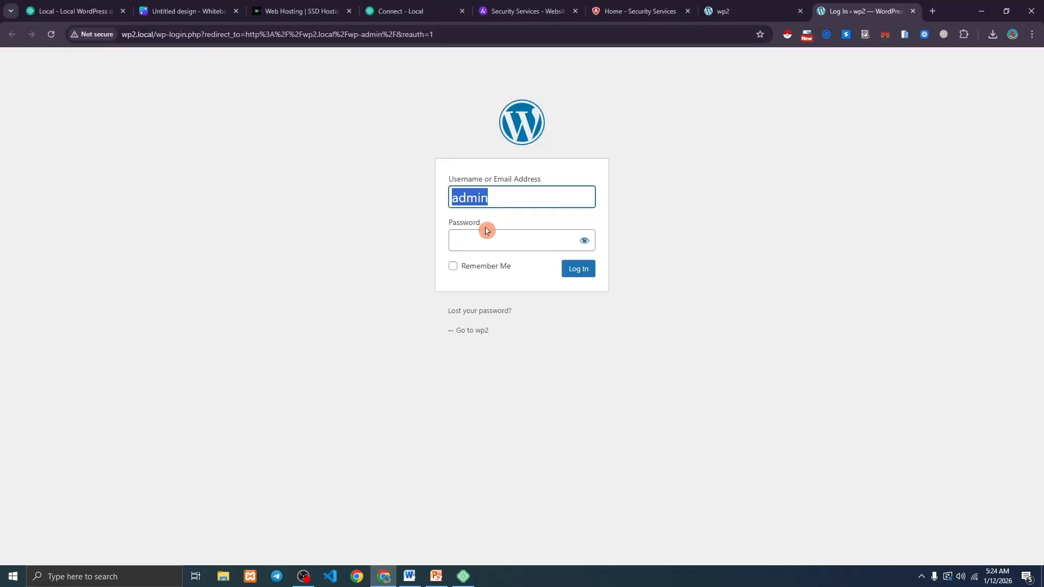
pyautogui.click(486, 232)
pyautogui.write('admin')
pyautogui.click(577, 269)
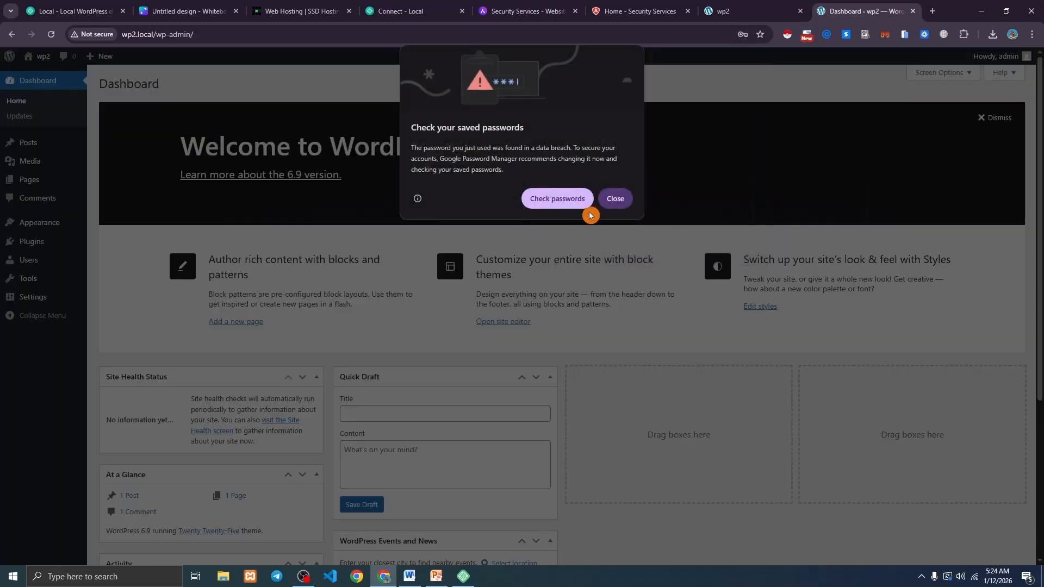
# Save the login password in Chrome and return to the wp2 dashboard tab.
pyautogui.click(613, 202)
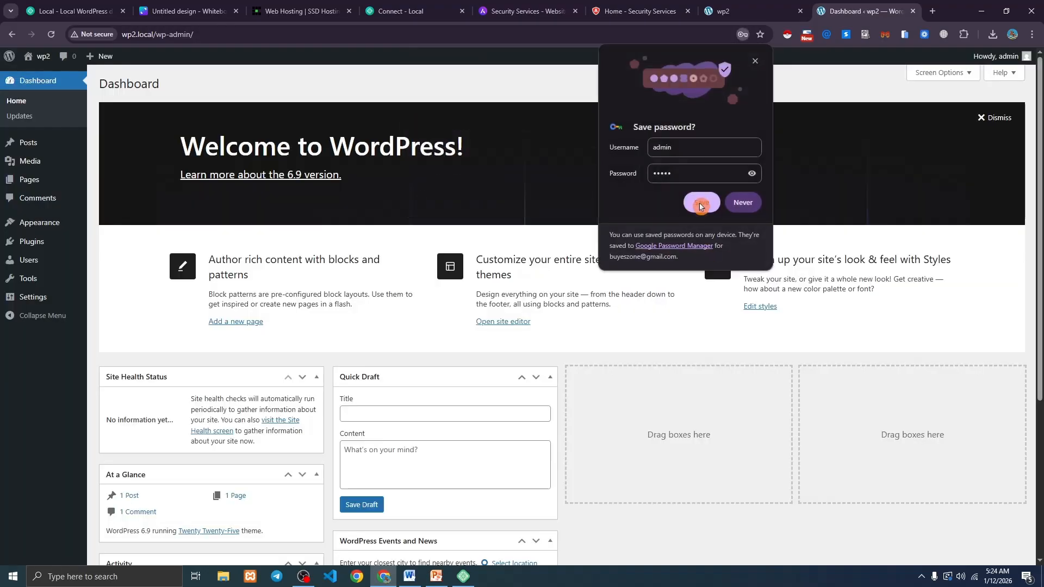
pyautogui.click(700, 202)
pyautogui.click(522, 12)
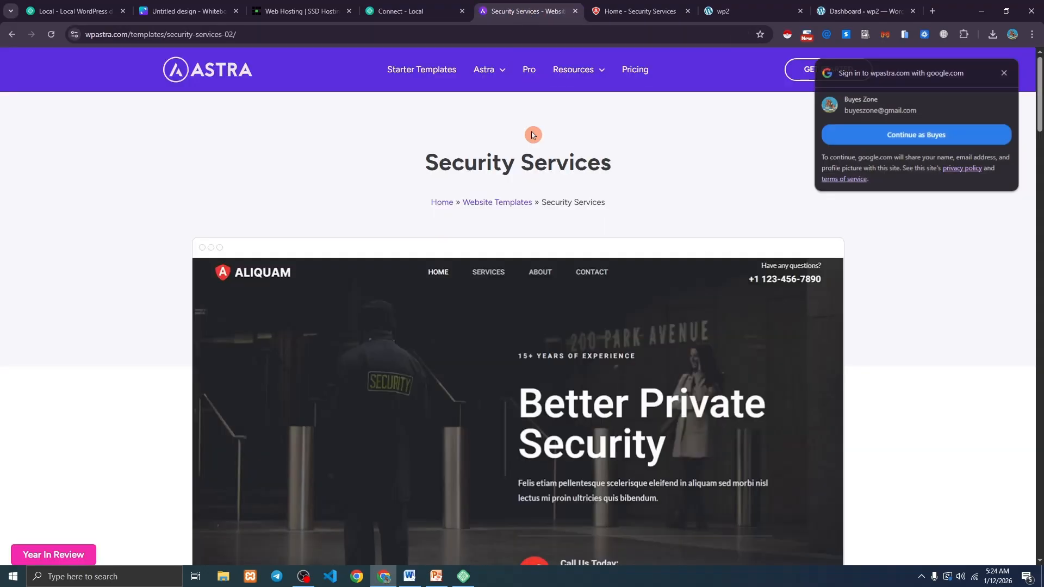
pyautogui.click(867, 12)
# Delete the Twenty Twenty-Four and Twenty Twenty-Three themes from Appearance > Themes.
pyautogui.moveTo(51, 226)
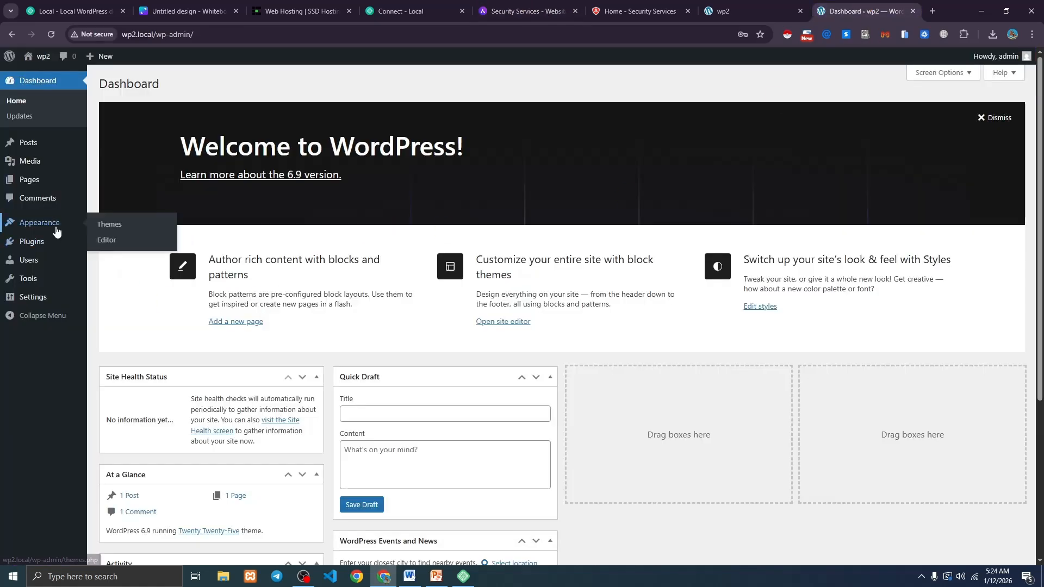
pyautogui.click(126, 225)
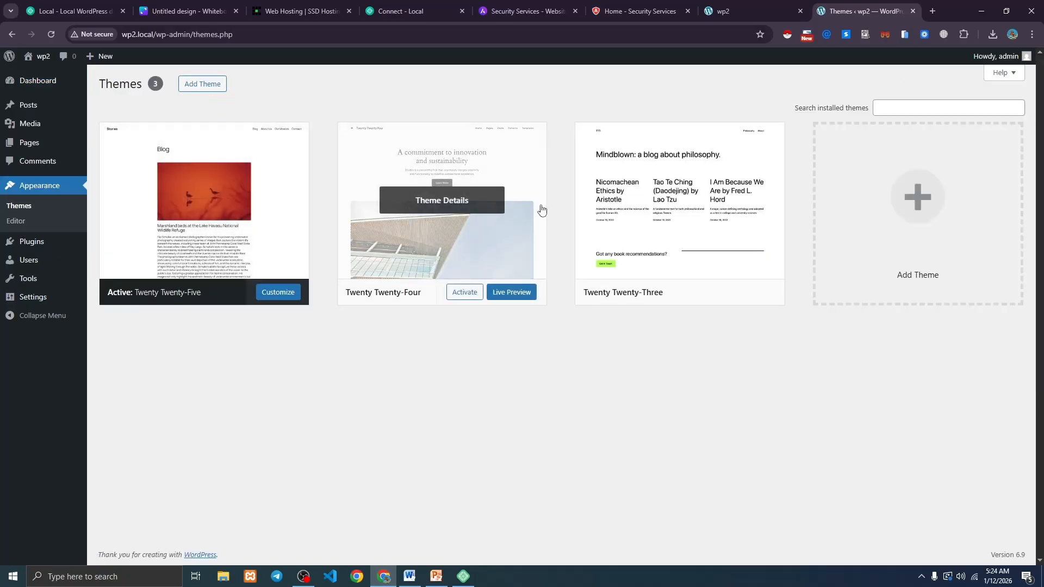
pyautogui.click(459, 201)
pyautogui.click(611, 536)
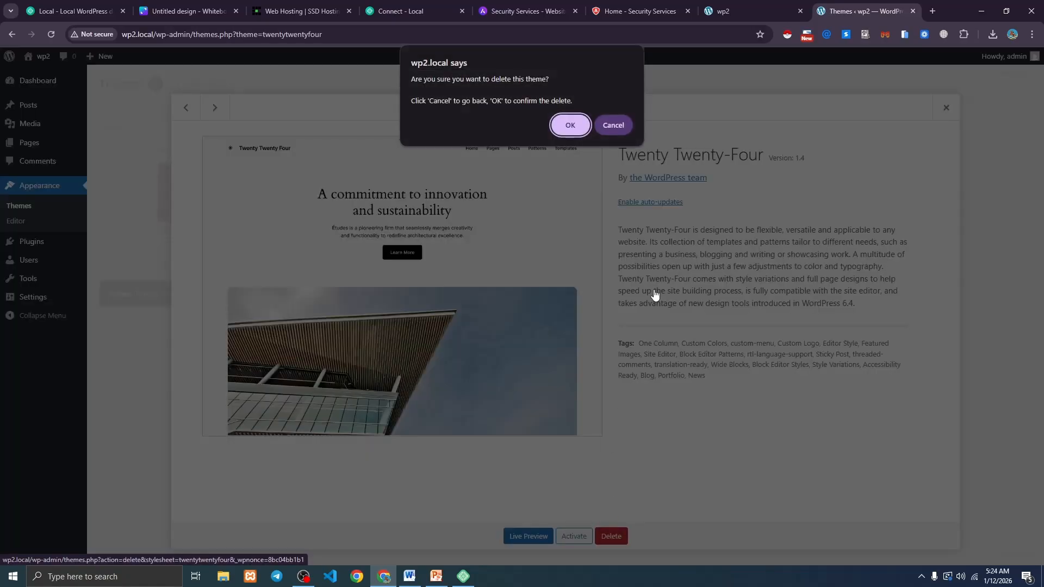
pyautogui.click(570, 129)
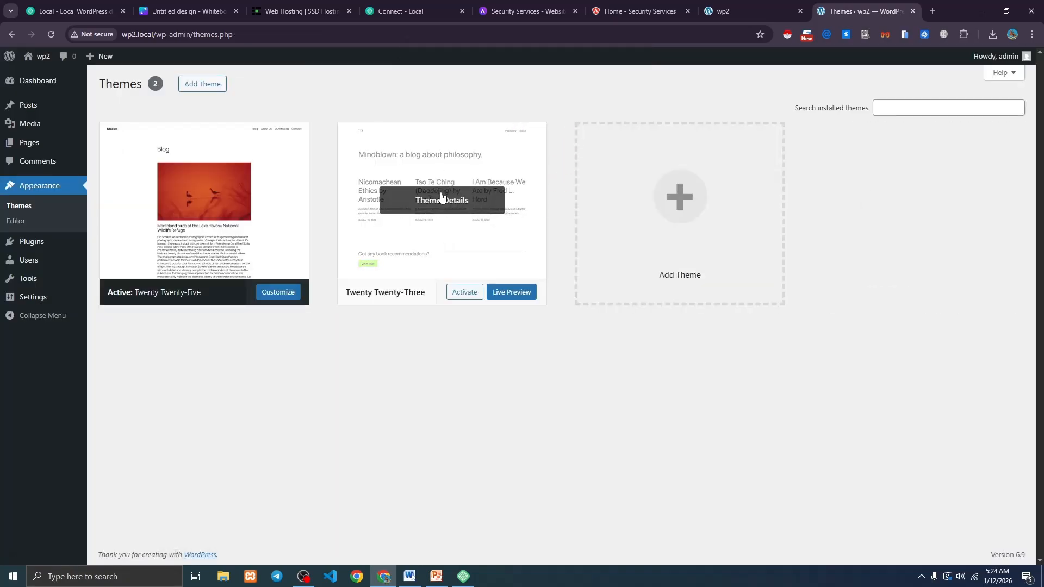
pyautogui.click(417, 204)
pyautogui.click(611, 536)
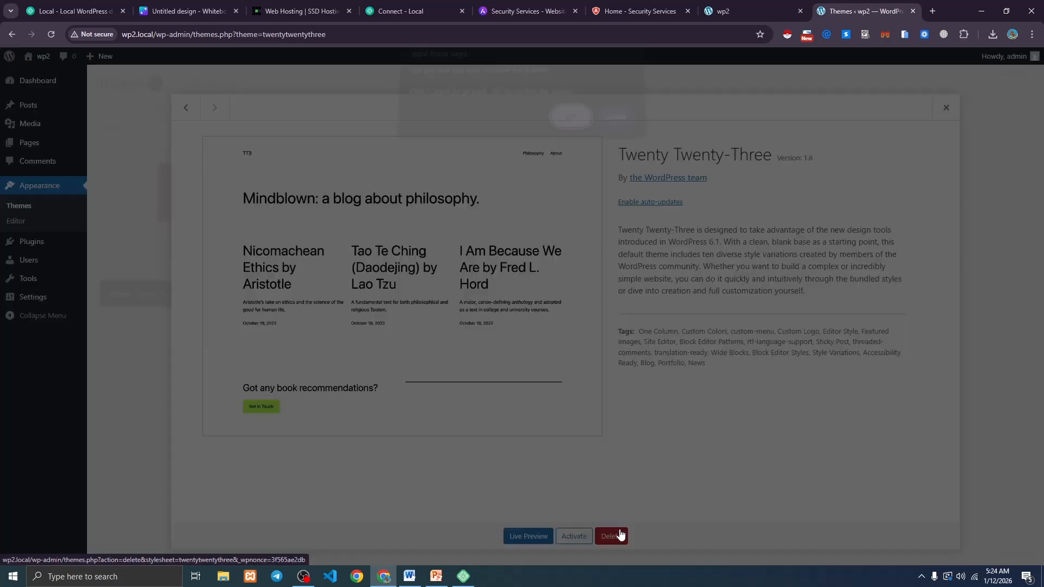
pyautogui.click(570, 136)
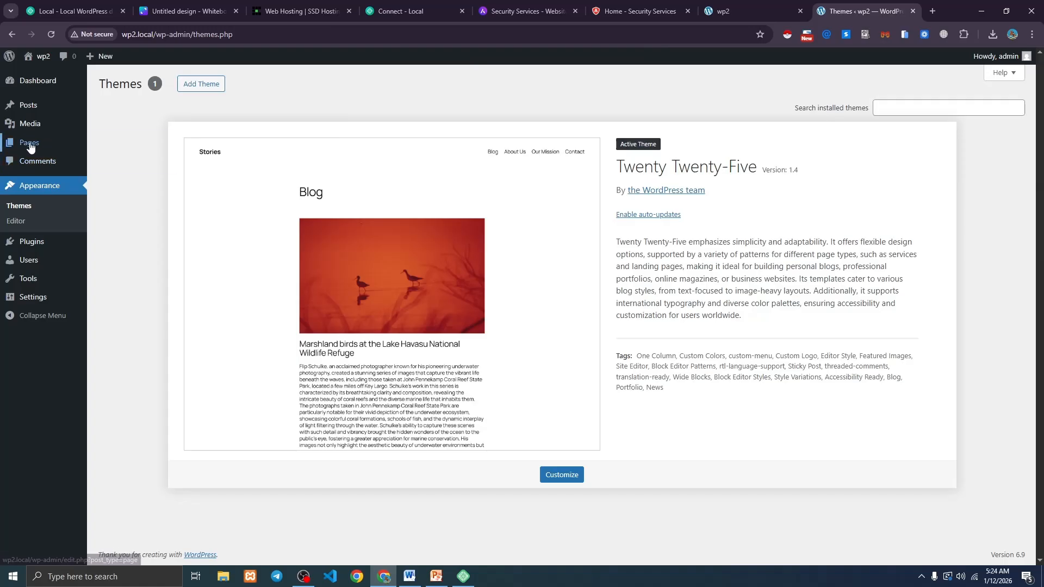
# Bulk-move the Privacy Policy and Sample Page pages to the Trash.
pyautogui.moveTo(30, 142)
pyautogui.click(108, 145)
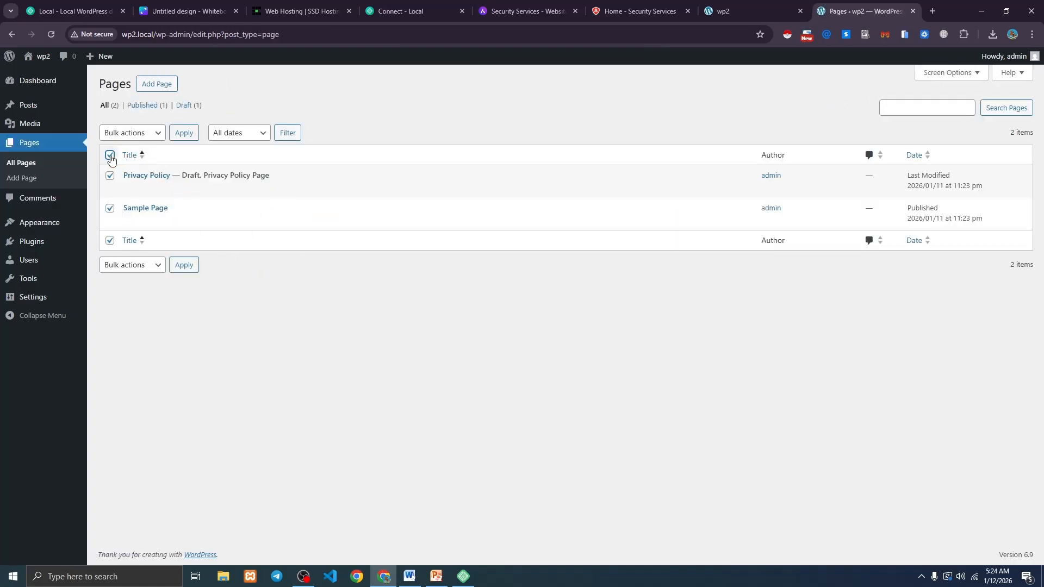
pyautogui.click(130, 137)
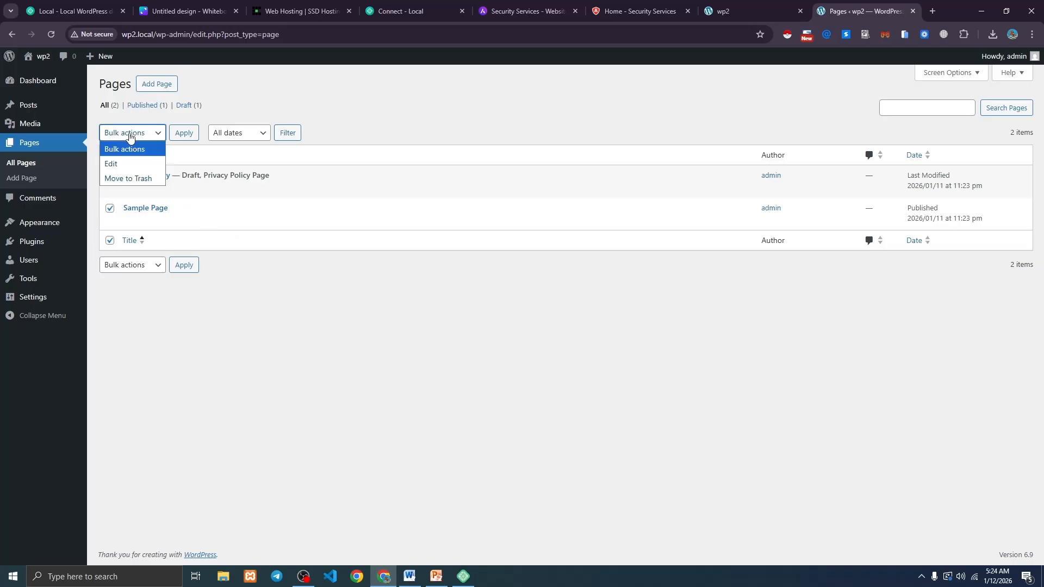
pyautogui.click(123, 184)
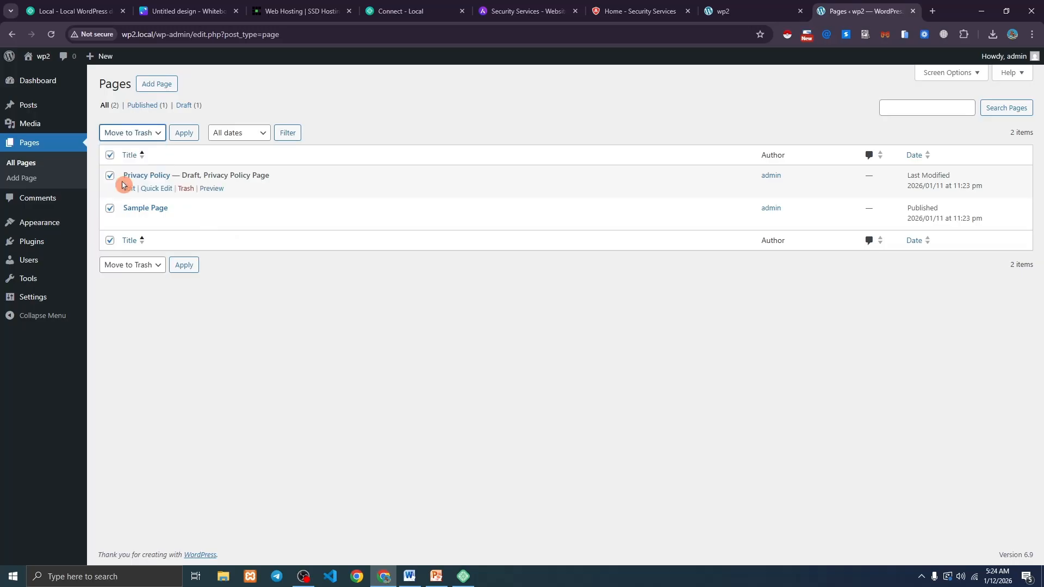
pyautogui.click(184, 133)
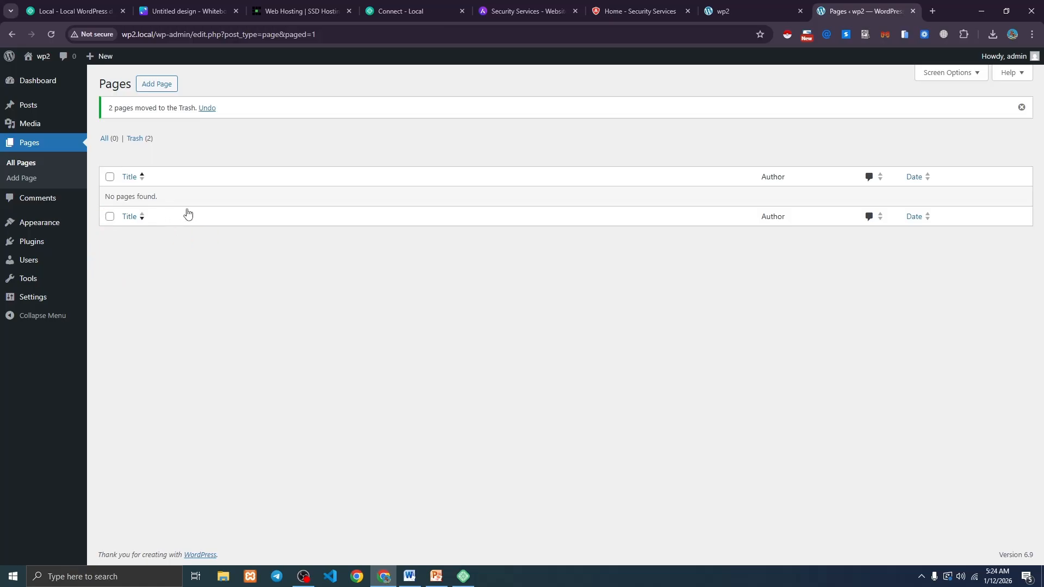
# Select all posts and bulk-move the Hello world! post to the Trash.
pyautogui.moveTo(30, 113)
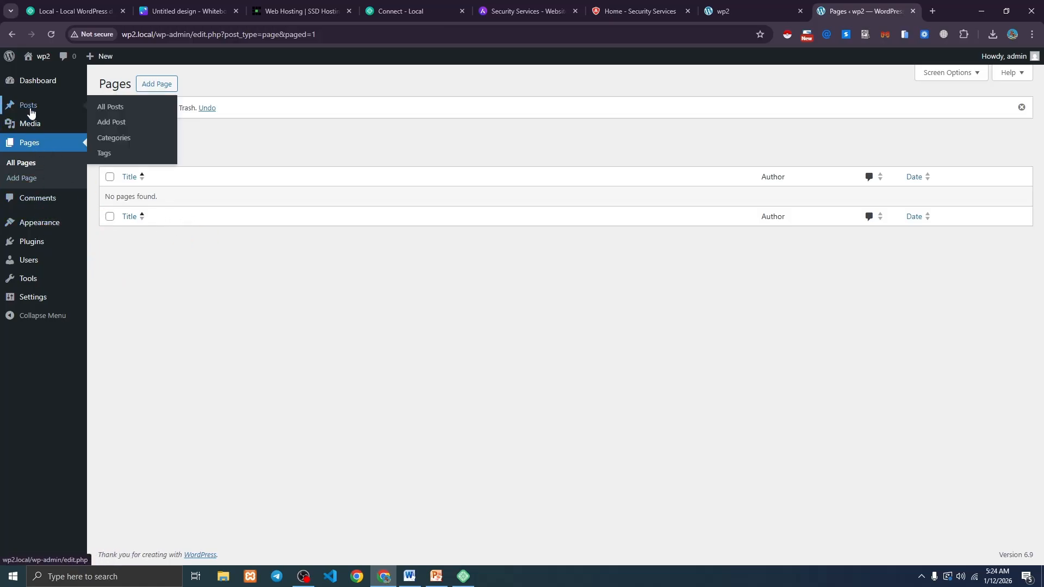
pyautogui.click(103, 109)
pyautogui.click(110, 153)
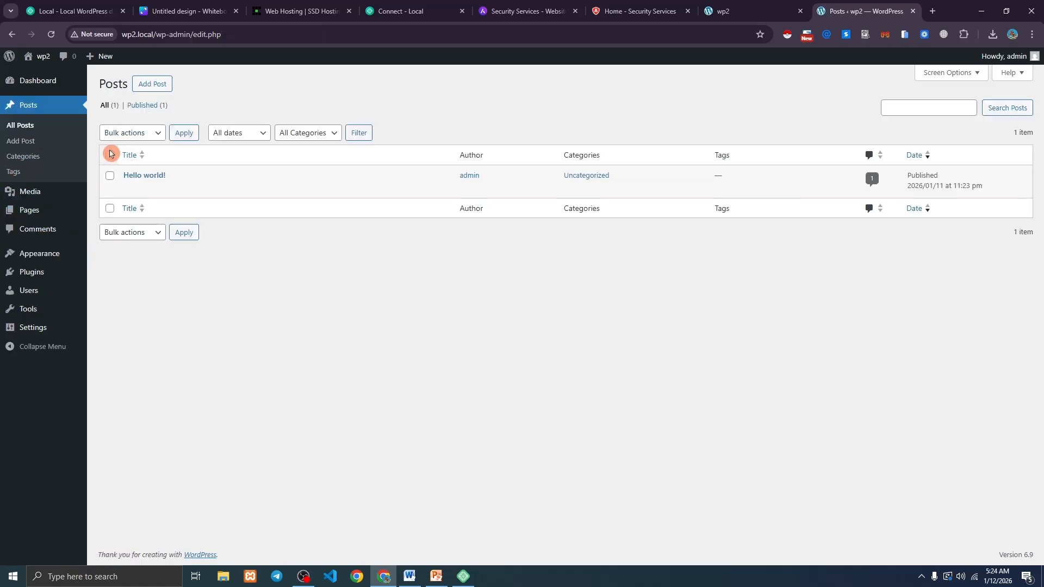
pyautogui.click(105, 133)
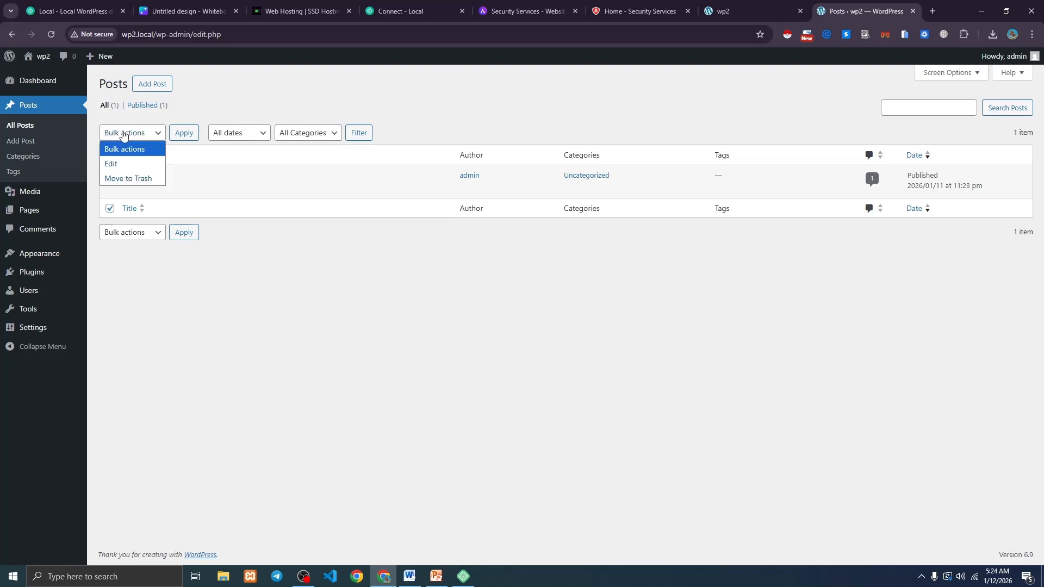
pyautogui.click(127, 182)
pyautogui.click(184, 133)
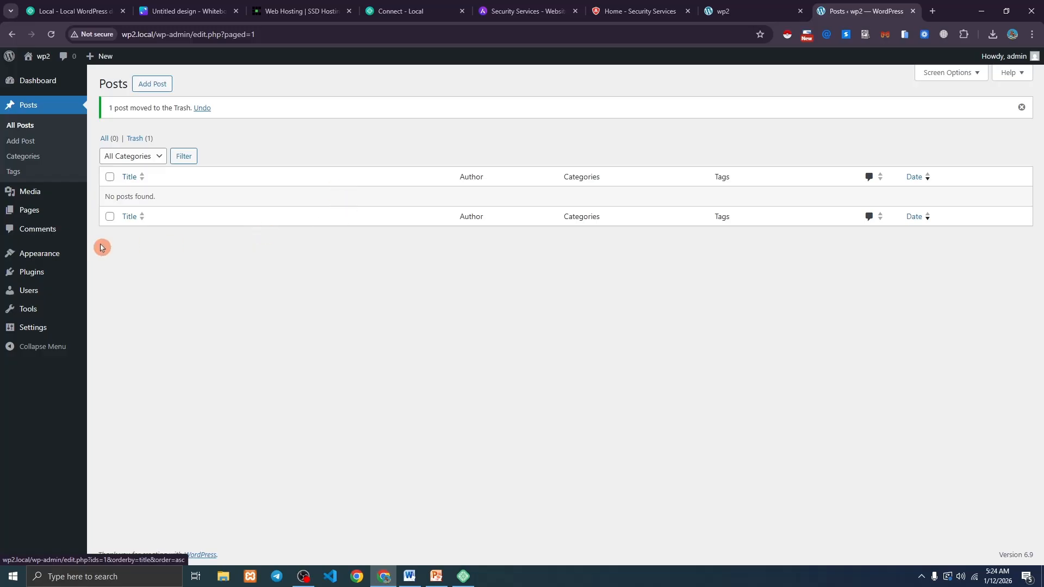
# Install and activate the Astra theme from the Add Themes browser to reach its welcome screen.
pyautogui.moveTo(56, 258)
pyautogui.click(119, 259)
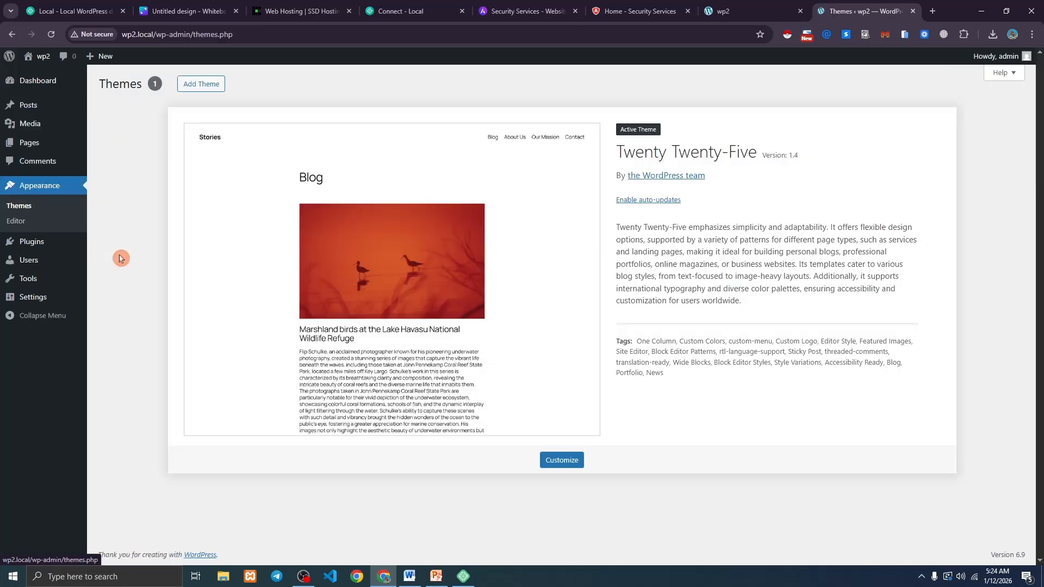
pyautogui.click(210, 85)
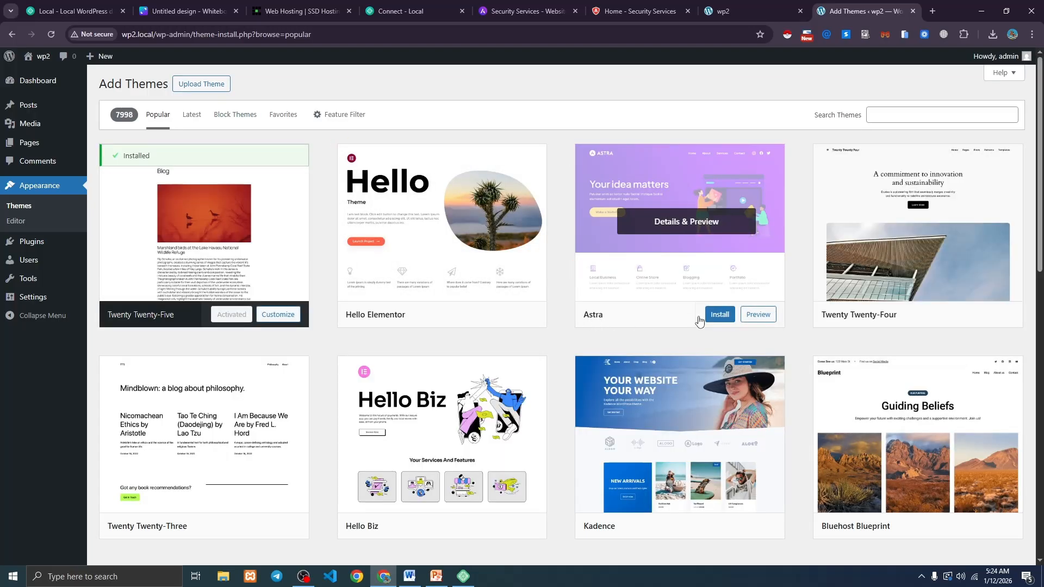
pyautogui.click(719, 315)
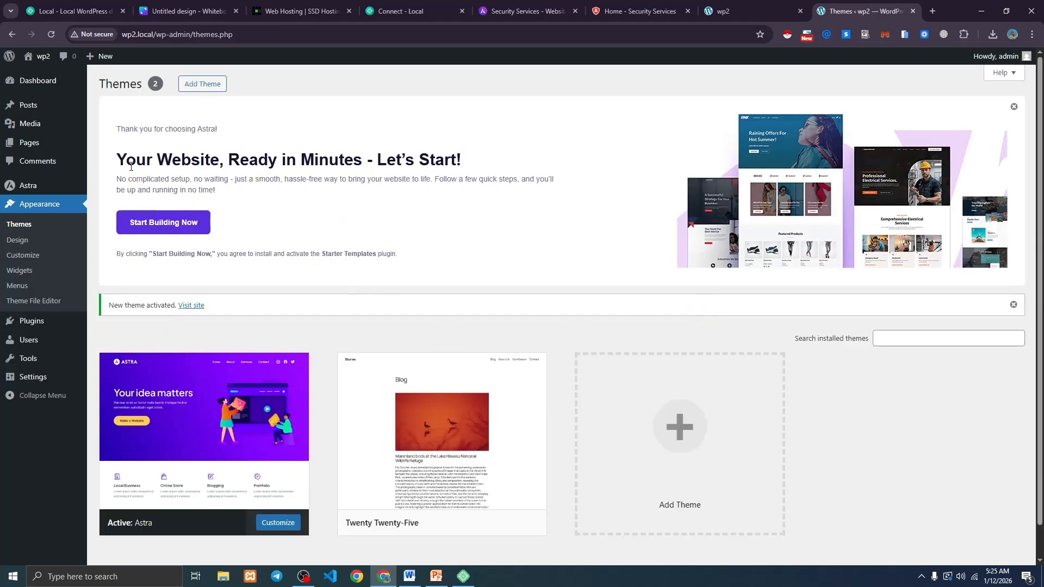
pyautogui.moveTo(122, 159); pyautogui.dragTo(444, 158)
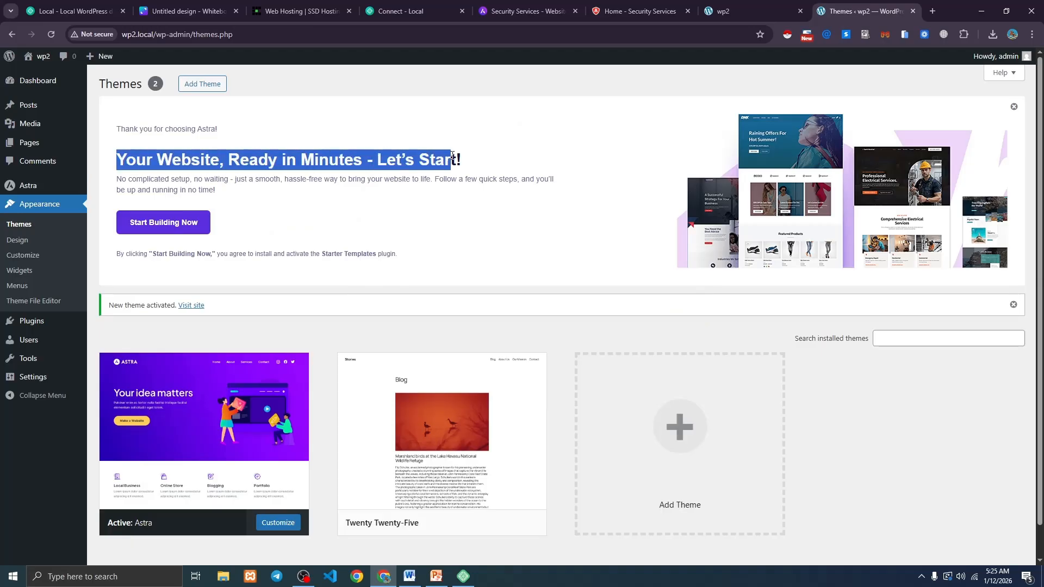
pyautogui.click(442, 158)
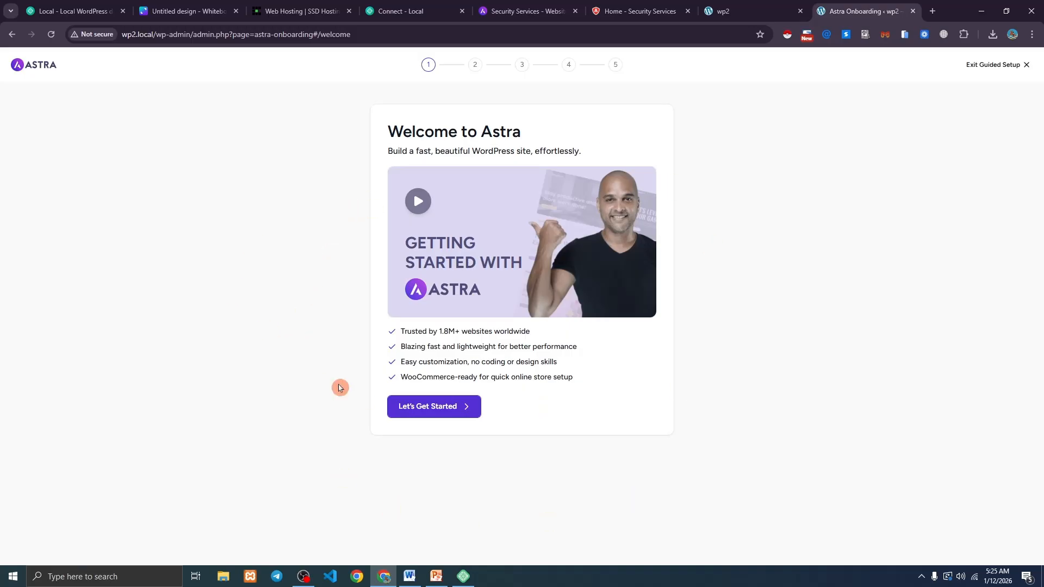
# Exit Astra's guided setup and look over the Astra dashboard page.
pyautogui.click(986, 68)
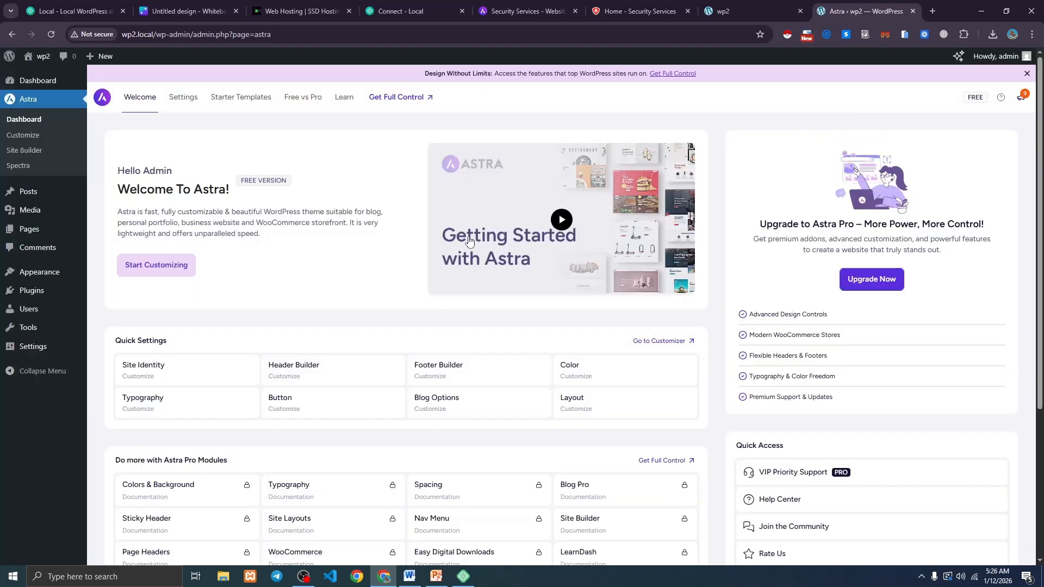
pyautogui.scroll(-4, 222, 370)
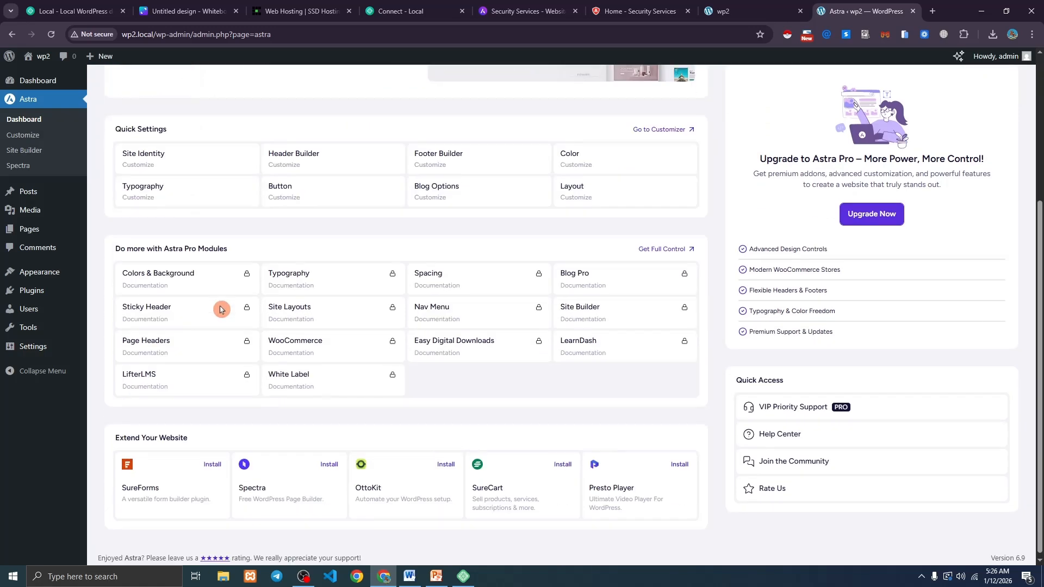
pyautogui.scroll(4, 267, 240)
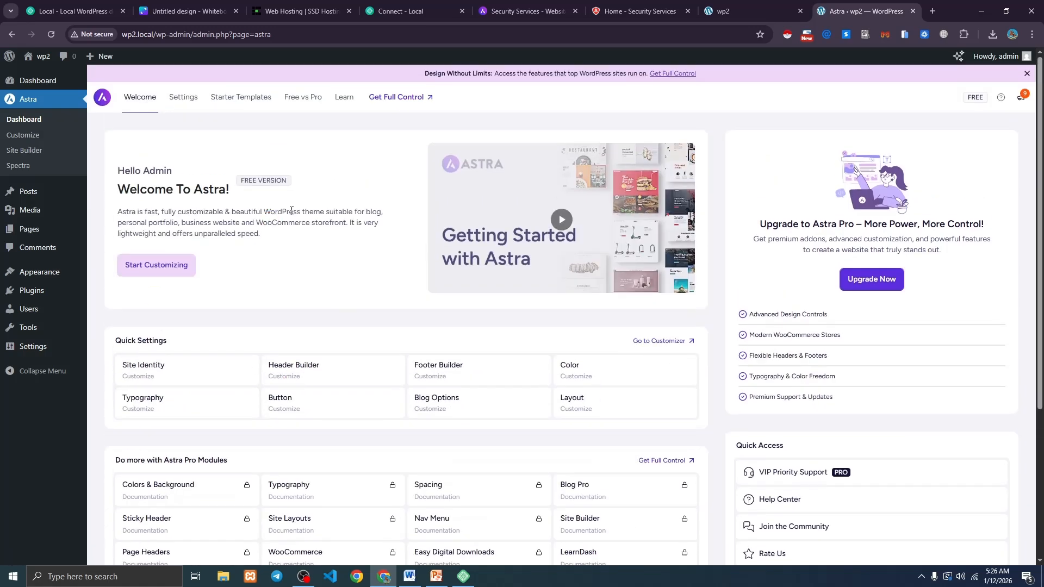
# Open Starter Templates, build from classic templates, and pick Elementor as the page builder.
pyautogui.click(238, 102)
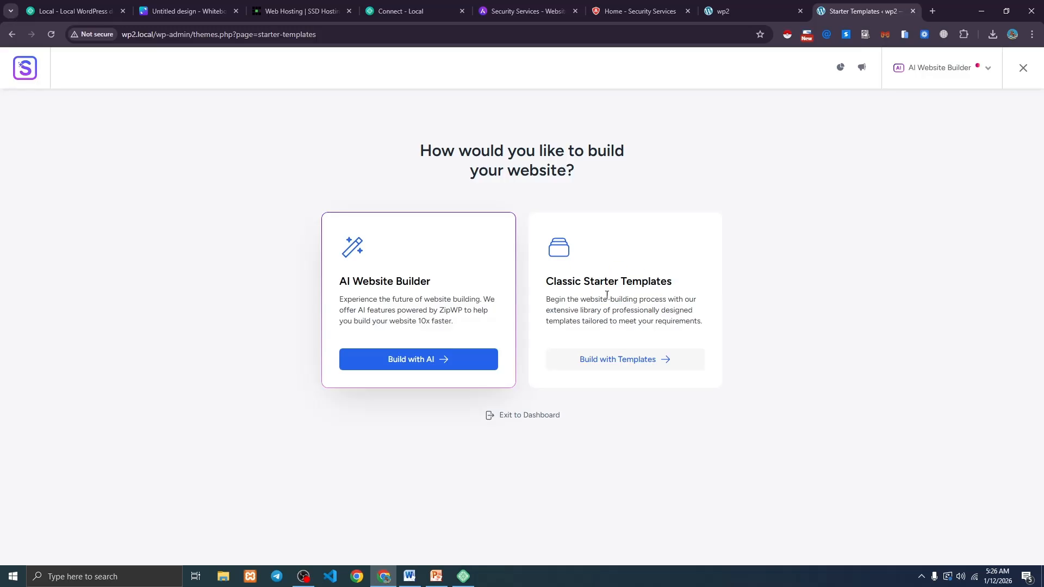
pyautogui.click(617, 363)
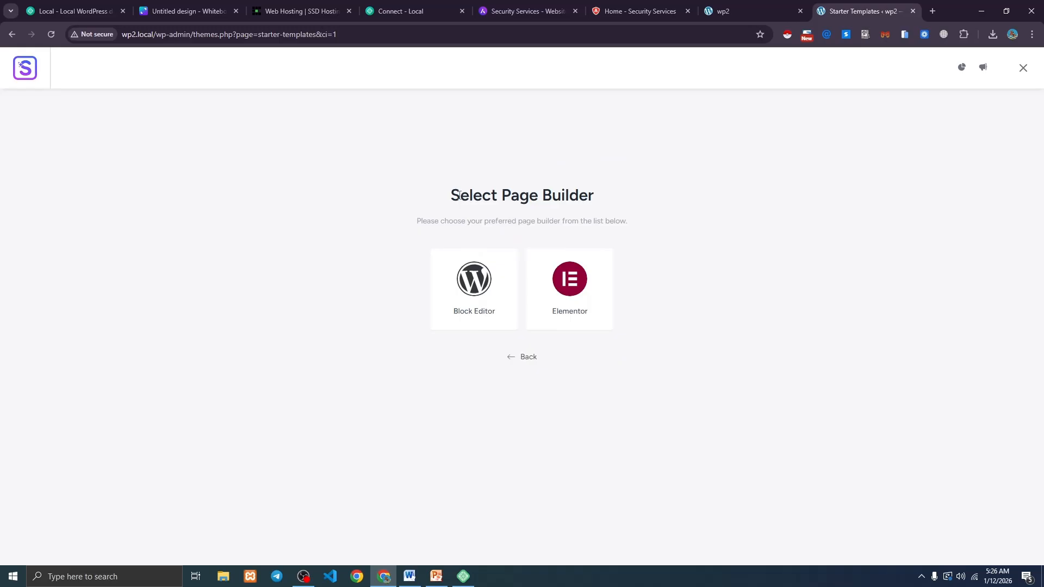
pyautogui.moveTo(459, 195); pyautogui.dragTo(596, 195)
pyautogui.click(597, 196)
pyautogui.click(591, 287)
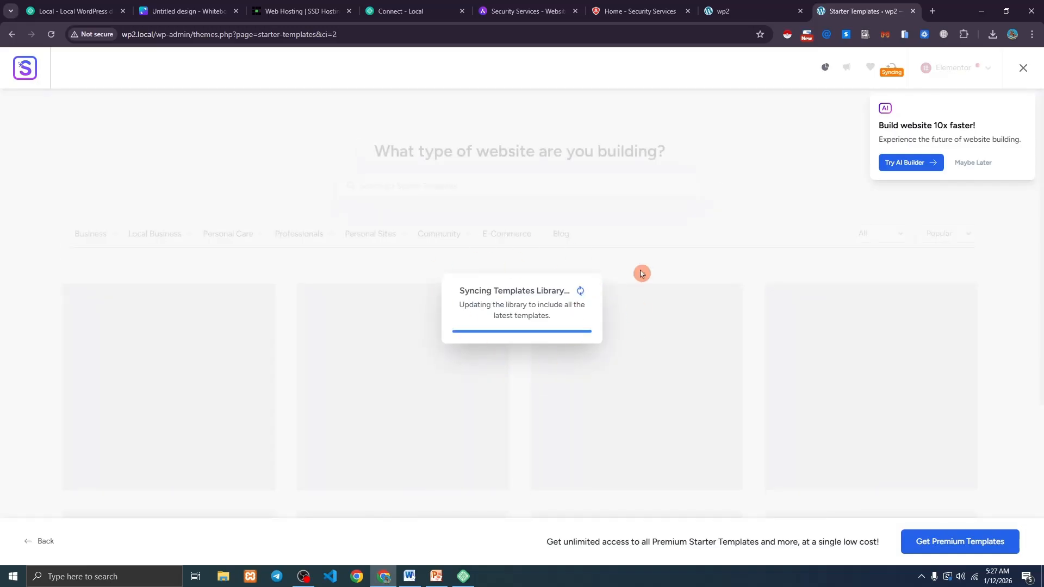
# Glance at Astra's website templates gallery in the other tab, then return to the wp2 library.
pyautogui.scroll(-5, 410, 277)
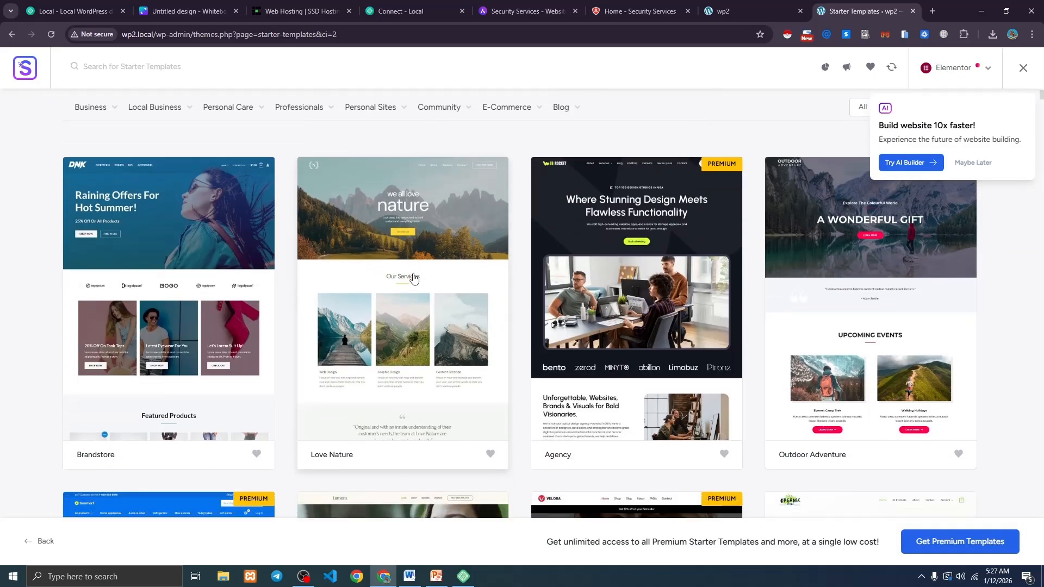
pyautogui.click(548, 9)
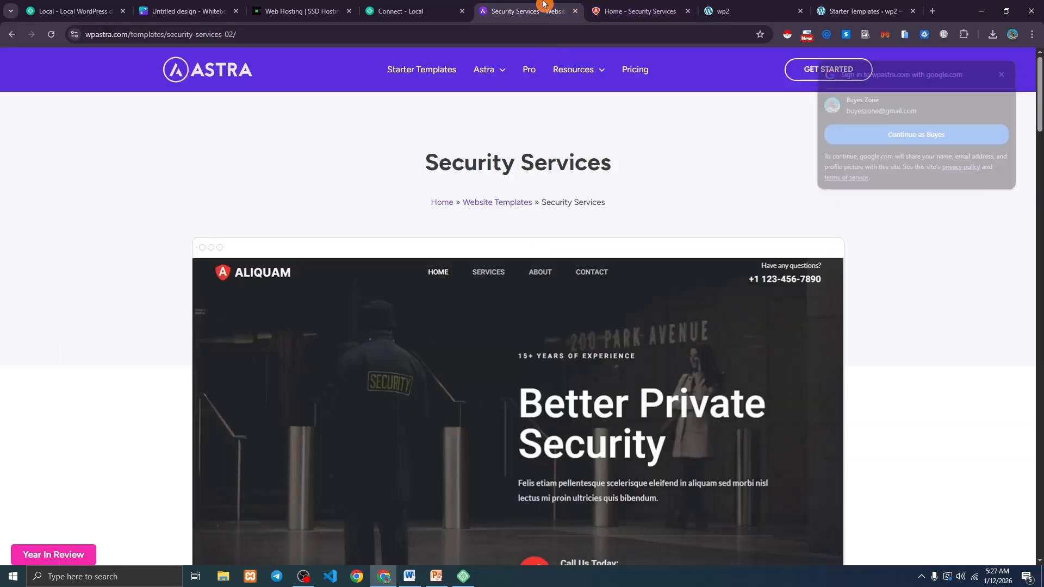
pyautogui.click(407, 69)
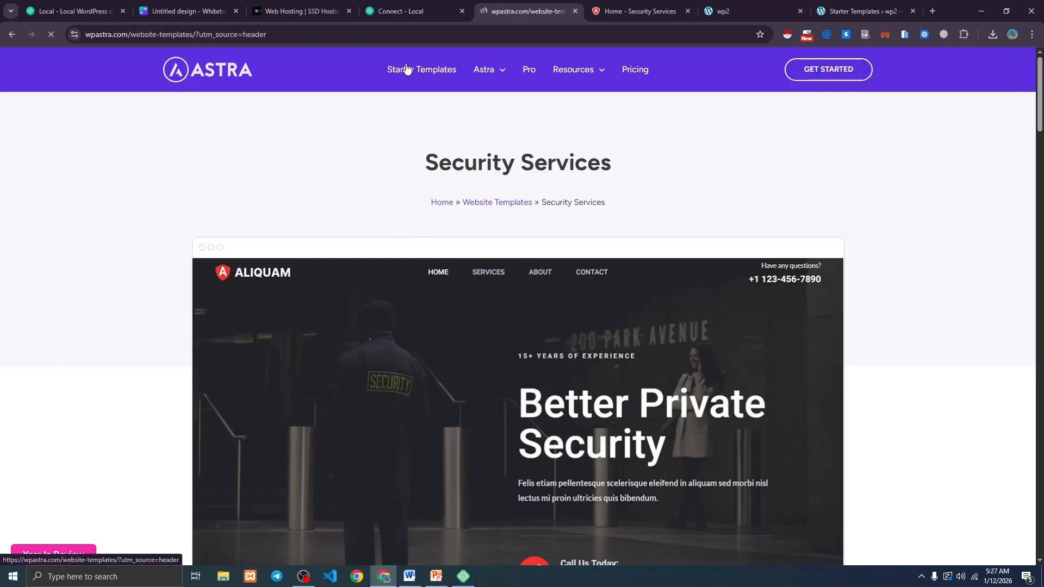
pyautogui.click(414, 187)
pyautogui.scroll(-10, 413, 187)
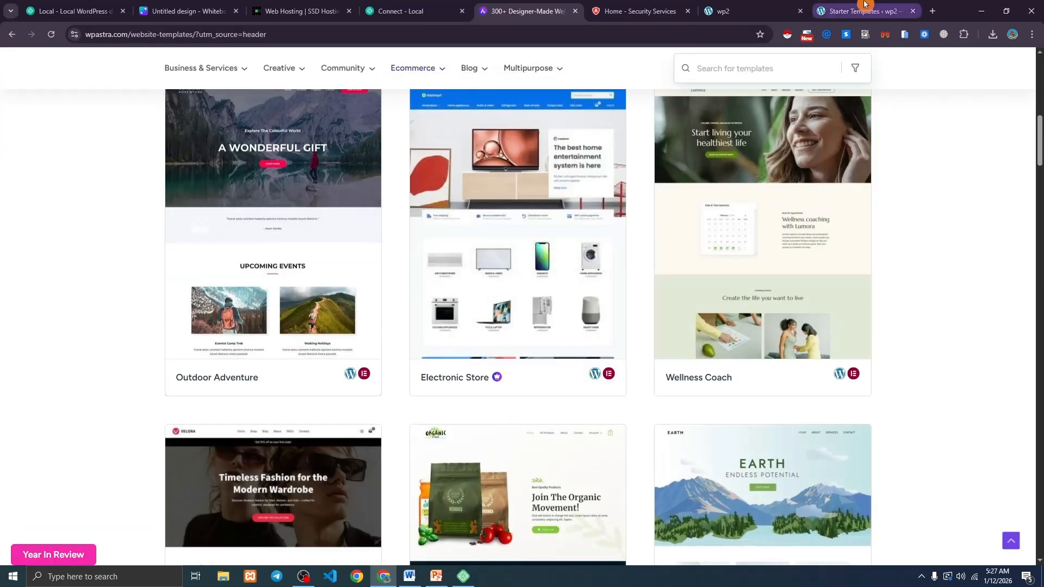
pyautogui.click(865, 11)
# Look over the template library's category dropdowns.
pyautogui.click(283, 237)
pyautogui.scroll(-3, 282, 237)
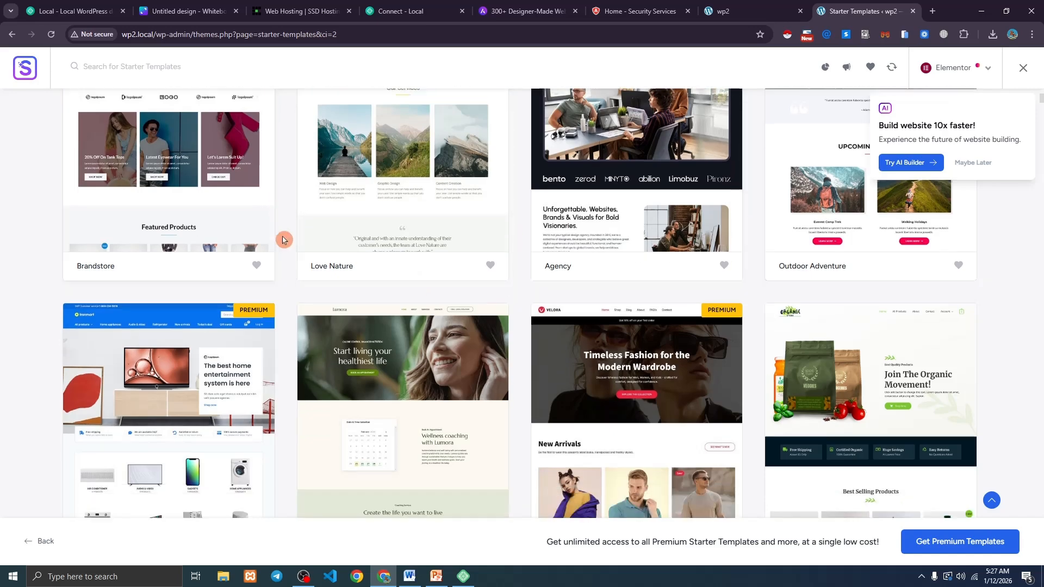
pyautogui.scroll(8, 282, 237)
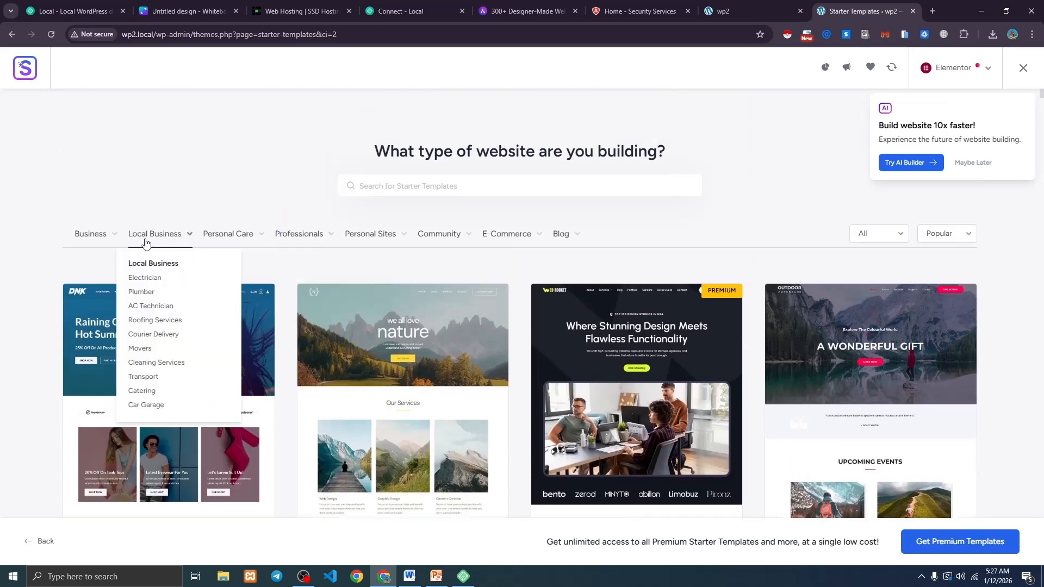
pyautogui.moveTo(98, 243)
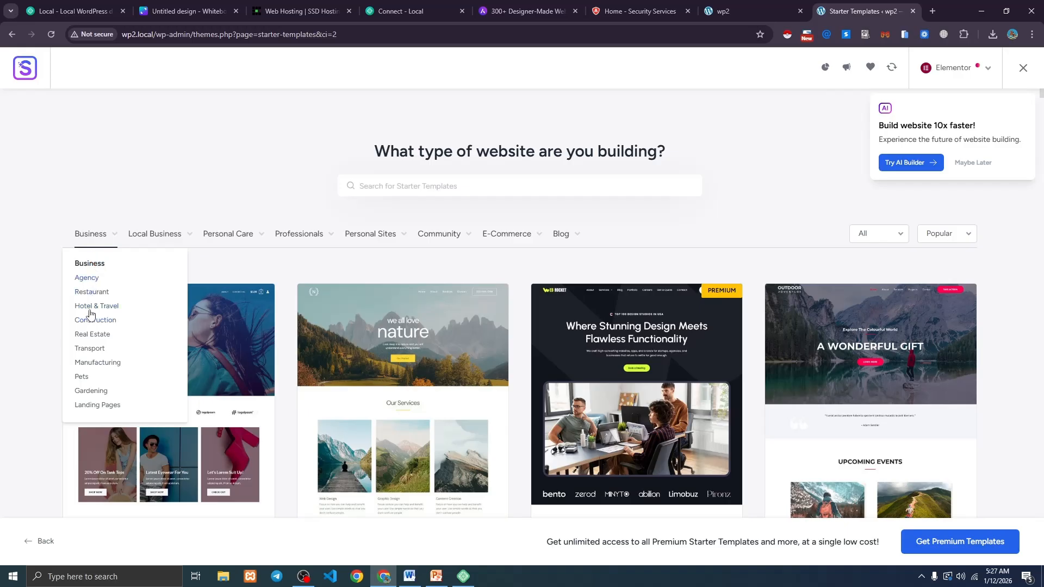
pyautogui.moveTo(140, 246)
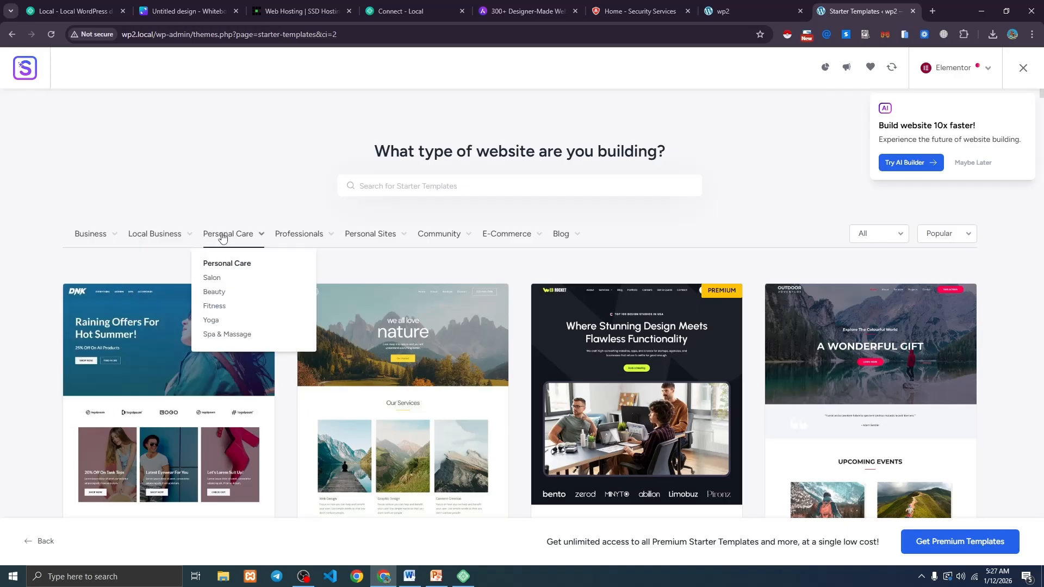
pyautogui.moveTo(294, 235)
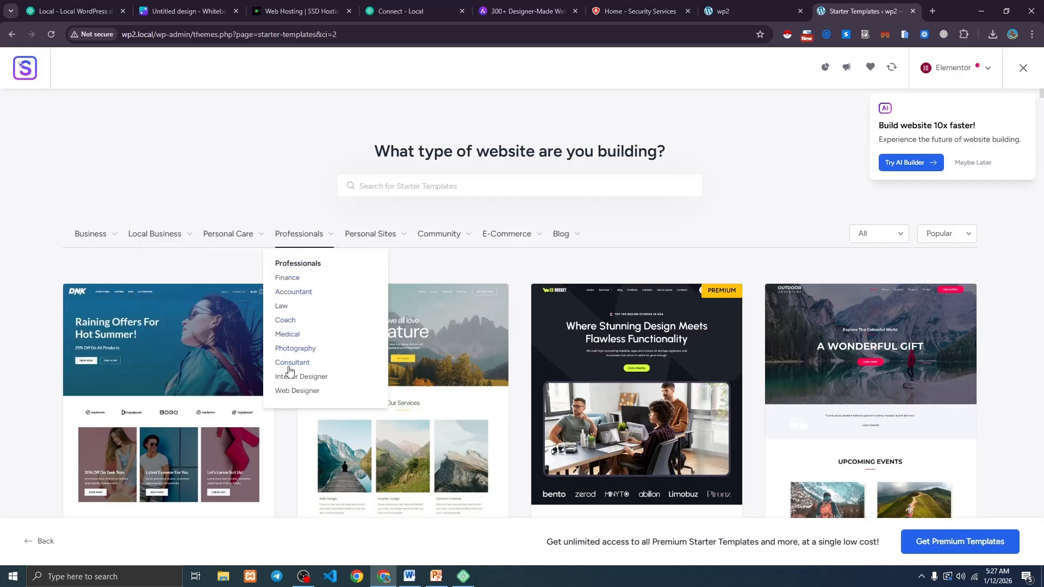
pyautogui.moveTo(356, 249)
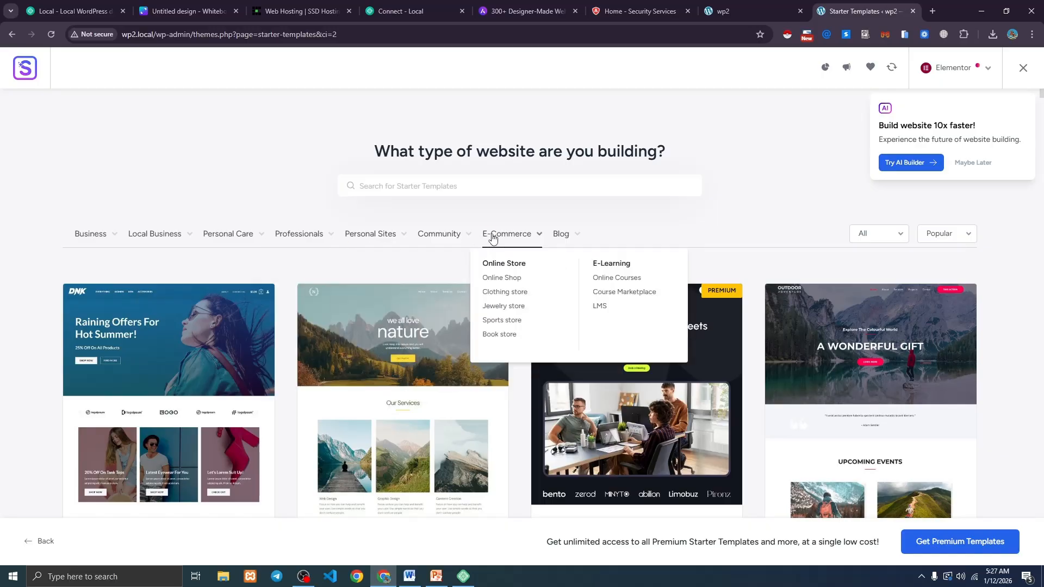
pyautogui.moveTo(460, 242)
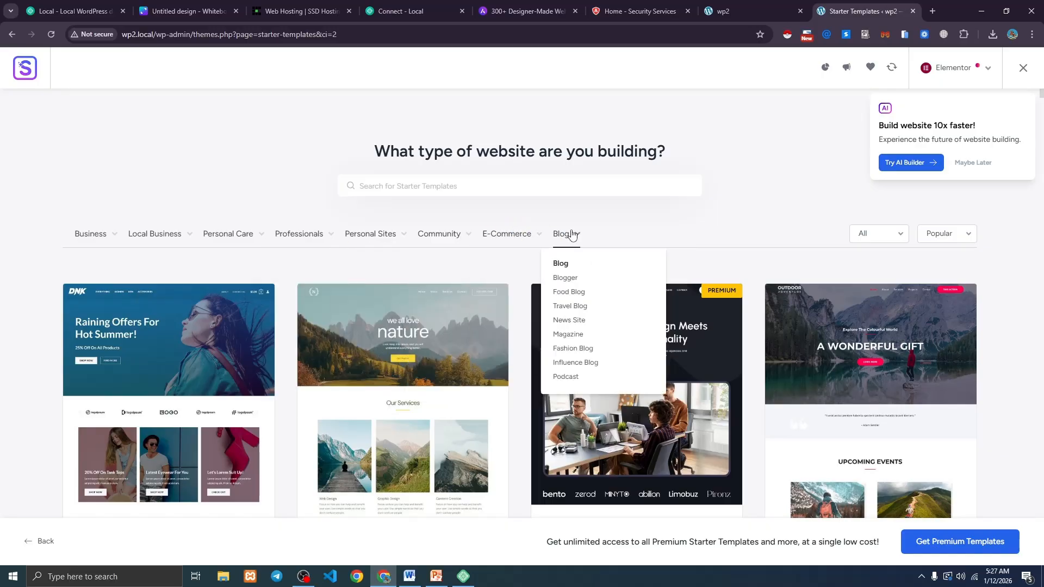
# Scroll down the template grid until the Deli Restaurant design appears.
pyautogui.scroll(-1, 167, 295)
pyautogui.scroll(-15, 305, 261)
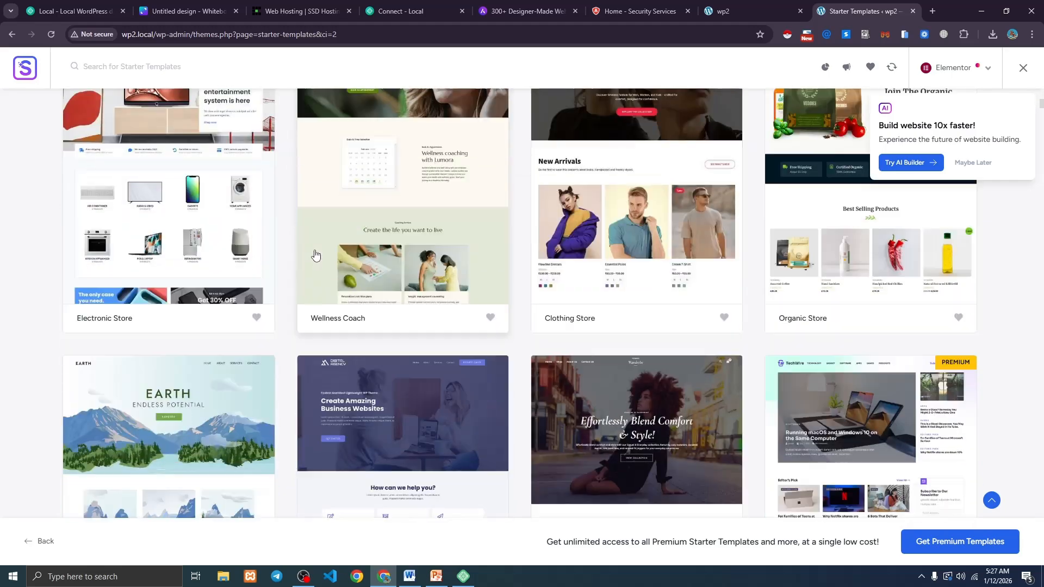
pyautogui.scroll(-12, 300, 241)
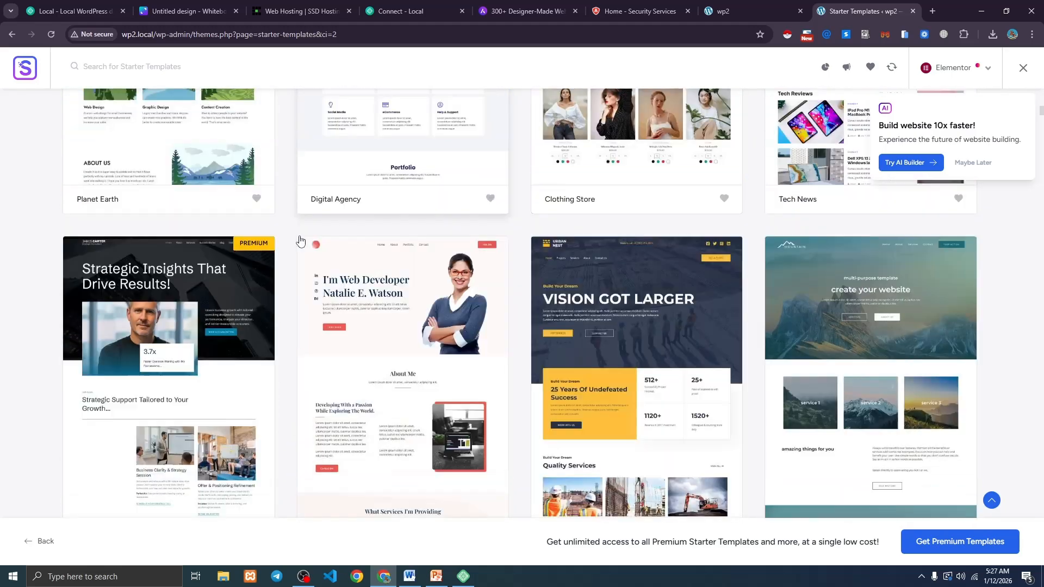
pyautogui.scroll(-5, 301, 241)
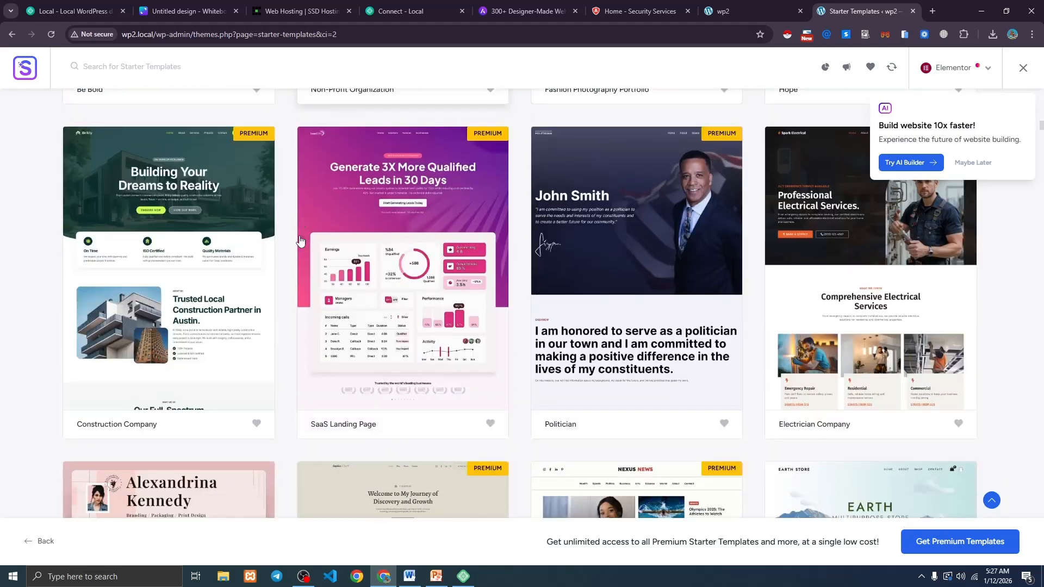
pyautogui.scroll(1, 348, 228)
pyautogui.scroll(-5, 390, 217)
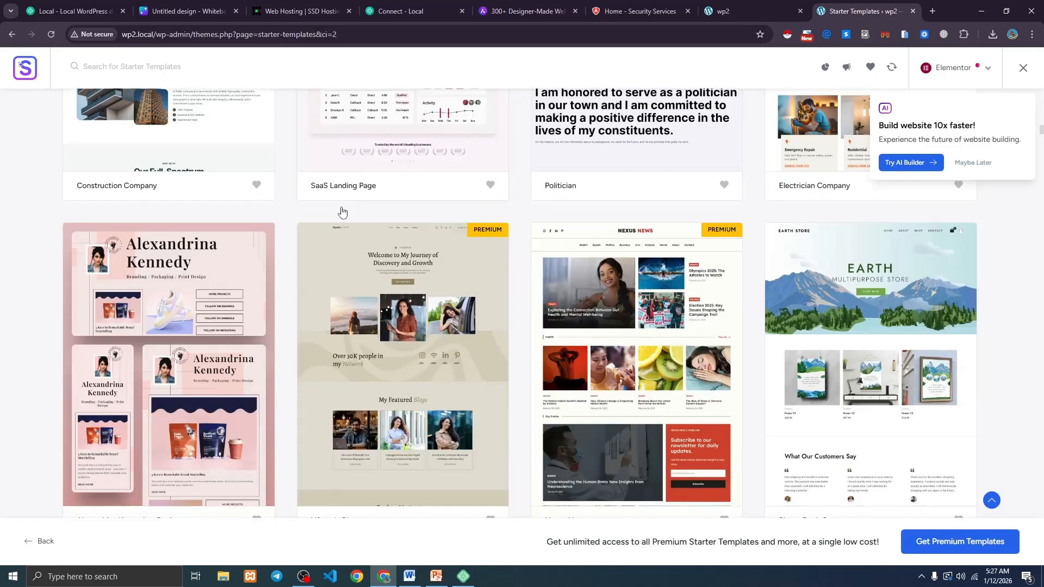
pyautogui.scroll(-10, 320, 204)
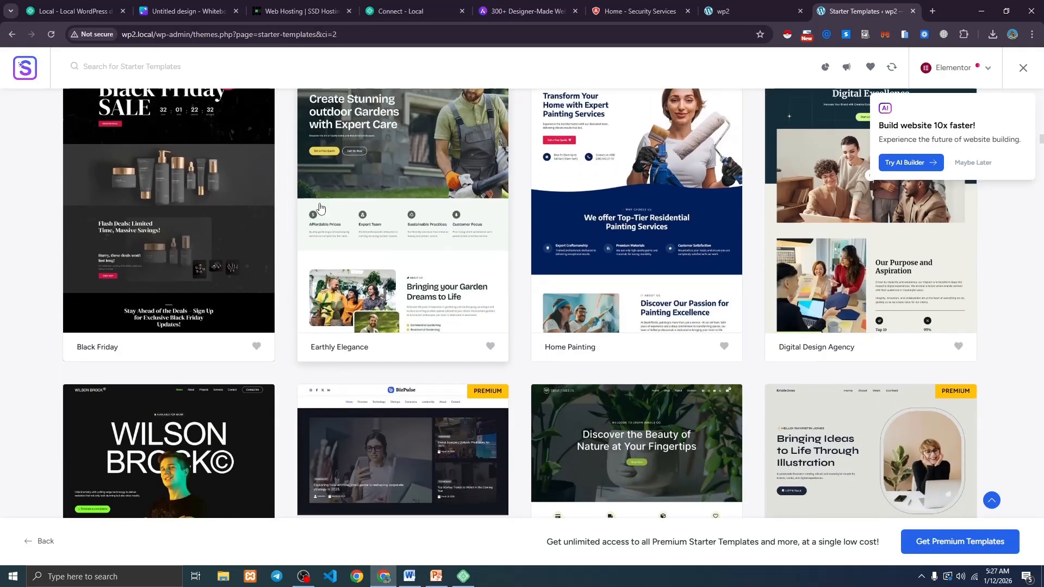
pyautogui.scroll(-4, 319, 207)
pyautogui.scroll(-3, 320, 208)
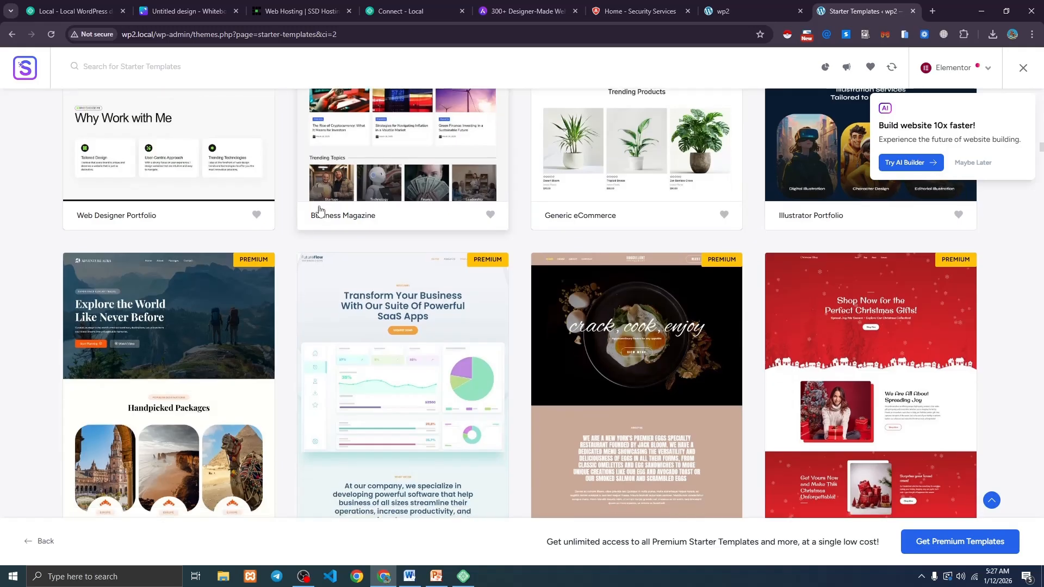
pyautogui.scroll(-5, 319, 210)
pyautogui.scroll(1, 319, 211)
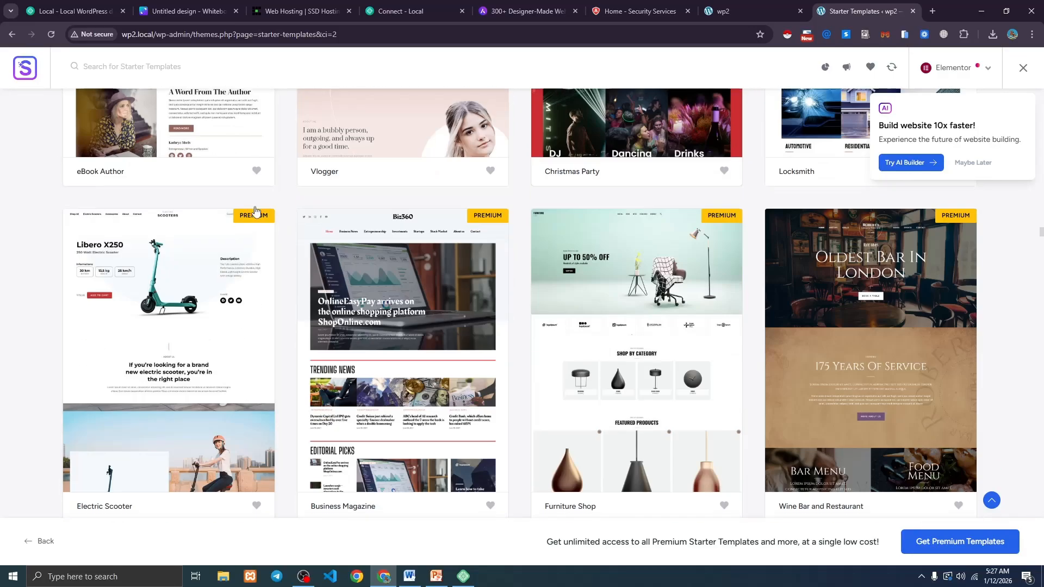
pyautogui.scroll(-4, 289, 206)
pyautogui.scroll(-14, 284, 206)
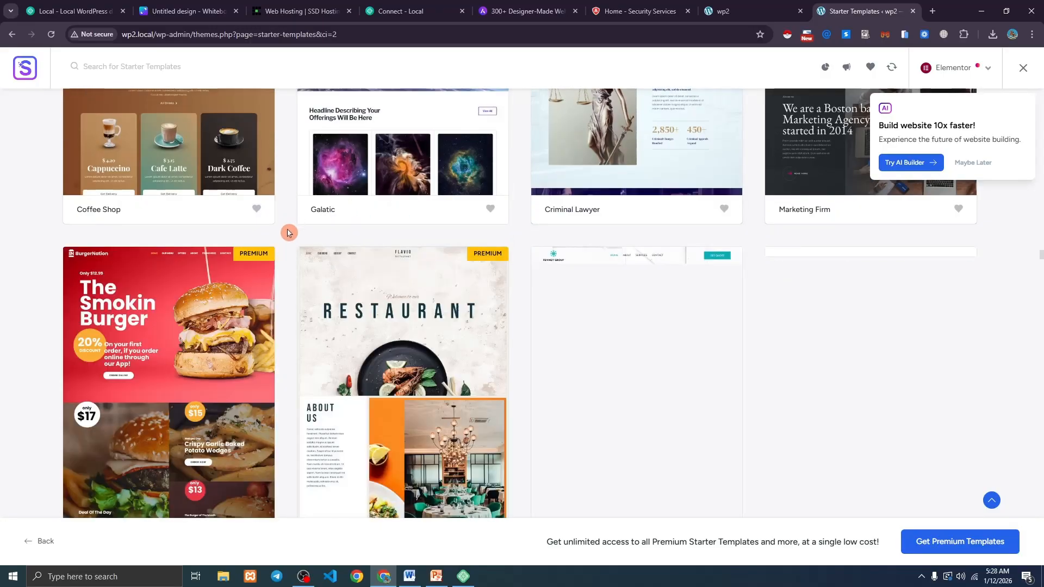
pyautogui.scroll(-3, 286, 231)
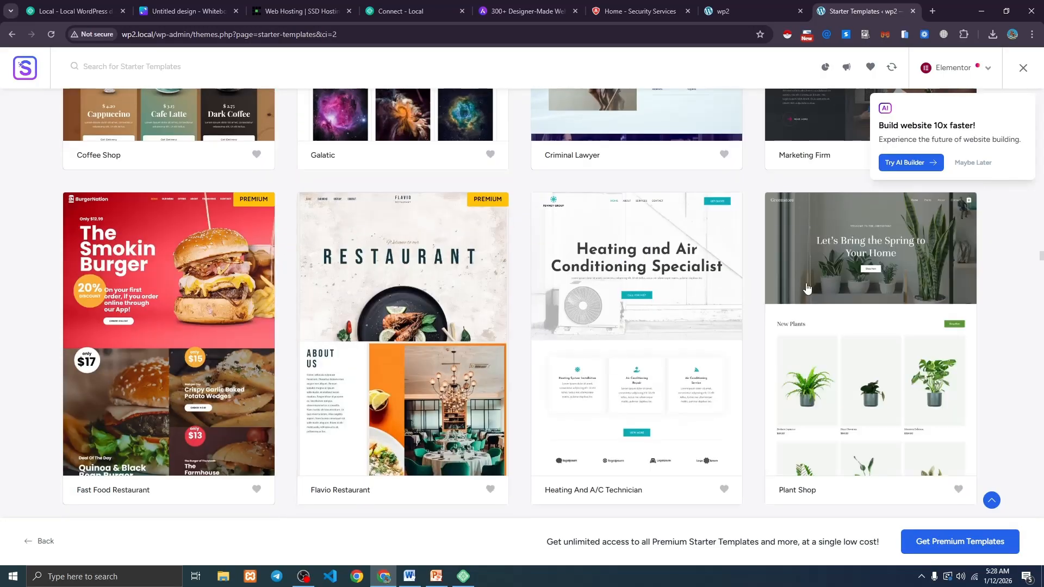
pyautogui.scroll(-5, 533, 203)
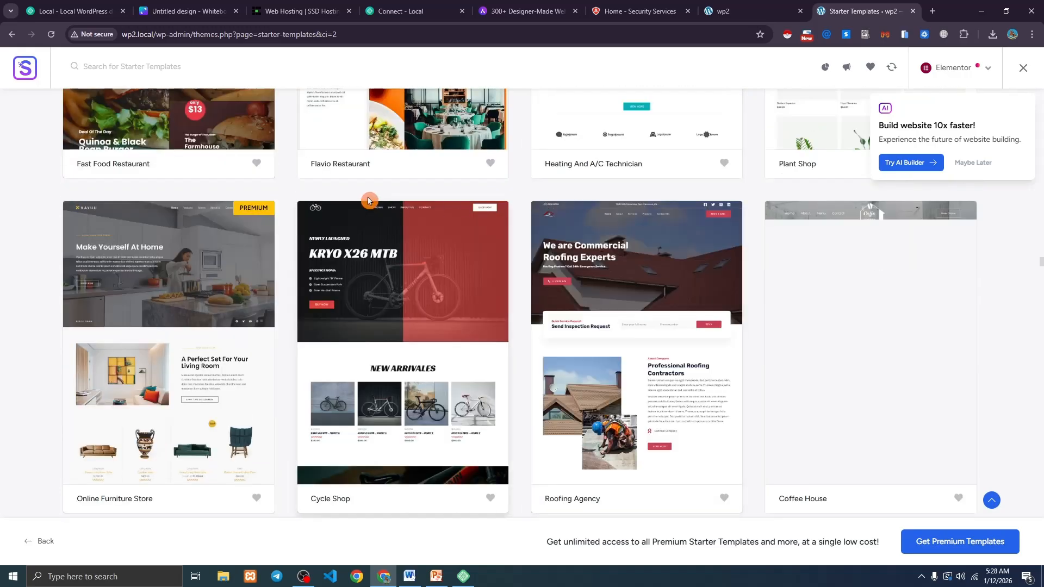
pyautogui.scroll(-4, 278, 180)
pyautogui.scroll(-7, 277, 180)
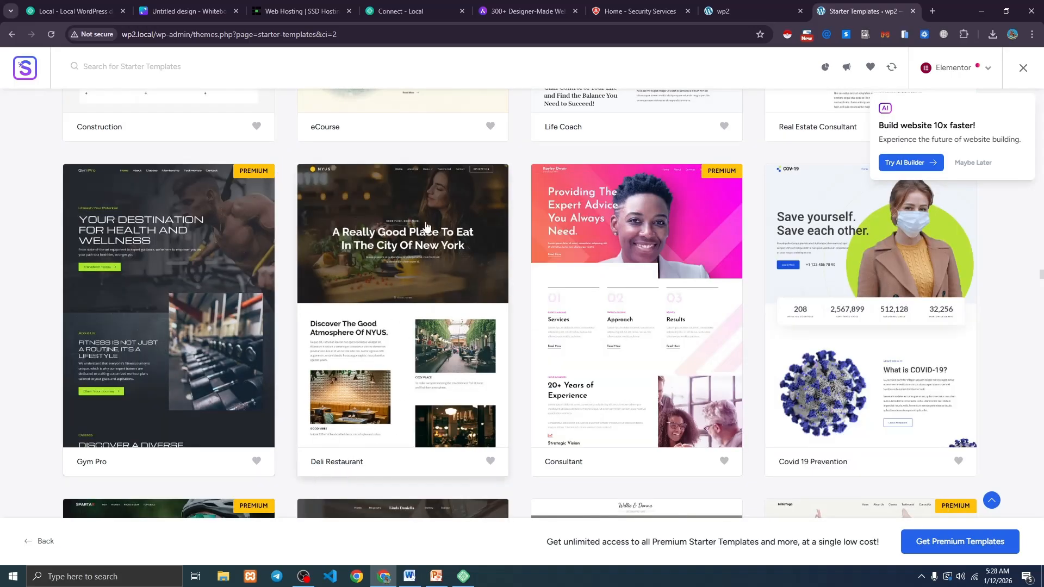
# Choose the Deli Restaurant template, apply the green Style 2 palette, and continue to features.
pyautogui.click(412, 260)
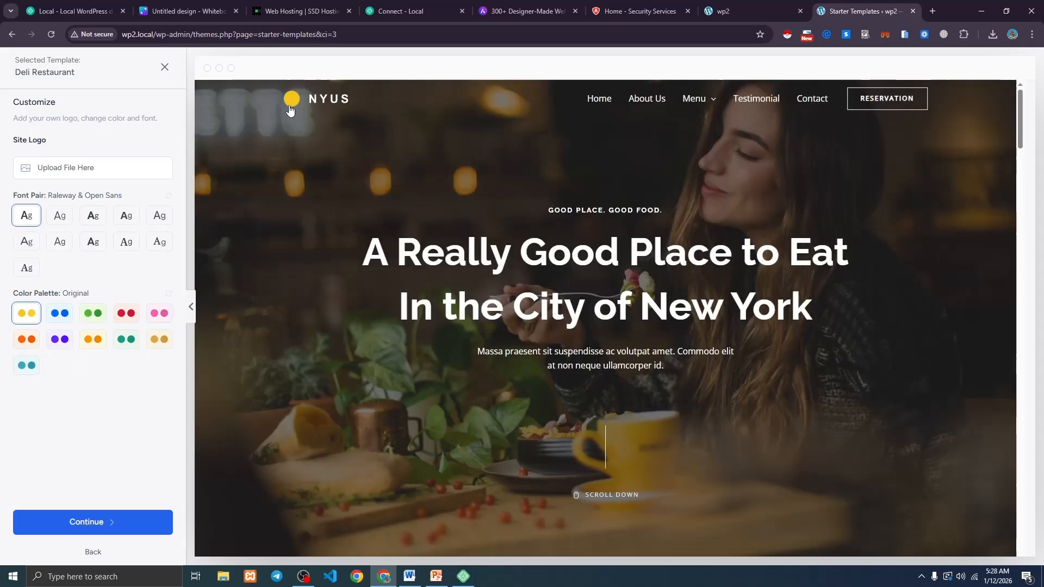
pyautogui.click(94, 321)
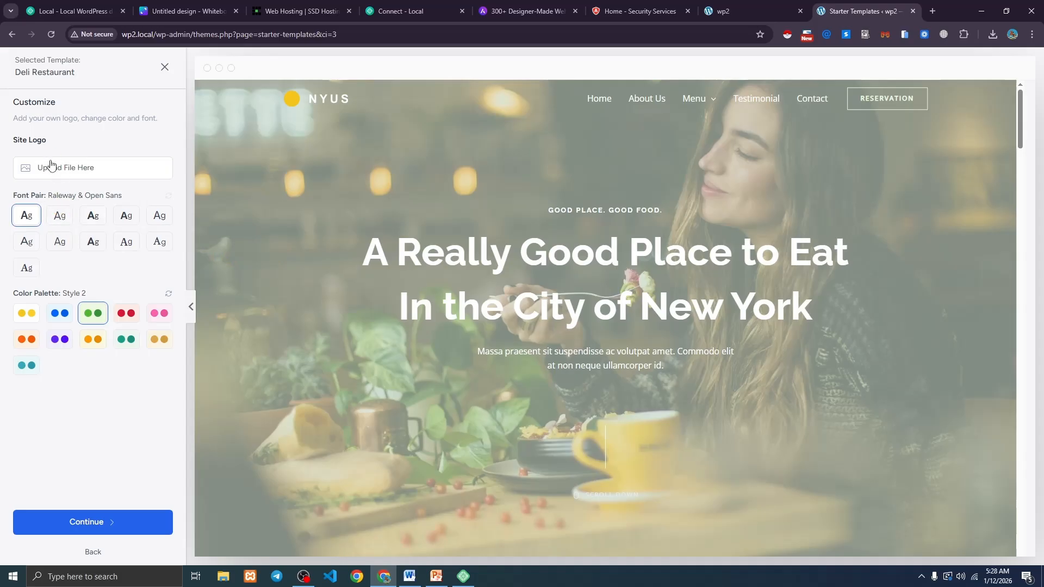
pyautogui.click(104, 526)
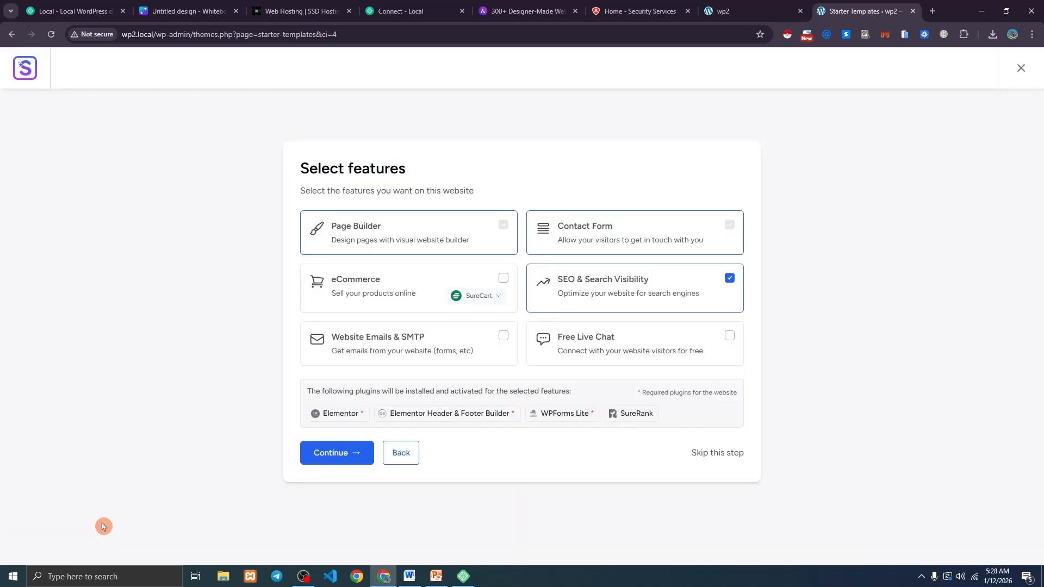
# Accept the features, start the site build, and view the website once it finishes in 1.58 minutes.
pyautogui.click(333, 454)
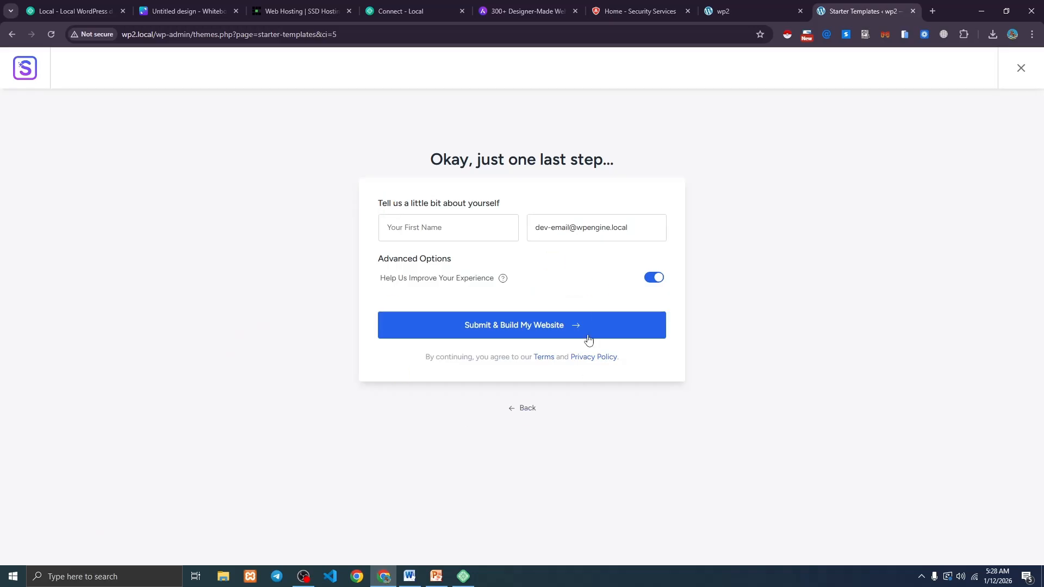
pyautogui.click(515, 326)
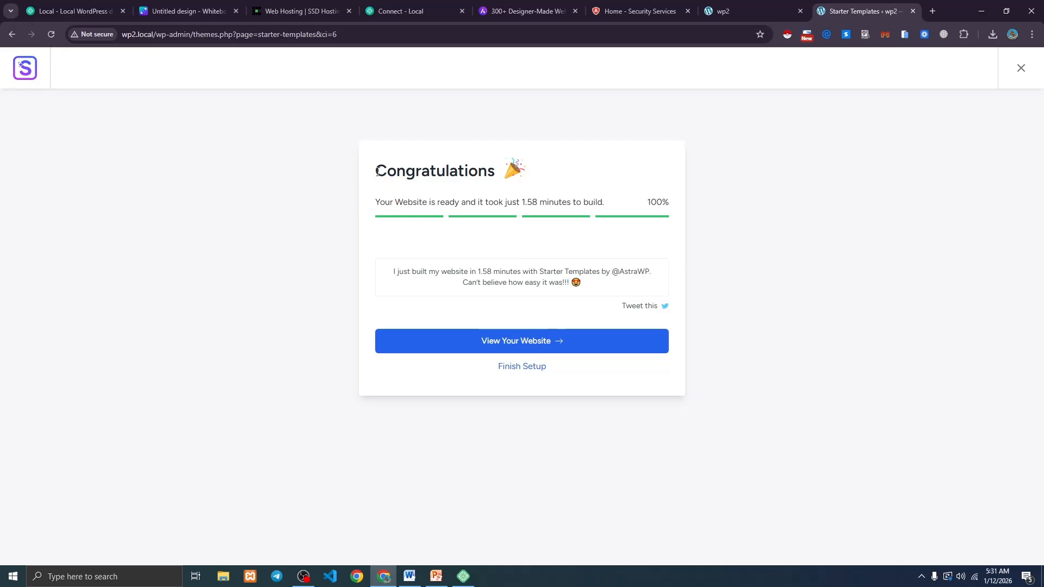
pyautogui.moveTo(376, 173); pyautogui.dragTo(480, 174)
pyautogui.click(481, 178)
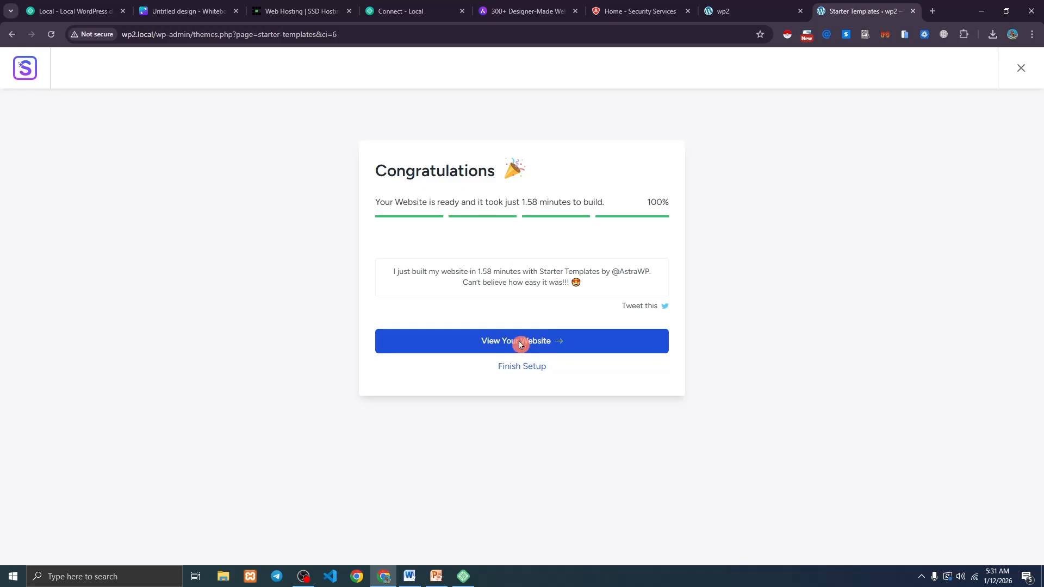
pyautogui.click(520, 343)
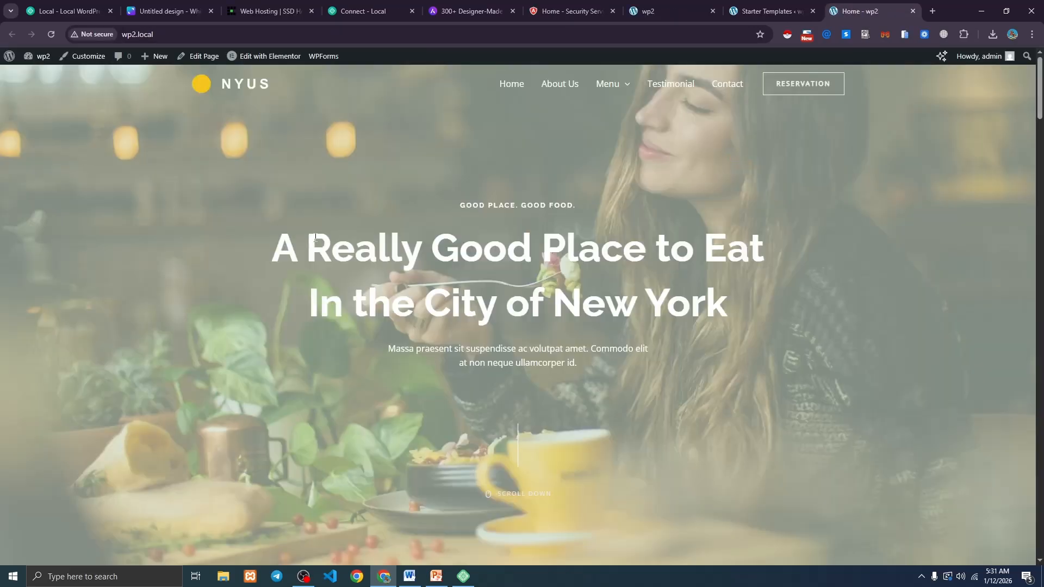
# Scroll through the imported NYUS restaurant home page.
pyautogui.scroll(-18, 316, 237)
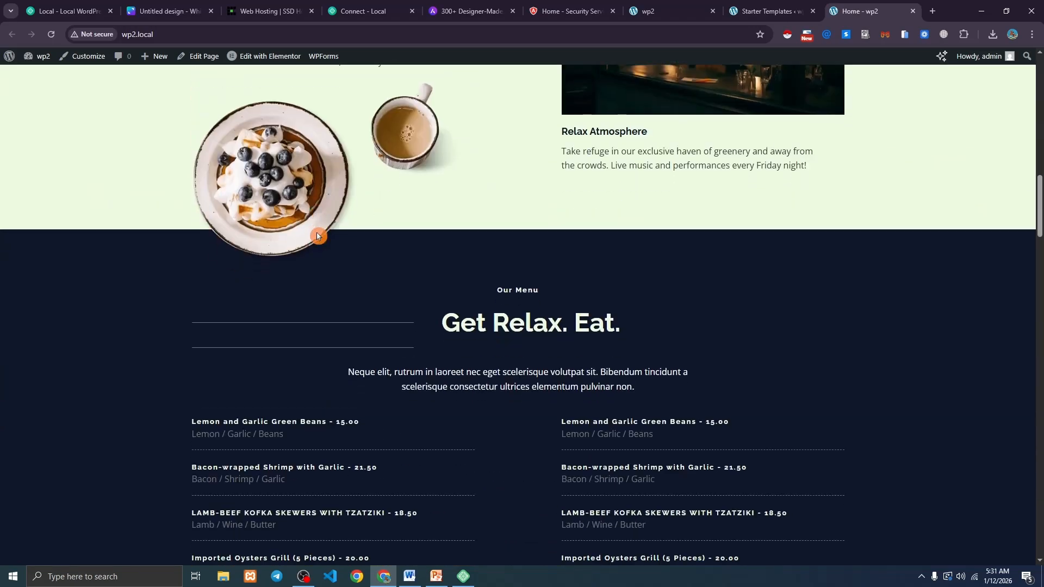
pyautogui.scroll(-19, 317, 235)
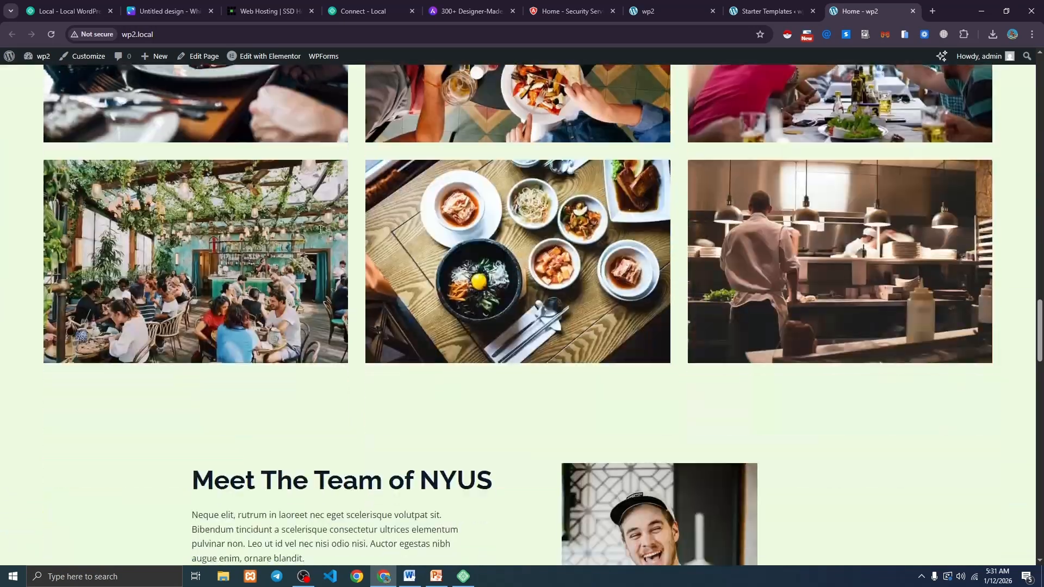
pyautogui.scroll(-20, 326, 233)
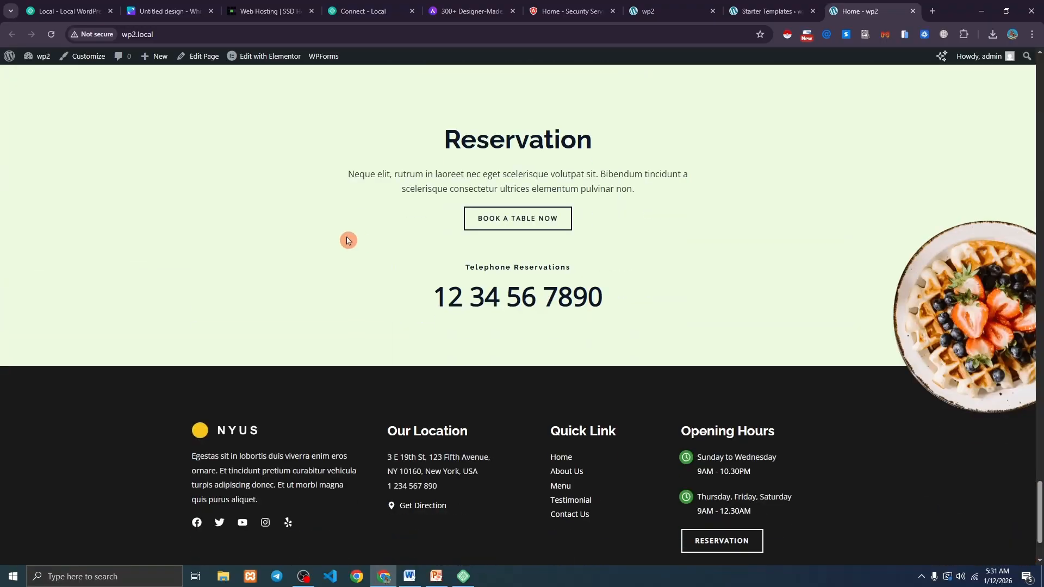
pyautogui.moveTo(1039, 541); pyautogui.dragTo(990, 65)
# Visit the site's About Us, Menu and Testimonial pages from the navigation bar.
pyautogui.click(565, 85)
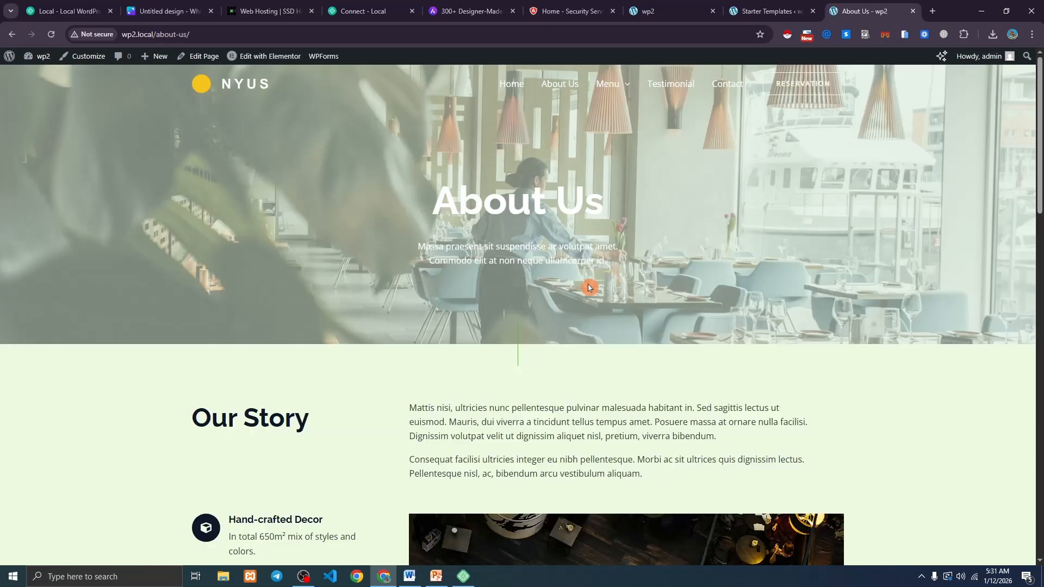
pyautogui.scroll(-8, 594, 276)
pyautogui.scroll(8, 593, 276)
pyautogui.moveTo(607, 86)
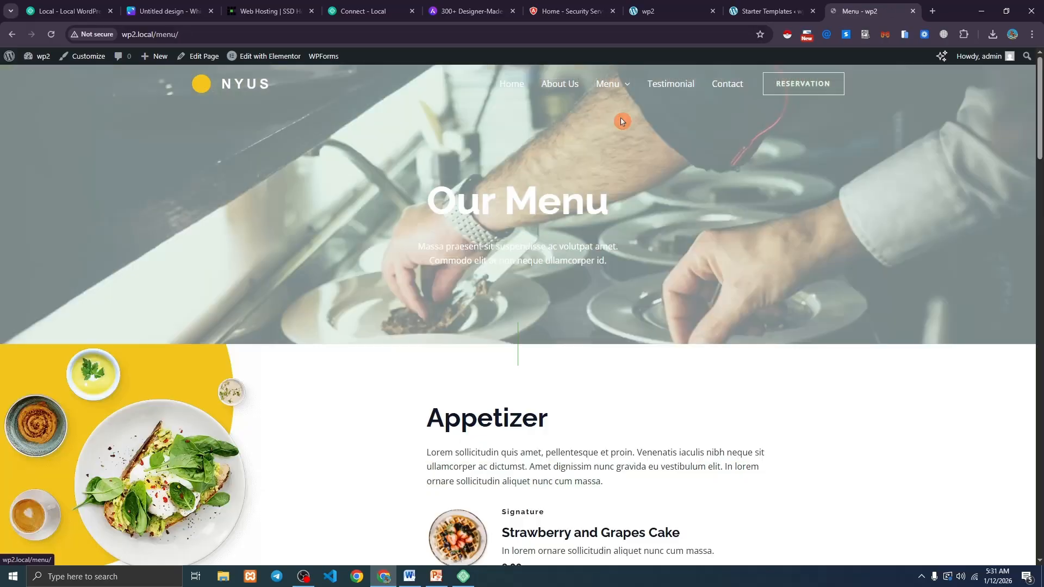
pyautogui.scroll(-5, 611, 248)
pyautogui.scroll(5, 610, 242)
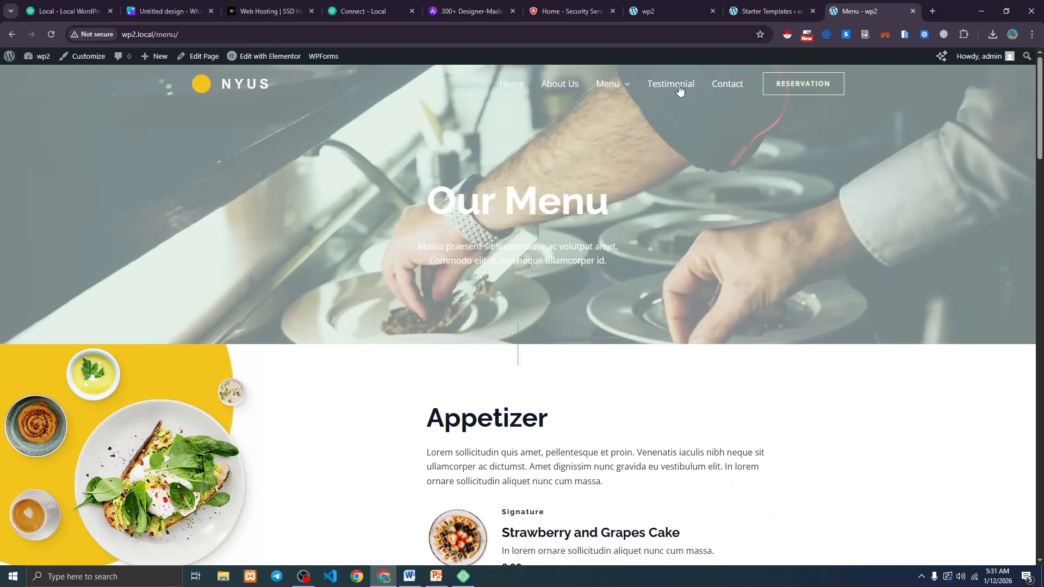
pyautogui.click(678, 87)
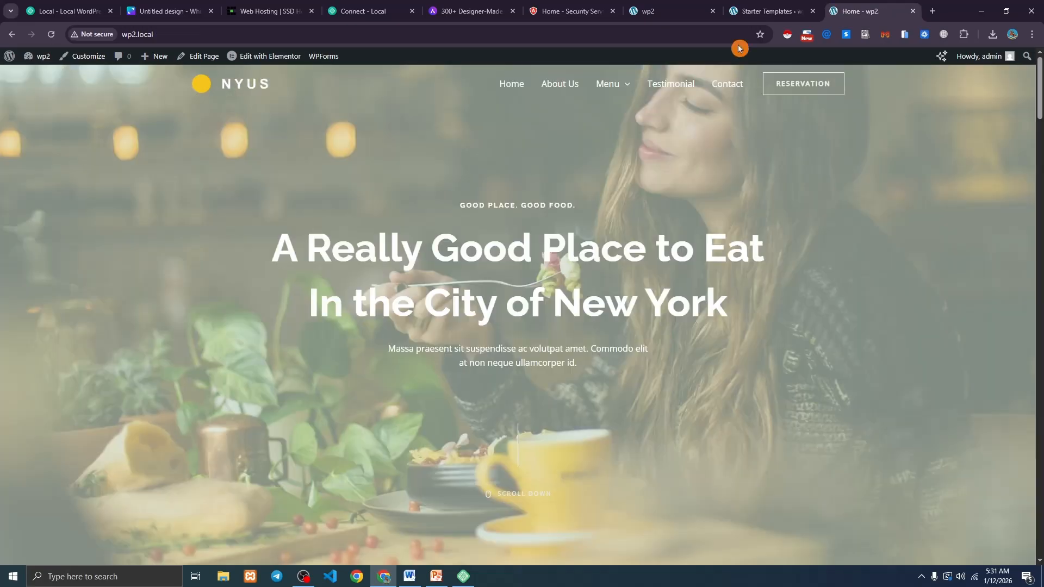
# Open the Finish Setup checklist from the Congratulations screen, then return to the NYUS home tab.
pyautogui.click(746, 11)
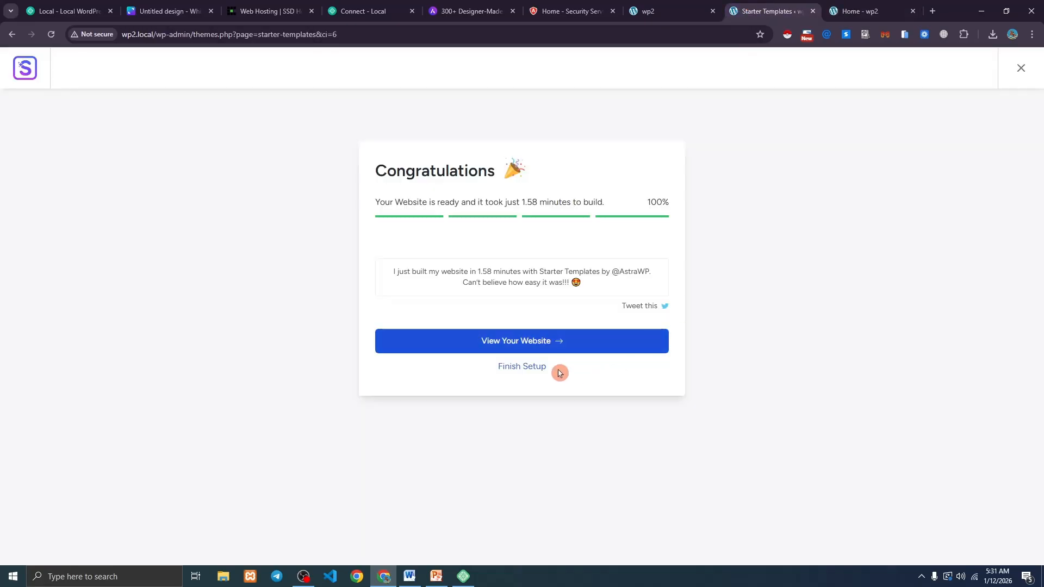
pyautogui.click(540, 370)
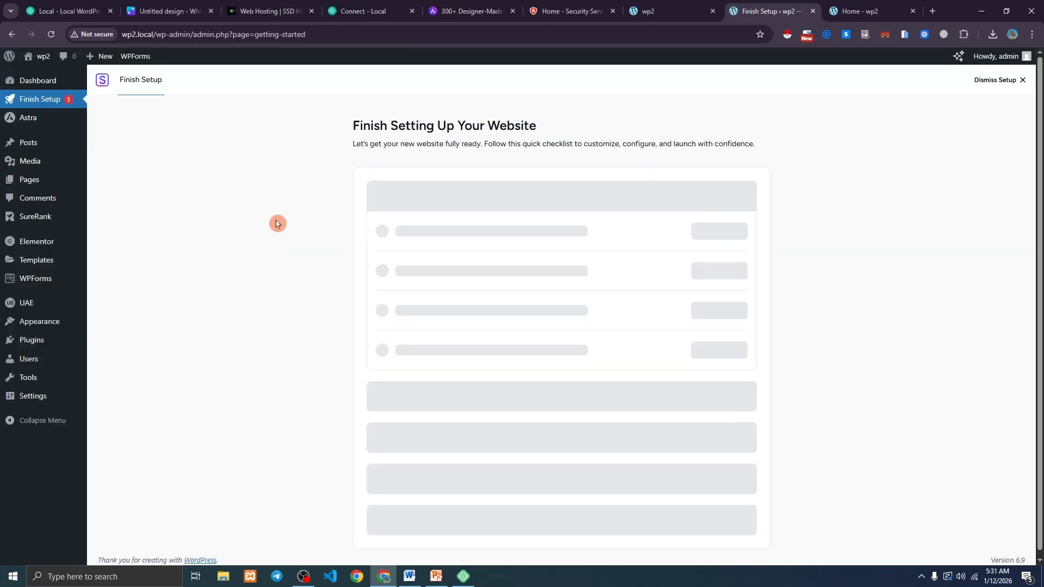
pyautogui.click(851, 4)
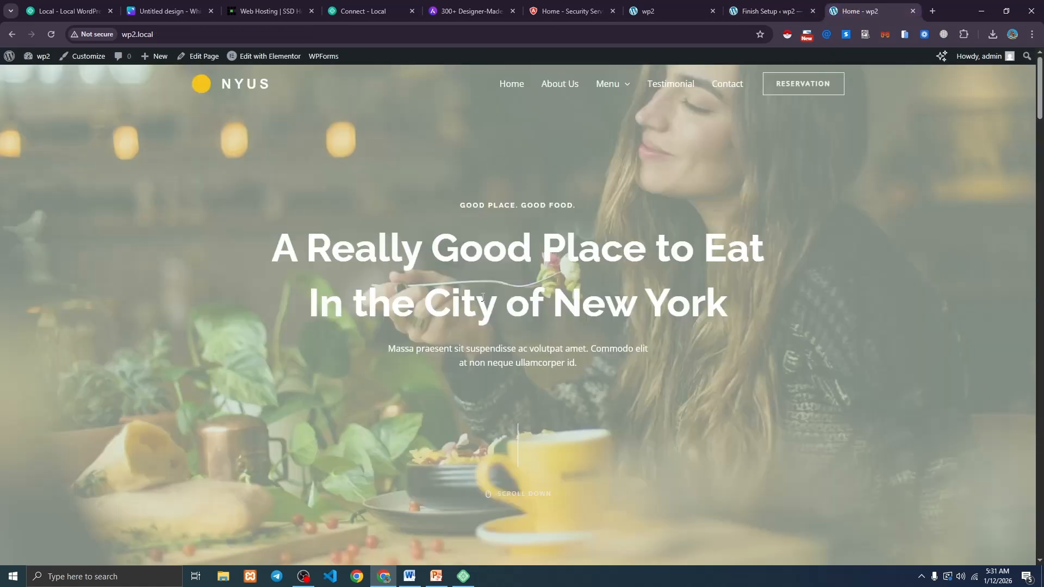
pyautogui.scroll(-12, 489, 293)
pyautogui.scroll(8, 492, 289)
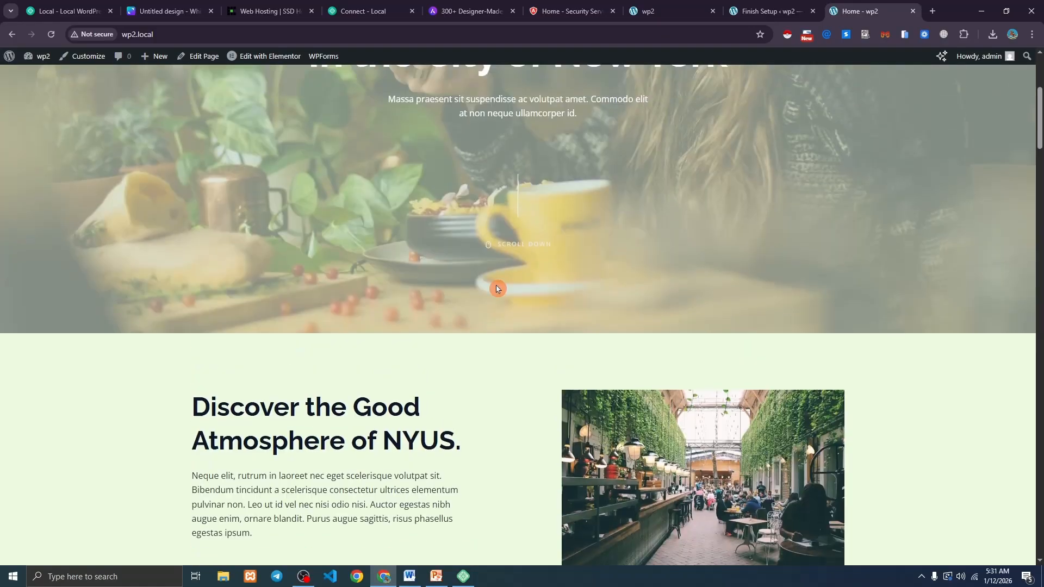
pyautogui.click(497, 287)
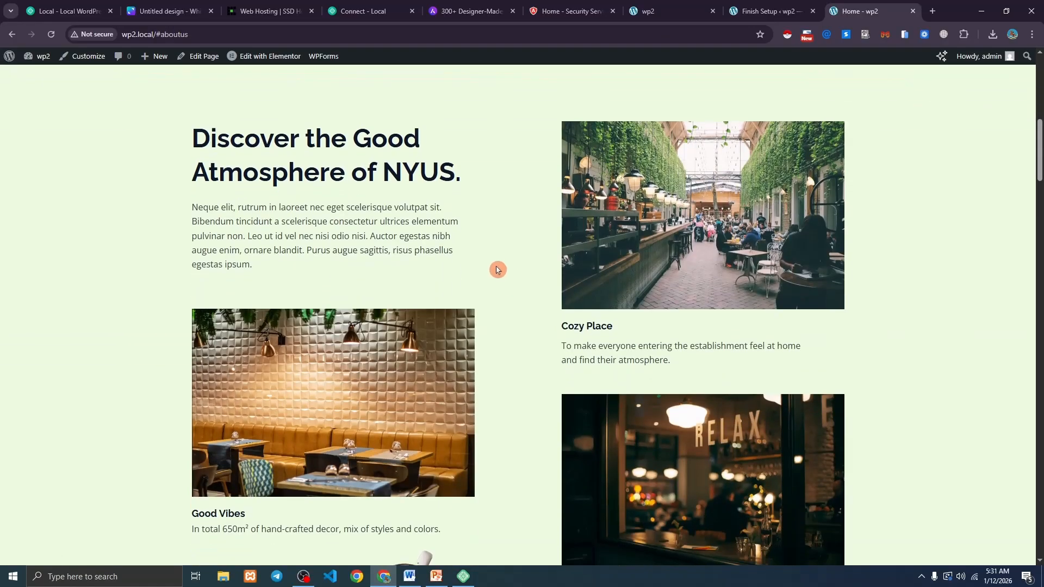
pyautogui.scroll(10, 497, 270)
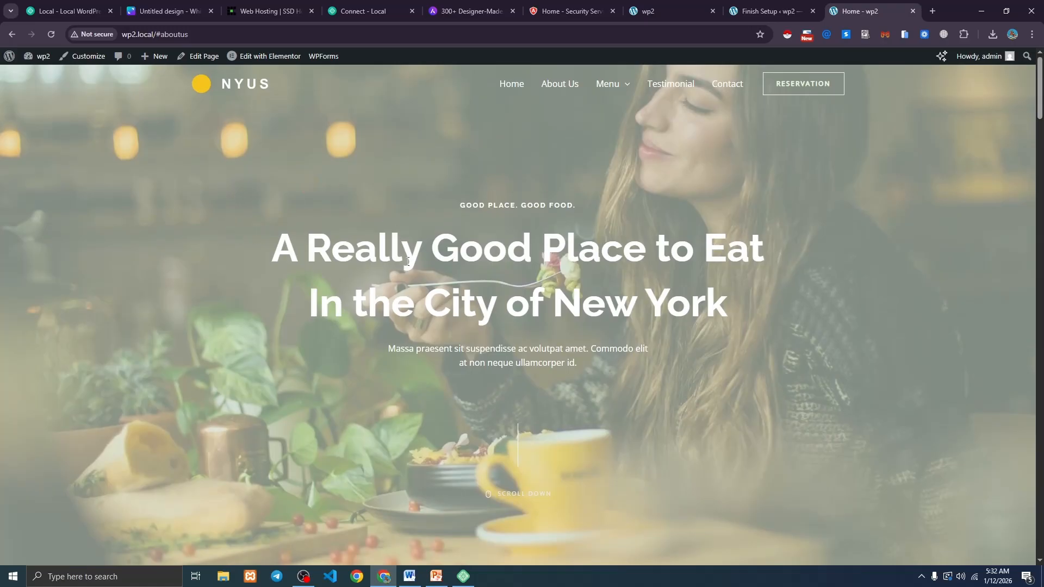
pyautogui.scroll(-10, 408, 261)
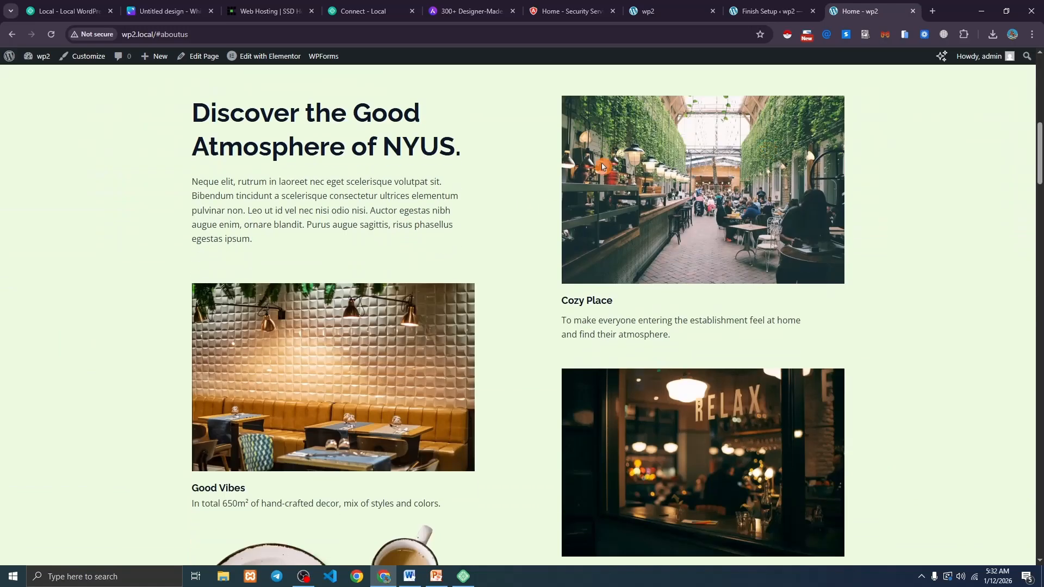
pyautogui.scroll(-12, 403, 156)
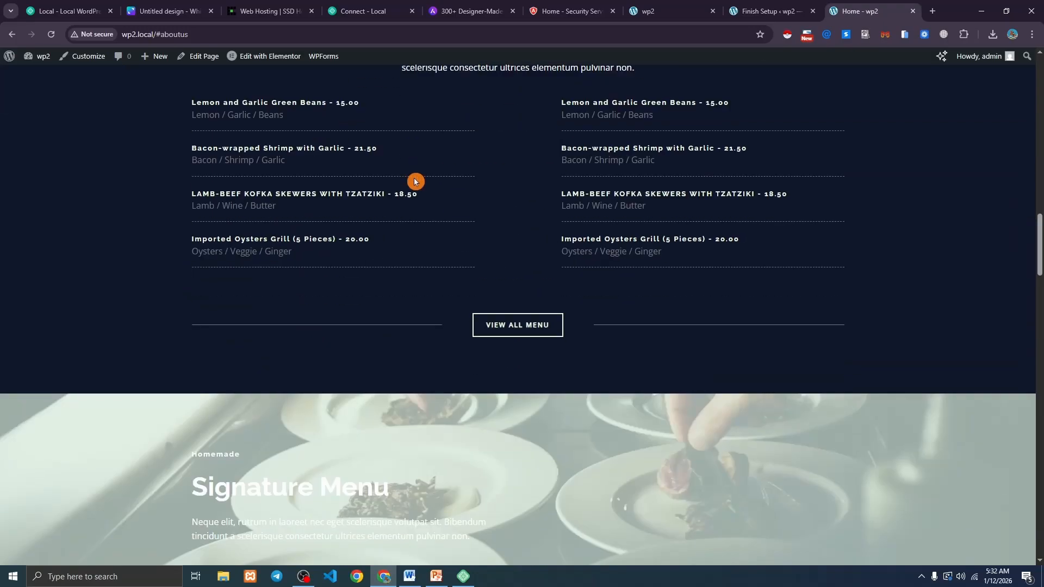
pyautogui.scroll(-5, 418, 184)
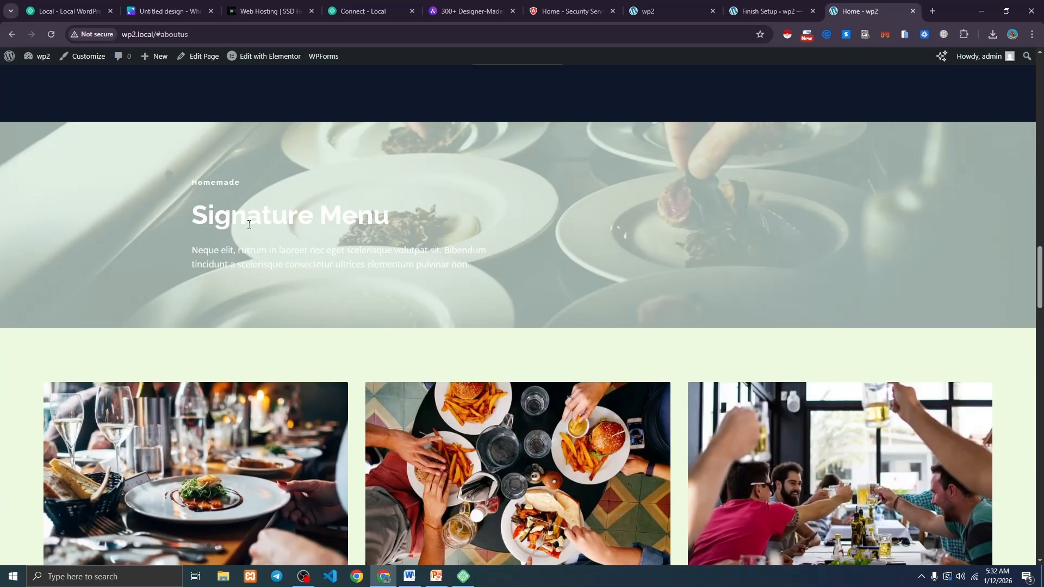
pyautogui.moveTo(201, 205); pyautogui.dragTo(466, 221)
pyautogui.click(471, 234)
pyautogui.scroll(-5, 511, 234)
pyautogui.moveTo(1039, 310); pyautogui.dragTo(1028, 75)
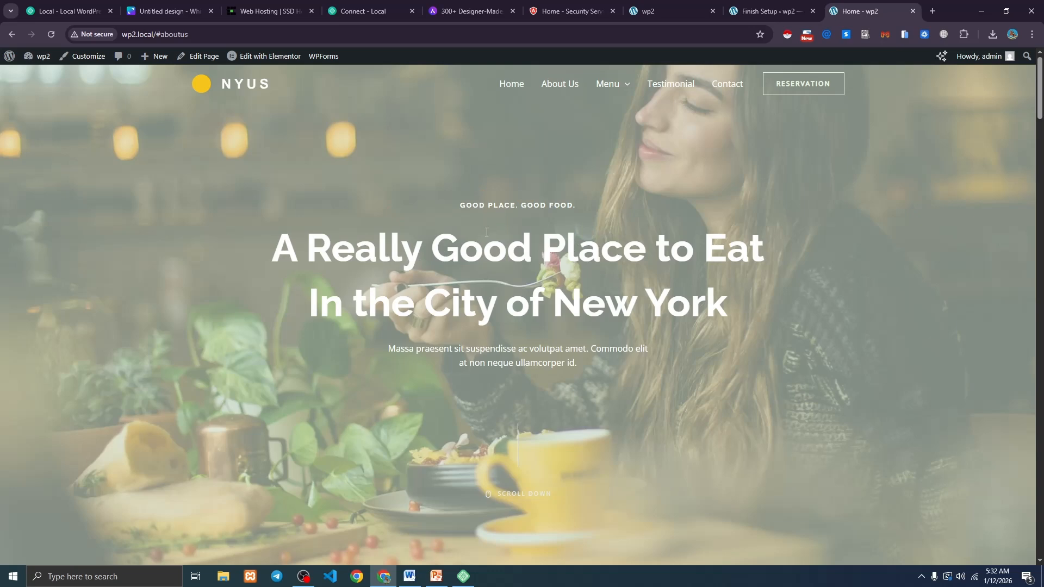
# From All Pages, open the Home page's Edit with Elementor link in a new tab.
pyautogui.click(750, 6)
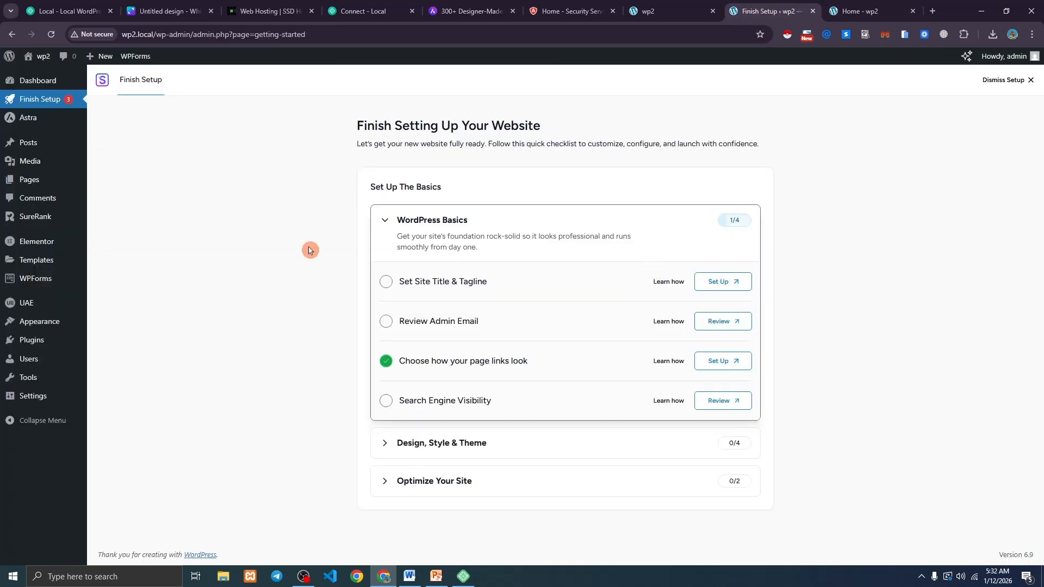
pyautogui.moveTo(34, 185)
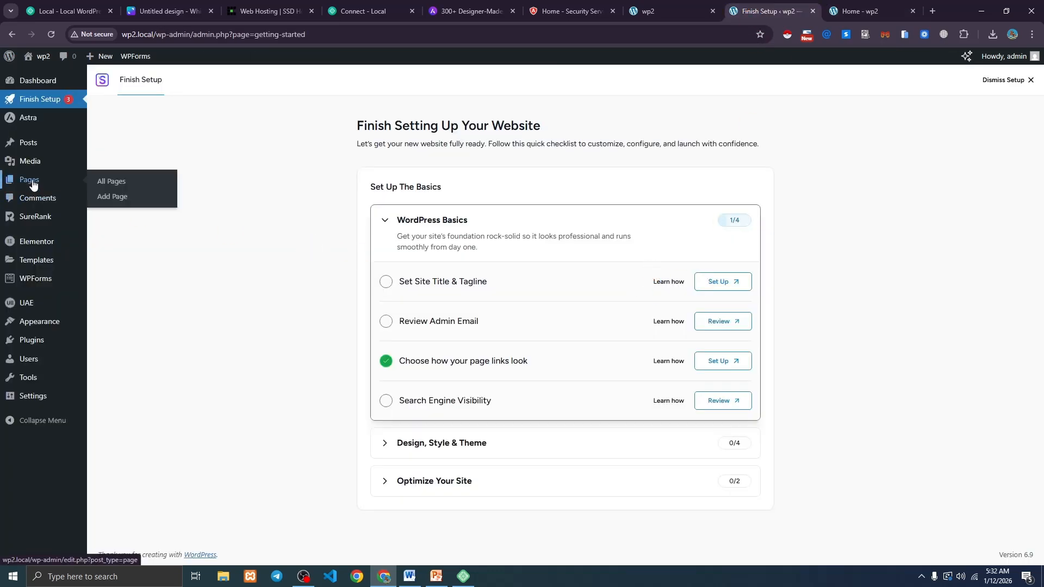
pyautogui.click(122, 186)
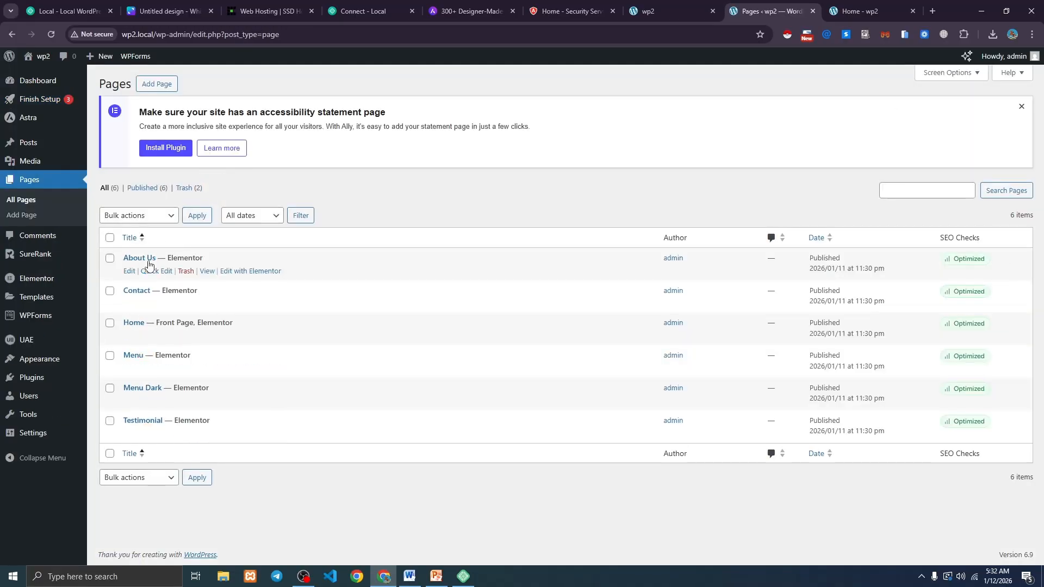
pyautogui.click(191, 321)
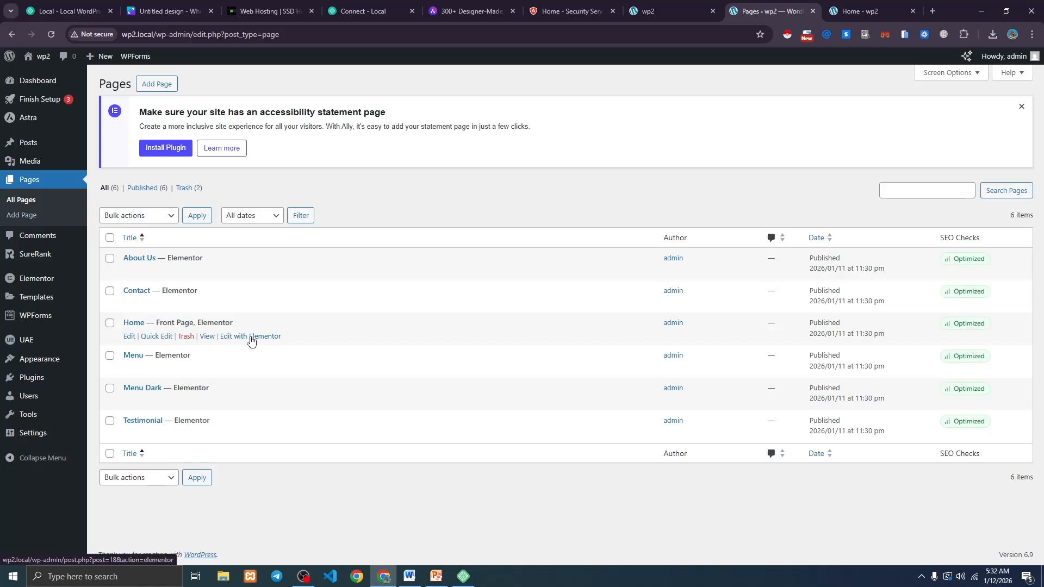
pyautogui.rightClick(250, 341)
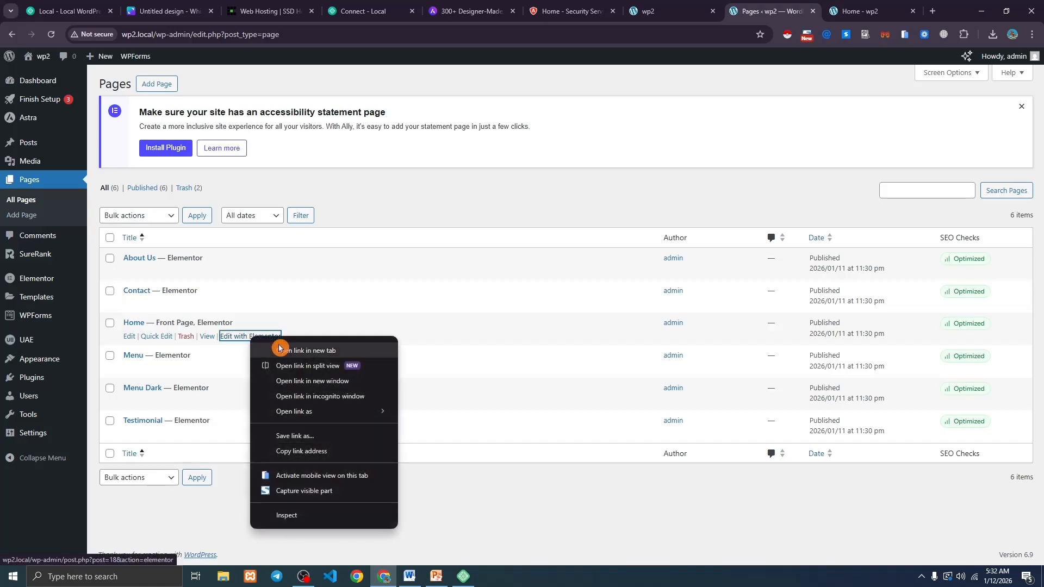
pyautogui.click(310, 351)
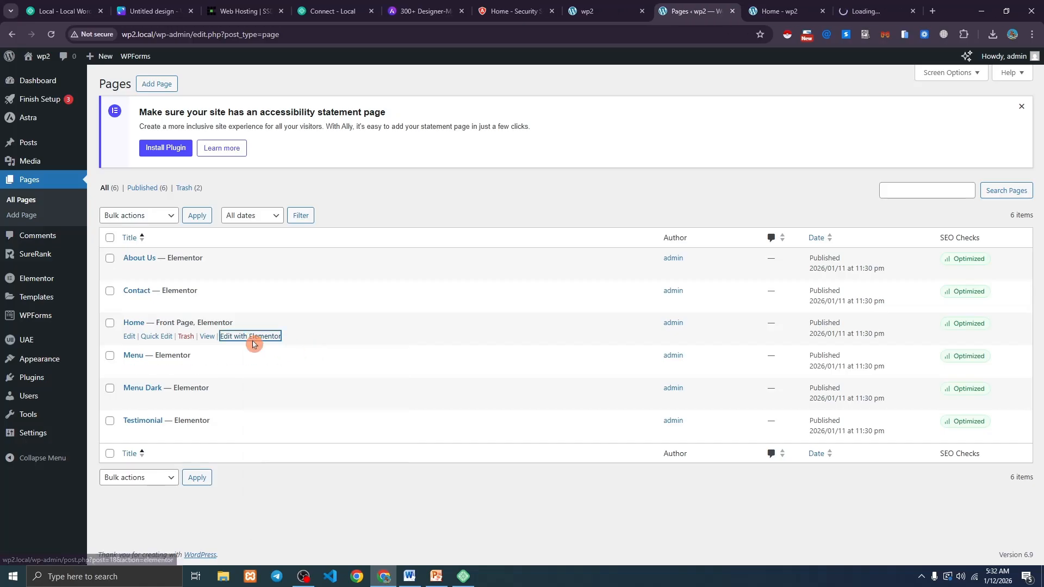
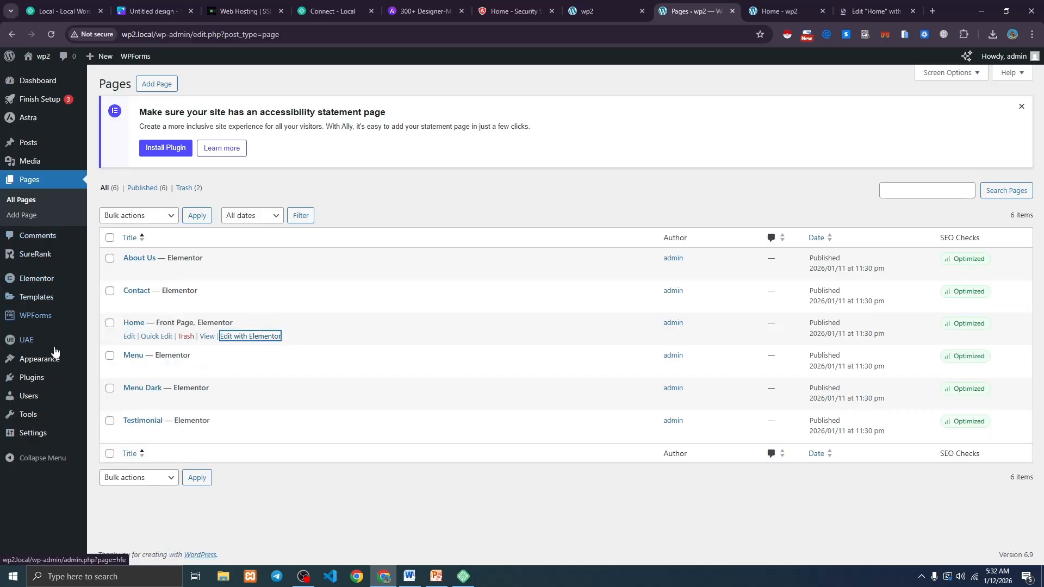
# Review the installed plugins: Starter Templates, SureRank SEO and Ultimate Addons for Elementor Lite.
pyautogui.click(132, 381)
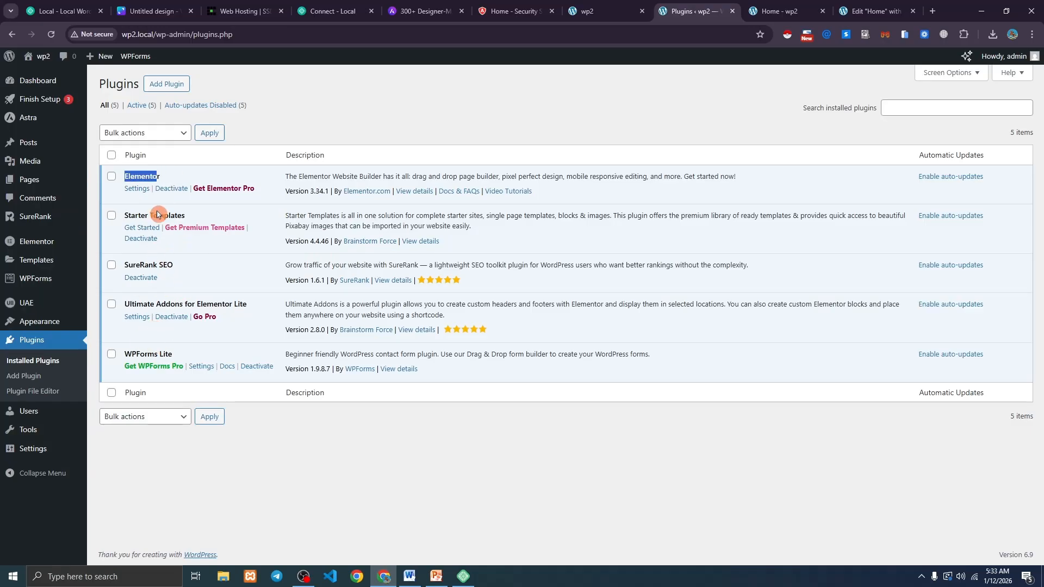
pyautogui.moveTo(127, 217); pyautogui.dragTo(173, 215)
pyautogui.click(148, 257)
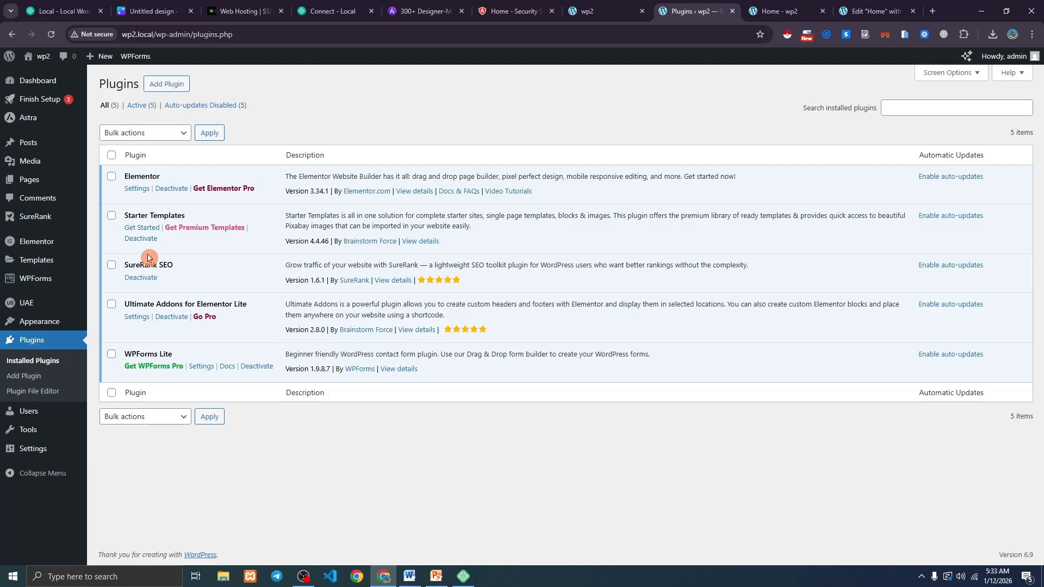
pyautogui.moveTo(126, 264); pyautogui.dragTo(173, 262)
pyautogui.click(173, 261)
pyautogui.moveTo(125, 303); pyautogui.dragTo(233, 302)
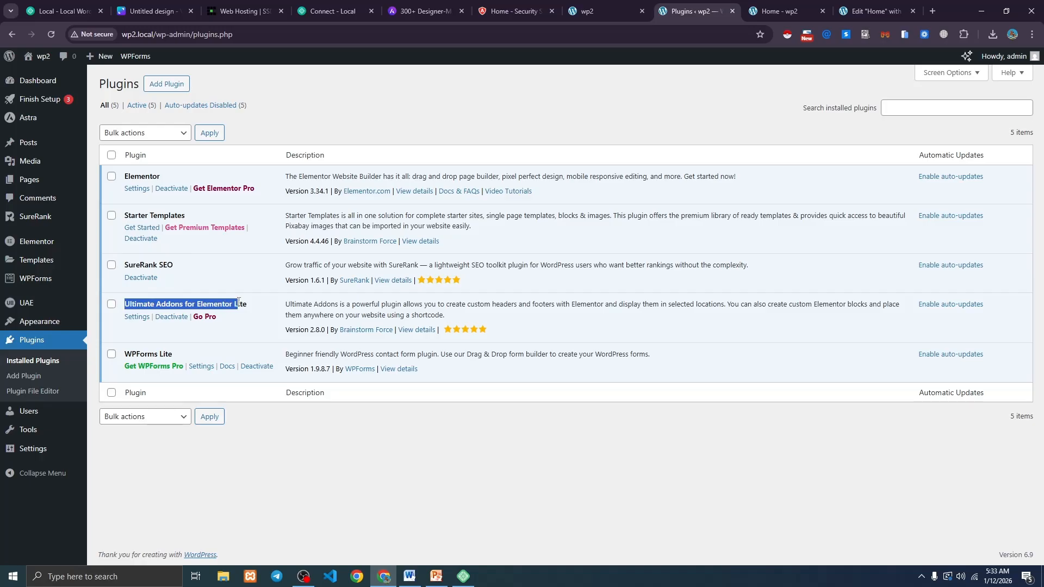
pyautogui.click(238, 301)
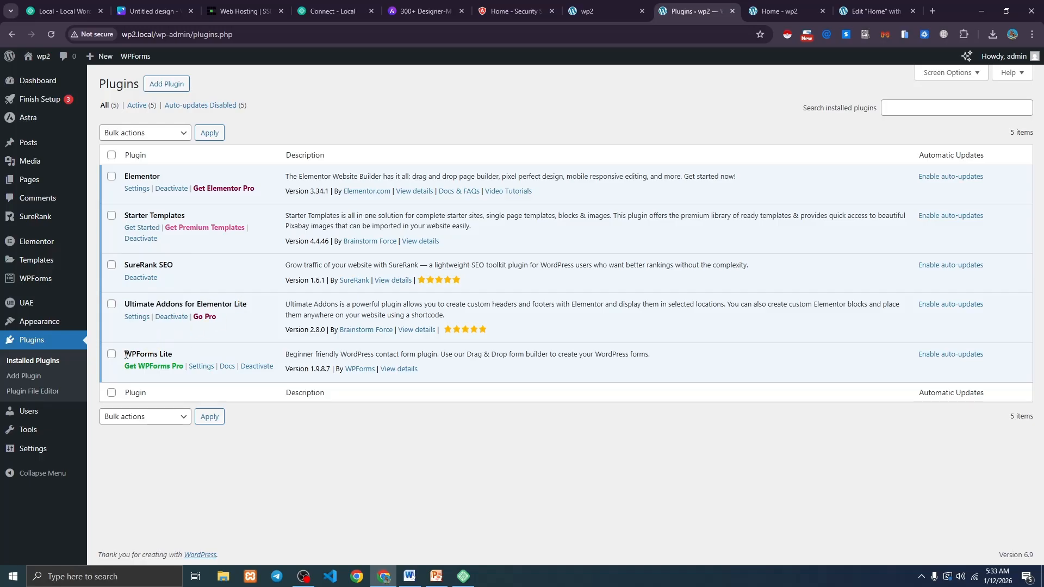
pyautogui.click(168, 355)
# Check the live Contact page's form fields for full name, email and message.
pyautogui.click(774, 11)
pyautogui.click(729, 85)
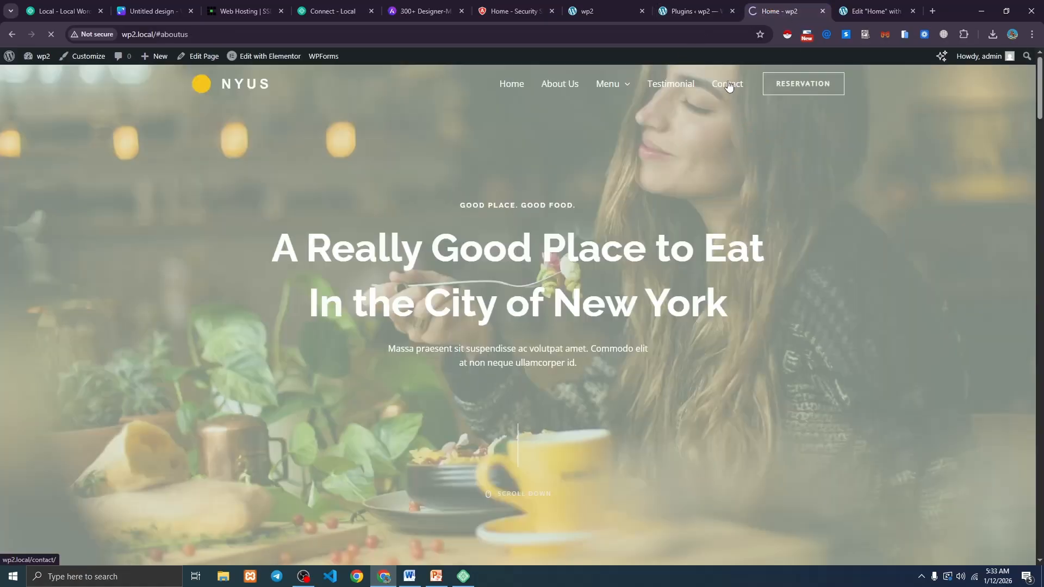
pyautogui.scroll(-9, 543, 201)
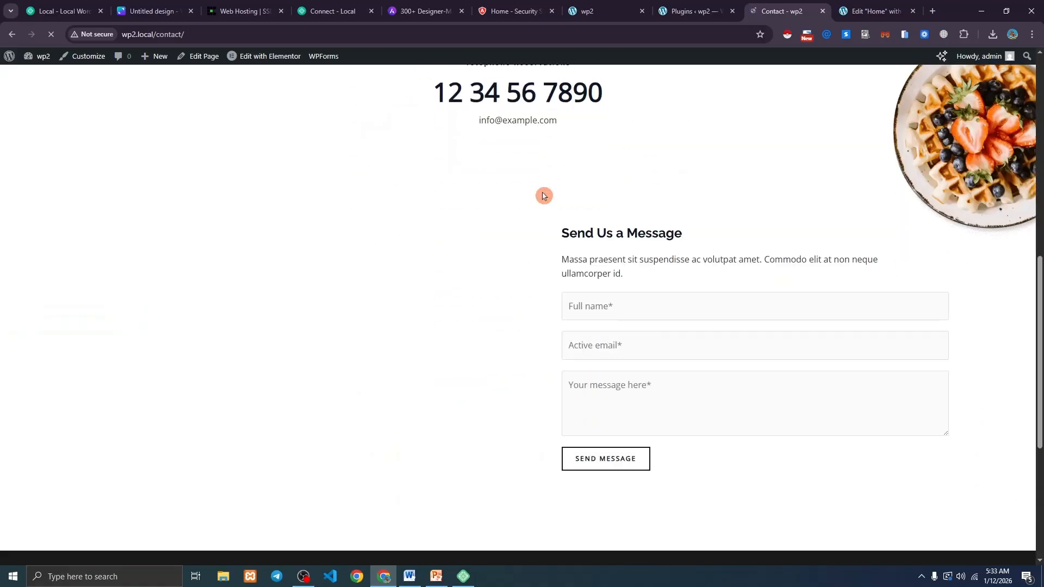
pyautogui.click(630, 301)
pyautogui.click(626, 346)
pyautogui.click(614, 395)
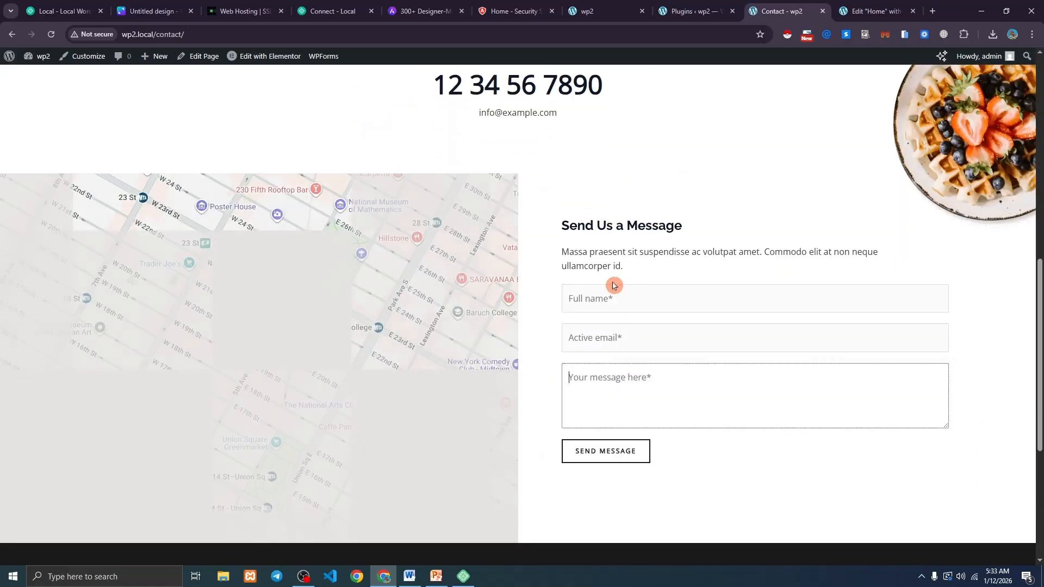
# Note WPForms Lite in the plugins list, then return to the Home page's Elementor editor.
pyautogui.click(677, 12)
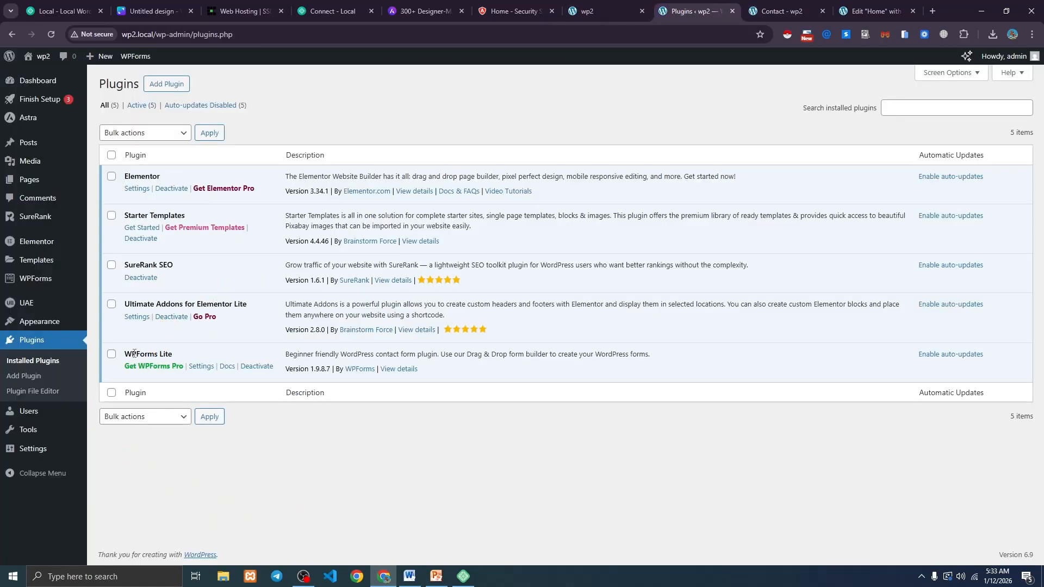
pyautogui.moveTo(134, 354); pyautogui.dragTo(169, 350)
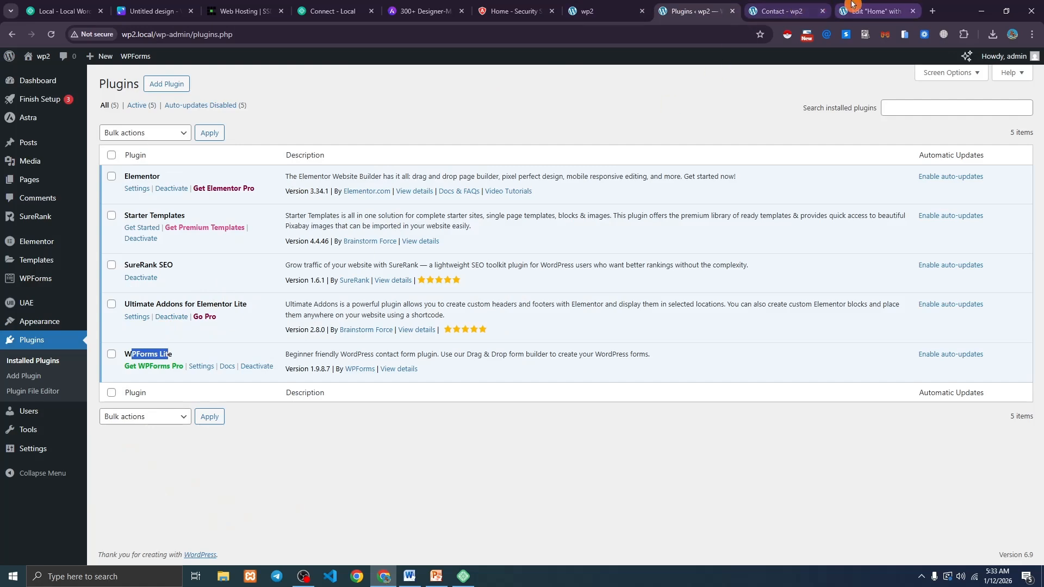
pyautogui.click(870, 11)
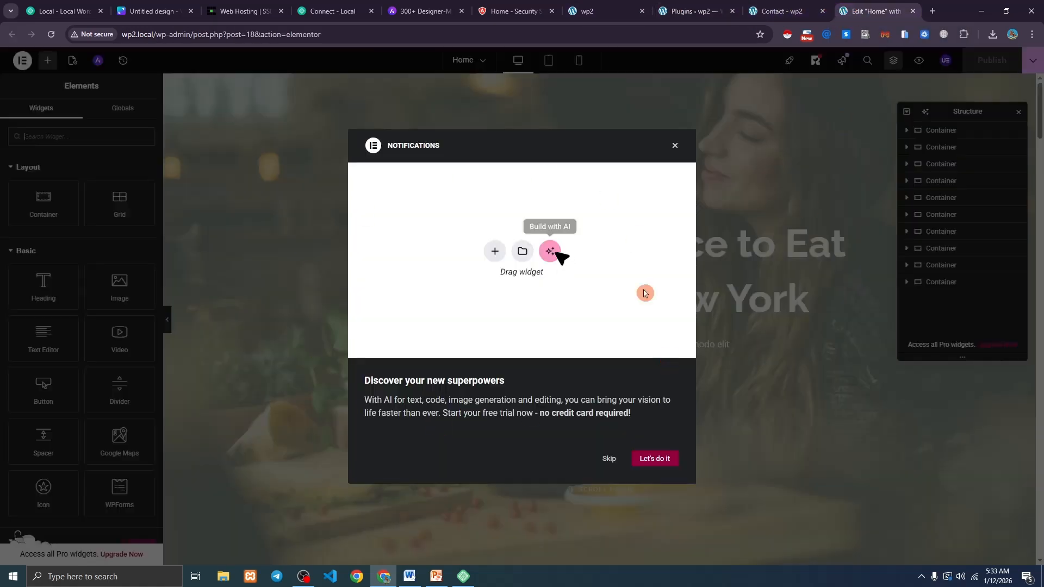
# Dismiss the Notifications popup and Structure panel and select the hero heading.
pyautogui.click(675, 147)
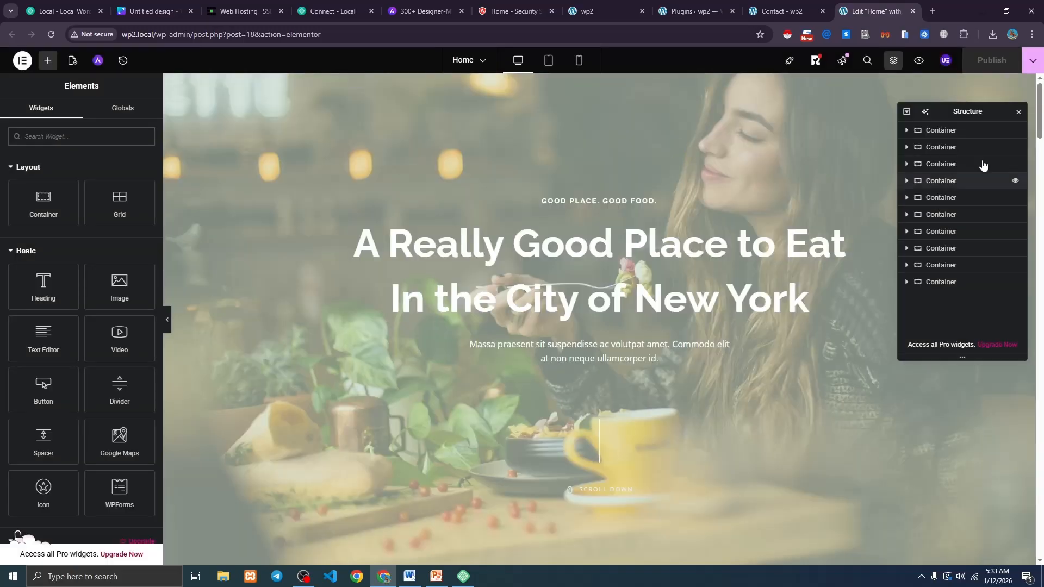
pyautogui.click(1018, 112)
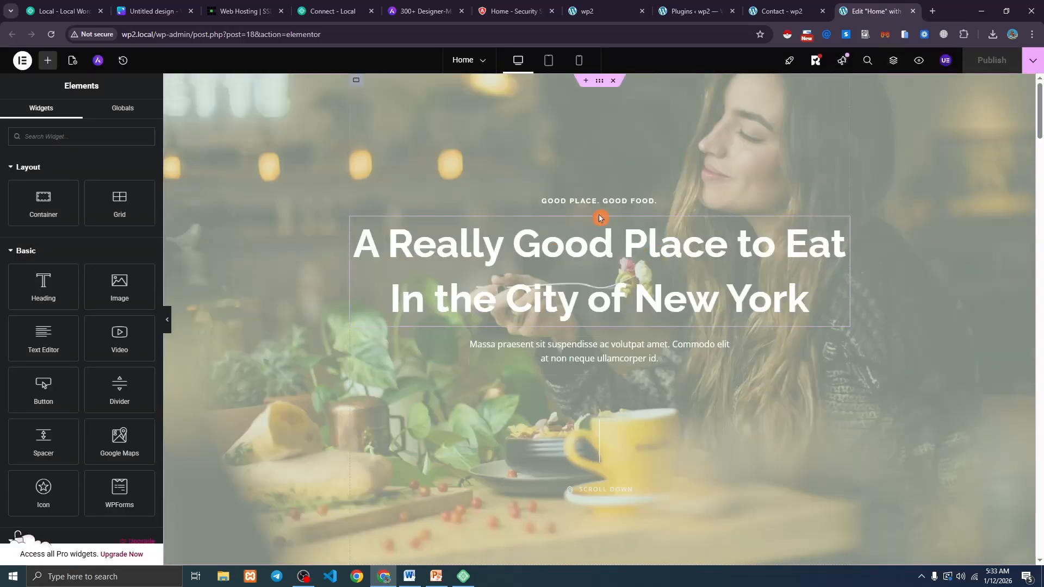
pyautogui.scroll(-7, 542, 266)
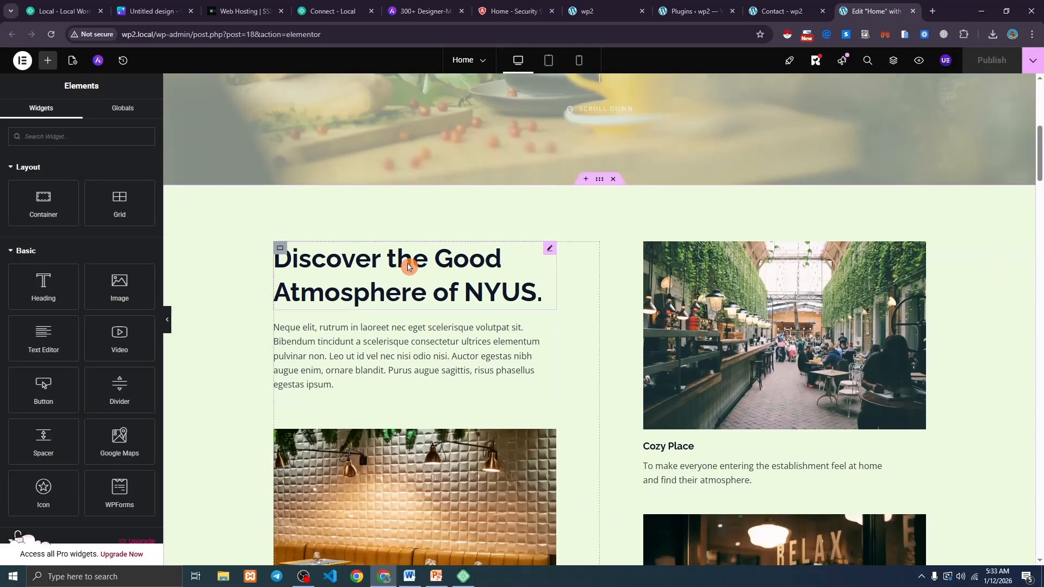
pyautogui.scroll(7, 409, 266)
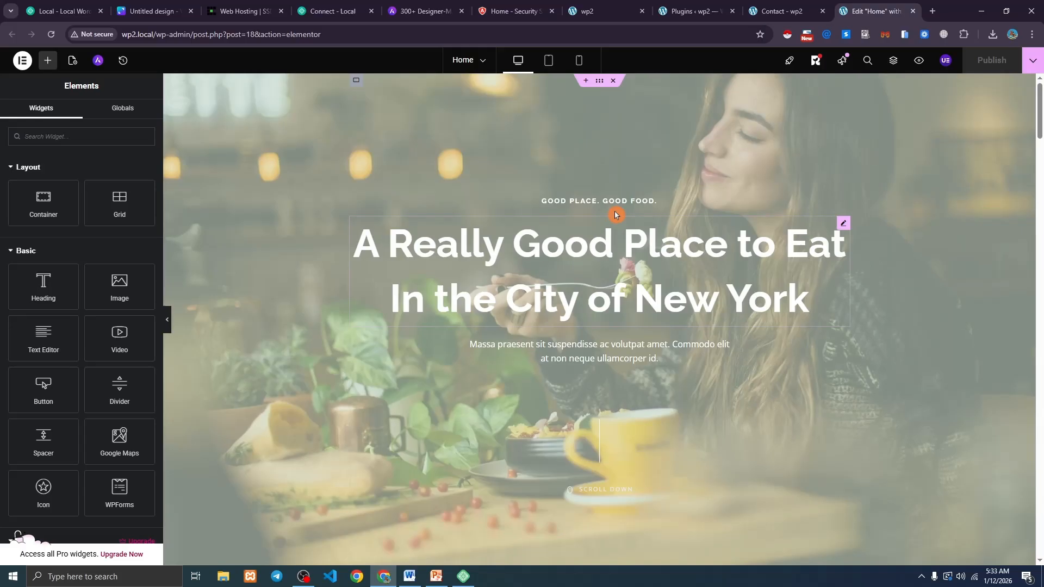
pyautogui.click(533, 257)
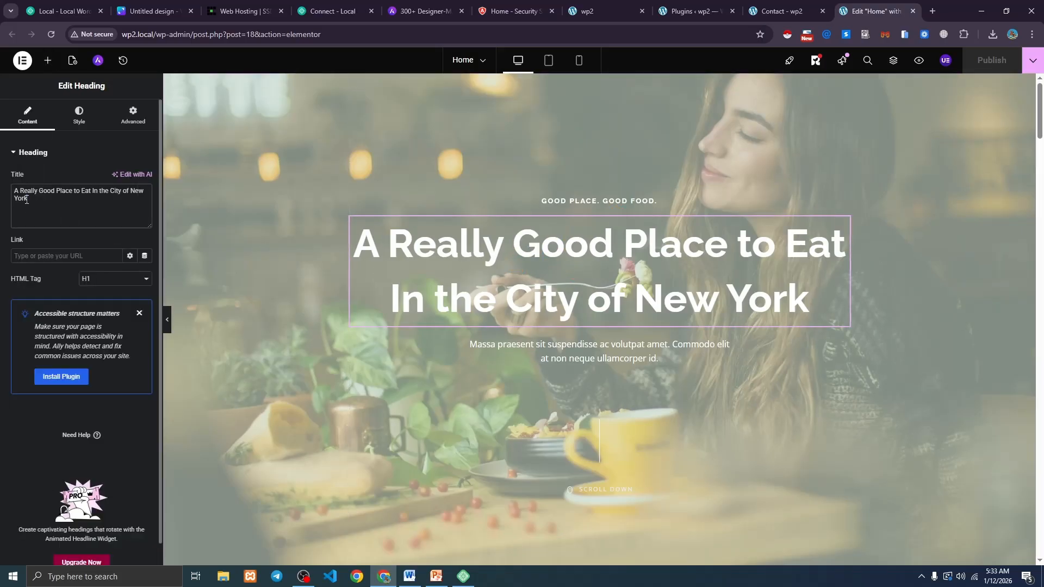
# Replace the heading title with 'Welcome To Website', keeping it as H1.
pyautogui.moveTo(28, 198); pyautogui.dragTo(9, 194)
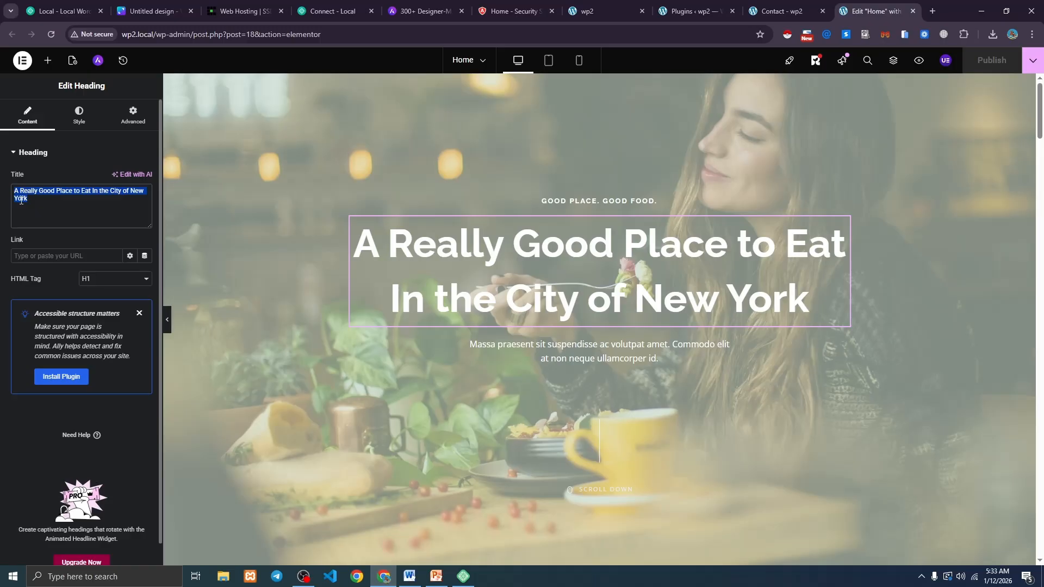
pyautogui.write('Welcome')
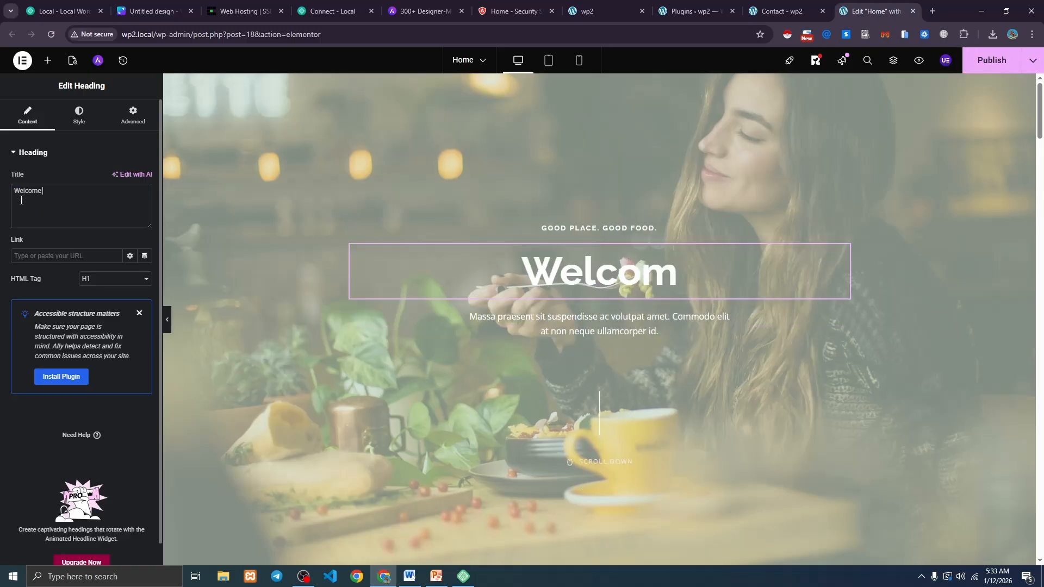
pyautogui.write(' To my W')
pyautogui.press('BackSpace')
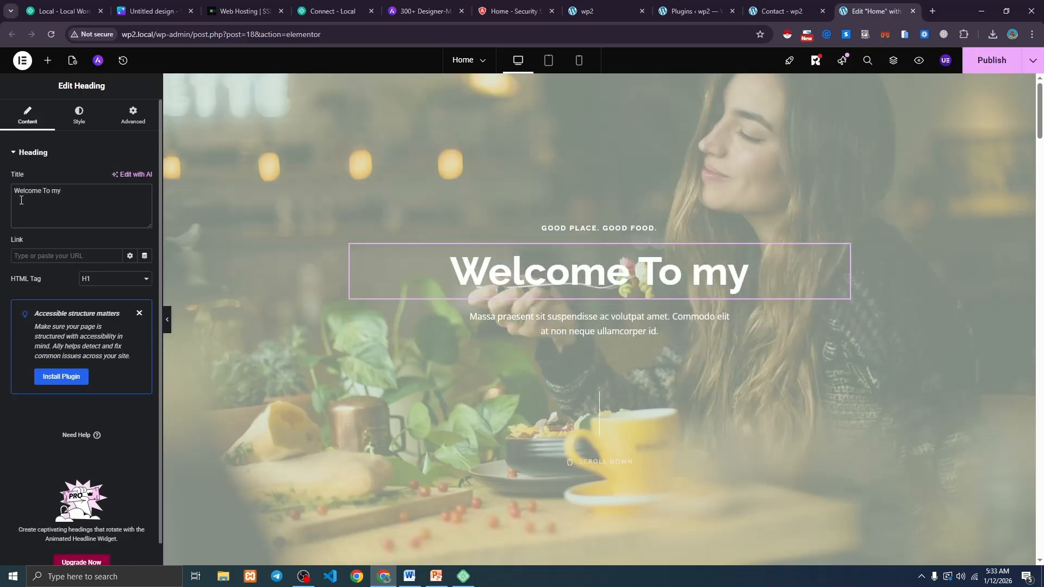
pyautogui.press('BackSpace')
pyautogui.press('BackSpace')
pyautogui.write('Web')
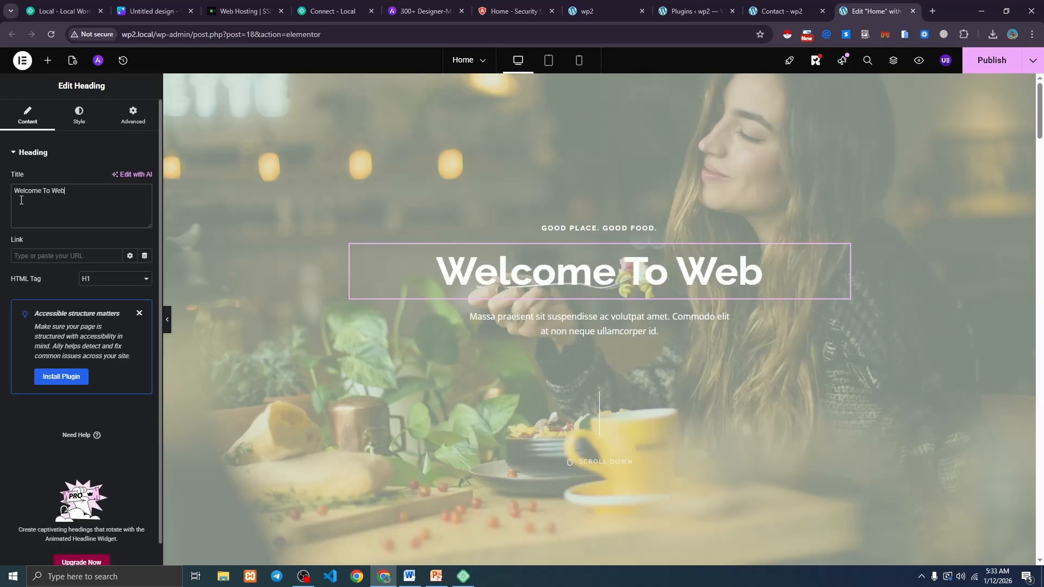
pyautogui.write('site')
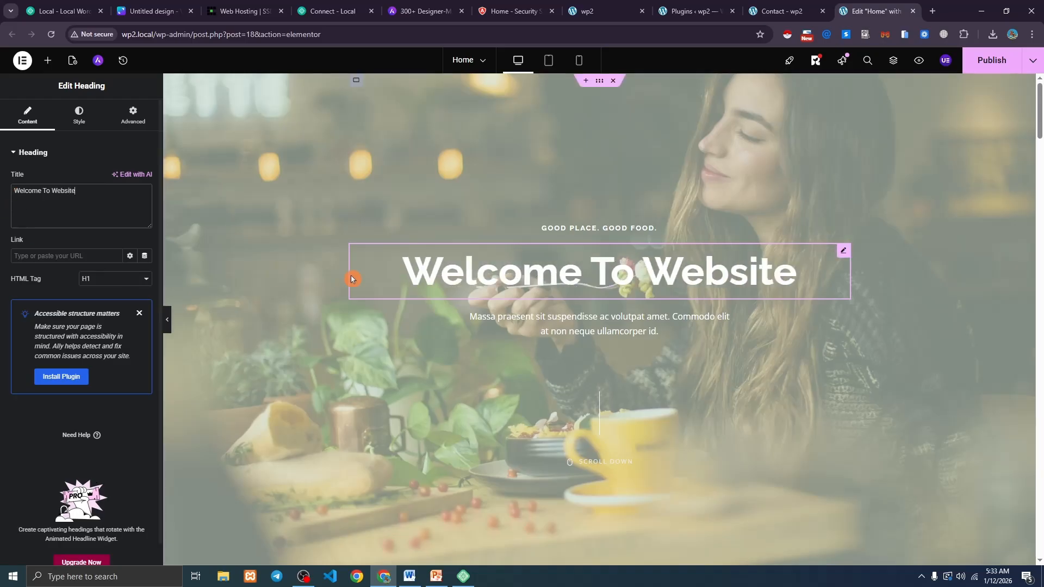
pyautogui.click(102, 283)
pyautogui.click(98, 279)
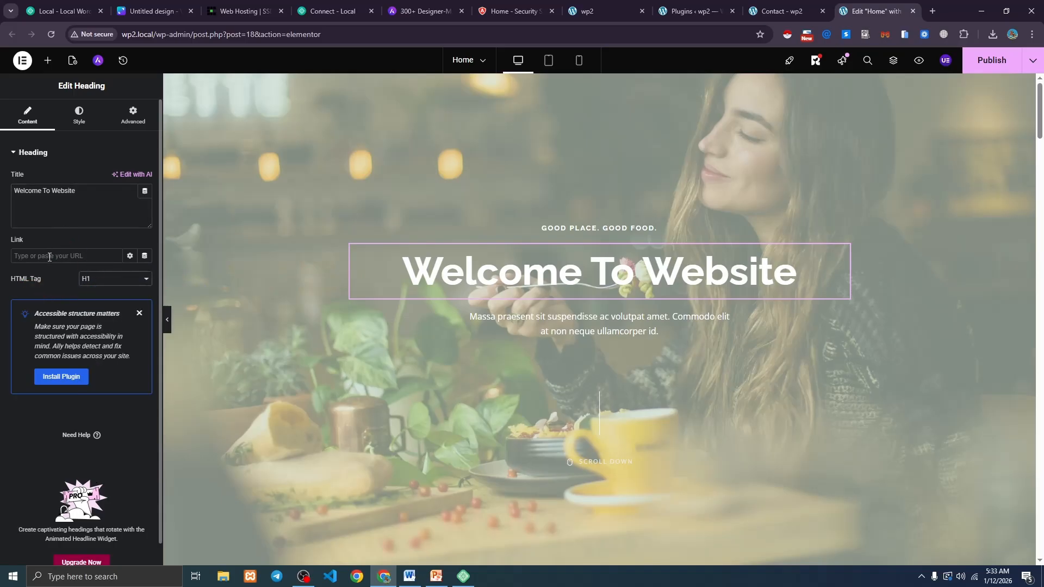
pyautogui.click(89, 279)
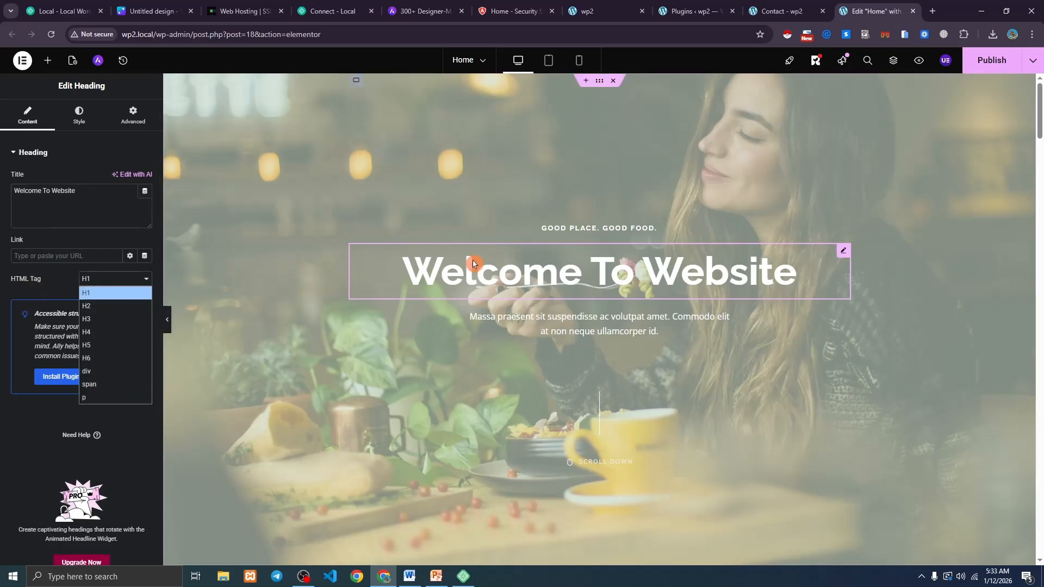
# Try the heading's alignment options in Style, settling on centred.
pyautogui.click(76, 117)
pyautogui.click(103, 180)
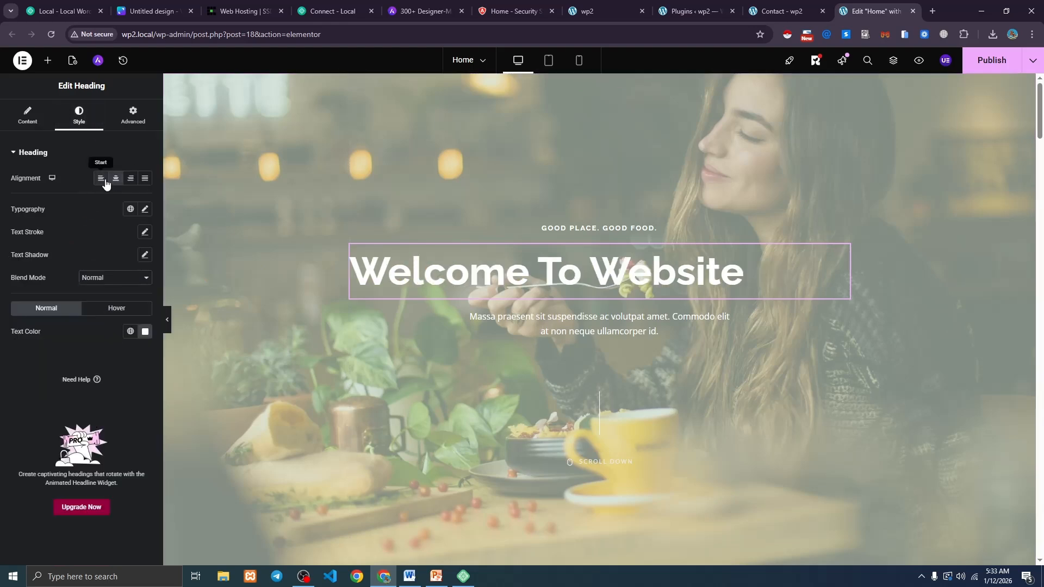
pyautogui.click(117, 180)
pyautogui.click(132, 182)
pyautogui.click(144, 180)
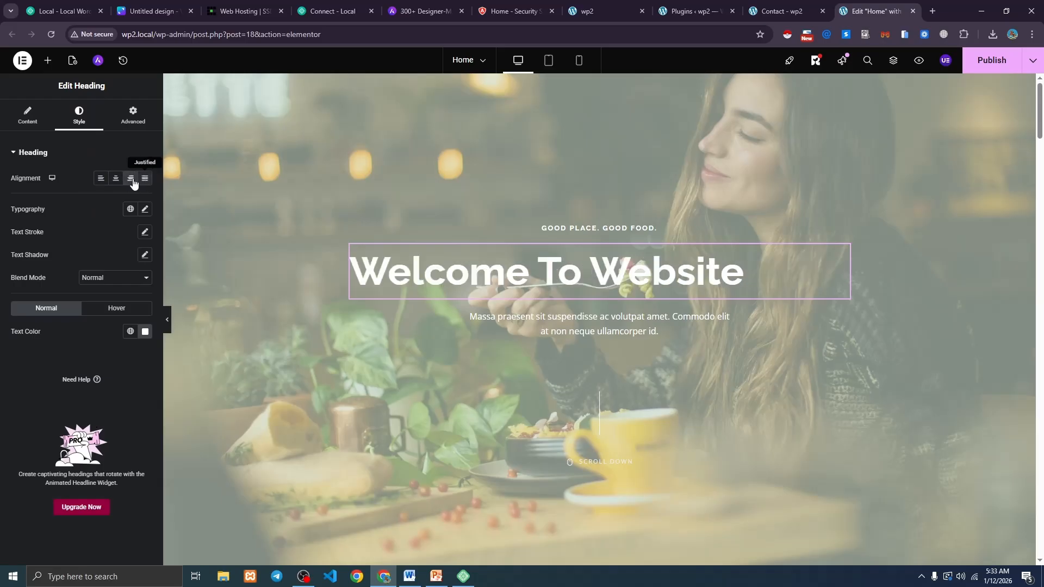
pyautogui.click(132, 180)
pyautogui.click(116, 180)
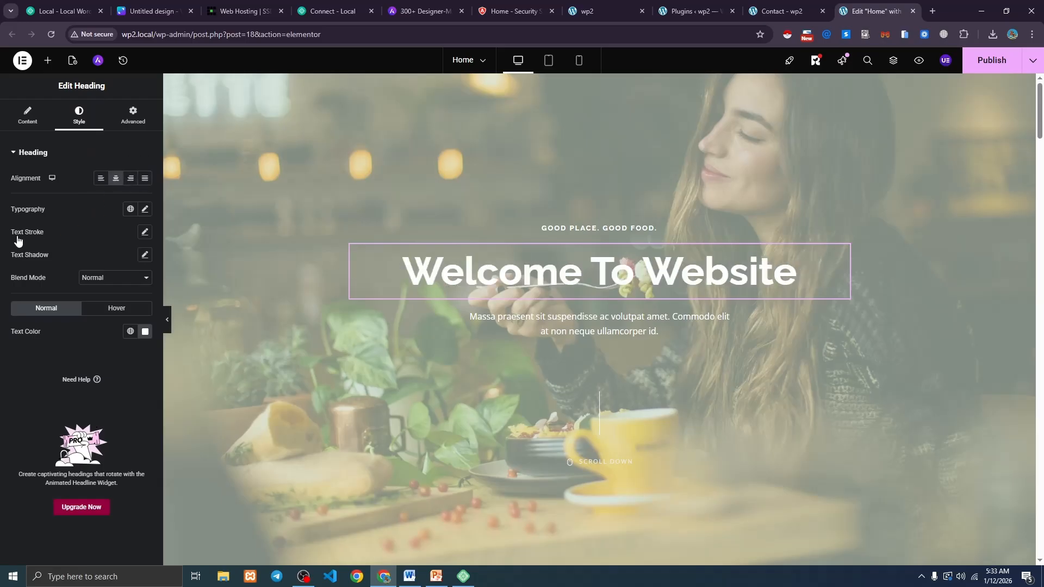
# In Typography, set the heading font size to 68 and try the uppercase transform.
pyautogui.click(145, 211)
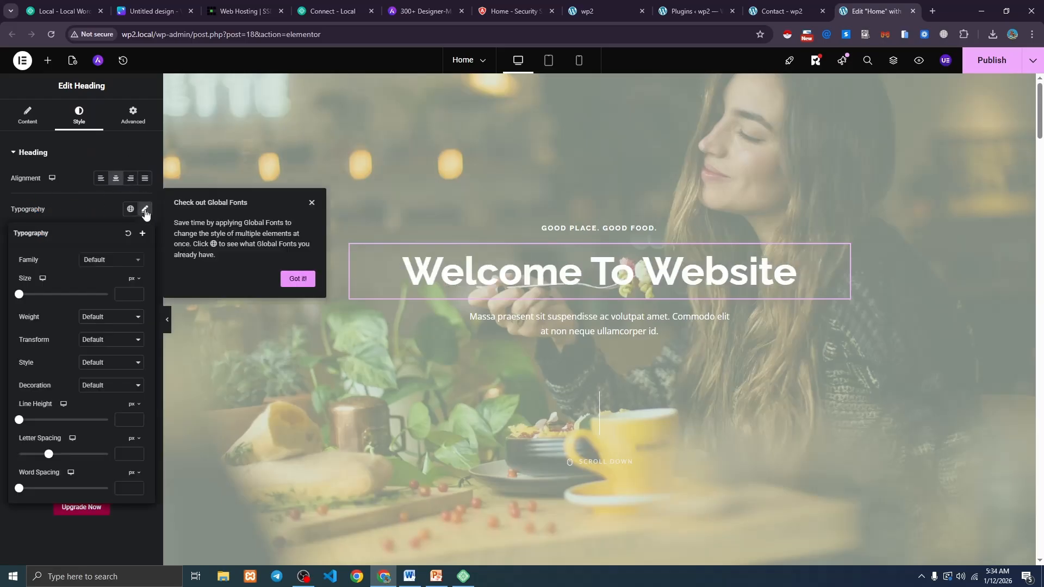
pyautogui.click(105, 265)
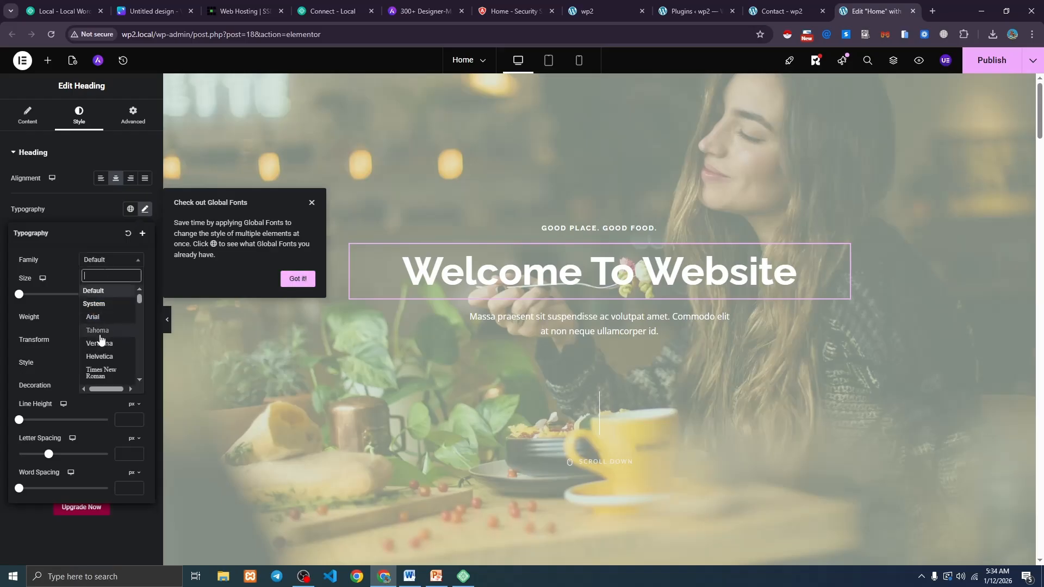
pyautogui.scroll(-2, 103, 337)
pyautogui.scroll(-2, 109, 342)
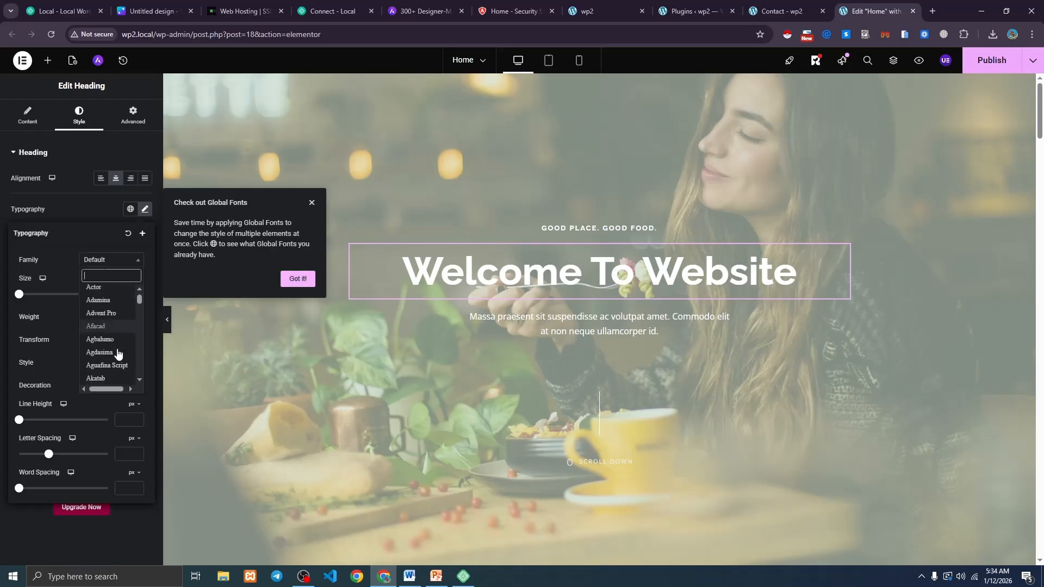
pyautogui.click(104, 262)
pyautogui.moveTo(20, 294); pyautogui.dragTo(47, 303)
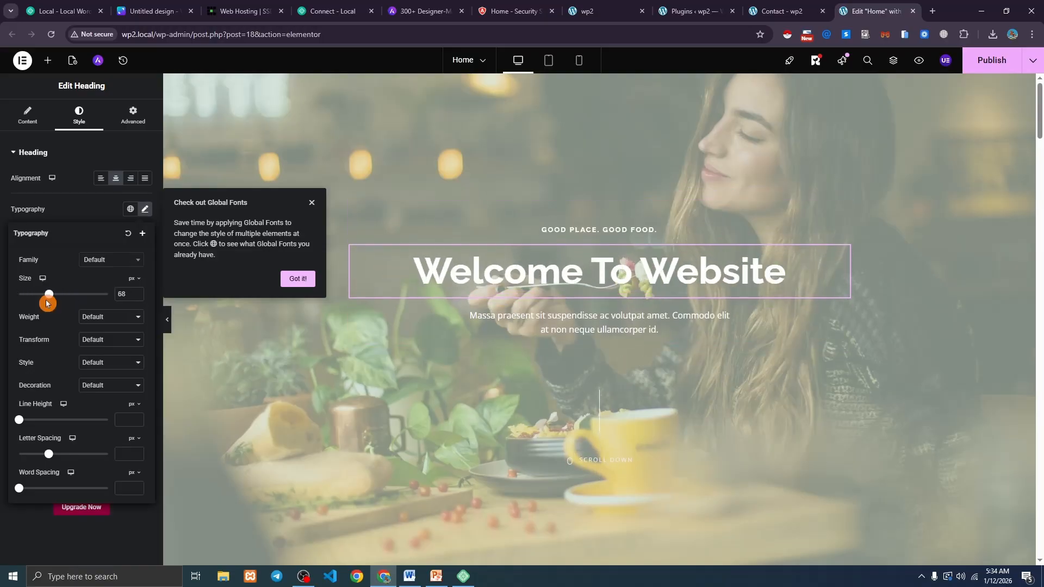
pyautogui.click(109, 322)
pyautogui.click(98, 322)
pyautogui.click(99, 340)
pyautogui.click(100, 374)
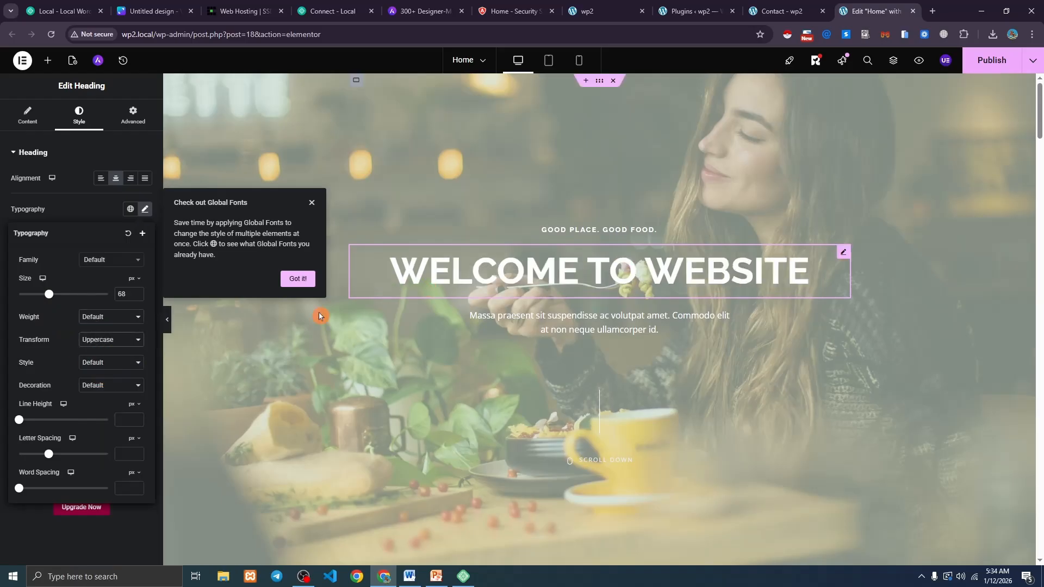
# Return the heading to normal casing and clear its line height back to default.
pyautogui.click(120, 318)
pyautogui.click(116, 322)
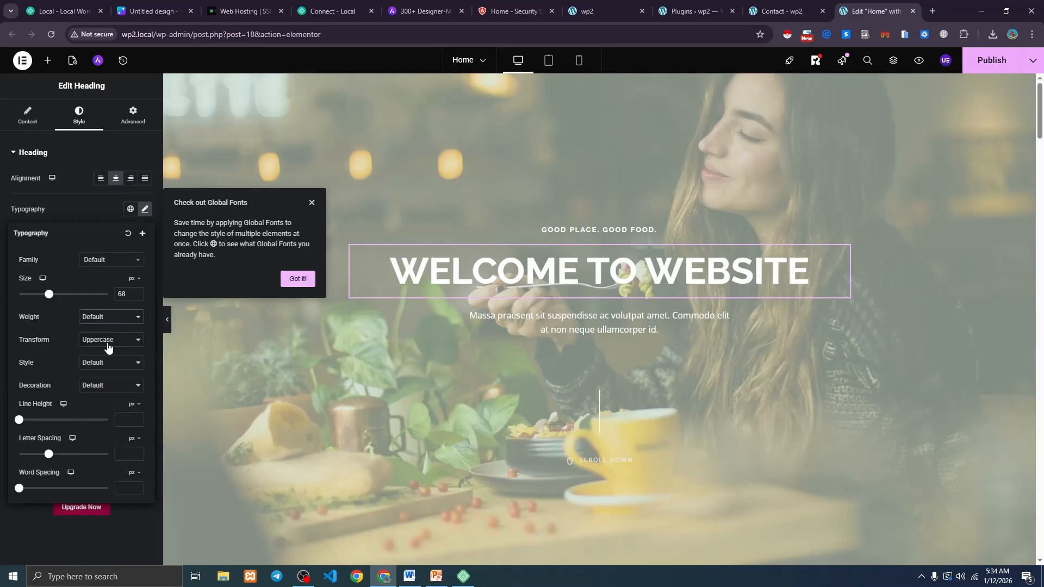
pyautogui.click(107, 341)
pyautogui.click(92, 353)
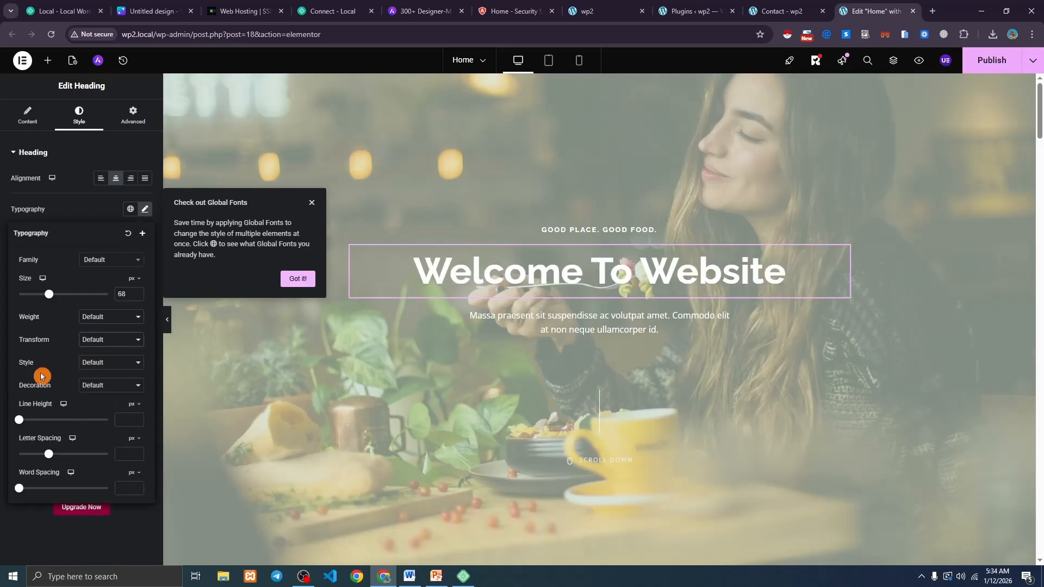
pyautogui.click(105, 364)
pyautogui.click(86, 374)
pyautogui.moveTo(20, 421); pyautogui.dragTo(113, 419)
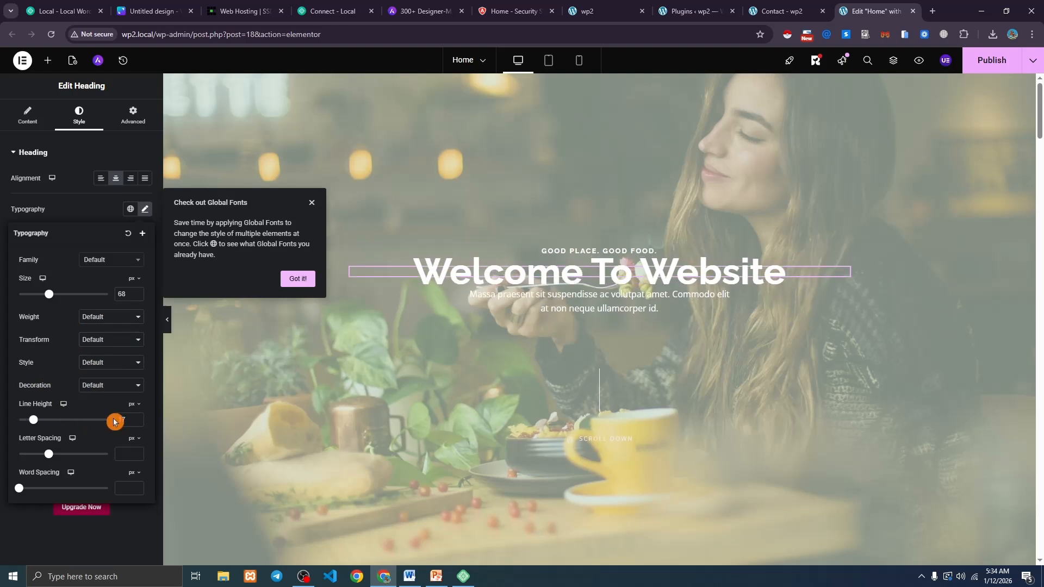
pyautogui.press('BackSpace')
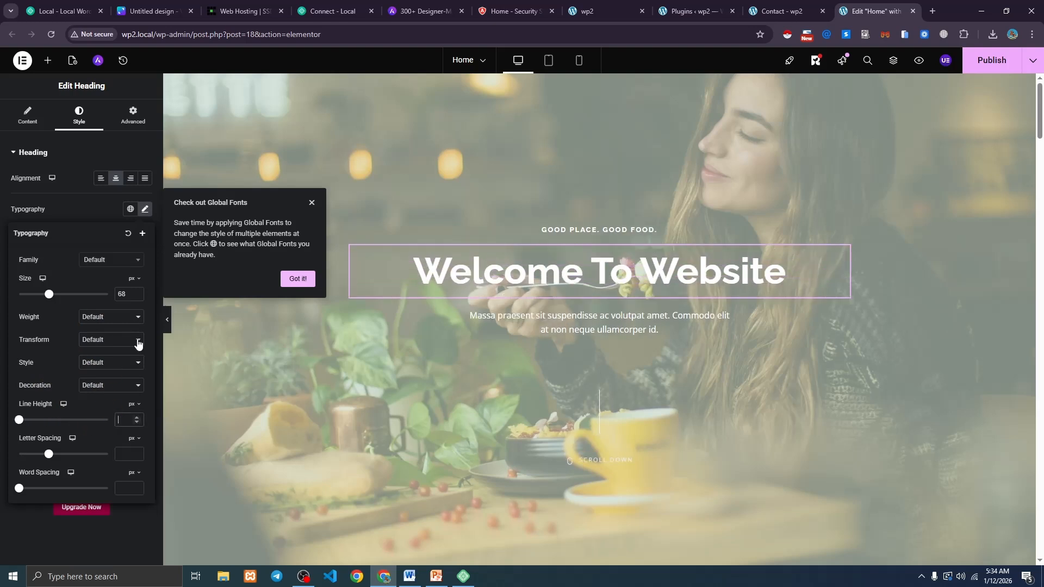
# Check the heading's Normal and Hover colour settings, then show its Advanced layout settings.
pyautogui.click(146, 209)
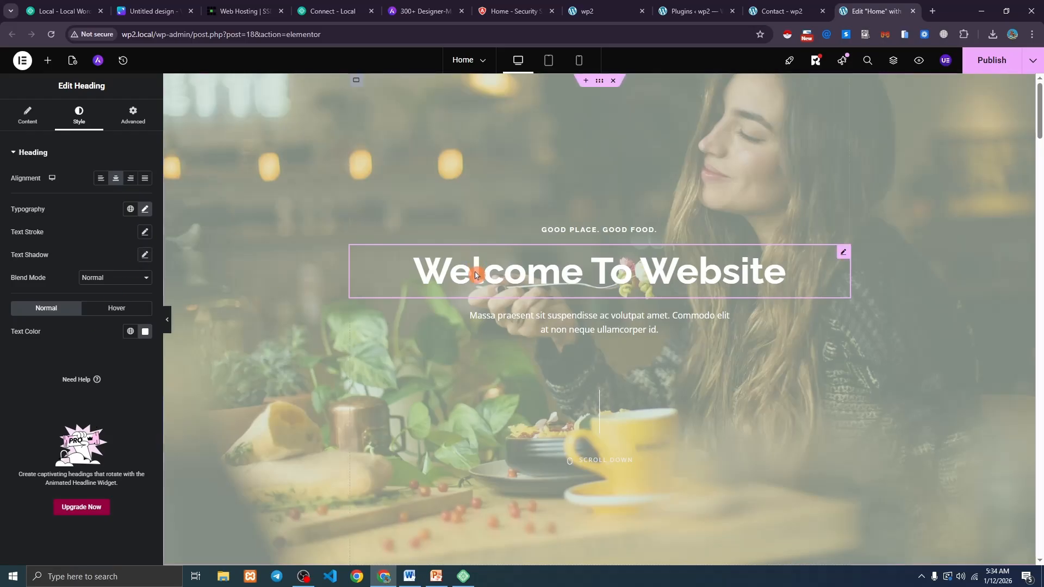
pyautogui.click(109, 309)
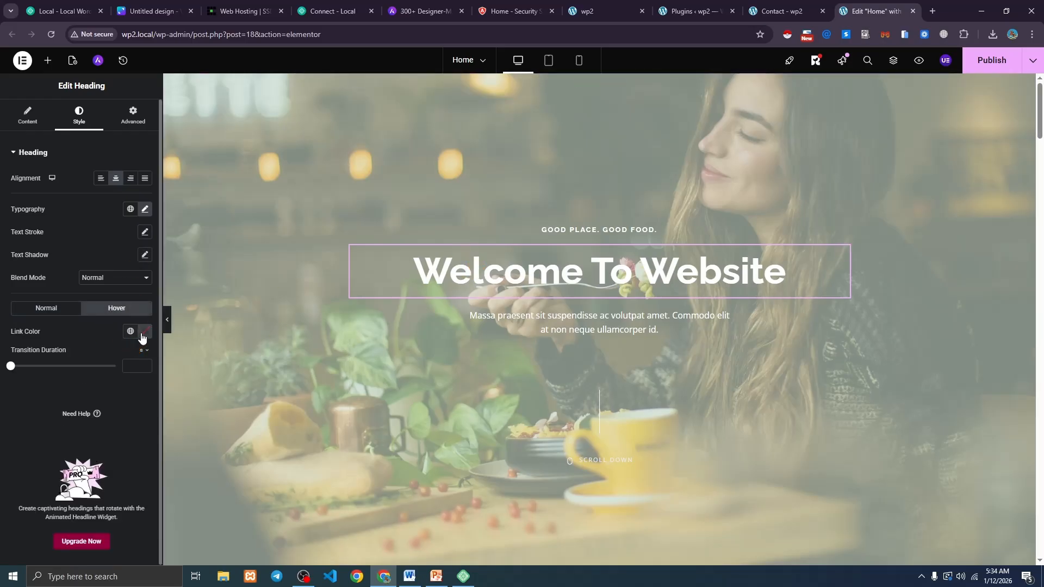
pyautogui.click(60, 308)
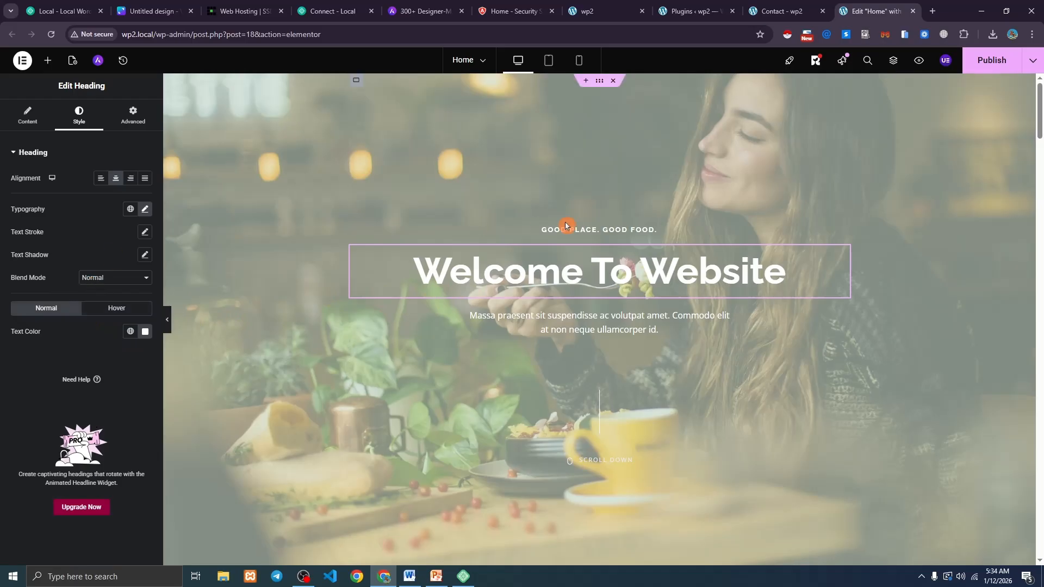
pyautogui.click(129, 118)
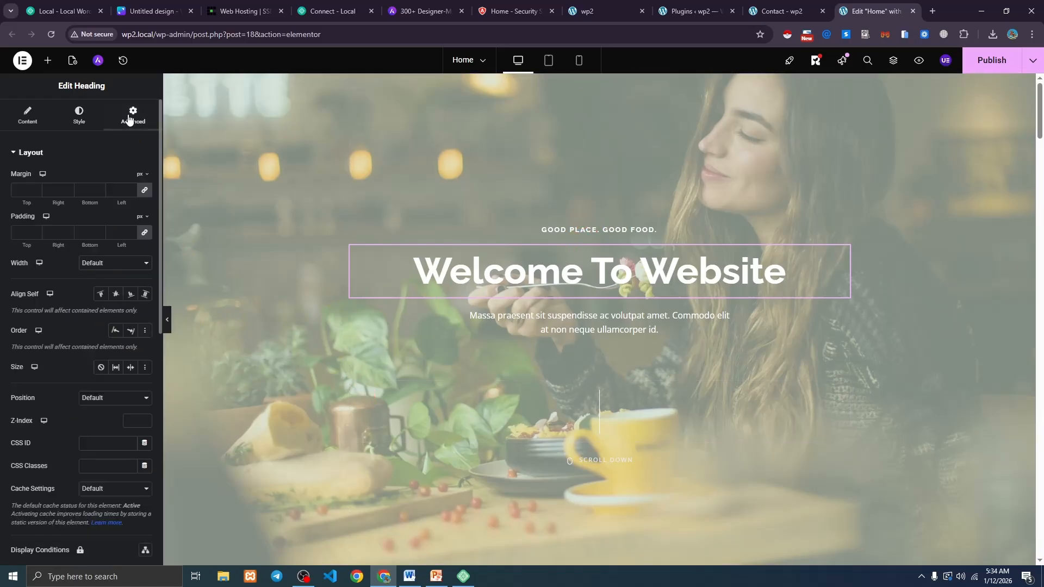
pyautogui.click(34, 190)
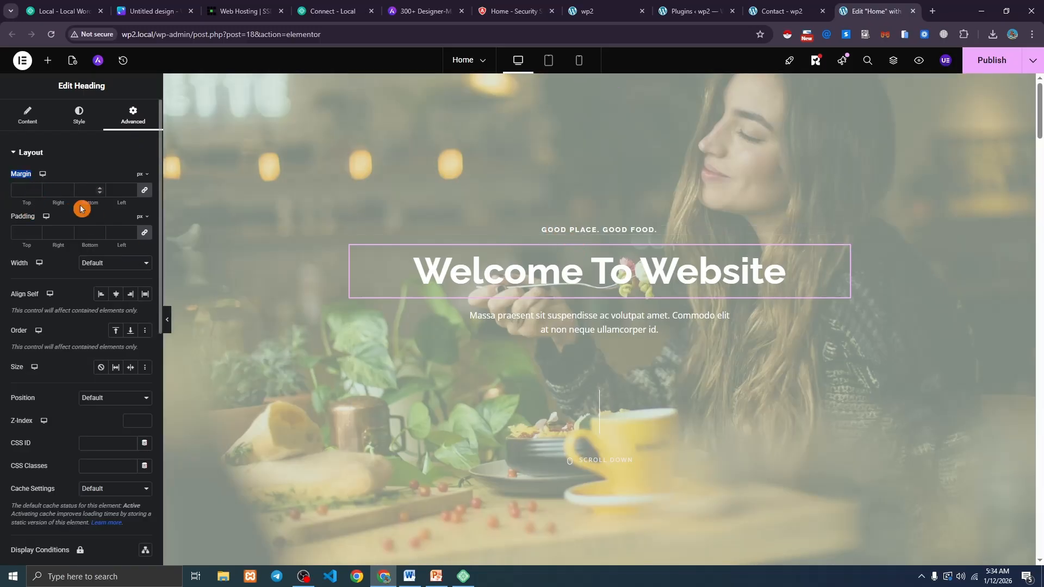
pyautogui.click(34, 188)
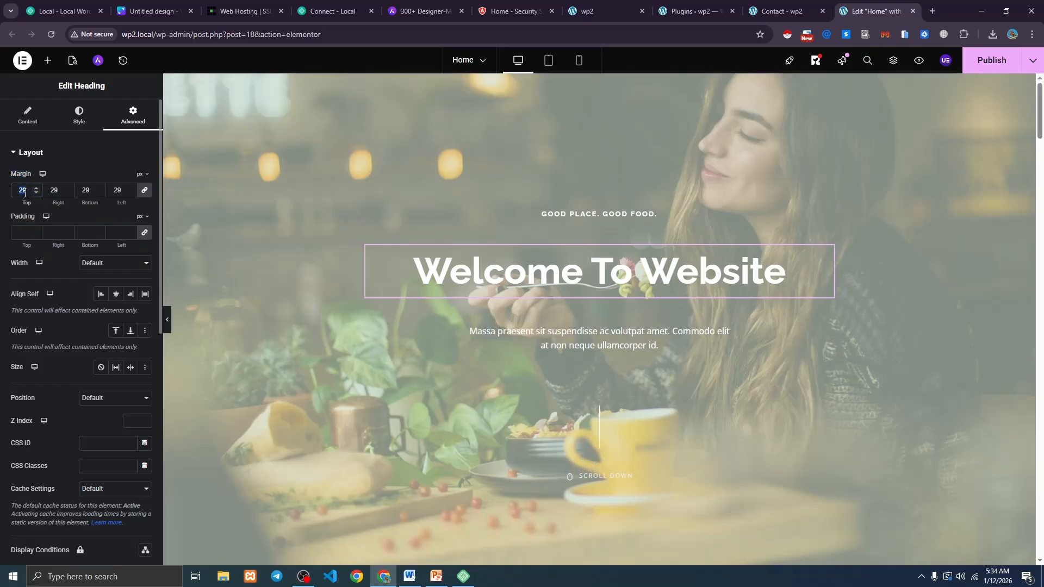
pyautogui.press('BackSpace')
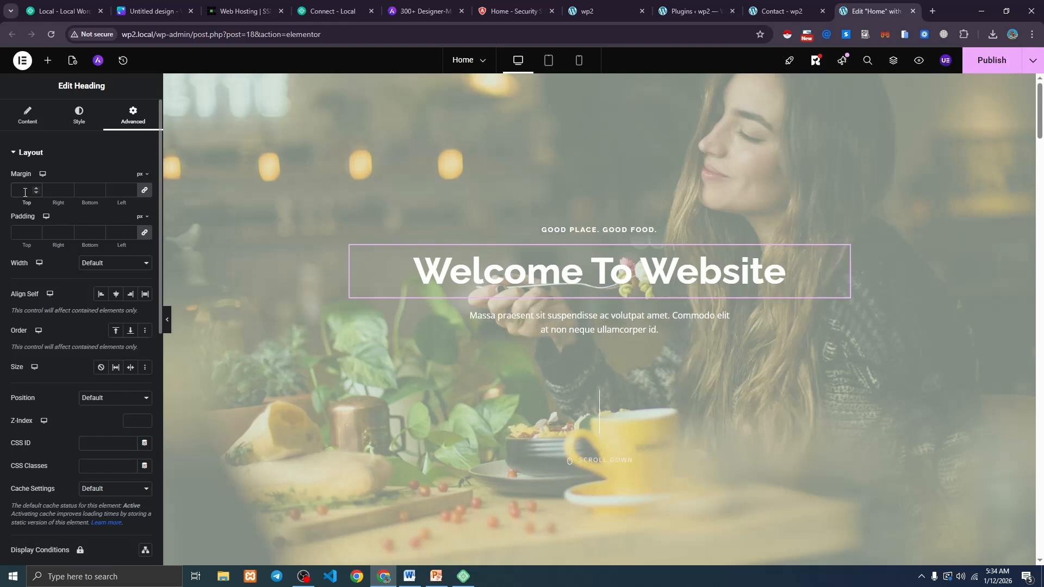
pyautogui.click(142, 191)
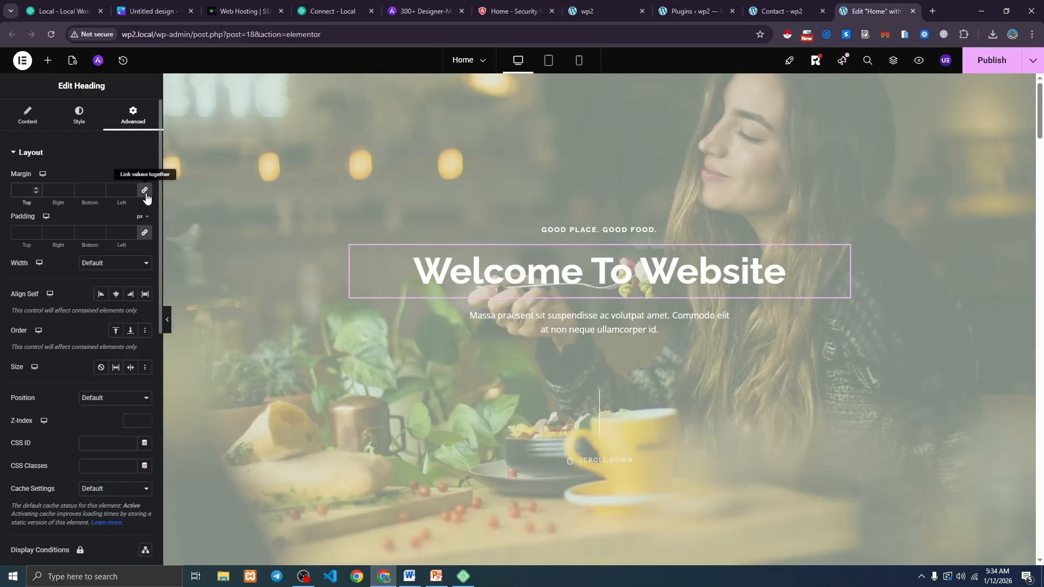
pyautogui.click(36, 188)
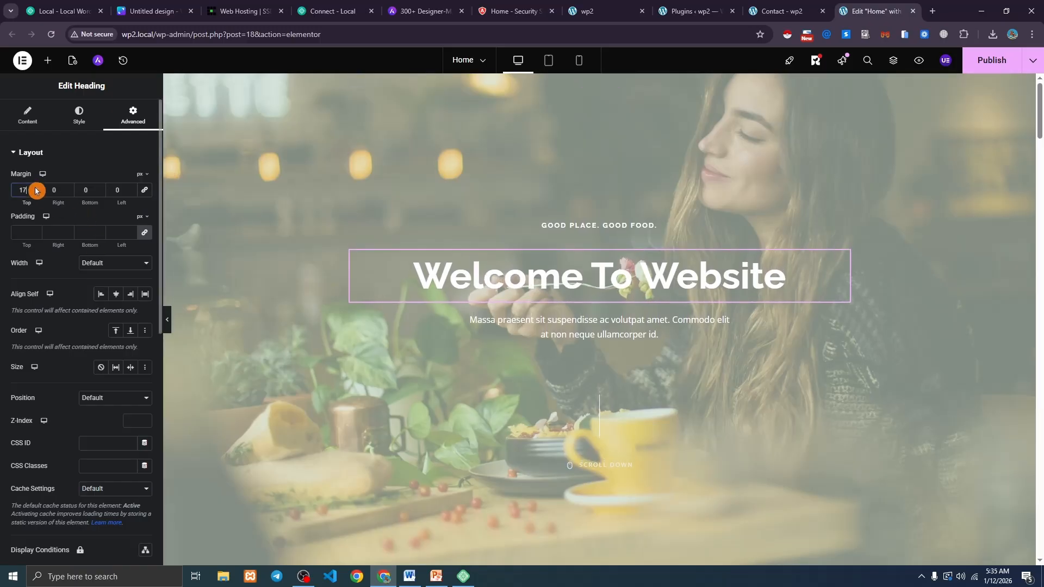
pyautogui.moveTo(36, 190); pyautogui.dragTo(36, 190)
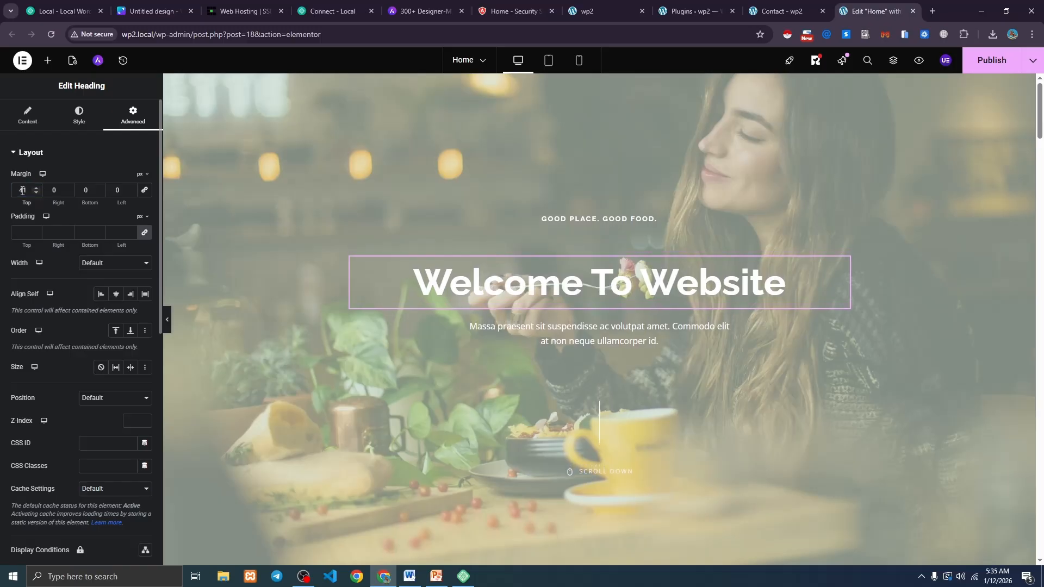
pyautogui.write('0')
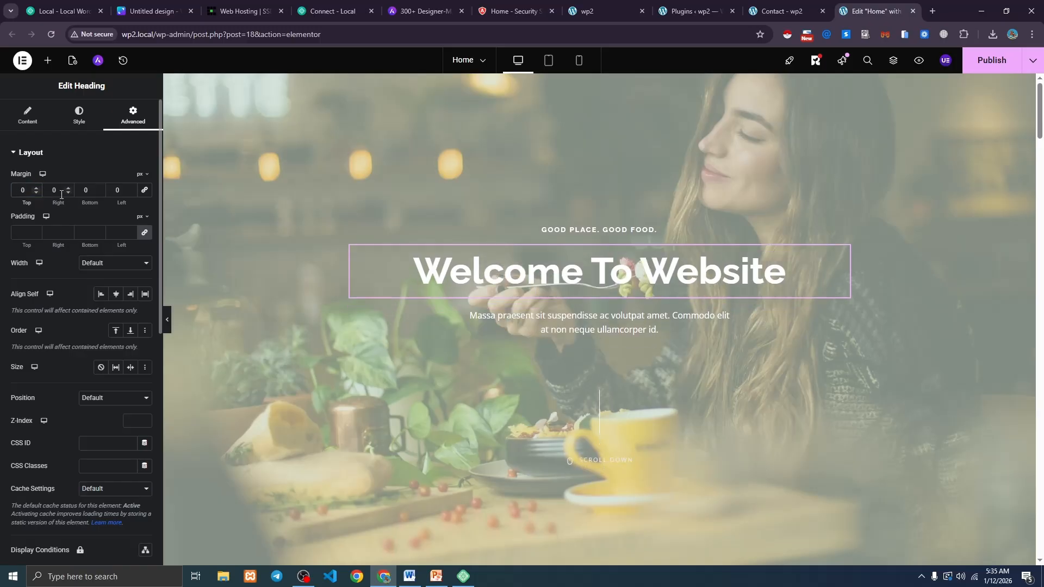
pyautogui.click(99, 190)
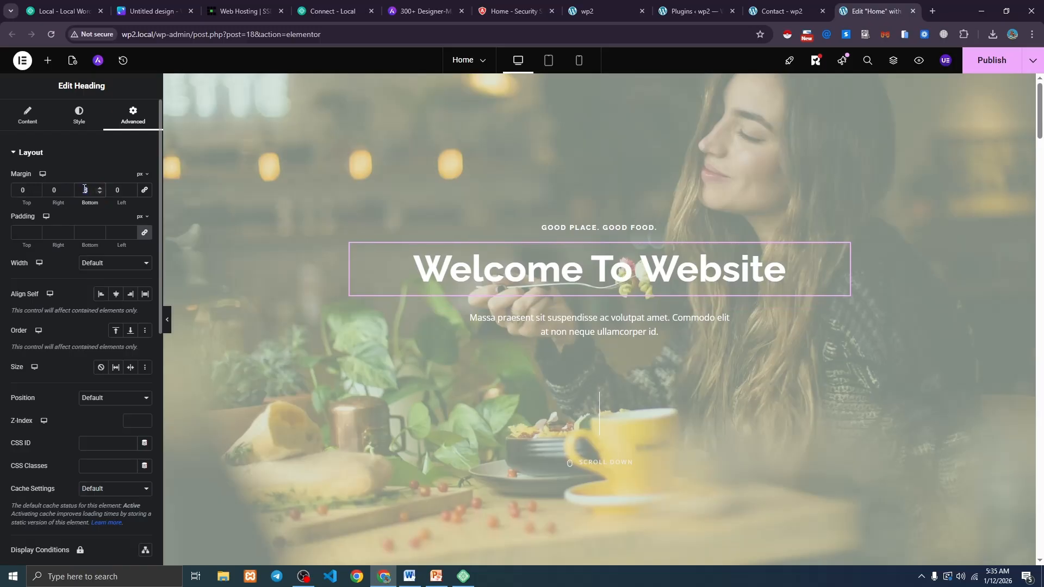
pyautogui.write('0')
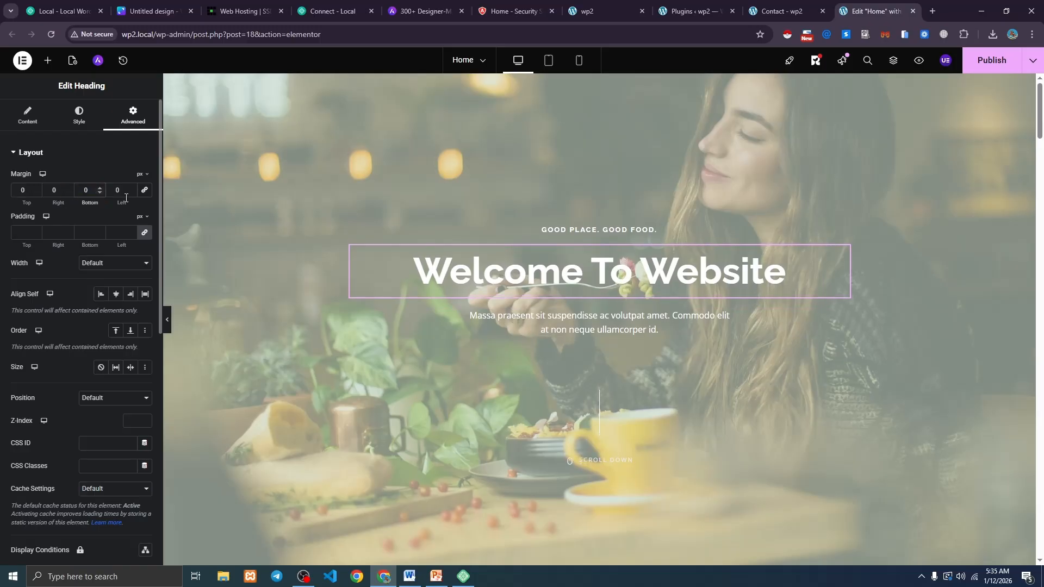
pyautogui.click(33, 195)
pyautogui.click(35, 190)
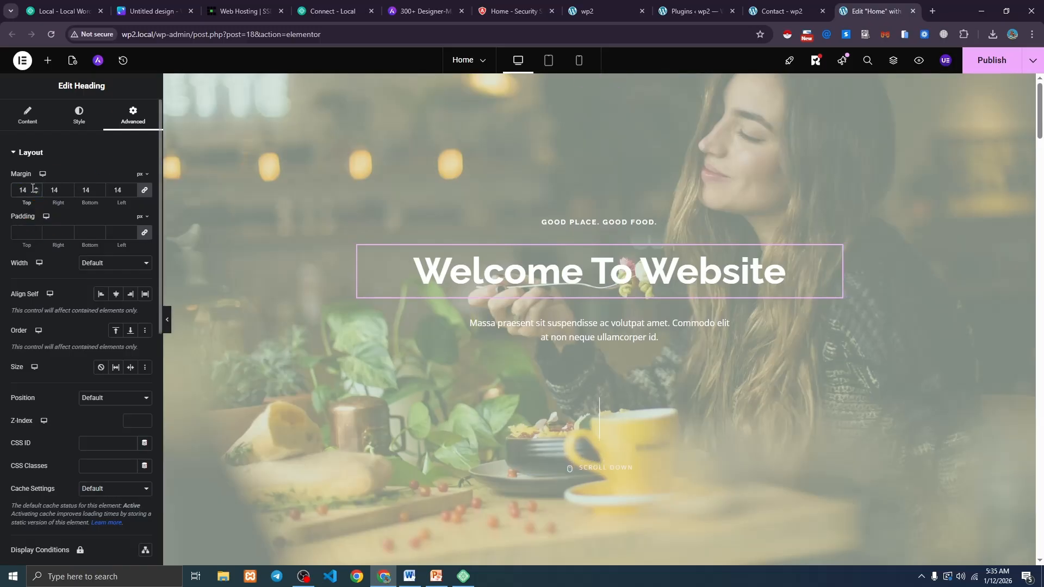
pyautogui.press('BackSpace')
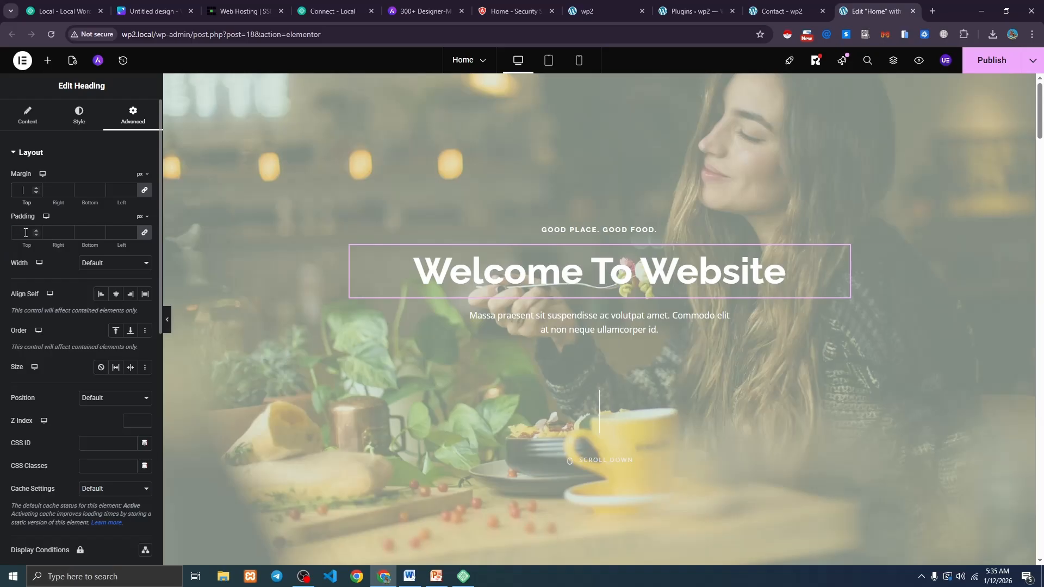
pyautogui.scroll(-2, 36, 234)
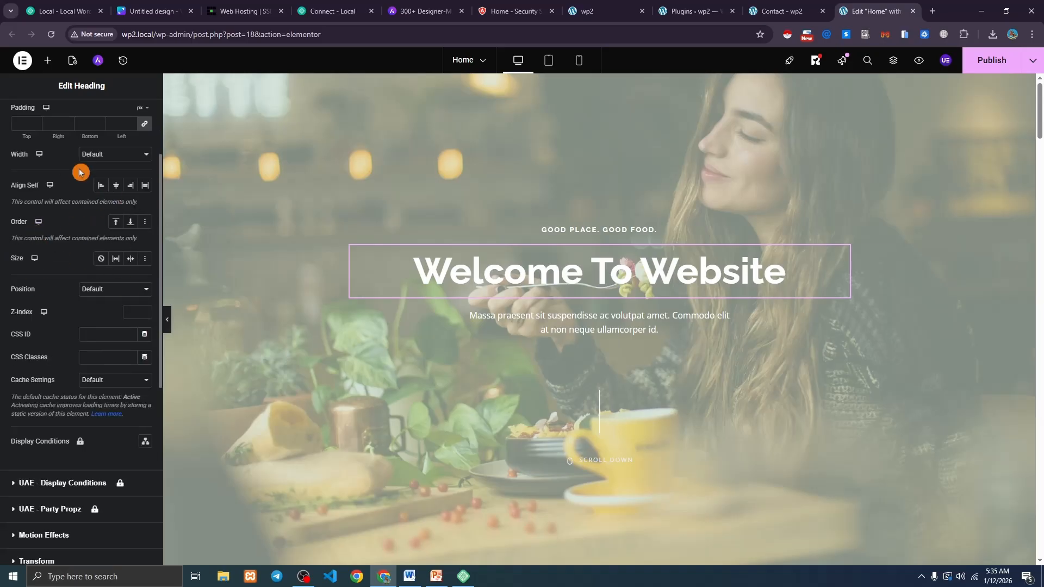
pyautogui.scroll(-2, 79, 180)
pyautogui.scroll(-2, 86, 217)
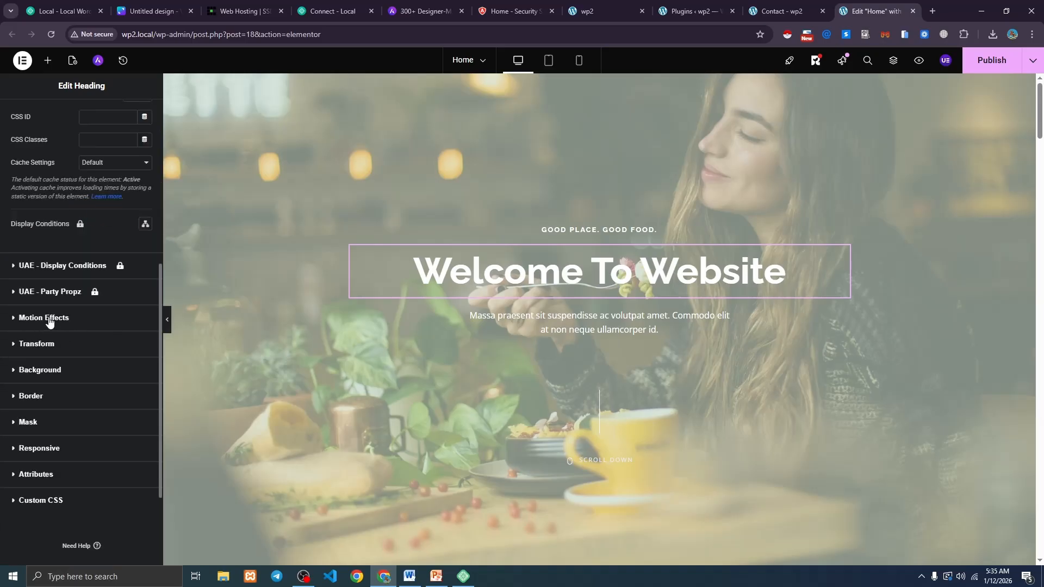
# After trying Fade In and Fade In Right, give the heading a Fade In Down entrance animation.
pyautogui.click(48, 319)
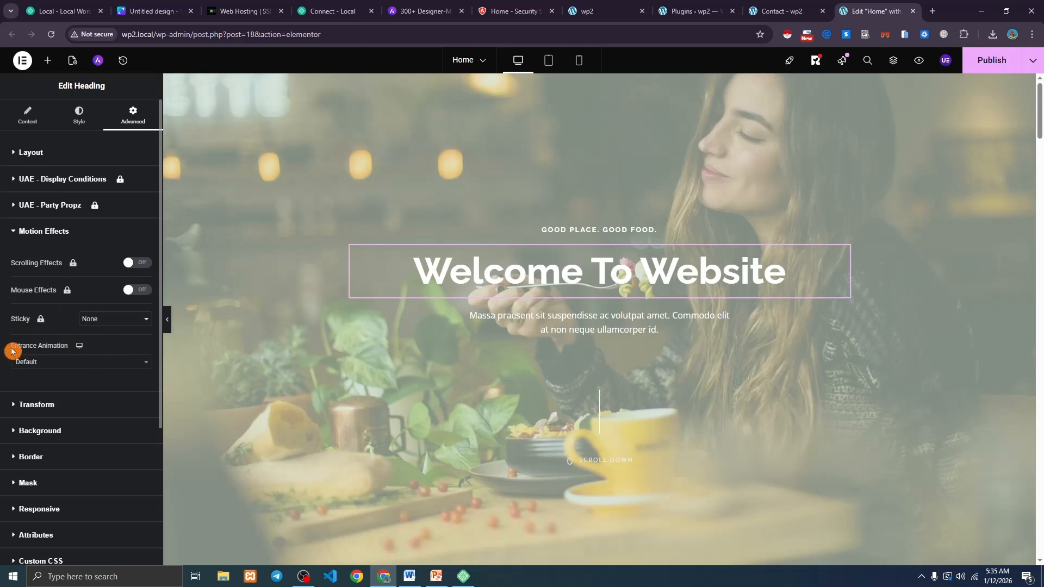
pyautogui.moveTo(12, 351); pyautogui.dragTo(63, 348)
pyautogui.scroll(-1, 56, 341)
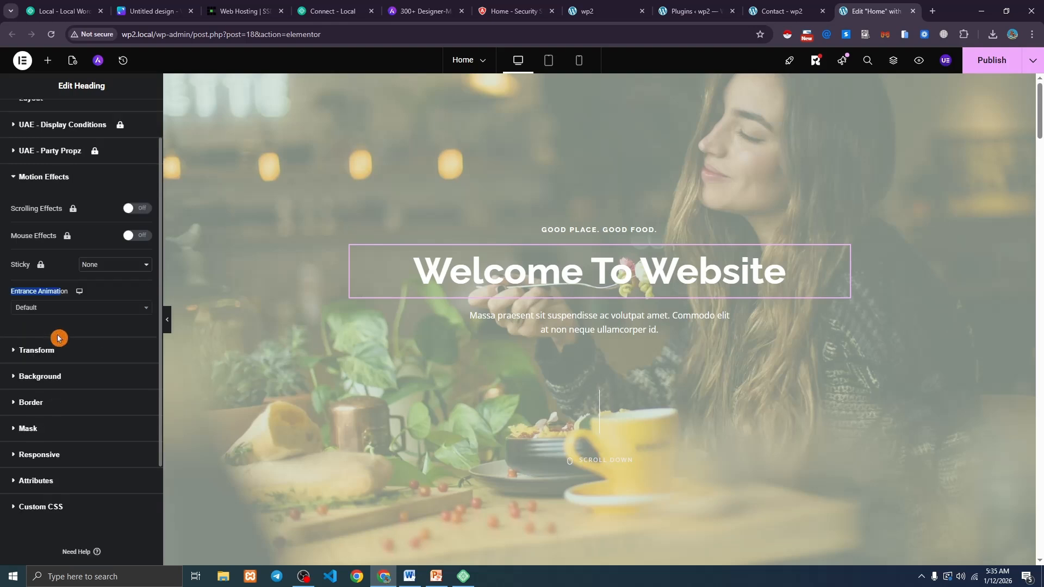
pyautogui.click(52, 307)
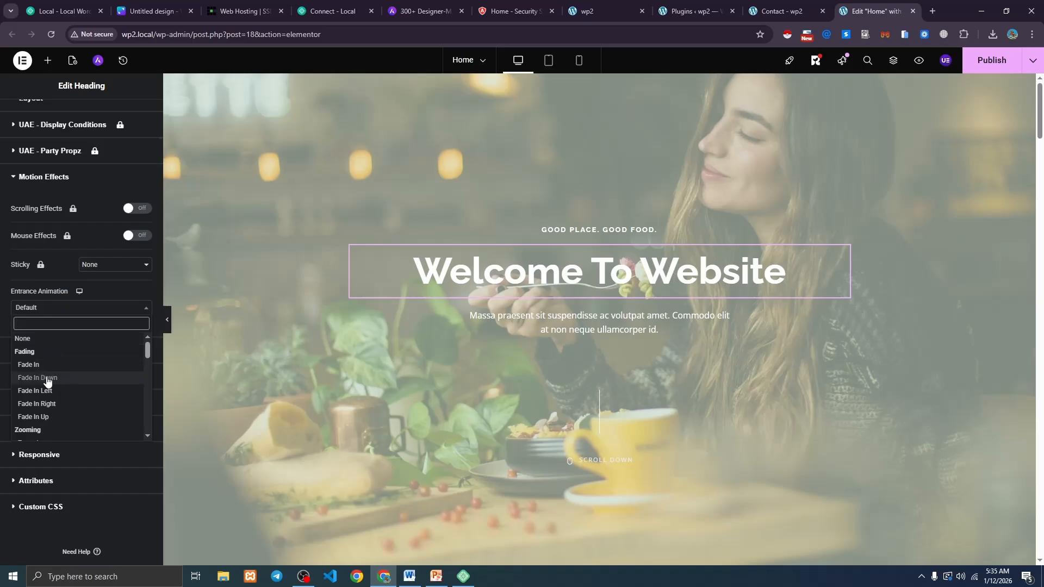
pyautogui.click(47, 380)
pyautogui.click(45, 308)
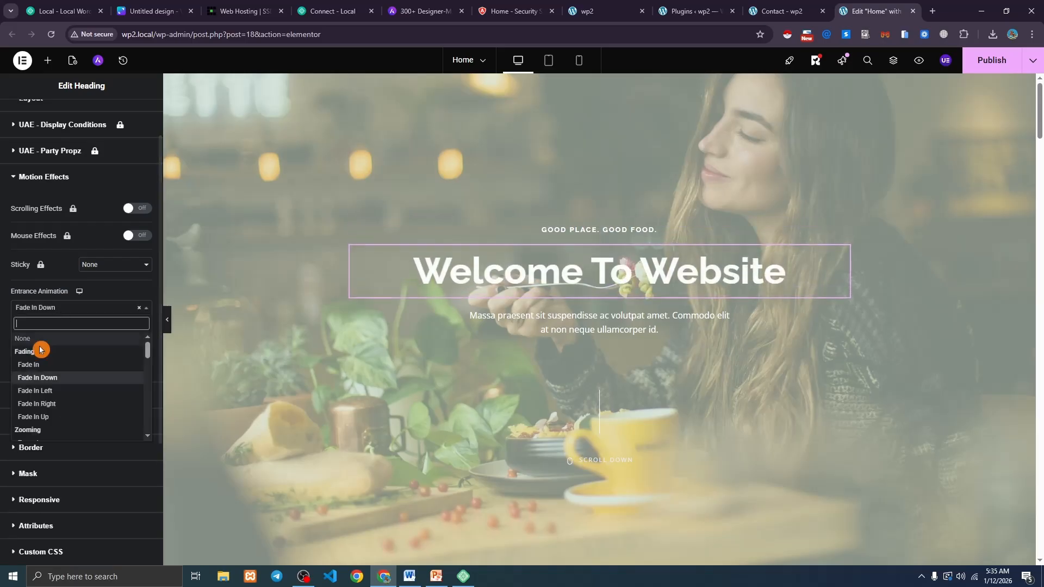
pyautogui.click(38, 369)
pyautogui.click(65, 308)
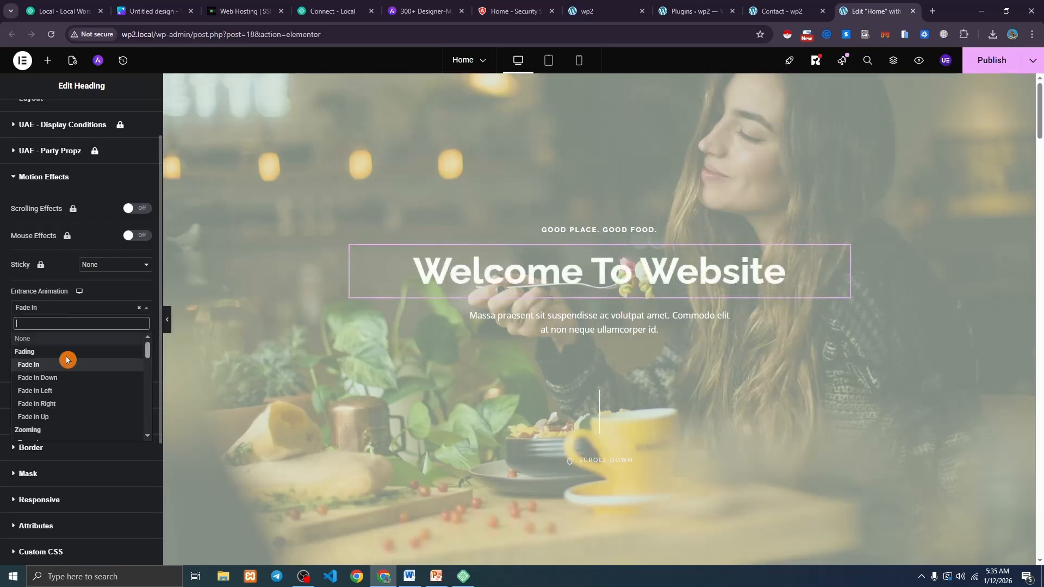
pyautogui.click(54, 403)
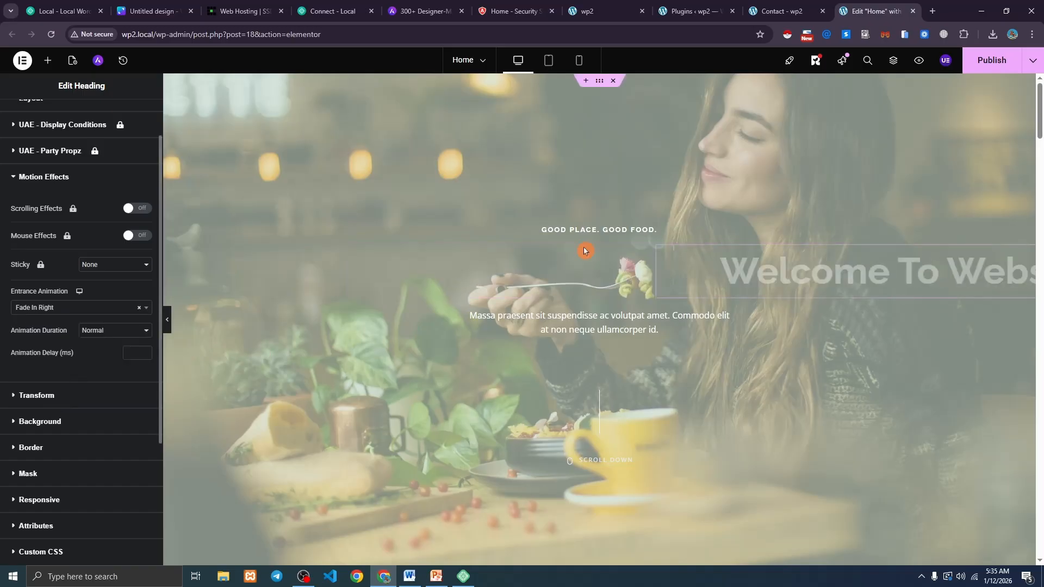
pyautogui.click(101, 310)
pyautogui.click(50, 377)
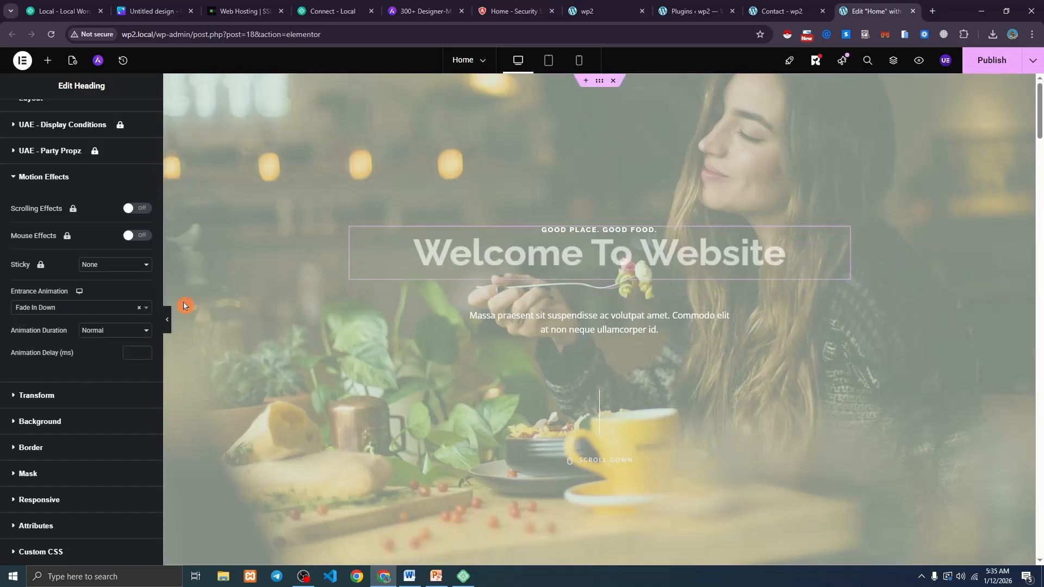
pyautogui.scroll(-2, 71, 325)
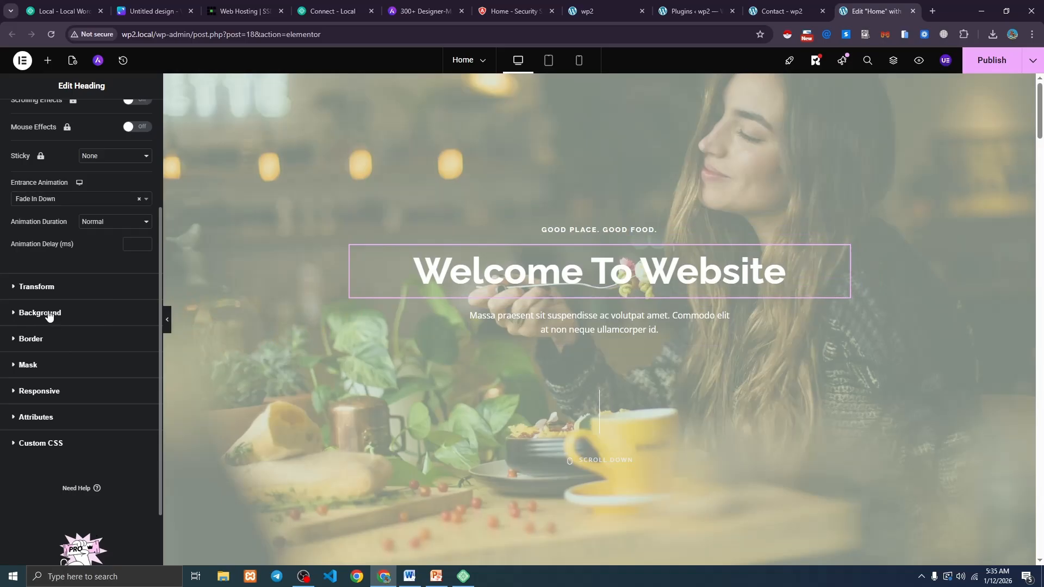
pyautogui.click(49, 314)
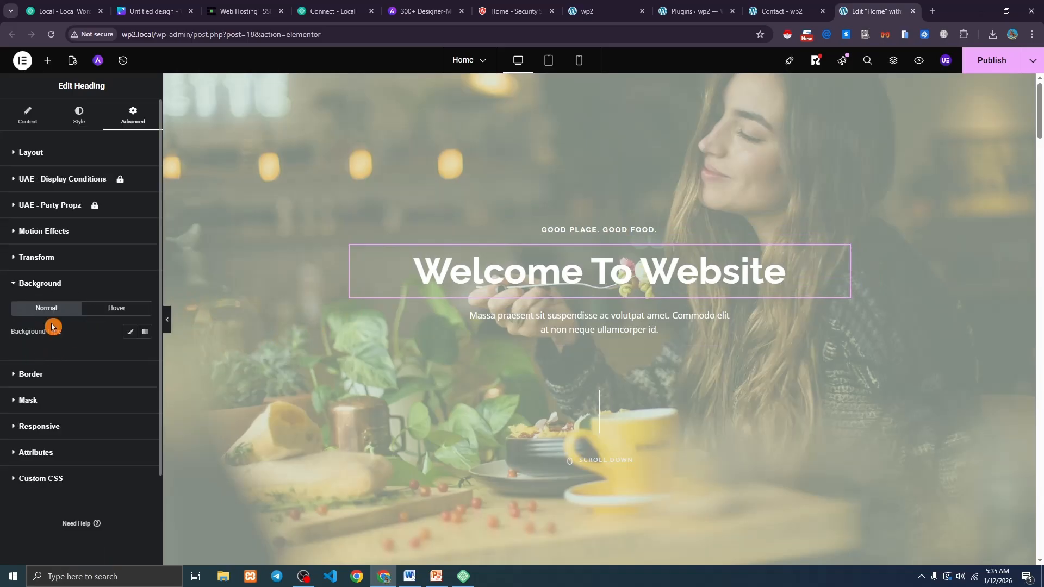
# Give the heading a gradient background running from bright red to black (#000000).
pyautogui.tripleClick(25, 337)
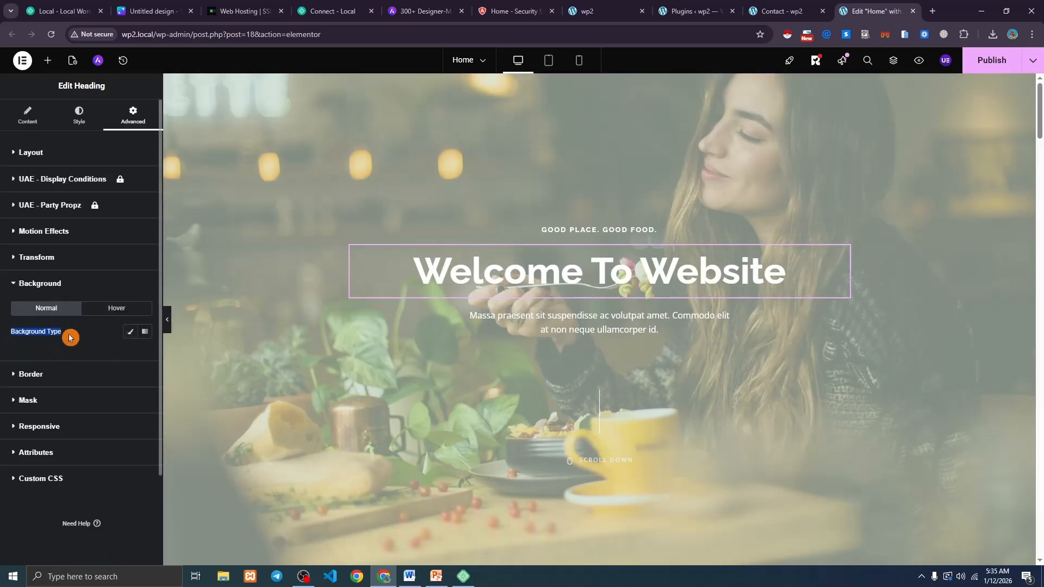
pyautogui.click(130, 332)
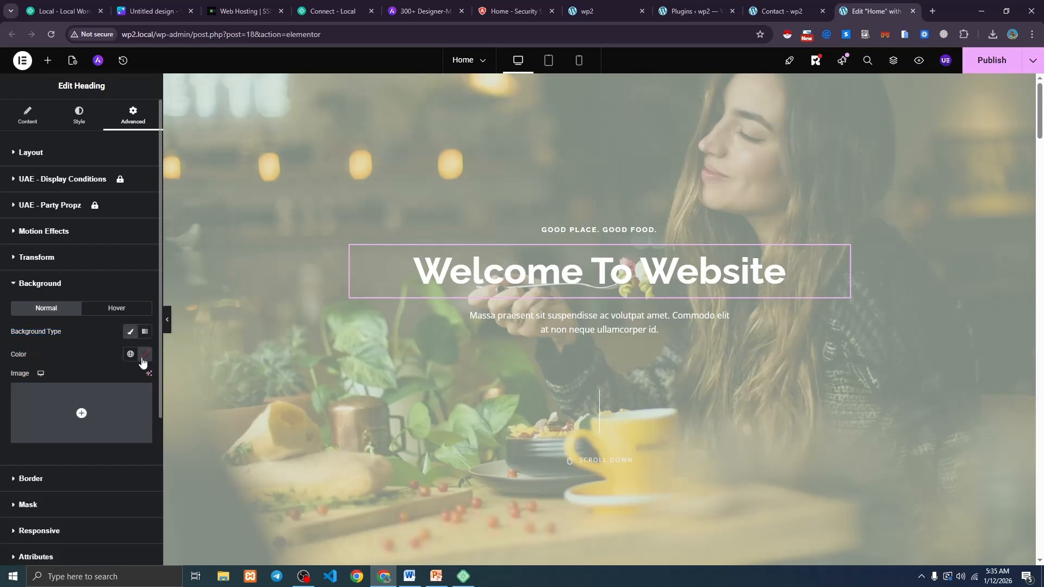
pyautogui.click(143, 359)
pyautogui.moveTo(158, 429); pyautogui.dragTo(204, 382)
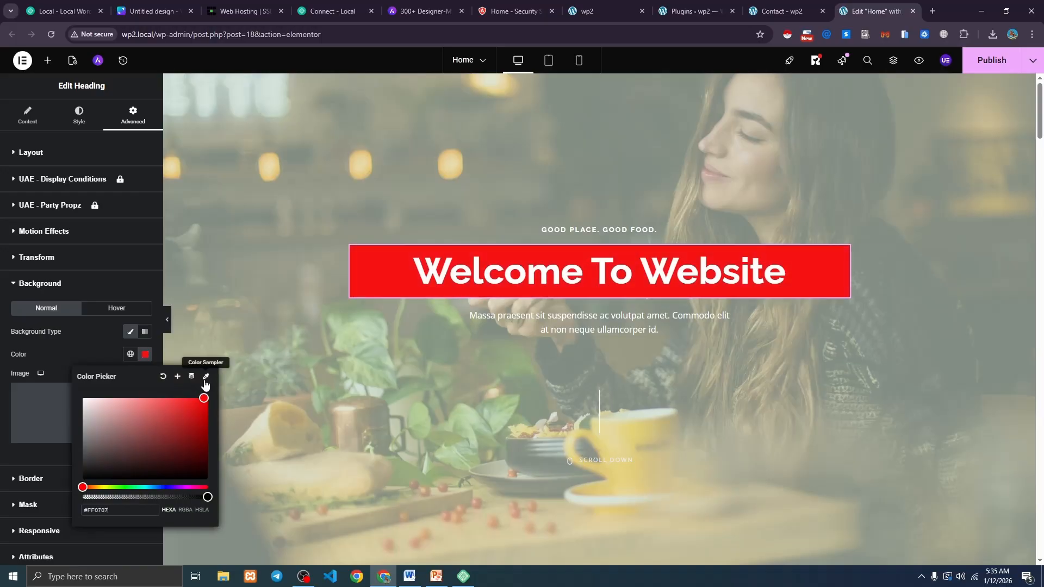
pyautogui.click(144, 353)
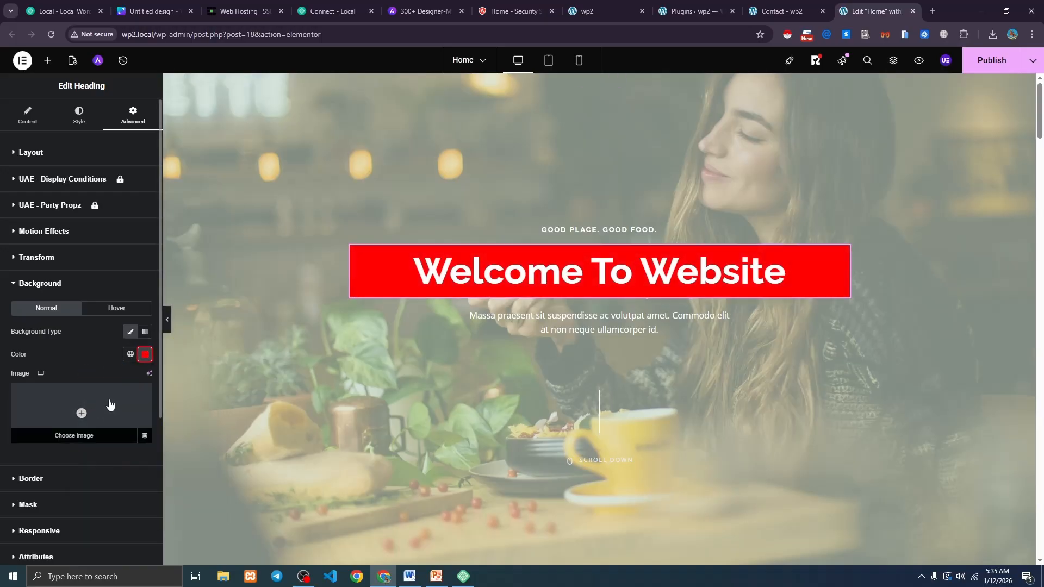
pyautogui.click(145, 331)
pyautogui.scroll(-2, 146, 353)
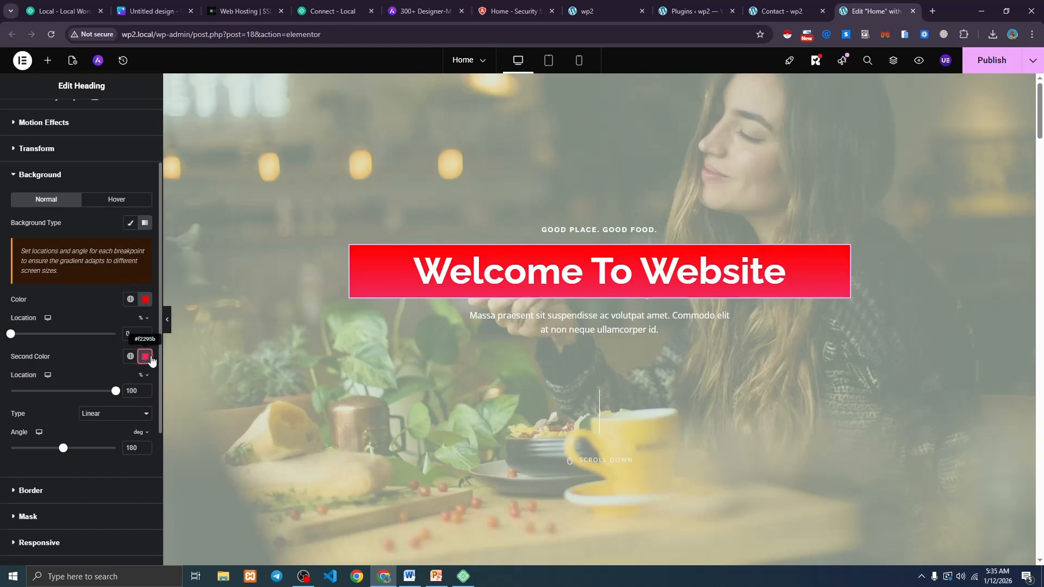
pyautogui.click(145, 356)
pyautogui.moveTo(86, 472); pyautogui.dragTo(75, 511)
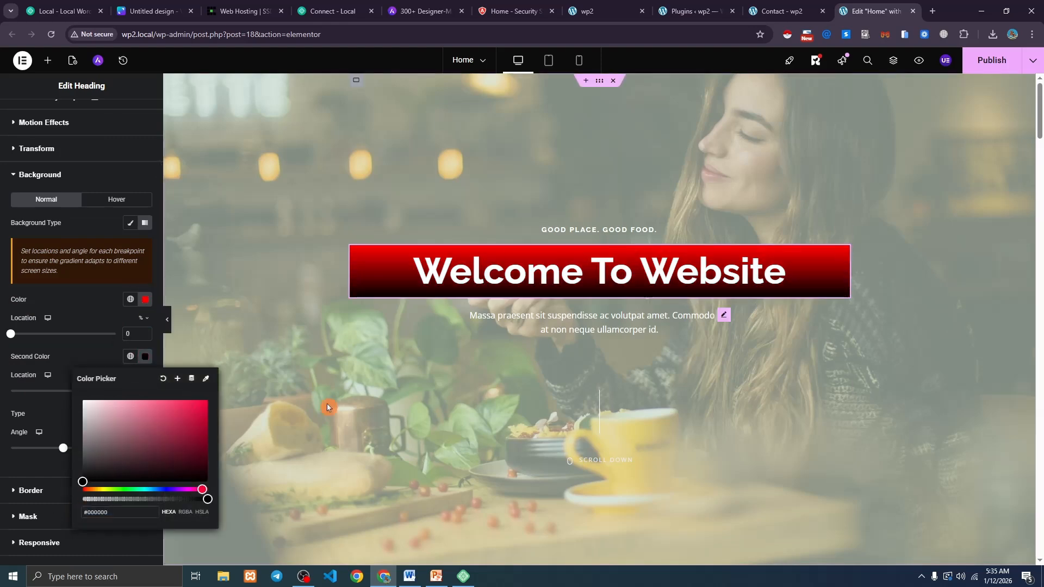
pyautogui.click(87, 309)
pyautogui.scroll(-2, 84, 311)
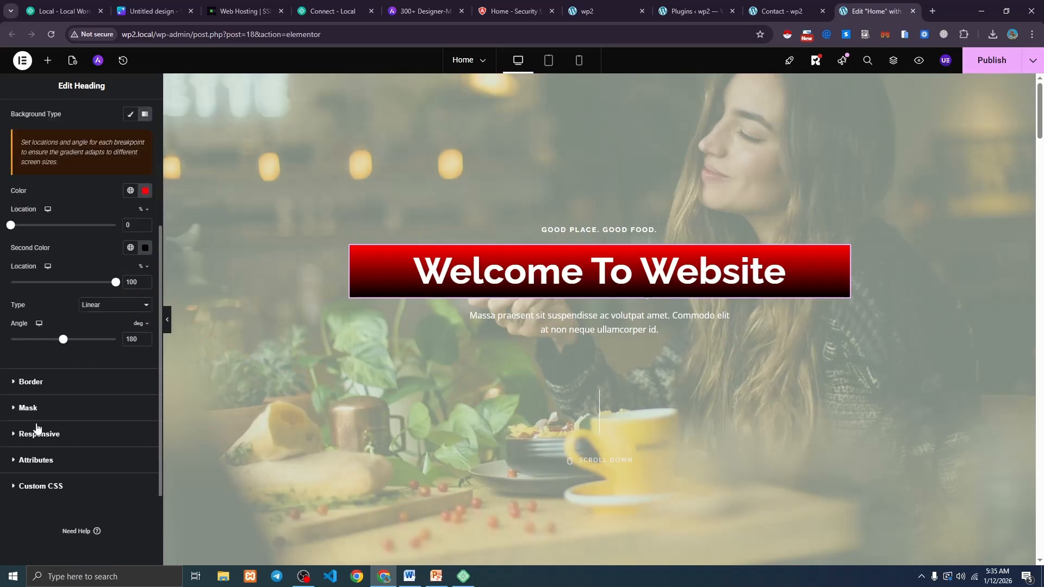
# Add a 6 px solid white border, 7 px corner radius and a blur-10 box shadow.
pyautogui.click(32, 383)
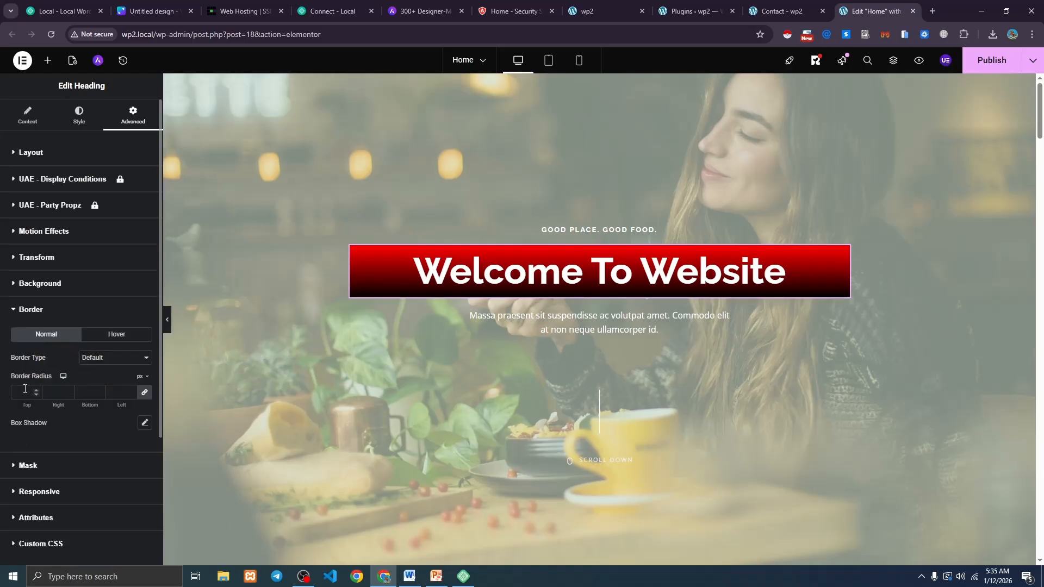
pyautogui.click(99, 364)
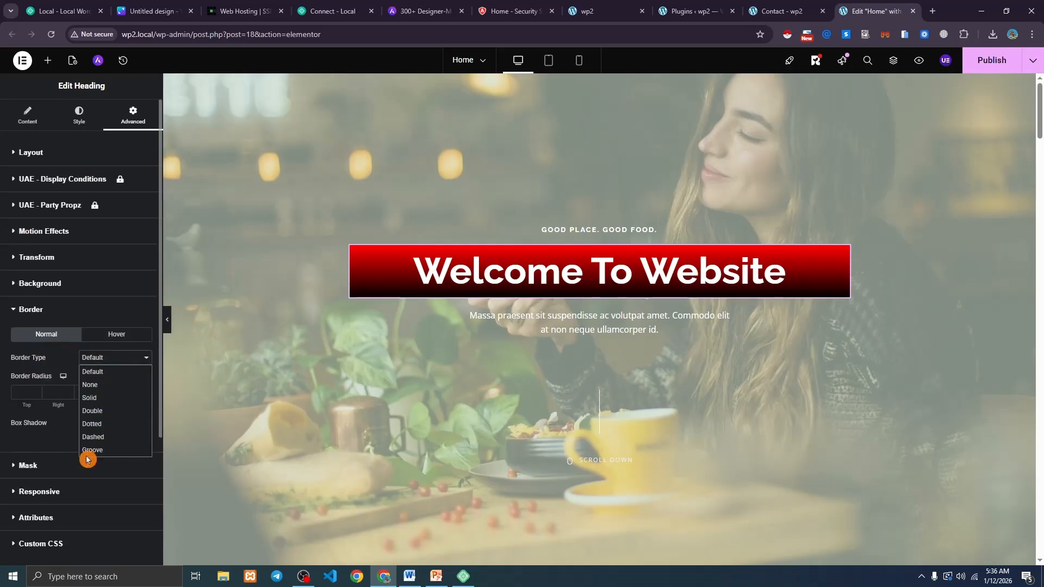
pyautogui.click(104, 398)
pyautogui.click(36, 390)
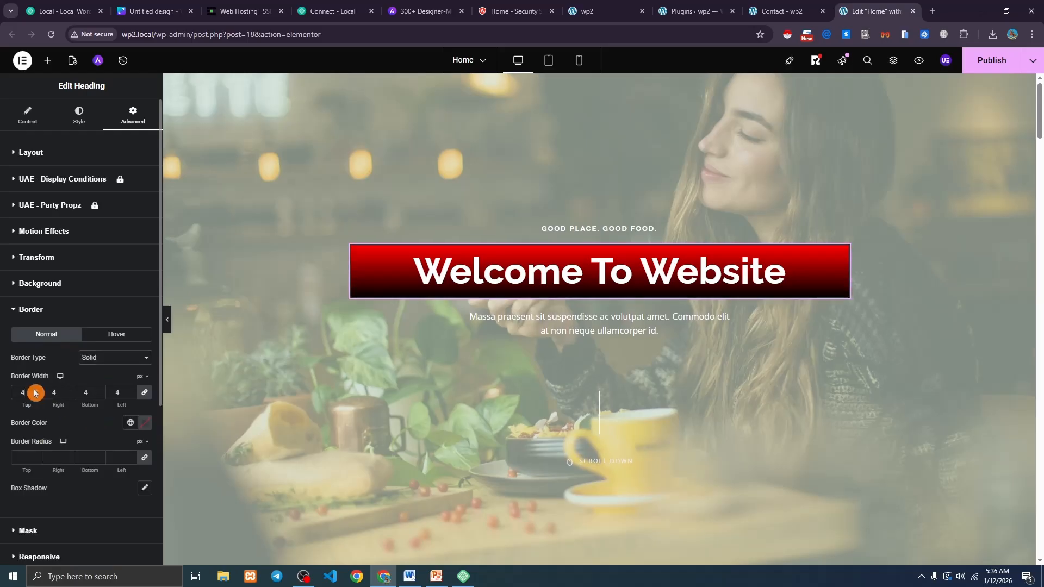
pyautogui.click(144, 426)
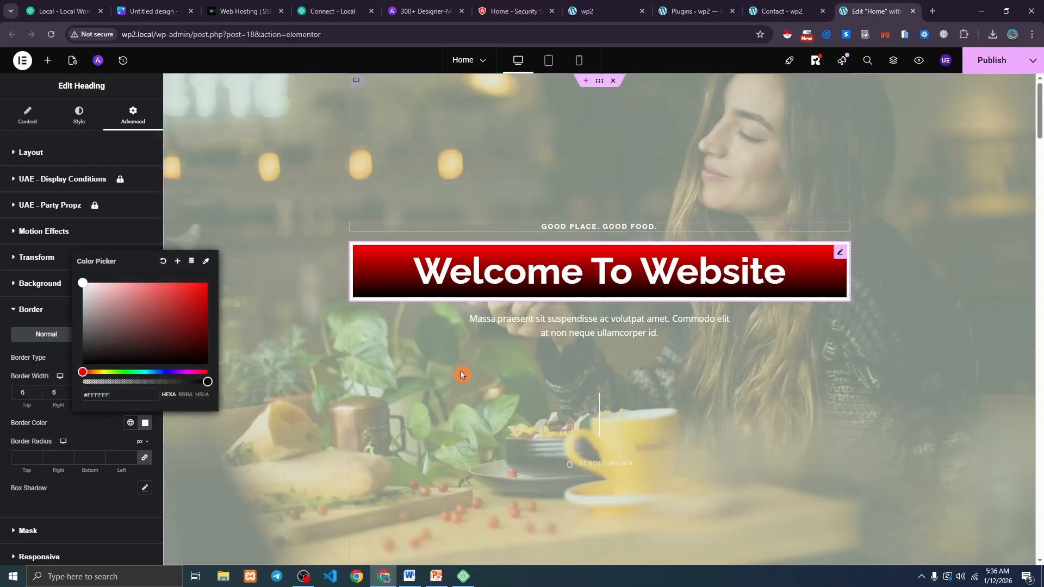
pyautogui.click(145, 423)
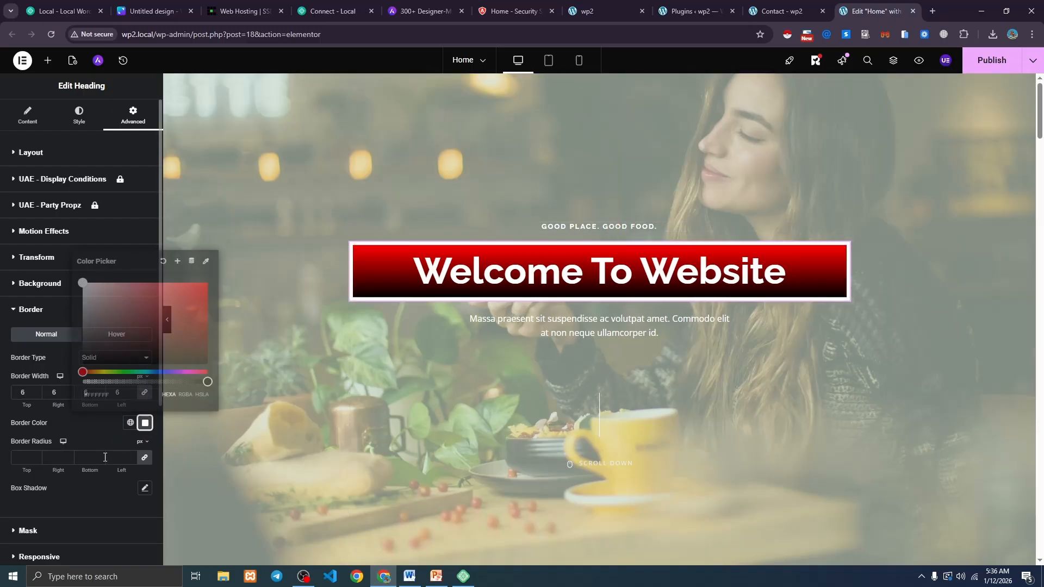
pyautogui.click(36, 456)
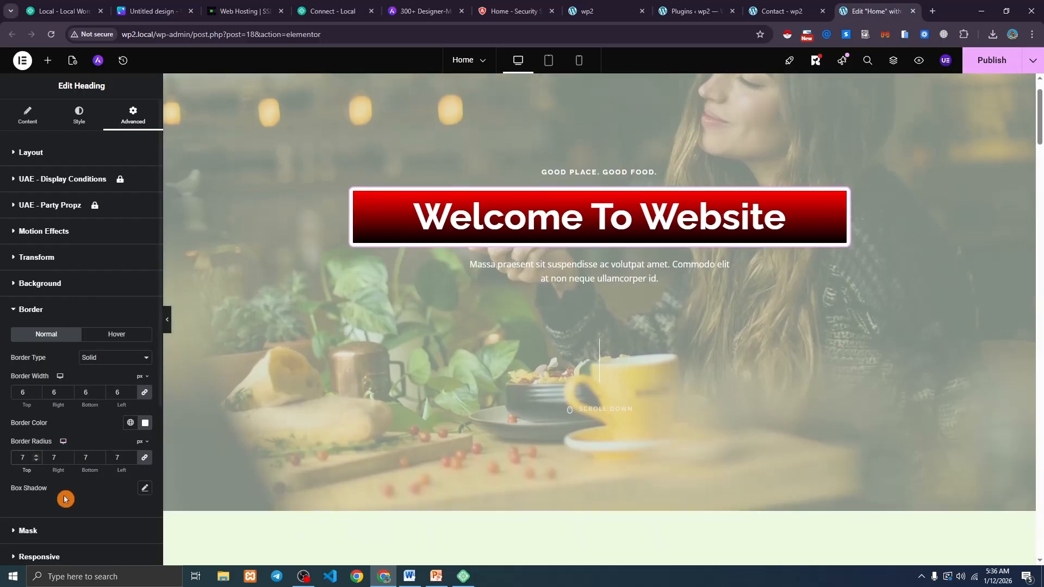
pyautogui.click(144, 488)
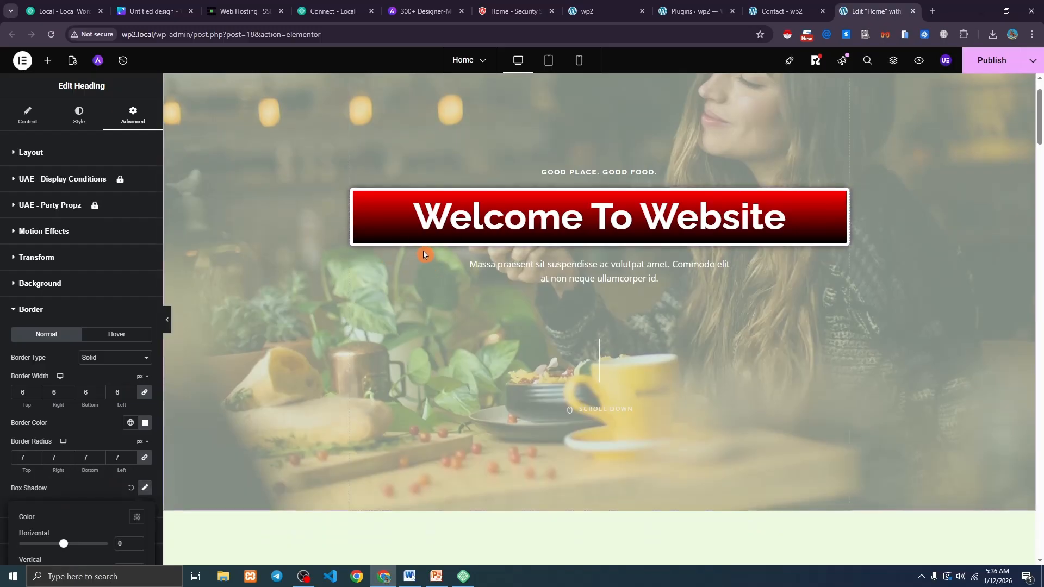
pyautogui.scroll(-4, 120, 419)
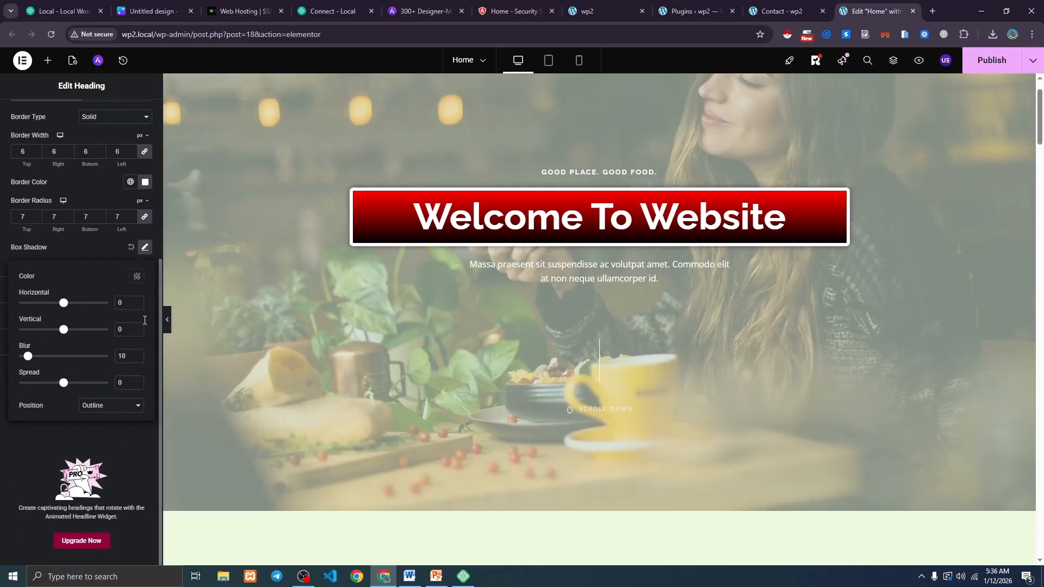
pyautogui.click(145, 249)
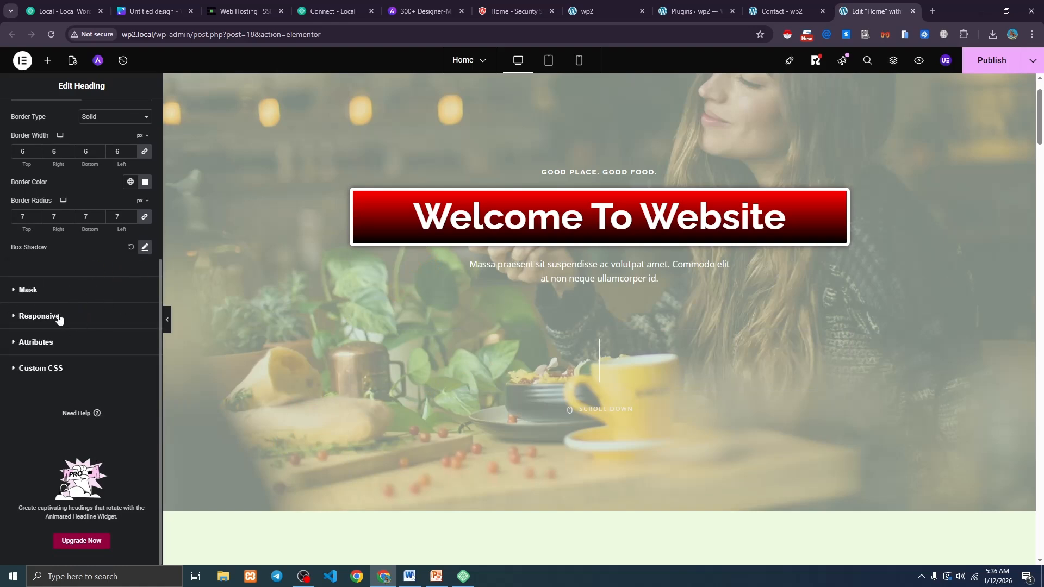
# Toggle Hide On Mobile Portrait in the heading's Responsive settings.
pyautogui.click(39, 315)
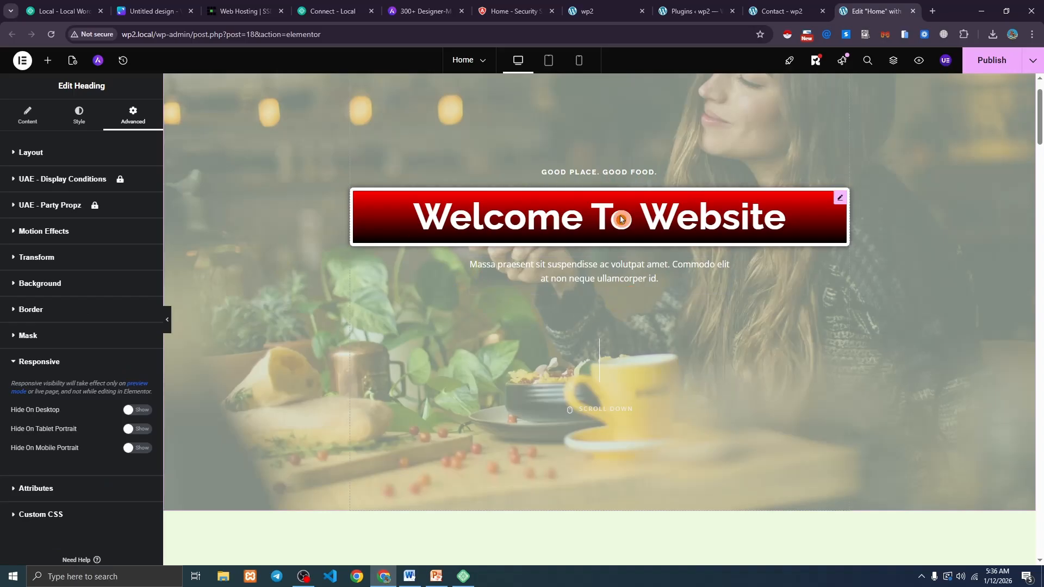
pyautogui.moveTo(14, 453); pyautogui.dragTo(150, 463)
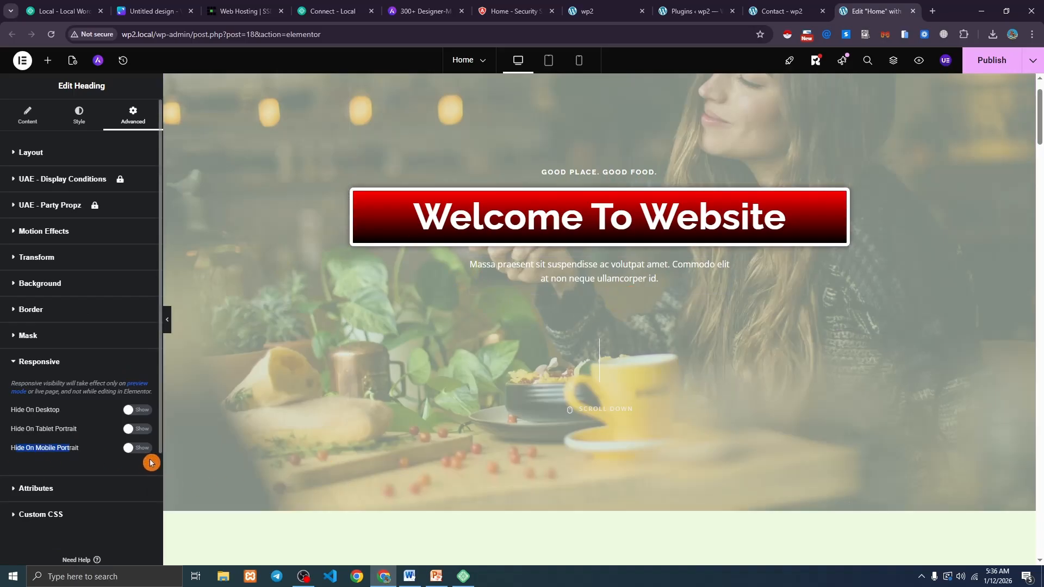
pyautogui.click(134, 449)
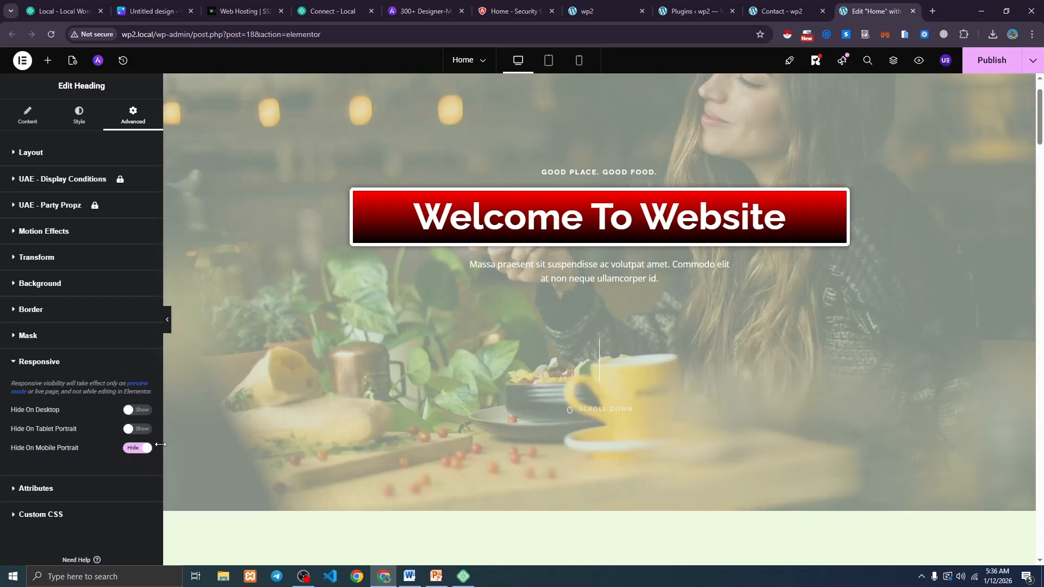
# Preview the page at phone, tablet and desktop widths, ending on the phone view.
pyautogui.click(578, 61)
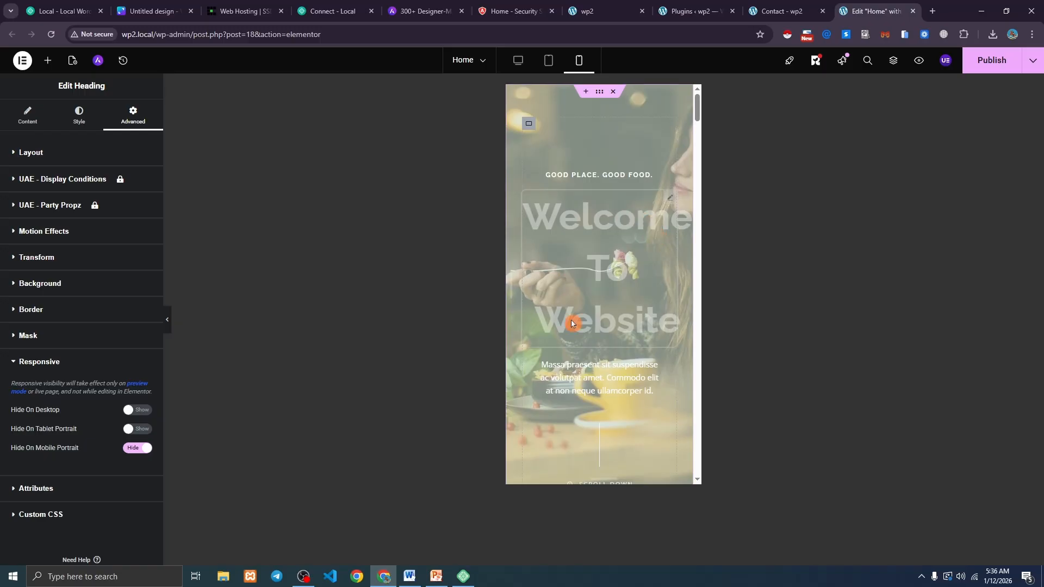
pyautogui.click(167, 324)
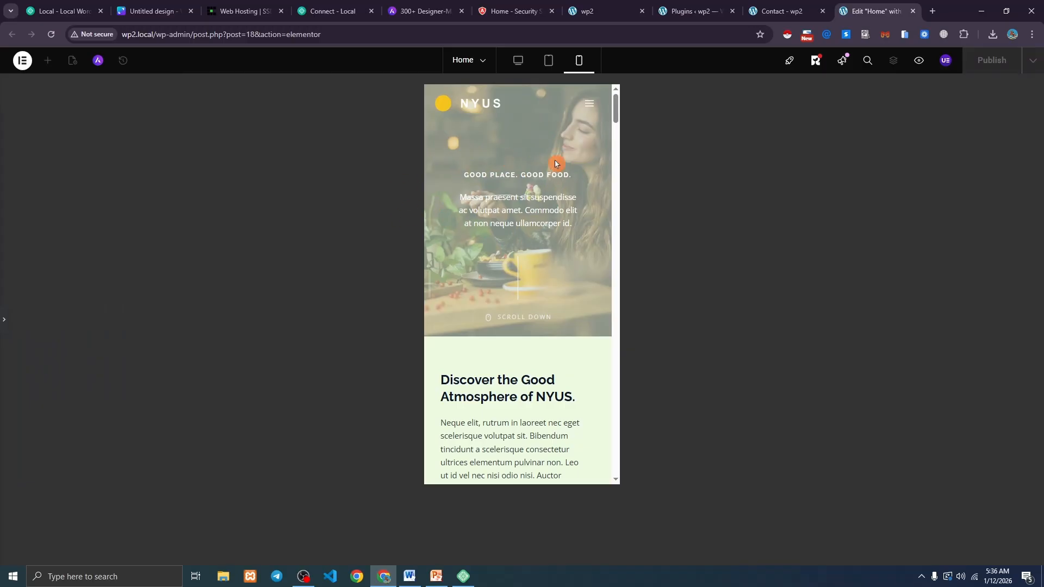
pyautogui.click(4, 320)
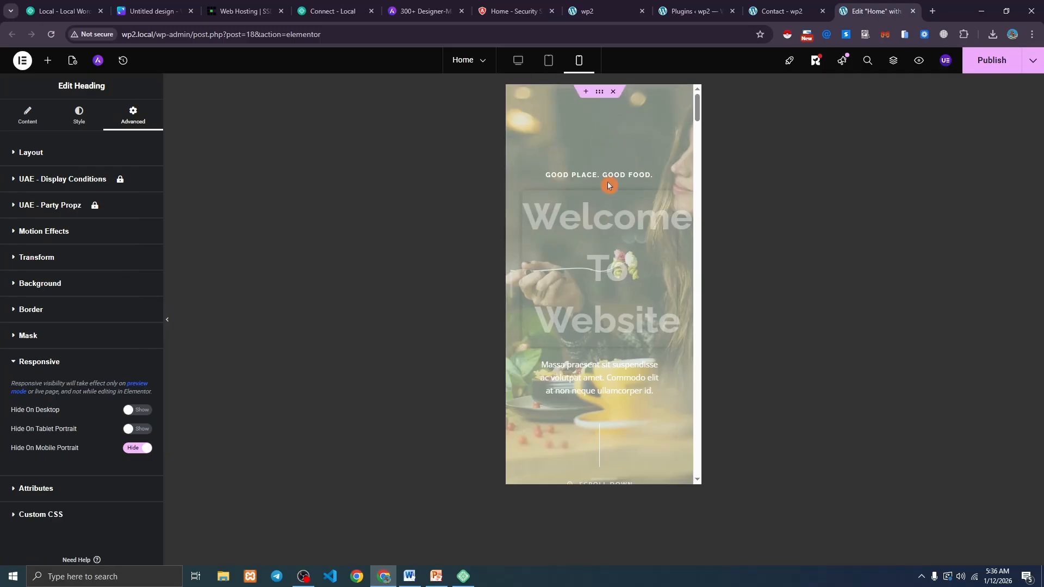
pyautogui.scroll(-3, 619, 265)
pyautogui.scroll(-15, 619, 265)
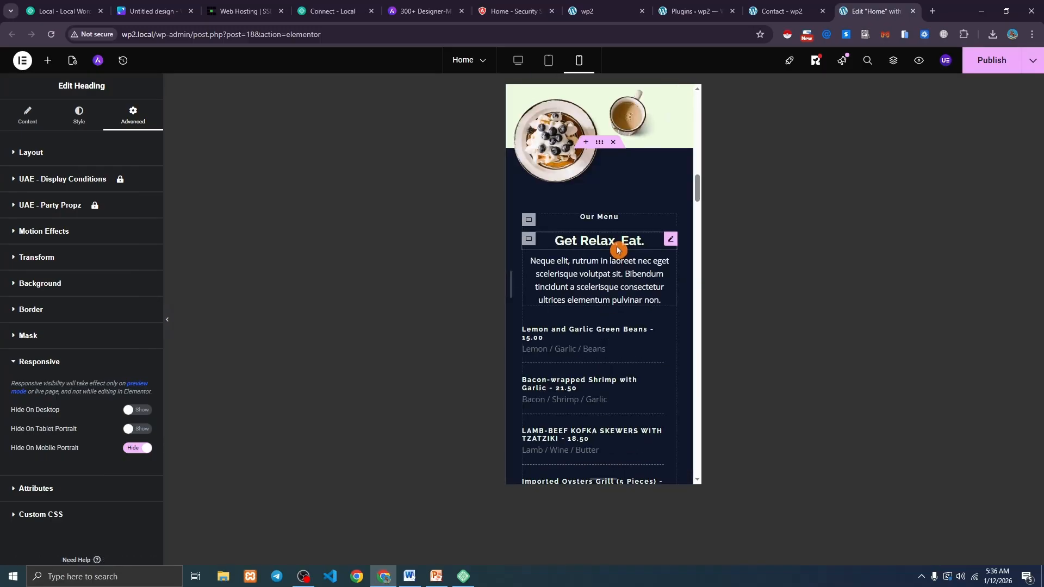
pyautogui.scroll(15, 620, 250)
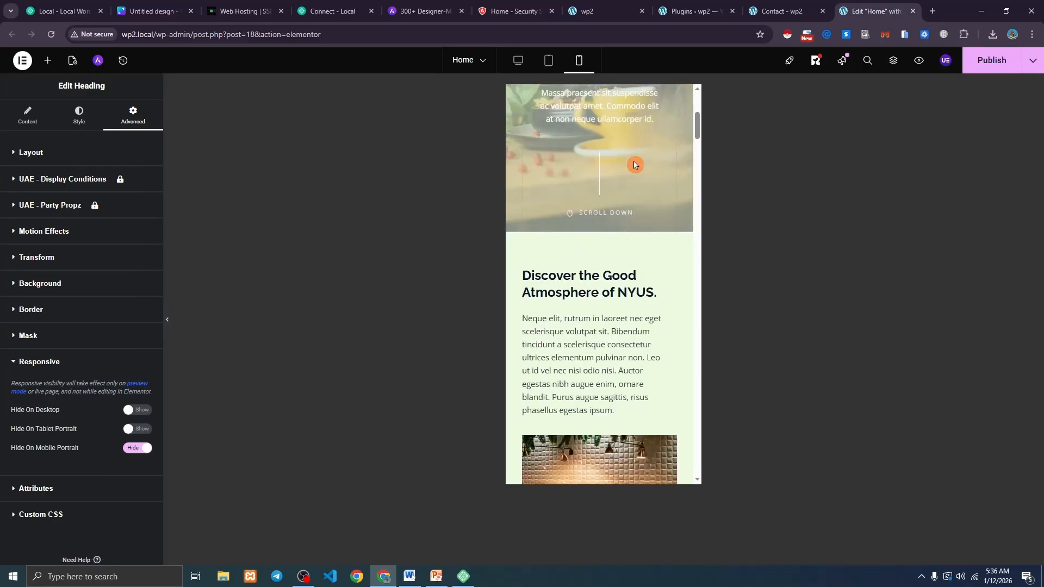
pyautogui.click(548, 62)
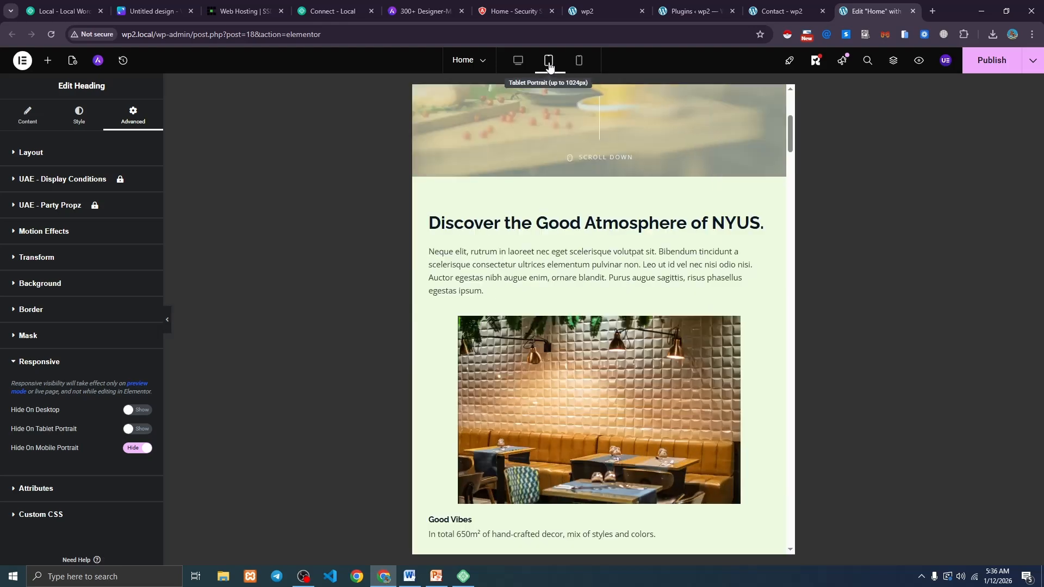
pyautogui.scroll(5, 591, 258)
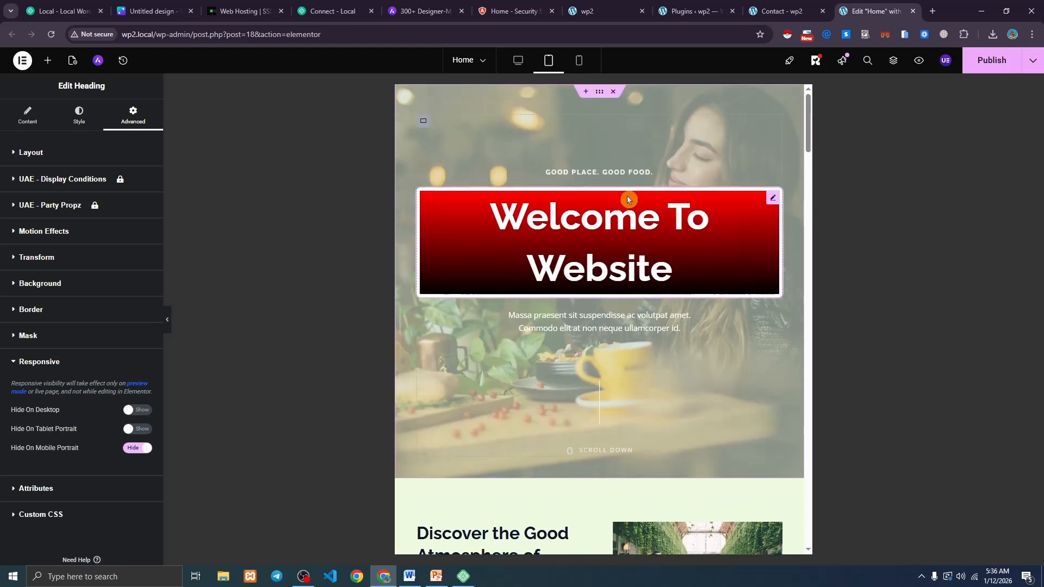
pyautogui.click(517, 62)
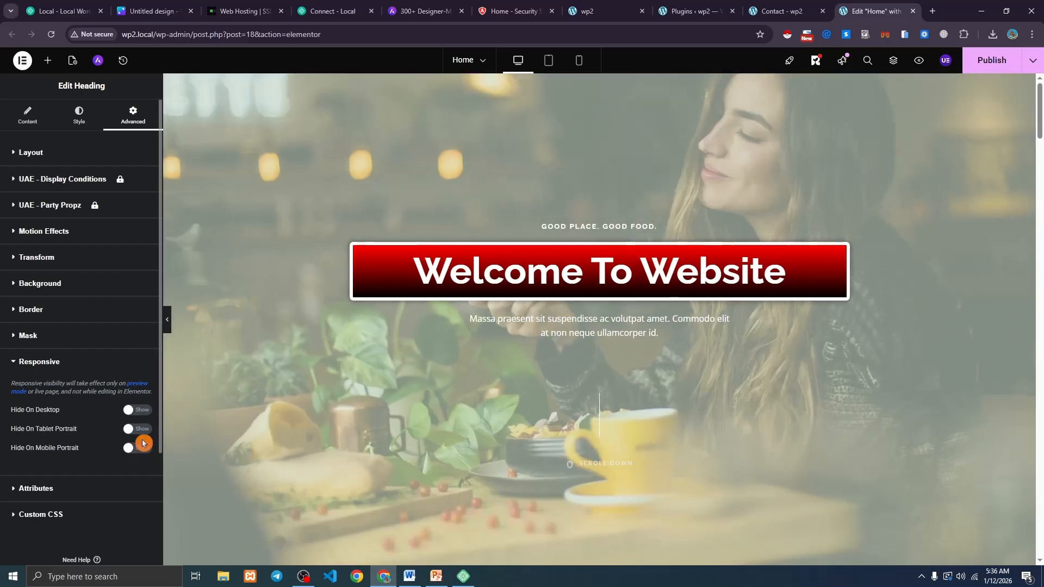
pyautogui.click(579, 65)
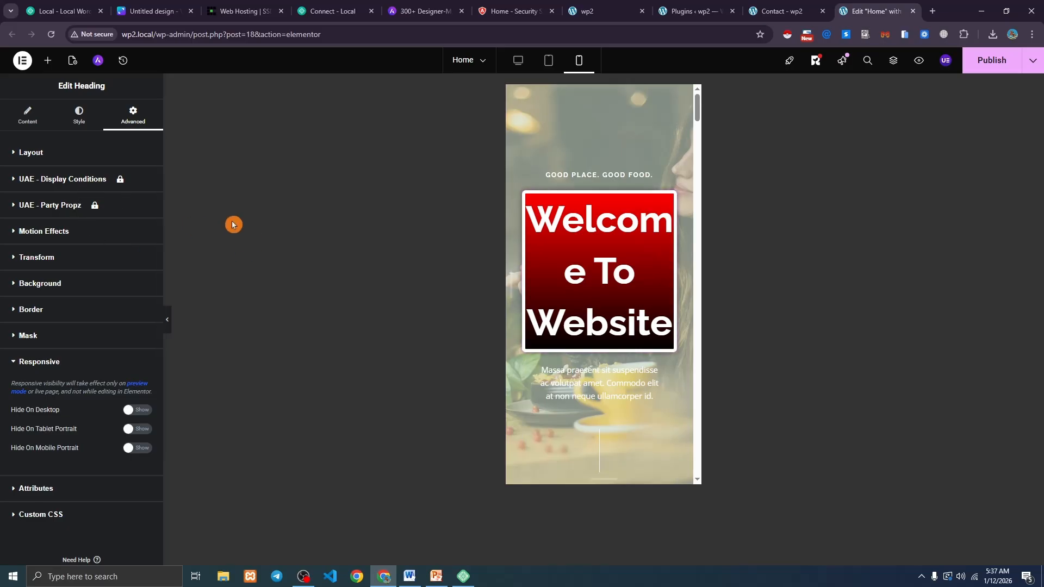
# Shrink the heading's mobile font size to 33 px so it fits two lines.
pyautogui.click(79, 117)
pyautogui.moveTo(12, 212); pyautogui.dragTo(125, 211)
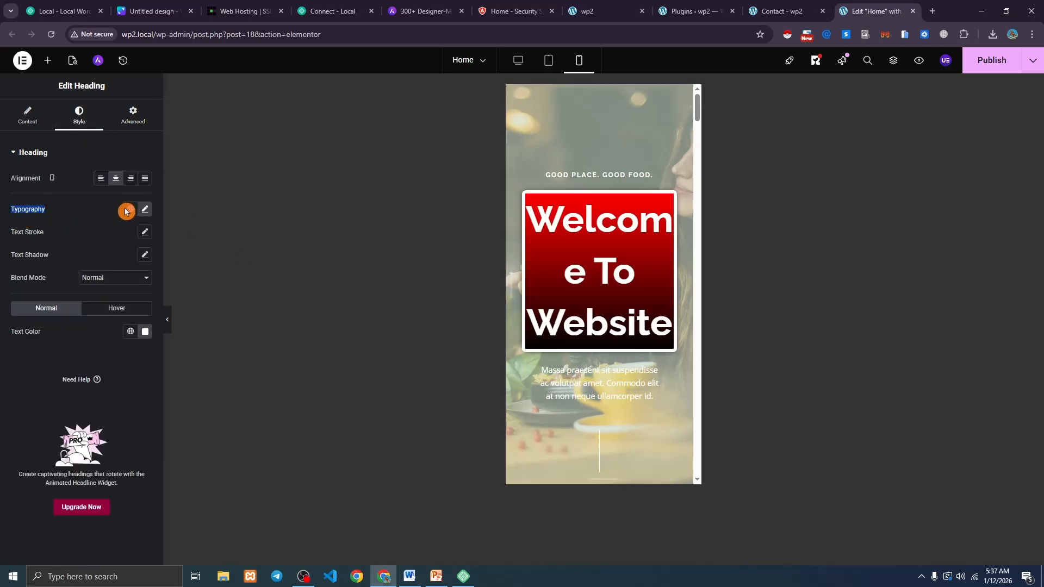
pyautogui.click(144, 210)
pyautogui.moveTo(57, 300); pyautogui.dragTo(33, 297)
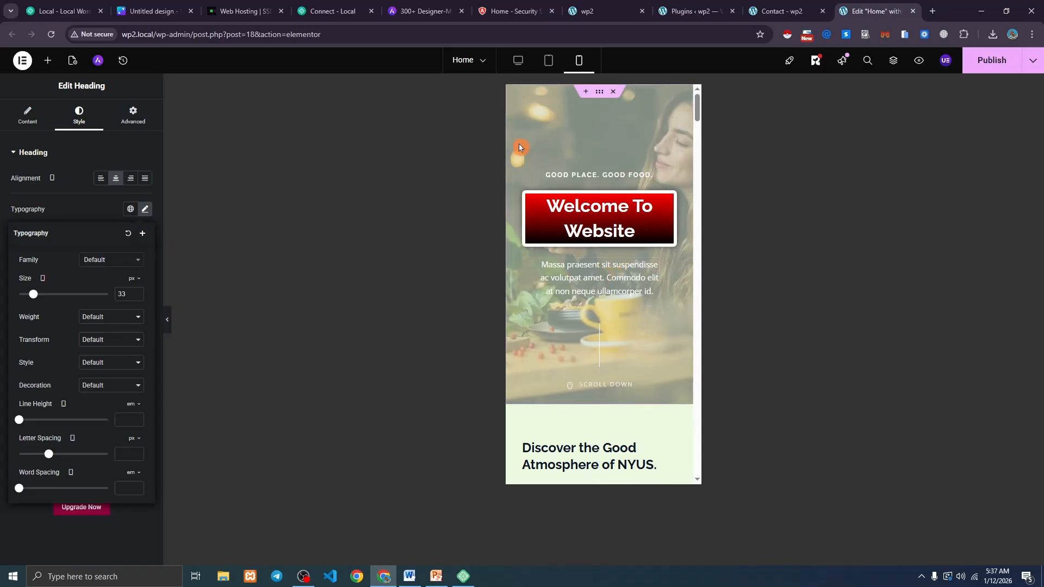
# Compare the heading in desktop, phone and tablet previews, ending on desktop.
pyautogui.click(517, 61)
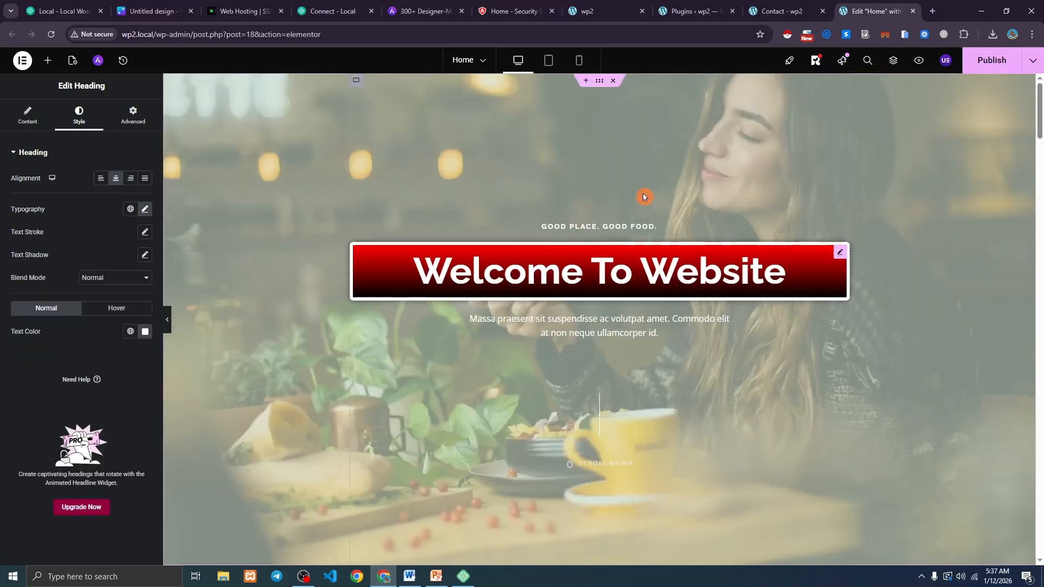
pyautogui.click(579, 61)
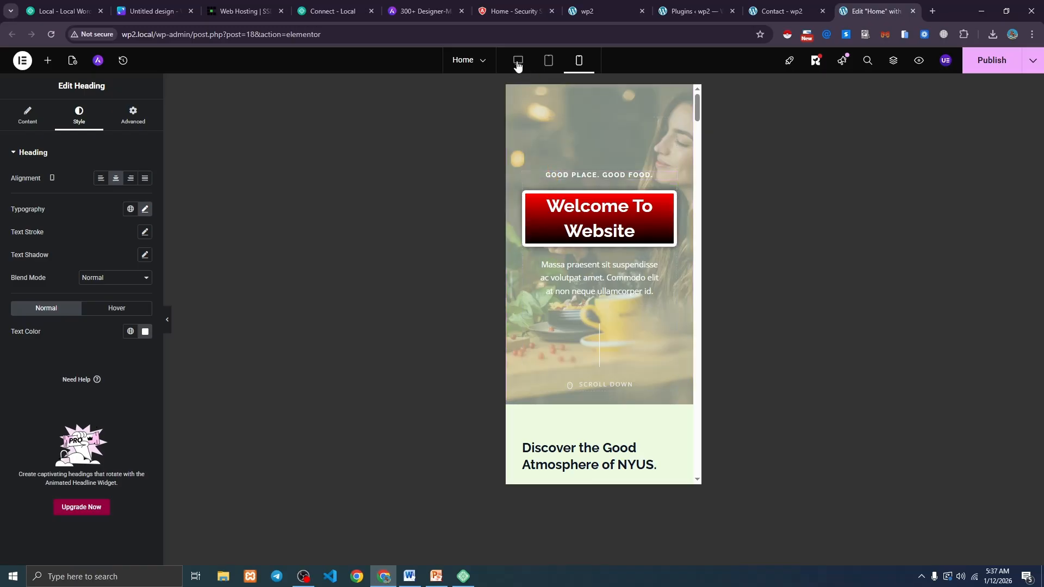
pyautogui.click(609, 221)
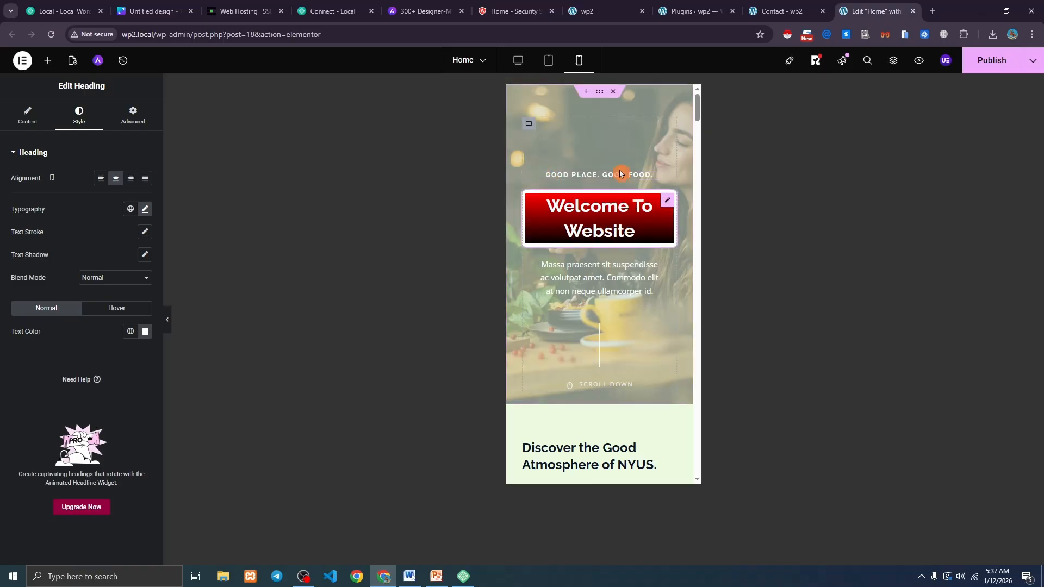
pyautogui.click(547, 64)
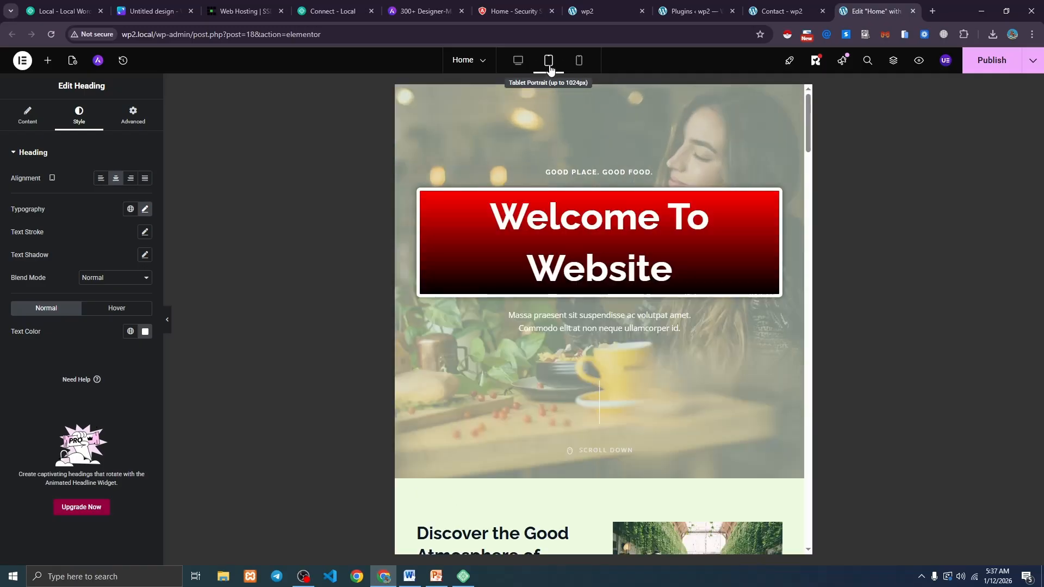
pyautogui.rightClick(518, 61)
pyautogui.click(518, 60)
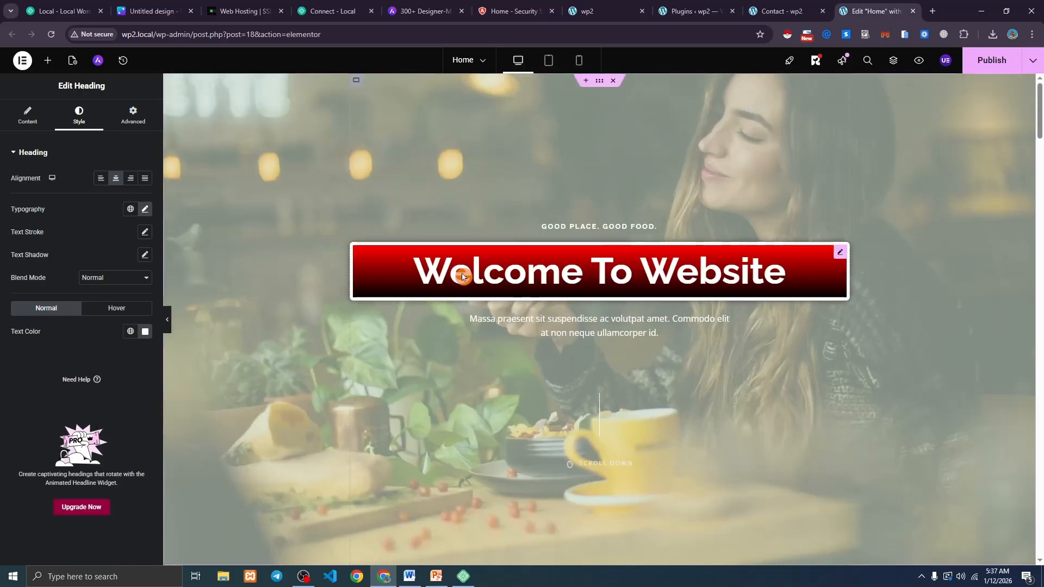
# Publish the Home page, reload the live homepage to check the heading, then resume editing.
pyautogui.click(997, 69)
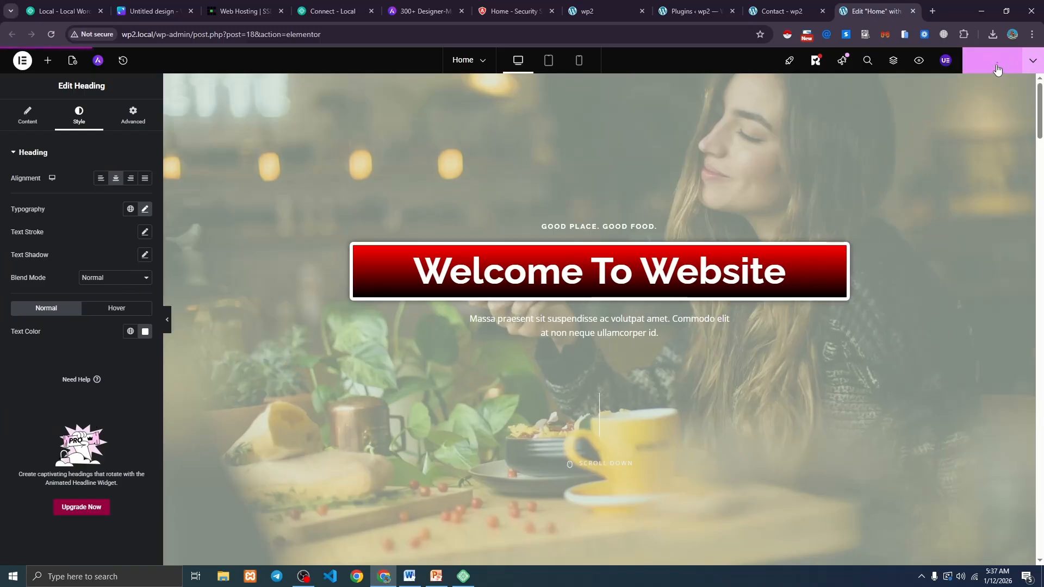
pyautogui.click(784, 9)
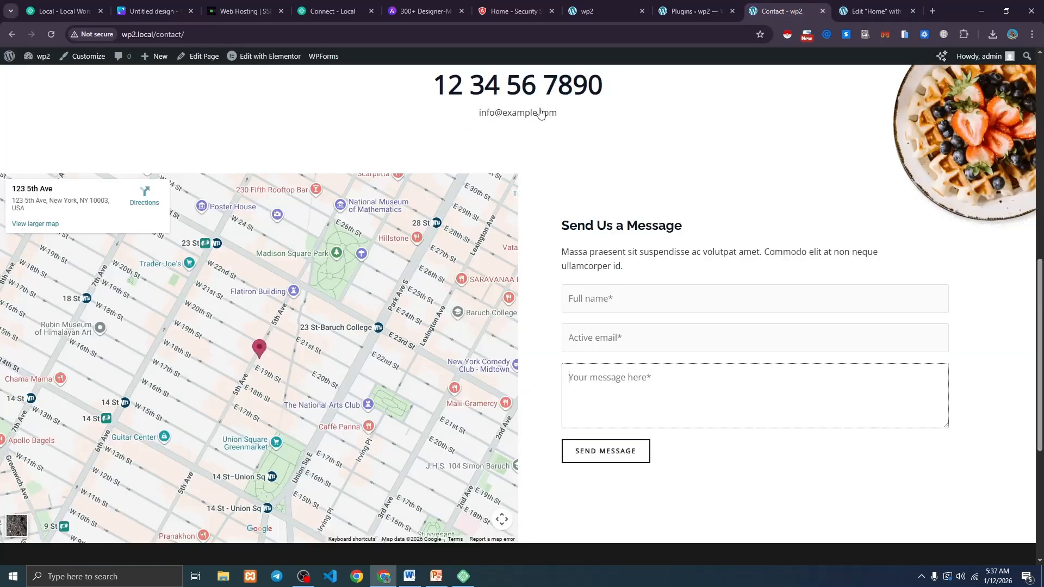
pyautogui.scroll(10, 559, 240)
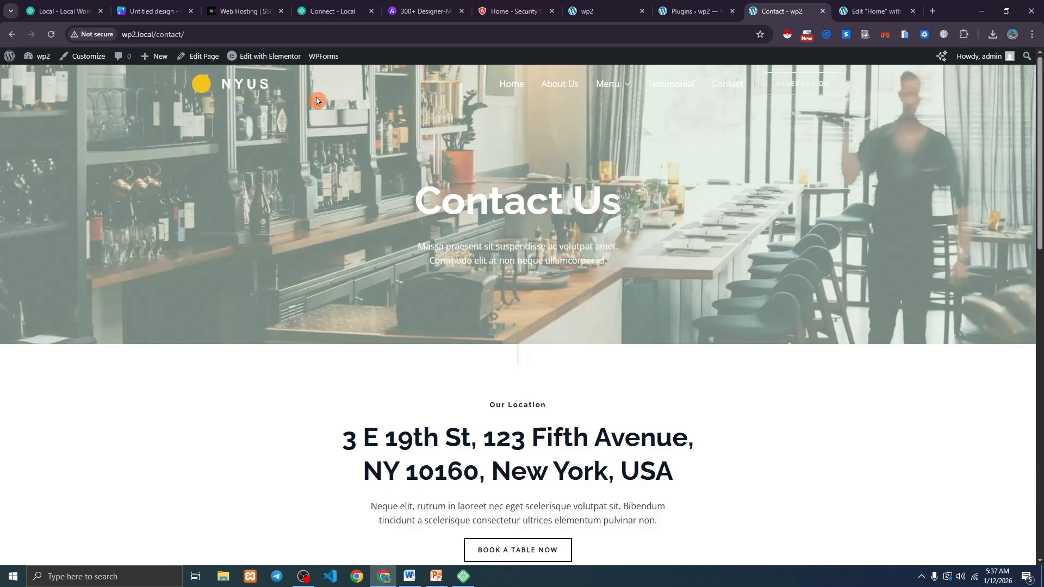
pyautogui.click(505, 85)
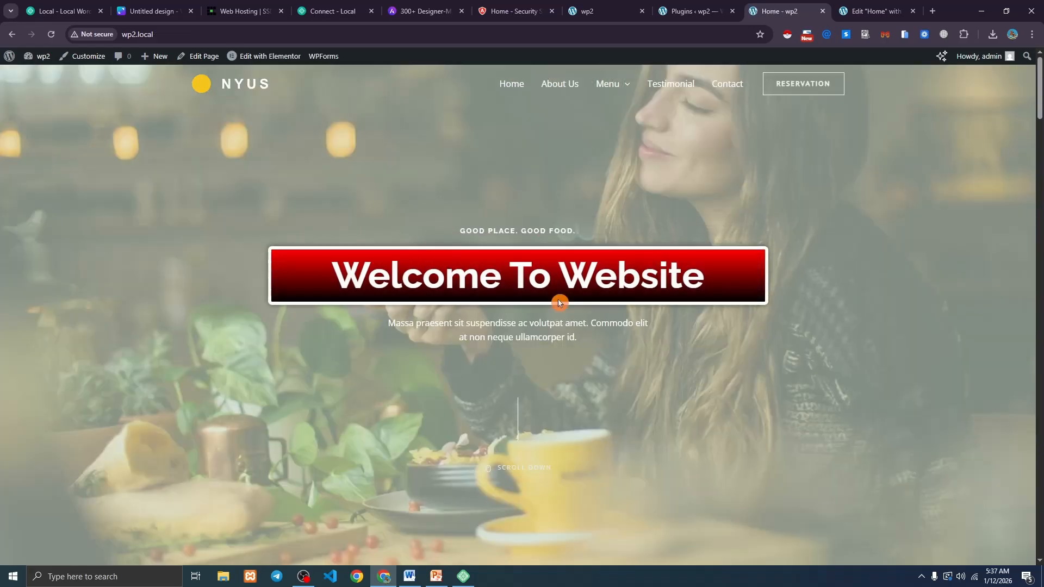
pyautogui.click(51, 34)
pyautogui.click(875, 11)
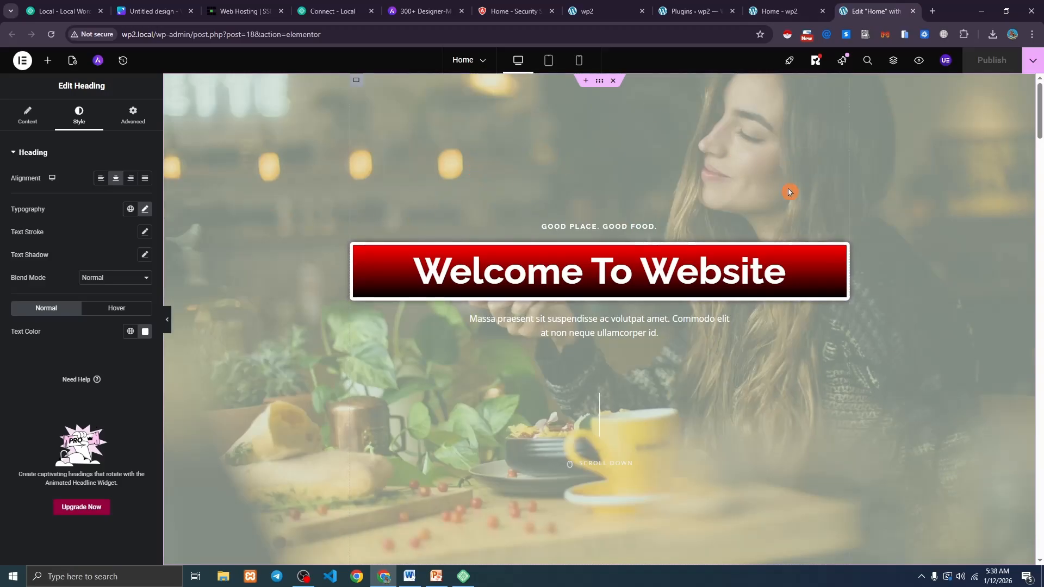
# Clear the hero container's custom content width so it uses the default.
pyautogui.click(600, 82)
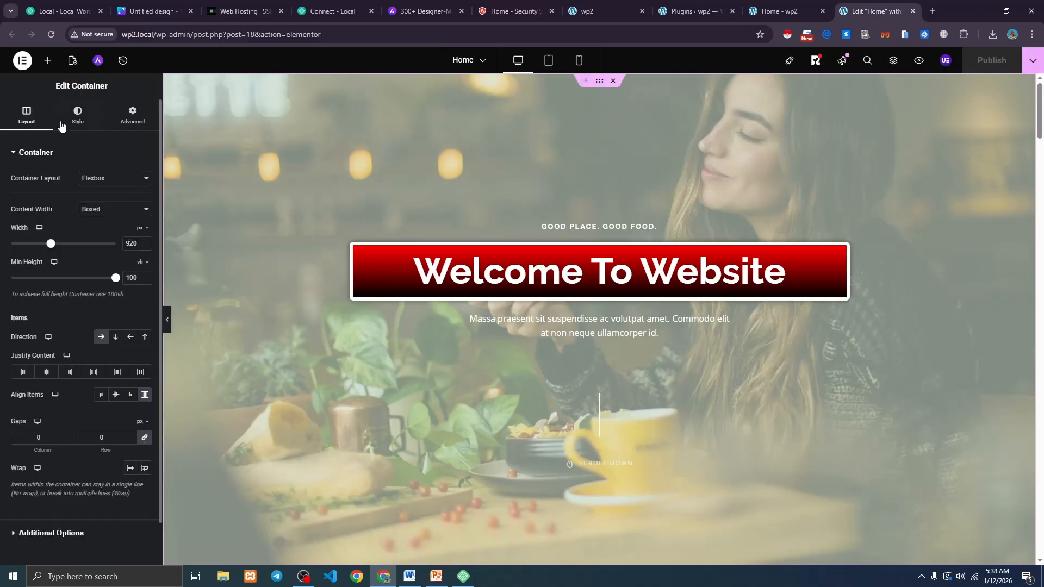
pyautogui.moveTo(53, 245)
pyautogui.mouseDown()
pyautogui.moveTo(42, 246)
pyautogui.moveTo(68, 246)
pyautogui.moveTo(33, 245)
pyautogui.moveTo(45, 245)
pyautogui.mouseUp()
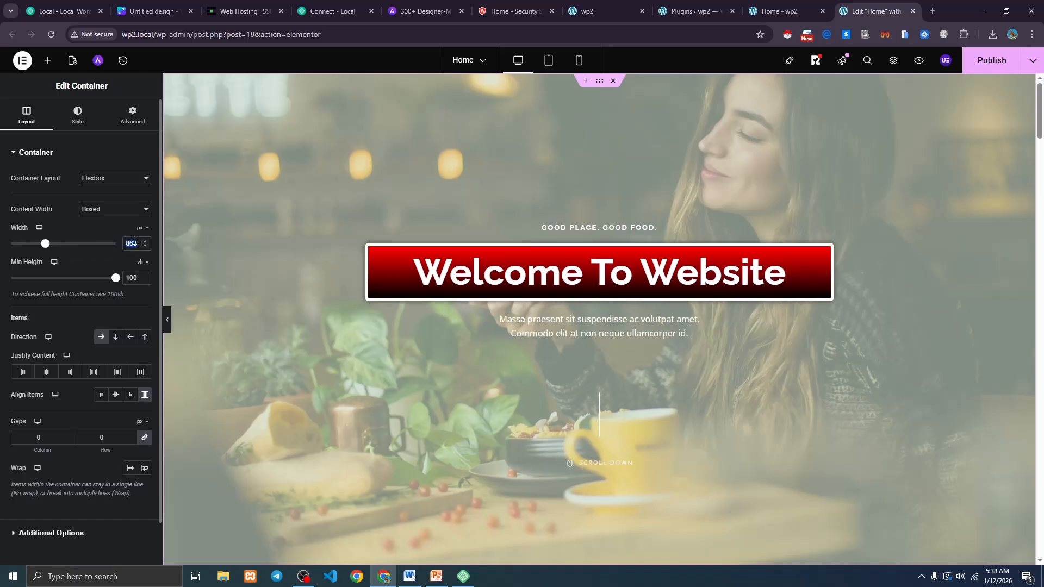
pyautogui.press('BackSpace')
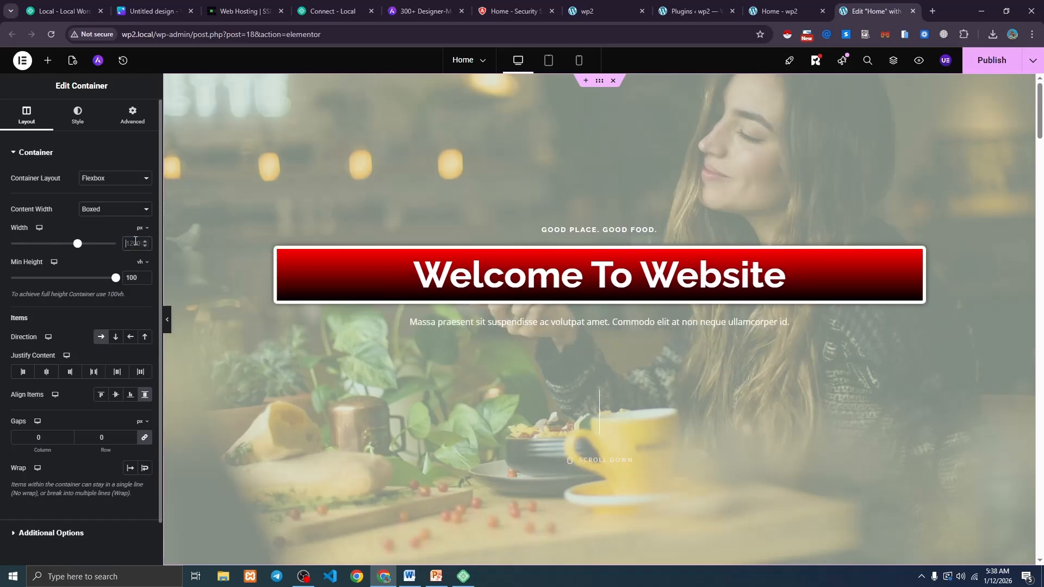
# Add a black (#000000) background overlay at about 0.74 opacity to the hero container.
pyautogui.click(76, 123)
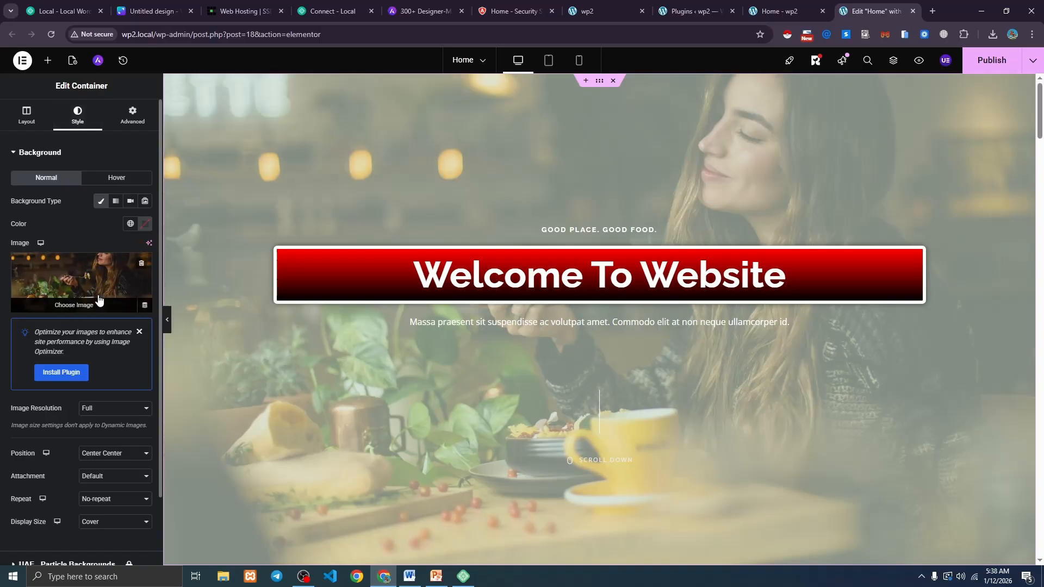
pyautogui.scroll(-3, 99, 300)
pyautogui.moveTo(8, 256); pyautogui.dragTo(69, 253)
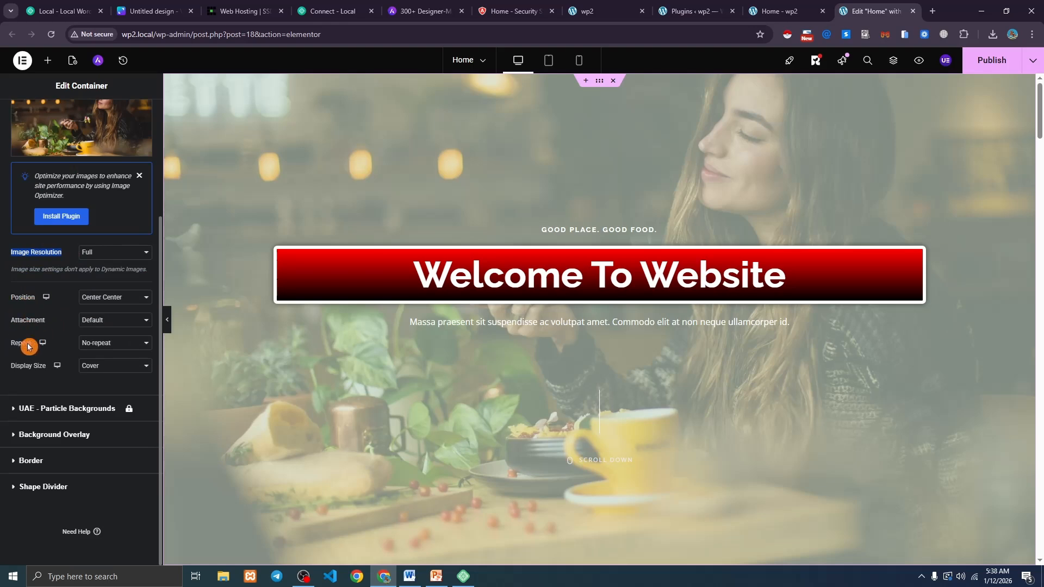
pyautogui.click(53, 435)
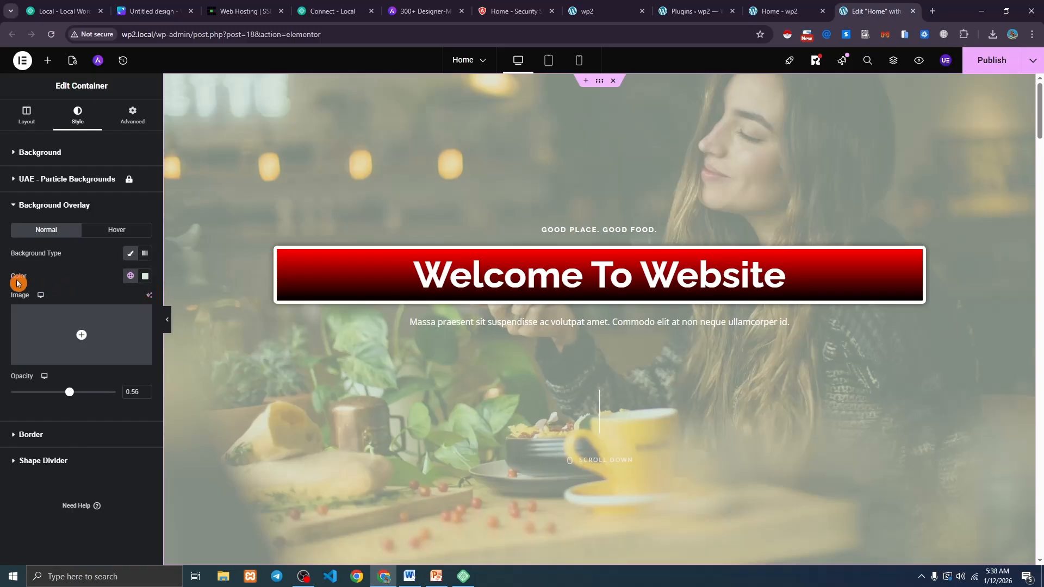
pyautogui.click(145, 276)
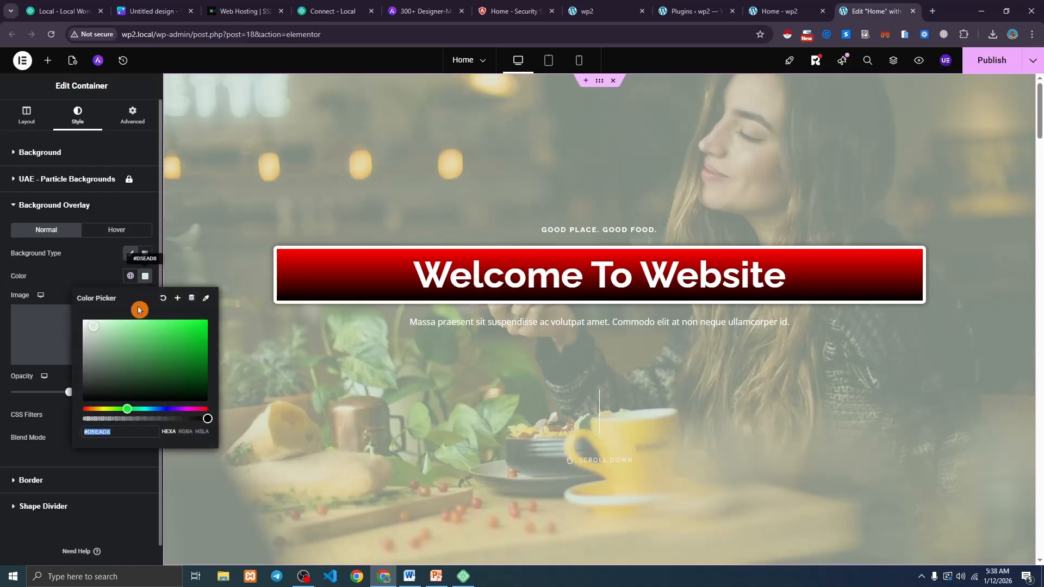
pyautogui.moveTo(109, 392); pyautogui.dragTo(33, 463)
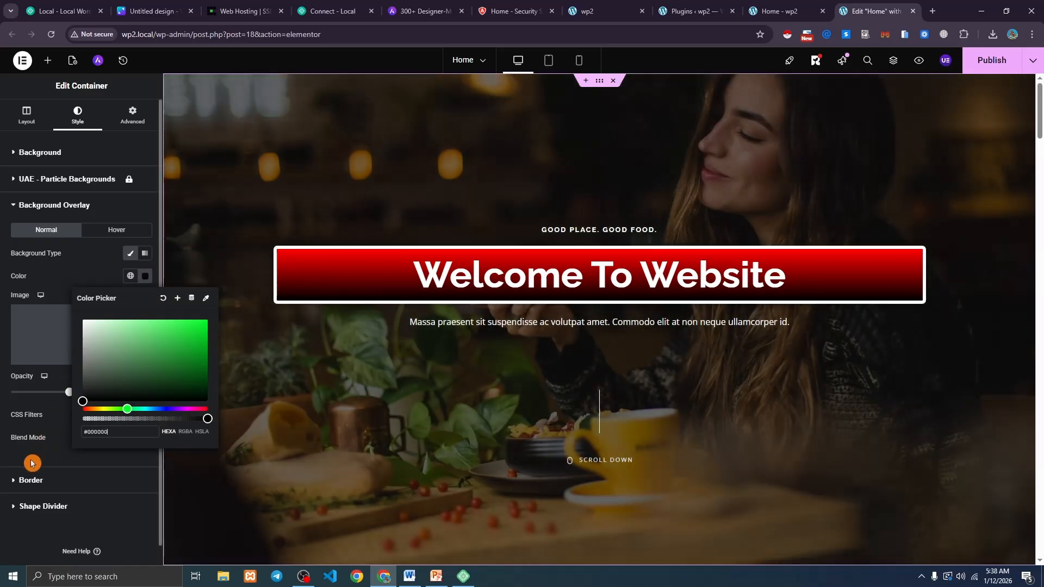
pyautogui.click(143, 276)
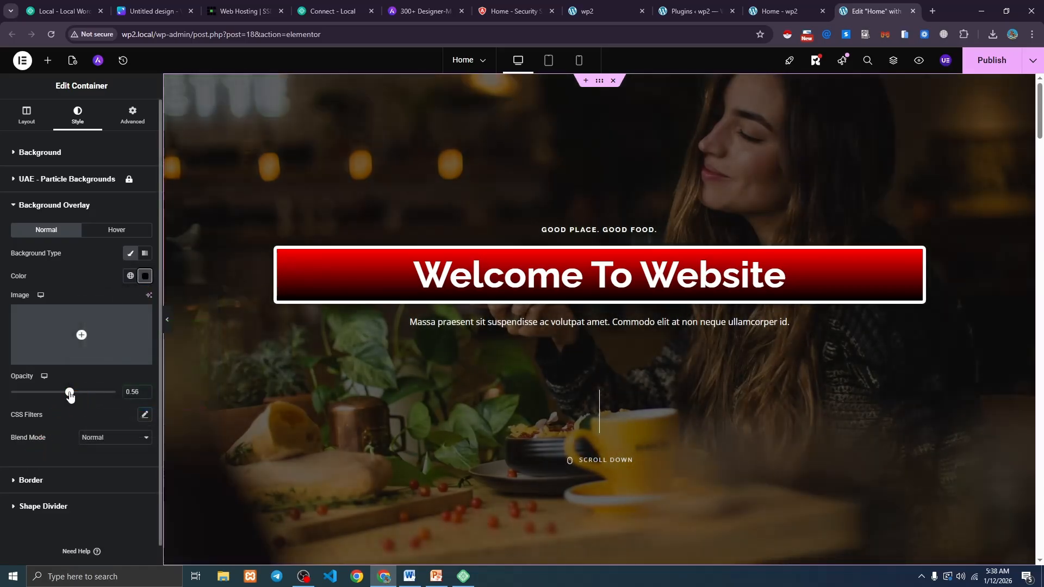
pyautogui.moveTo(69, 393)
pyautogui.mouseDown()
pyautogui.moveTo(49, 392)
pyautogui.moveTo(99, 397)
pyautogui.moveTo(88, 400)
pyautogui.mouseUp()
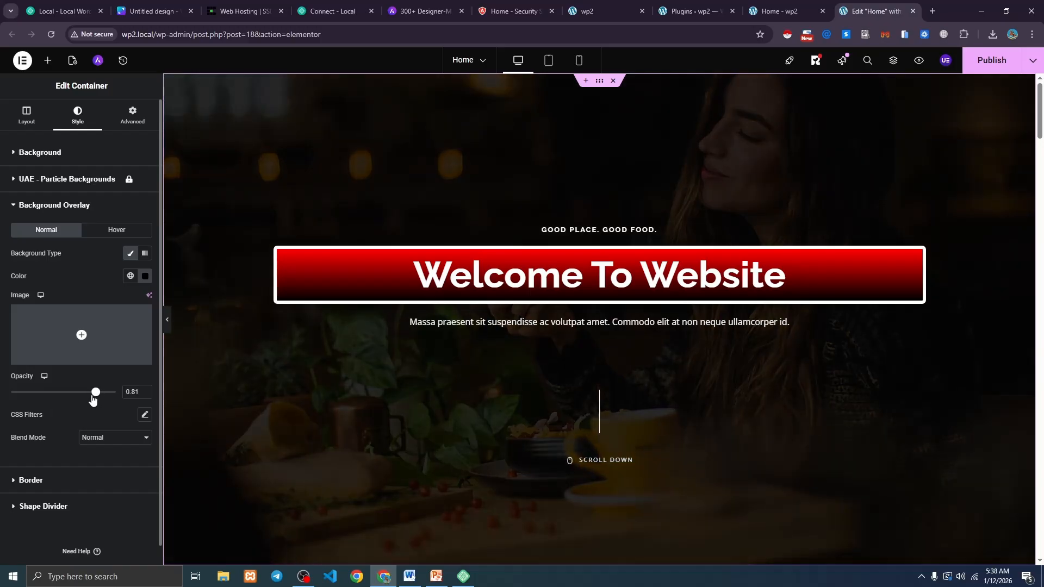
pyautogui.click(581, 188)
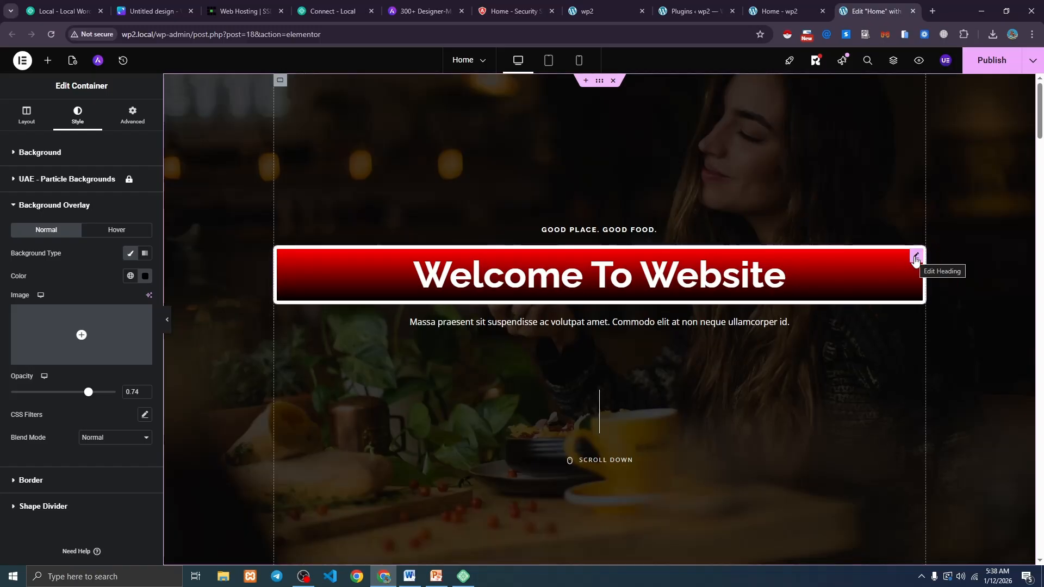
# Switch the Welcome To Website heading's background to Classic and clear its red colour.
pyautogui.click(916, 257)
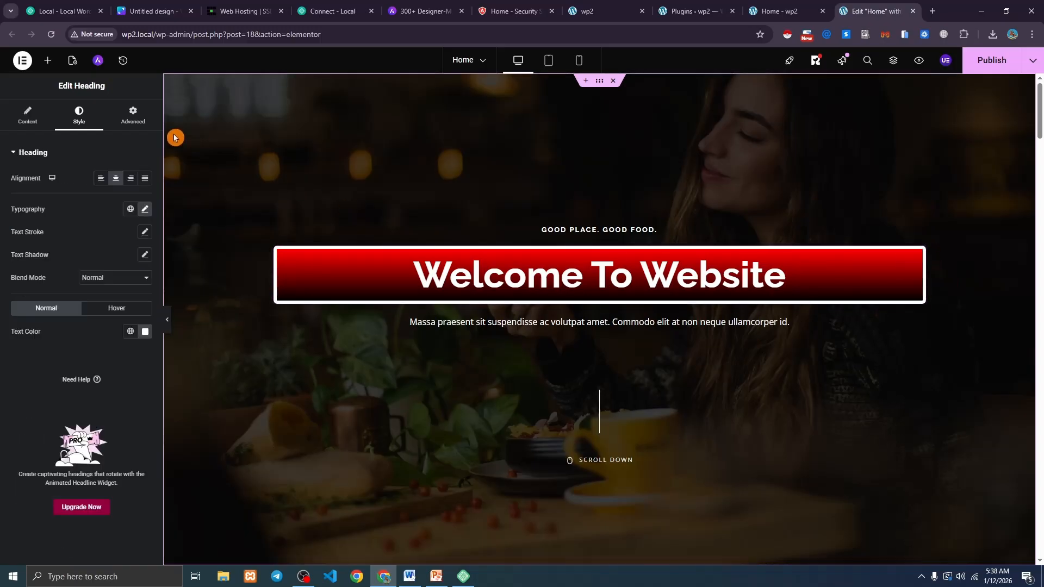
pyautogui.click(133, 117)
pyautogui.scroll(-7, 72, 296)
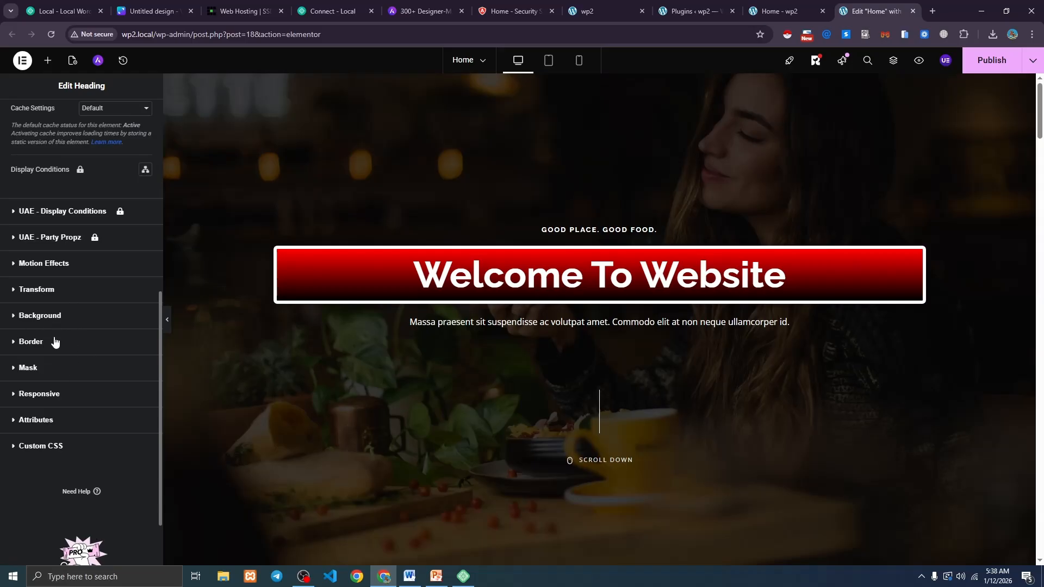
pyautogui.click(43, 321)
pyautogui.click(140, 346)
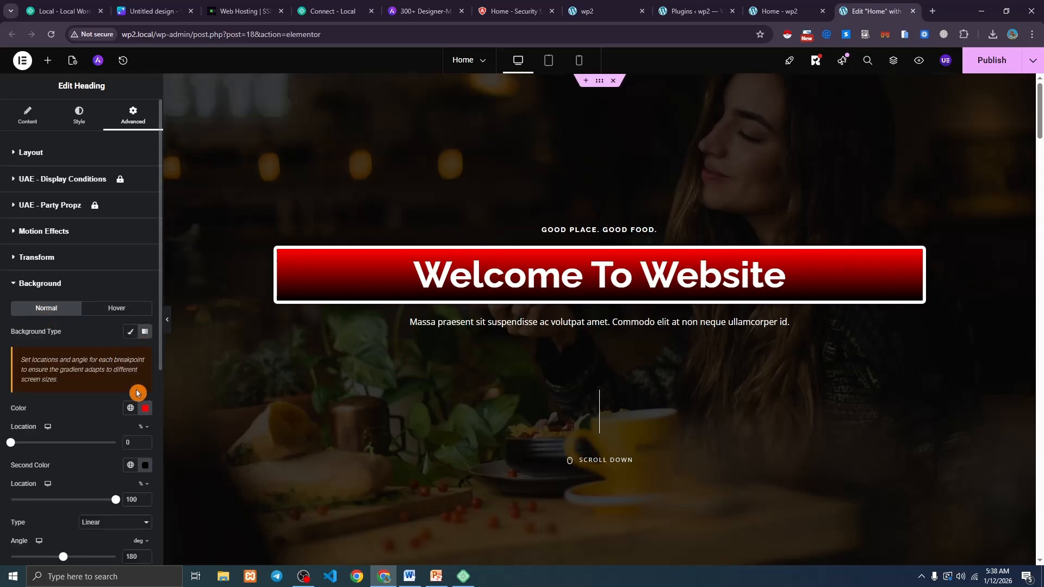
pyautogui.click(130, 331)
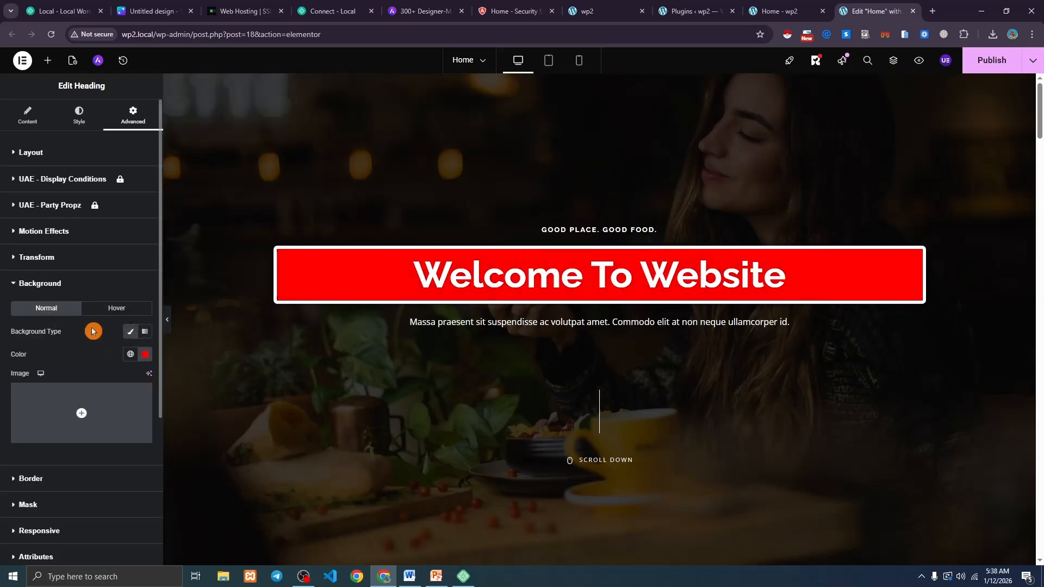
pyautogui.scroll(-1, 144, 316)
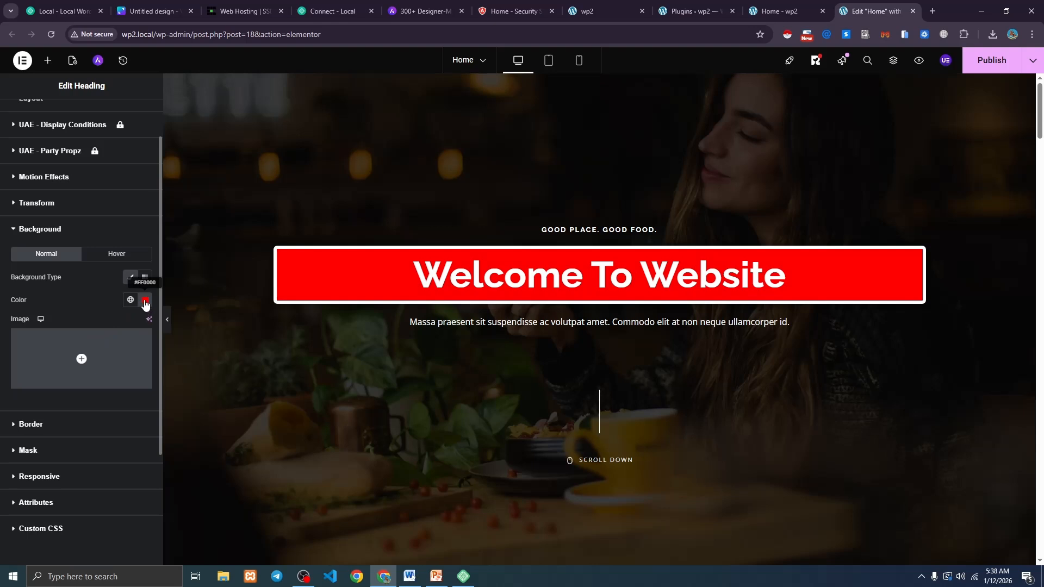
pyautogui.click(144, 303)
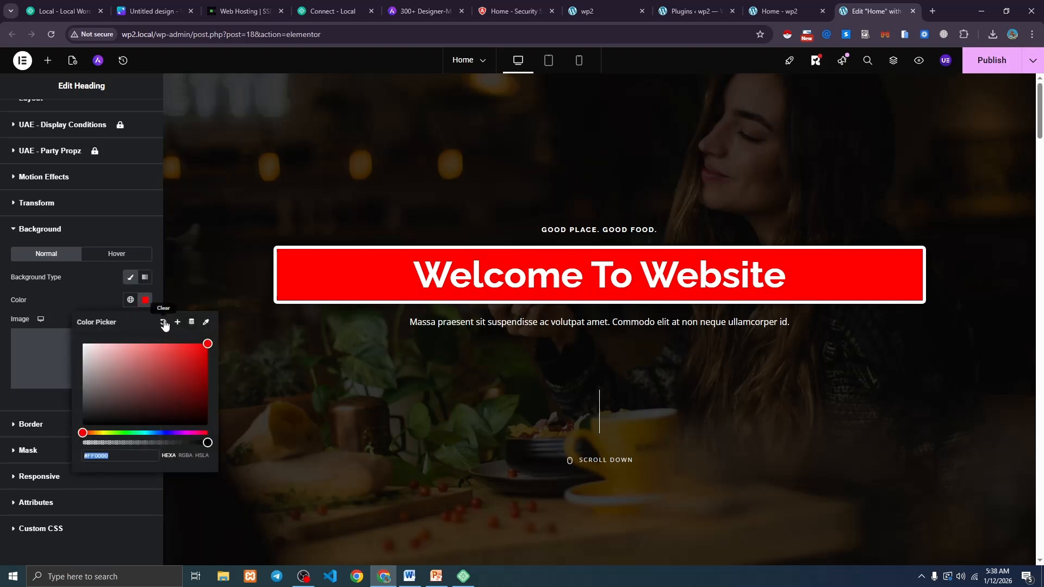
pyautogui.click(164, 324)
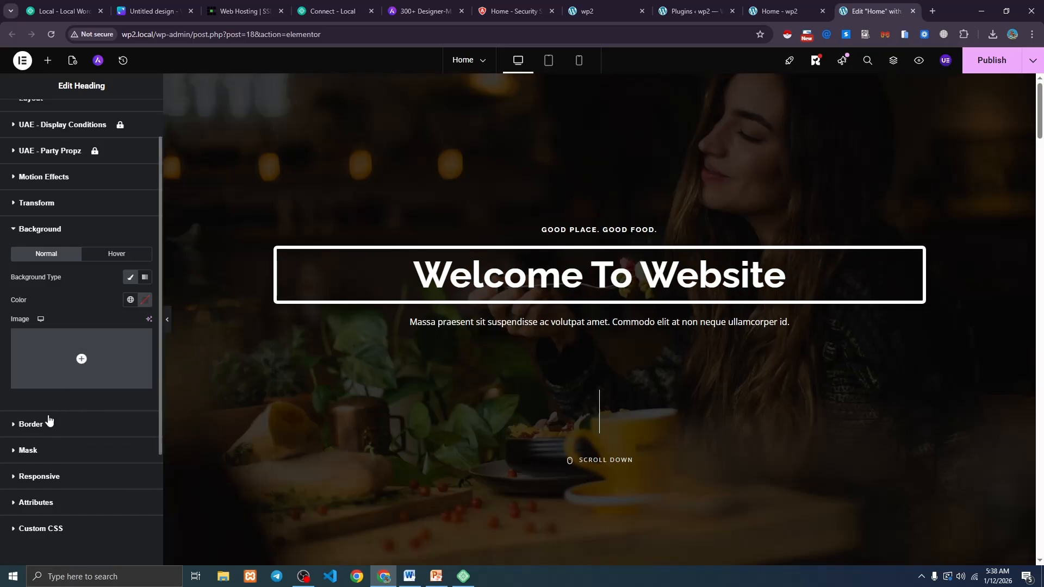
# Set the heading's border type to Default and reset its box shadow, then preview.
pyautogui.click(44, 428)
pyautogui.click(117, 360)
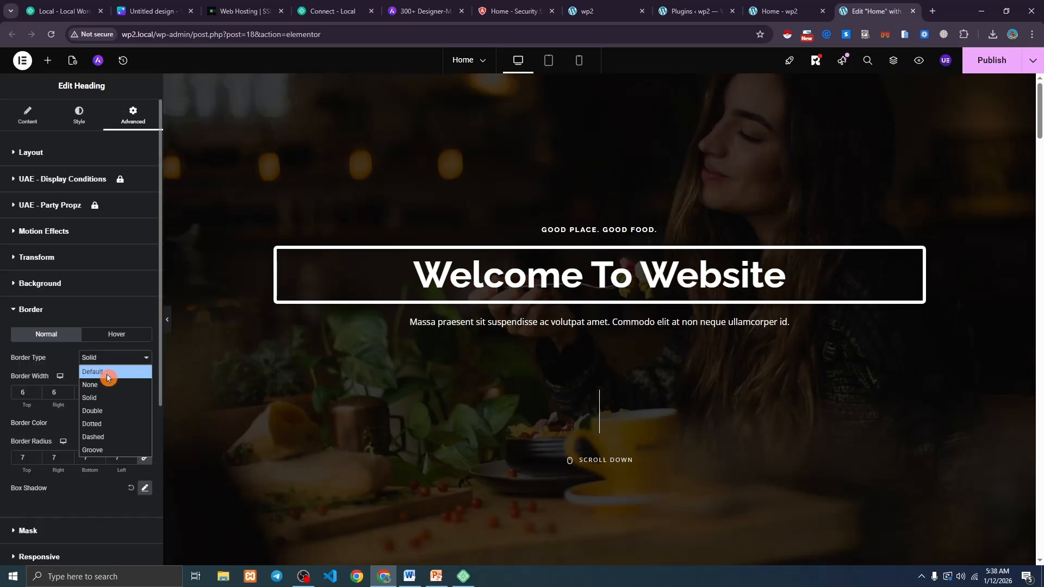
pyautogui.click(106, 375)
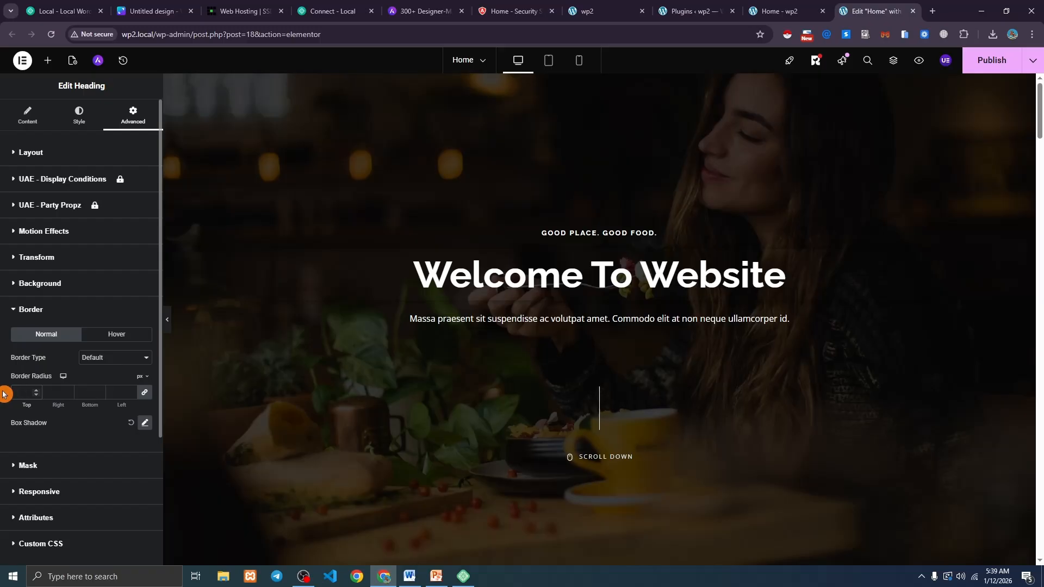
pyautogui.click(131, 424)
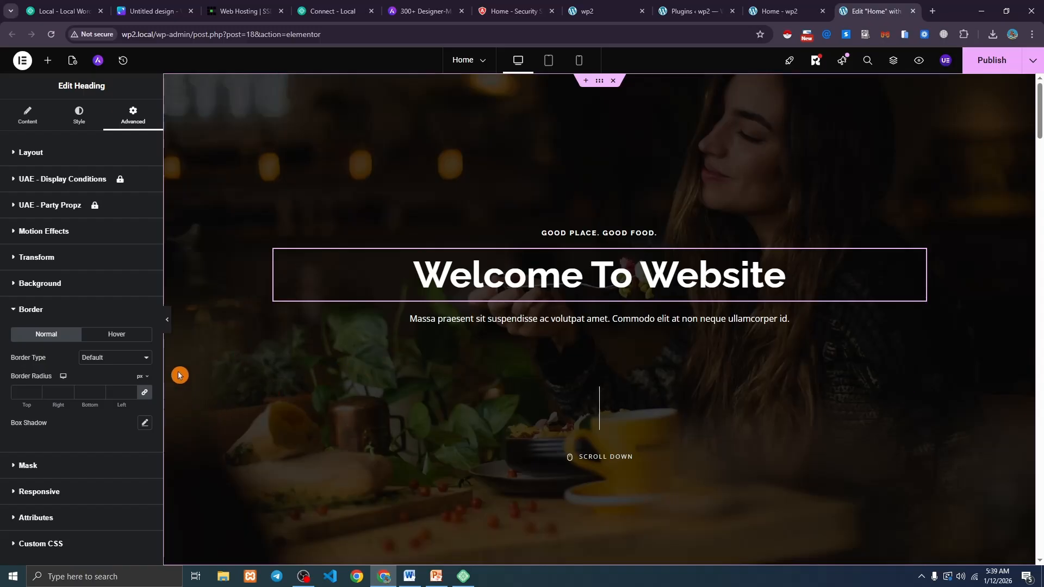
pyautogui.click(168, 321)
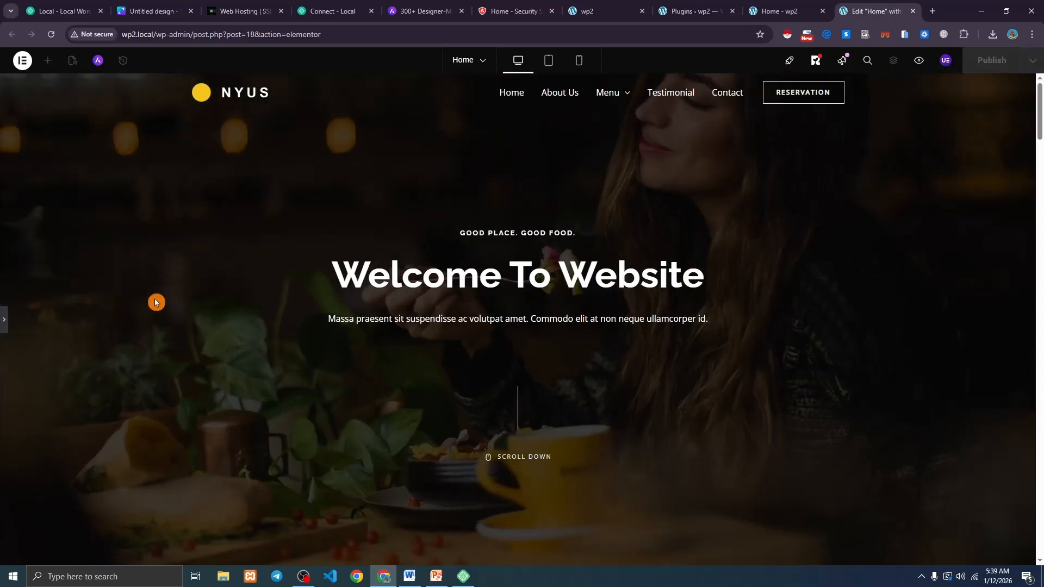
# Publish the Home page changes in Elementor.
pyautogui.click(4, 321)
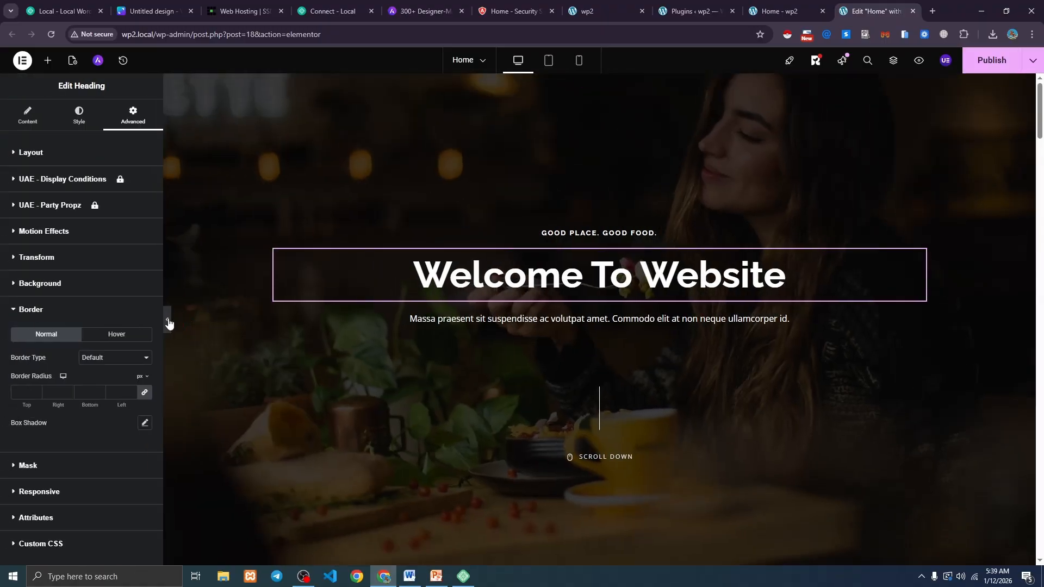
pyautogui.click(168, 323)
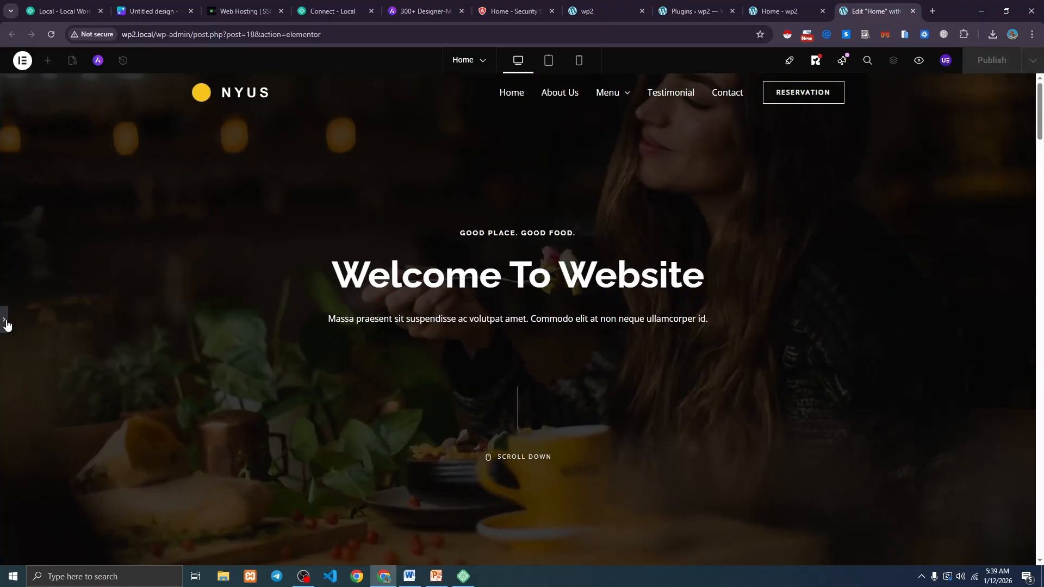
pyautogui.click(5, 322)
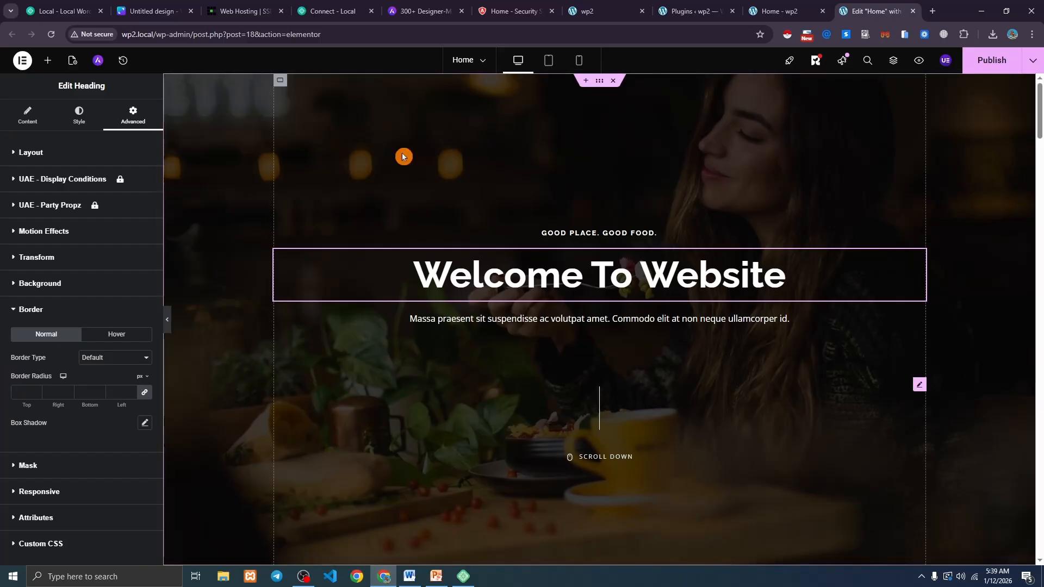
pyautogui.rightClick(990, 70)
pyautogui.click(992, 65)
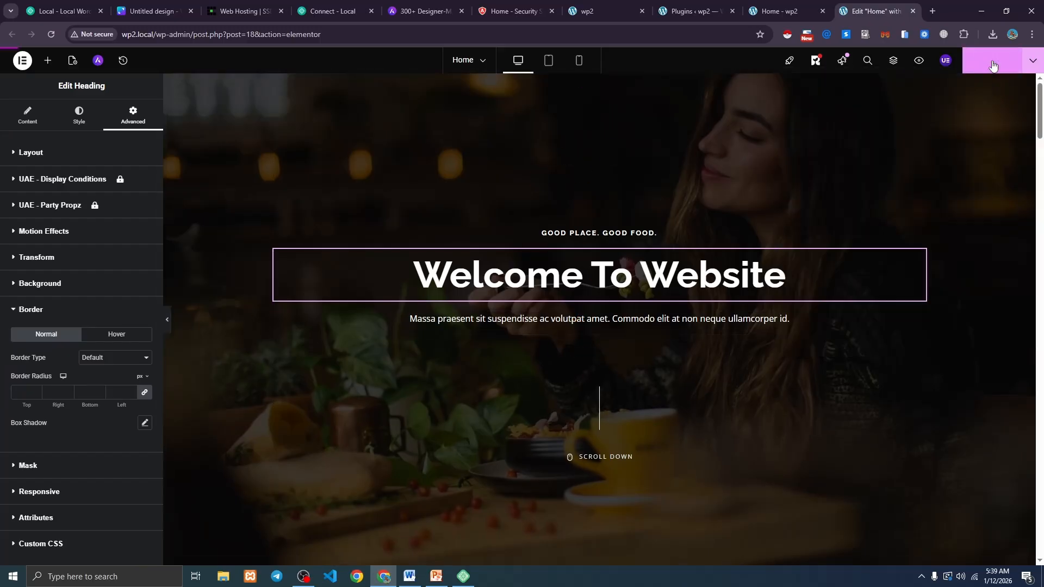
# Reload the live Home page to check the heading, then return to the admin dashboard.
pyautogui.click(779, 10)
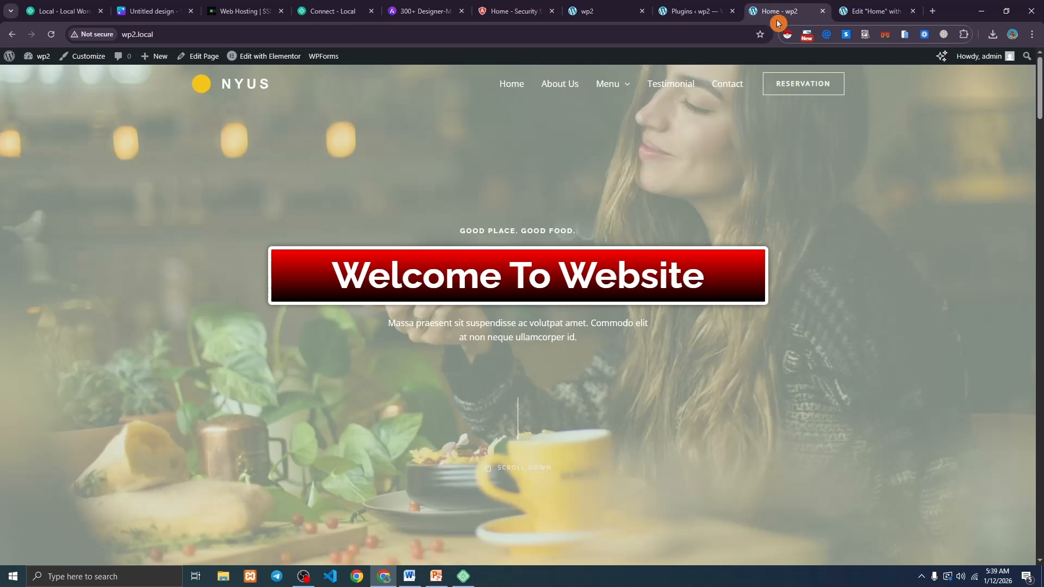
pyautogui.click(48, 36)
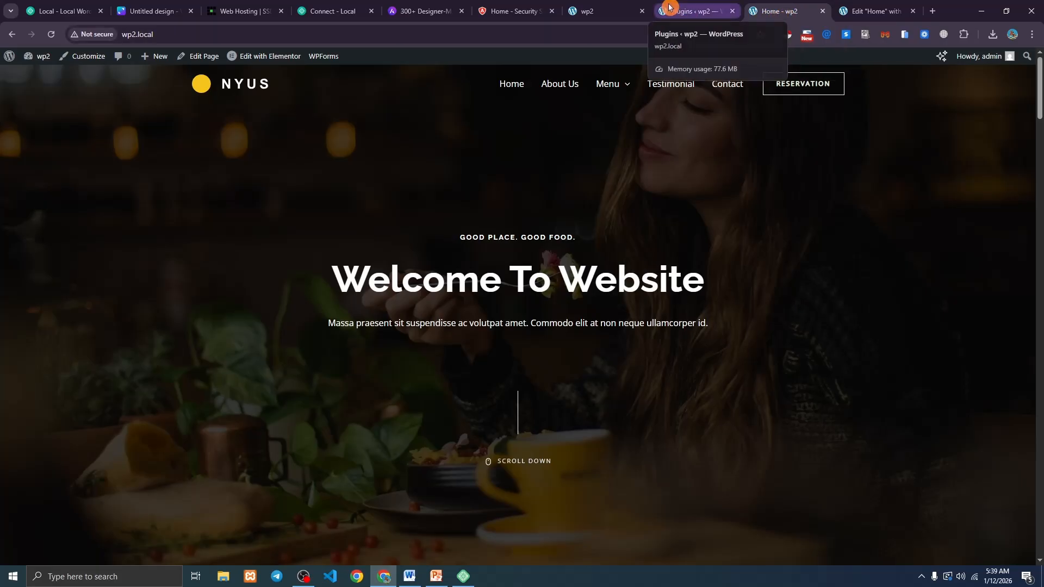
pyautogui.click(689, 12)
pyautogui.moveTo(35, 449)
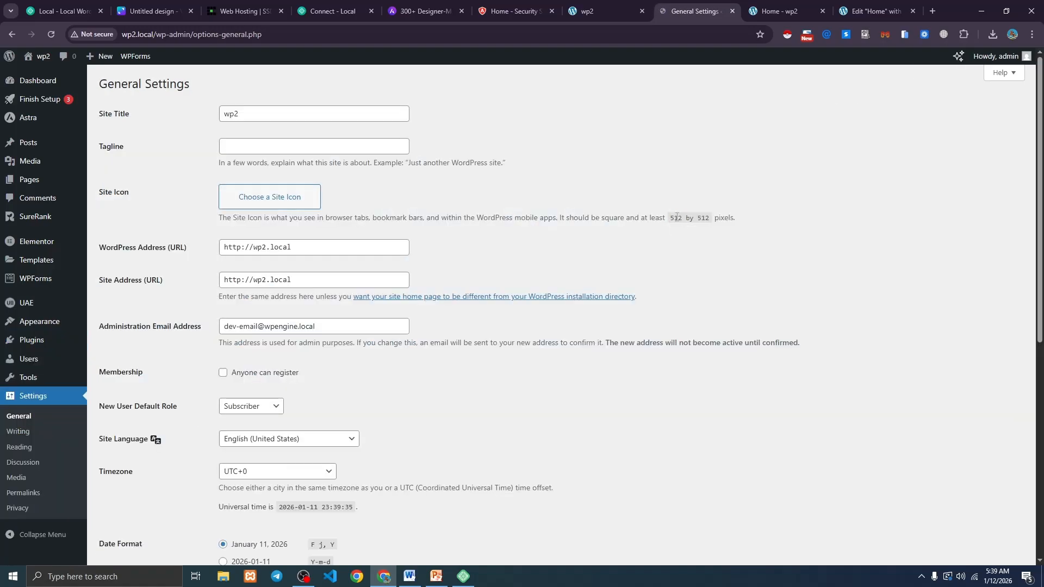
# Change the site title to 'Restauratant Website' and the tagline to 'Align RV Management'.
pyautogui.moveTo(280, 116); pyautogui.dragTo(190, 119)
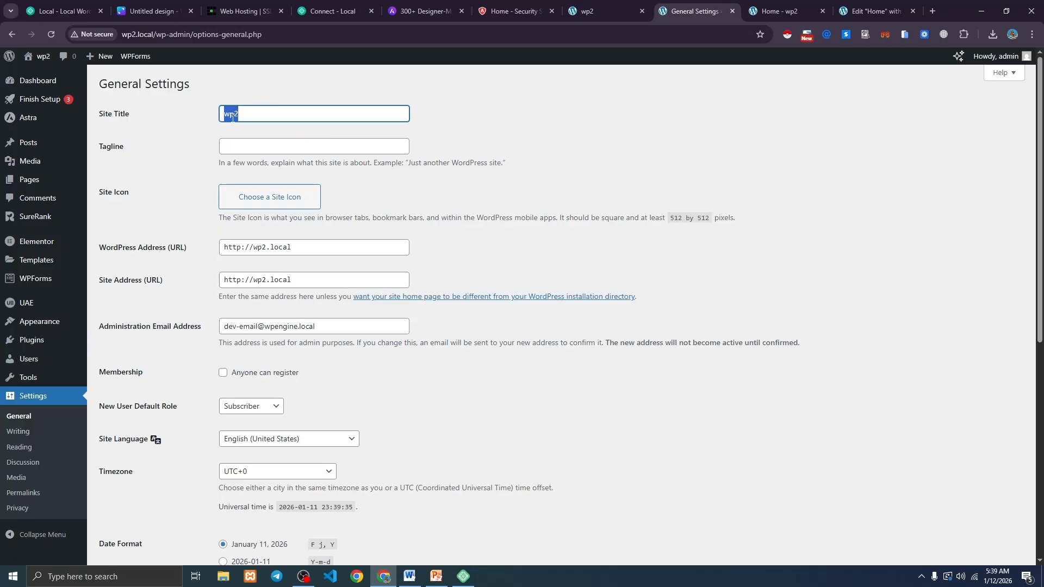
pyautogui.write('RE')
pyautogui.press('BackSpace')
pyautogui.press('BackSpace')
pyautogui.write('taura')
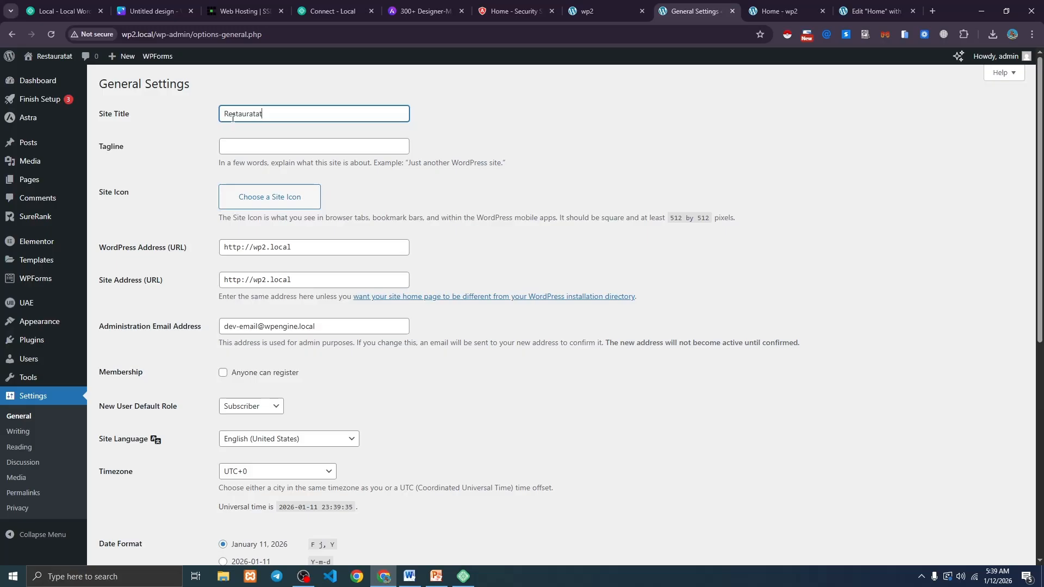
pyautogui.write('tant Website')
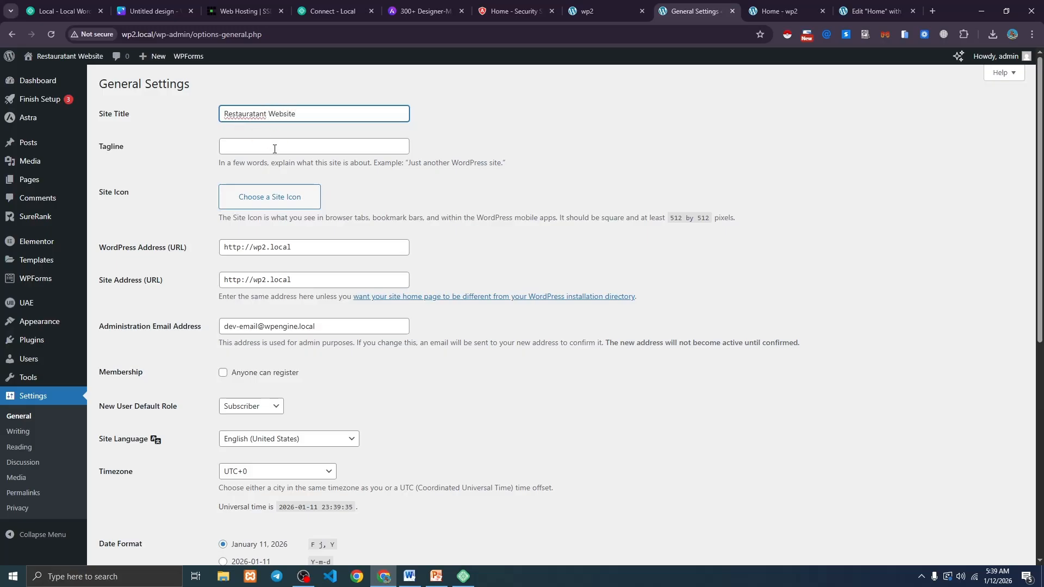
pyautogui.click(275, 147)
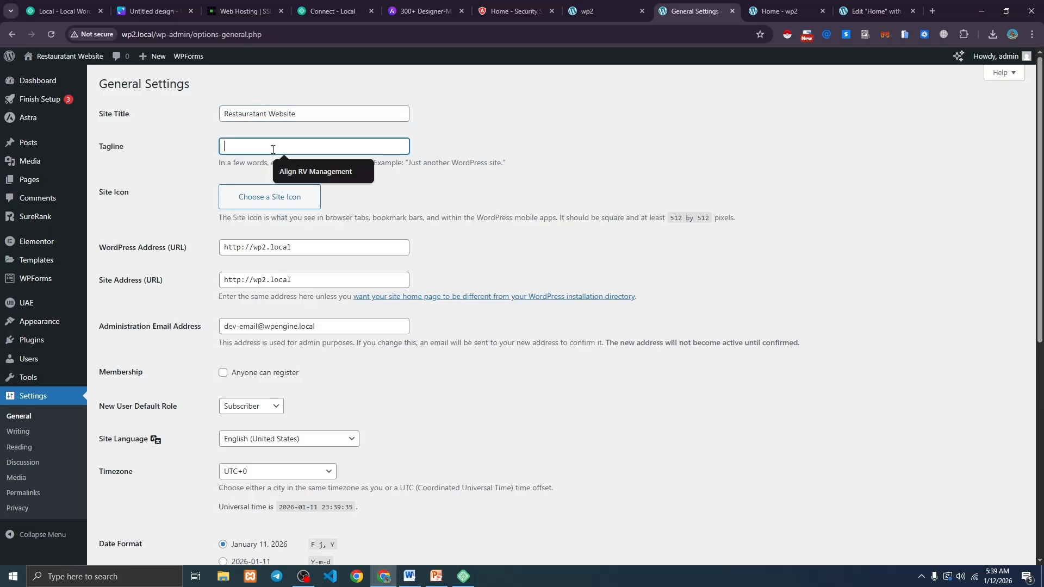
pyautogui.click(305, 169)
# Upload blog.png and set it as the site icon.
pyautogui.click(268, 203)
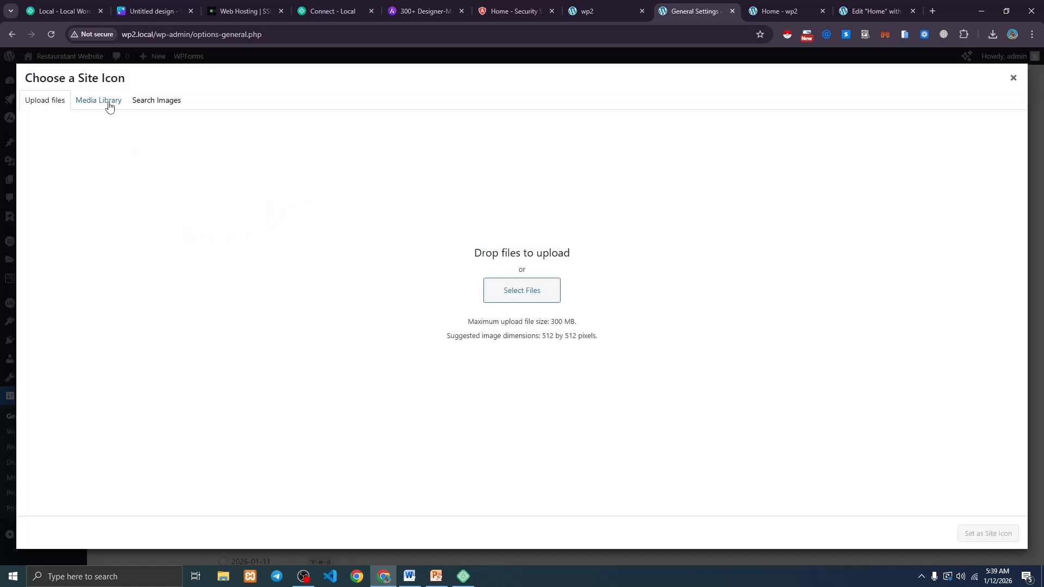
pyautogui.click(517, 289)
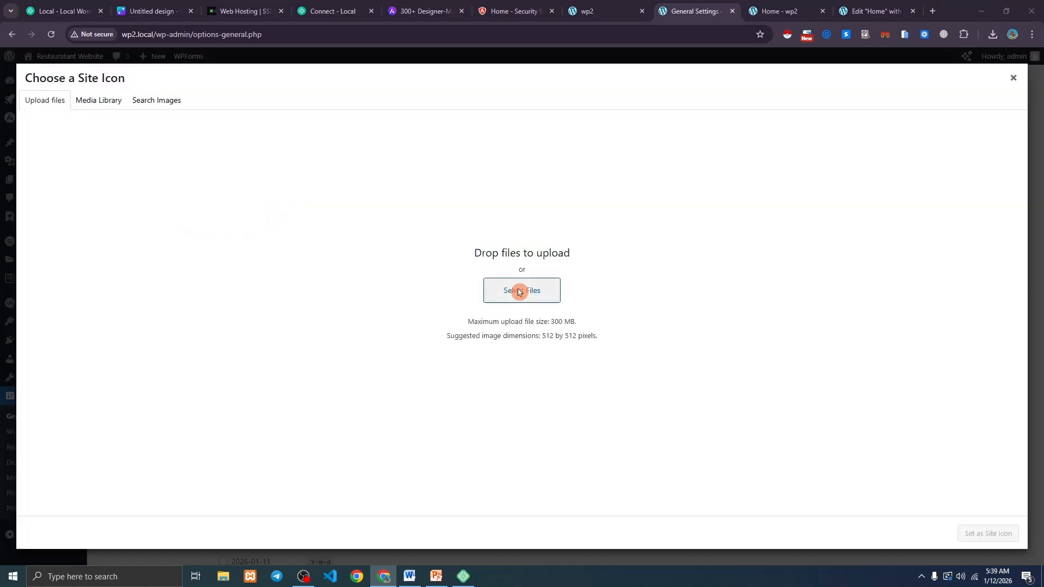
pyautogui.click(140, 114)
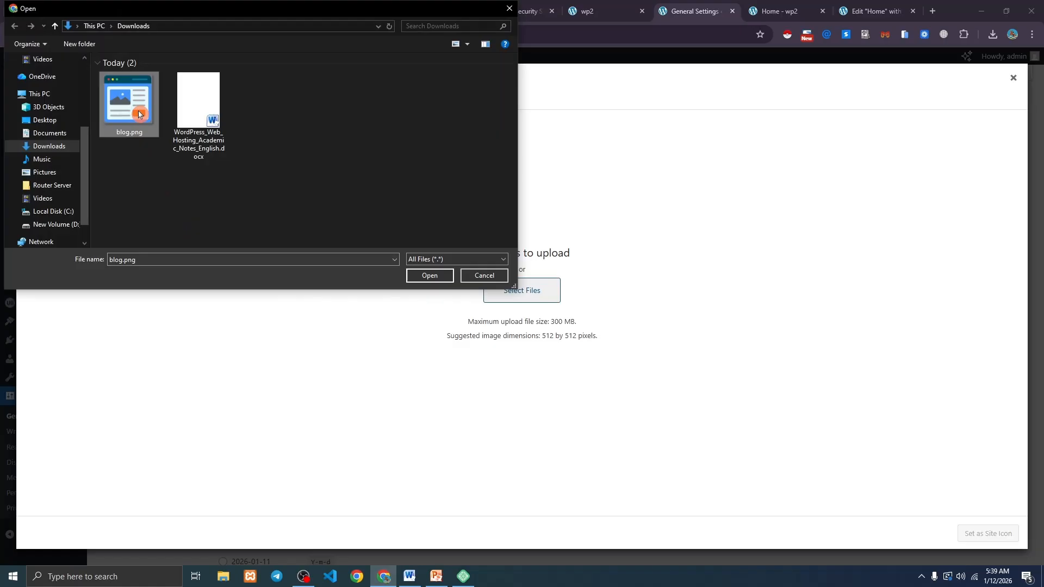
pyautogui.click(421, 285)
pyautogui.click(985, 537)
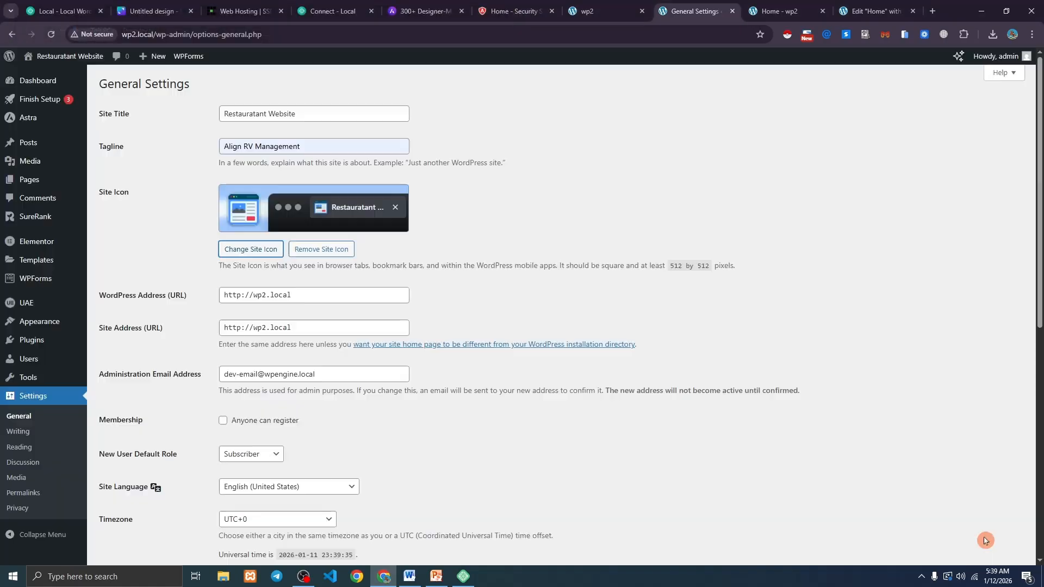
# Save the General Settings and reload the live home page to see the new title.
pyautogui.scroll(-10, 575, 433)
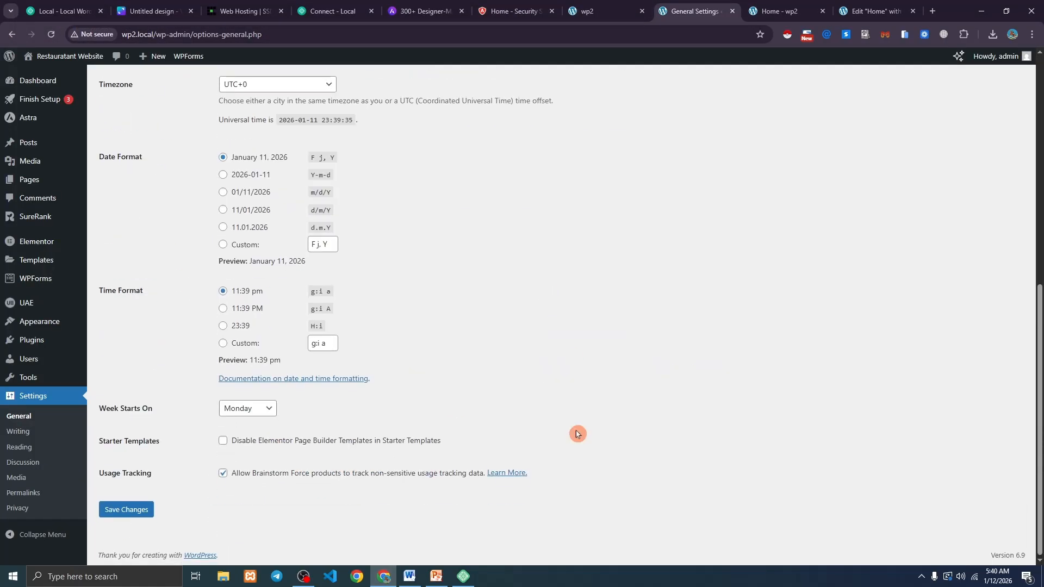
pyautogui.click(130, 514)
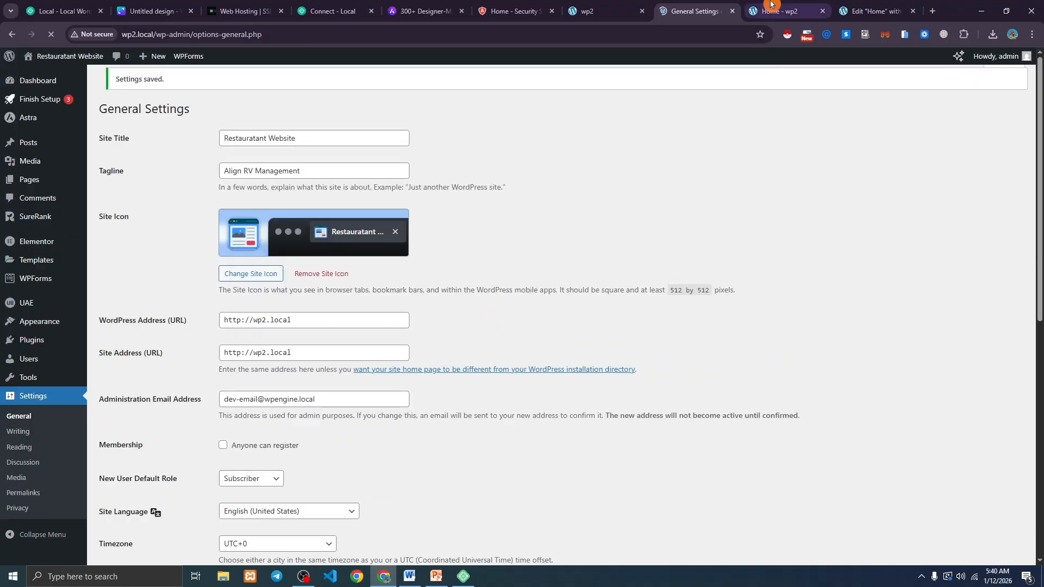
pyautogui.click(771, 10)
pyautogui.click(51, 35)
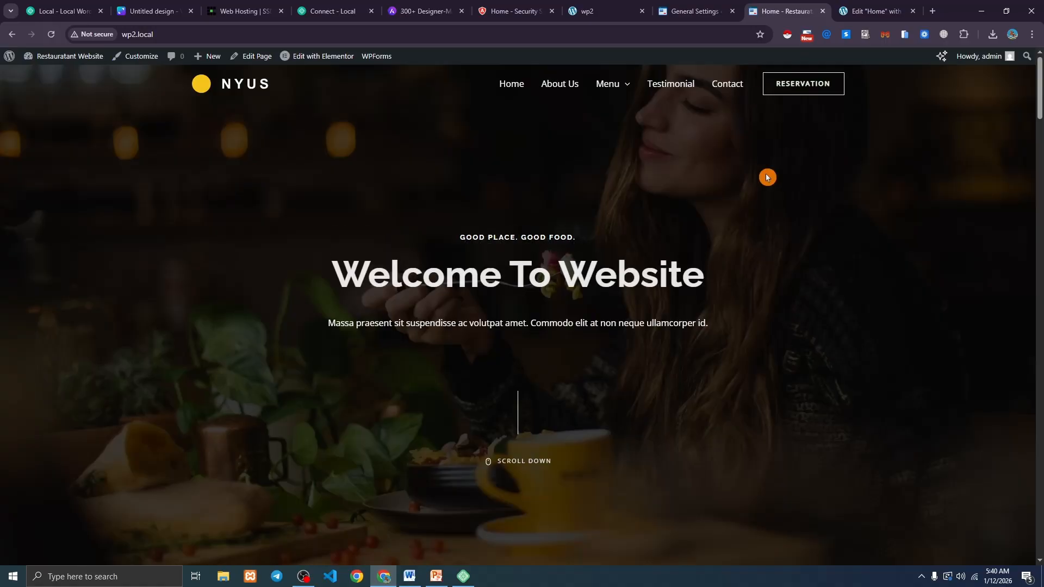
pyautogui.scroll(-10, 508, 219)
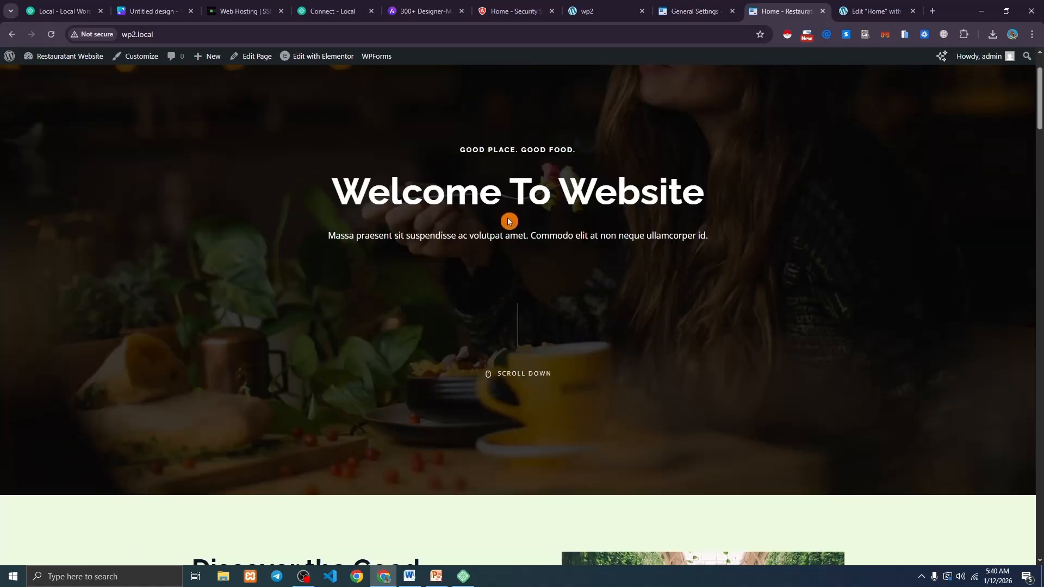
pyautogui.hotkey('ctrl', 'Tab')
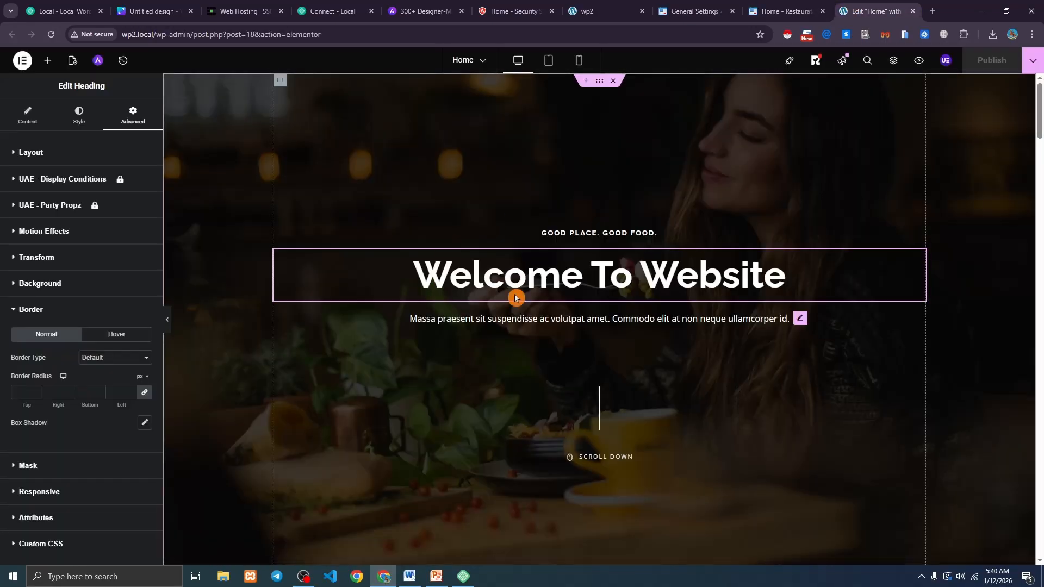
pyautogui.scroll(-9, 513, 295)
# Replace the Cozy Place image with the chef-2 photo from the Media Library.
pyautogui.click(733, 248)
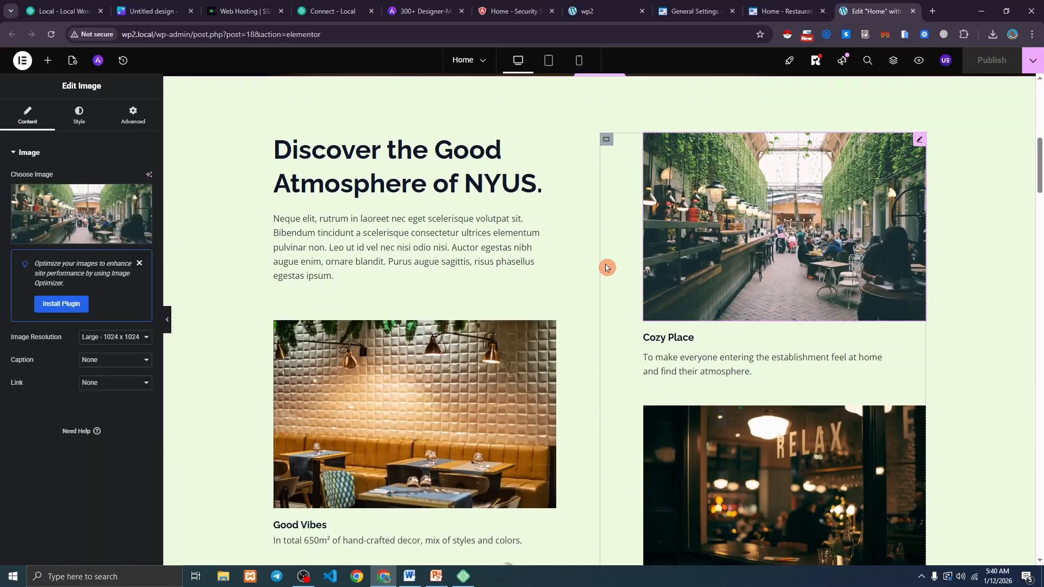
pyautogui.click(78, 206)
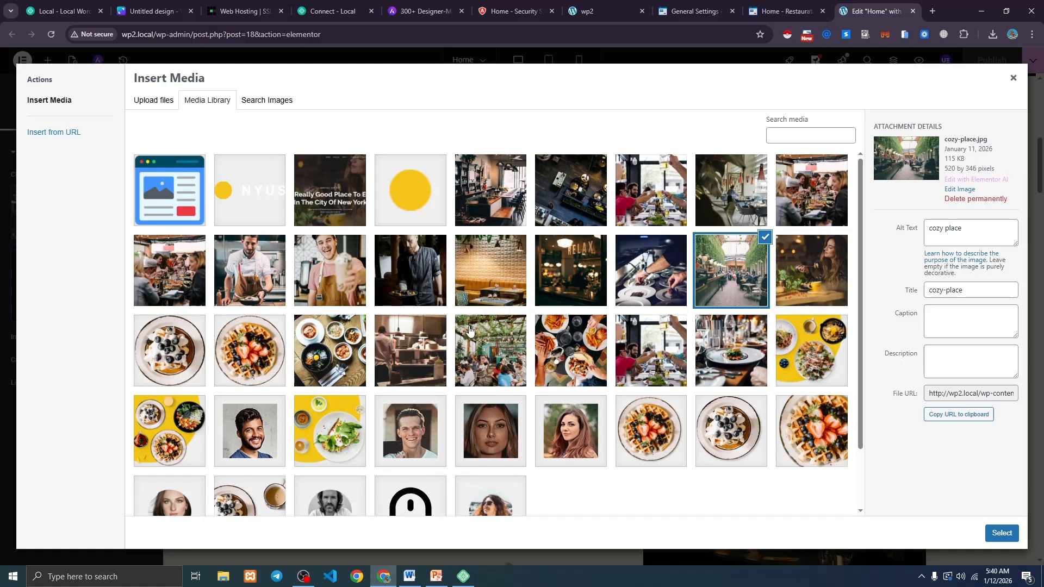
pyautogui.scroll(-1, 380, 357)
pyautogui.click(397, 226)
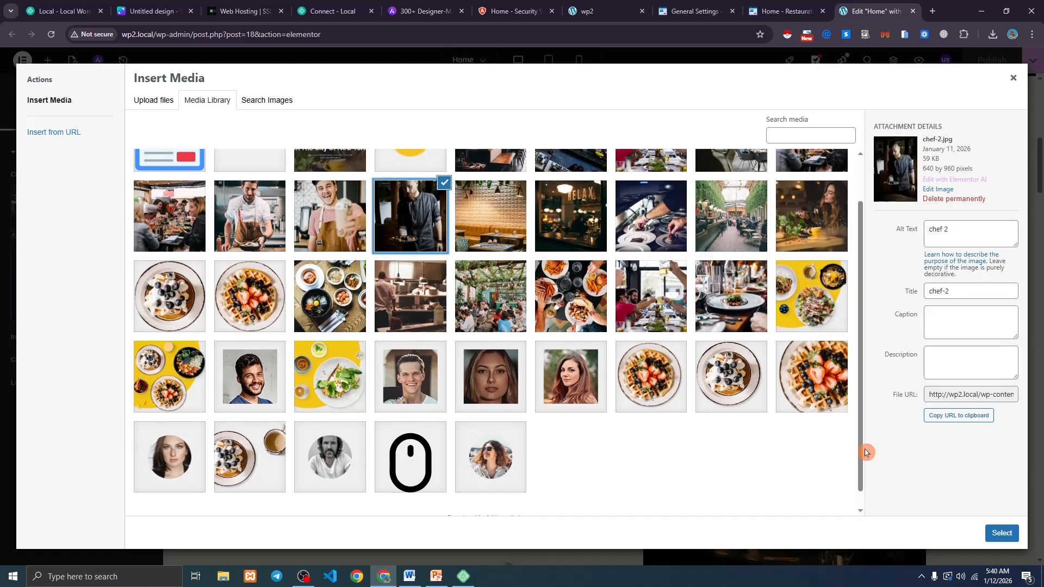
pyautogui.click(1001, 533)
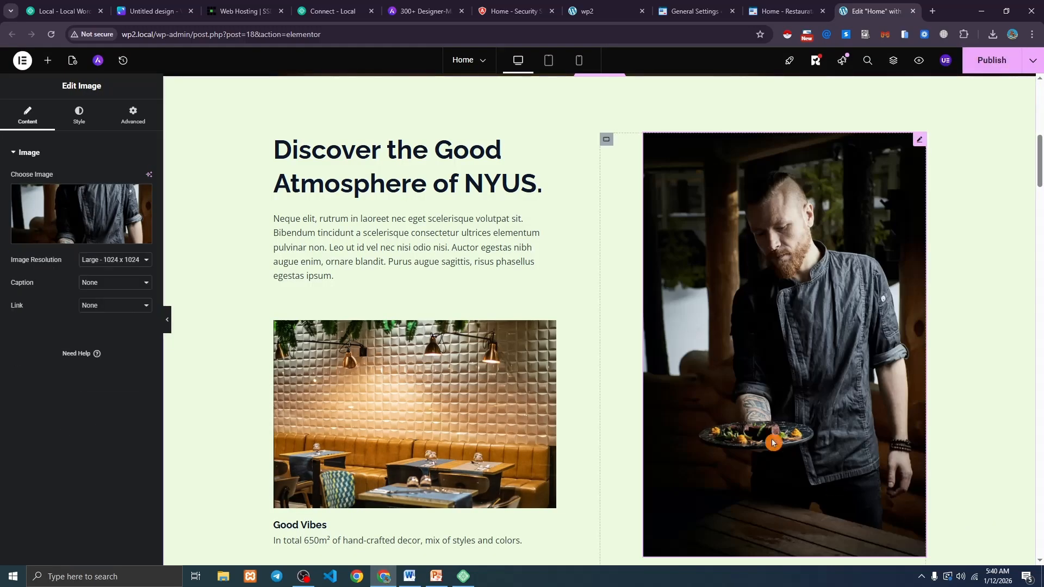
# Publish the Home page and reload the live site to confirm the new image.
pyautogui.scroll(-2, 870, 276)
pyautogui.scroll(2, 785, 290)
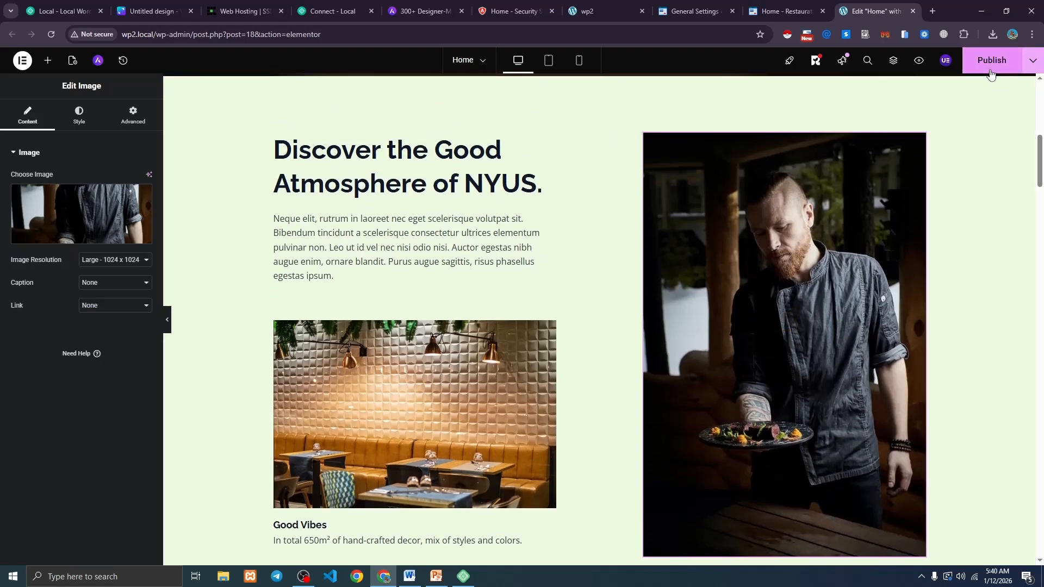
pyautogui.click(780, 11)
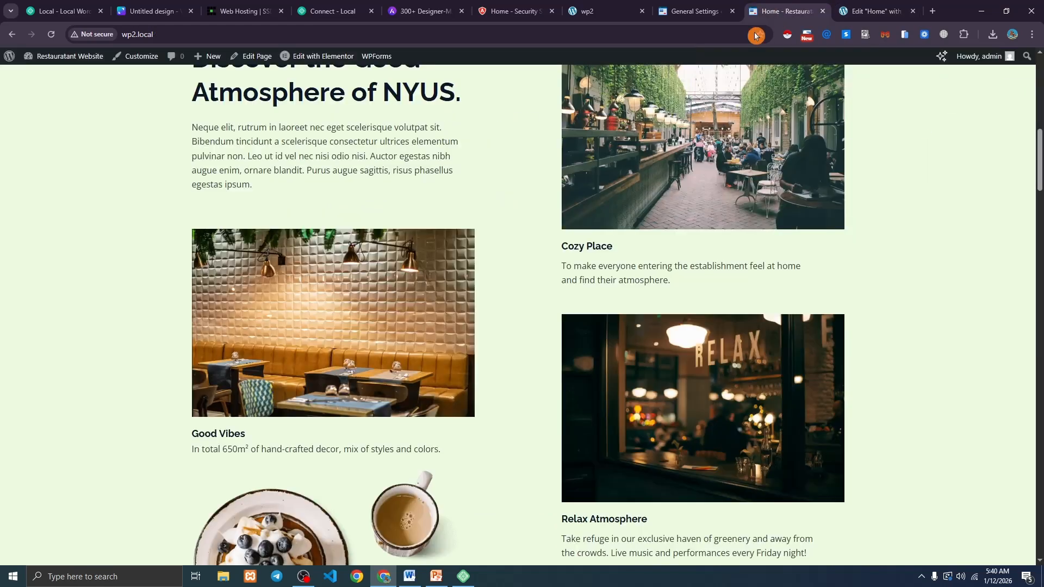
pyautogui.click(53, 37)
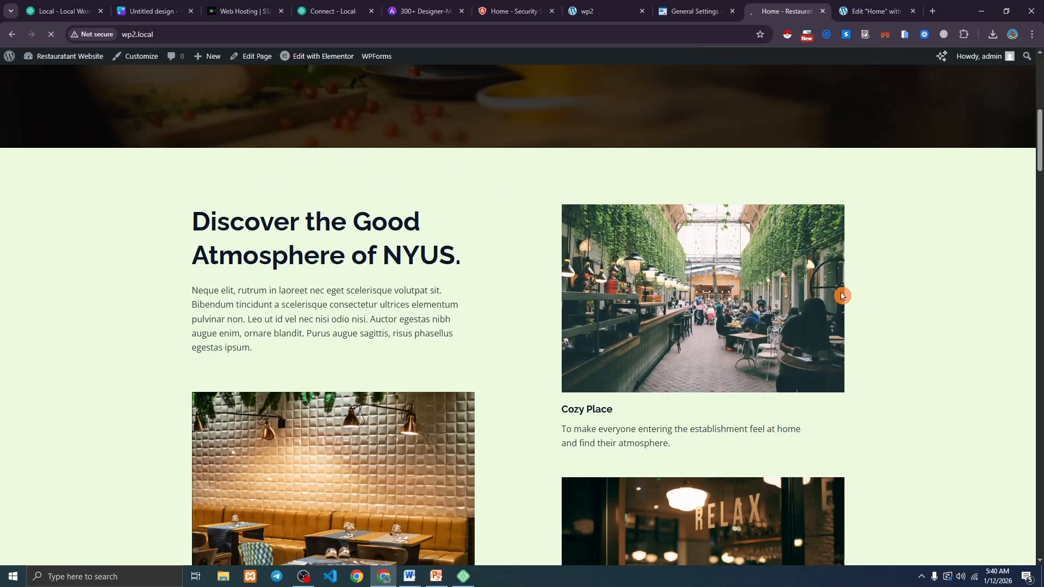
pyautogui.scroll(-3, 842, 295)
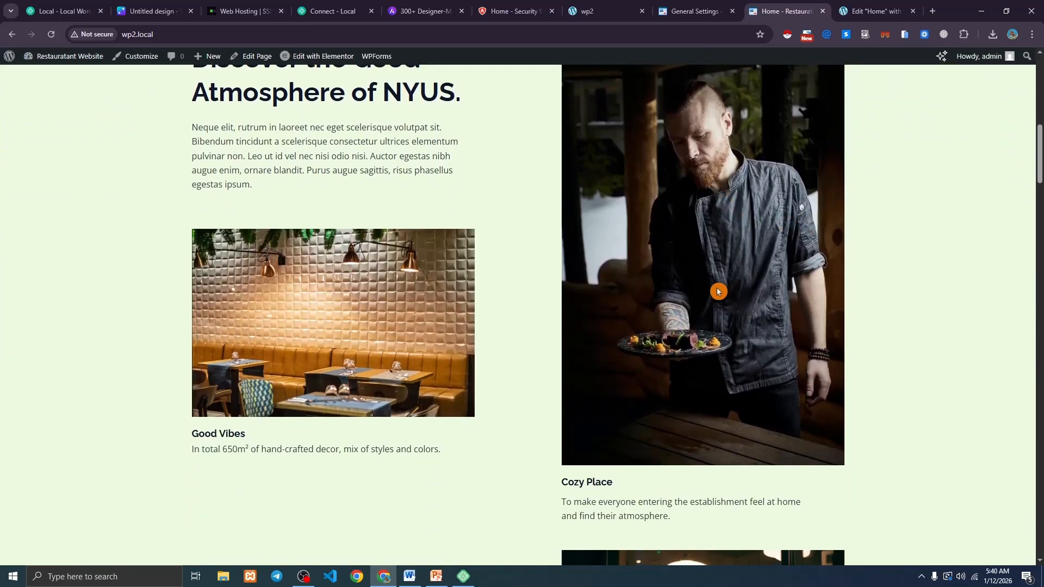
pyautogui.click(875, 11)
pyautogui.scroll(-10, 536, 303)
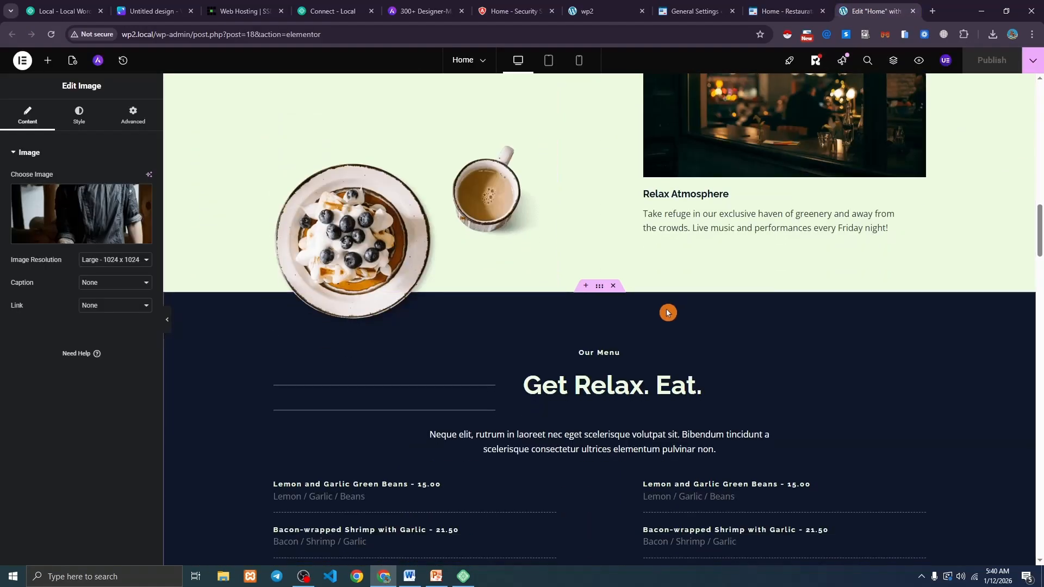
# Give the Signature Menu section a black background overlay at 0.72 opacity.
pyautogui.scroll(-2, 666, 288)
pyautogui.scroll(-2, 522, 354)
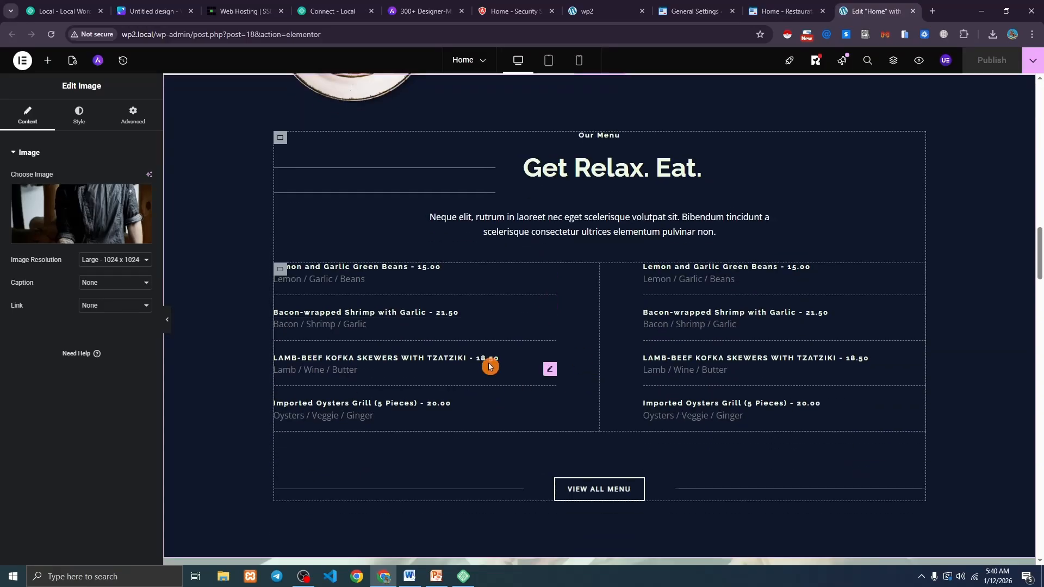
pyautogui.scroll(-7, 542, 309)
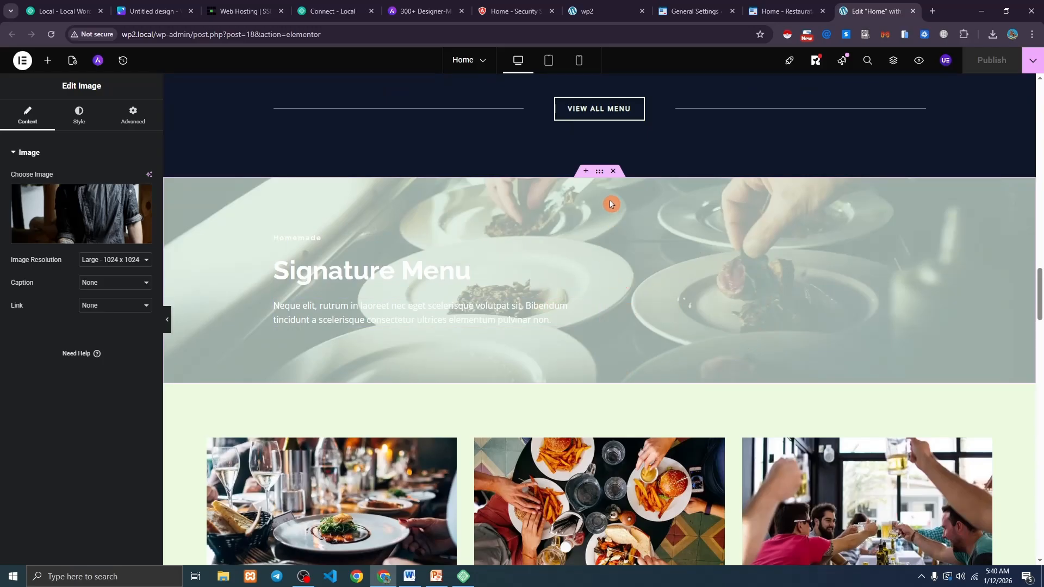
pyautogui.click(599, 172)
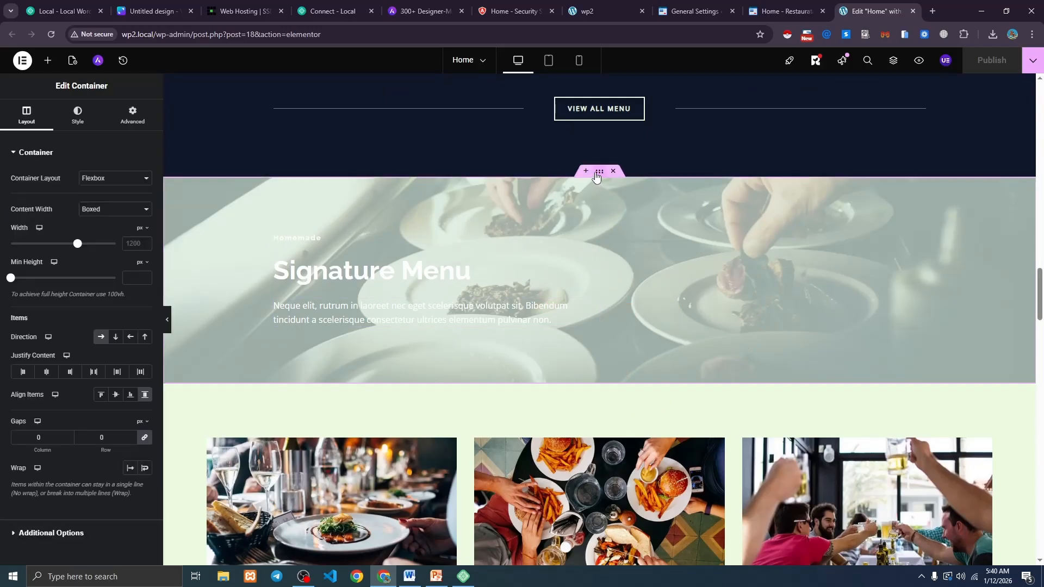
pyautogui.click(75, 120)
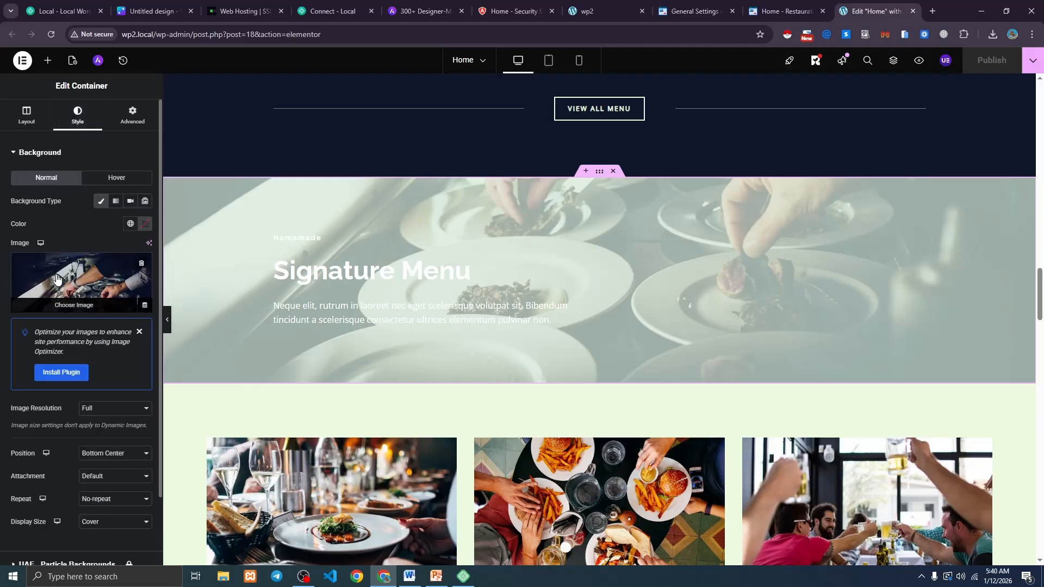
pyautogui.scroll(-3, 64, 267)
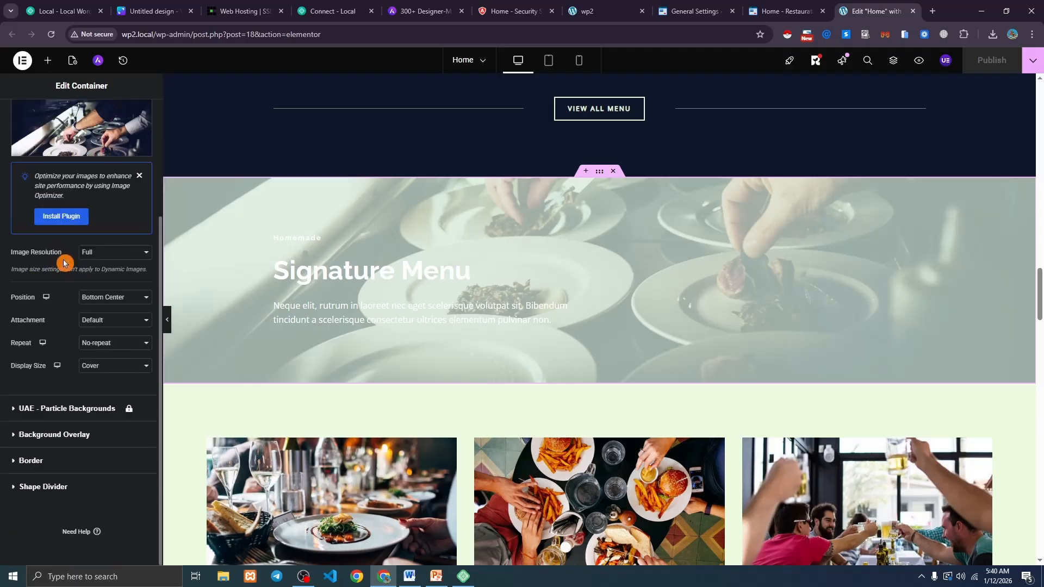
pyautogui.click(54, 435)
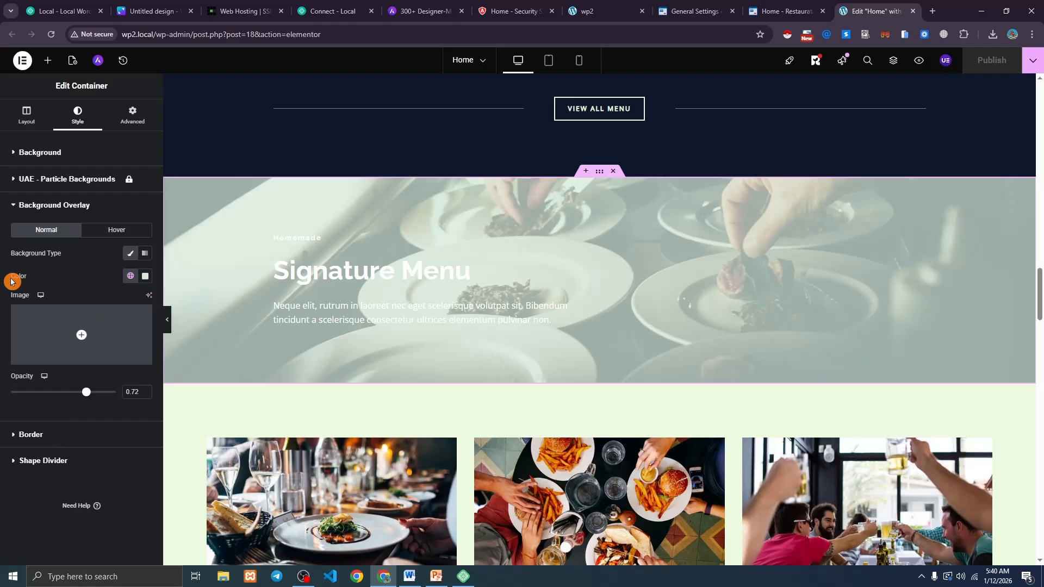
pyautogui.moveTo(14, 280); pyautogui.dragTo(138, 287)
pyautogui.click(144, 276)
pyautogui.moveTo(132, 360); pyautogui.dragTo(30, 444)
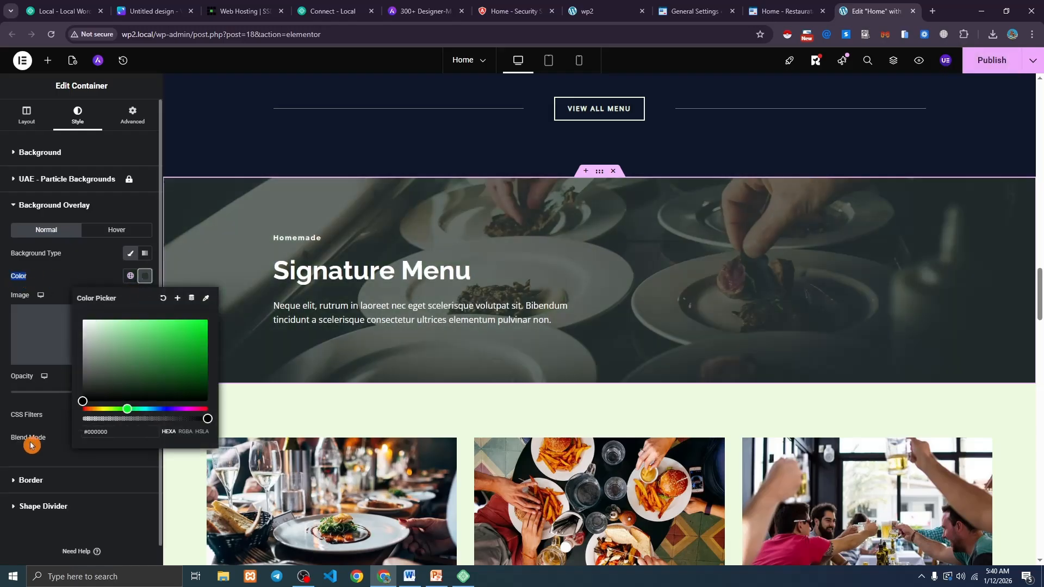
pyautogui.click(145, 276)
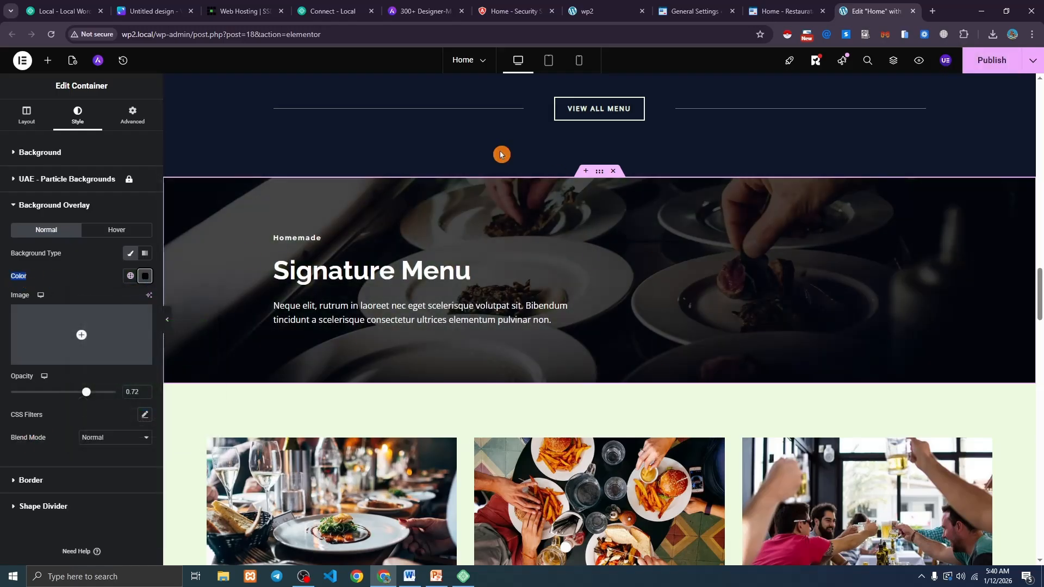
# Publish the overlay change, check it on the live site, and return to General Settings.
pyautogui.click(1000, 61)
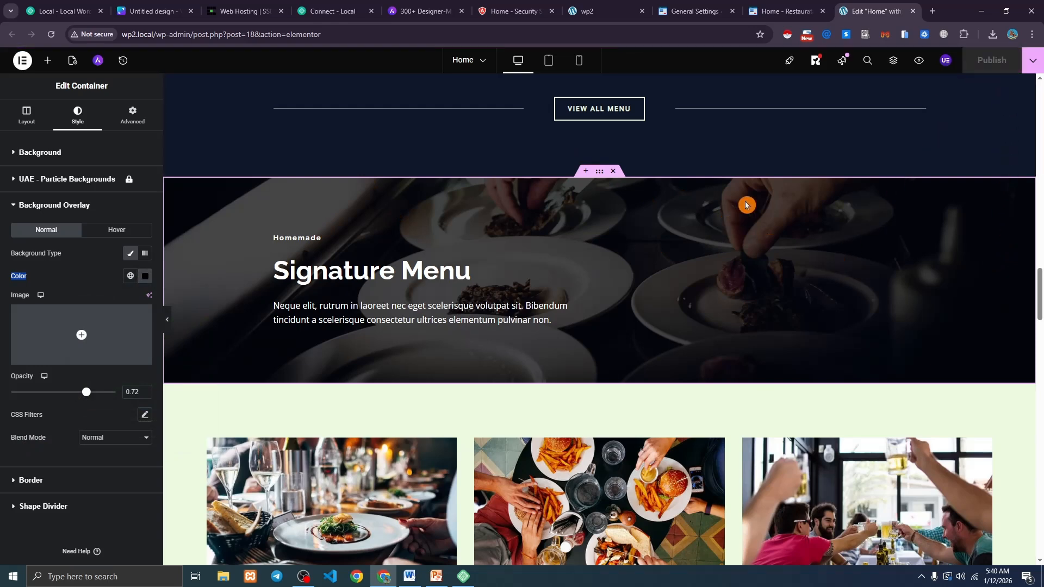
pyautogui.click(781, 12)
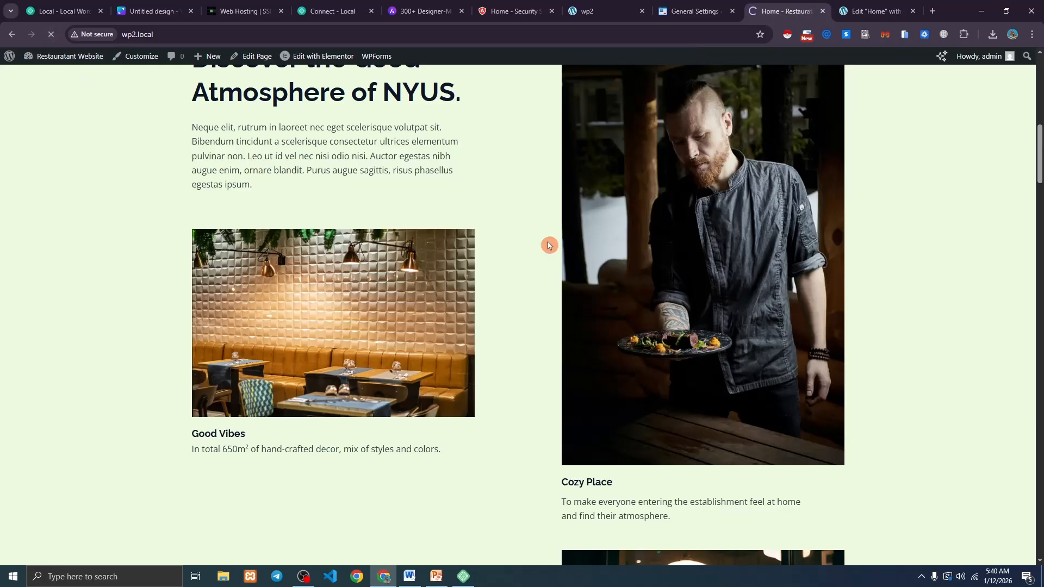
pyautogui.scroll(-5, 441, 220)
pyautogui.scroll(-15, 441, 220)
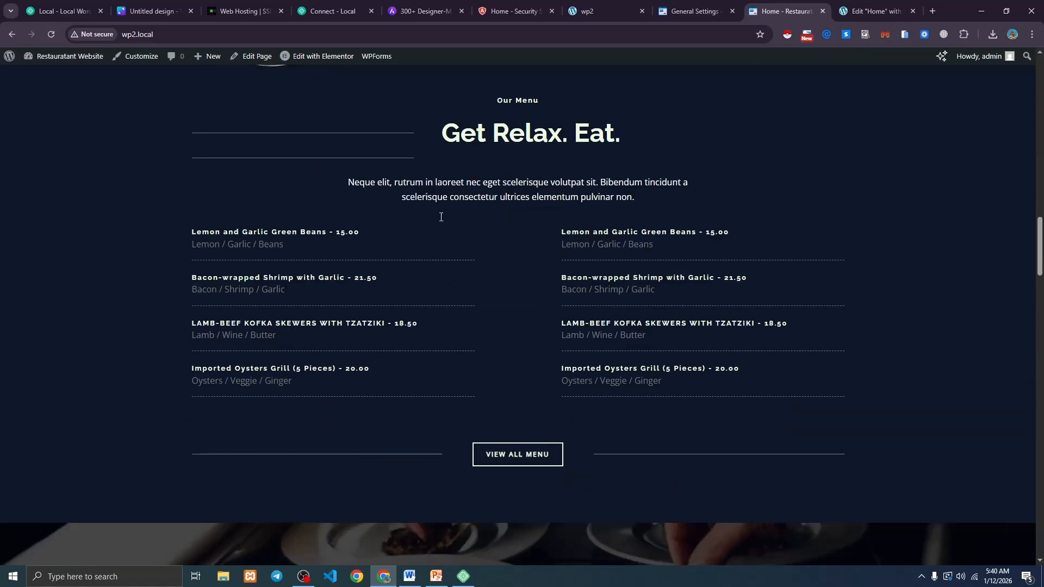
pyautogui.moveTo(1039, 301); pyautogui.dragTo(862, 132)
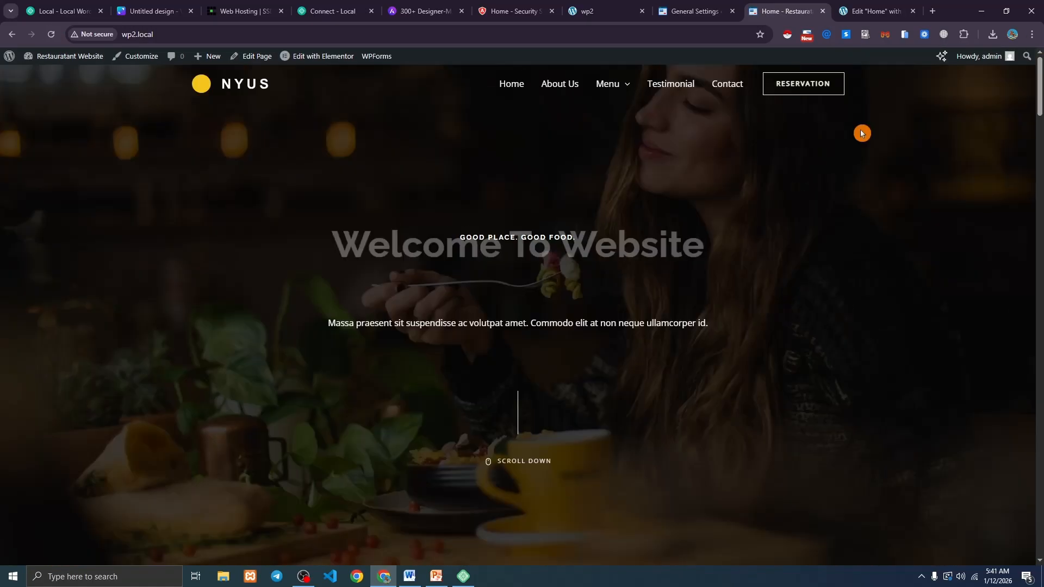
pyautogui.click(677, 6)
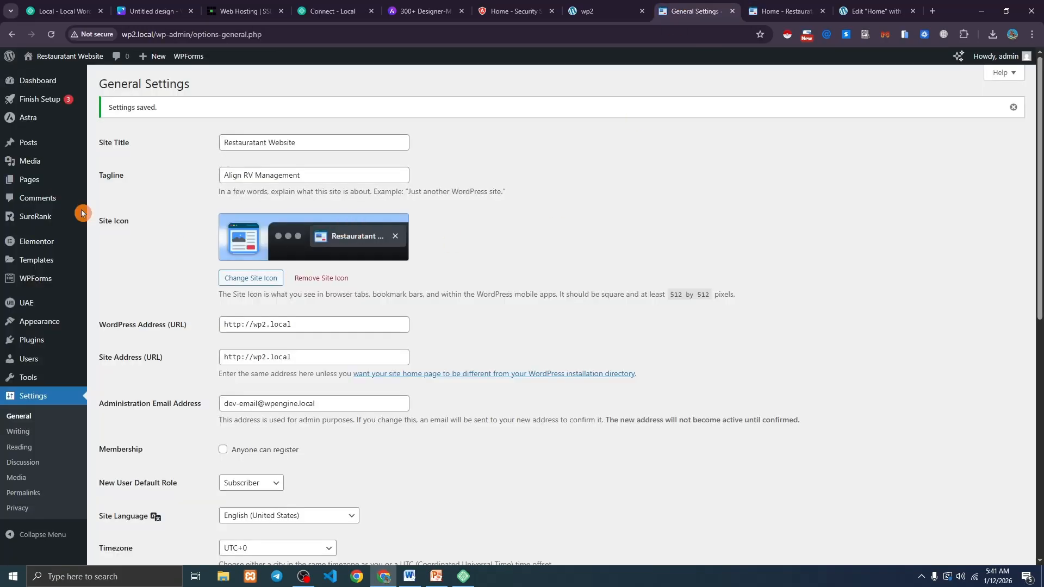
# Open About Us's Edit with Elementor link in a new tab, then view the live About Us page.
pyautogui.moveTo(46, 184)
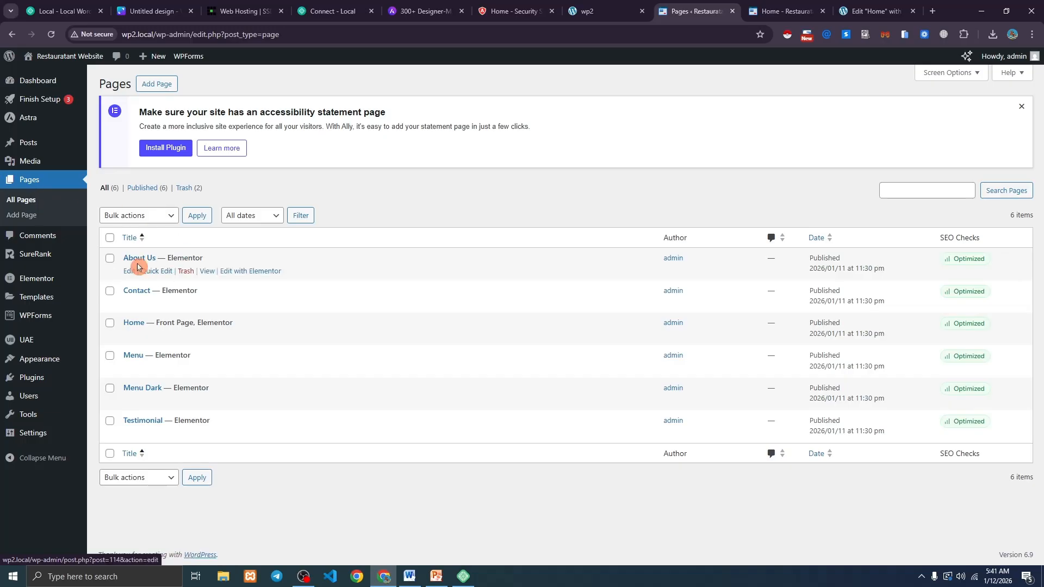
pyautogui.rightClick(244, 273)
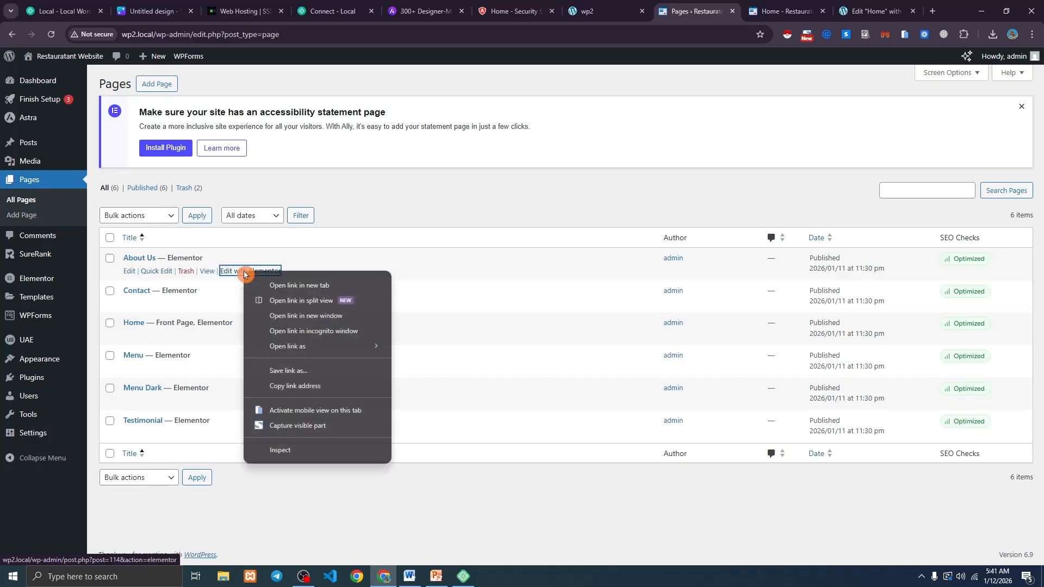
pyautogui.click(278, 282)
pyautogui.click(876, 11)
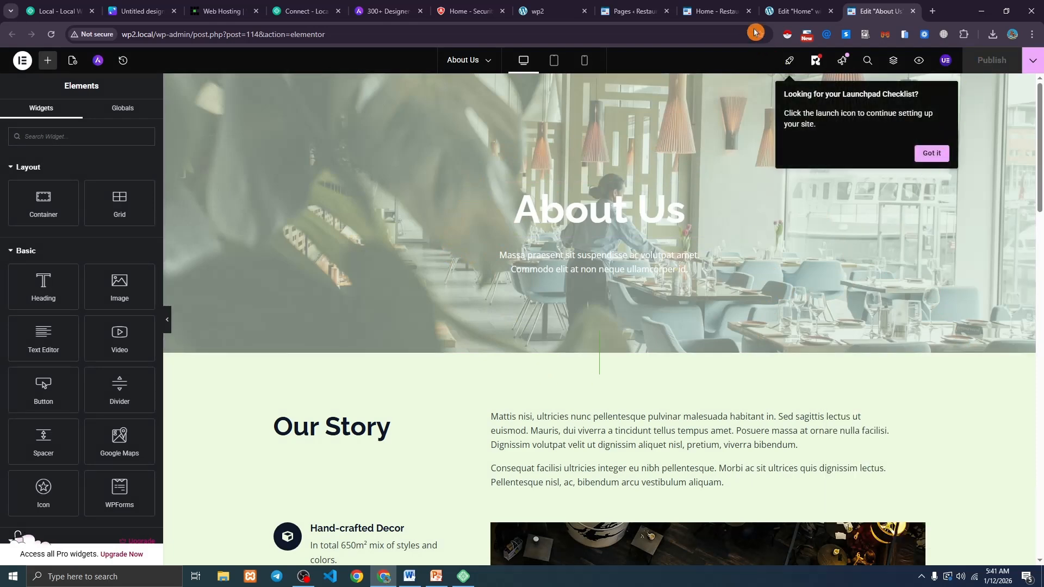
pyautogui.click(726, 5)
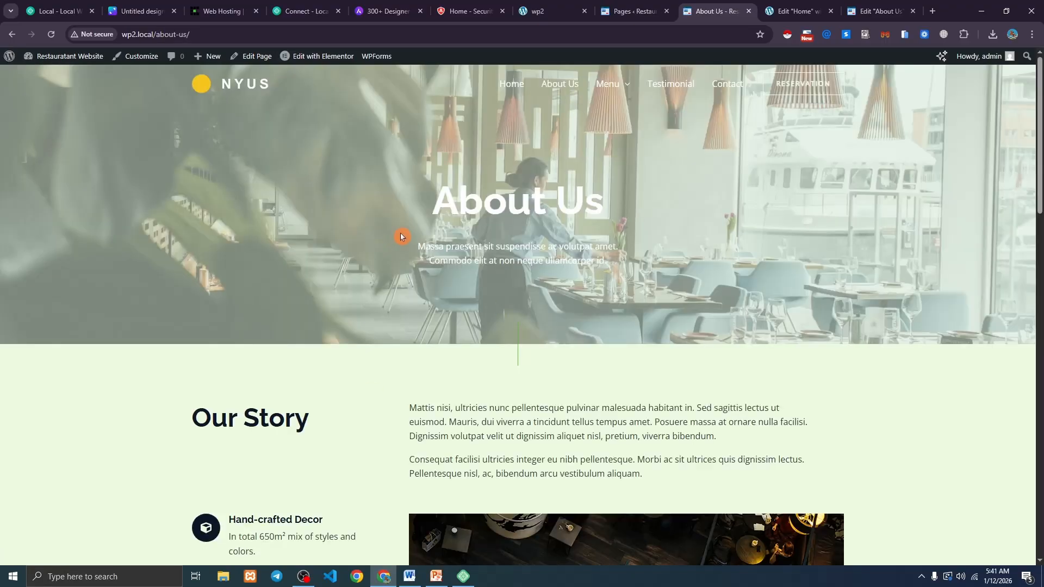
# Go from About Us to the live Home page and scroll down through its footer.
pyautogui.scroll(-8, 407, 243)
pyautogui.scroll(8, 415, 244)
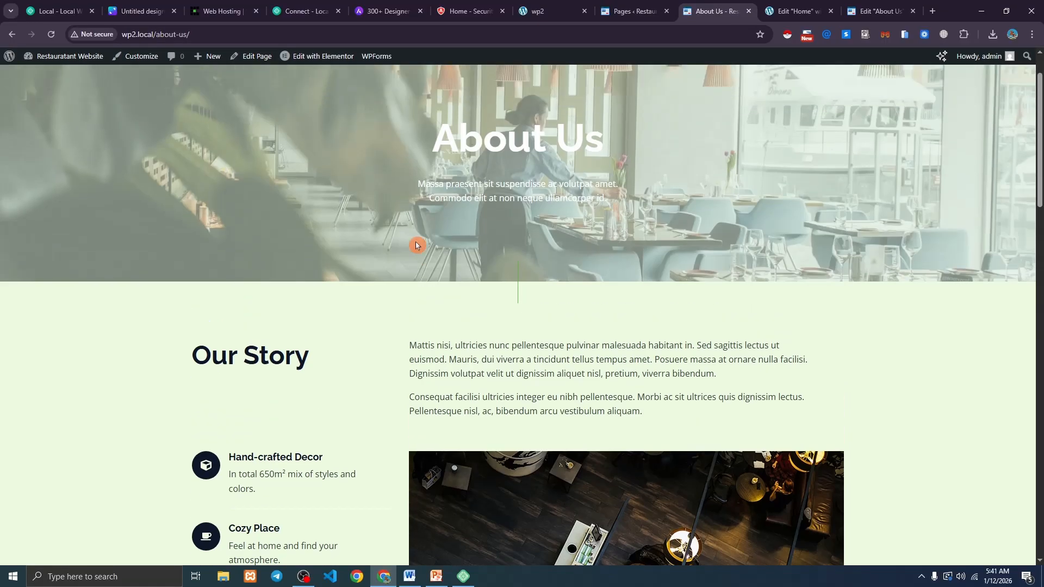
pyautogui.click(512, 86)
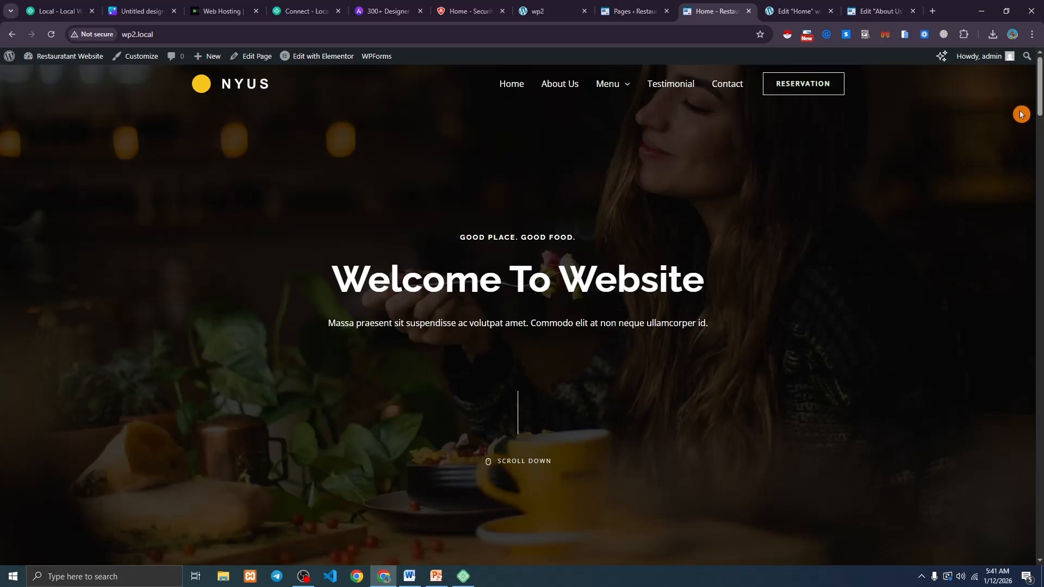
pyautogui.moveTo(1039, 95); pyautogui.dragTo(1040, 564)
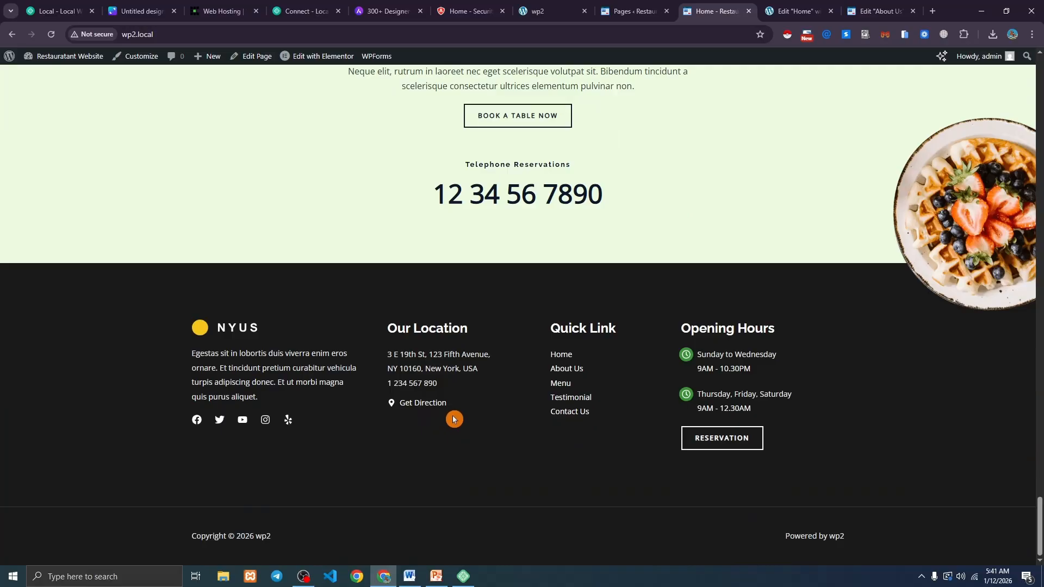
pyautogui.scroll(1, 592, 298)
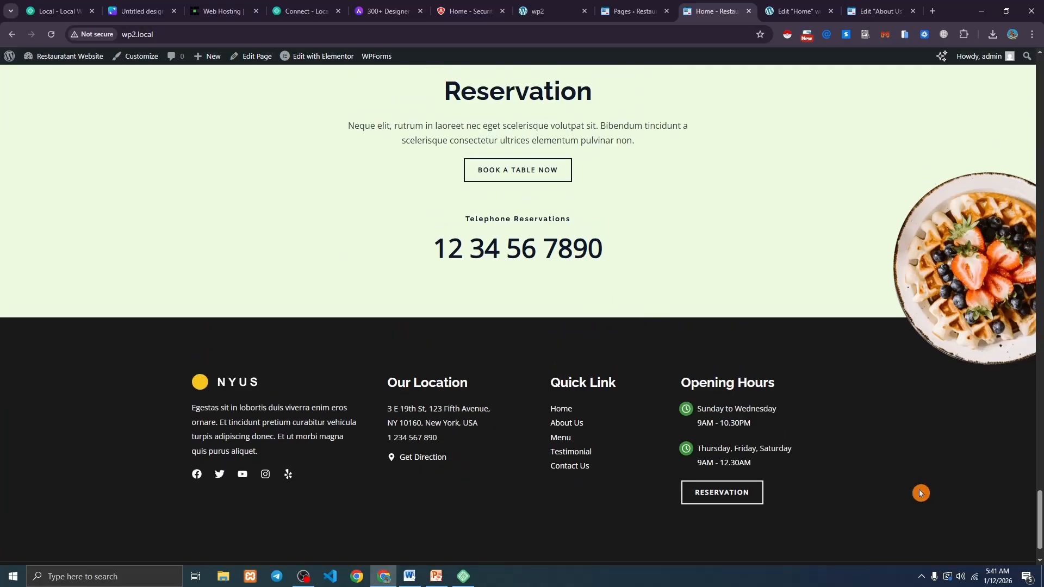
pyautogui.moveTo(1040, 521); pyautogui.dragTo(1040, 60)
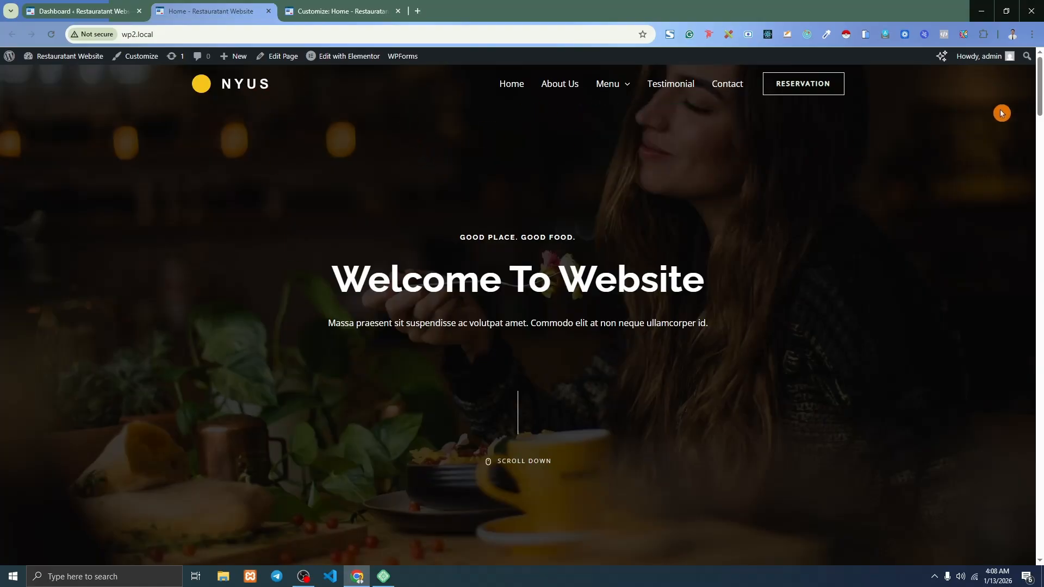
# Return to the top of the home page, then open Appearance > Customize from the Dashboard.
pyautogui.moveTo(1040, 90); pyautogui.dragTo(1024, 555)
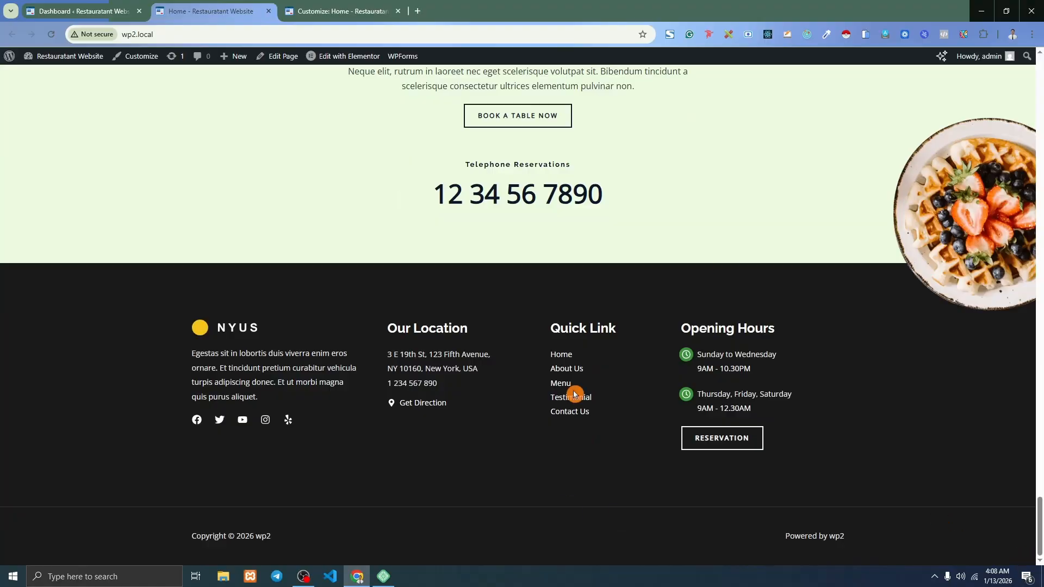
pyautogui.click(954, 455)
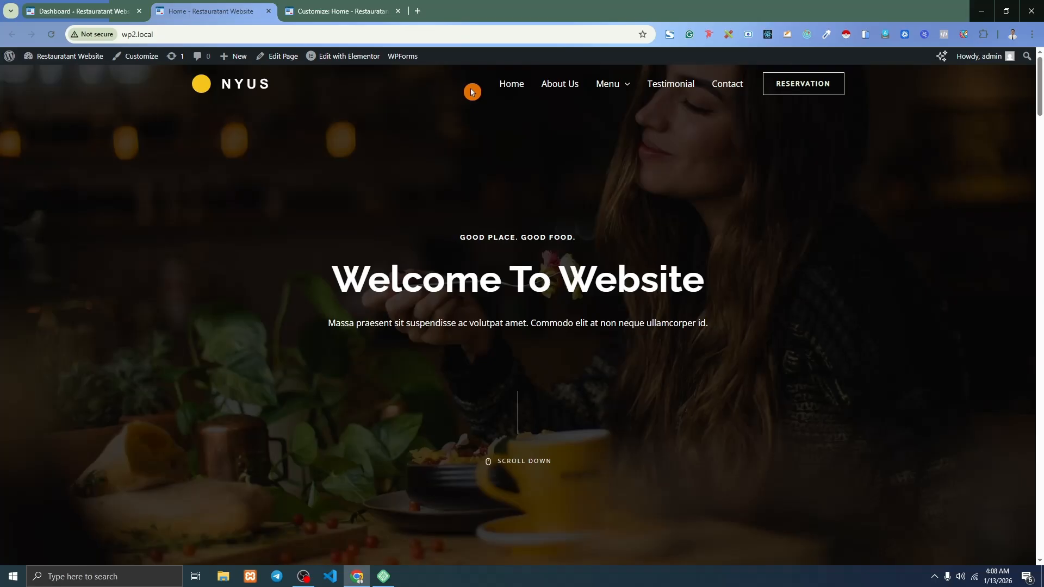
pyautogui.click(123, 7)
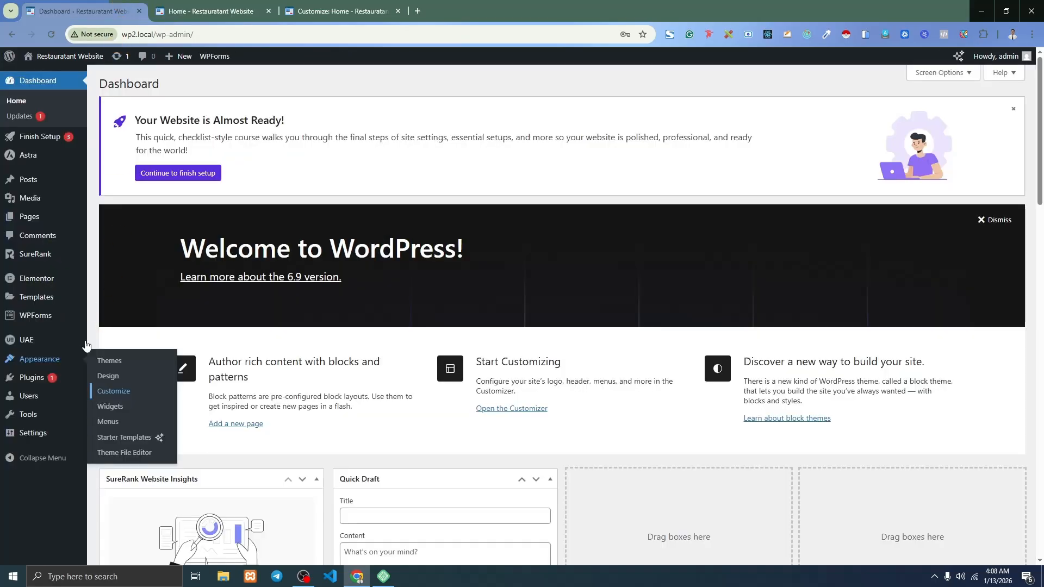
pyautogui.click(114, 392)
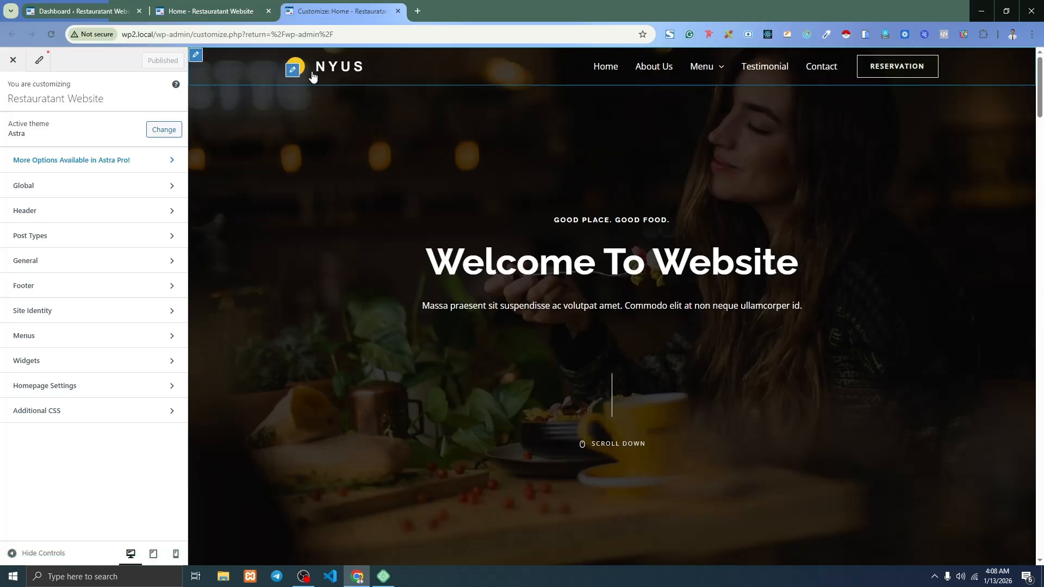
# Replace the header logo with an uploaded blog.png, skipping the crop.
pyautogui.click(294, 70)
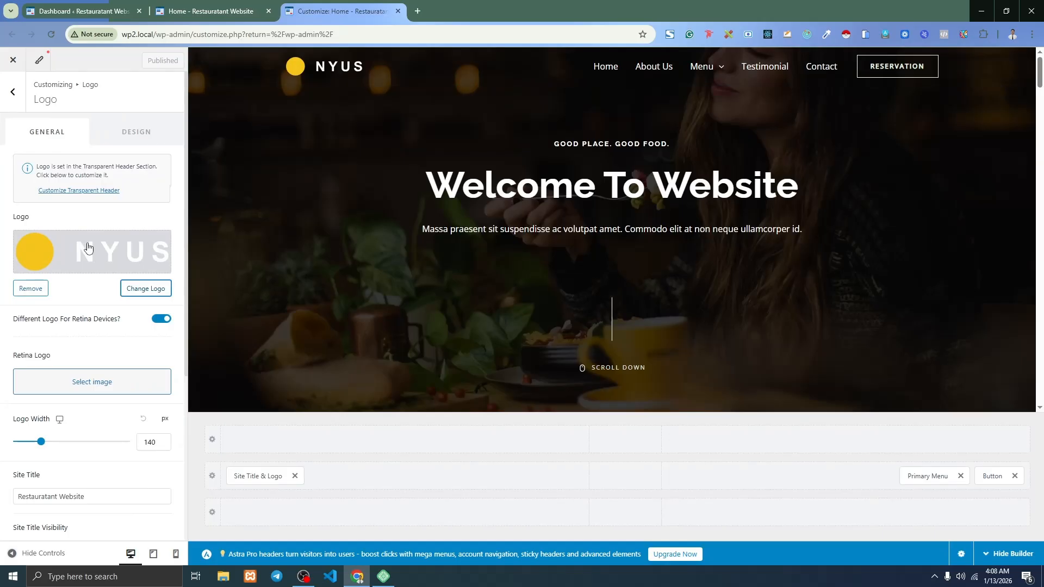
pyautogui.click(152, 290)
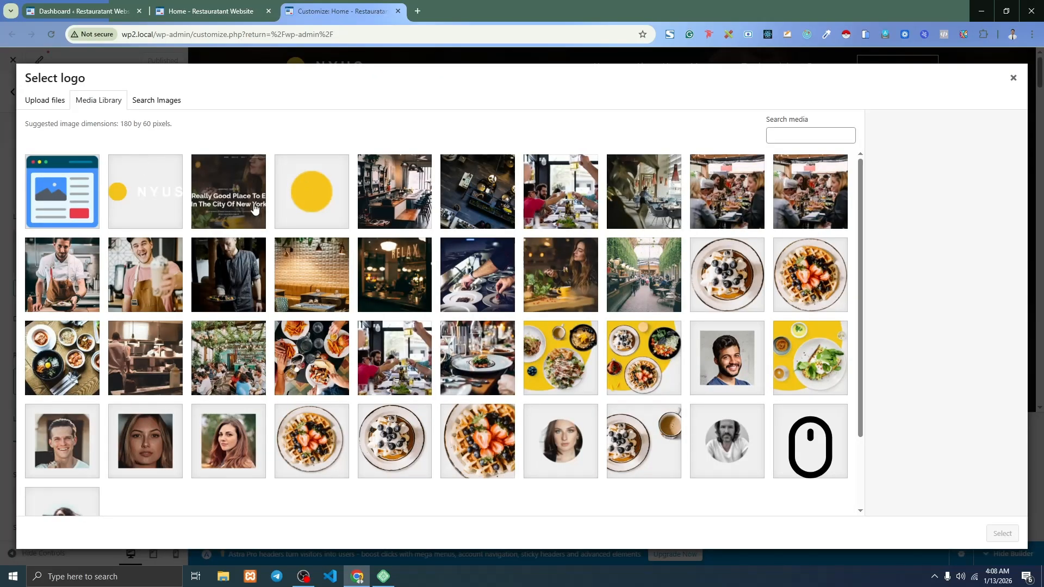
pyautogui.scroll(-3, 782, 362)
pyautogui.scroll(3, 518, 355)
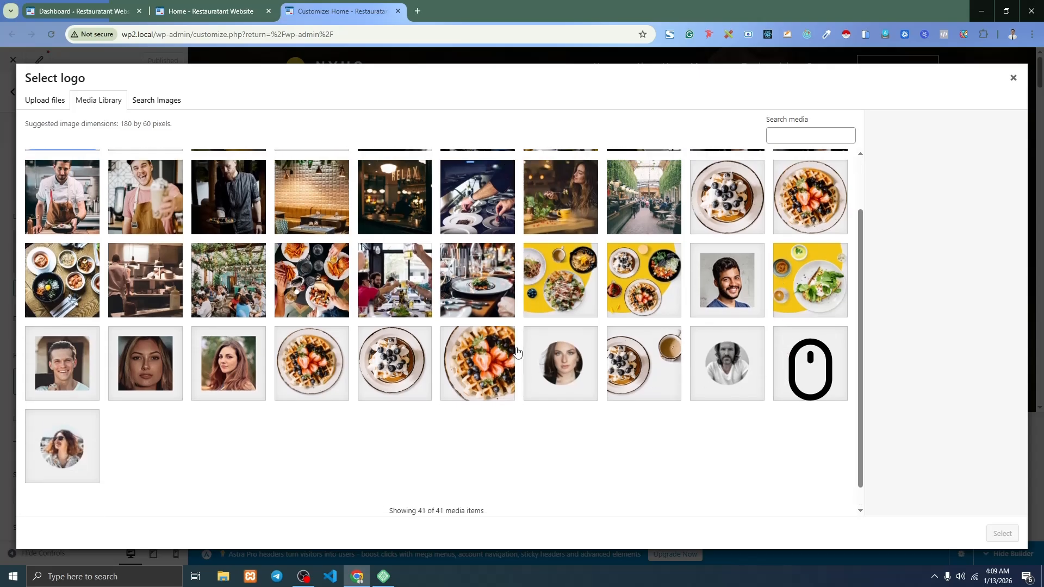
pyautogui.click(38, 101)
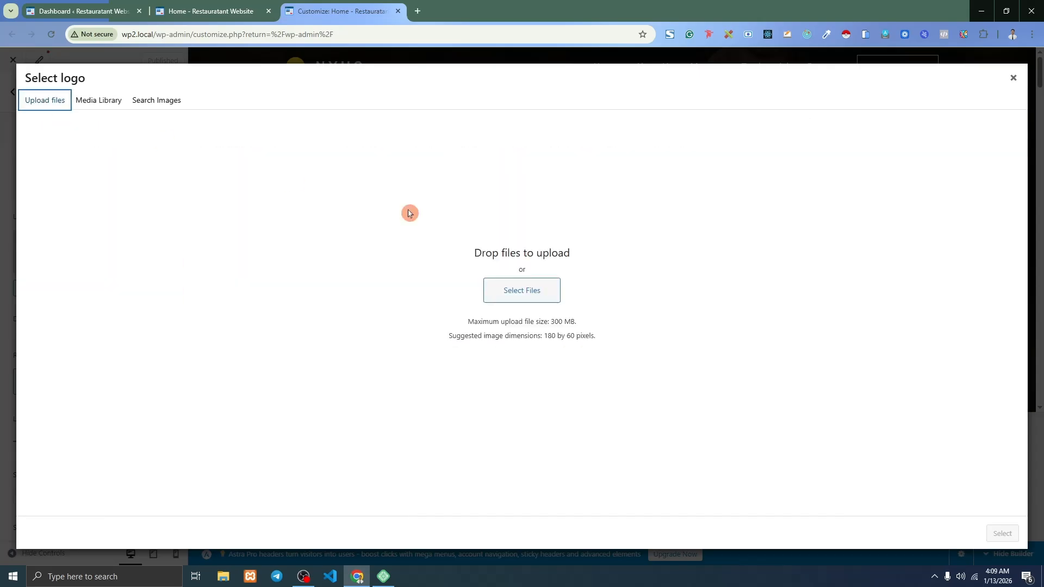
pyautogui.click(519, 294)
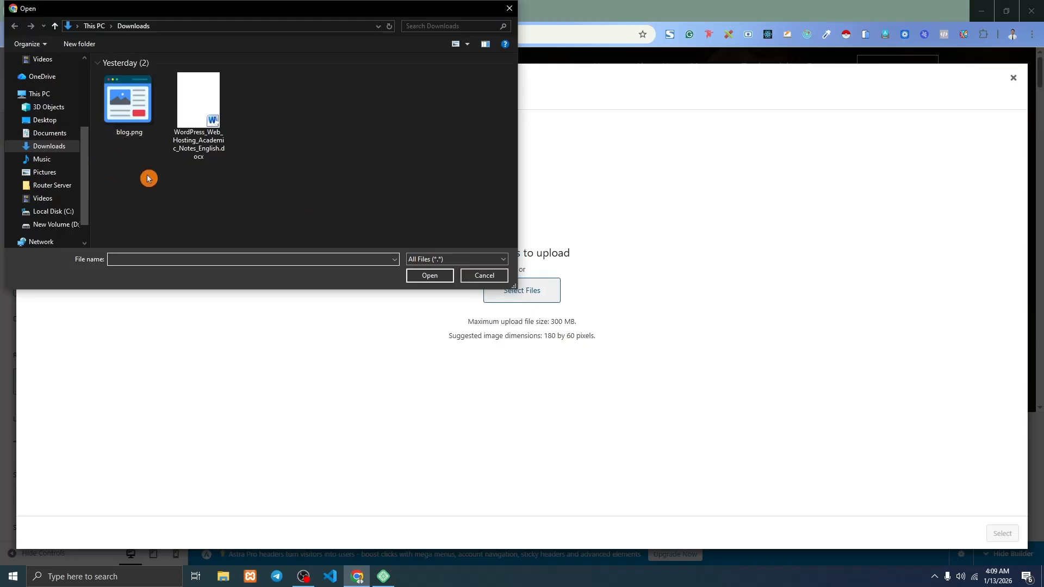
pyautogui.click(131, 131)
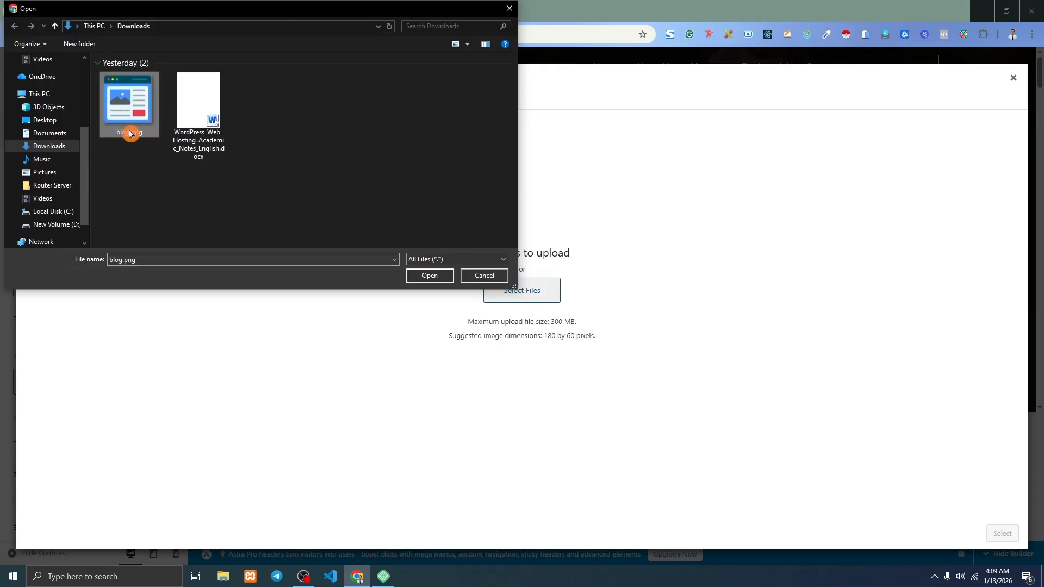
pyautogui.click(432, 277)
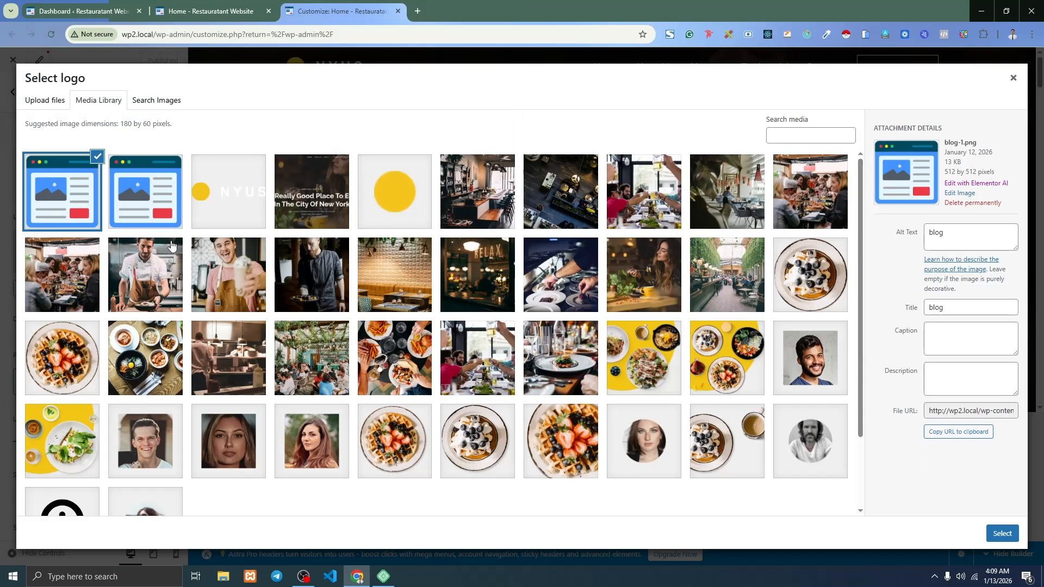
pyautogui.click(1002, 533)
pyautogui.moveTo(620, 263); pyautogui.dragTo(555, 149)
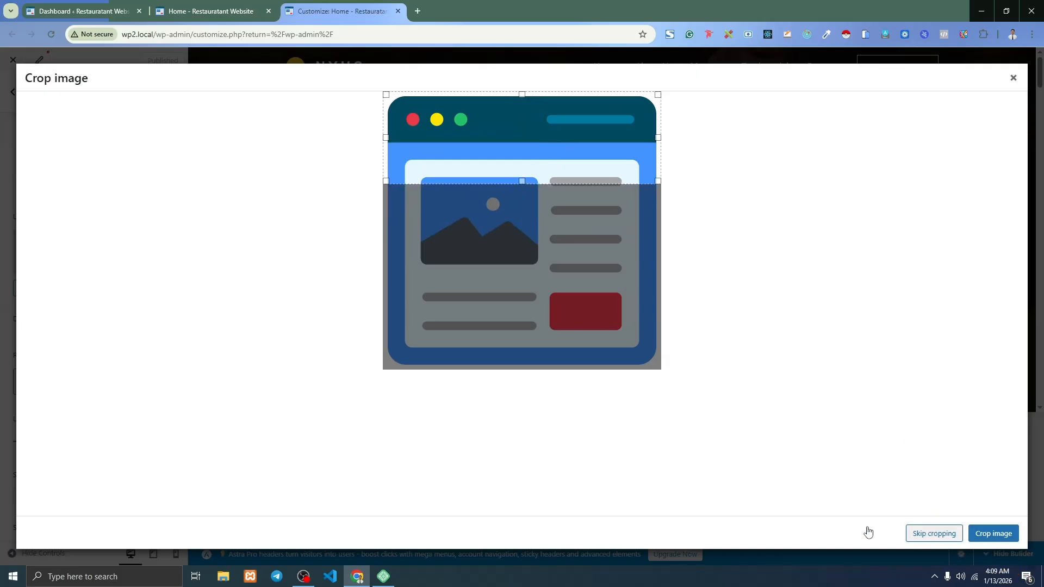
pyautogui.click(933, 535)
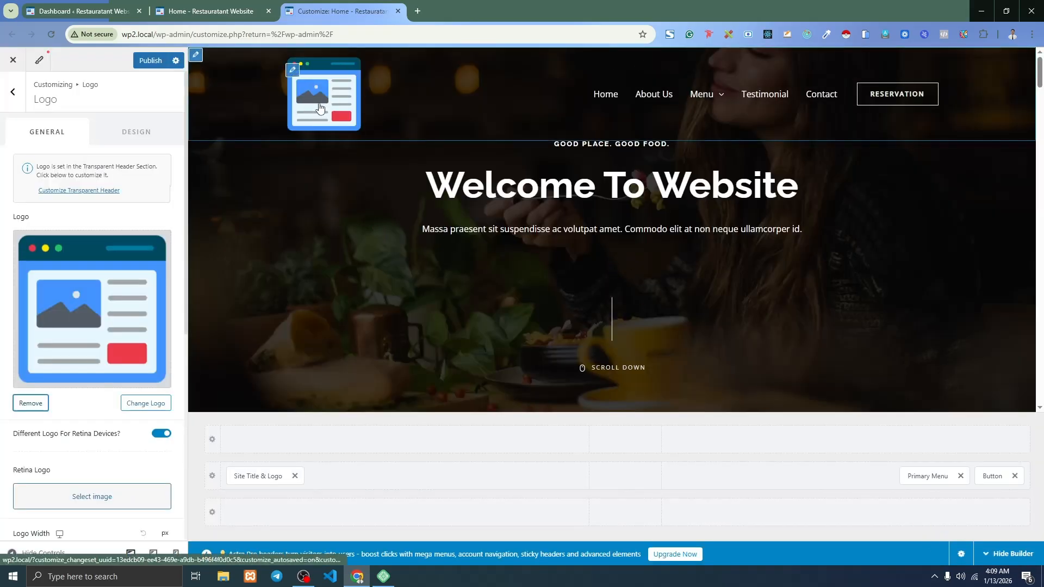
# Shrink the header logo width to 54 px with the Logo Width slider.
pyautogui.scroll(-4, 122, 262)
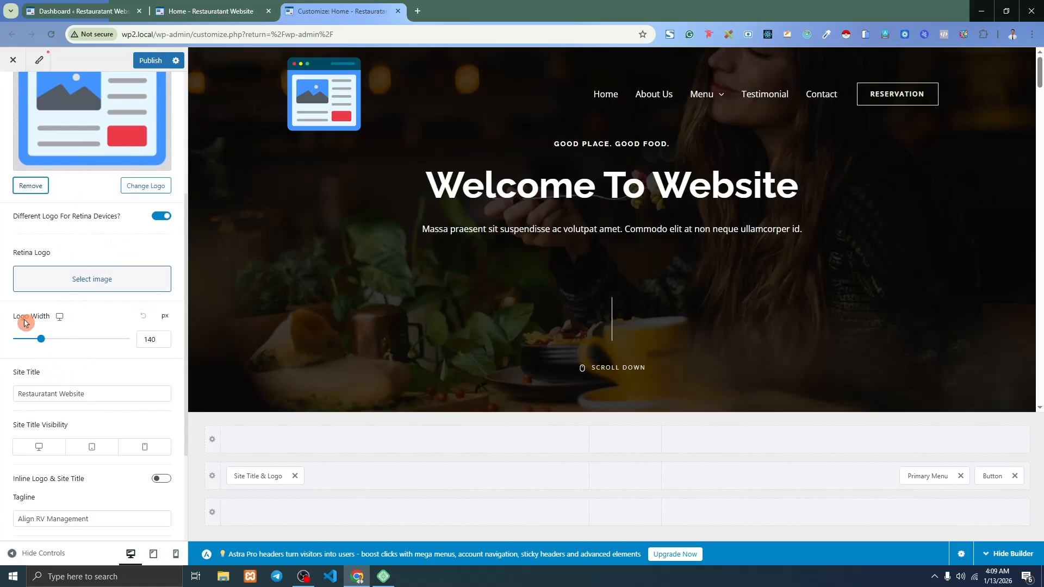
pyautogui.moveTo(41, 339); pyautogui.dragTo(28, 341)
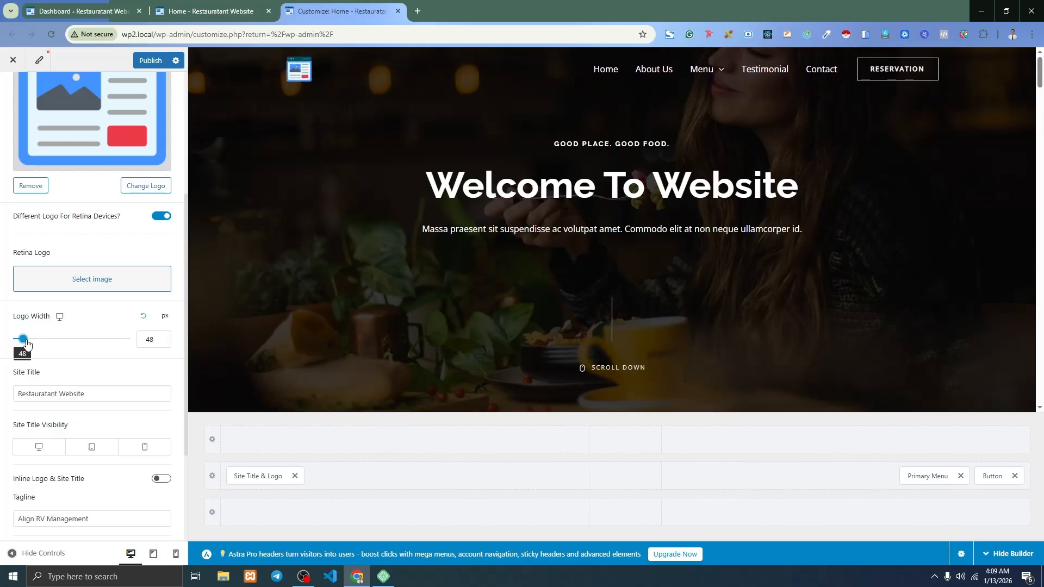
pyautogui.scroll(-3, 71, 380)
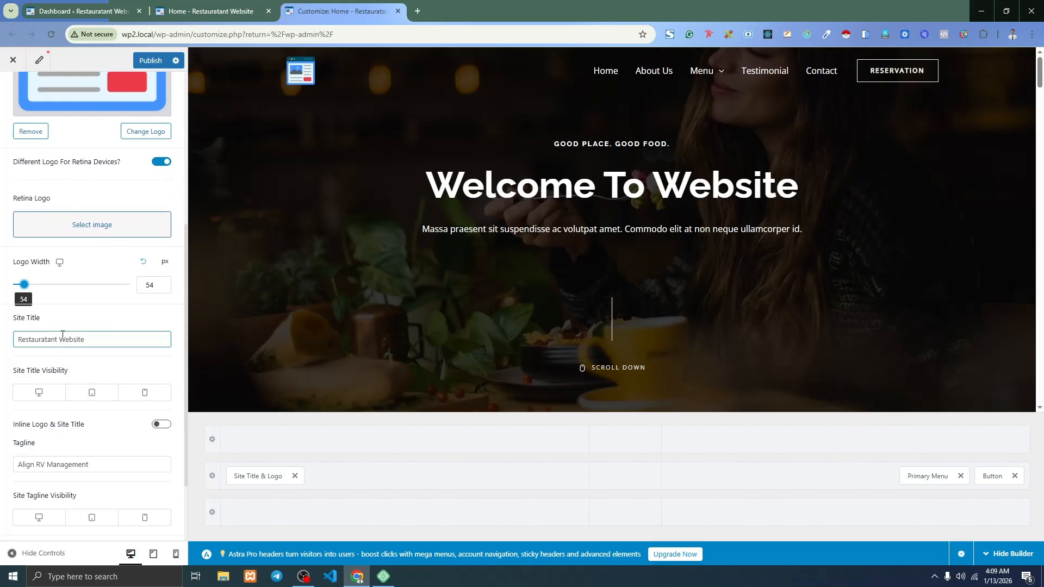
pyautogui.click(79, 318)
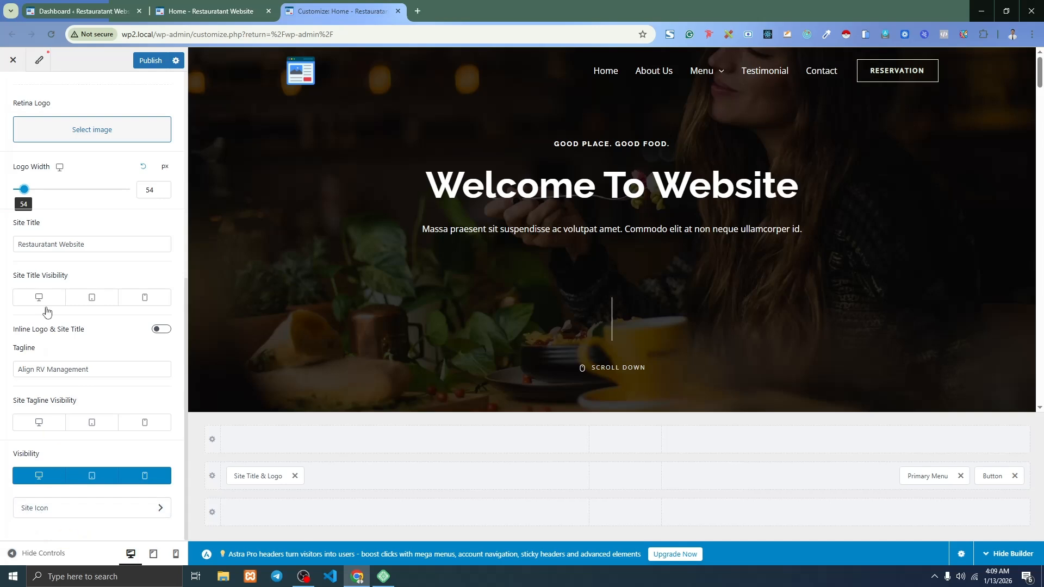
pyautogui.click(210, 11)
pyautogui.click(87, 11)
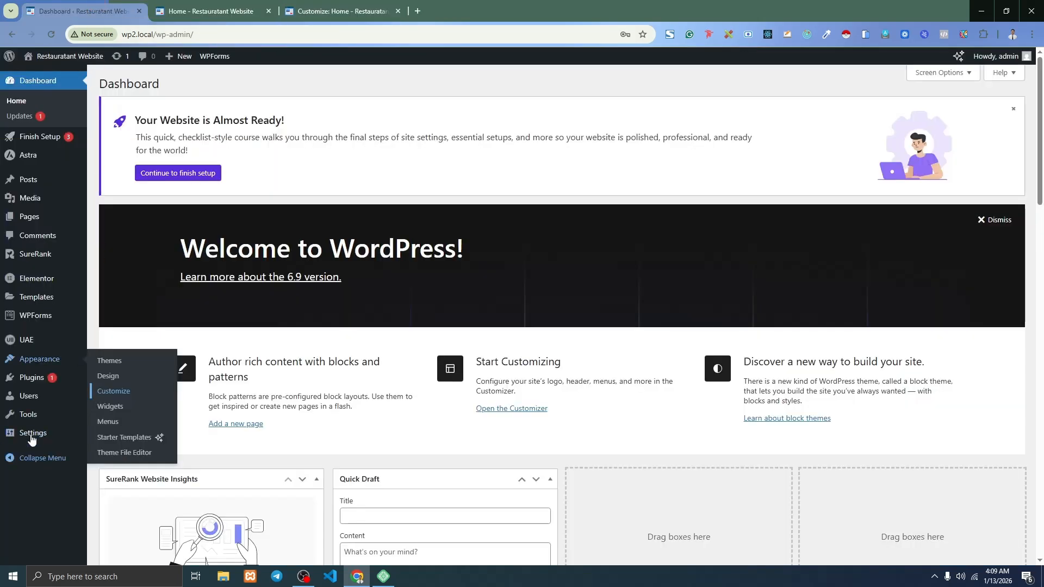
pyautogui.moveTo(31, 436)
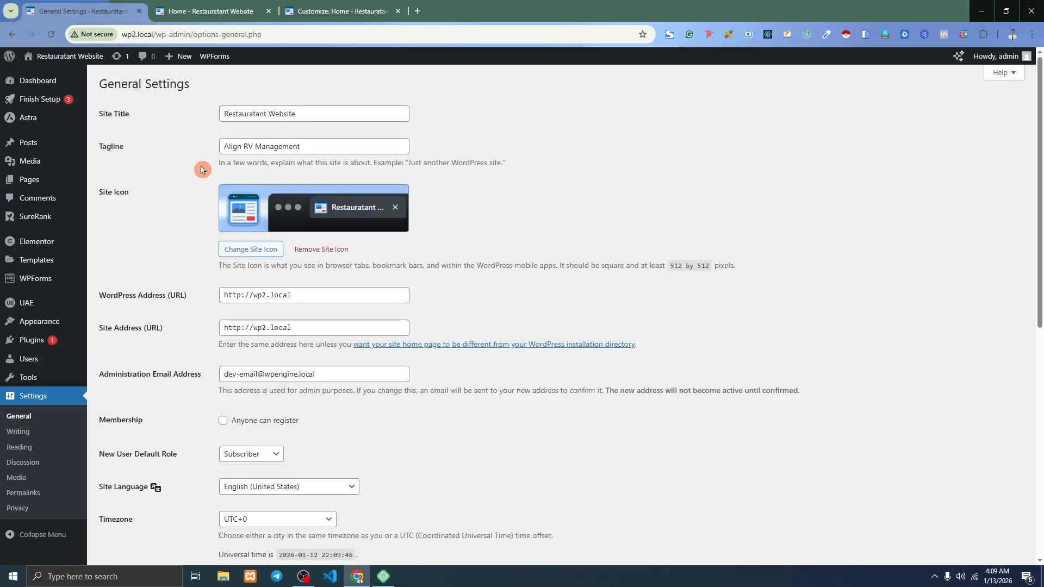
pyautogui.click(343, 10)
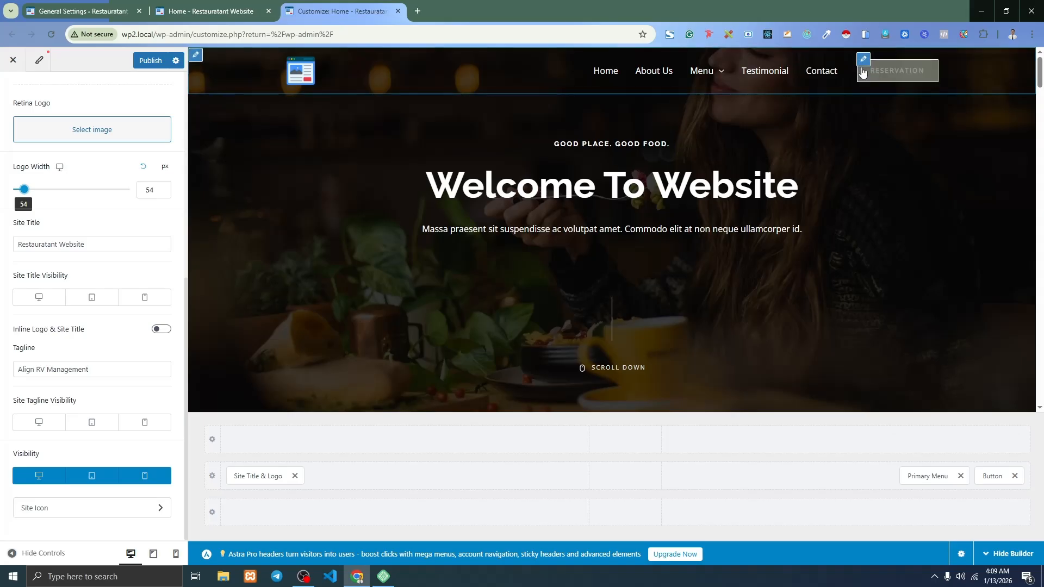
# Relabel the header button from Reservation to Order Now, then bring up the Primary Menu settings.
pyautogui.click(864, 62)
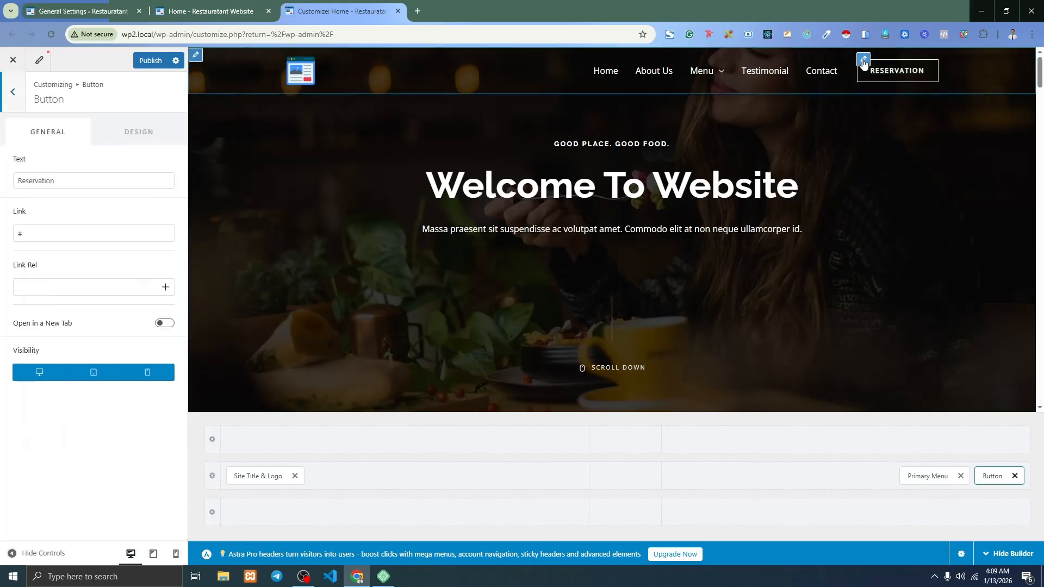
pyautogui.moveTo(70, 181); pyautogui.dragTo(6, 181)
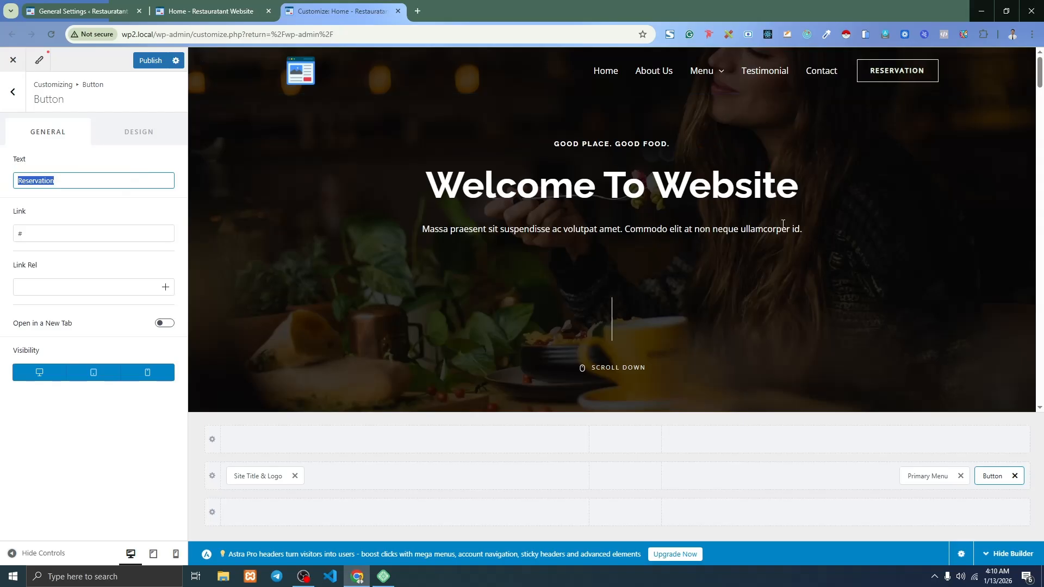
pyautogui.write('Order Now')
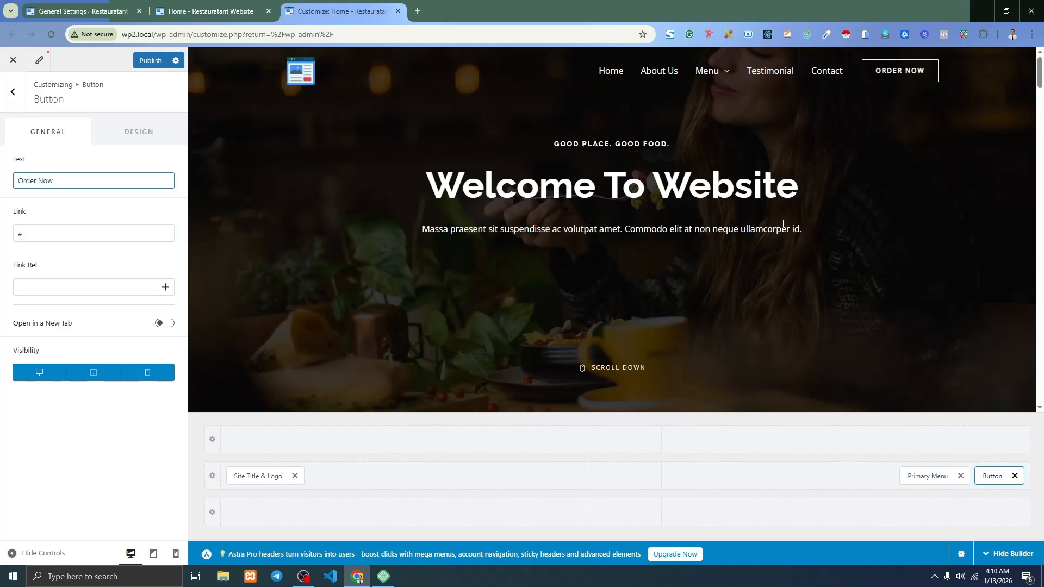
pyautogui.moveTo(89, 233); pyautogui.dragTo(2, 235)
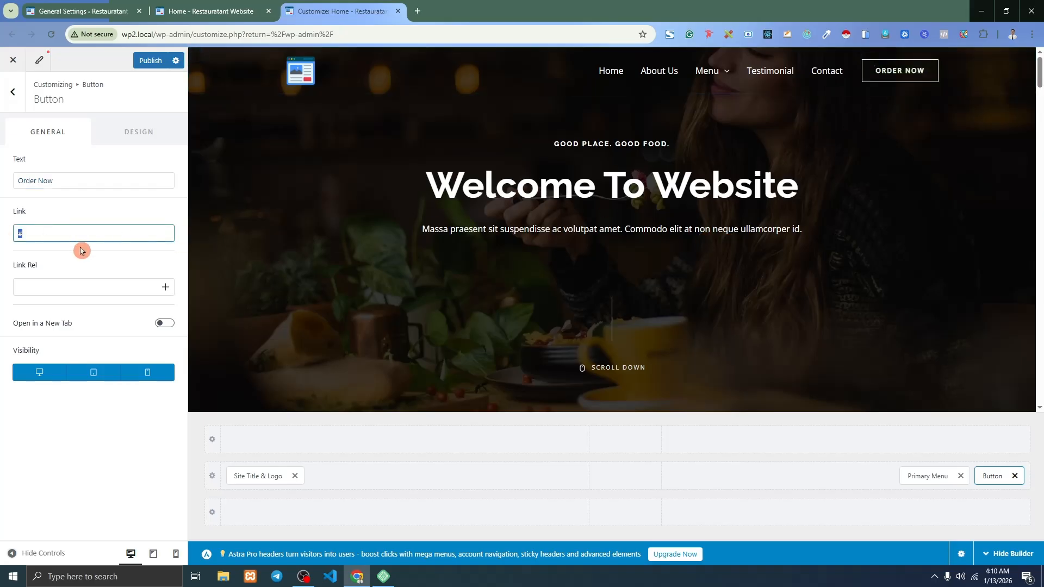
pyautogui.click(140, 134)
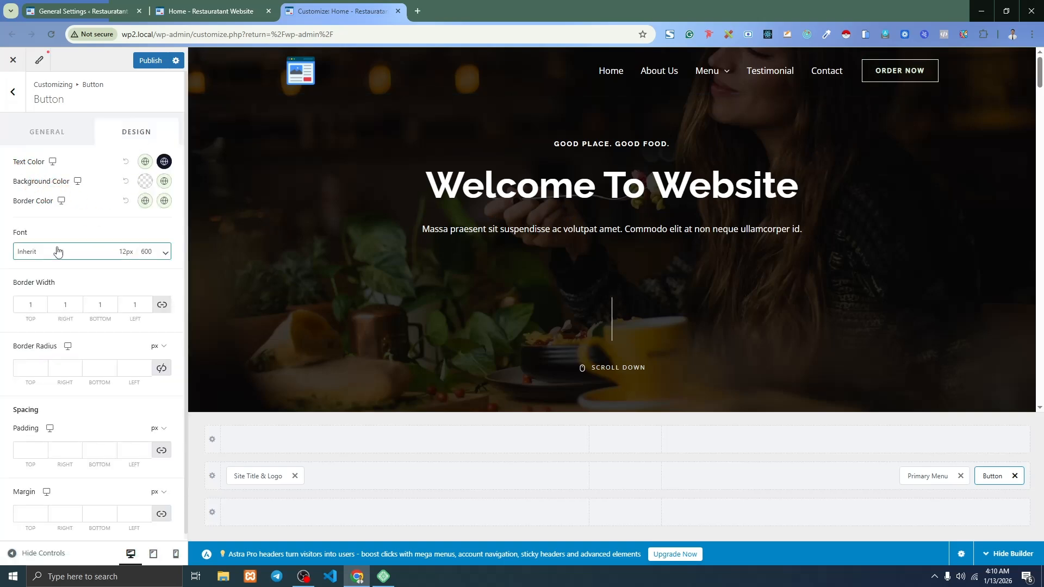
pyautogui.scroll(-2, 61, 249)
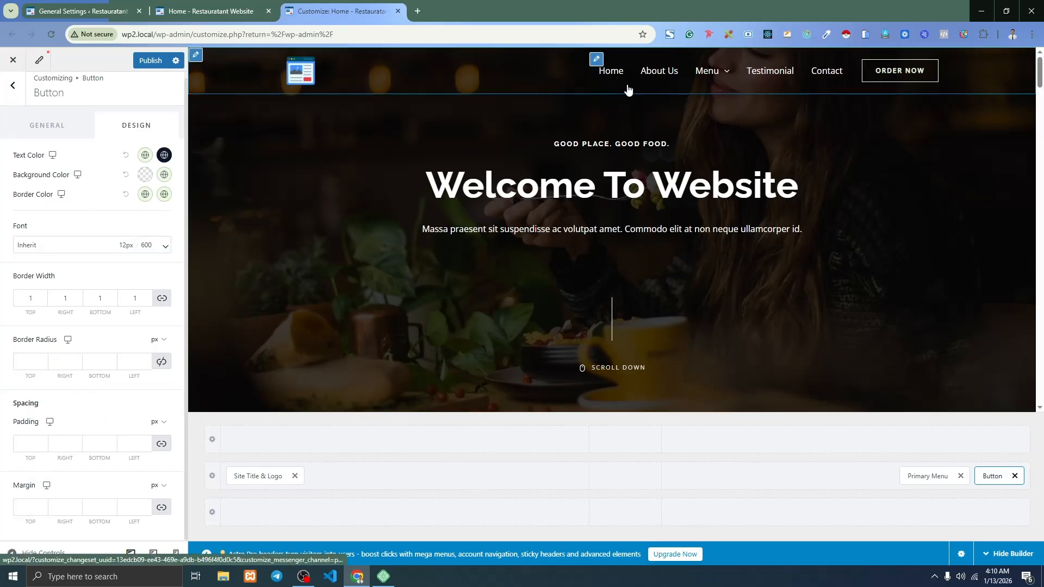
pyautogui.click(597, 59)
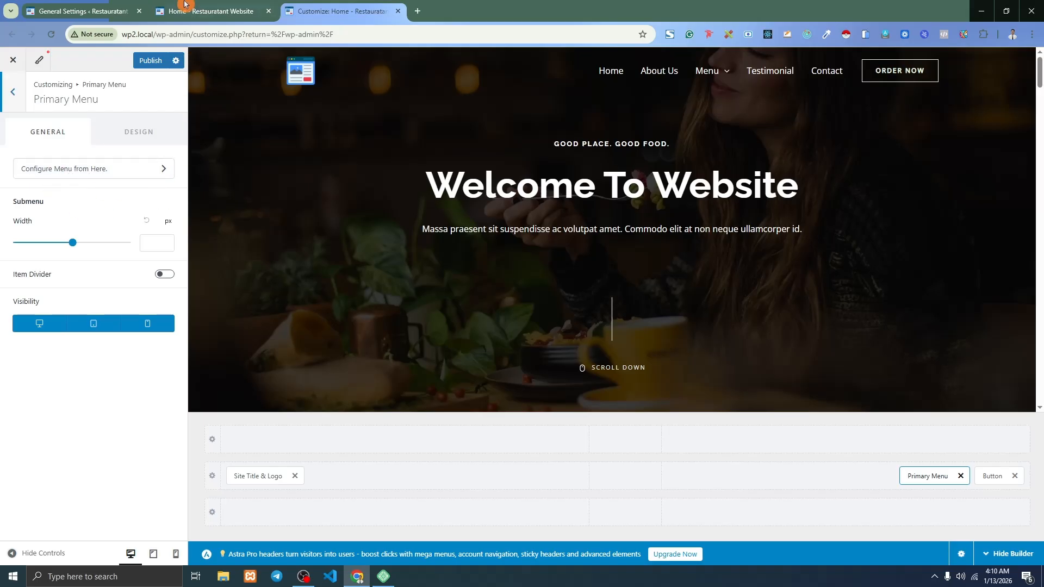
# Compare the Main menu editor with the Menu dropdown on the live front page.
pyautogui.click(105, 6)
pyautogui.moveTo(49, 322)
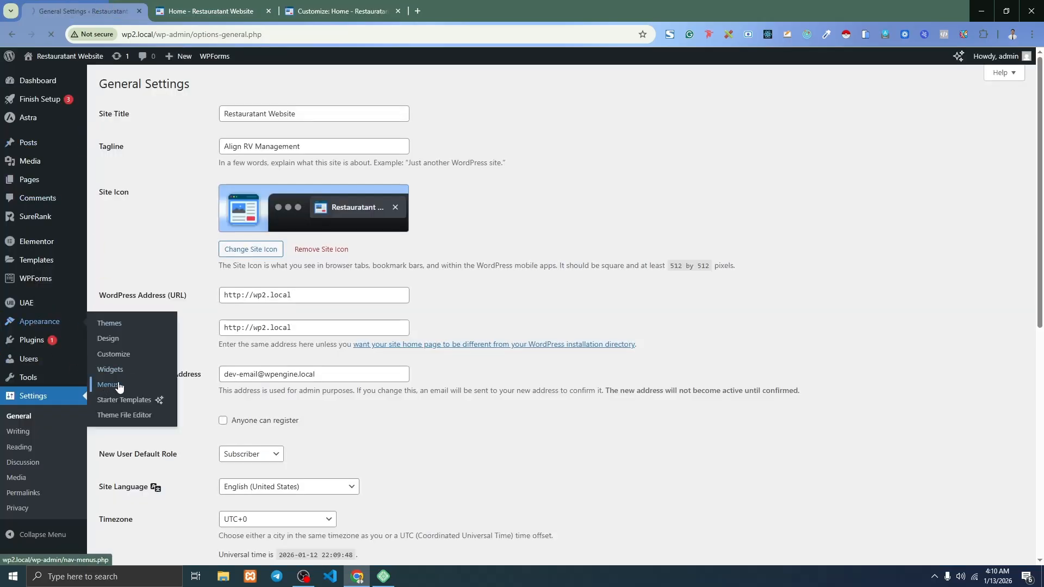
pyautogui.click(215, 7)
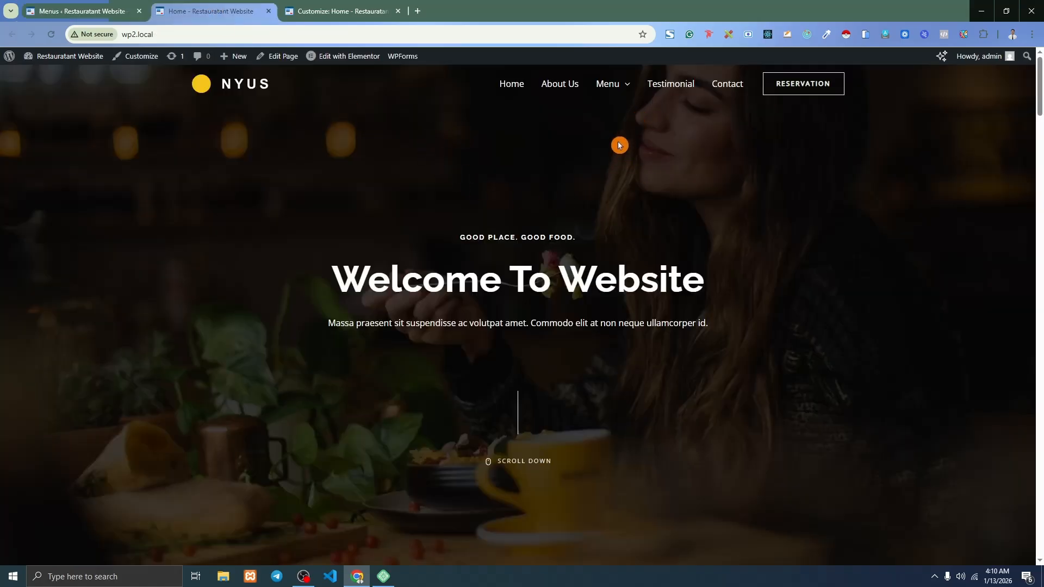
pyautogui.moveTo(619, 80)
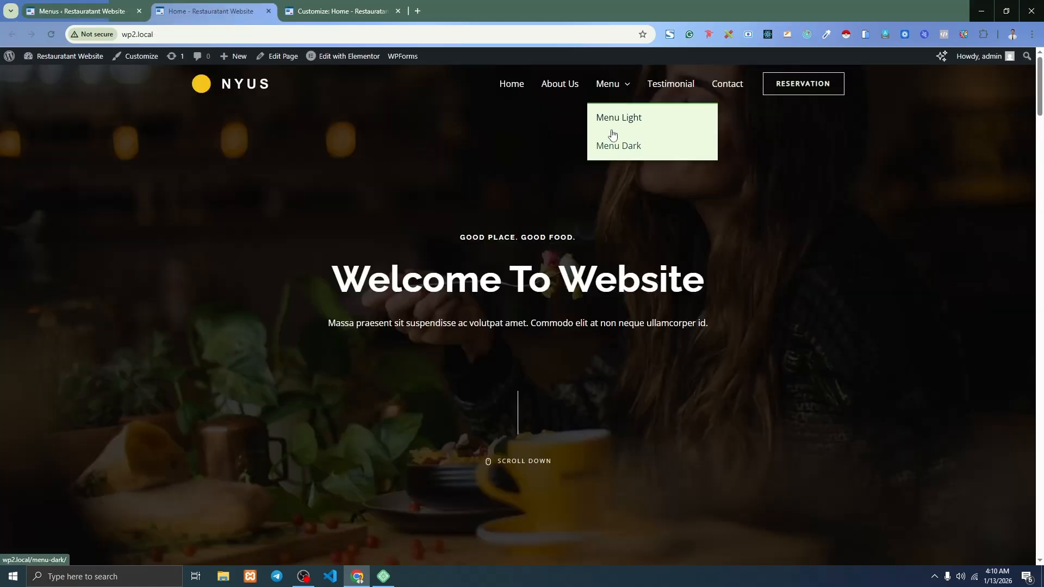
pyautogui.click(108, 11)
pyautogui.scroll(-3, 336, 184)
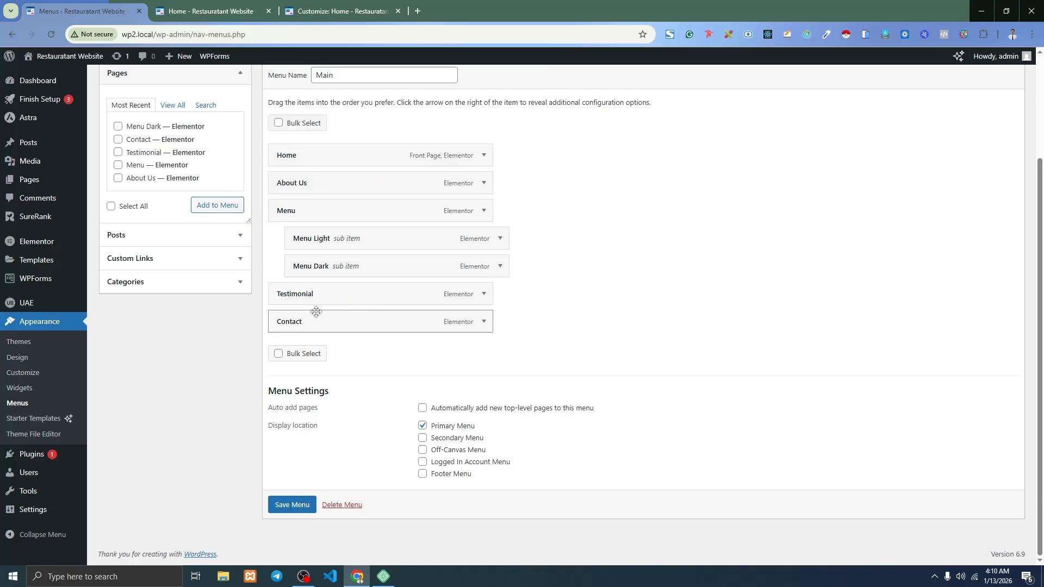
pyautogui.scroll(1, 345, 266)
pyautogui.scroll(-1, 369, 288)
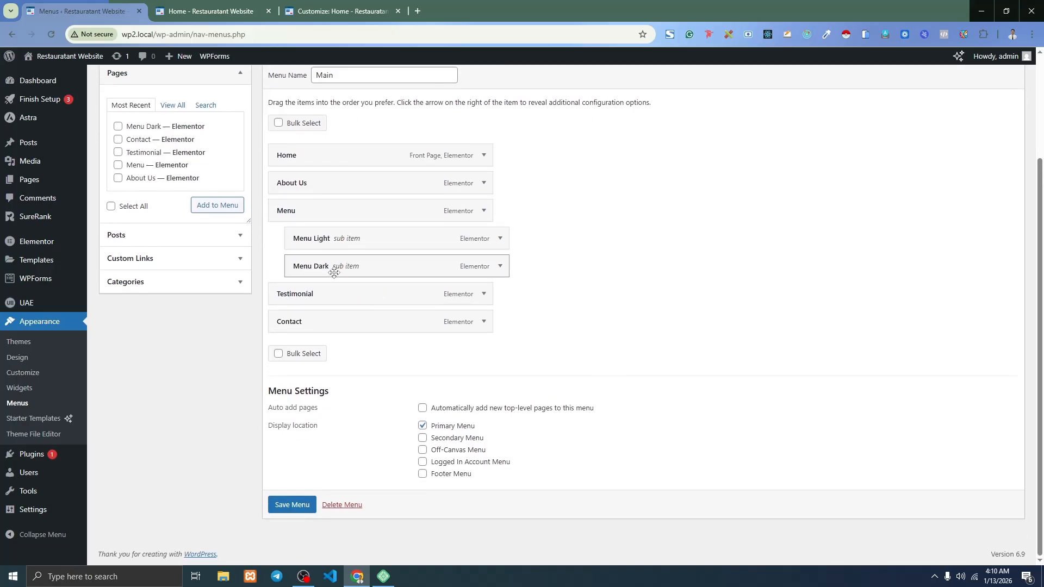
# Remove the Menu Dark sub-item from the Main menu and confirm it's gone on the reloaded front page.
pyautogui.click(500, 266)
pyautogui.click(302, 437)
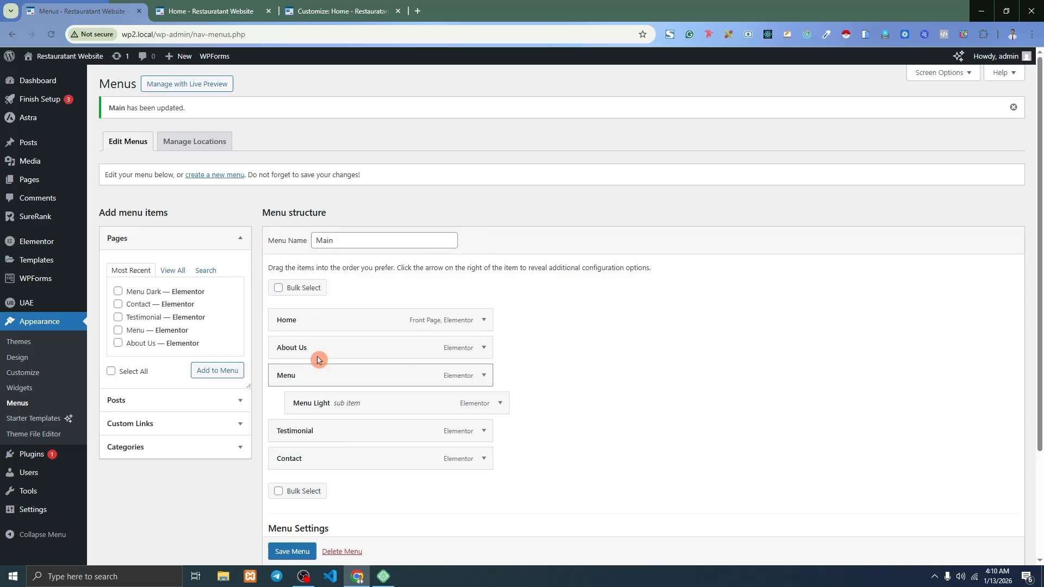
pyautogui.click(232, 4)
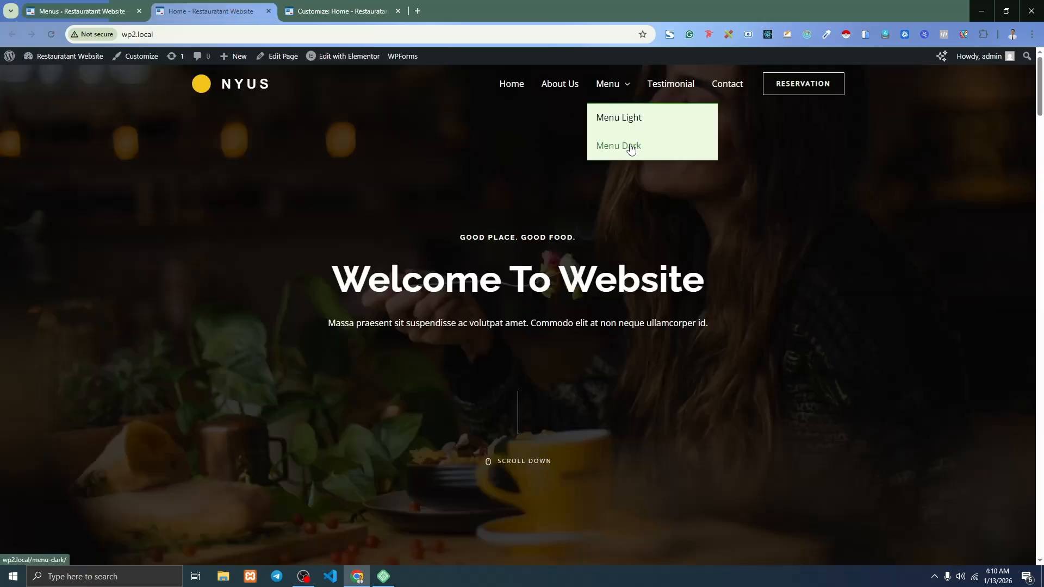
pyautogui.click(51, 34)
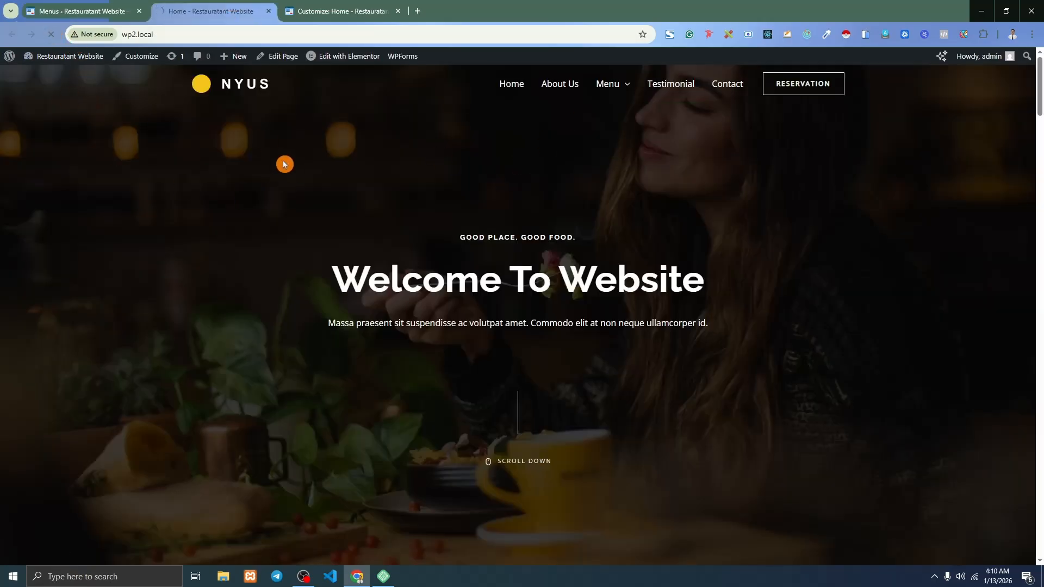
pyautogui.moveTo(620, 84)
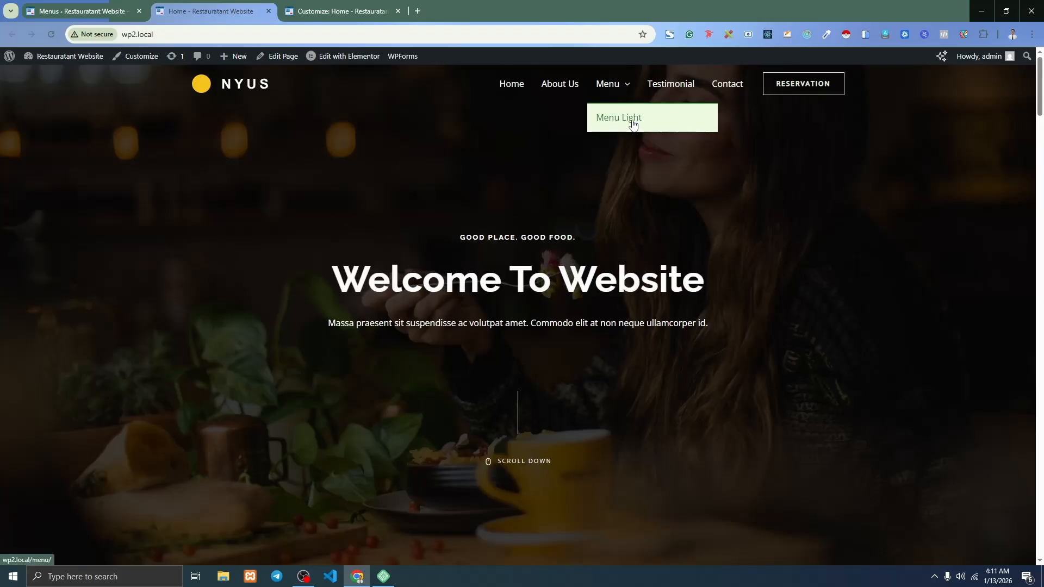
pyautogui.click(82, 11)
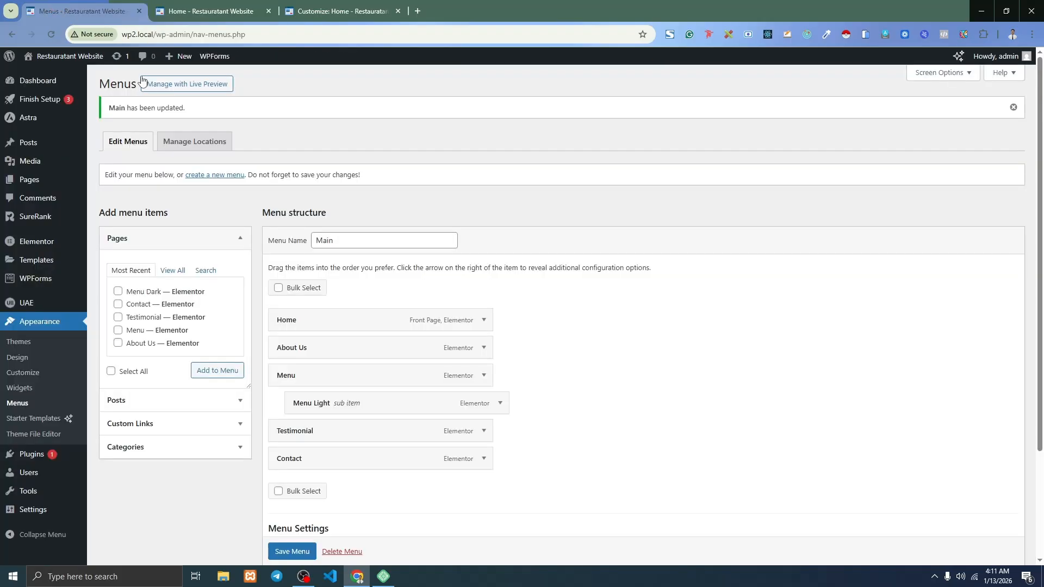
pyautogui.scroll(-3, 331, 259)
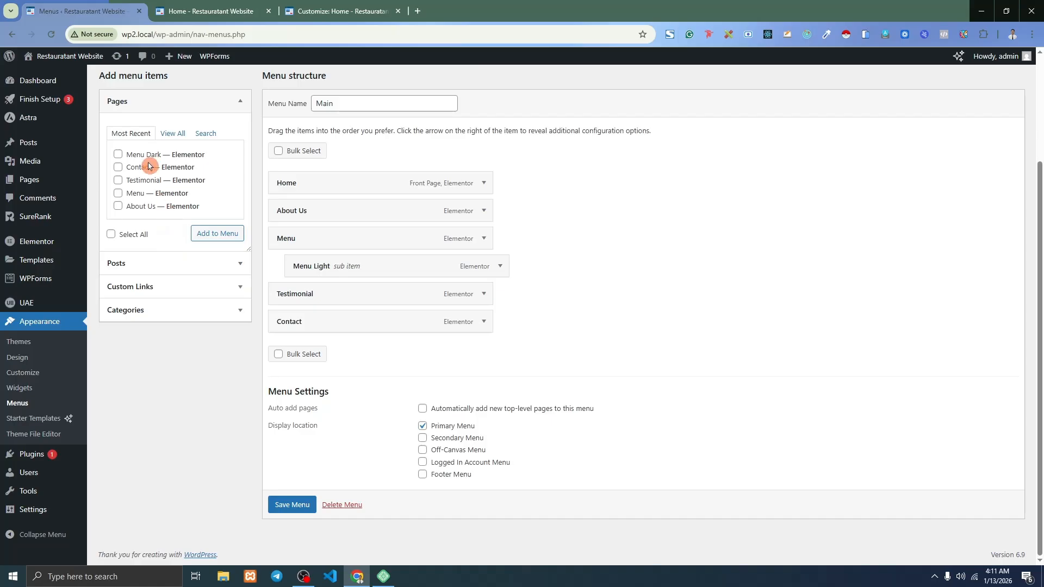
# Create a new page titled 'Blog' in a separate tab and publish it.
pyautogui.moveTo(56, 182)
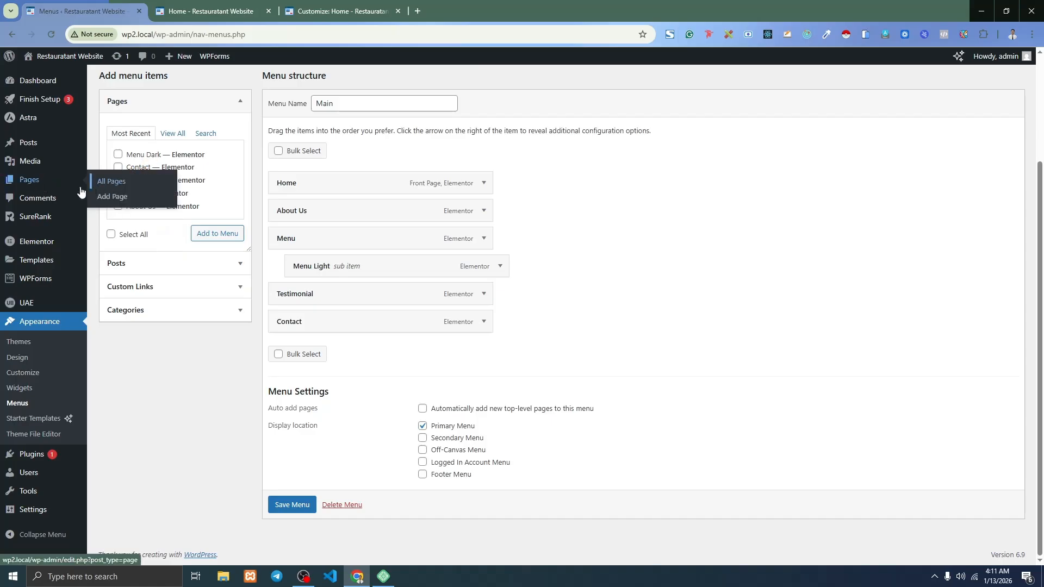
pyautogui.middleClick(112, 196)
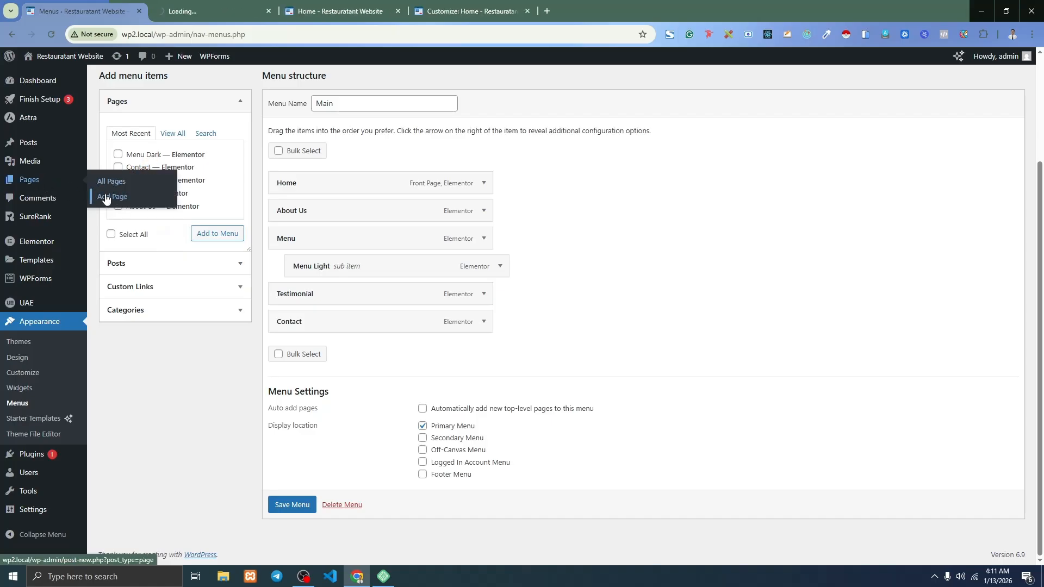
pyautogui.click(226, 5)
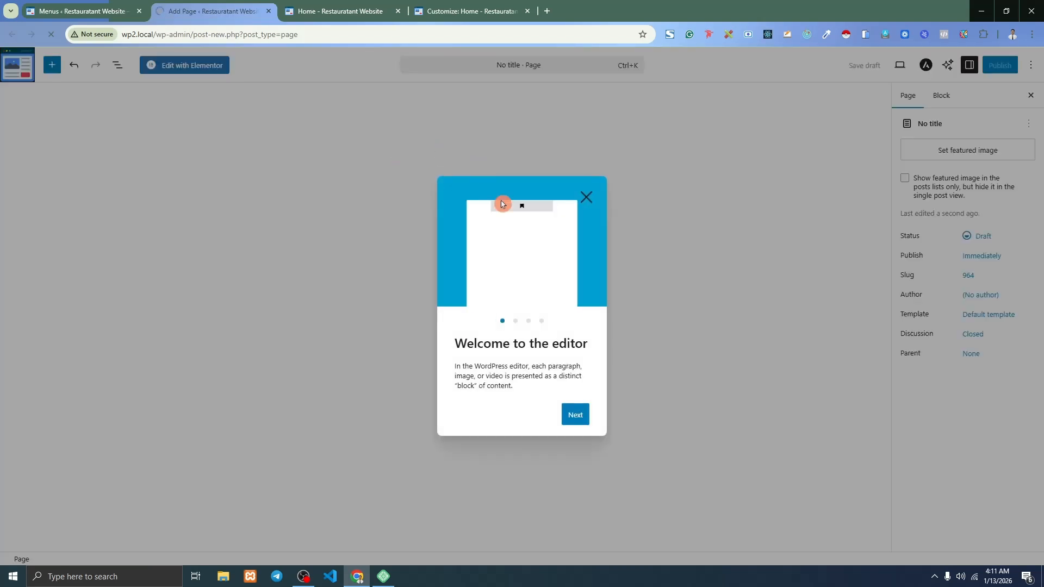
pyautogui.click(250, 162)
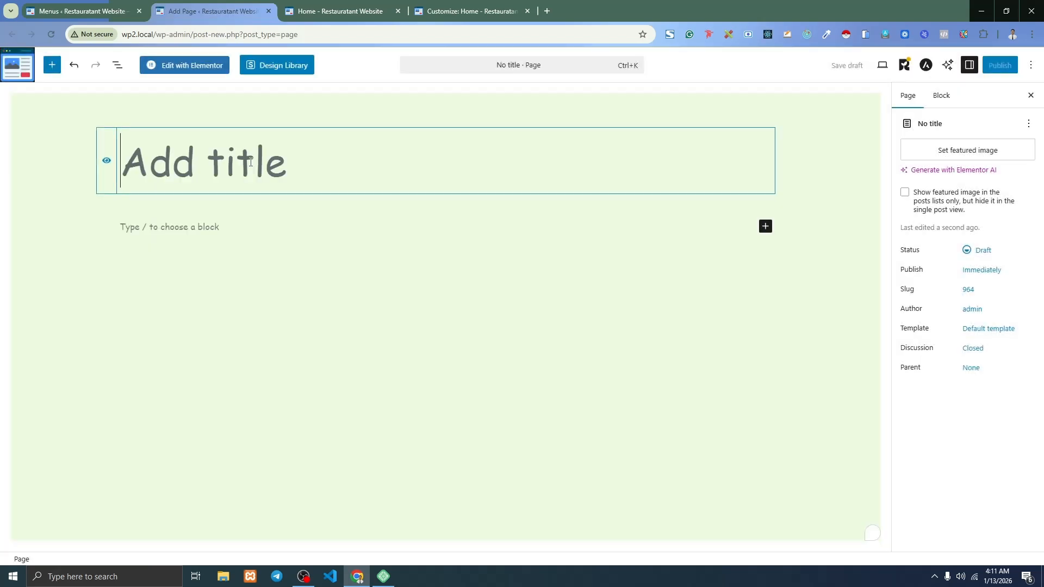
pyautogui.write('Blog')
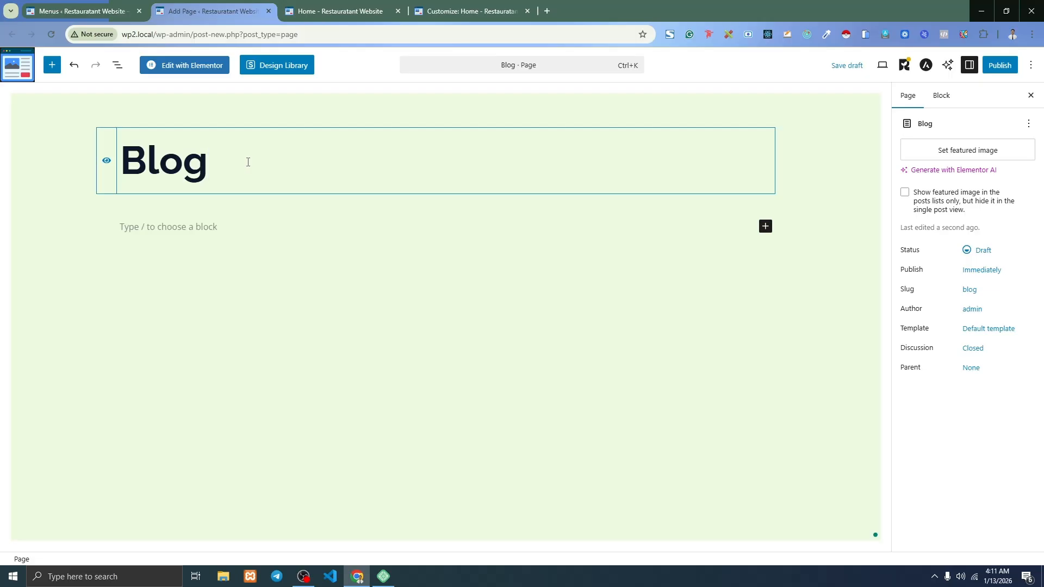
pyautogui.click(998, 65)
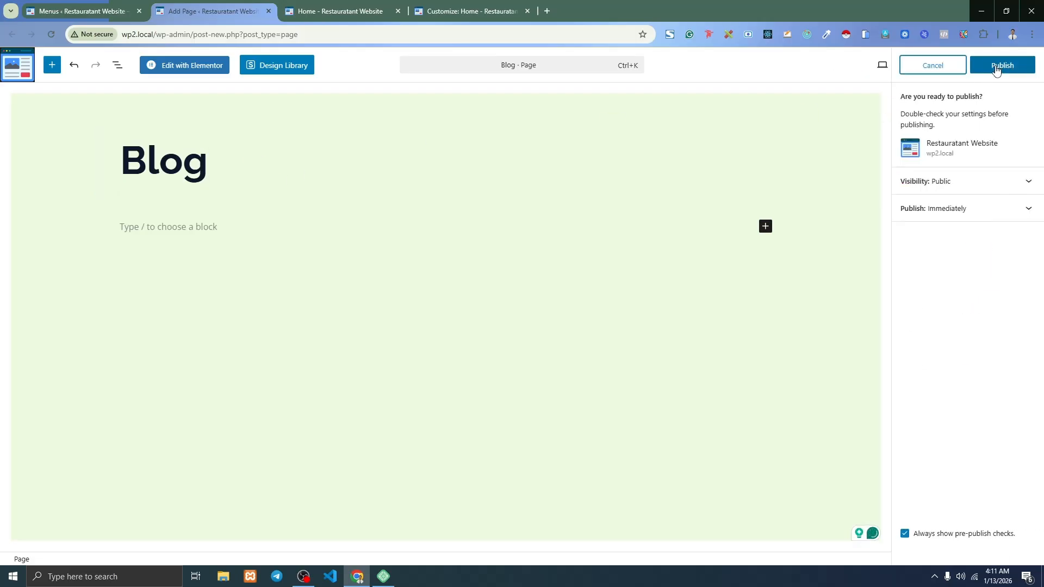
pyautogui.click(996, 67)
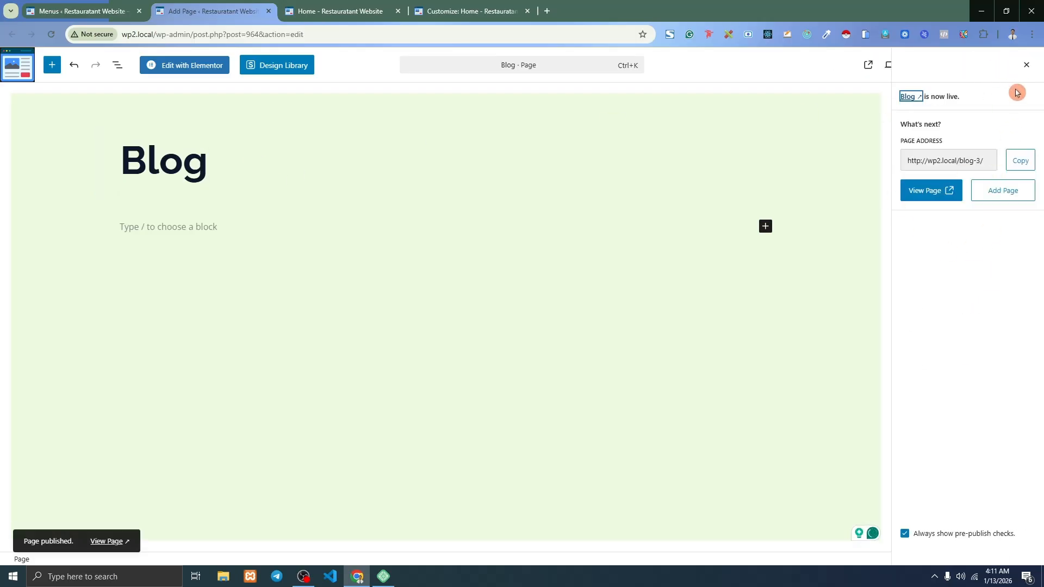
pyautogui.click(1027, 65)
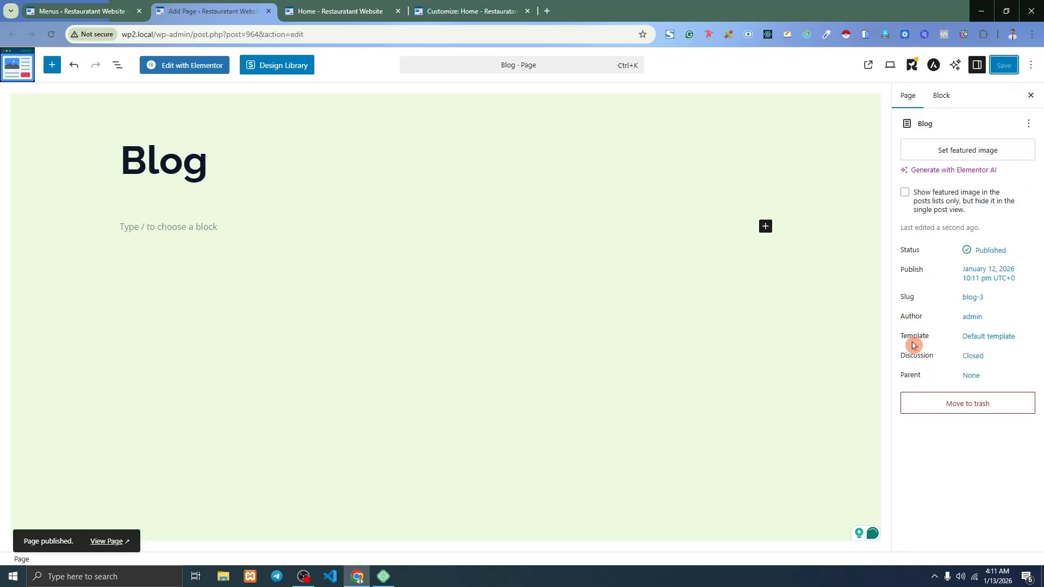
# Switch the Blog page's template to Elementor Full Width and save the change.
pyautogui.click(981, 338)
pyautogui.click(805, 403)
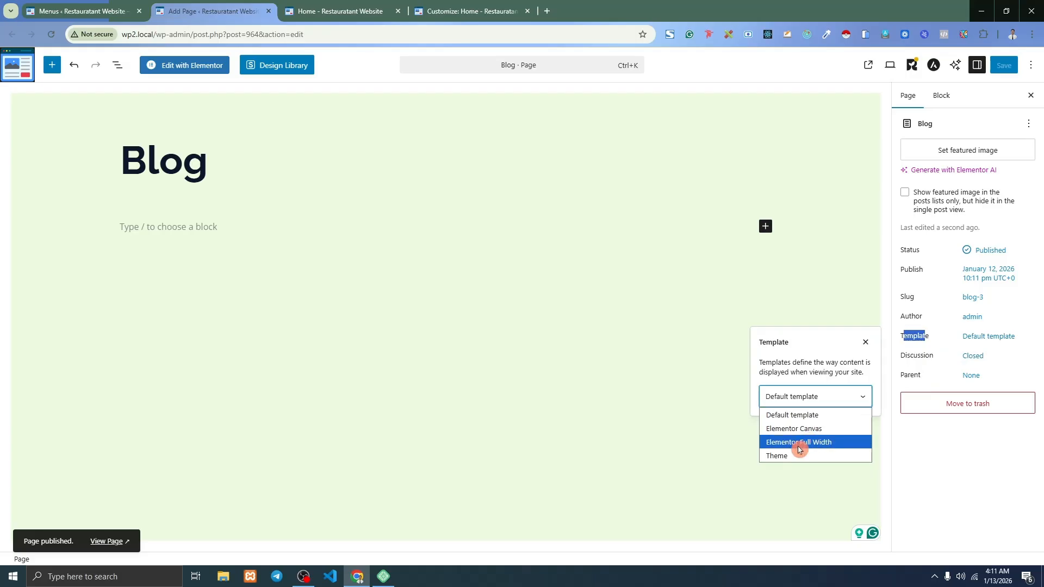
pyautogui.click(811, 442)
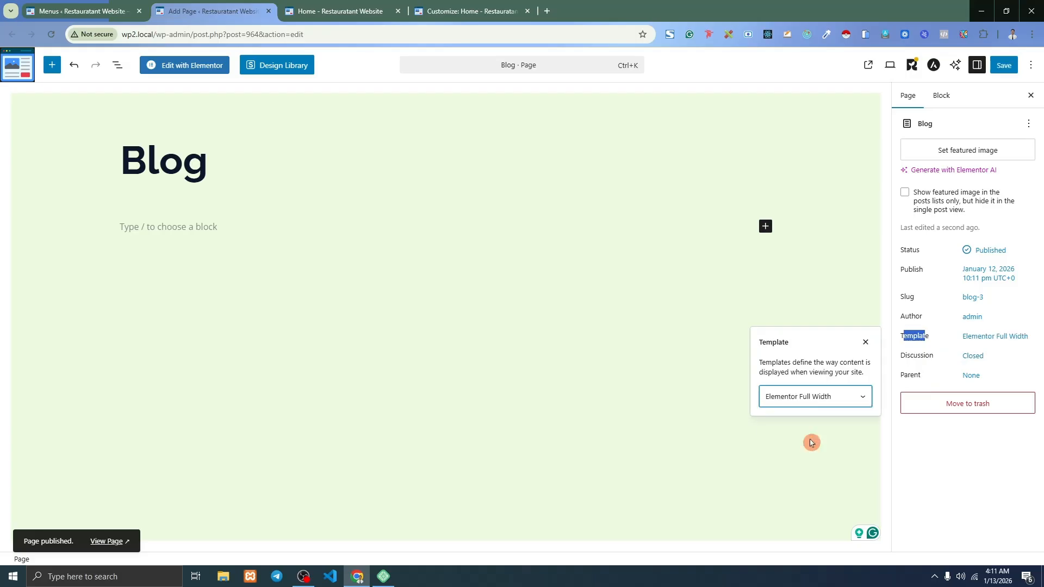
pyautogui.click(1002, 70)
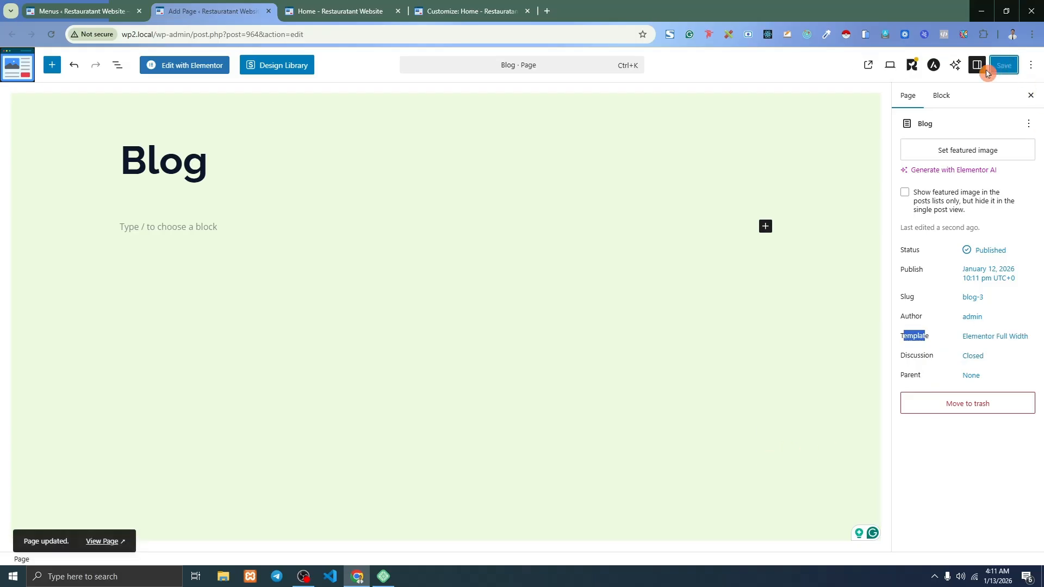
pyautogui.click(342, 11)
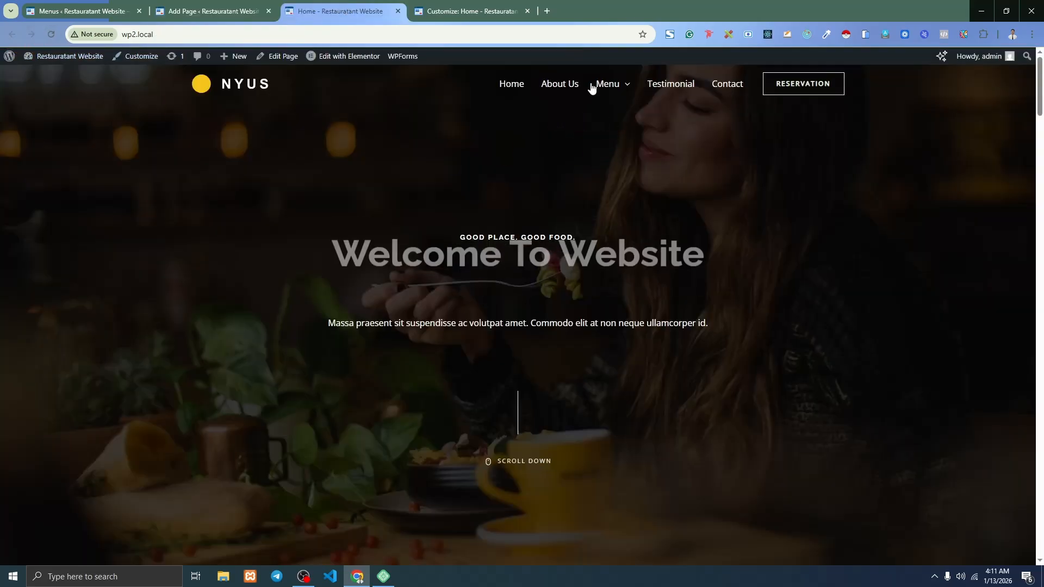
# Add the Blog page to the Main menu between Testimonial and Contact, save, and reload the homepage.
pyautogui.click(101, 9)
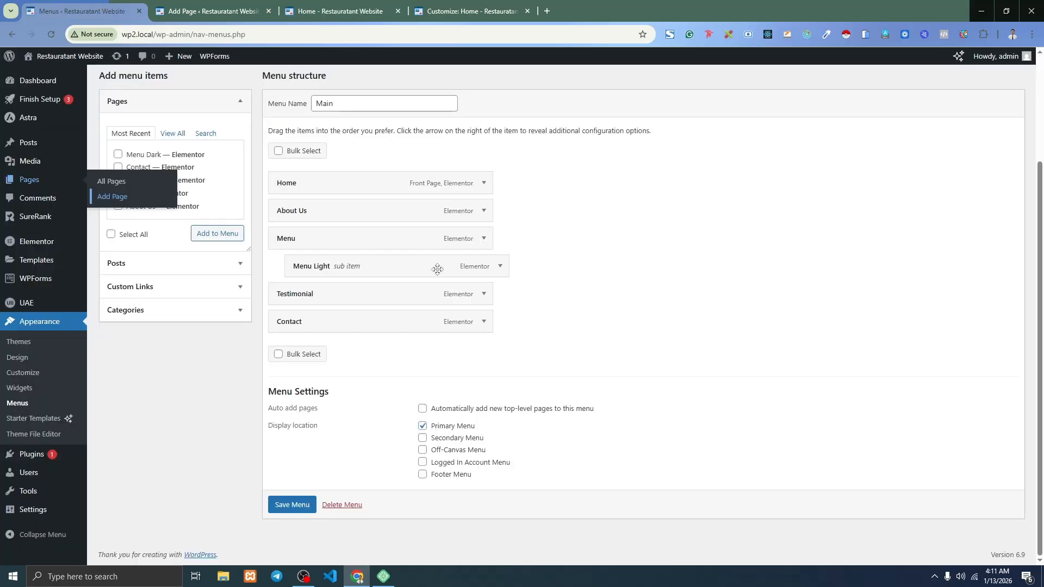
pyautogui.click(51, 34)
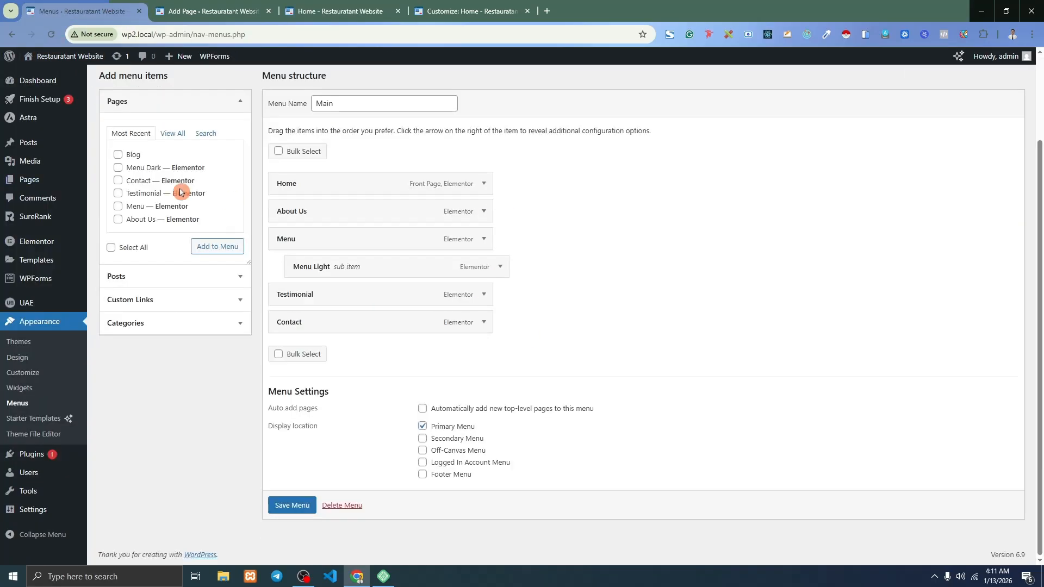
pyautogui.click(173, 133)
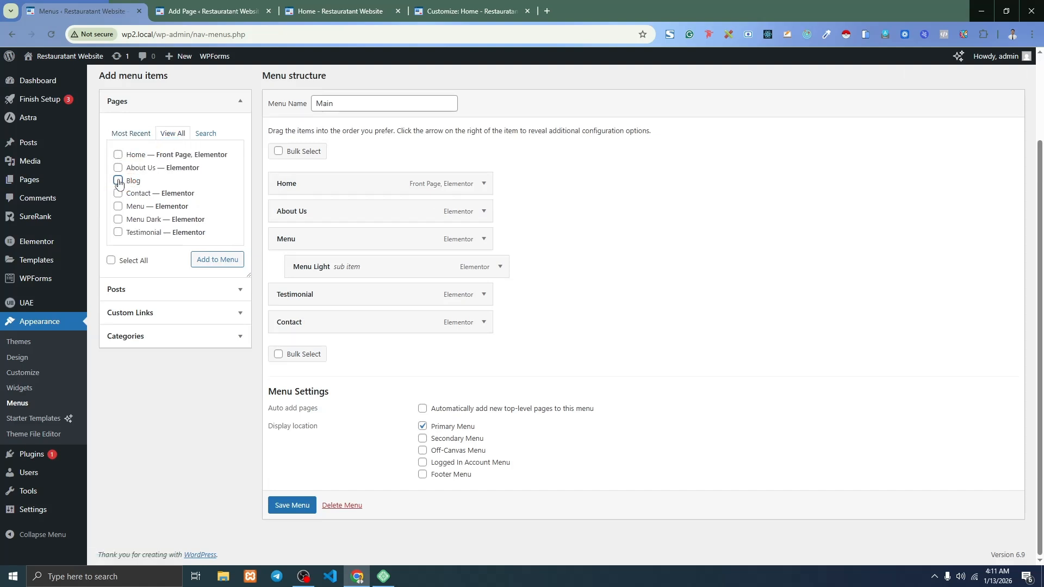
pyautogui.click(207, 262)
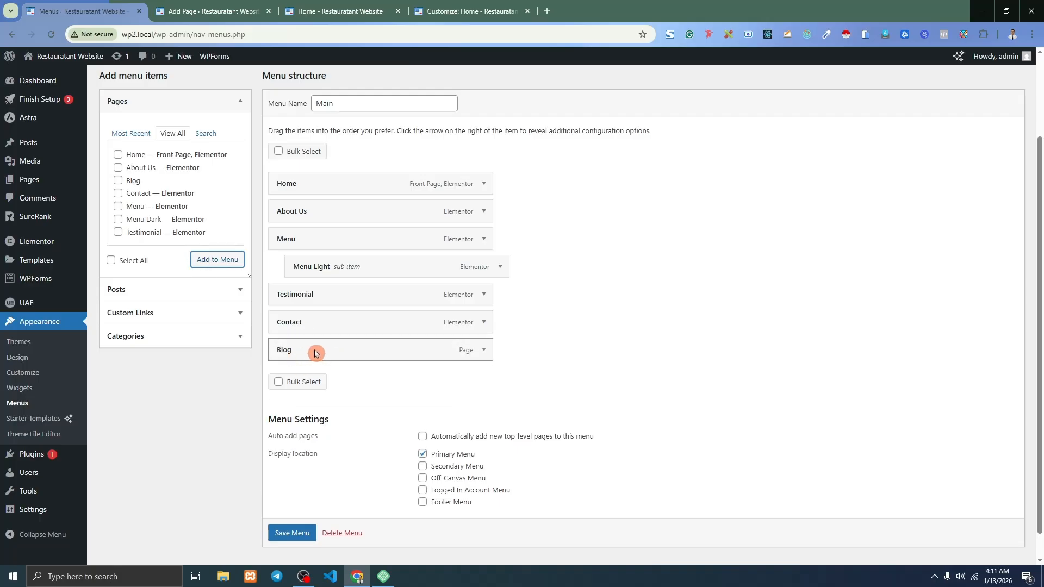
pyautogui.moveTo(315, 353); pyautogui.dragTo(315, 325)
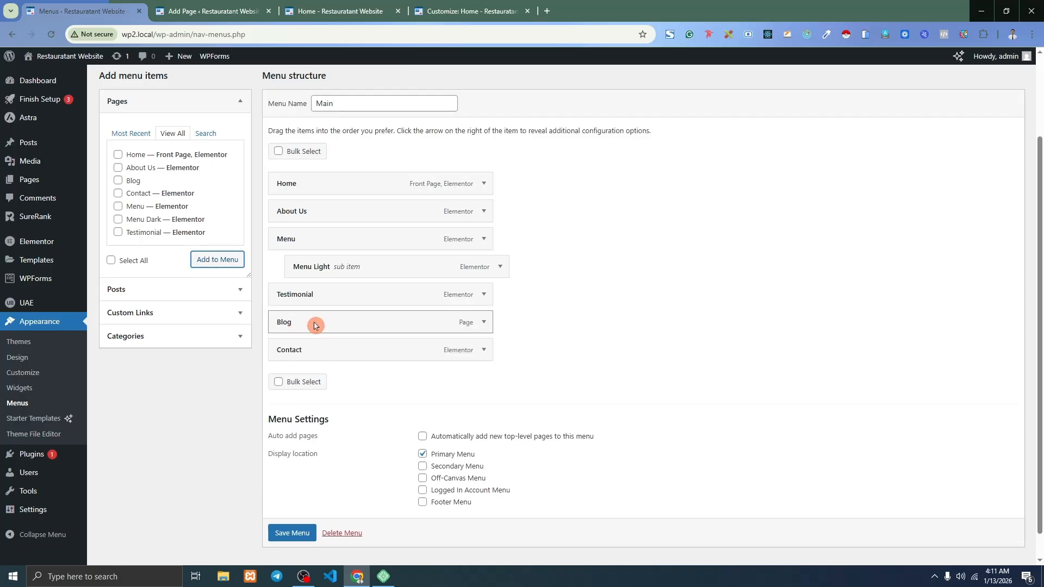
pyautogui.scroll(-1, 292, 528)
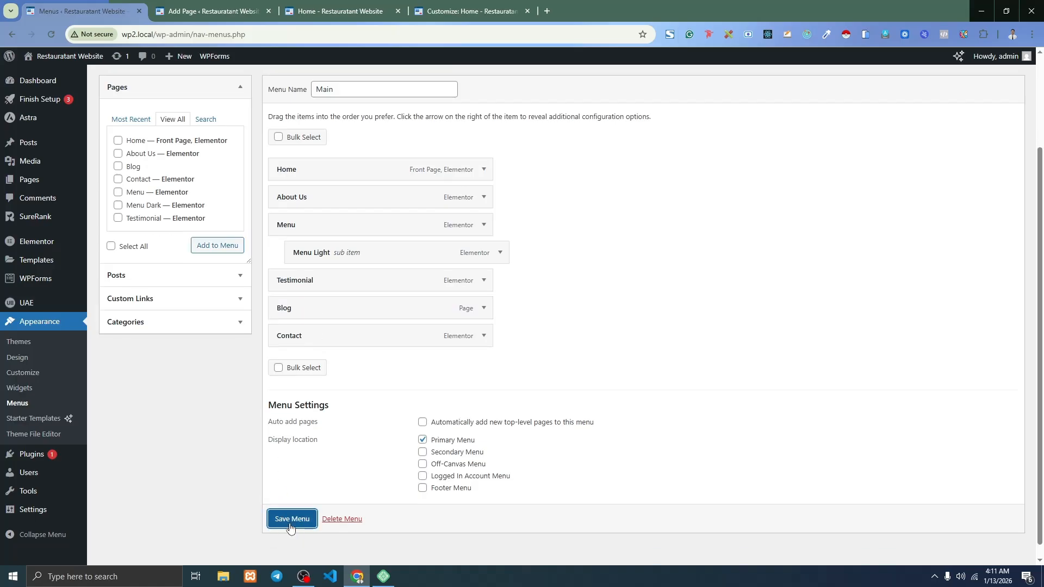
pyautogui.click(290, 526)
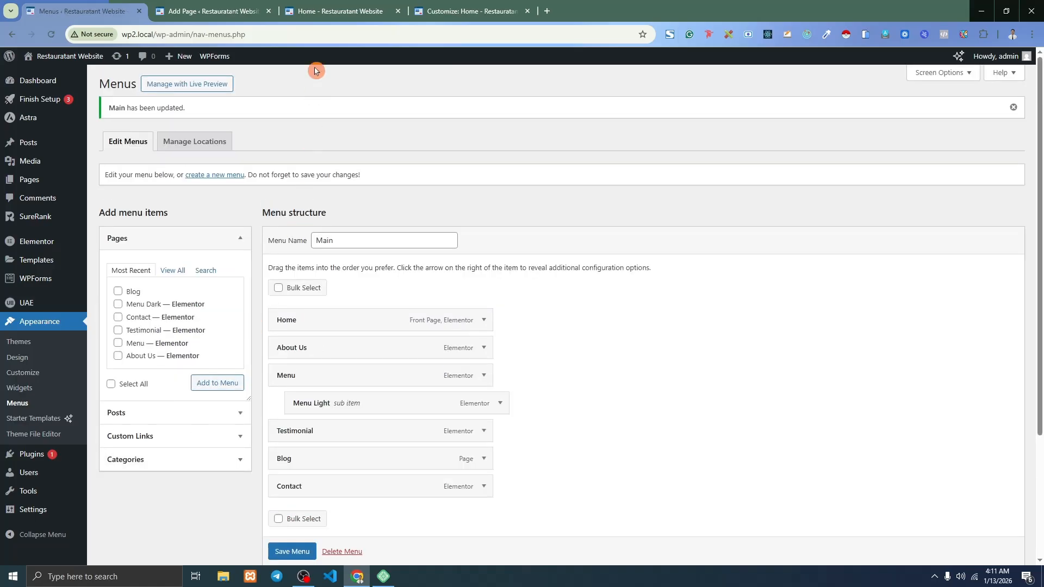
pyautogui.click(310, 12)
pyautogui.click(50, 35)
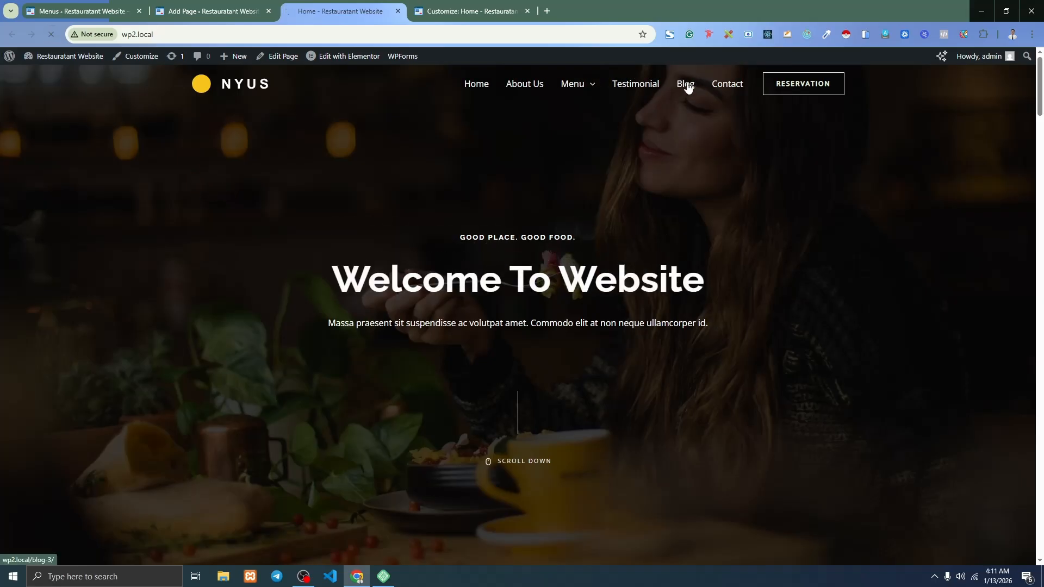
# Nest Blog as a sub-item under Contact, save the menu, and reload the homepage.
pyautogui.click(687, 85)
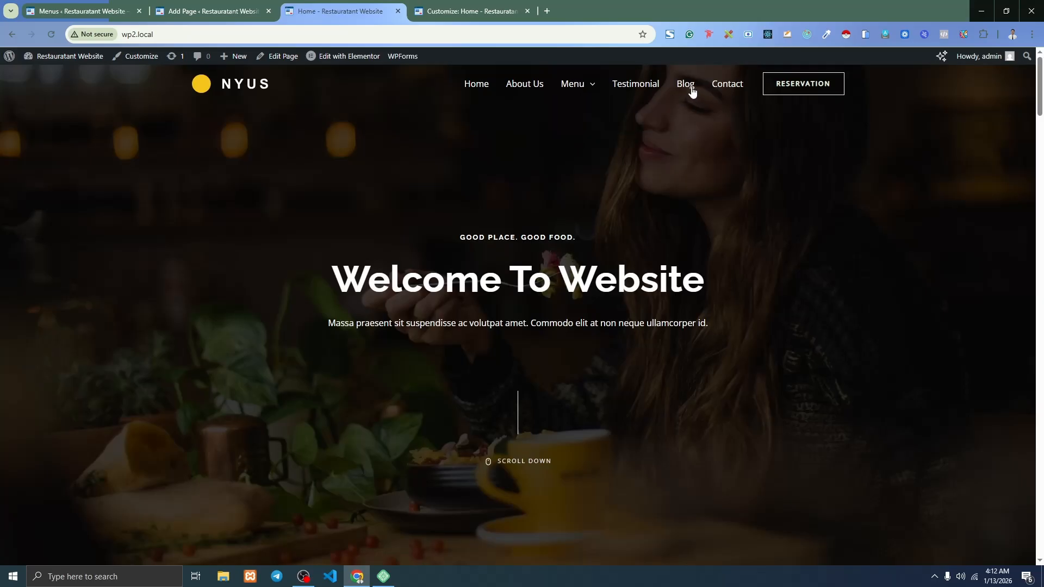
pyautogui.click(593, 105)
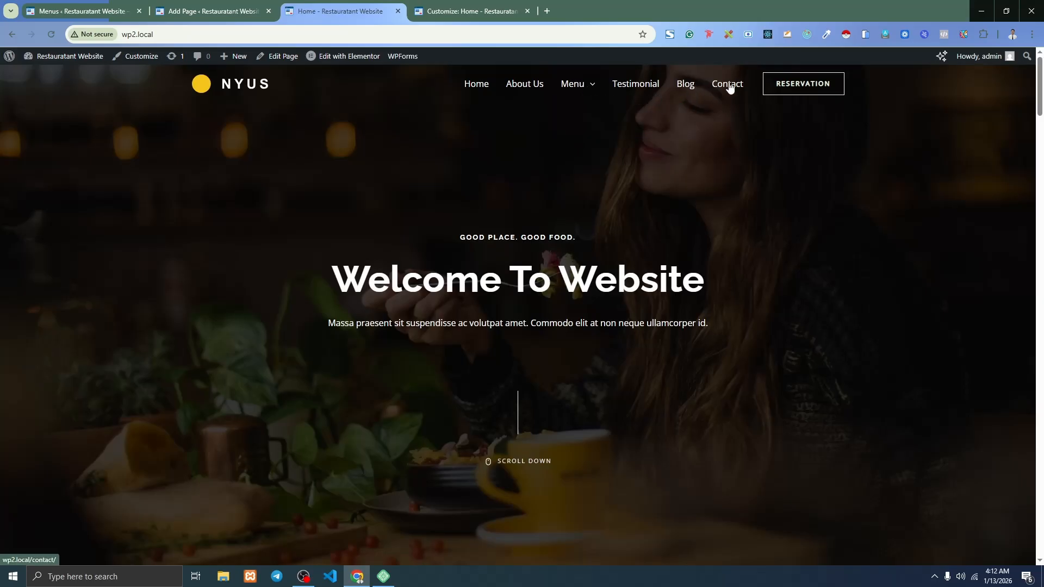
pyautogui.click(100, 11)
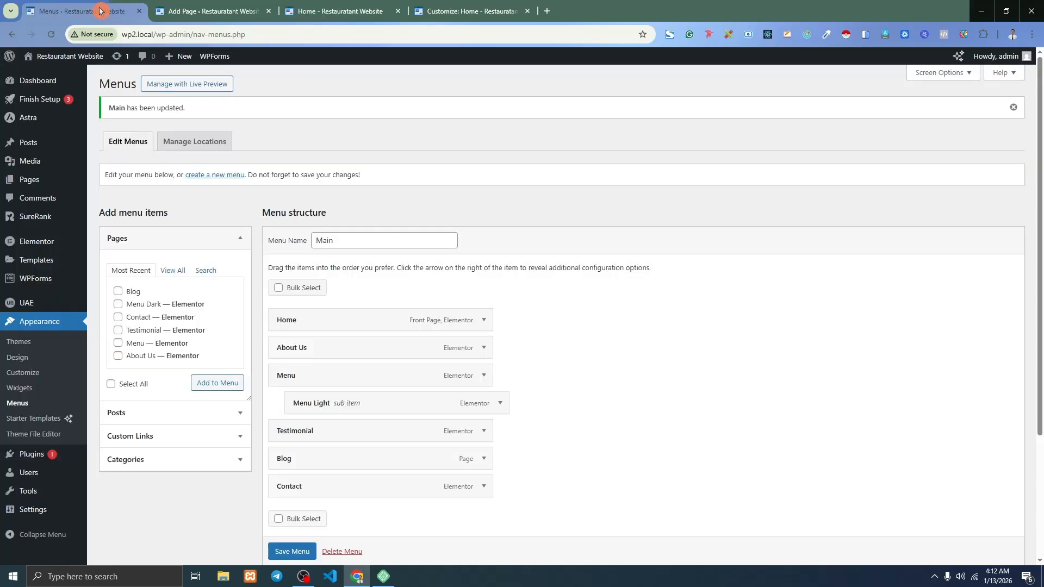
pyautogui.scroll(-2, 344, 501)
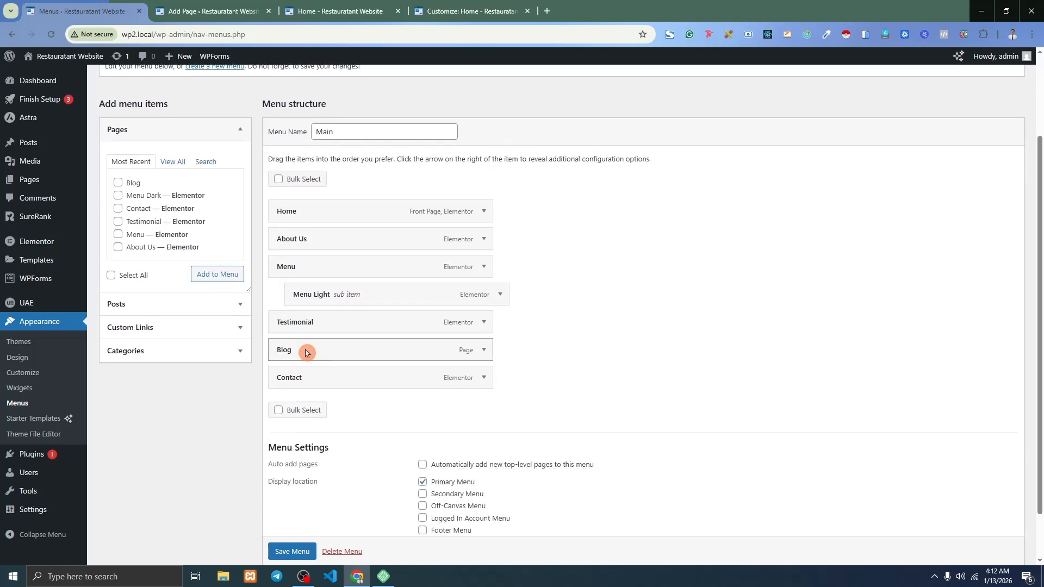
pyautogui.moveTo(303, 349); pyautogui.dragTo(335, 378)
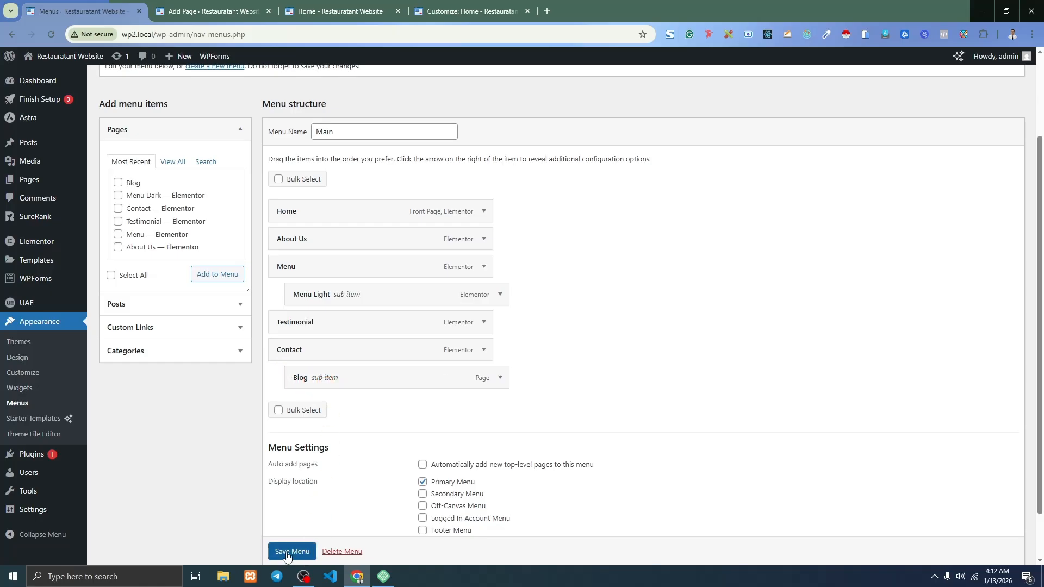
pyautogui.scroll(-1, 283, 549)
pyautogui.click(288, 536)
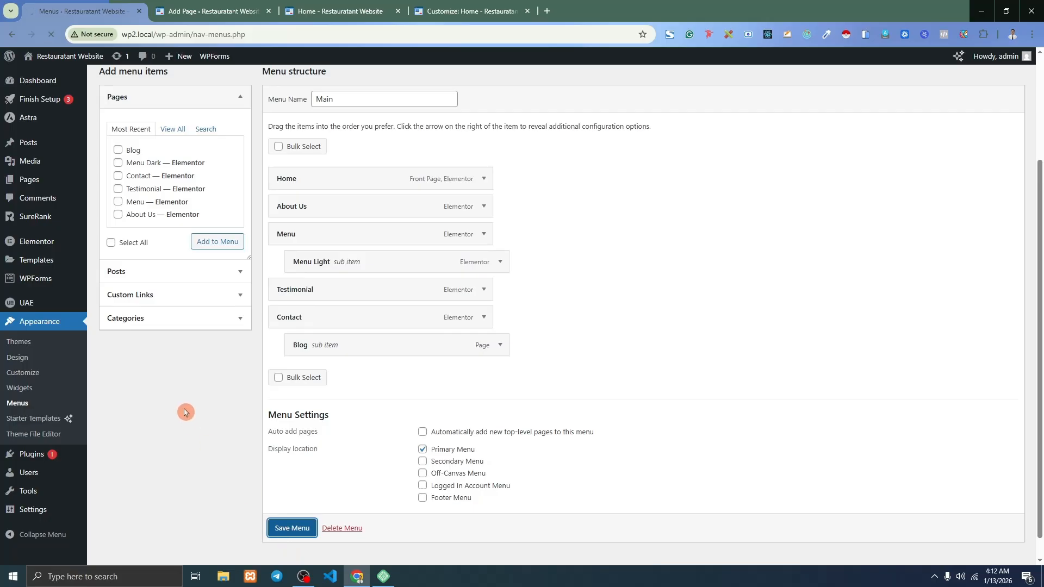
pyautogui.click(306, 7)
pyautogui.click(51, 35)
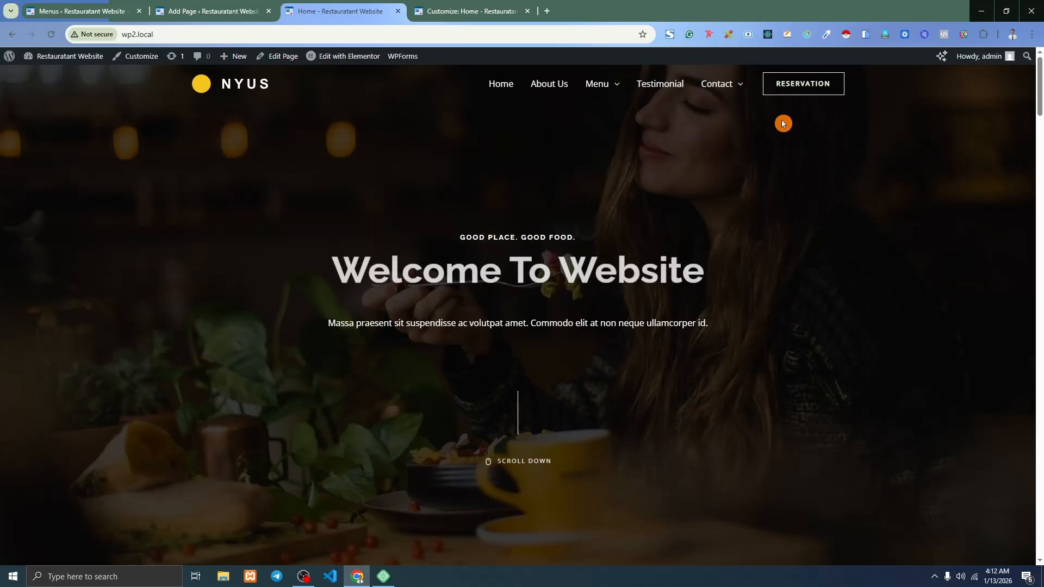
# Check the Blog entry under the Contact dropdown, then return the Customizer preview to the home page and Header panel.
pyautogui.moveTo(734, 94)
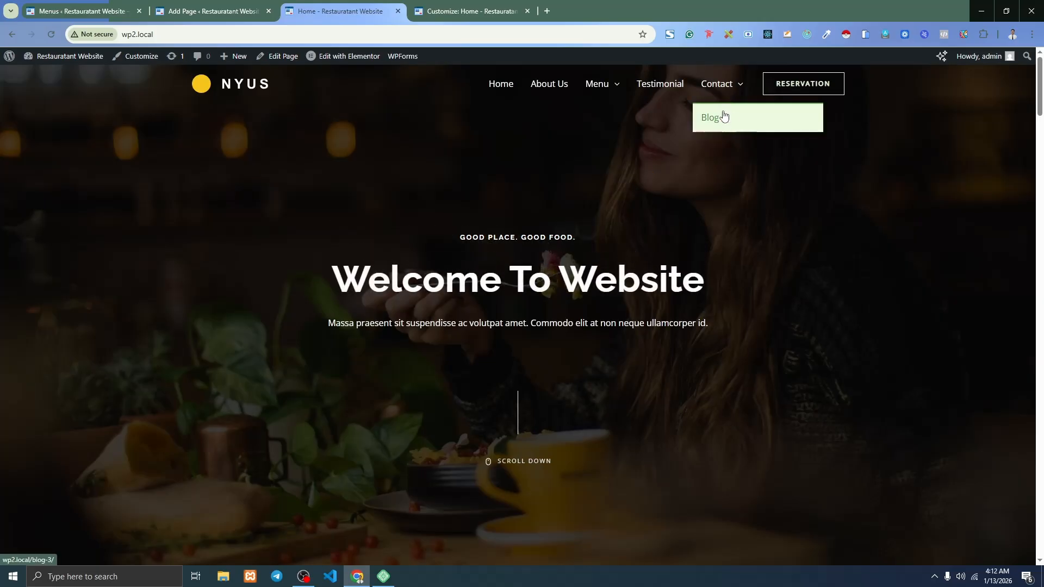
pyautogui.click(462, 11)
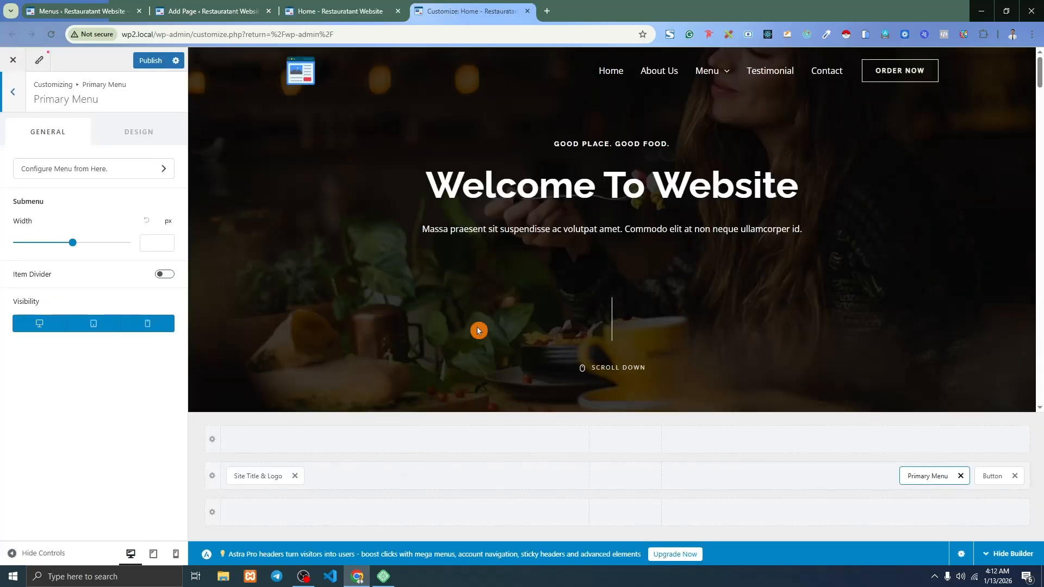
pyautogui.scroll(-15, 1001, 163)
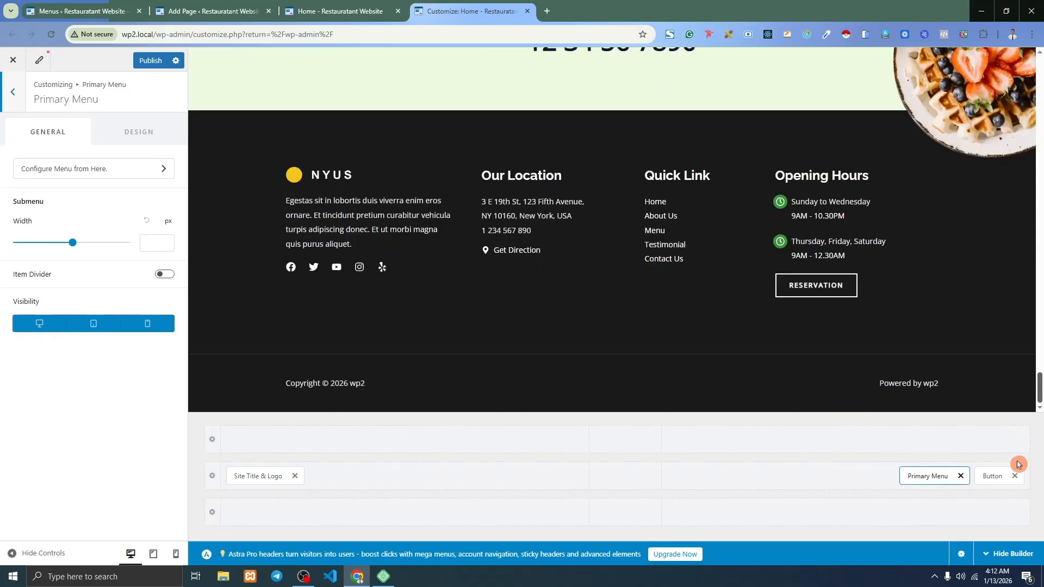
pyautogui.click(310, 174)
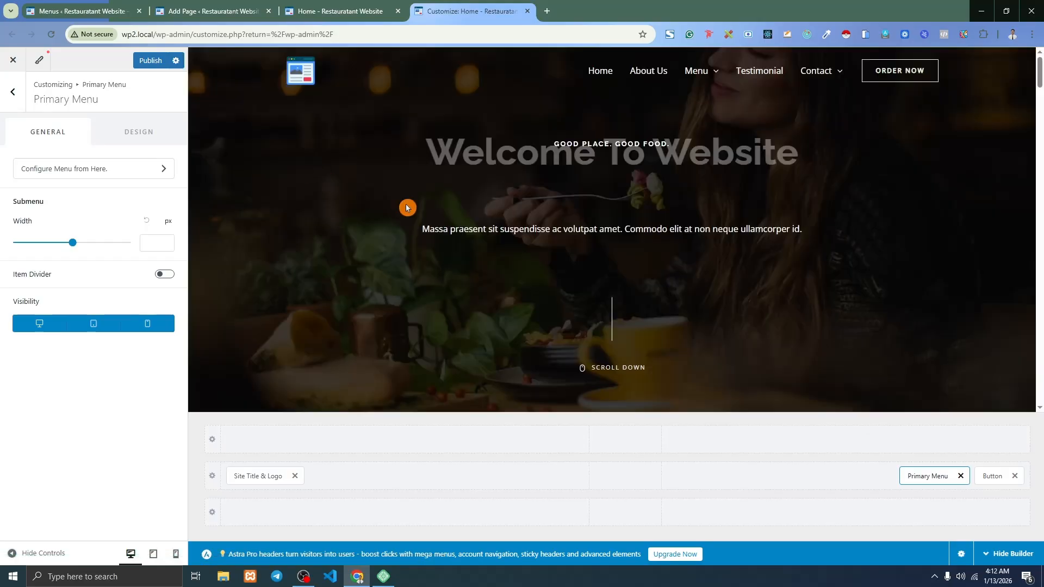
pyautogui.scroll(-5, 397, 239)
pyautogui.scroll(-15, 396, 239)
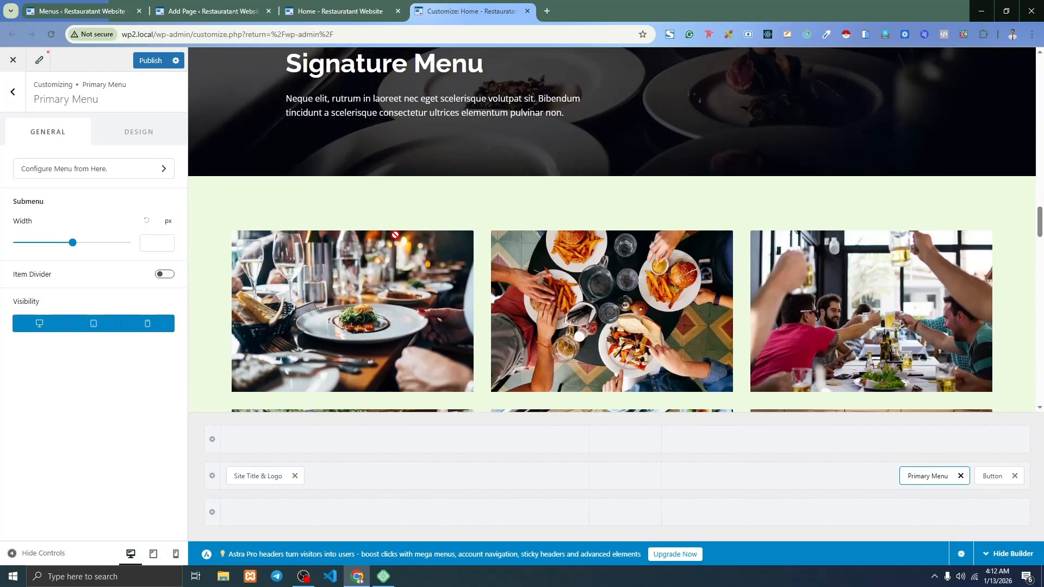
pyautogui.scroll(-10, 396, 237)
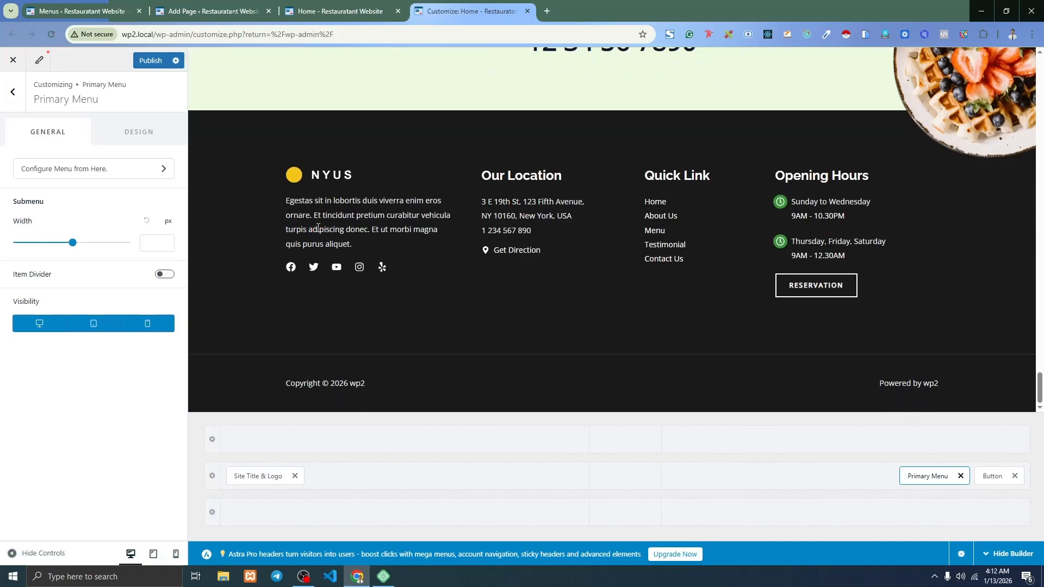
pyautogui.click(20, 102)
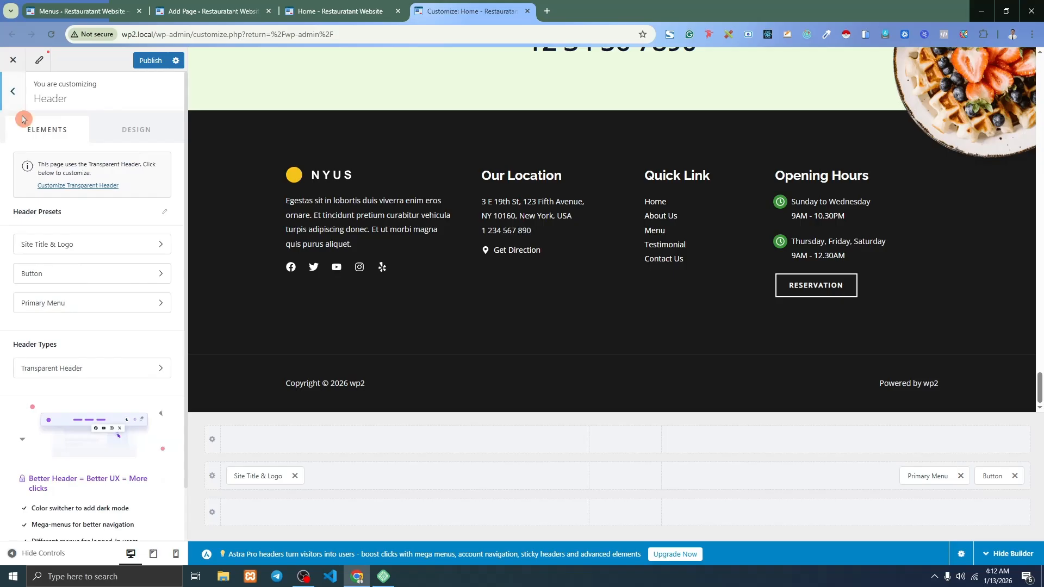
# Open the Customizer's Footer Copyright element, inspect its 'Copyright © 2026 wp2' text, and reload the preview.
pyautogui.click(20, 108)
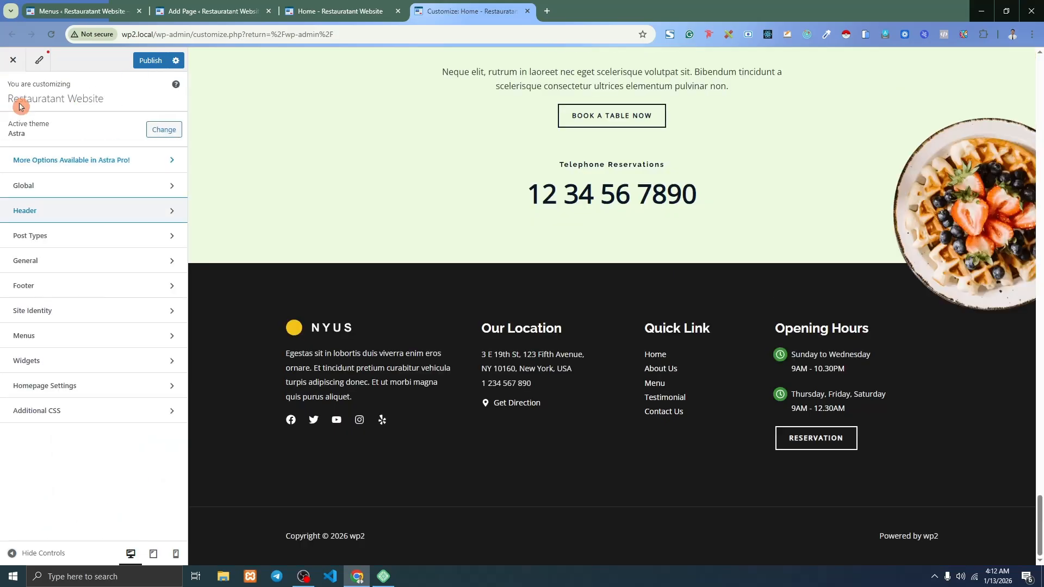
pyautogui.click(51, 285)
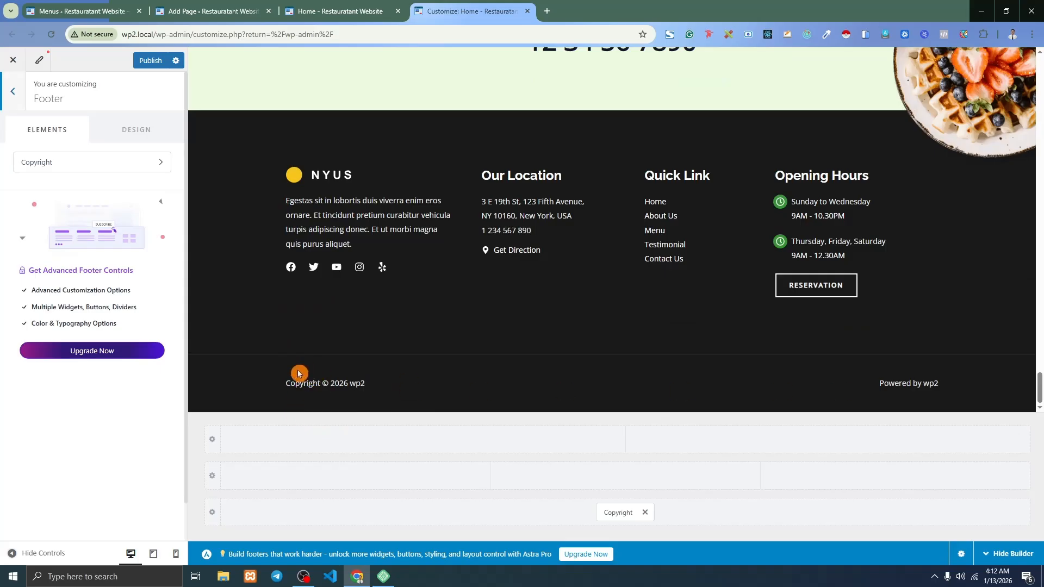
pyautogui.click(85, 170)
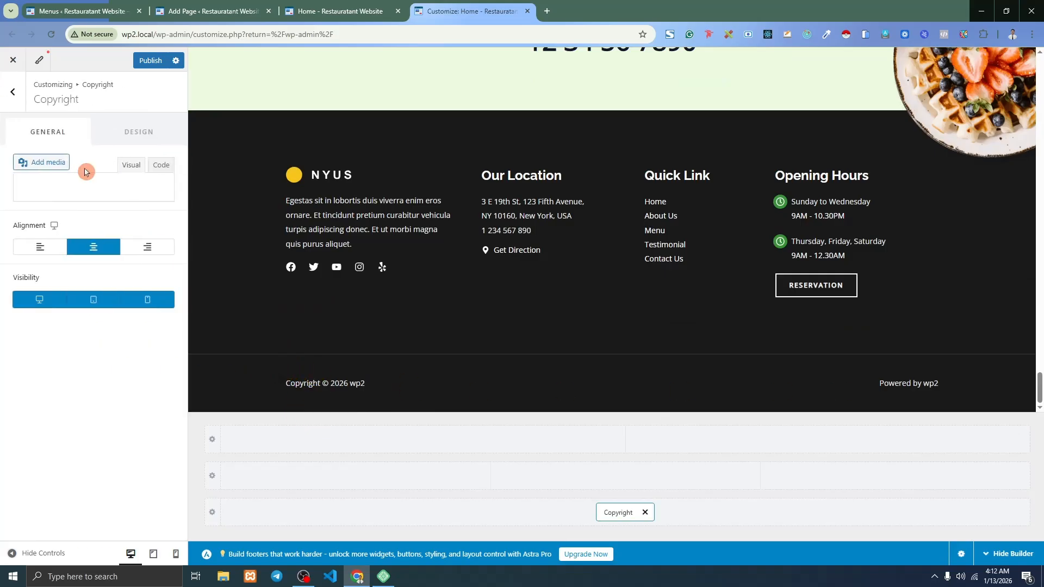
pyautogui.moveTo(89, 295); pyautogui.dragTo(11, 261)
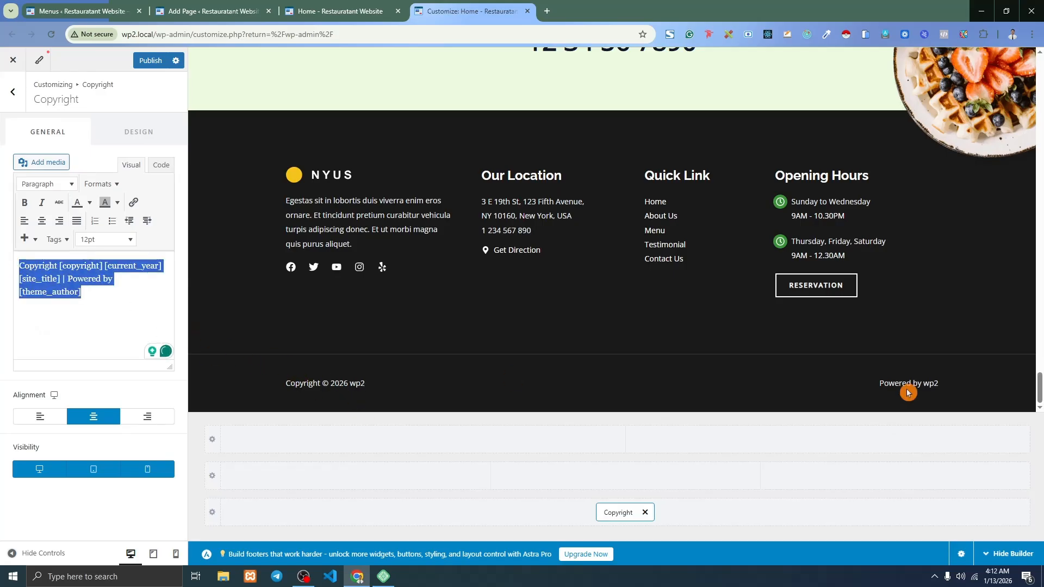
pyautogui.scroll(2, 606, 375)
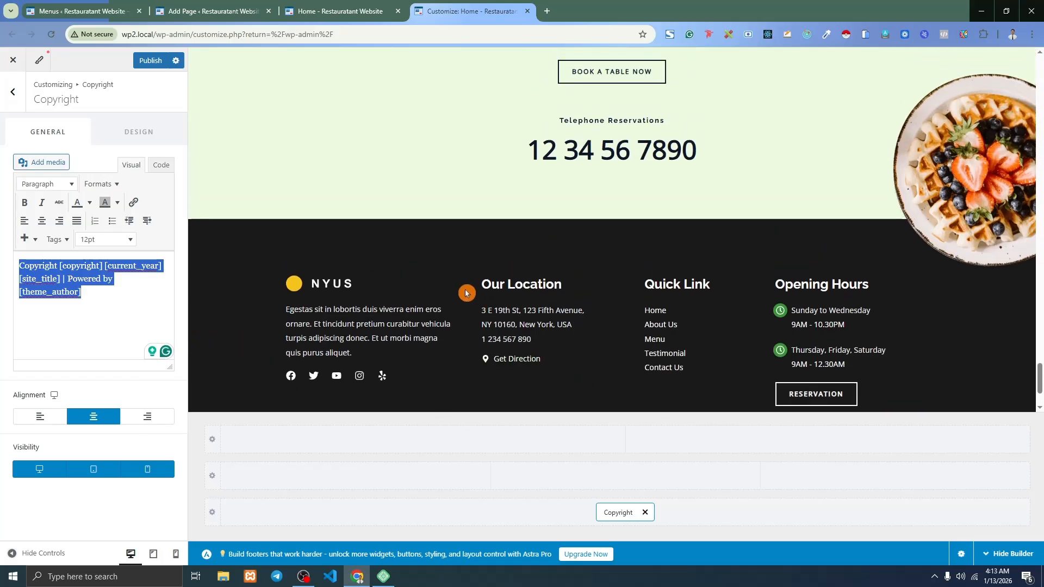
pyautogui.moveTo(464, 288); pyautogui.dragTo(647, 333)
pyautogui.click(636, 282)
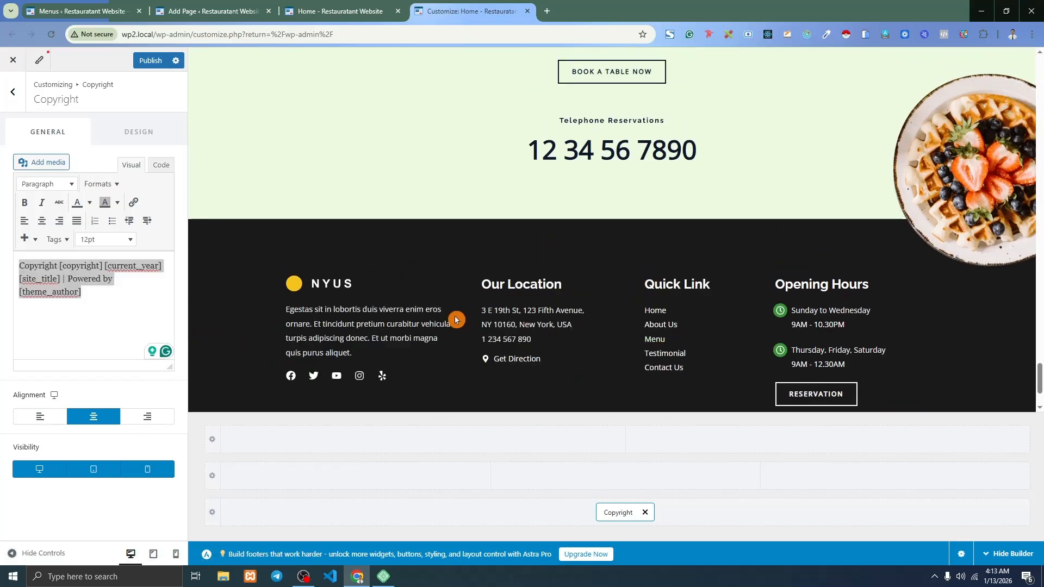
pyautogui.click(331, 287)
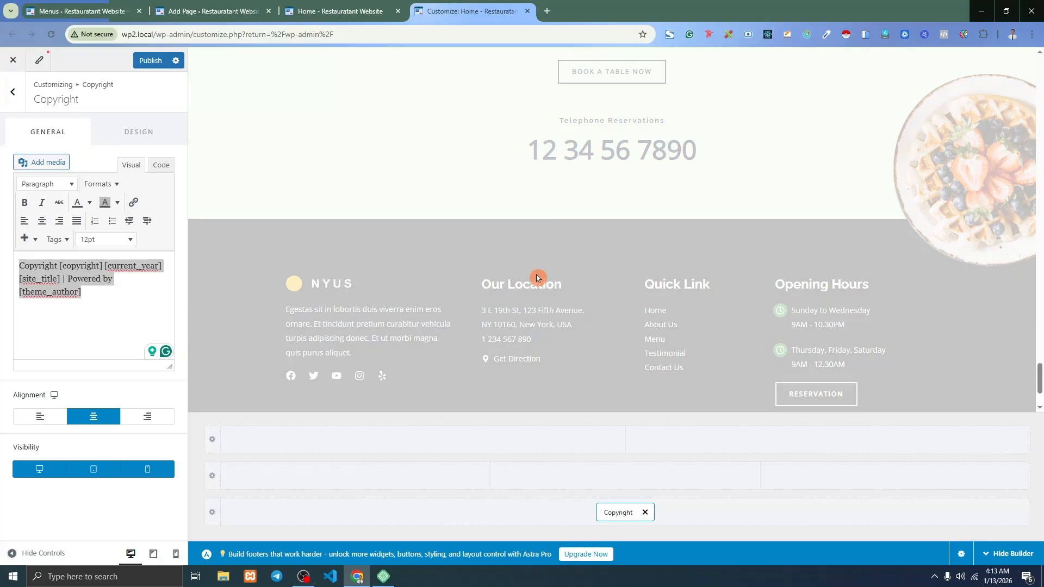
pyautogui.scroll(-15, 585, 285)
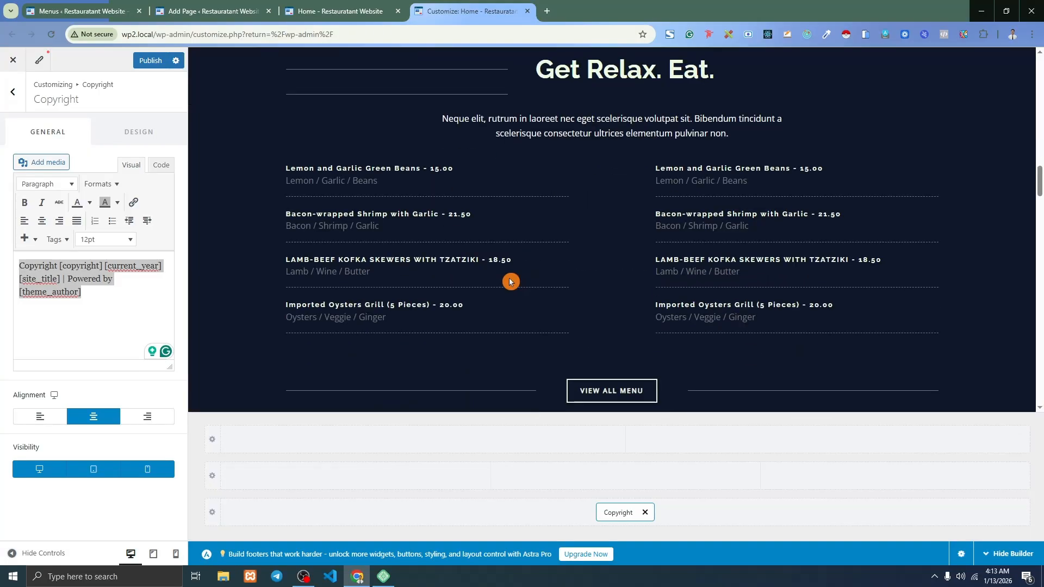
pyautogui.scroll(-20, 509, 281)
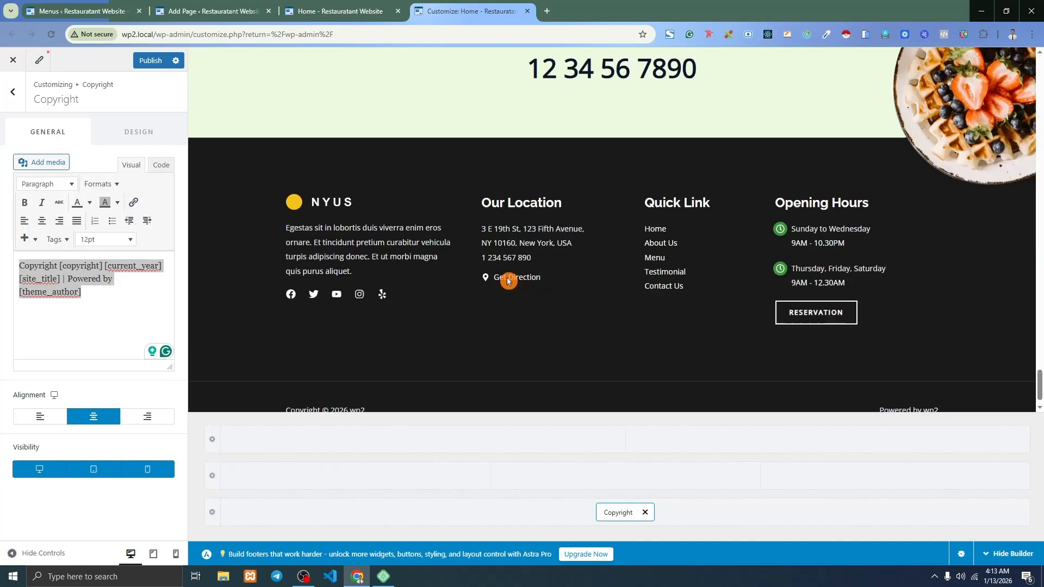
pyautogui.scroll(-1, 511, 284)
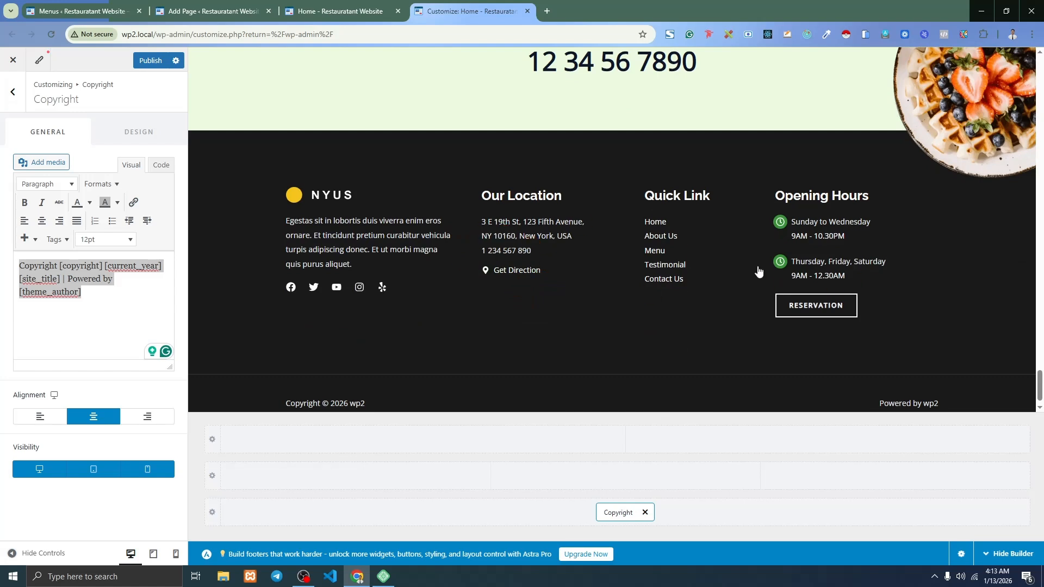
# Open the Footer template's Edit with Elementor link in a new tab and switch to it.
pyautogui.click(71, 11)
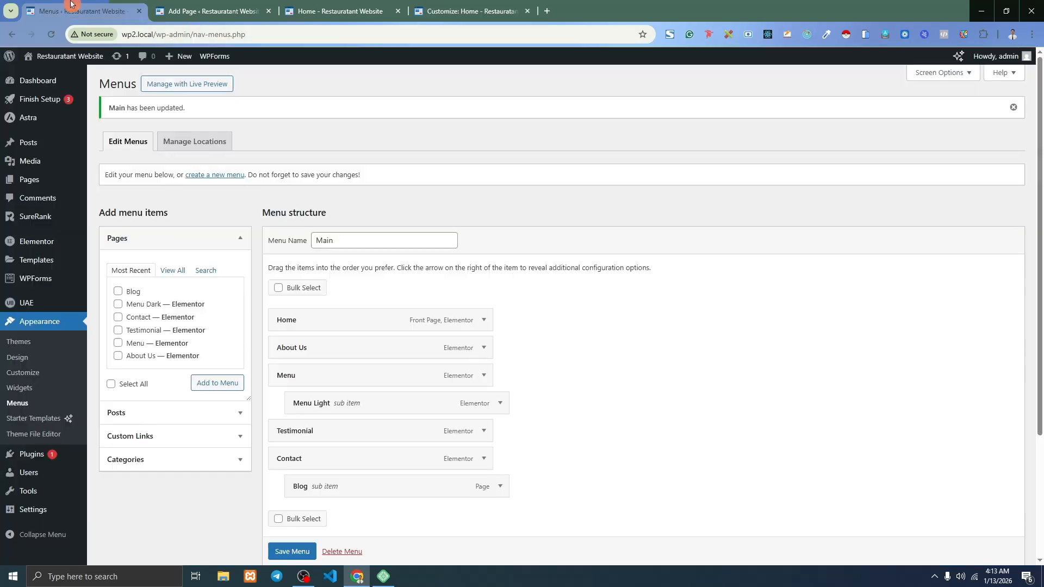
pyautogui.moveTo(47, 308)
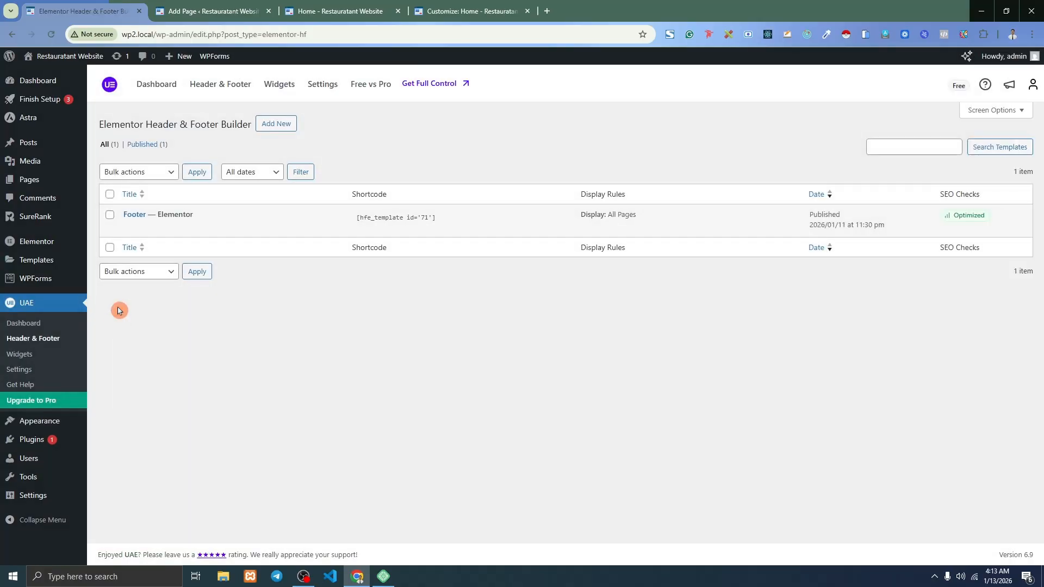
pyautogui.moveTo(157, 232)
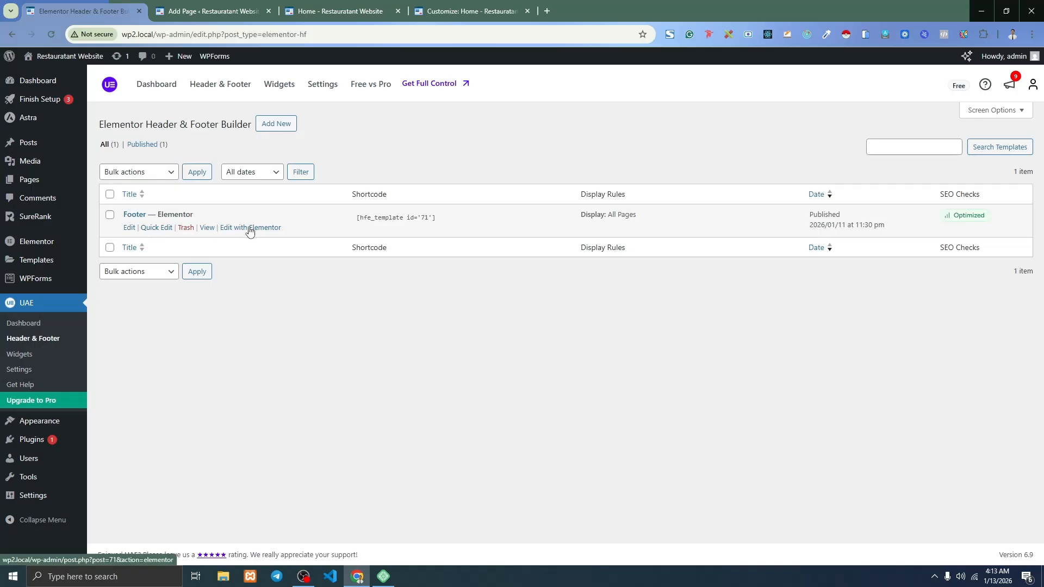
pyautogui.rightClick(253, 227)
pyautogui.click(280, 302)
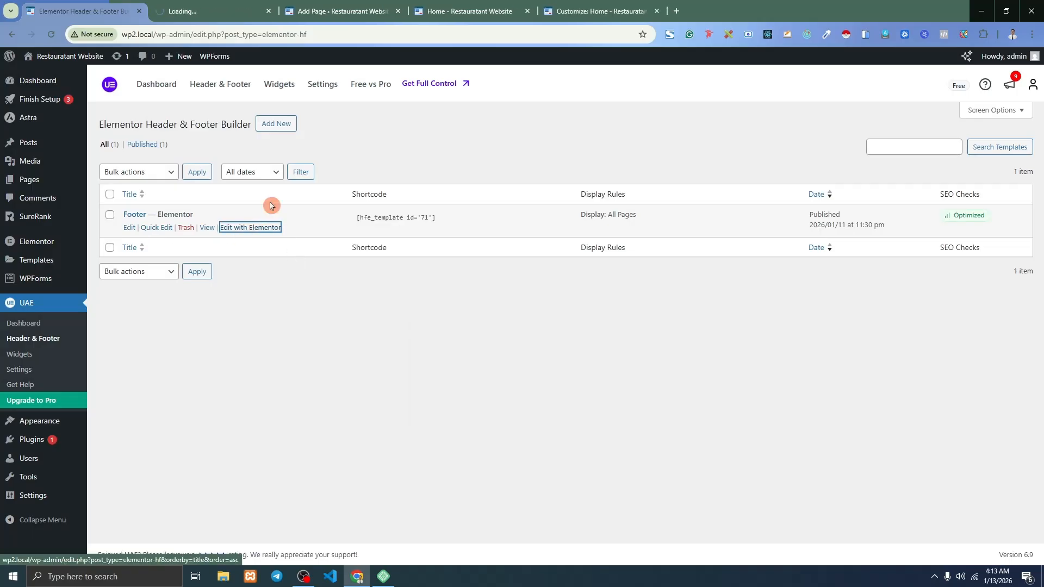
pyautogui.click(348, 7)
pyautogui.click(598, 8)
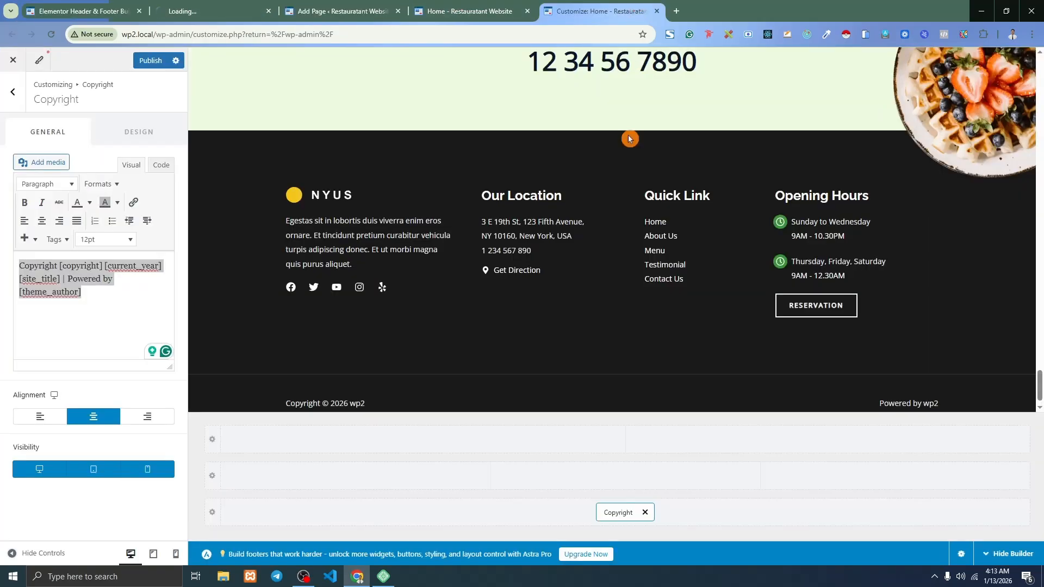
pyautogui.scroll(1, 348, 261)
pyautogui.click(81, 8)
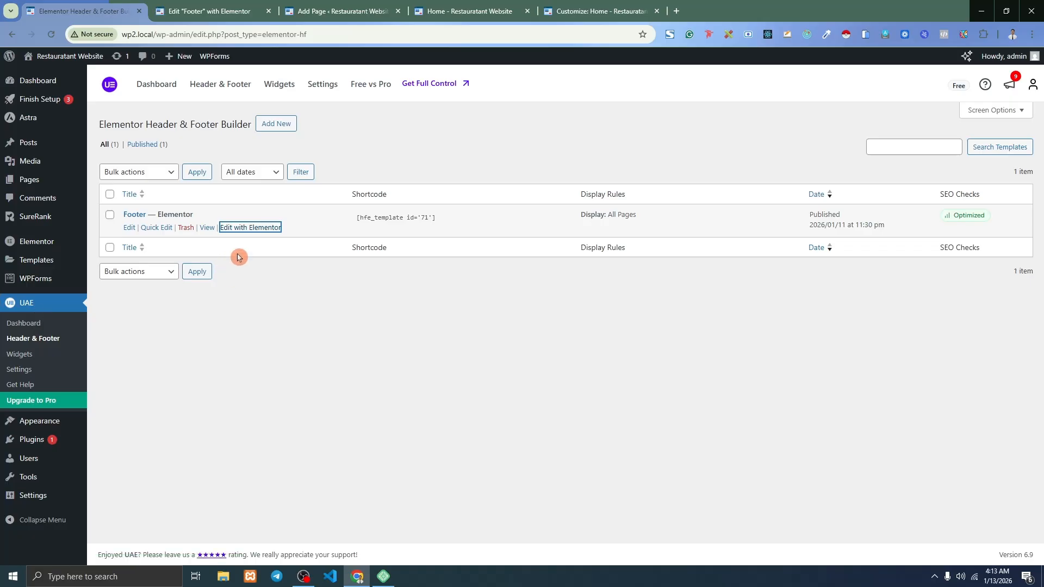
pyautogui.click(225, 4)
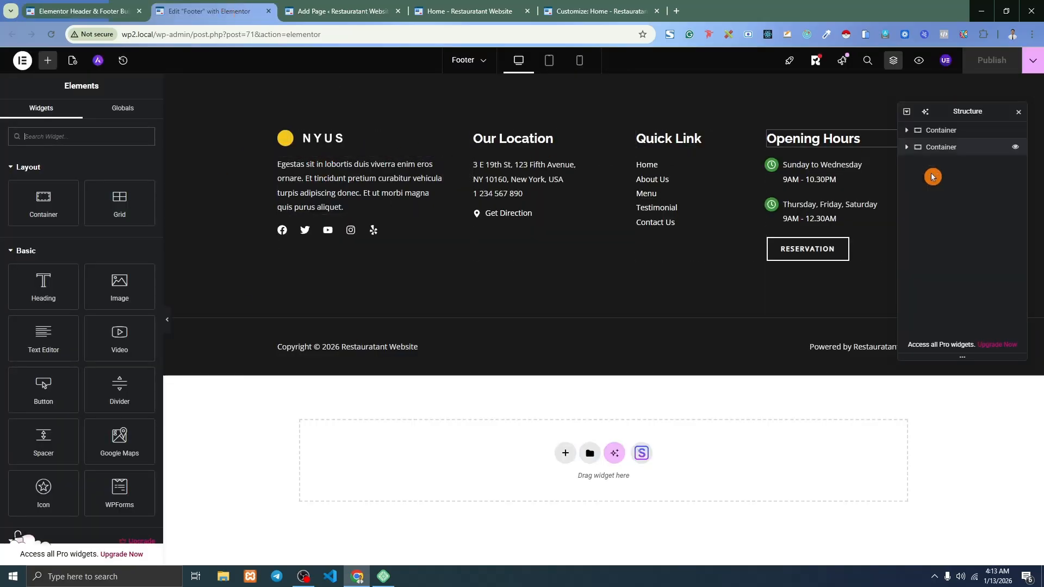
# Delete the footer's Reservation button, publish, and confirm its removal on the reloaded homepage.
pyautogui.click(1018, 113)
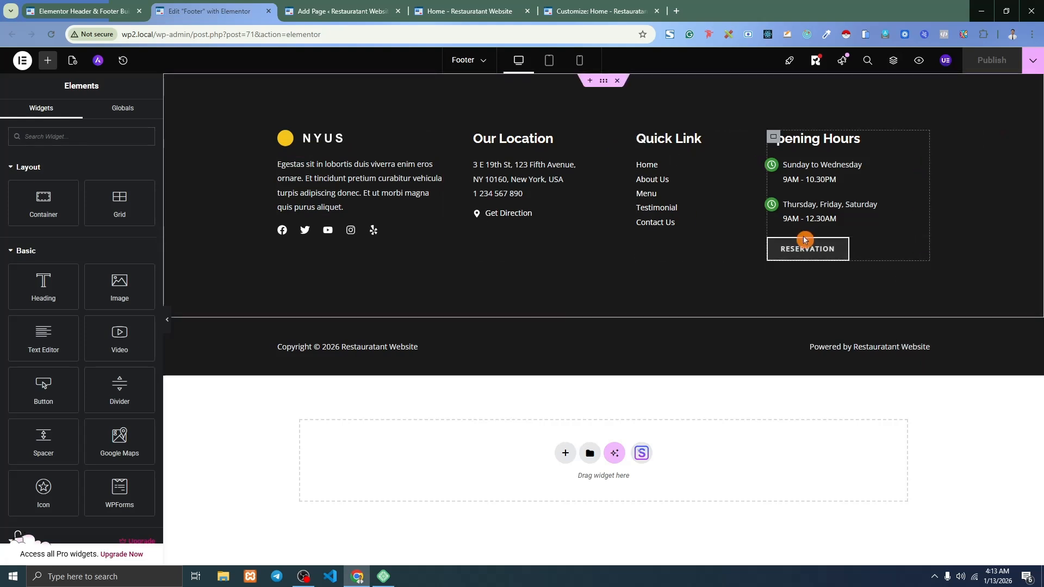
pyautogui.rightClick(926, 246)
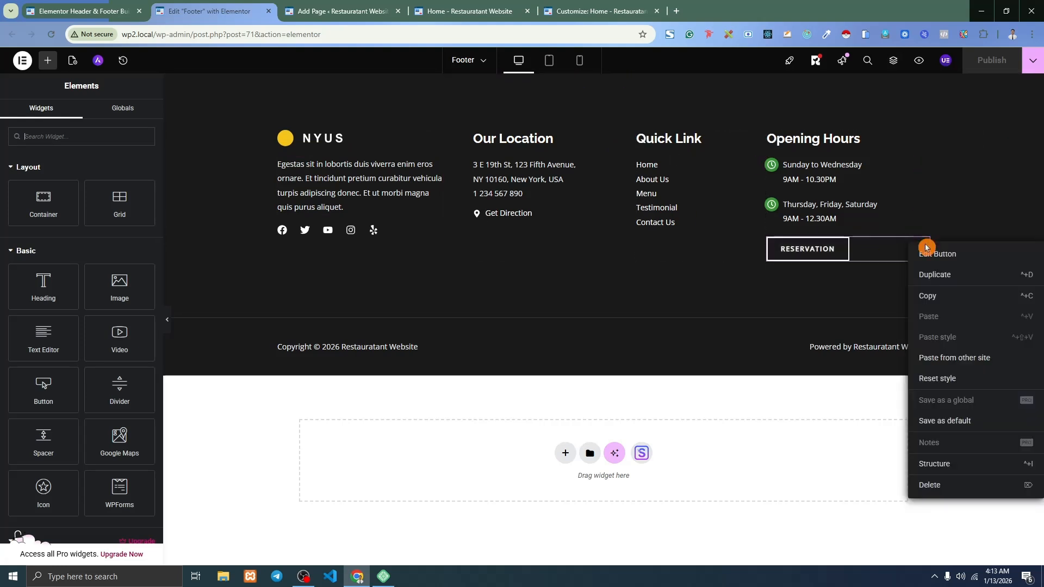
pyautogui.click(942, 492)
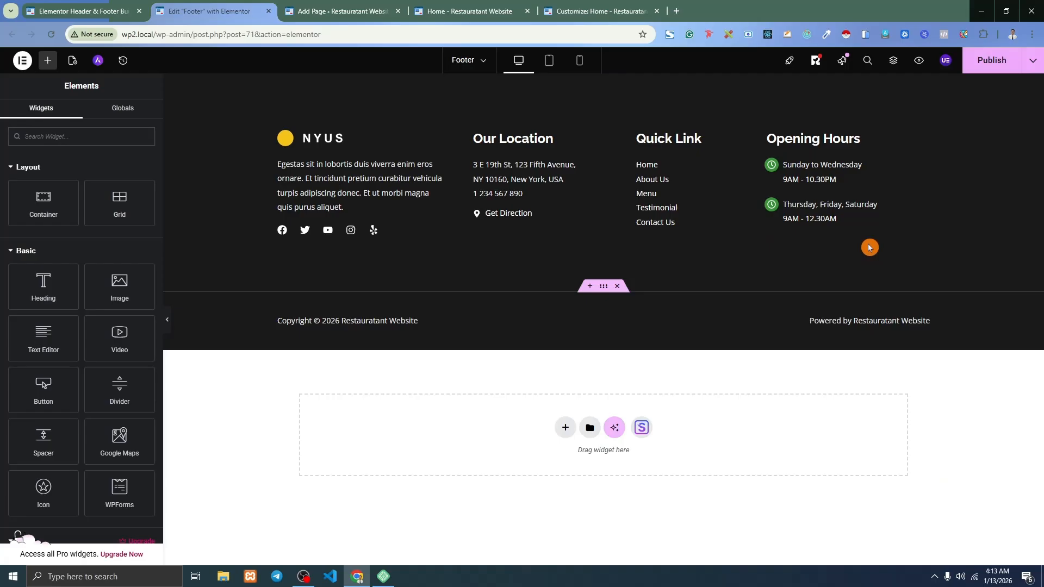
pyautogui.click(990, 68)
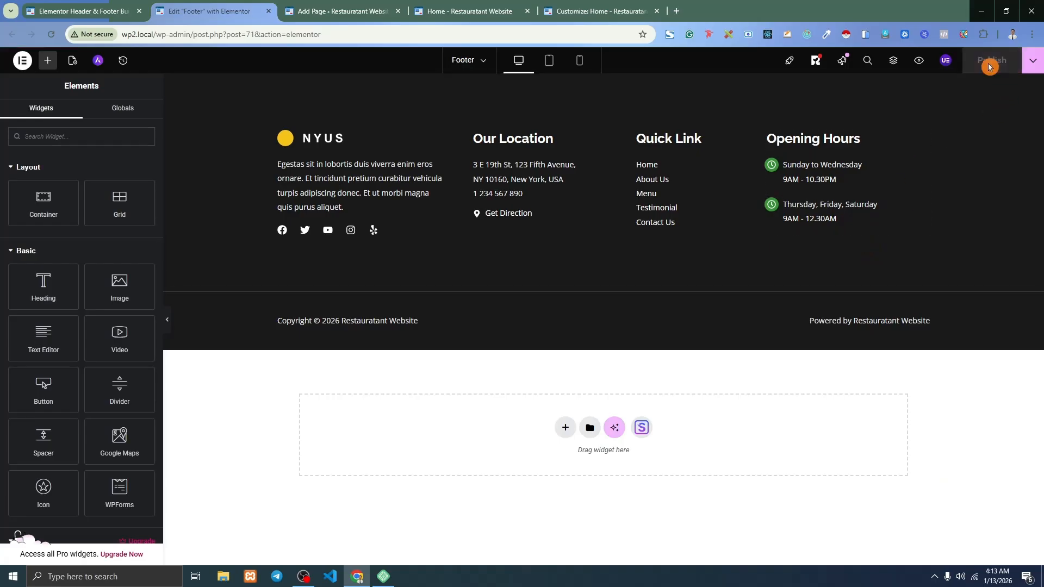
pyautogui.click(481, 4)
pyautogui.click(48, 36)
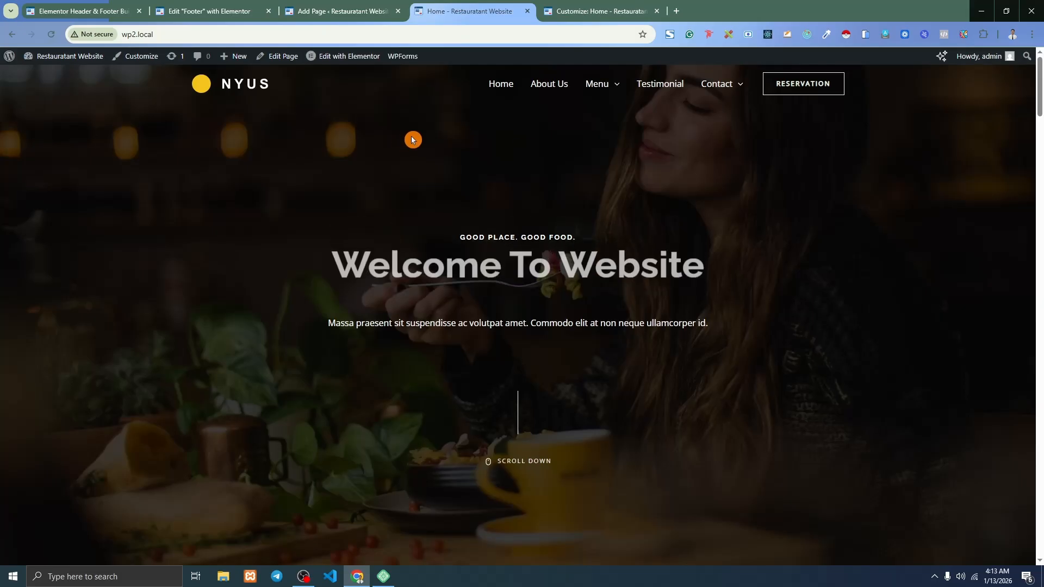
pyautogui.scroll(-20, 1027, 277)
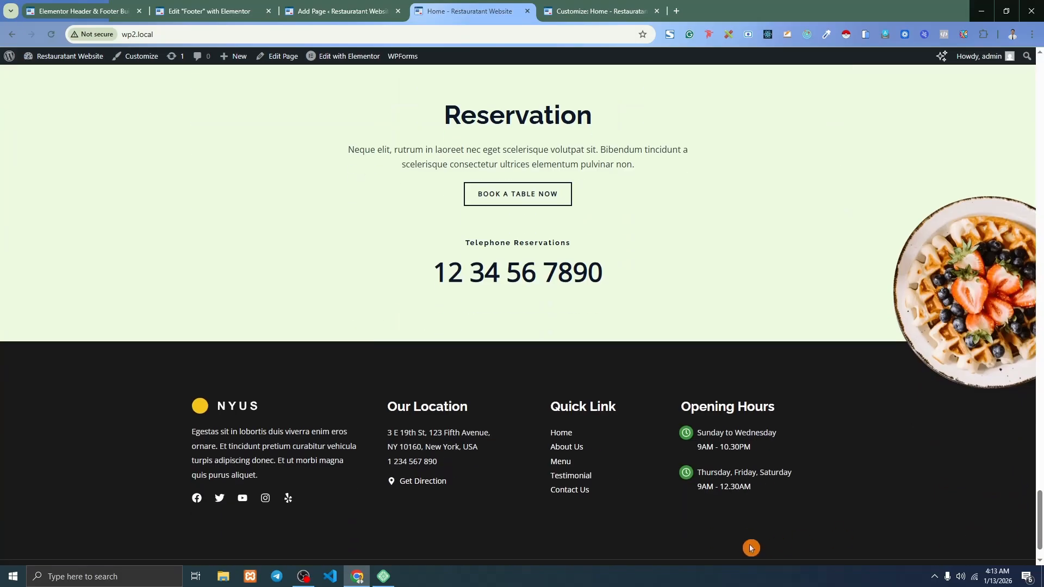
pyautogui.click(169, 4)
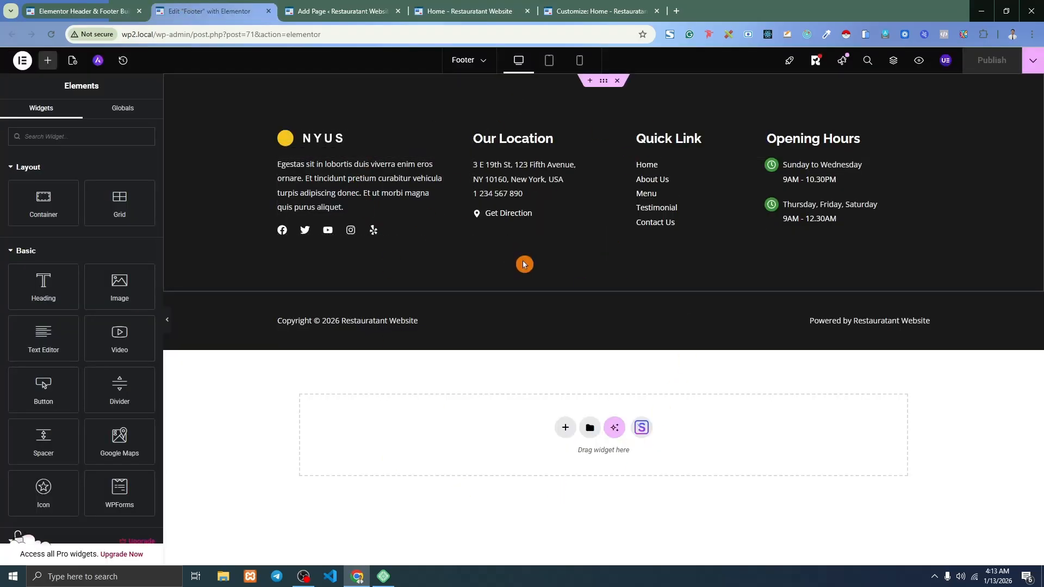
# Hide the footer's upper container on desktop, tablet and mobile via Advanced > Responsive, and check the live site.
pyautogui.click(603, 86)
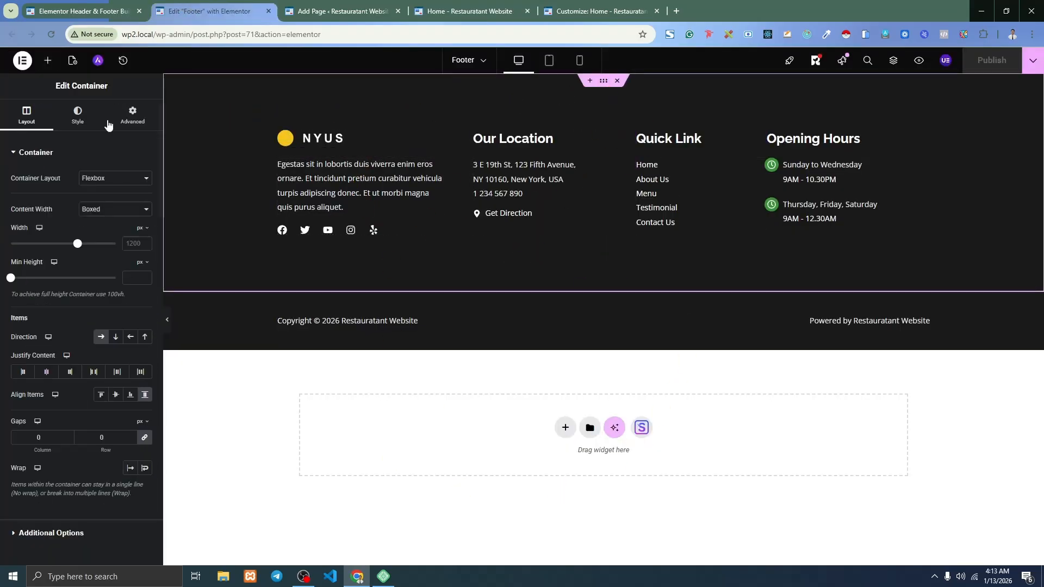
pyautogui.click(77, 117)
pyautogui.click(129, 118)
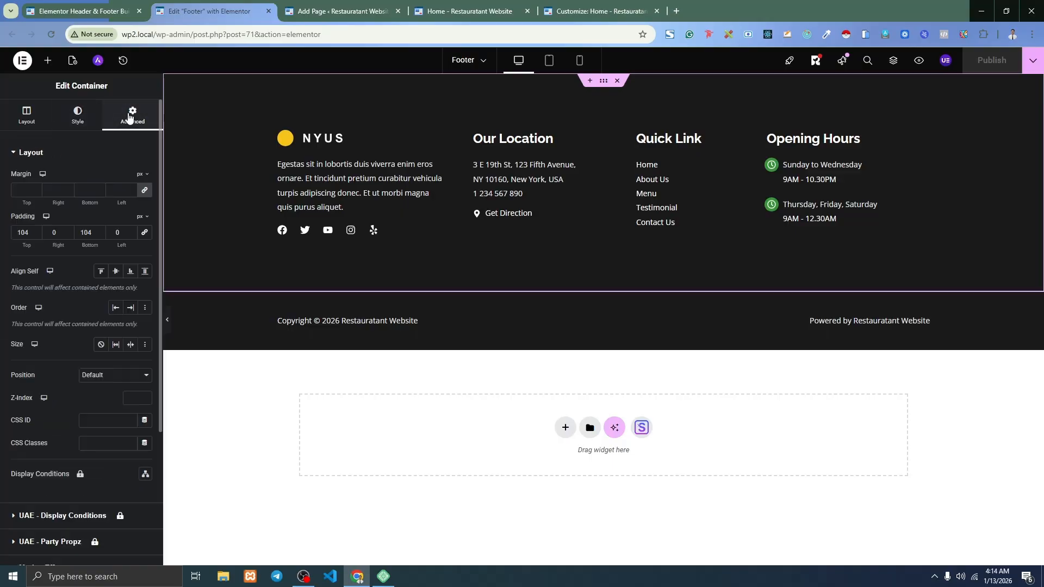
pyautogui.scroll(-5, 78, 405)
pyautogui.click(47, 435)
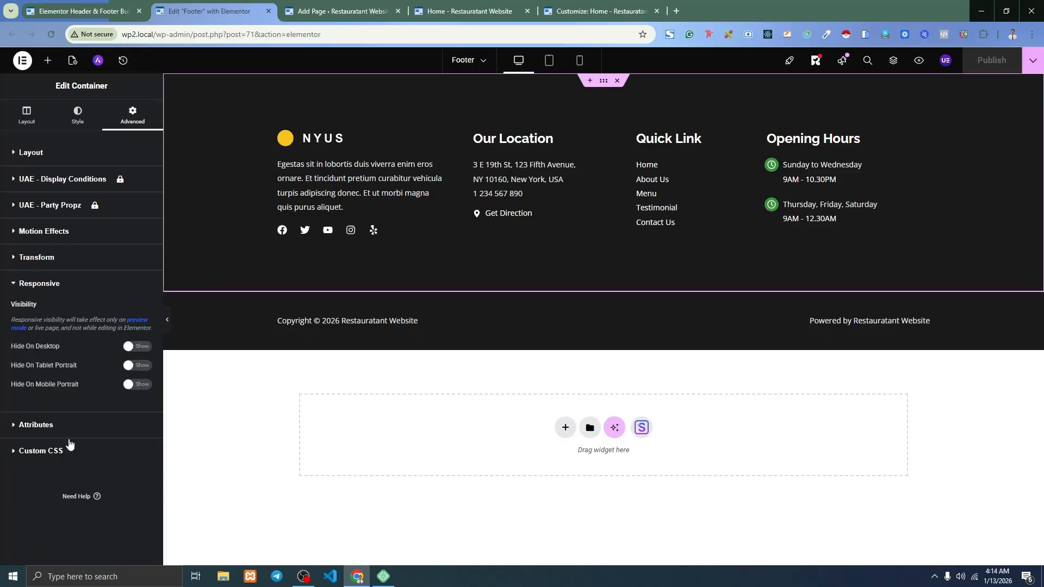
pyautogui.click(136, 346)
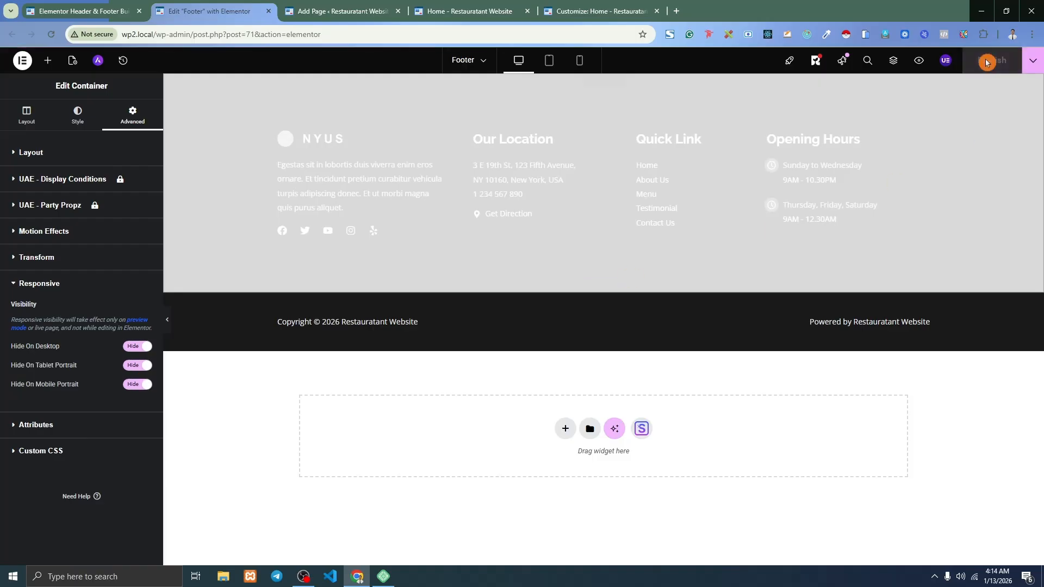
pyautogui.click(479, 10)
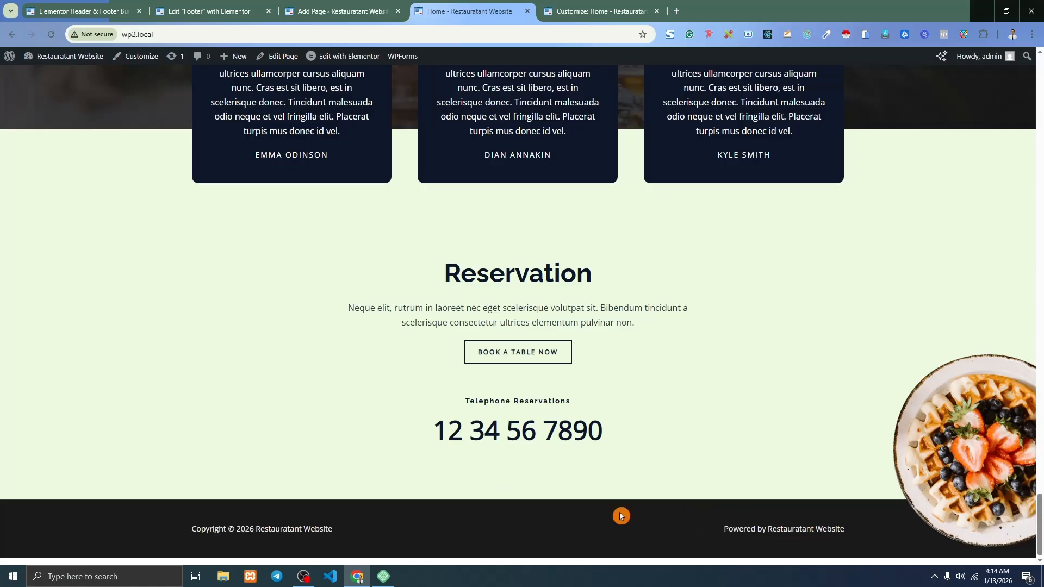
# Set the footer container back to show on all devices and publish again.
pyautogui.click(176, 7)
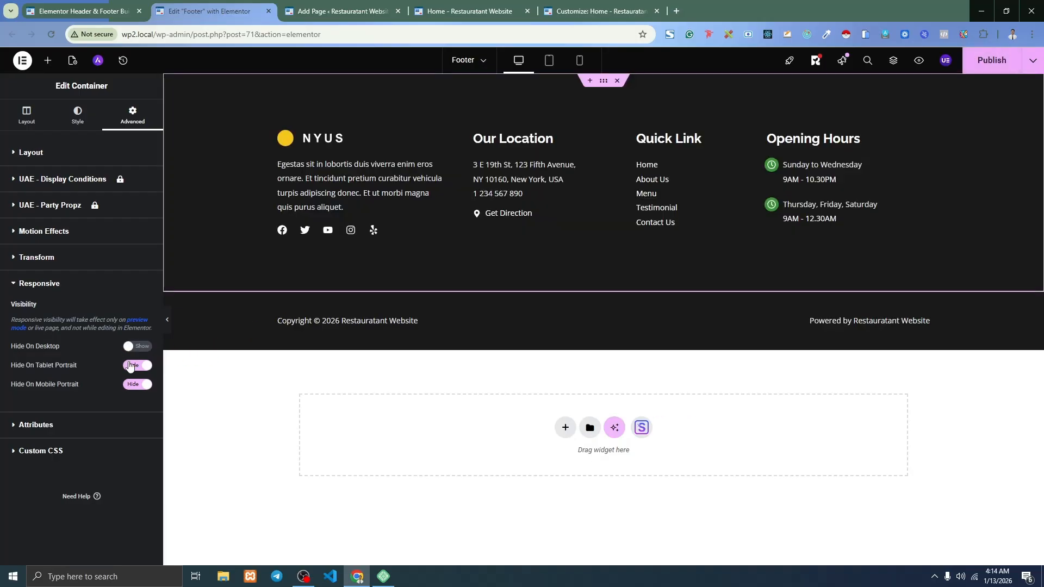
pyautogui.click(132, 364)
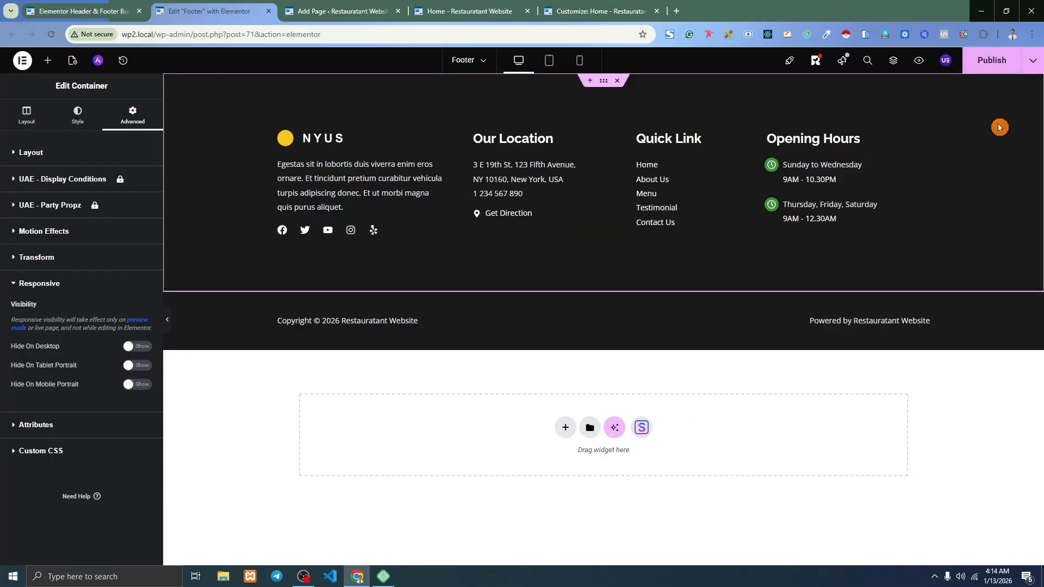
pyautogui.click(989, 65)
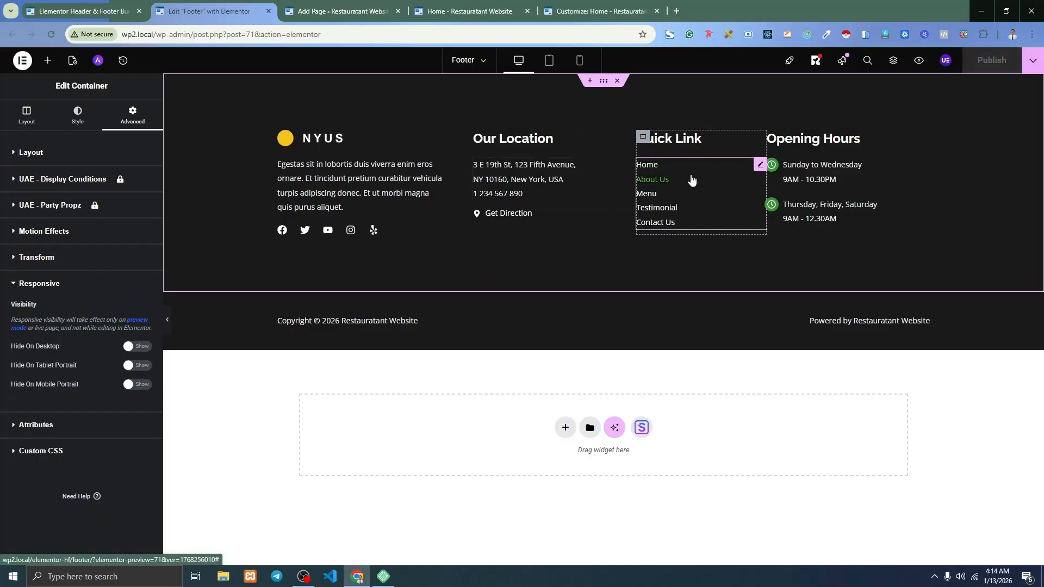
pyautogui.click(362, 6)
# Reload the homepage to confirm the full multi-column footer, then return to the Header & Footer Builder list.
pyautogui.click(506, 7)
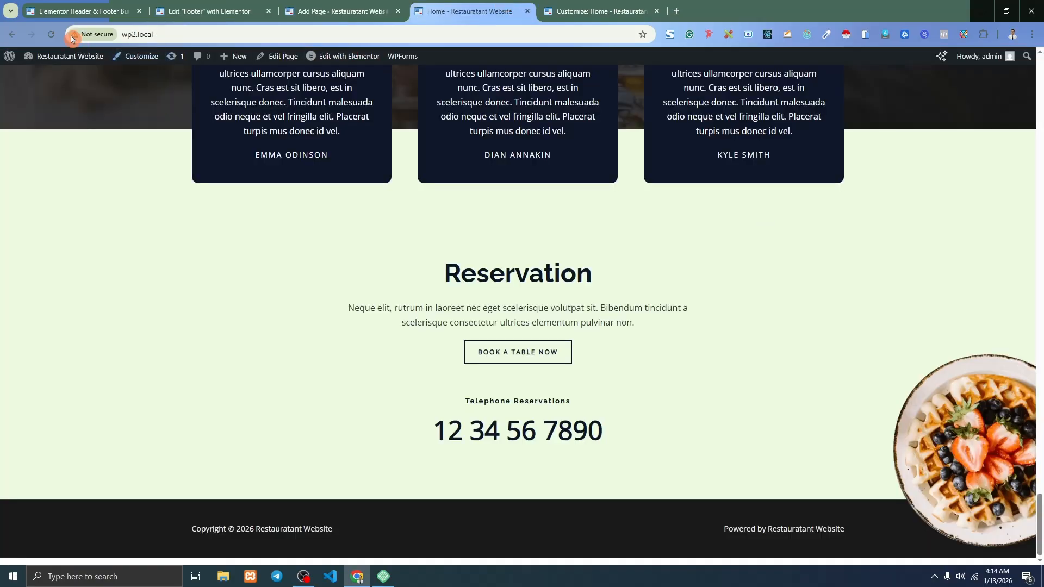
pyautogui.click(50, 34)
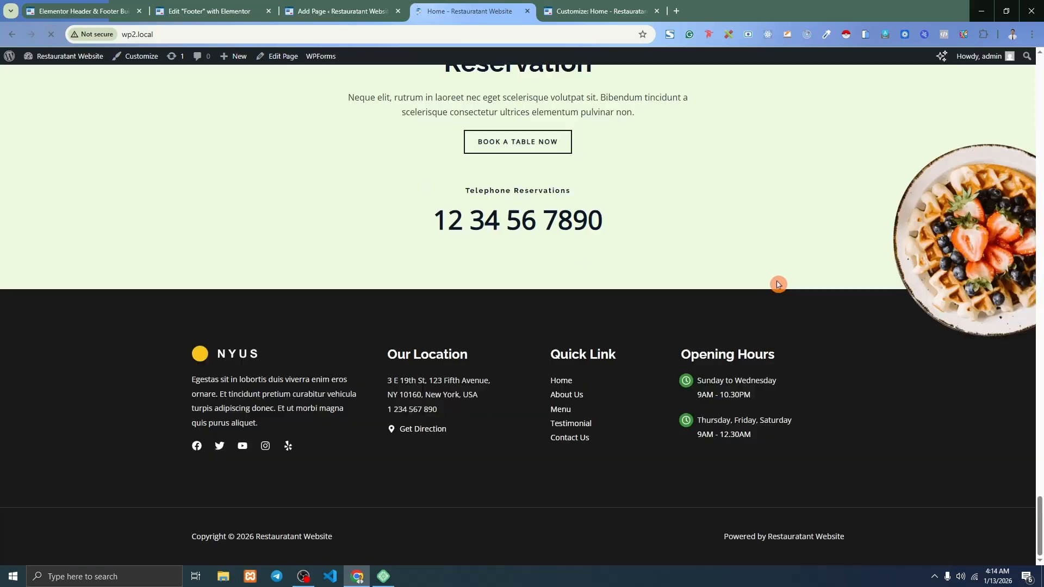
pyautogui.moveTo(1038, 530); pyautogui.dragTo(1039, 117)
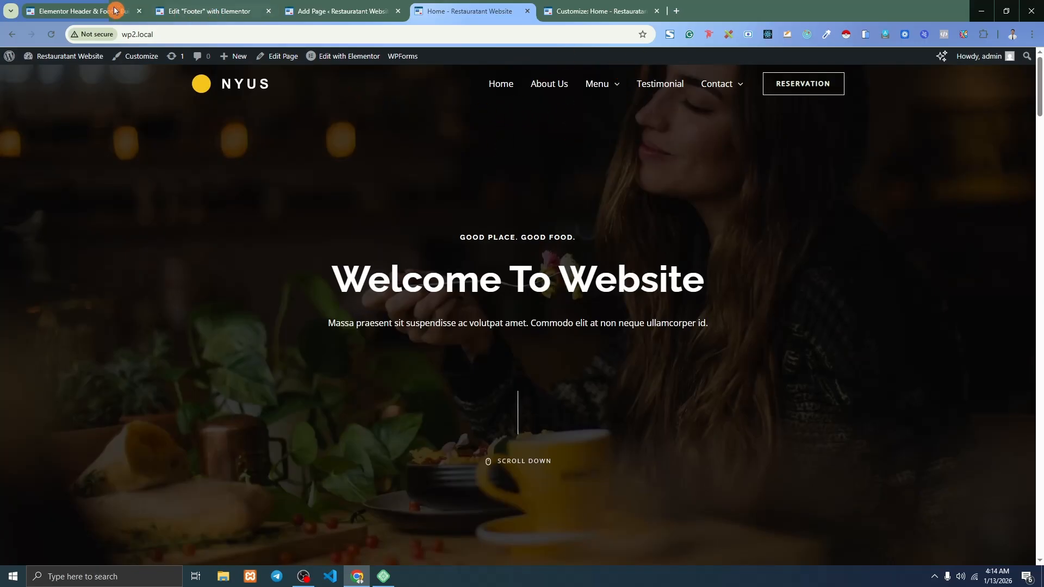
pyautogui.click(80, 7)
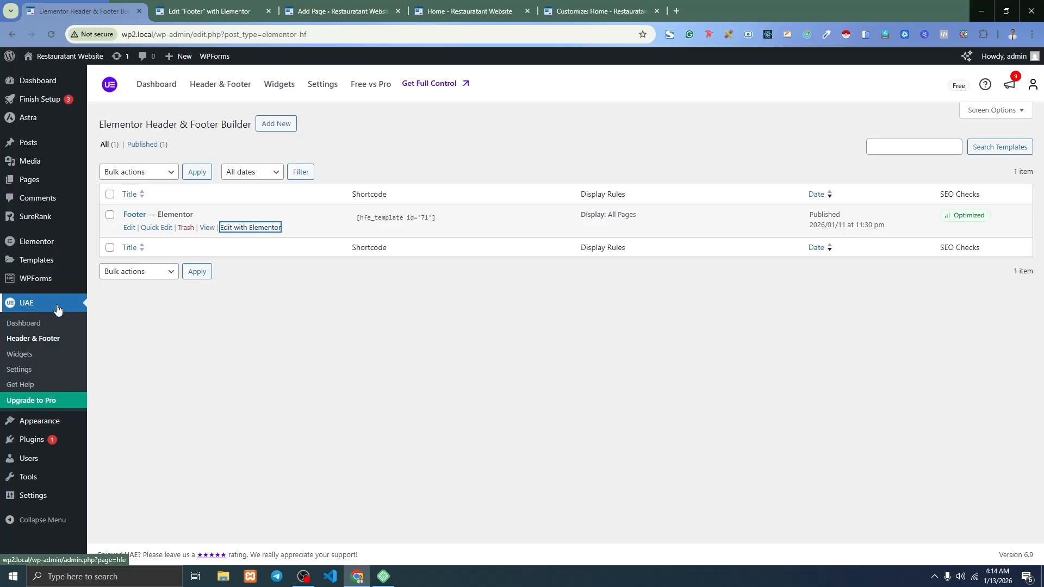
# Go to the Add Plugins page and search the plugin directory for 'uae'.
pyautogui.moveTo(48, 447)
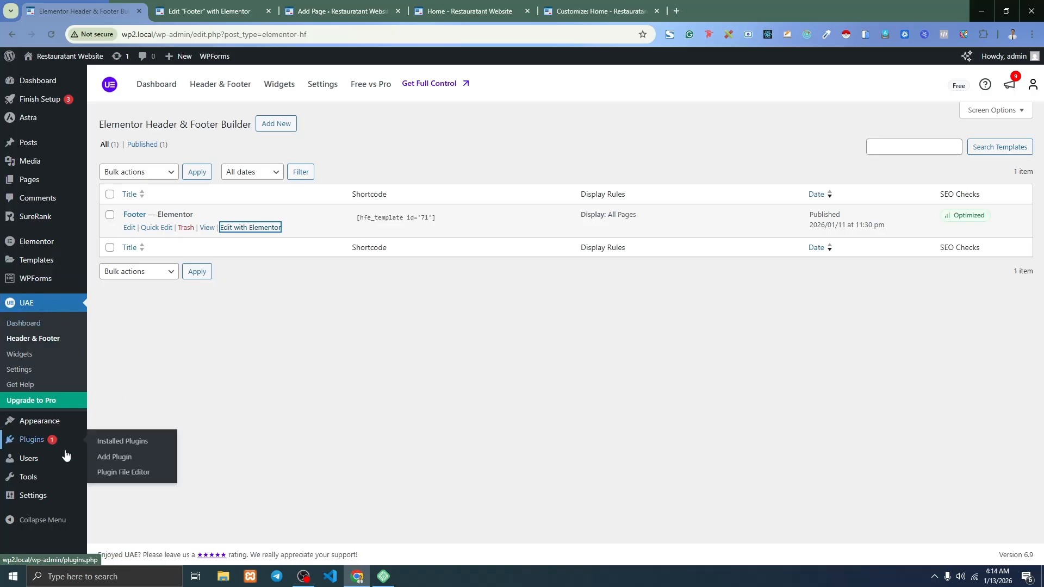
pyautogui.click(129, 461)
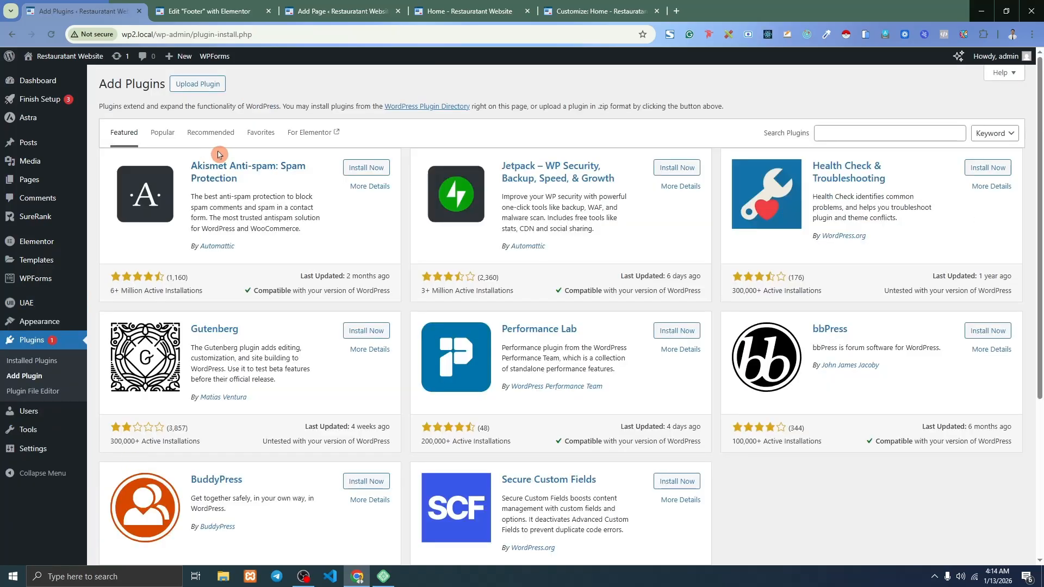
pyautogui.click(846, 133)
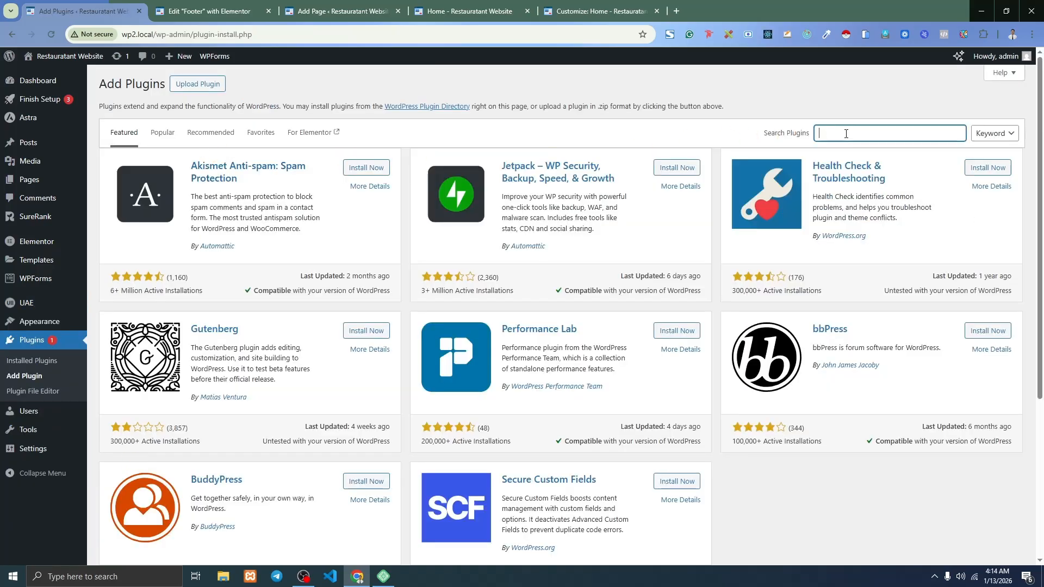
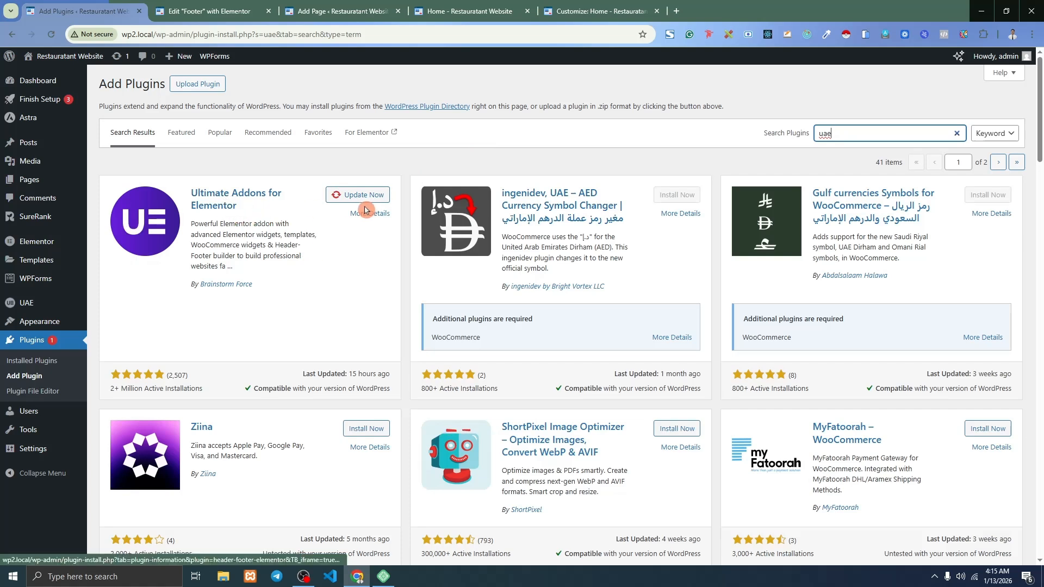
# Run Update Now on the Ultimate Addons for Elementor card until it shows Updated.
pyautogui.click(338, 195)
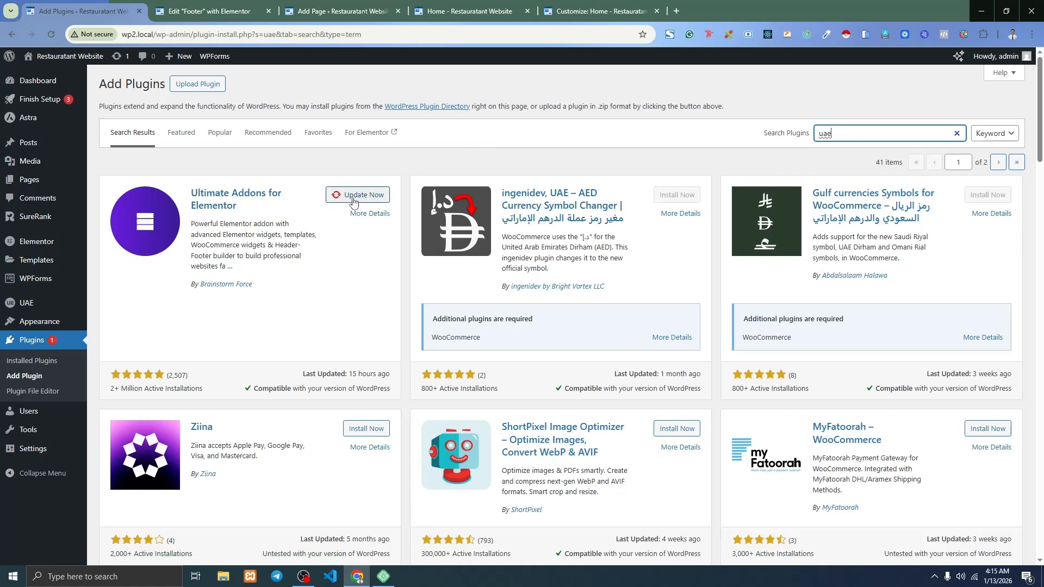
pyautogui.click(353, 200)
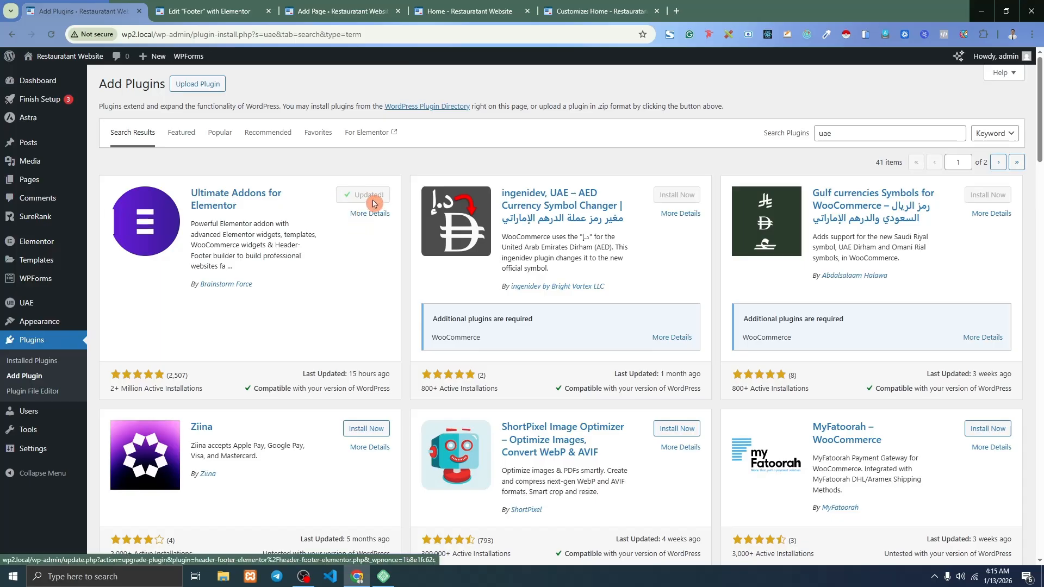
# Create a new Header & Footer template and set its type to Header.
pyautogui.moveTo(37, 309)
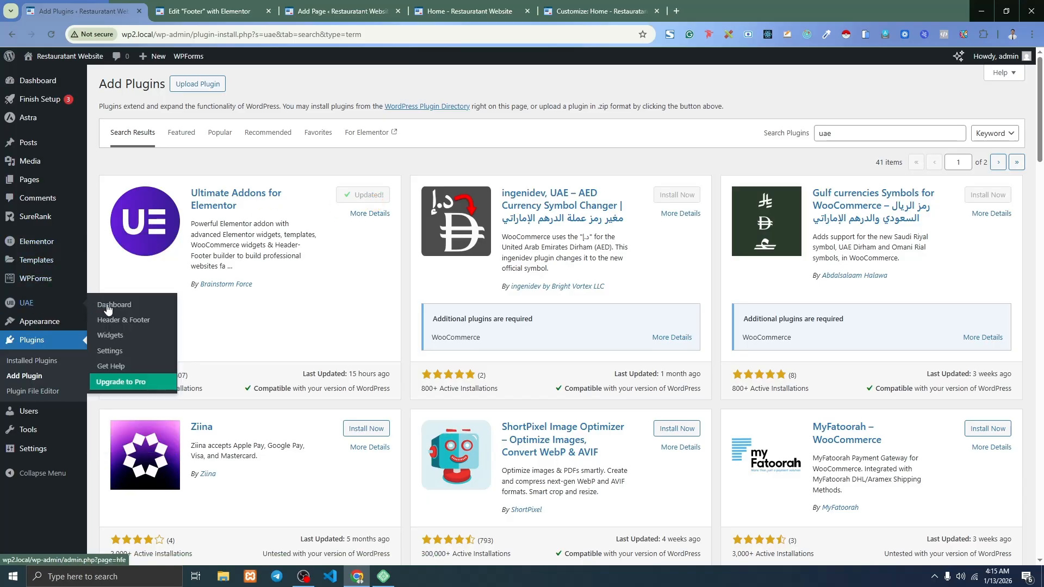
pyautogui.click(118, 318)
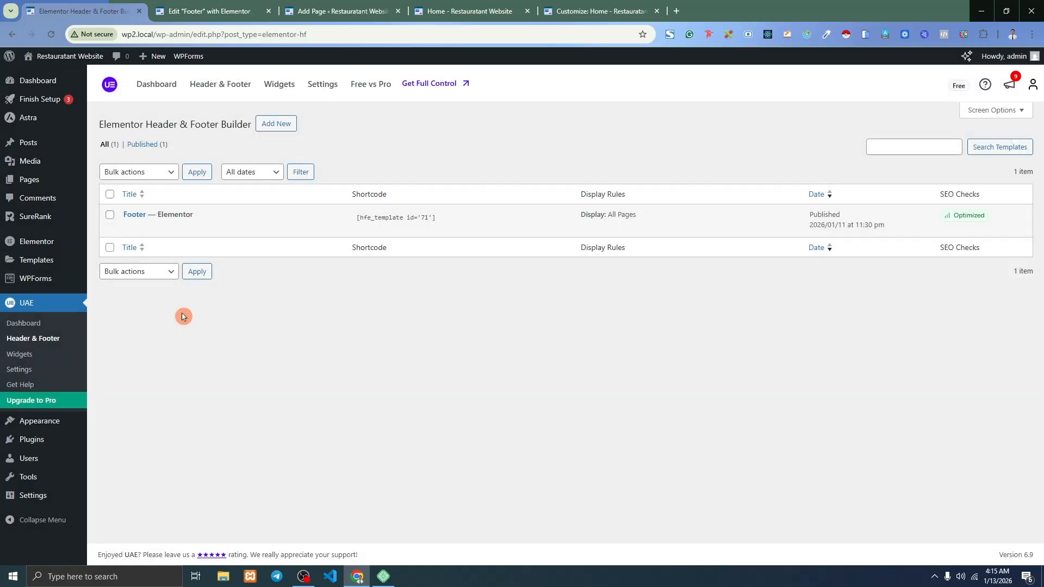
pyautogui.click(275, 125)
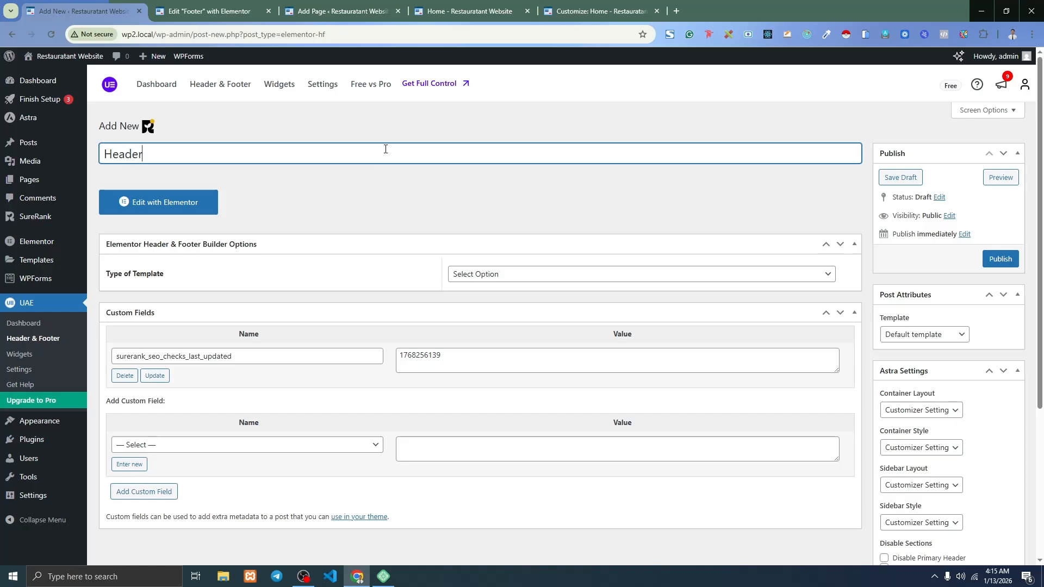
pyautogui.click(489, 275)
pyautogui.click(474, 306)
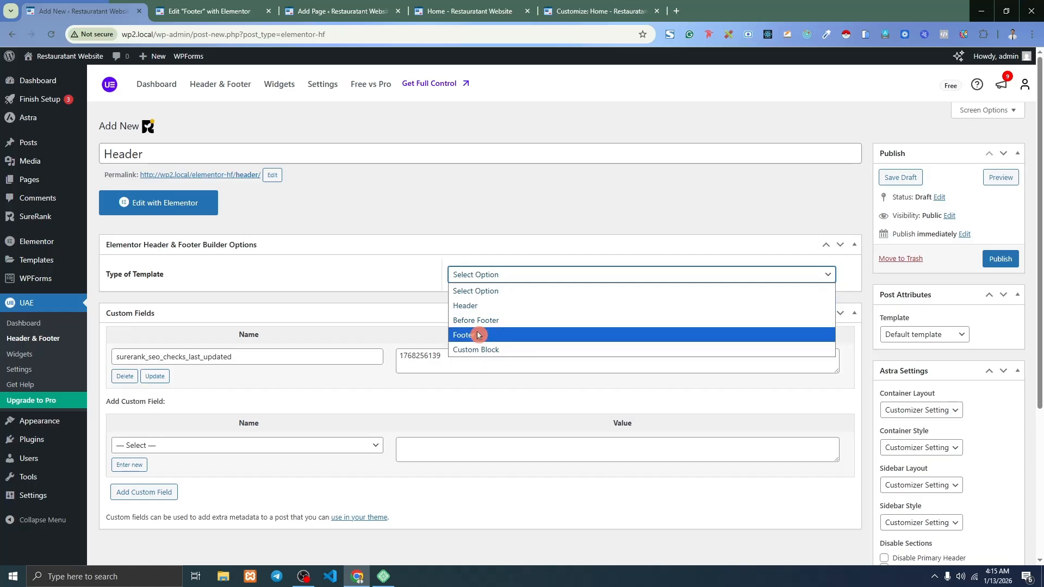
pyautogui.click(473, 307)
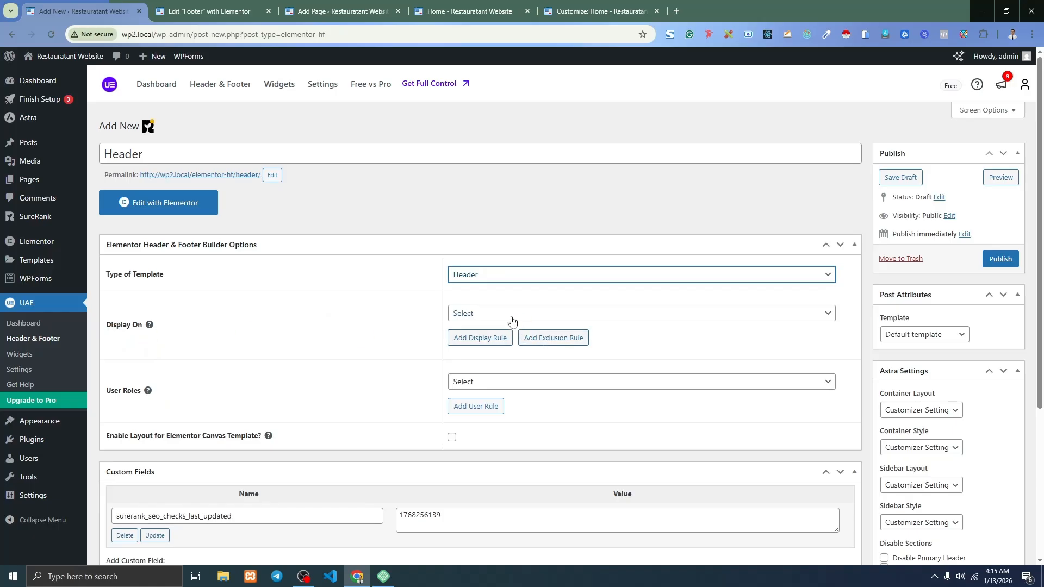
# Display the Header on the Entire Website for All users with Elementor Full Width, then publish.
pyautogui.click(512, 314)
pyautogui.click(478, 40)
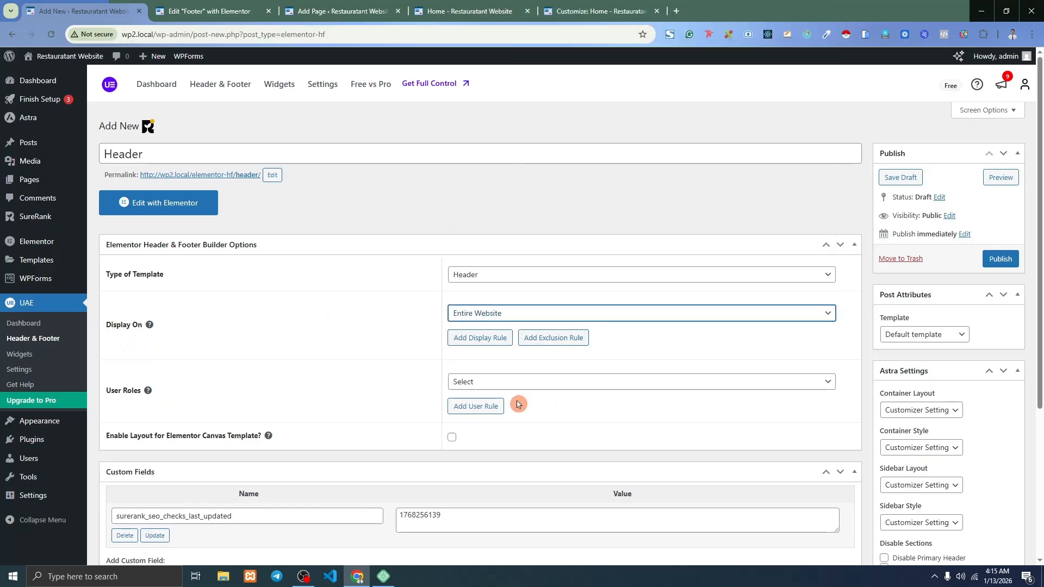
pyautogui.scroll(-1, 455, 280)
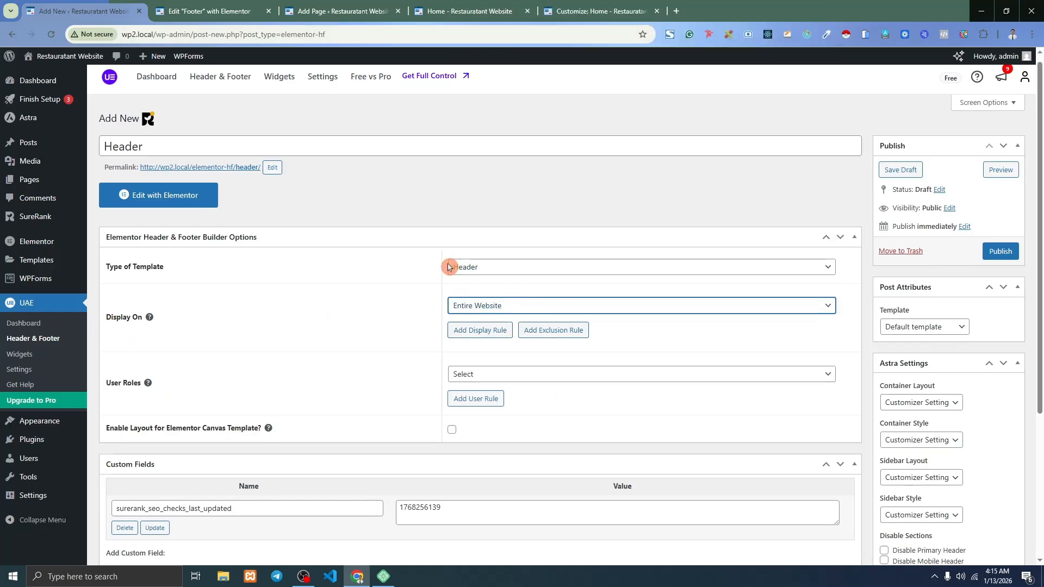
pyautogui.click(513, 328)
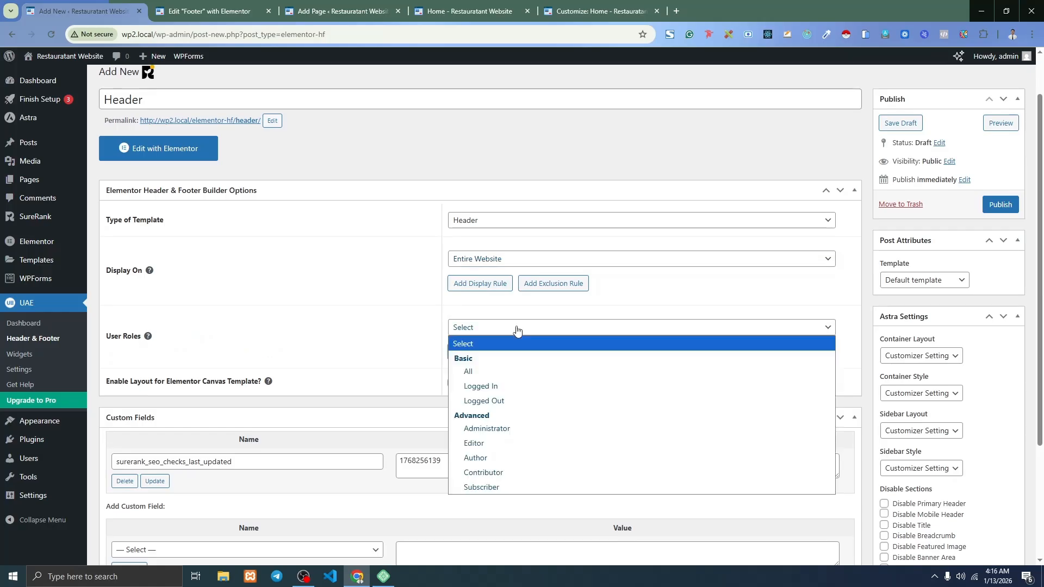
pyautogui.click(479, 367)
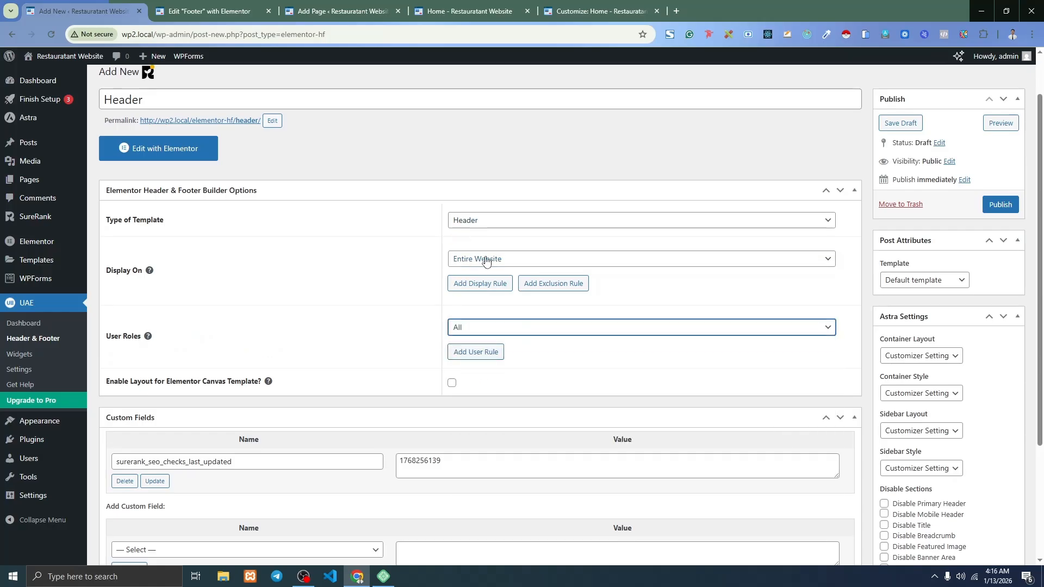
pyautogui.click(906, 281)
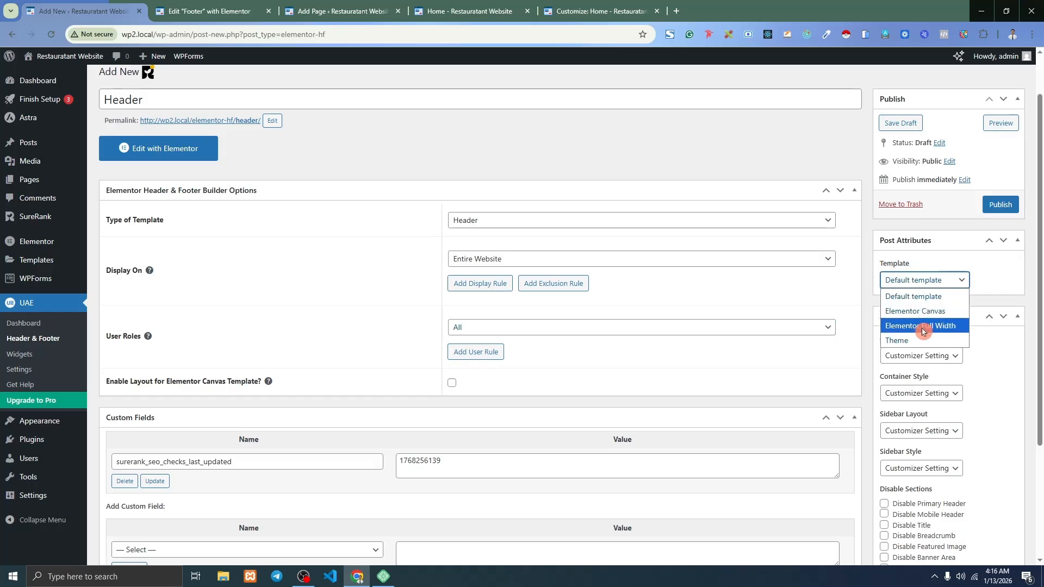
pyautogui.click(924, 326)
pyautogui.click(1002, 205)
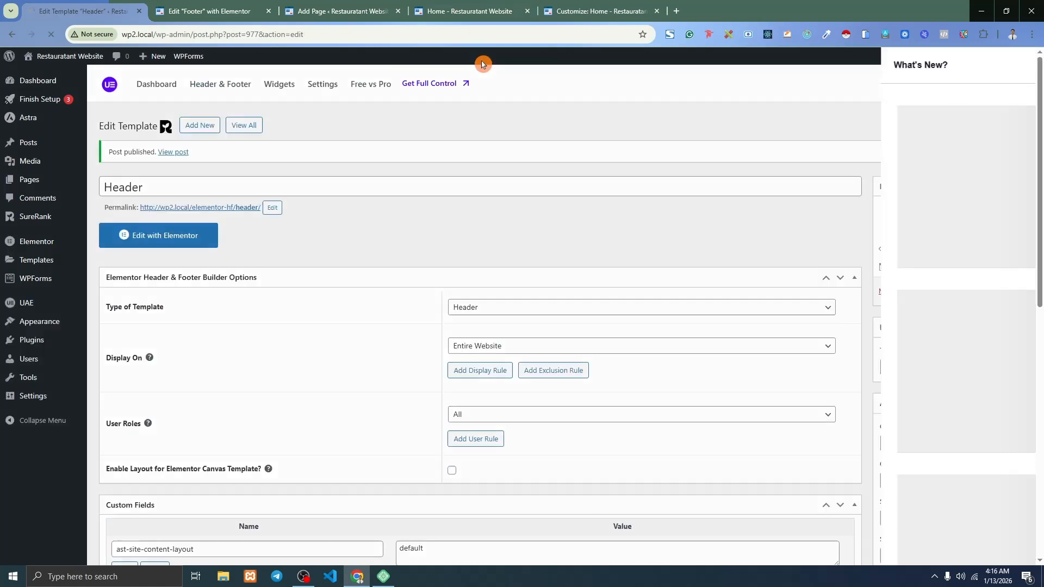
pyautogui.click(471, 11)
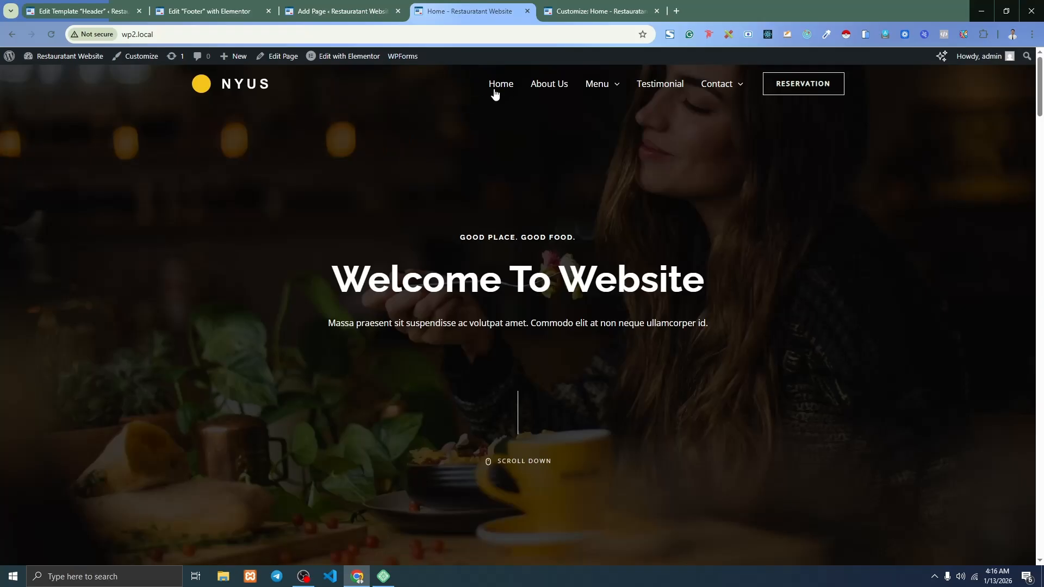
# Reload the homepage to confirm there is no header yet, then open the Header template in Elementor.
pyautogui.click(51, 35)
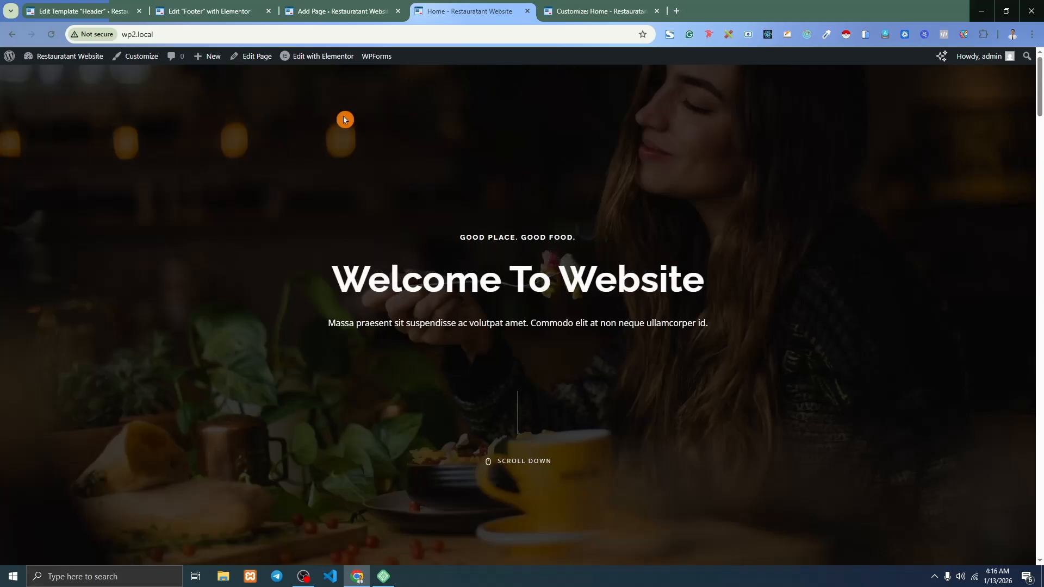
pyautogui.click(96, 9)
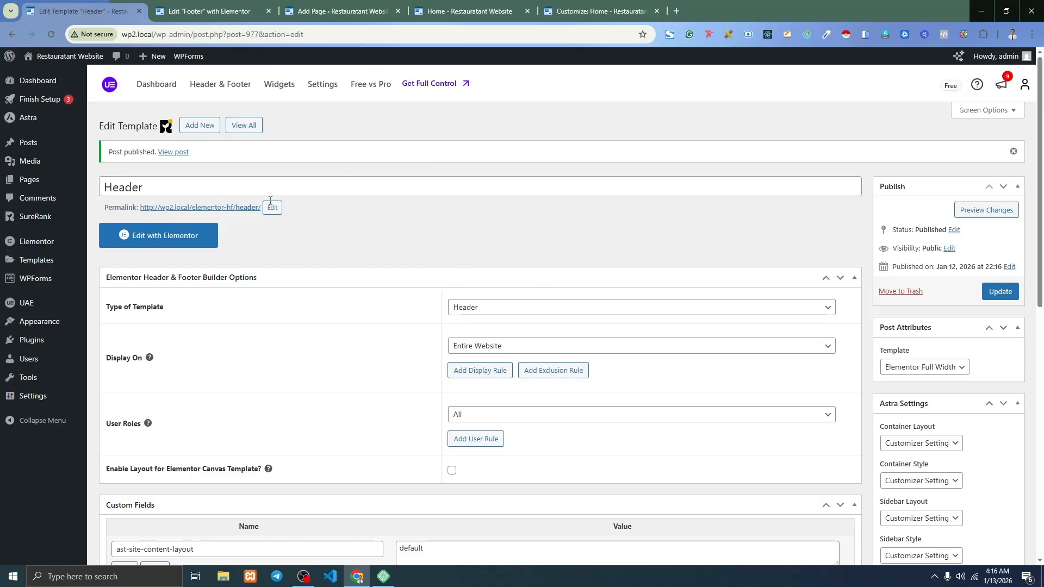
pyautogui.click(155, 240)
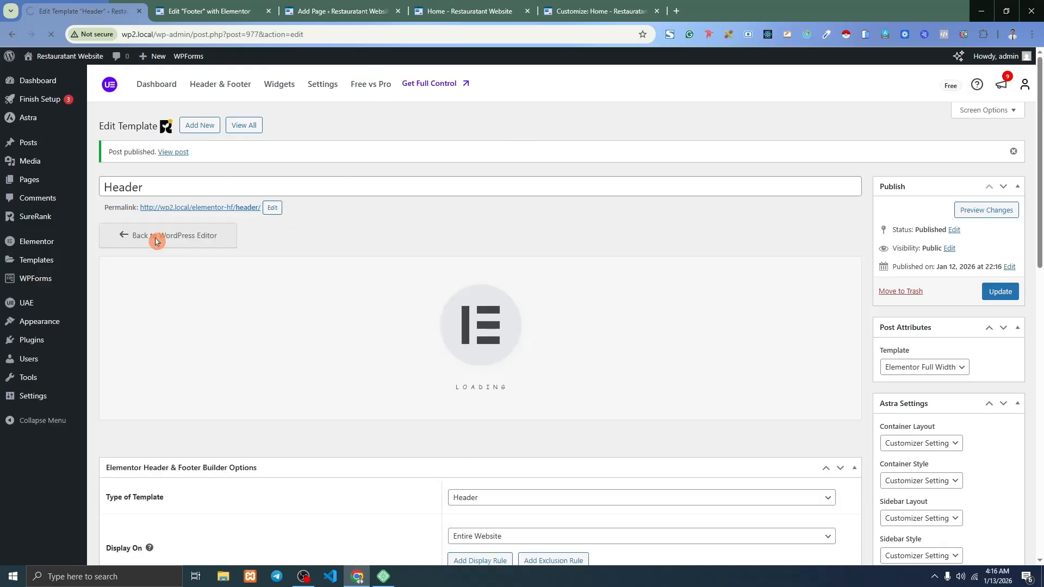
# Close the Add Page and Edit Footer tabs and return to the Elementor header editor.
pyautogui.click(452, 5)
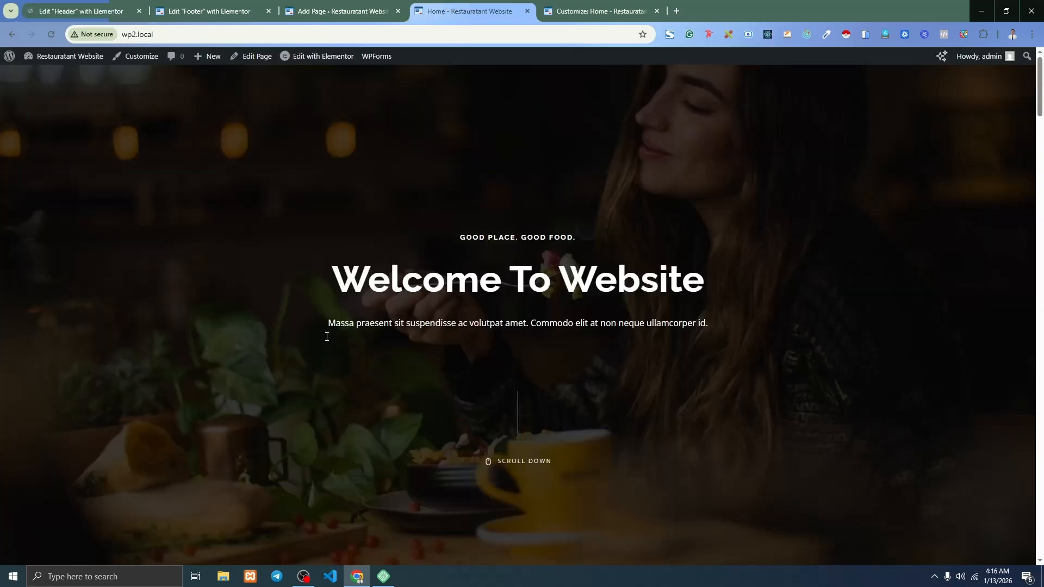
pyautogui.click(398, 11)
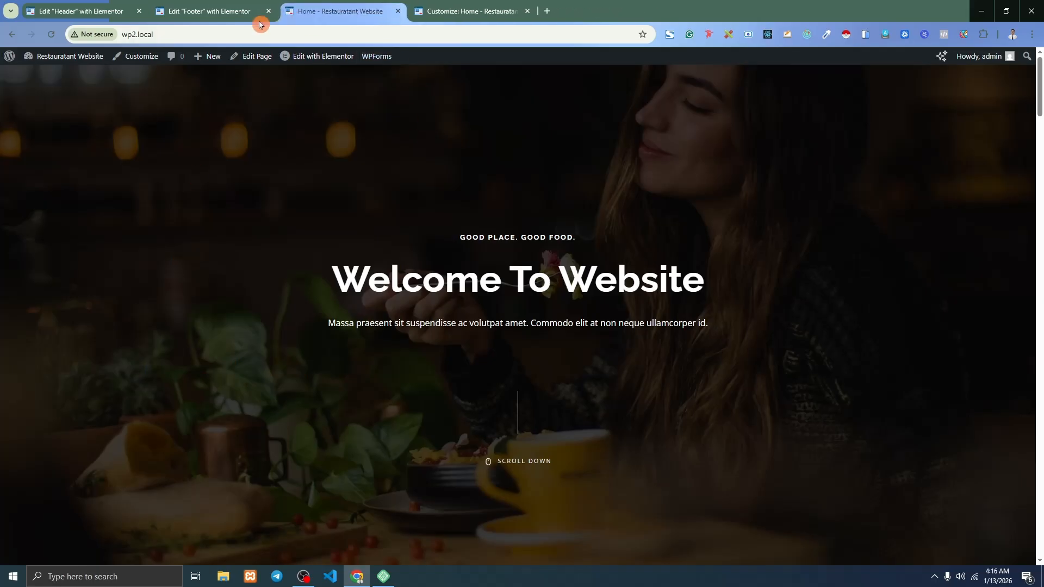
pyautogui.click(270, 14)
pyautogui.click(118, 13)
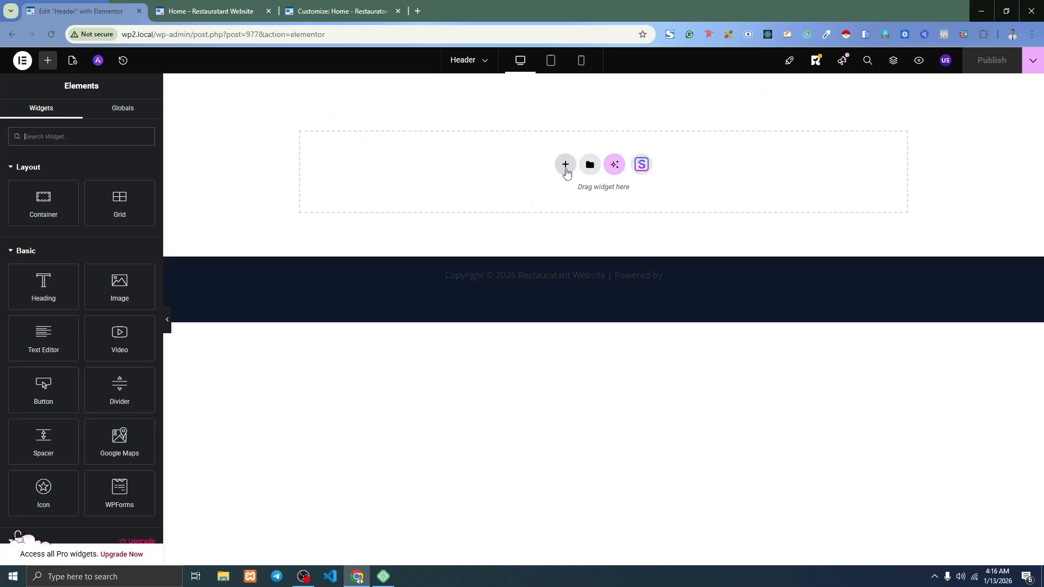
# Add a flexbox row container to the header and place two duplicated inner containers side by side.
pyautogui.click(565, 165)
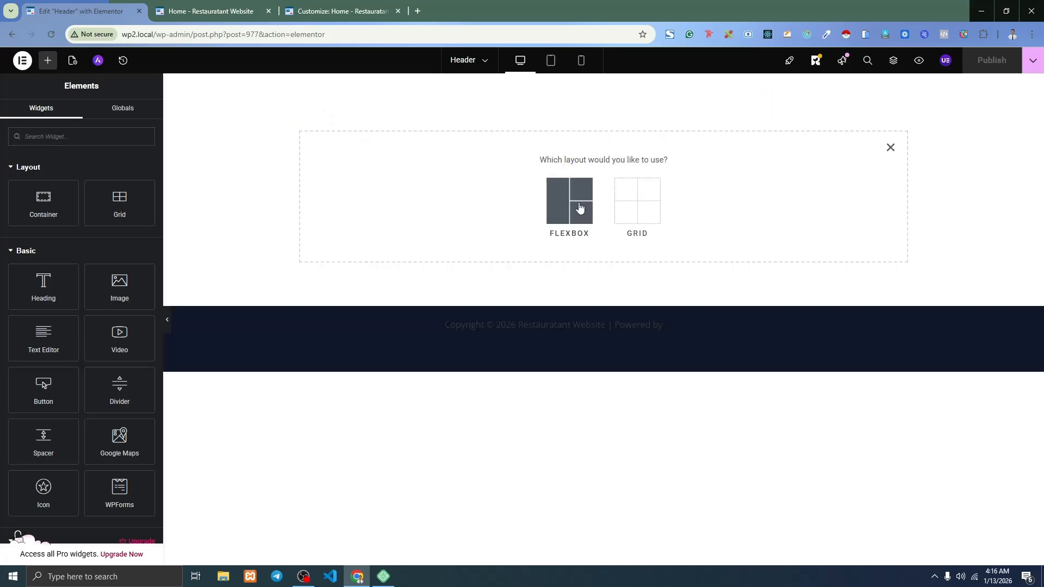
pyautogui.click(579, 205)
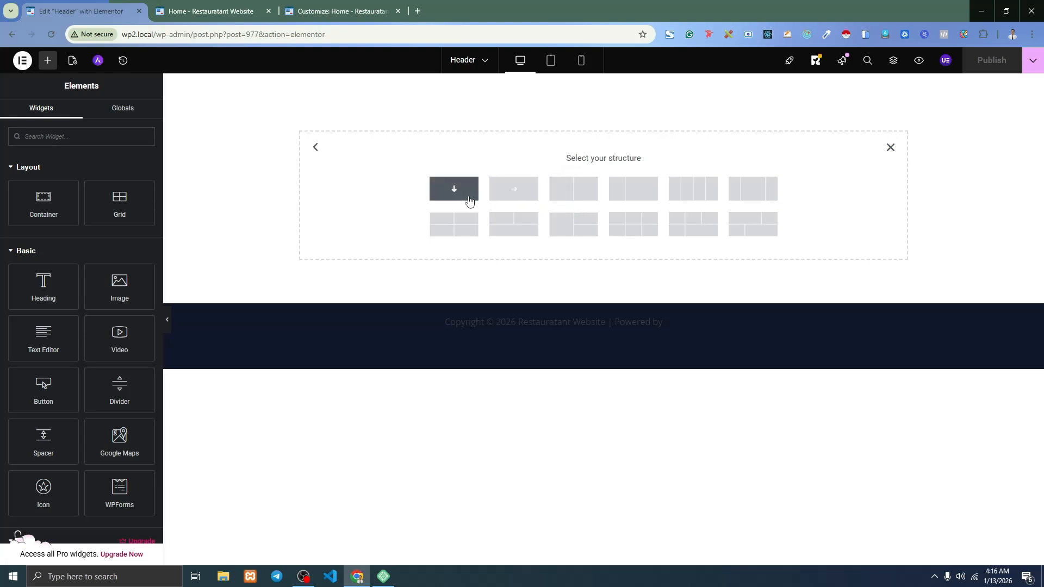
pyautogui.click(513, 189)
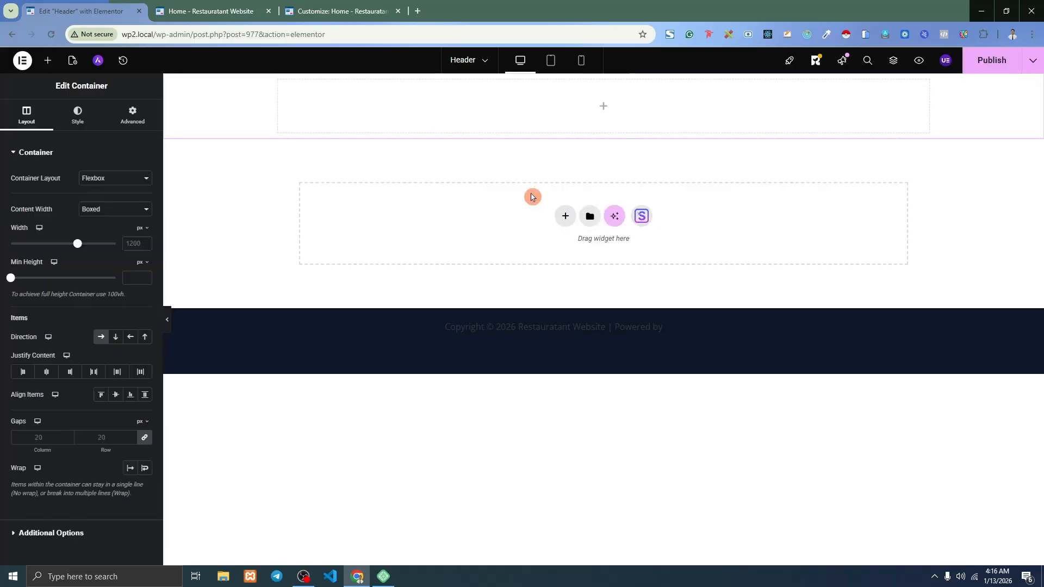
pyautogui.click(47, 61)
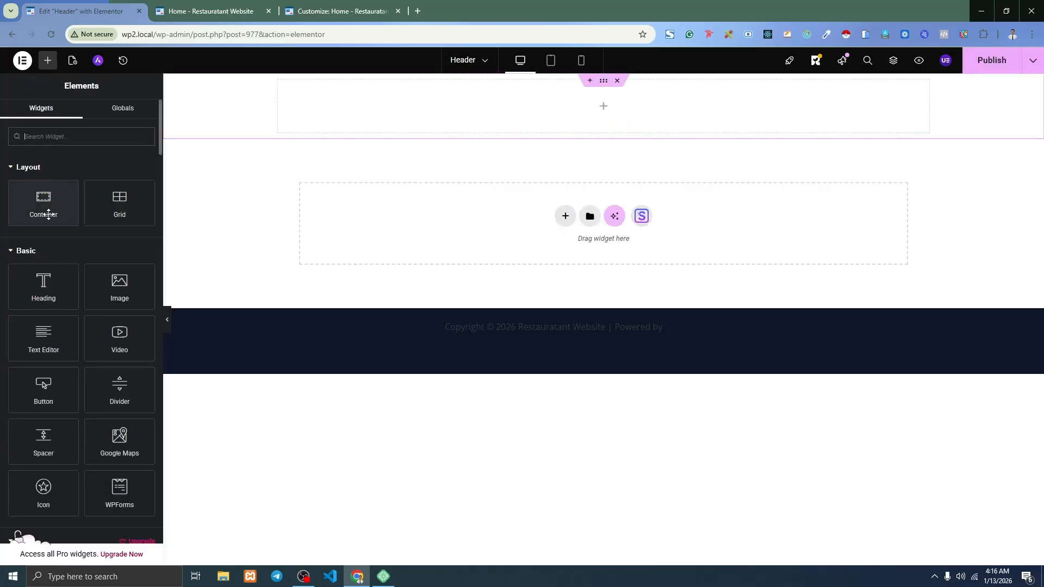
pyautogui.moveTo(38, 203); pyautogui.dragTo(567, 109)
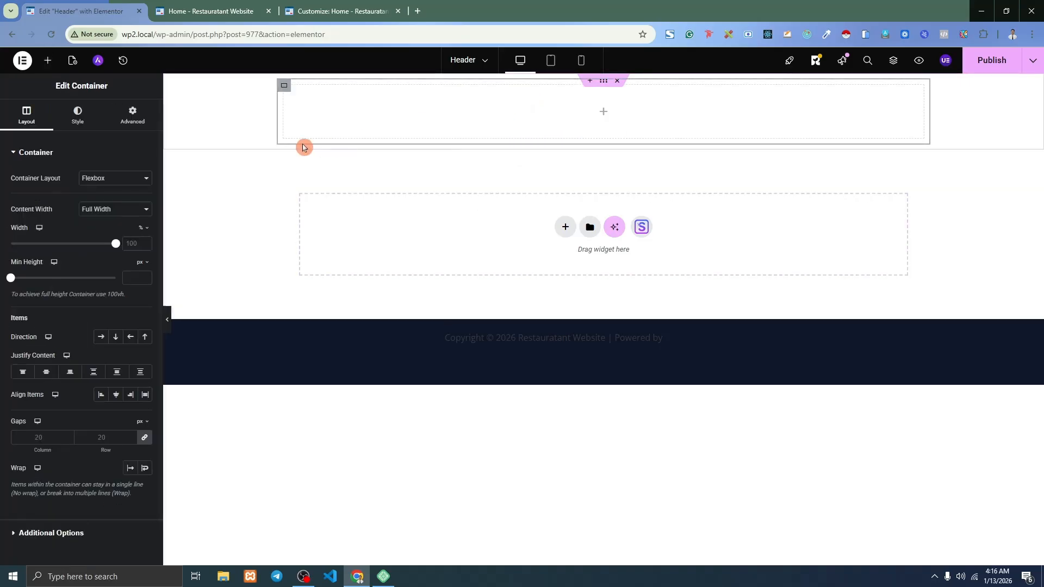
pyautogui.rightClick(284, 87)
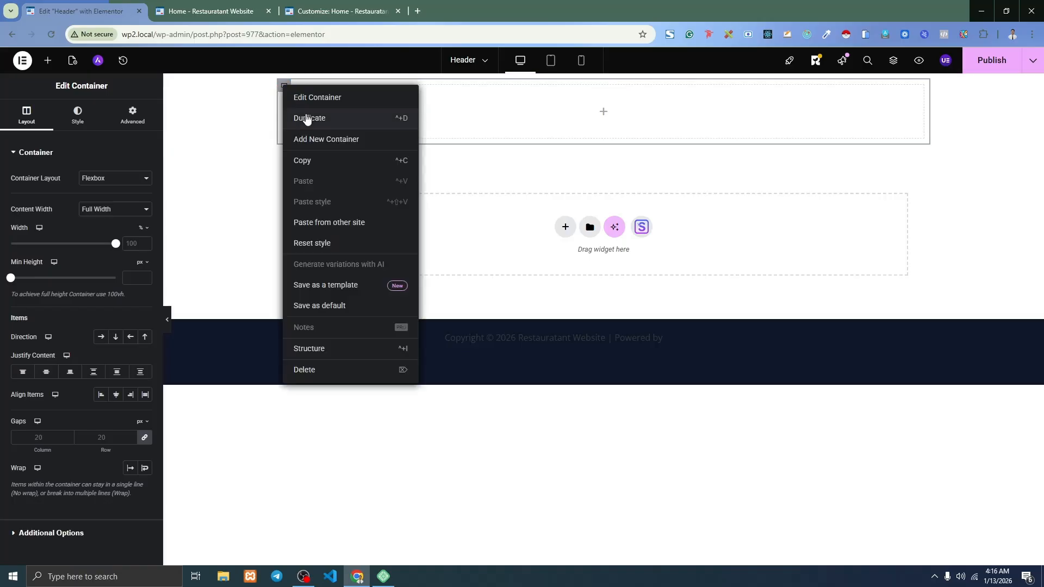
pyautogui.click(307, 118)
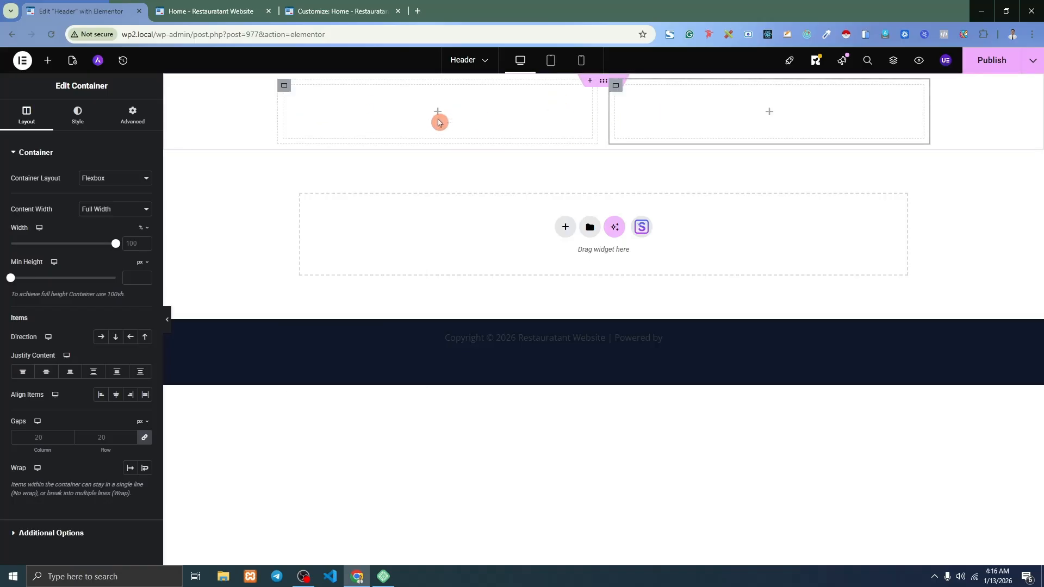
pyautogui.click(48, 63)
# Place an Image widget in the left container showing blog-1.png from the Media Library.
pyautogui.moveTo(118, 284); pyautogui.dragTo(388, 104)
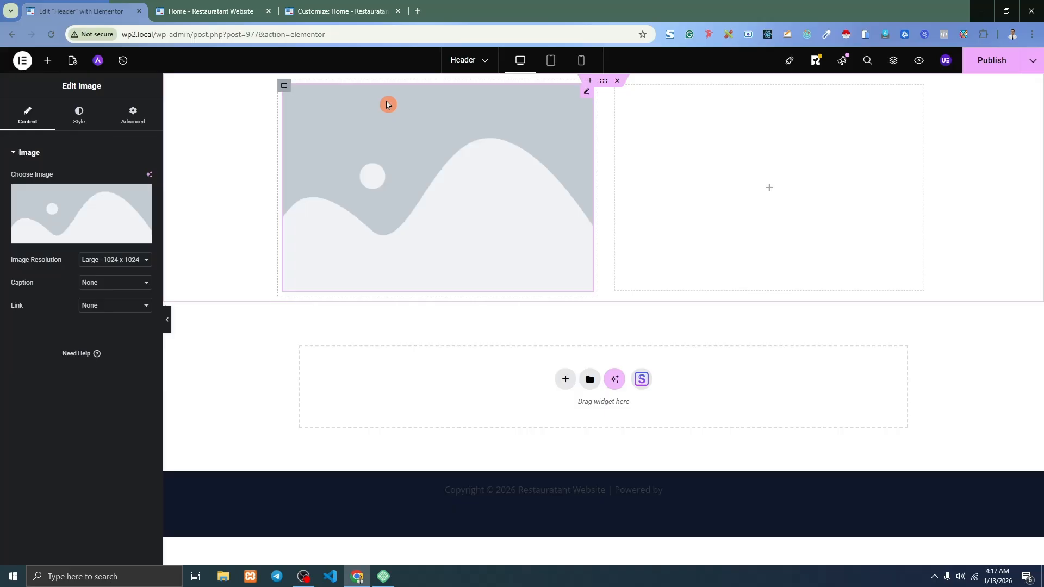
pyautogui.click(82, 204)
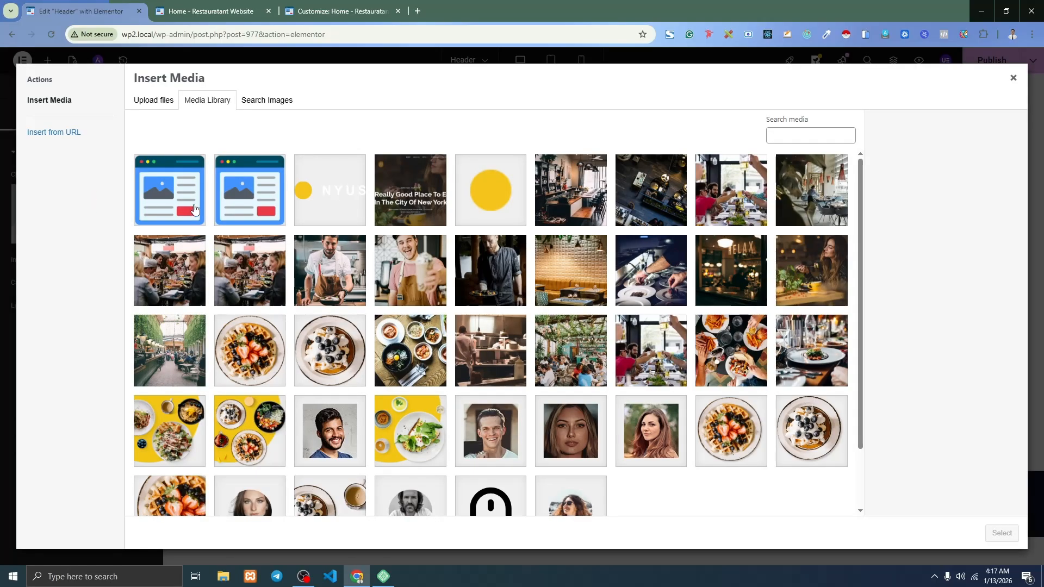
pyautogui.click(162, 203)
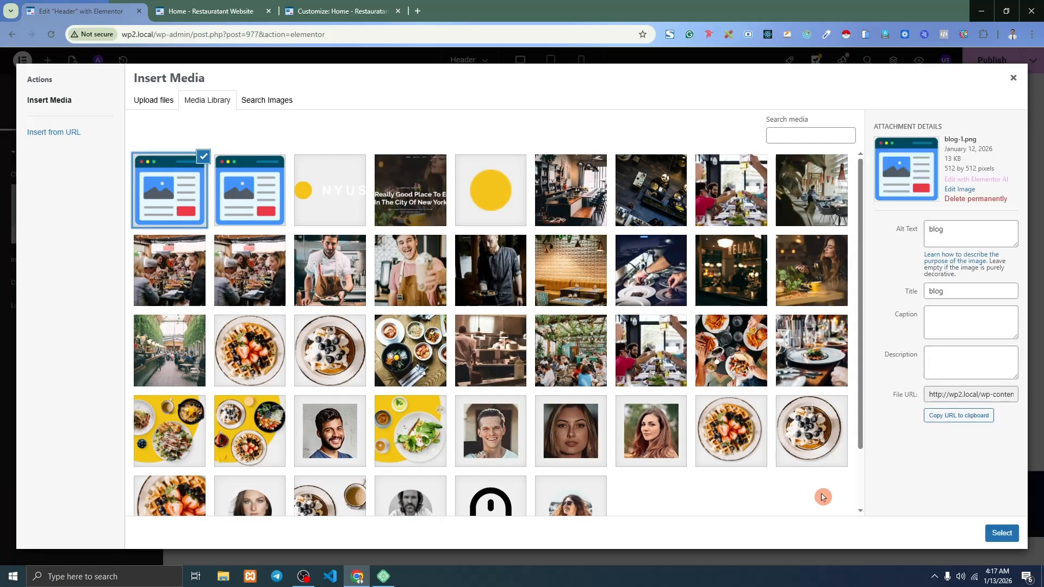
pyautogui.click(1001, 533)
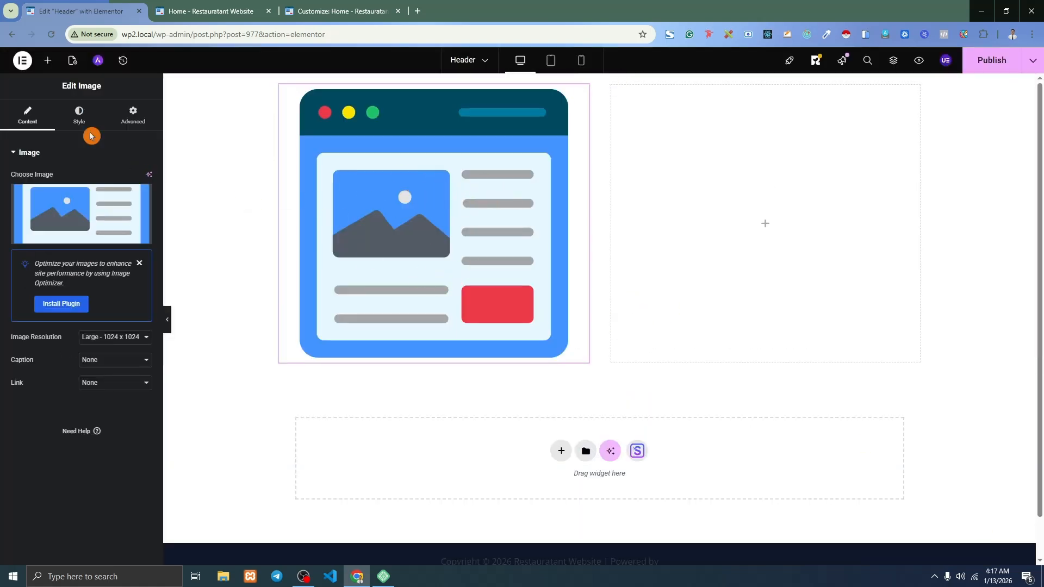
# Style the logo image with Start alignment and 11% width.
pyautogui.click(80, 120)
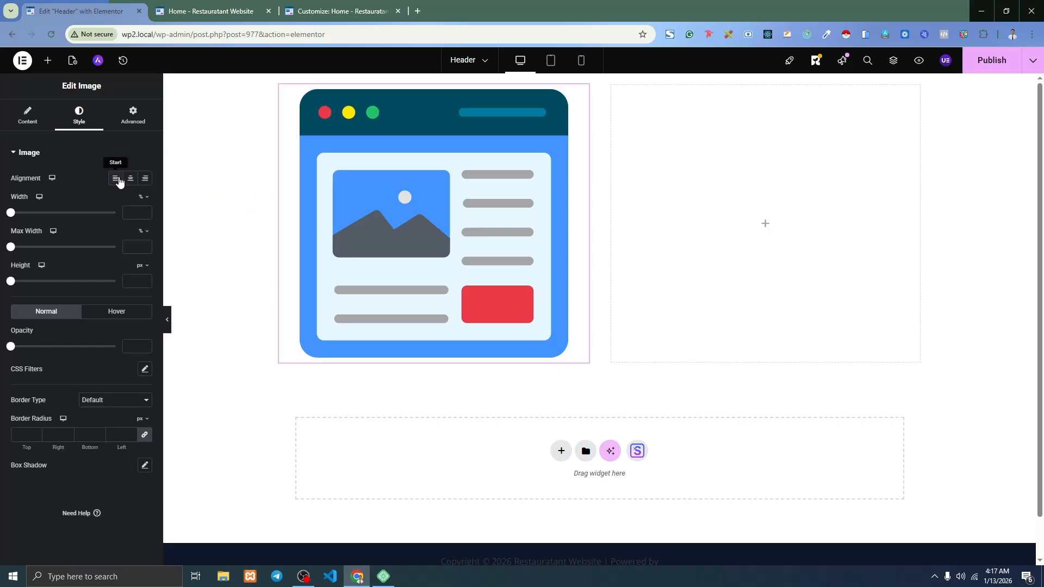
pyautogui.click(119, 179)
pyautogui.moveTo(12, 216); pyautogui.dragTo(22, 216)
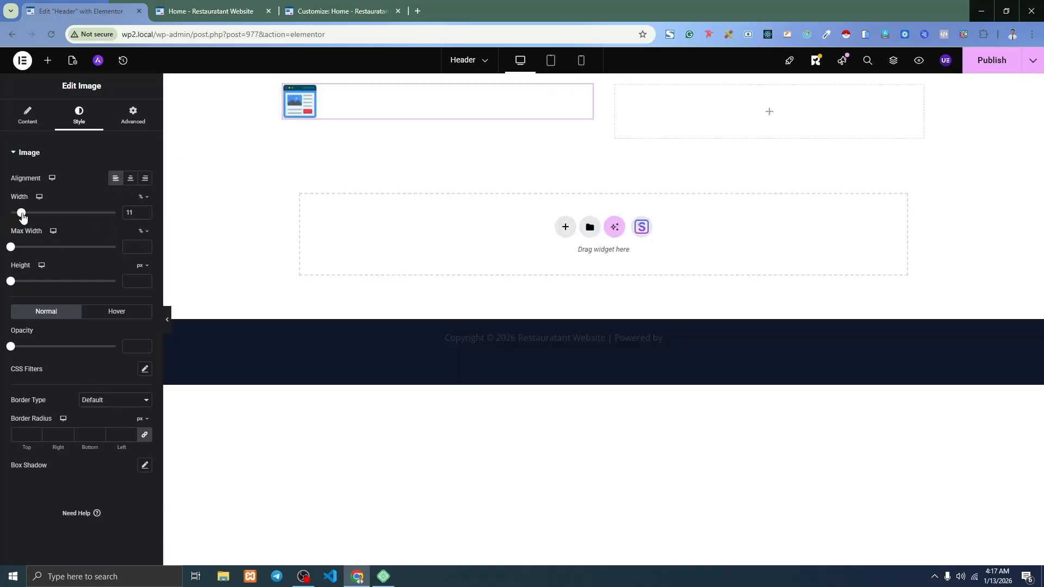
pyautogui.rightClick(470, 152)
pyautogui.click(765, 209)
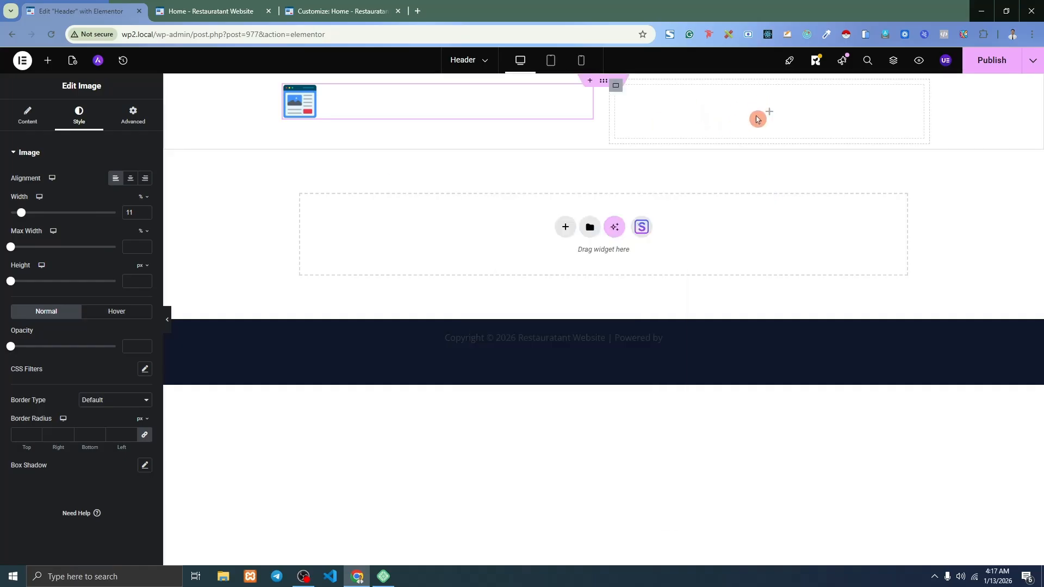
pyautogui.click(47, 60)
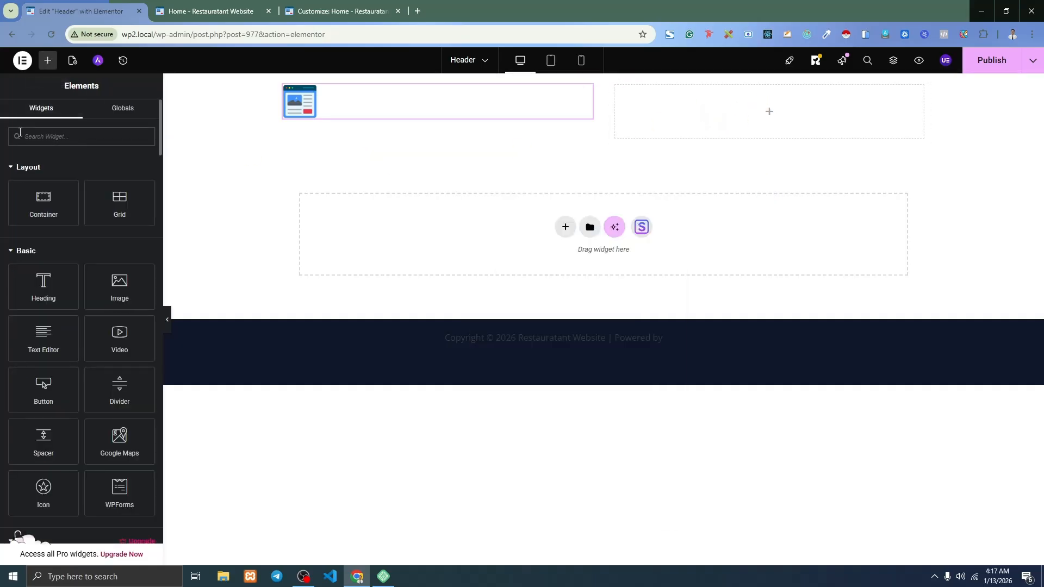
# Search widgets for 'menu' and drop a Navigation Menu into the right header column.
pyautogui.write('menu')
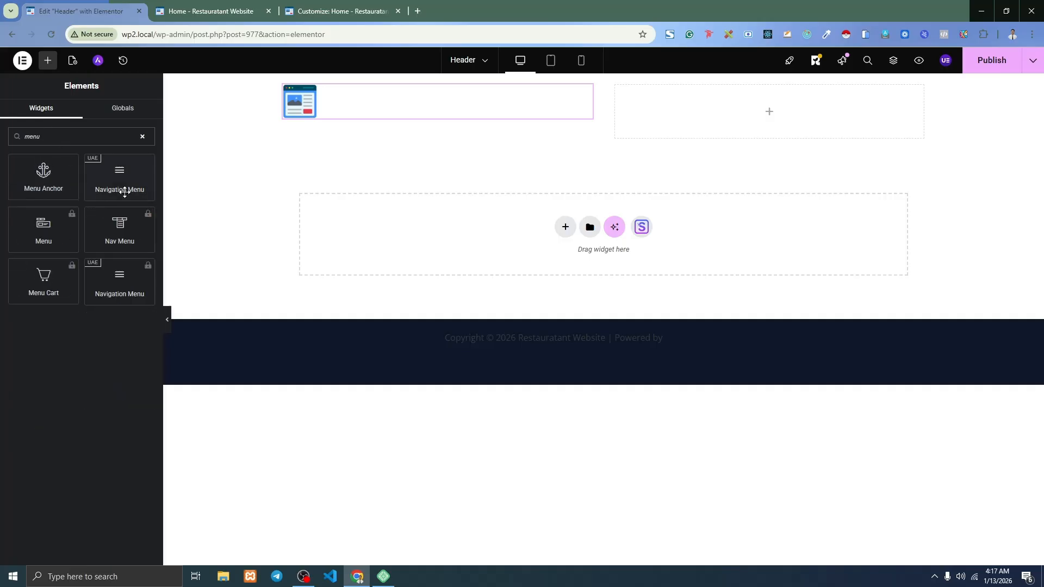
pyautogui.moveTo(104, 182); pyautogui.dragTo(793, 133)
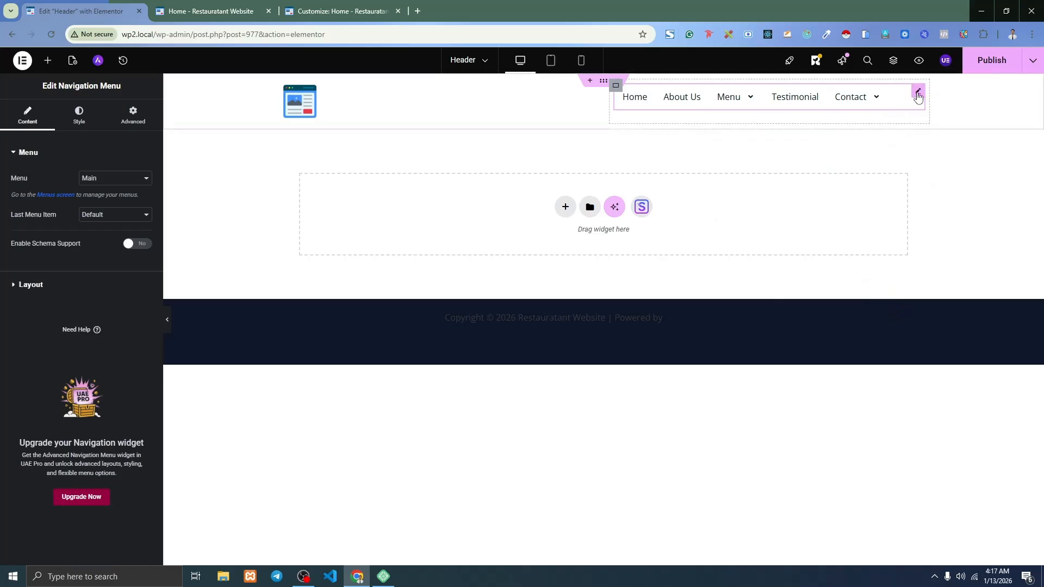
pyautogui.click(79, 117)
pyautogui.scroll(-2, 91, 264)
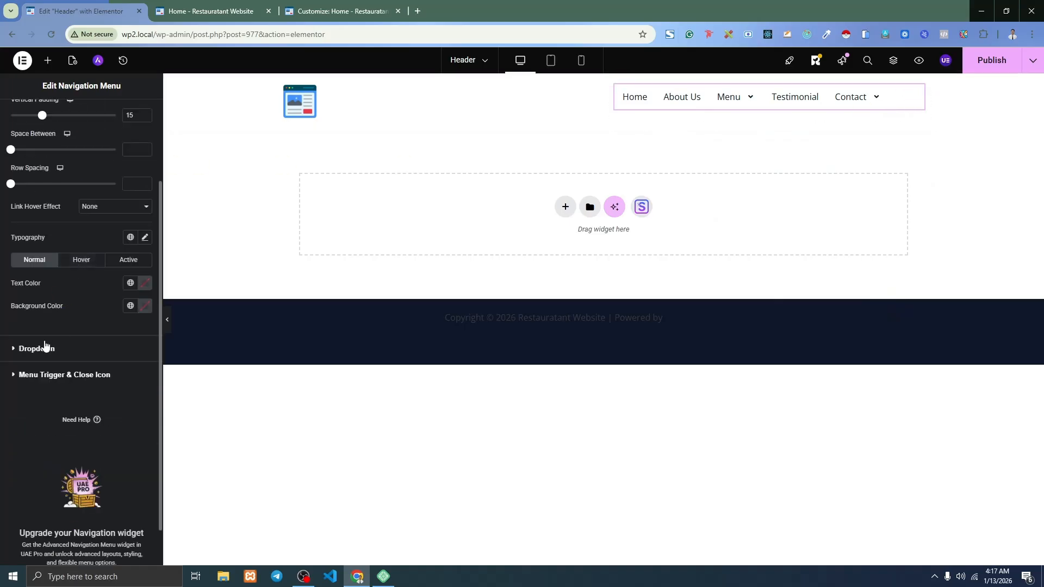
pyautogui.scroll(2, 53, 281)
pyautogui.click(30, 114)
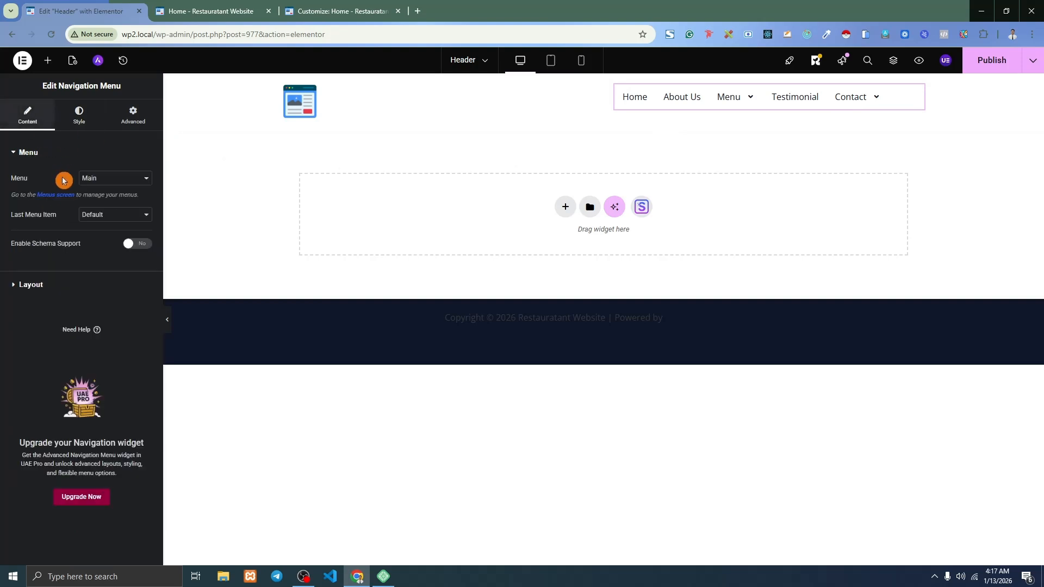
pyautogui.click(38, 284)
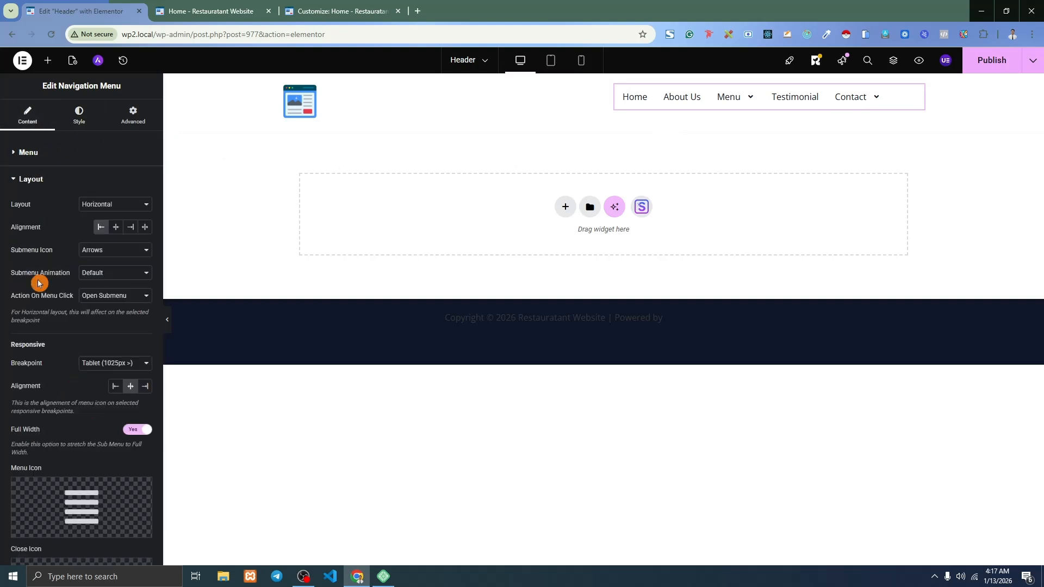
# Right-align the navigation menu items and preview the result on the live home page.
pyautogui.click(130, 227)
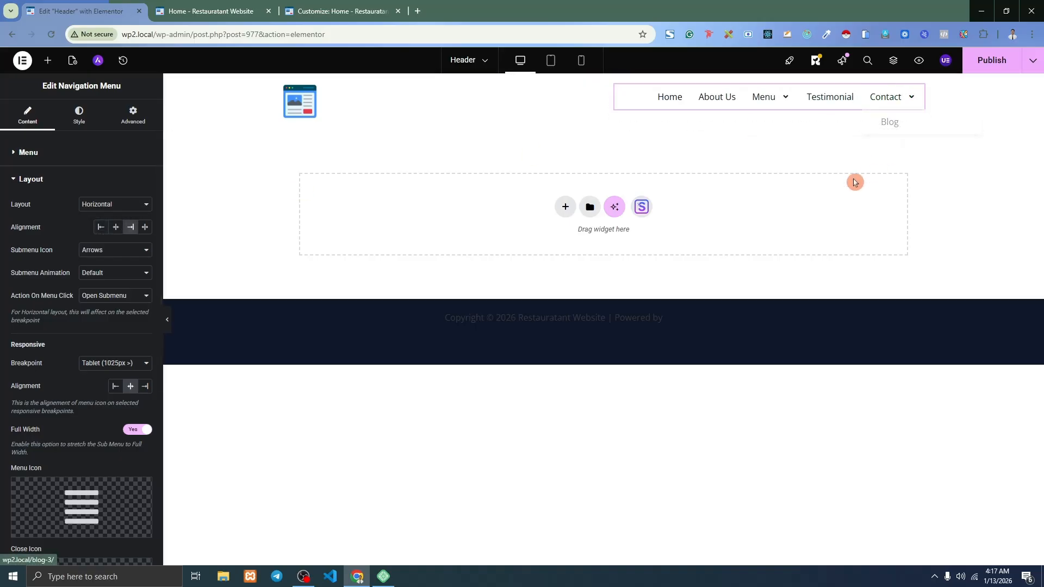
pyautogui.click(995, 69)
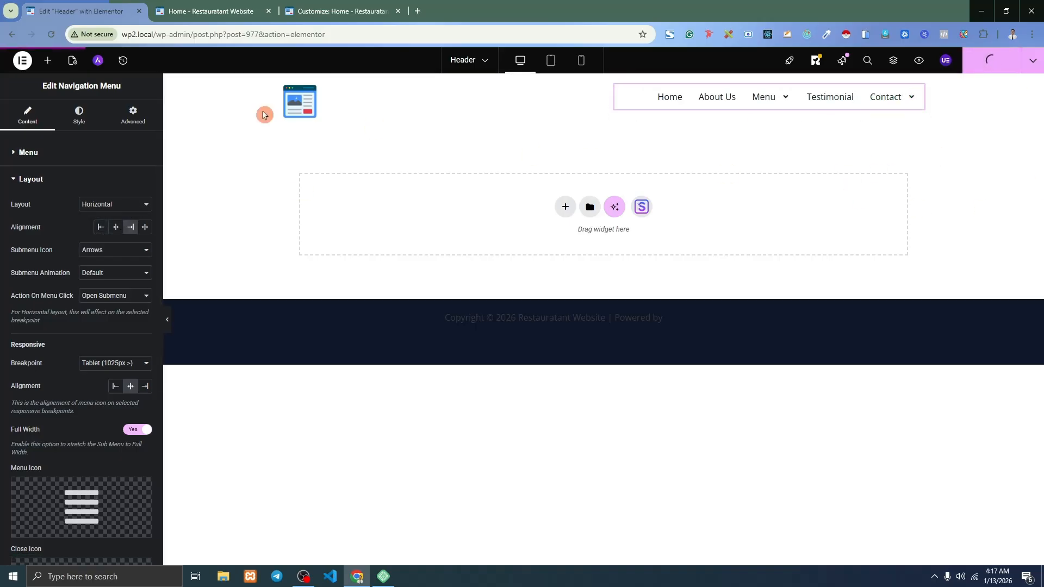
pyautogui.click(89, 127)
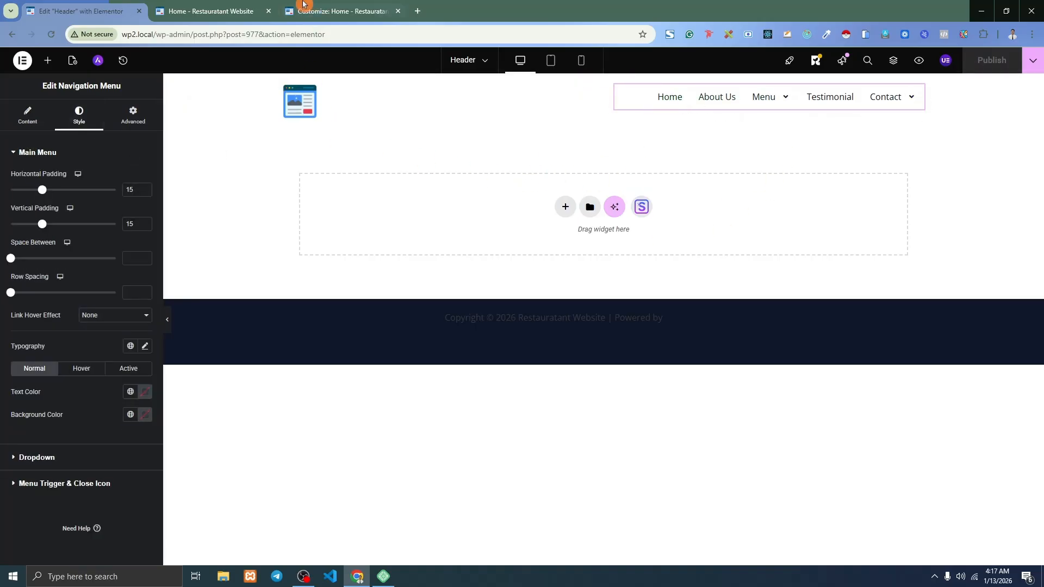
pyautogui.click(212, 11)
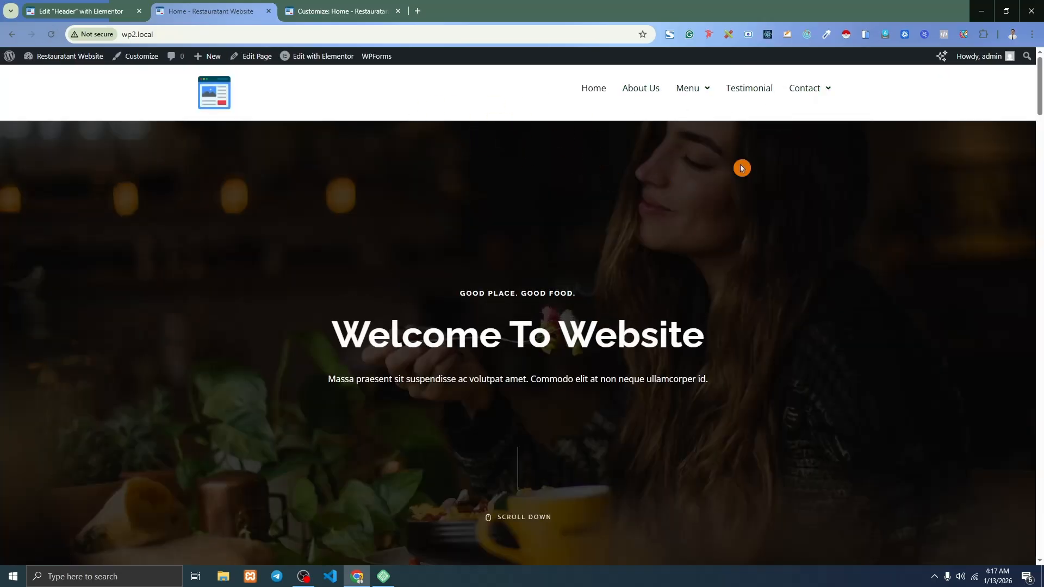
pyautogui.click(79, 4)
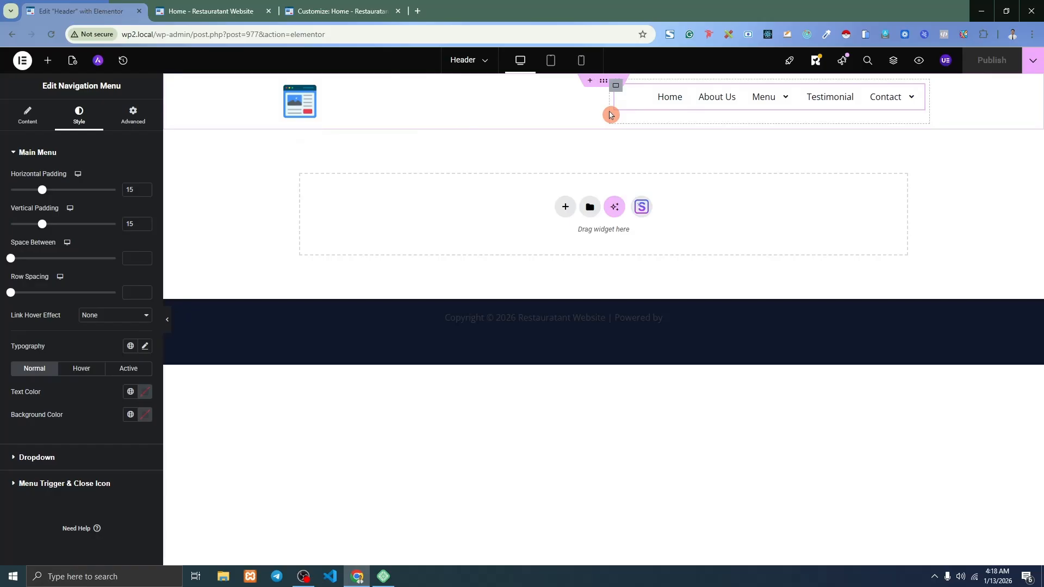
# Centre the menu vertically in its container via Justify Content, publish, and check the live header.
pyautogui.click(636, 105)
pyautogui.click(617, 87)
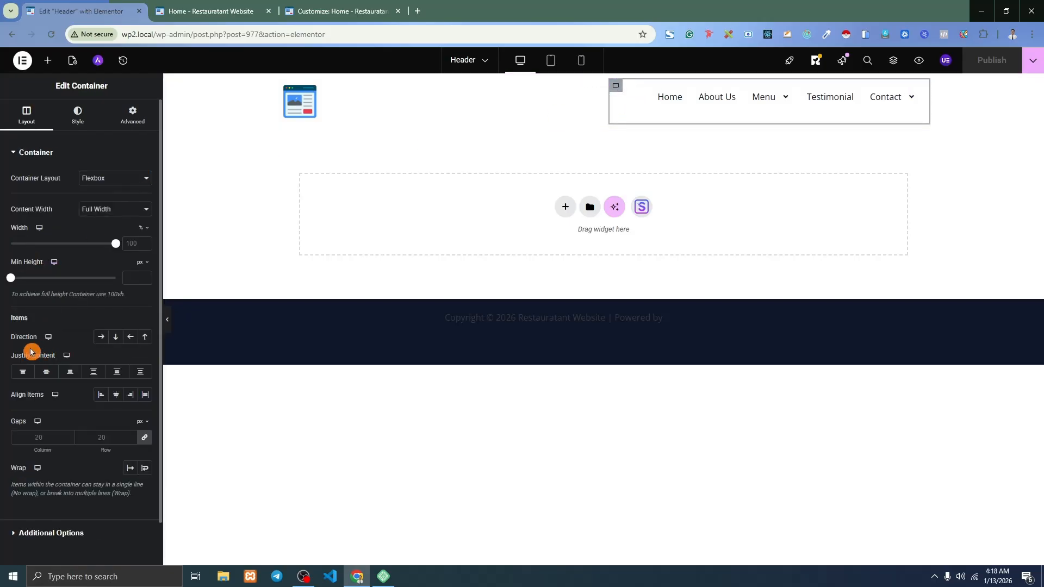
pyautogui.click(46, 373)
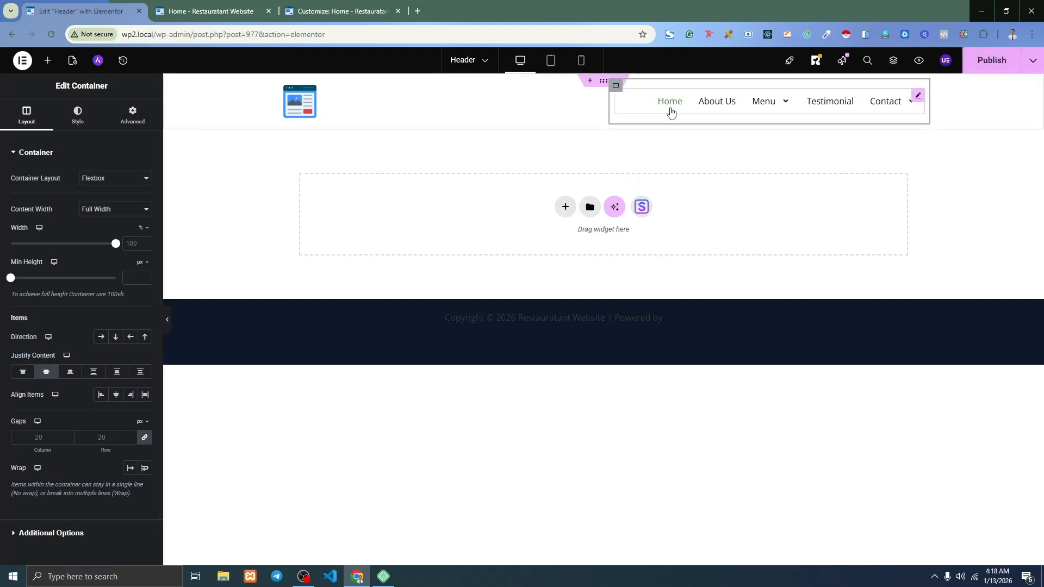
pyautogui.click(996, 70)
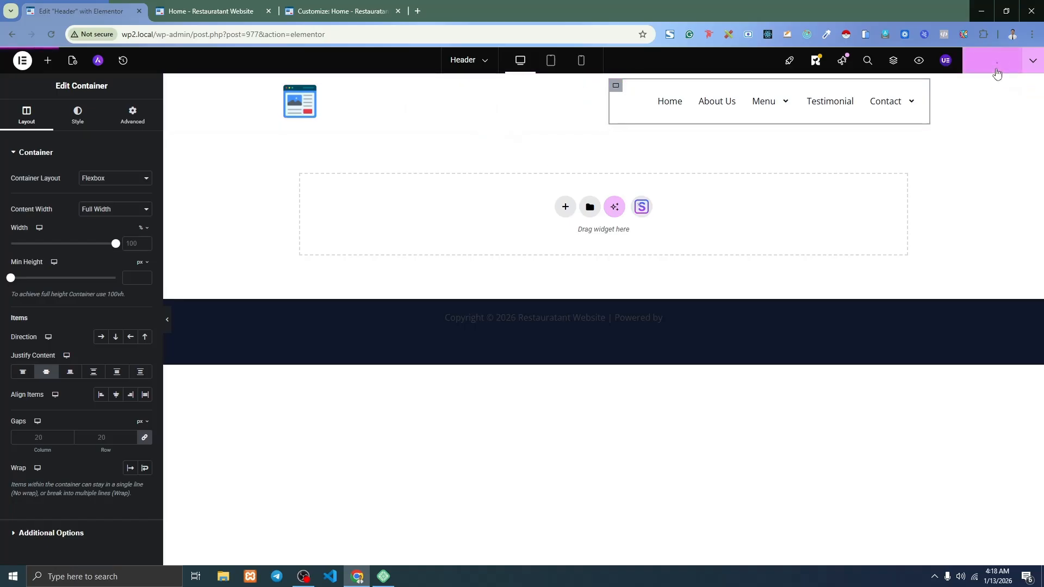
pyautogui.click(224, 9)
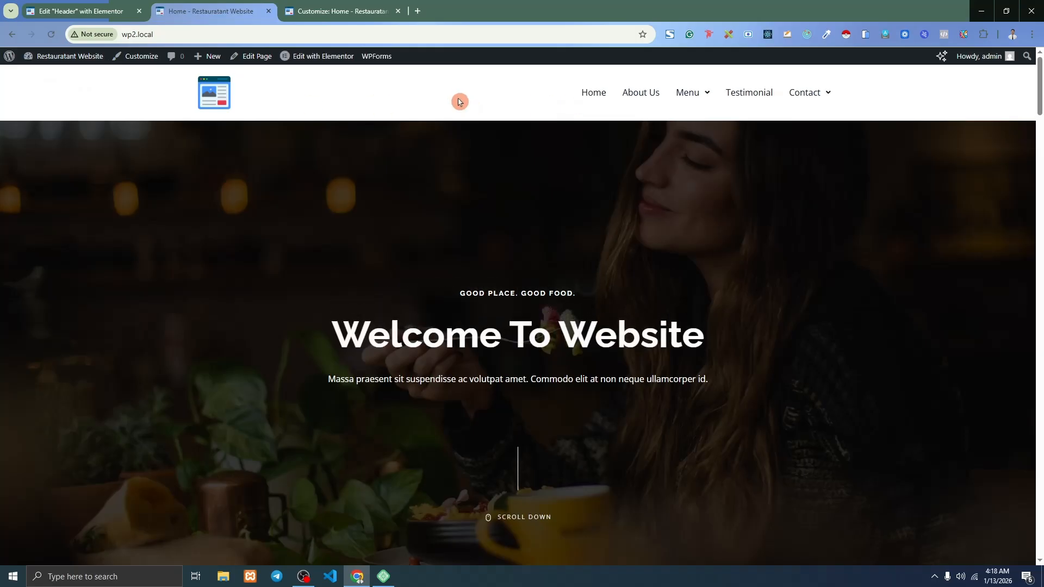
pyautogui.click(107, 4)
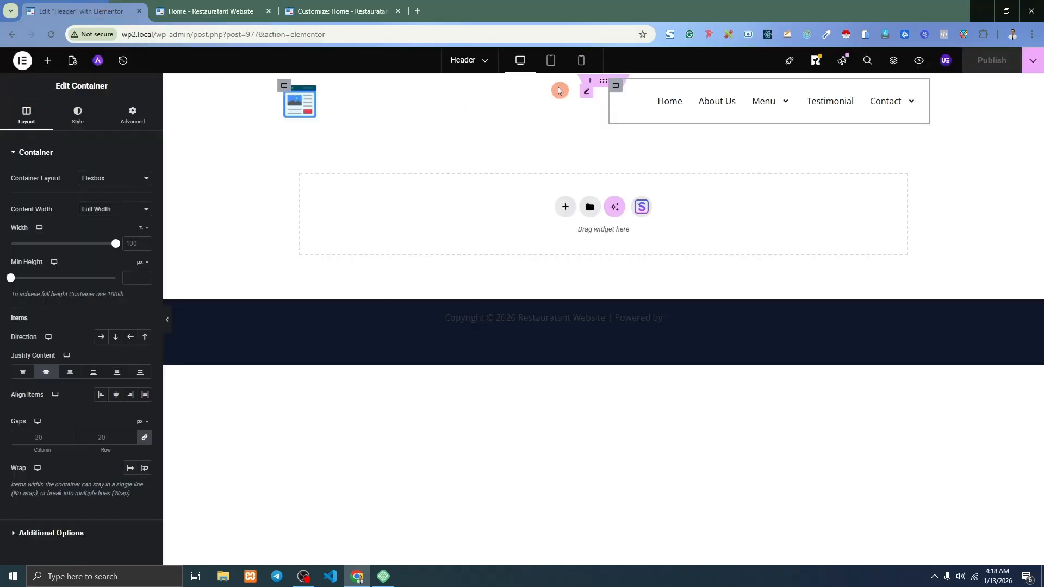
pyautogui.click(603, 82)
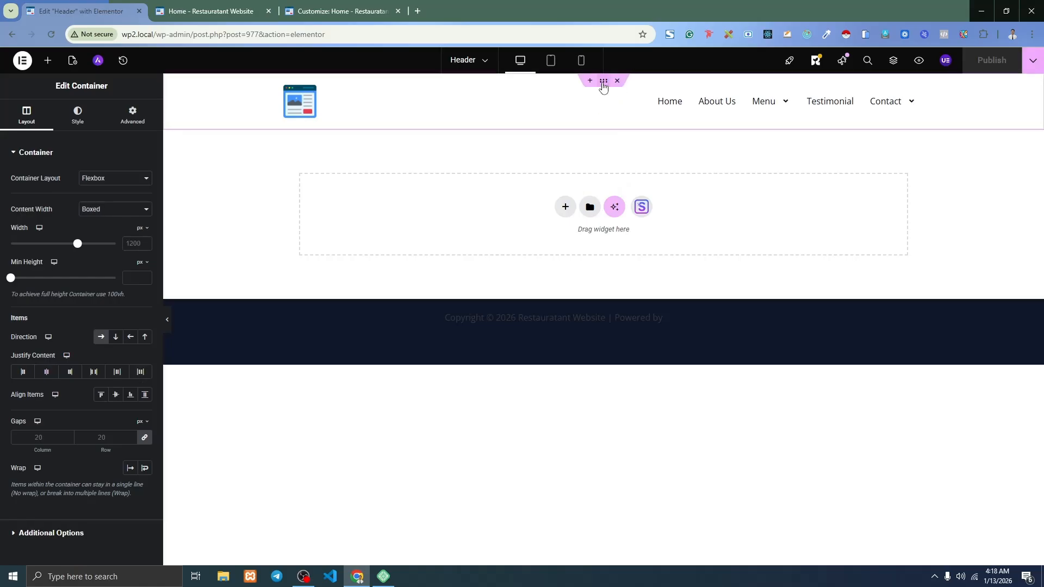
# Give the header container a solid black background.
pyautogui.click(81, 117)
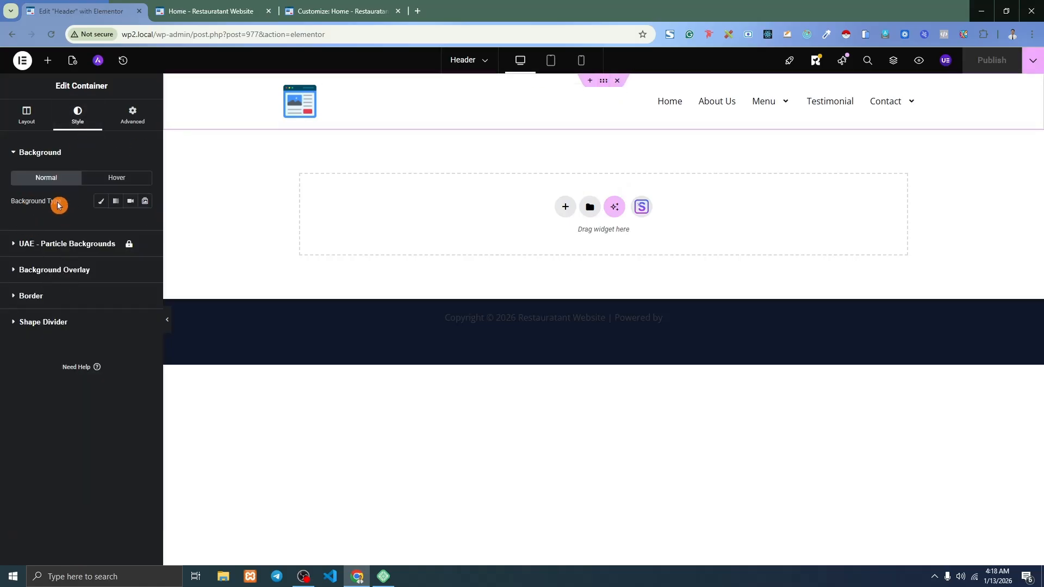
pyautogui.click(100, 201)
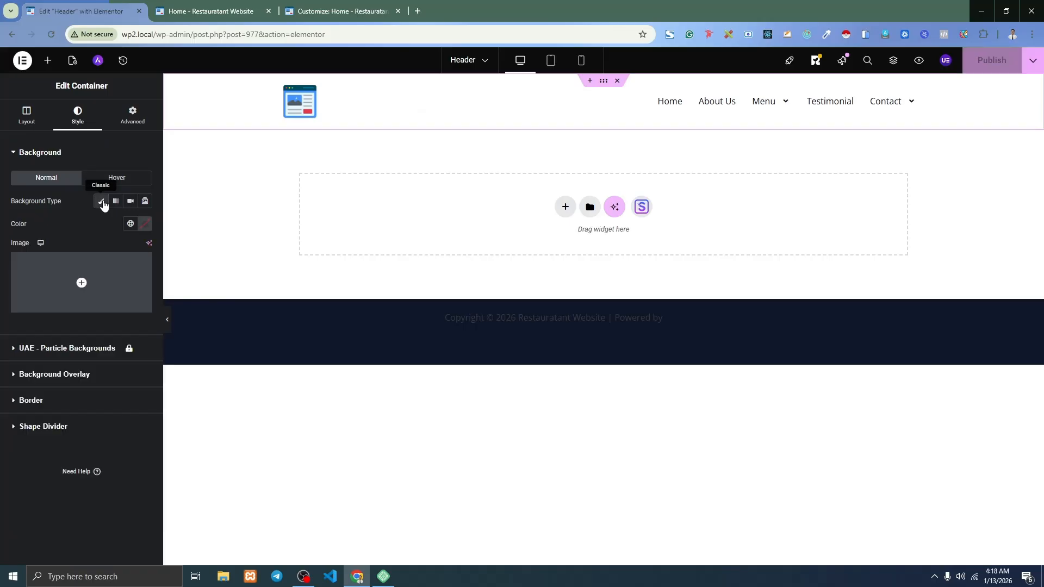
pyautogui.click(146, 224)
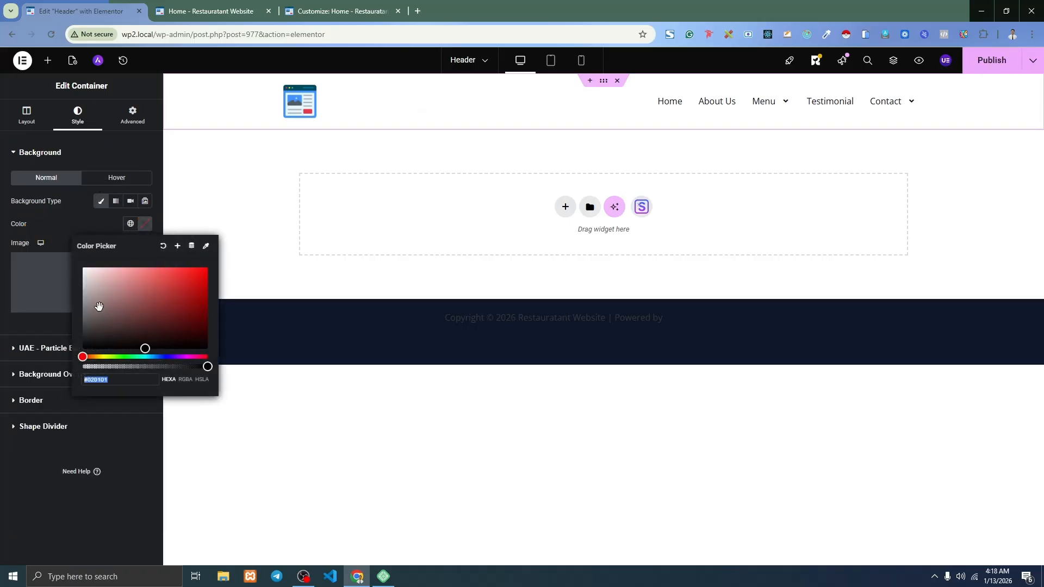
pyautogui.moveTo(93, 298); pyautogui.dragTo(80, 377)
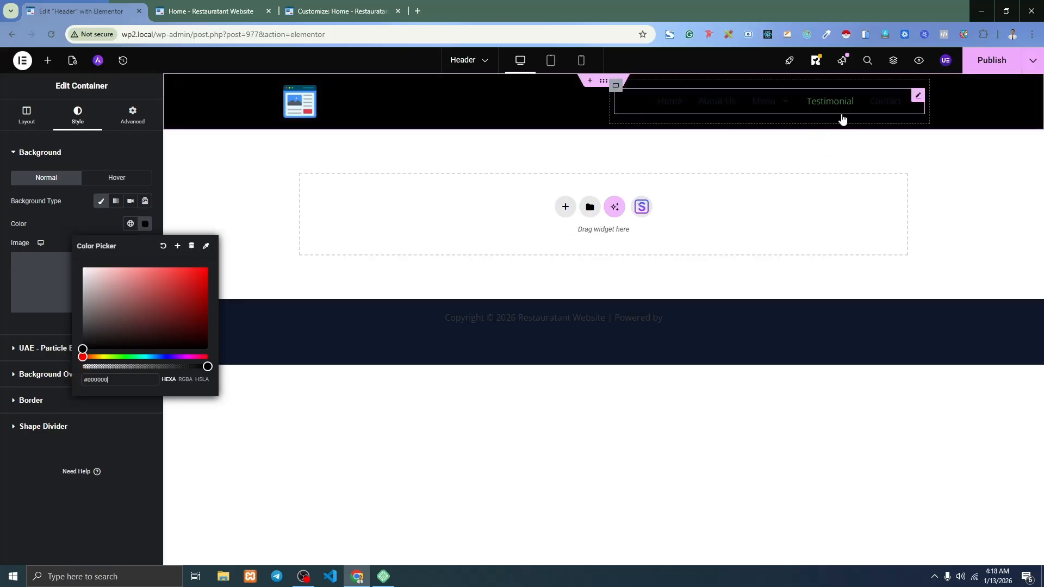
# Make the navigation menu link text white (#FFFFFF).
pyautogui.click(917, 98)
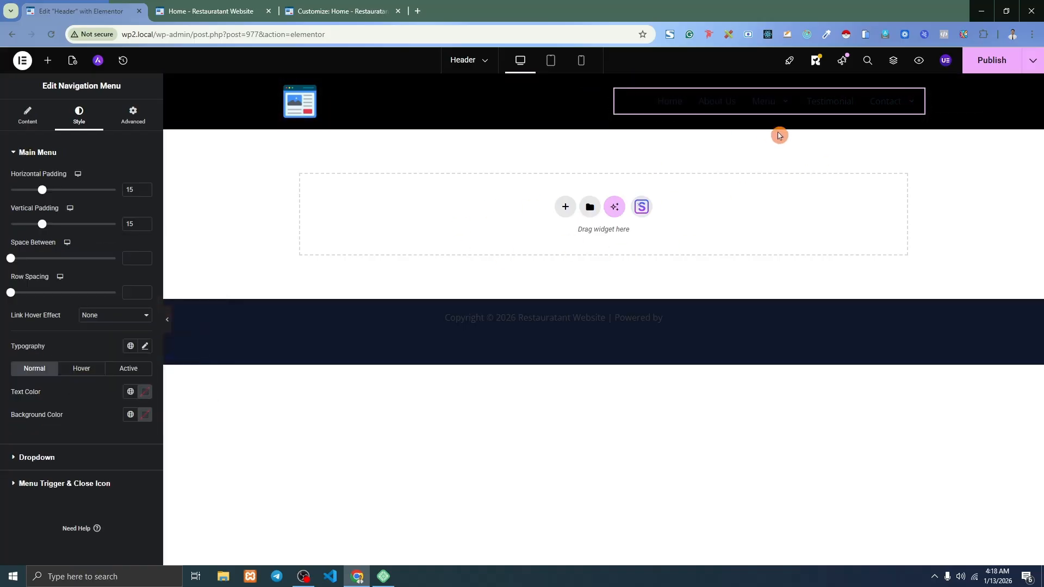
pyautogui.click(31, 121)
pyautogui.click(73, 121)
pyautogui.scroll(-3, 75, 207)
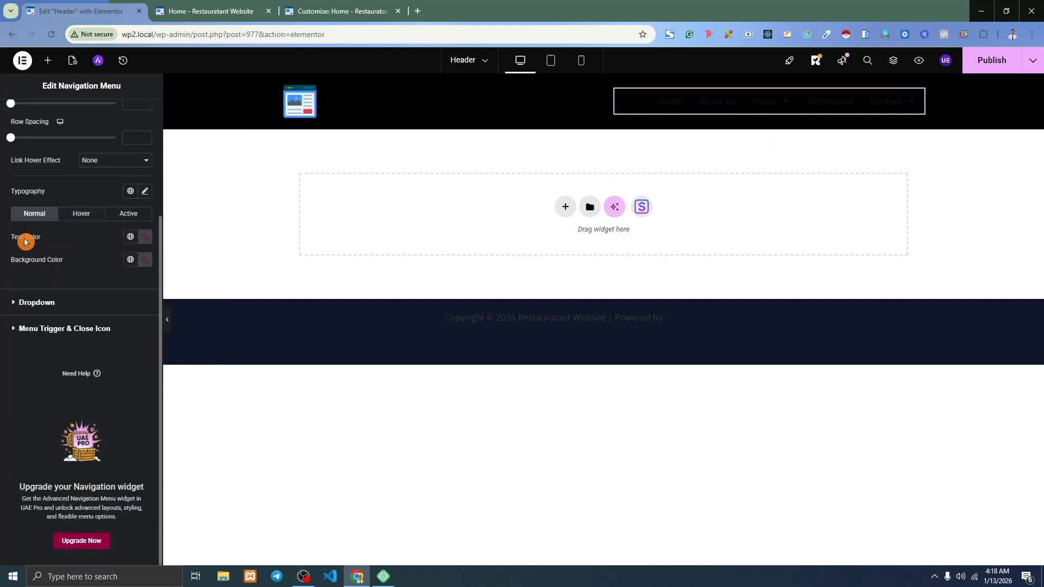
pyautogui.click(145, 239)
pyautogui.moveTo(144, 317); pyautogui.dragTo(65, 266)
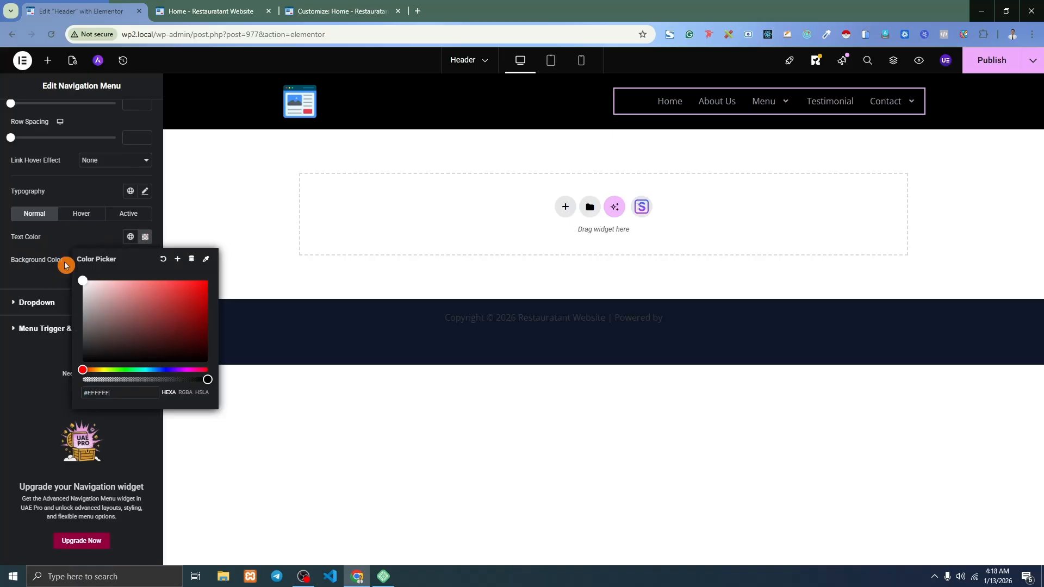
pyautogui.moveTo(779, 117)
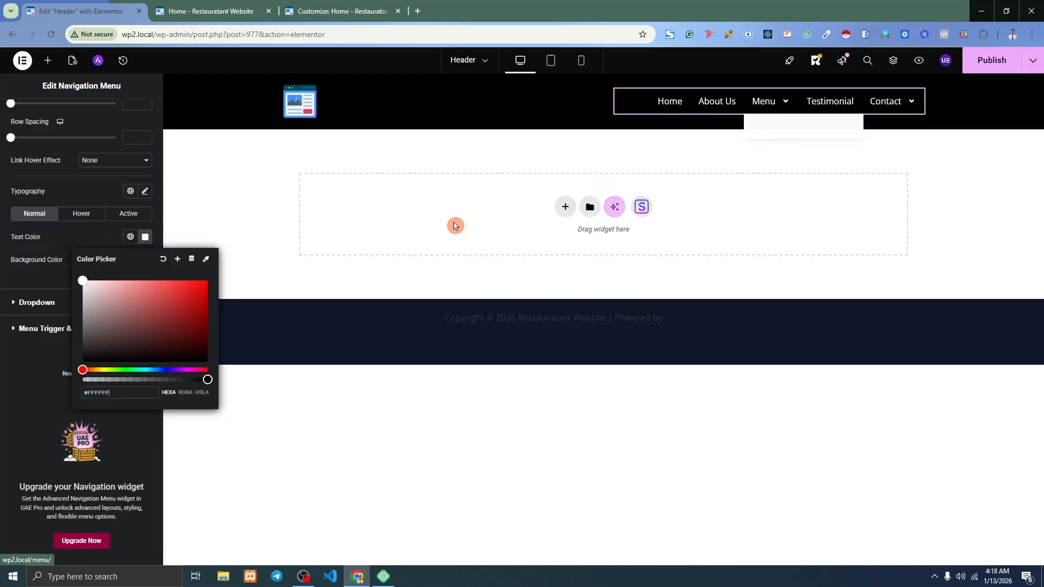
# Set the dropdown submenu background to black (#000000) and publish the header.
pyautogui.click(30, 302)
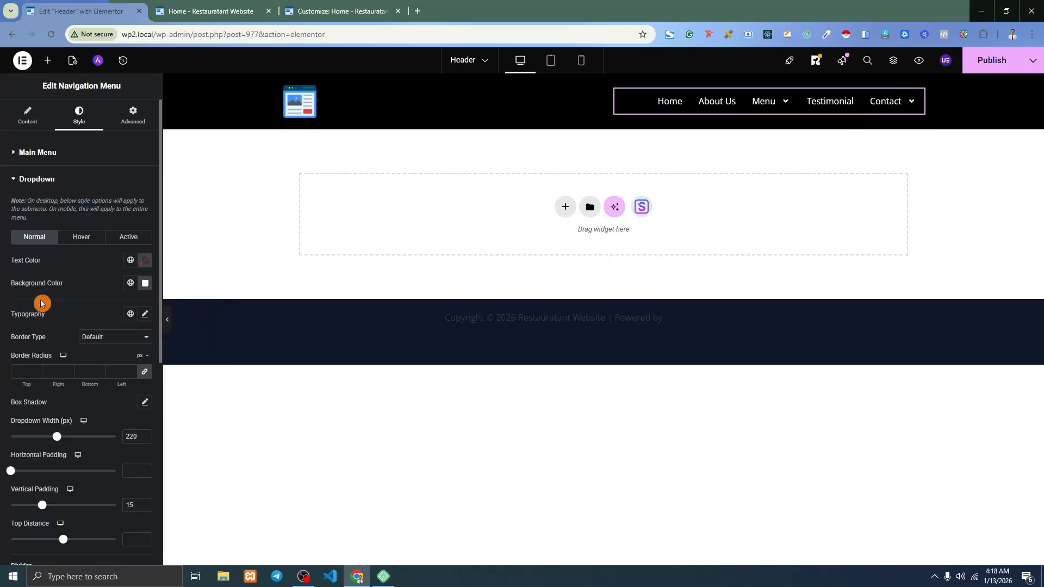
pyautogui.click(144, 282)
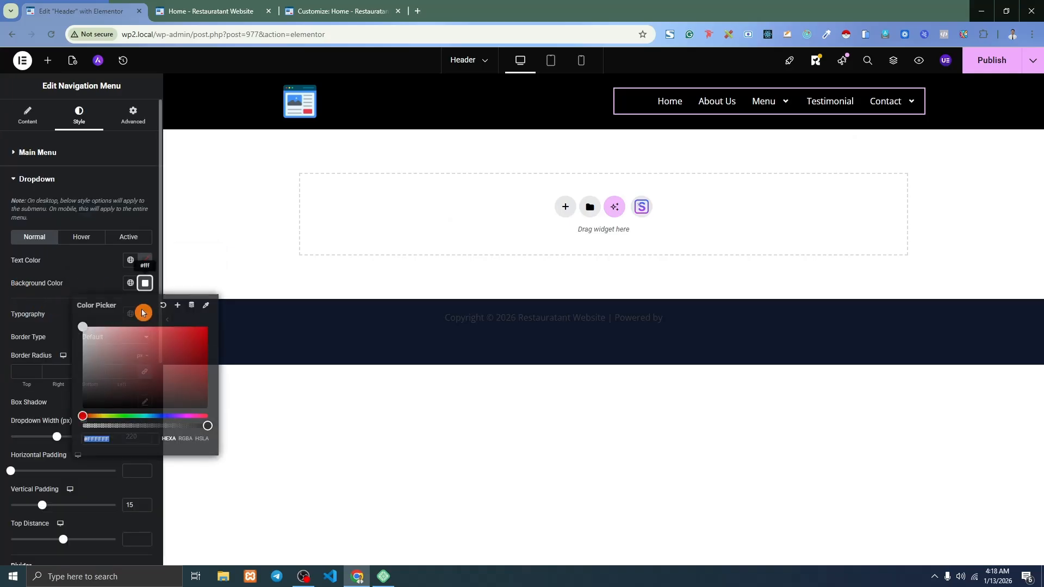
pyautogui.moveTo(114, 386); pyautogui.dragTo(52, 438)
pyautogui.moveTo(785, 103)
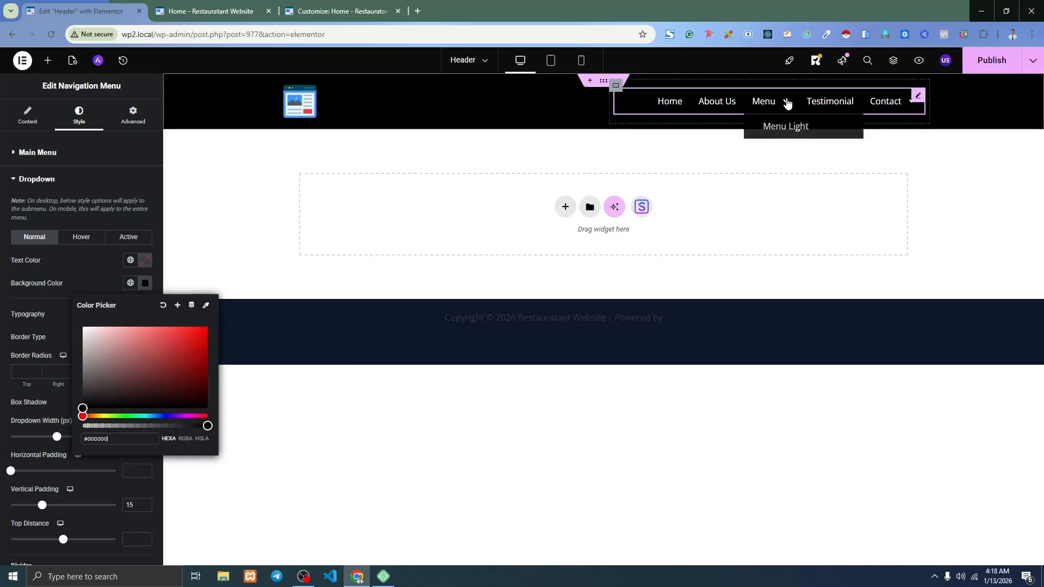
pyautogui.moveTo(899, 103)
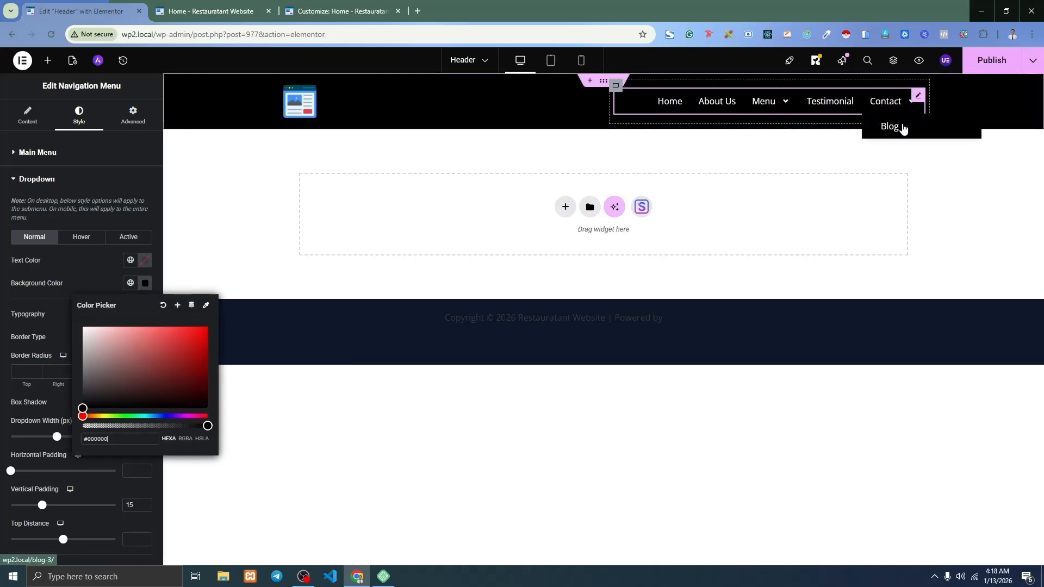
pyautogui.click(821, 210)
pyautogui.click(990, 60)
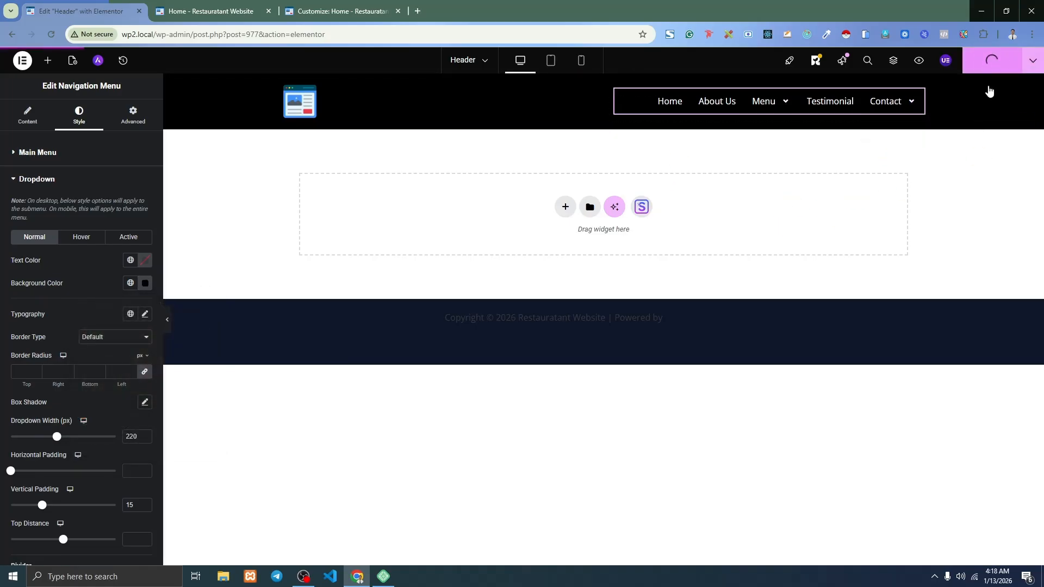
# Reload the homepage and scroll through it to check the new black header.
pyautogui.click(204, 10)
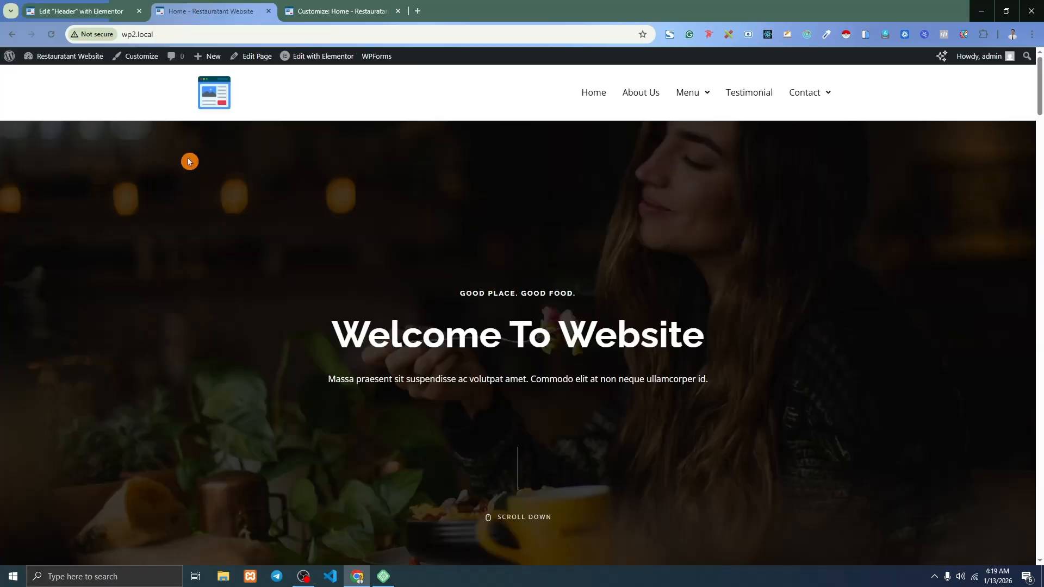
pyautogui.click(51, 35)
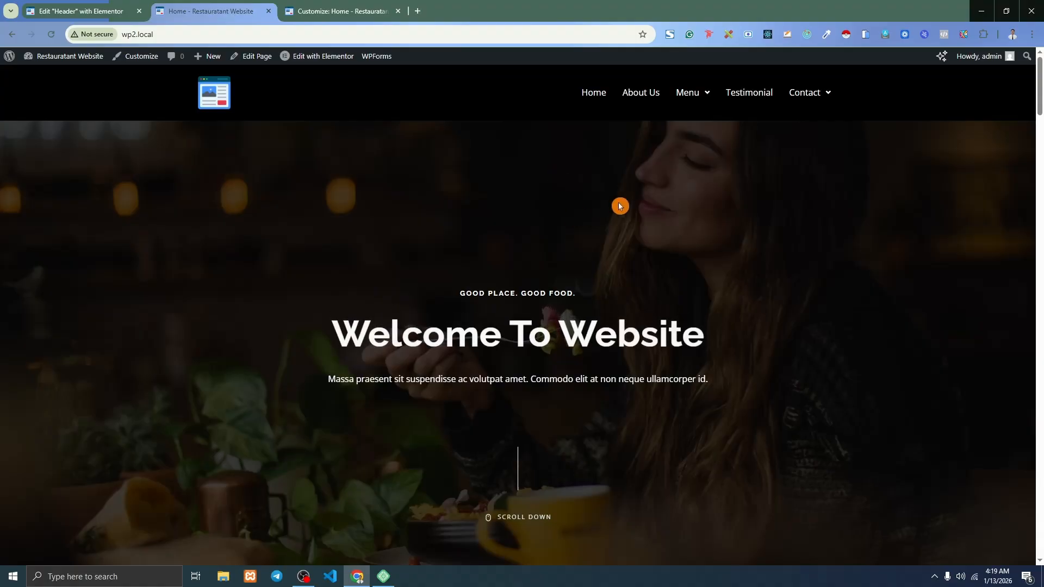
pyautogui.scroll(-1, 525, 201)
pyautogui.scroll(-6, 524, 201)
pyautogui.scroll(7, 525, 197)
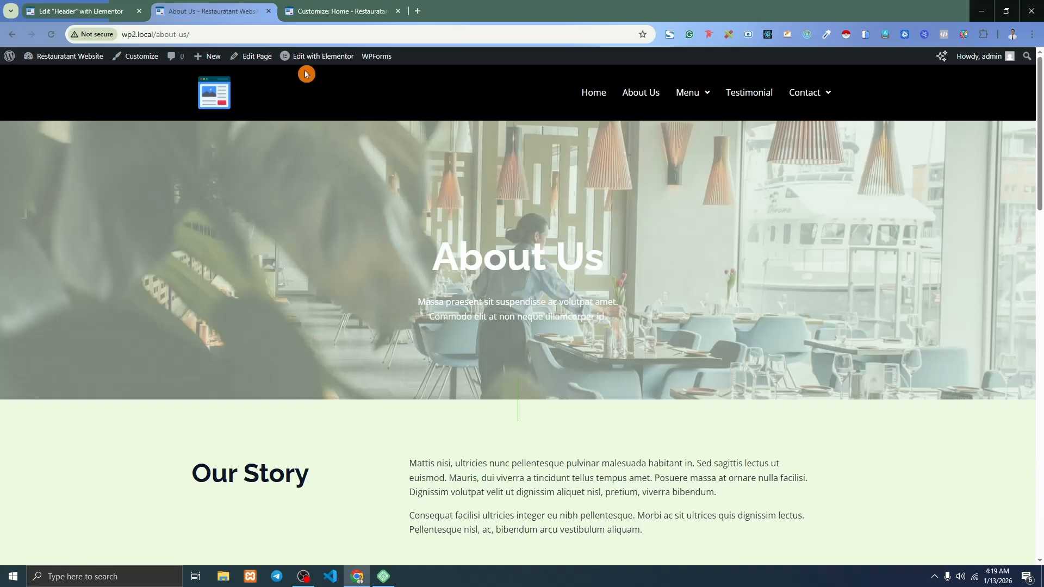
pyautogui.moveTo(300, 60)
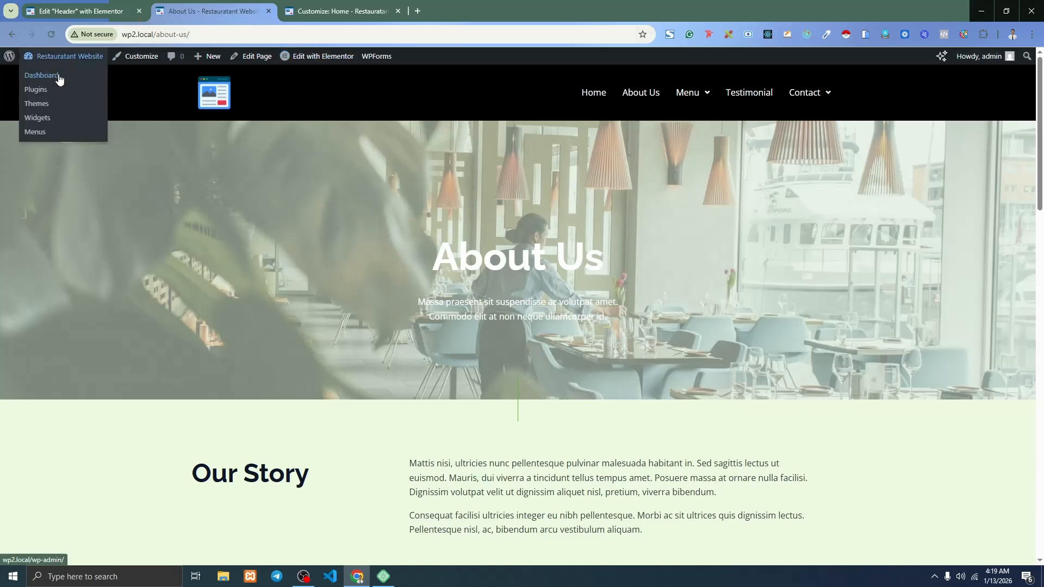
# Open the Dashboard in a new tab and go to Pages > All Pages.
pyautogui.rightClick(58, 77)
pyautogui.click(93, 91)
pyautogui.moveTo(314, 8); pyautogui.dragTo(209, 8)
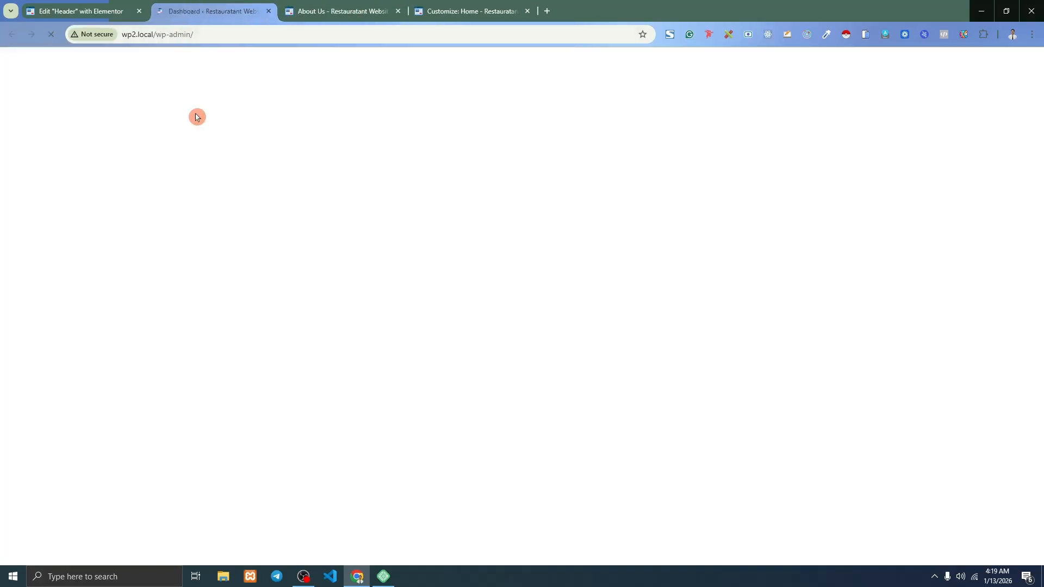
pyautogui.moveTo(52, 222)
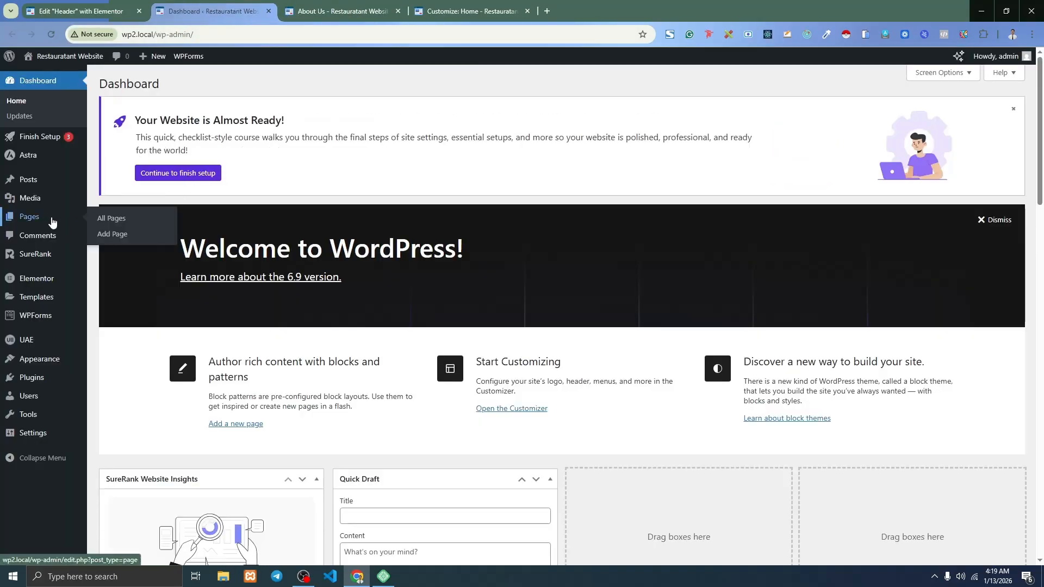
pyautogui.click(131, 223)
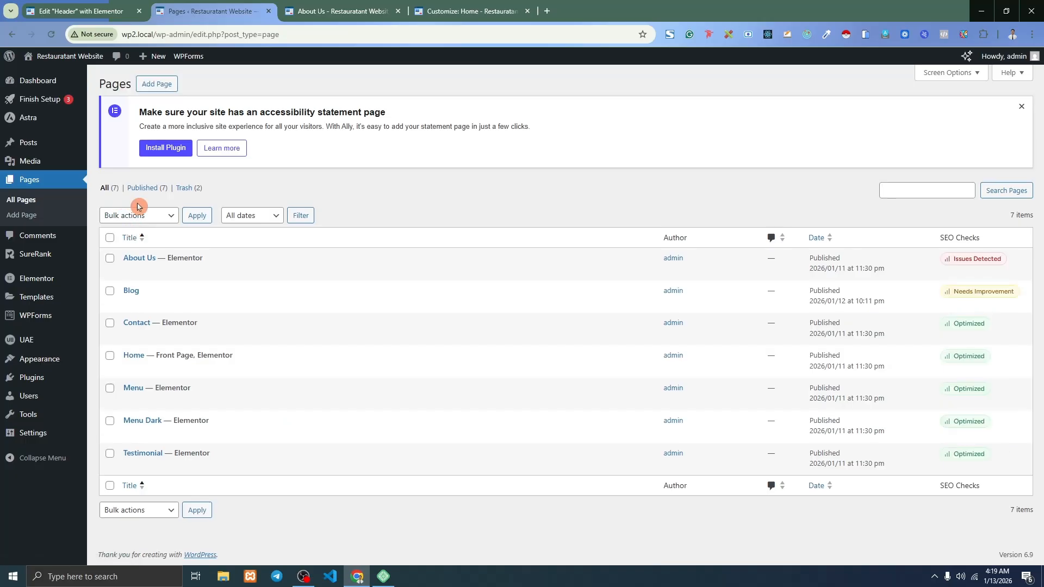
# Open the About Us page's Edit with Elementor link in a new tab.
pyautogui.moveTo(245, 276)
pyautogui.click(359, 11)
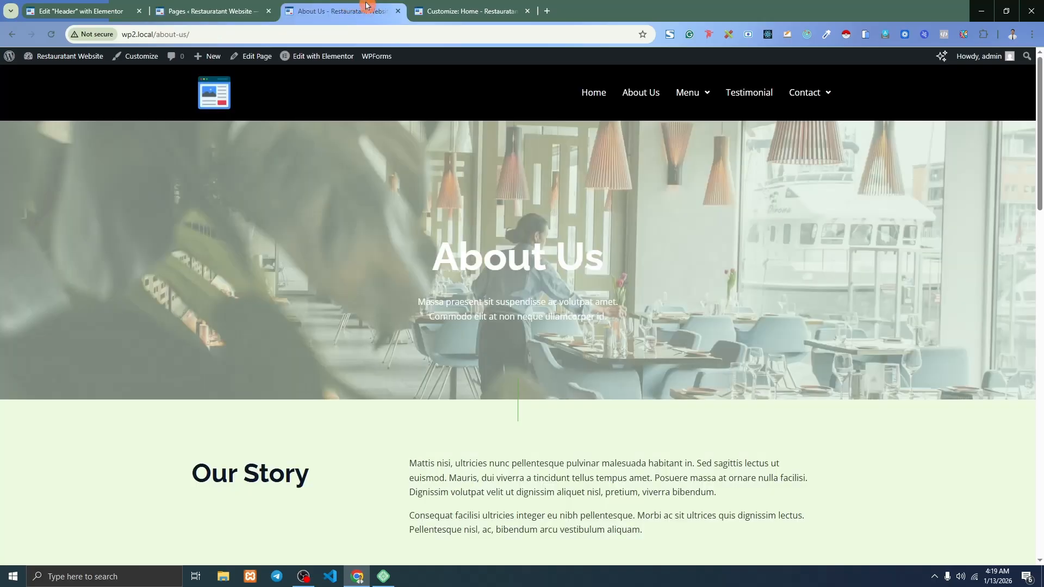
pyautogui.rightClick(307, 61)
pyautogui.click(326, 73)
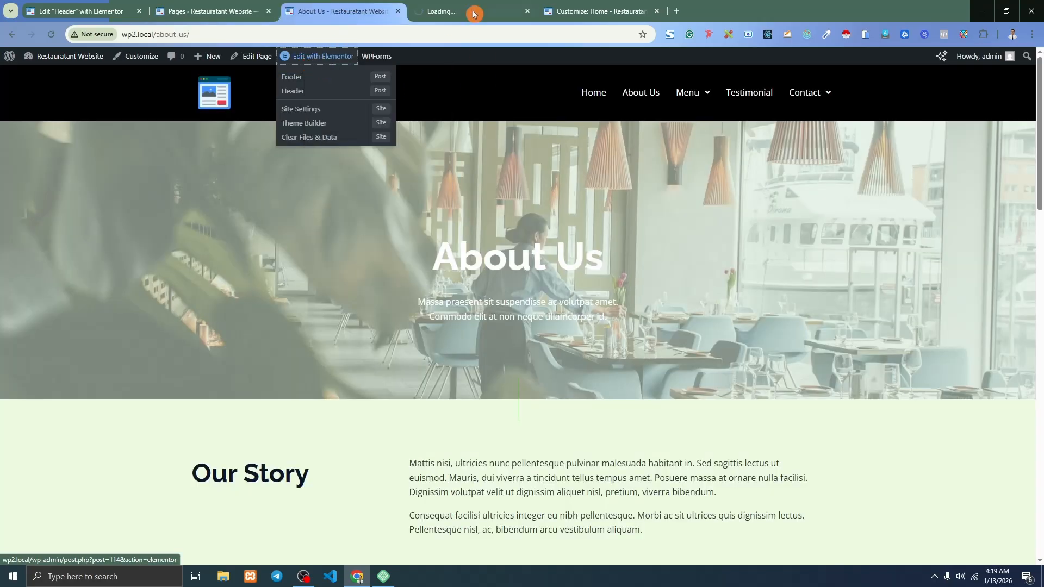
# Publish the Customizer changes, then review the About Us page in the Elementor editor.
pyautogui.click(626, 9)
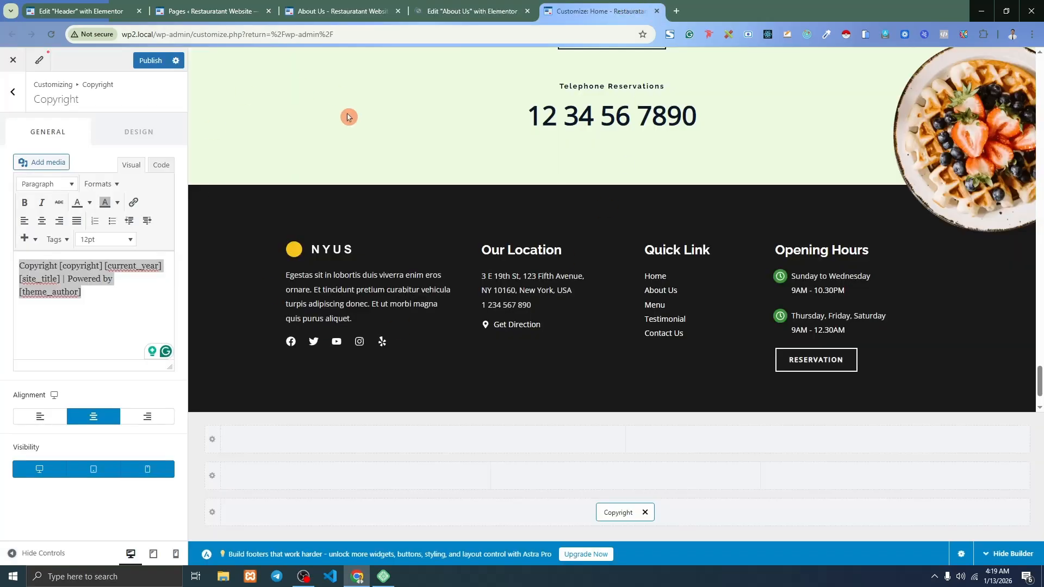
pyautogui.click(150, 61)
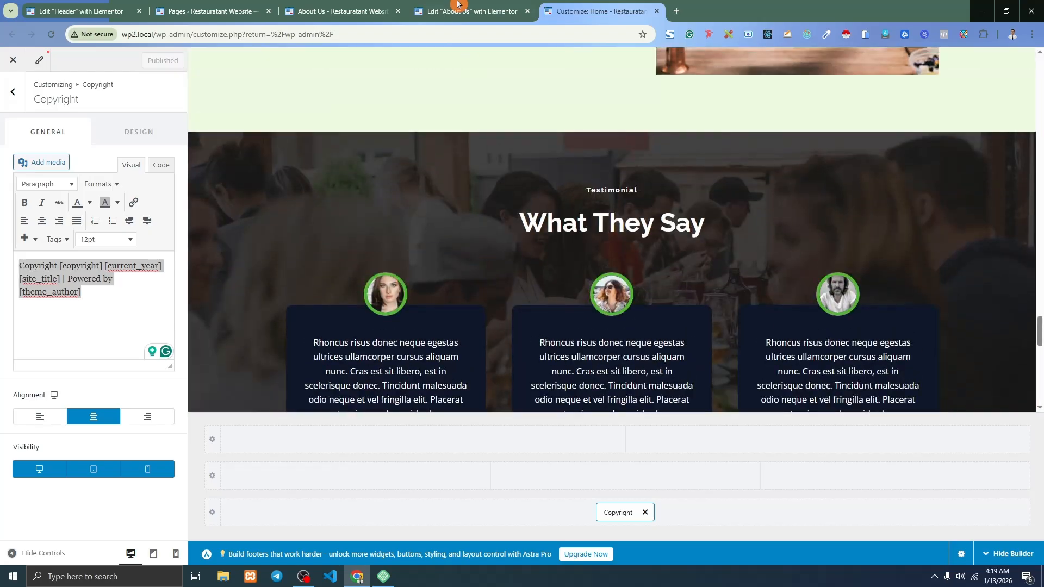
pyautogui.hotkey('ctrl', 'shift', 'Tab')
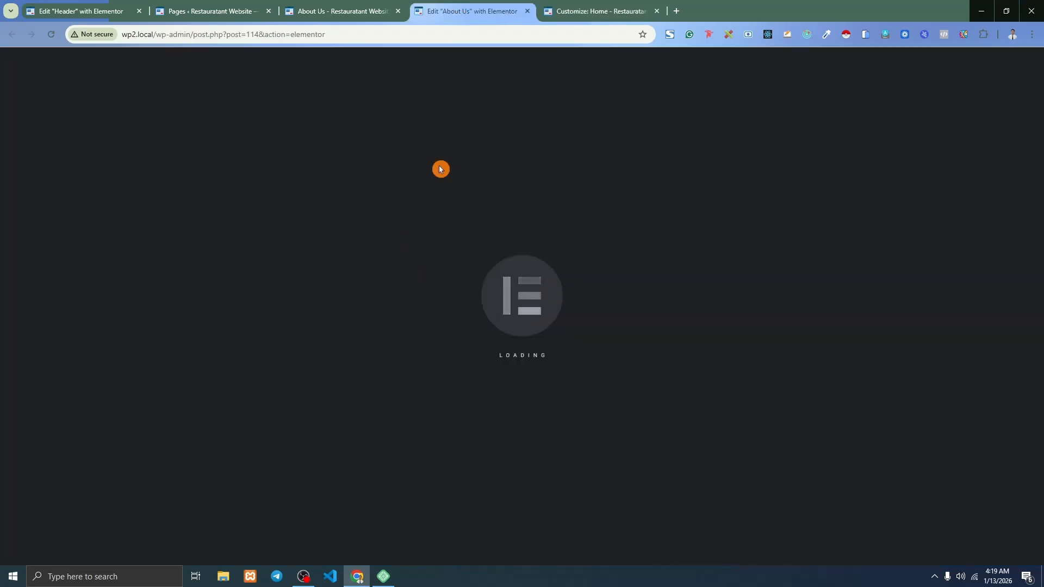
pyautogui.scroll(-1, 543, 228)
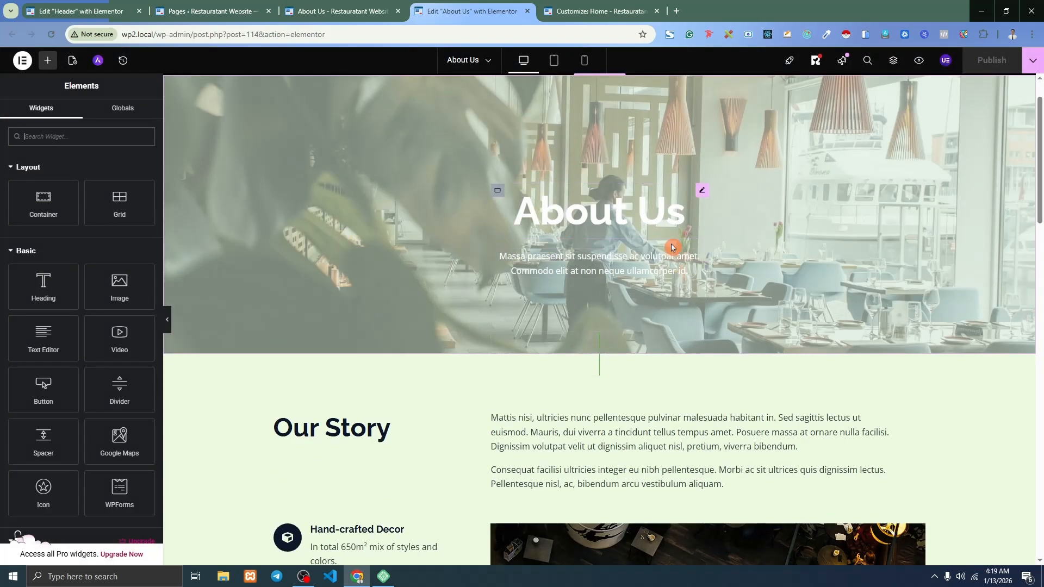
pyautogui.scroll(1, 541, 201)
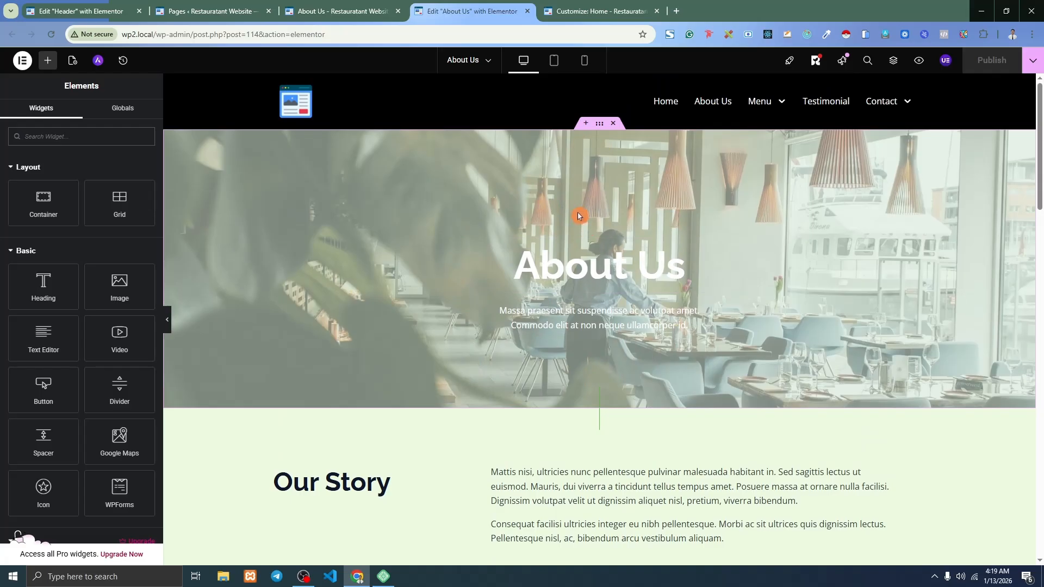
pyautogui.scroll(-1, 583, 211)
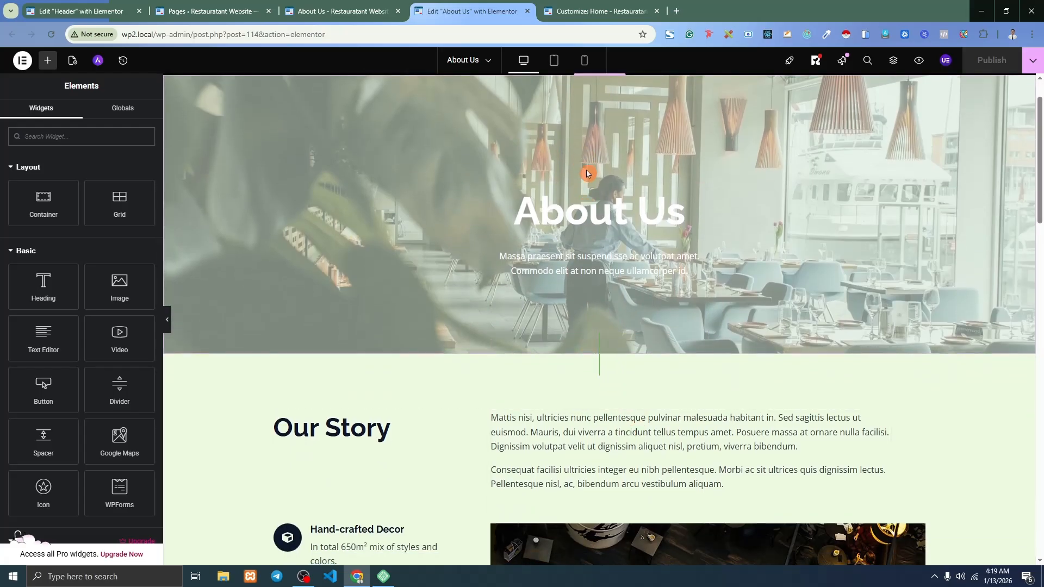
pyautogui.scroll(1, 565, 153)
# Insert a flexbox row container above the hero and set its content width to Full Width.
pyautogui.click(585, 125)
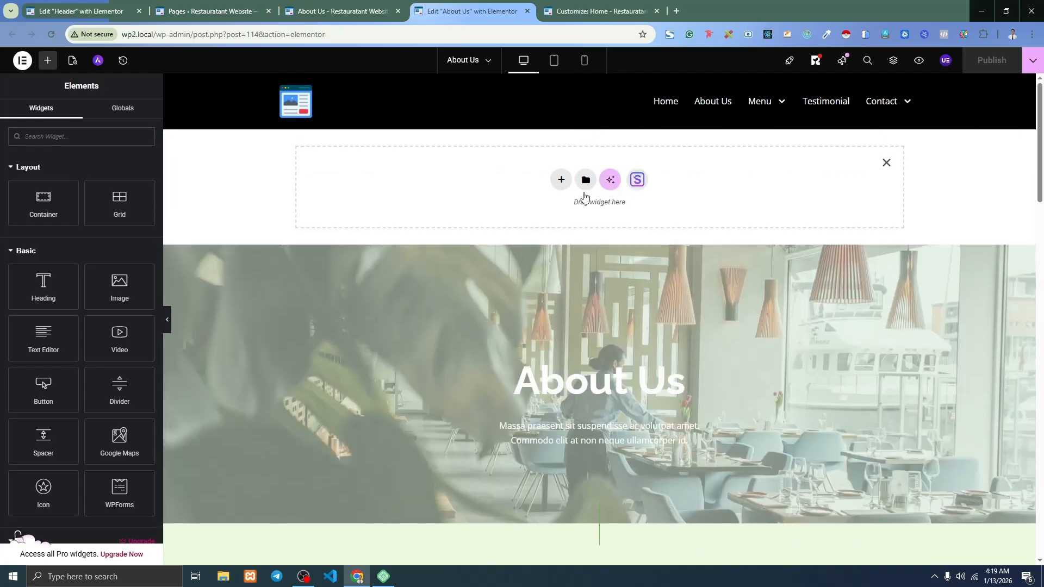
pyautogui.click(559, 180)
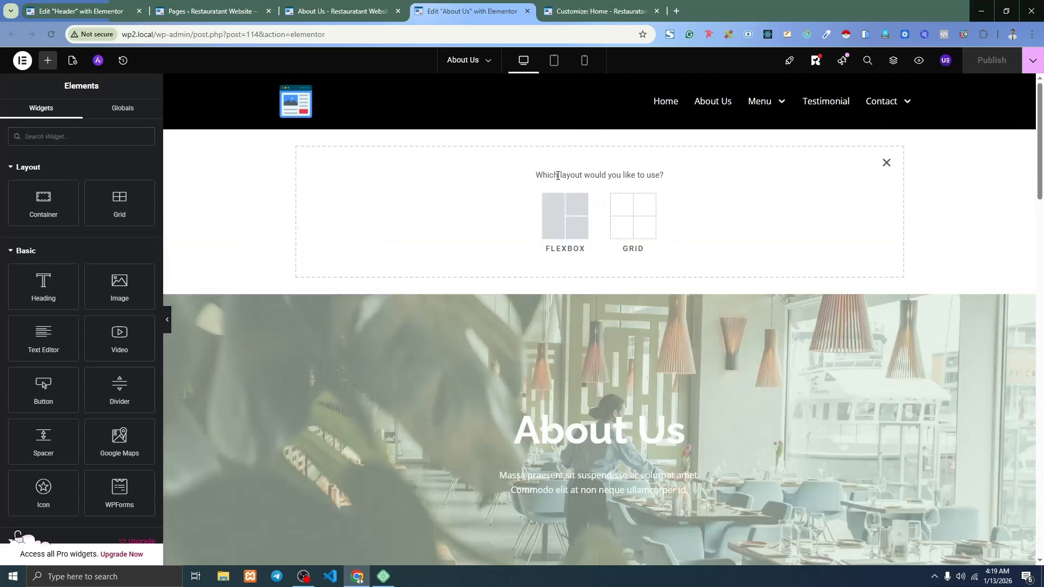
pyautogui.click(577, 229)
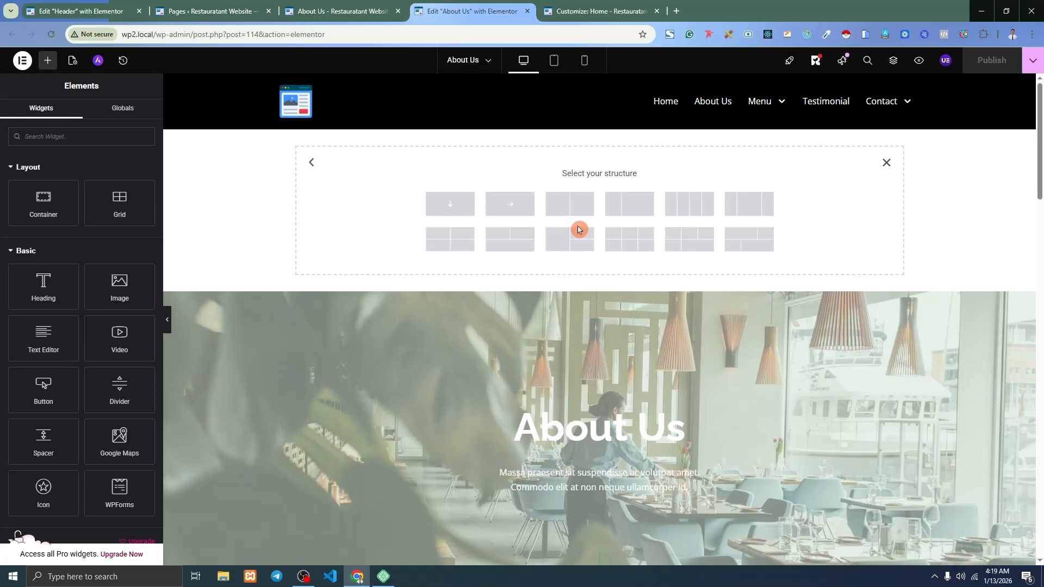
pyautogui.click(513, 208)
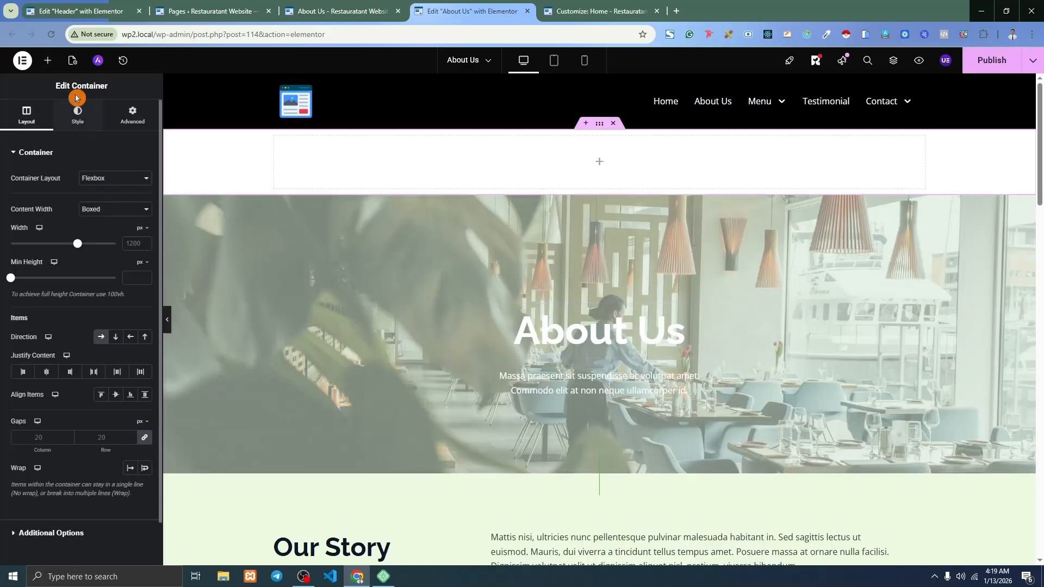
pyautogui.click(48, 63)
pyautogui.moveTo(52, 205); pyautogui.dragTo(609, 162)
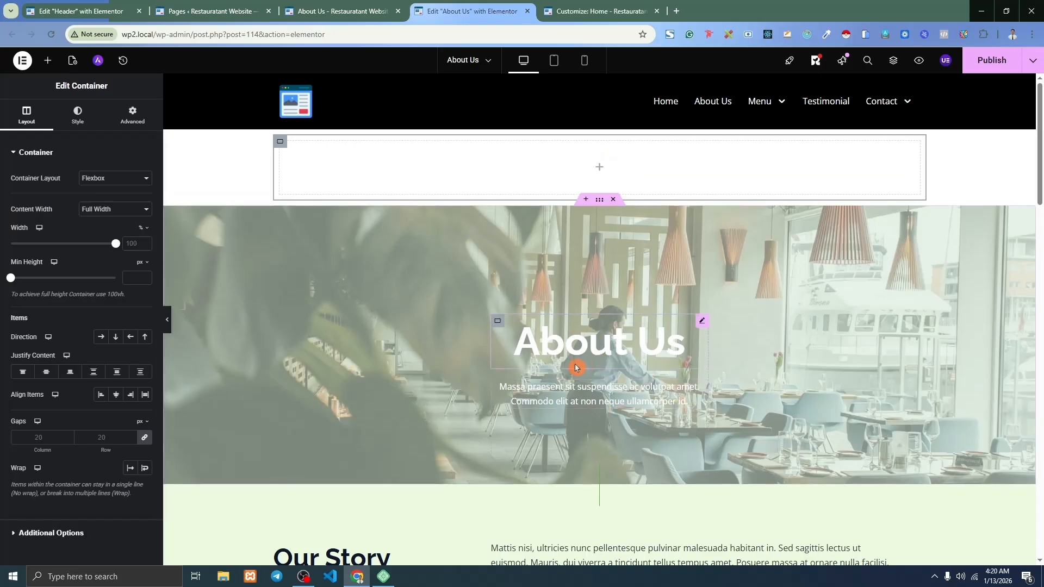
# Add a Heading widget to the new container with 'About Us' copied from the live page.
pyautogui.click(48, 63)
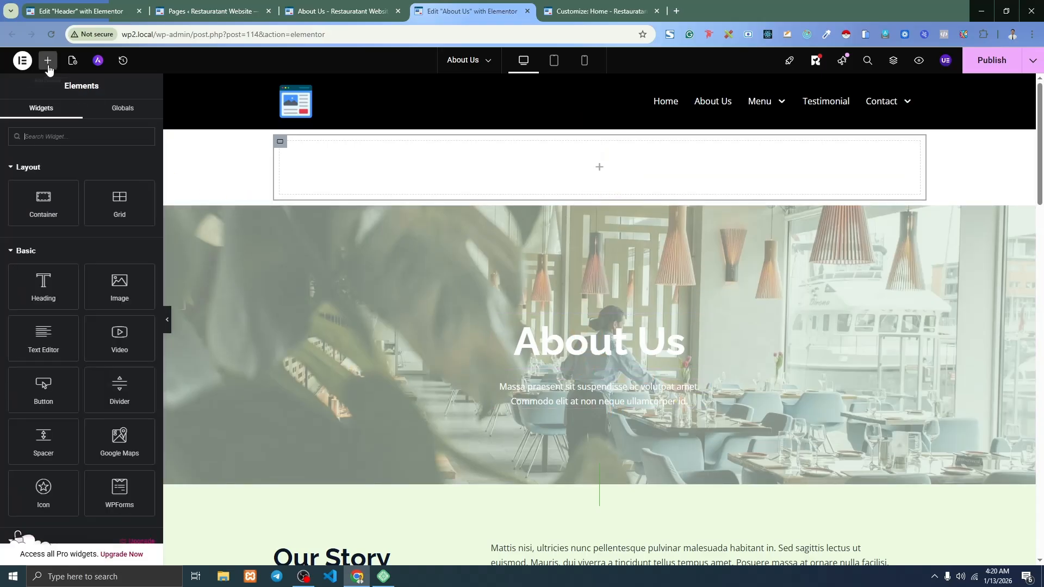
pyautogui.moveTo(43, 278); pyautogui.dragTo(554, 168)
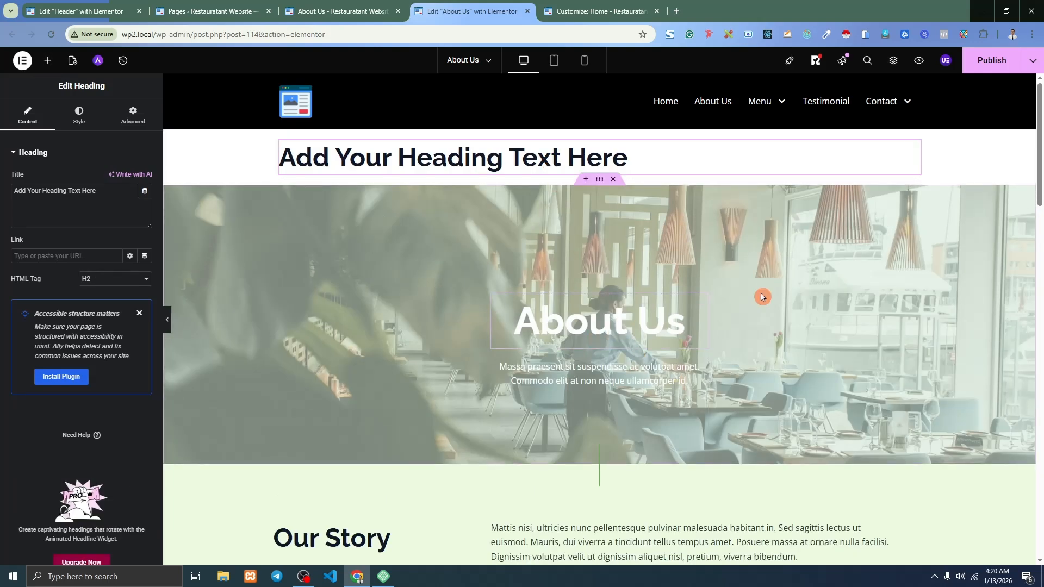
pyautogui.click(339, 4)
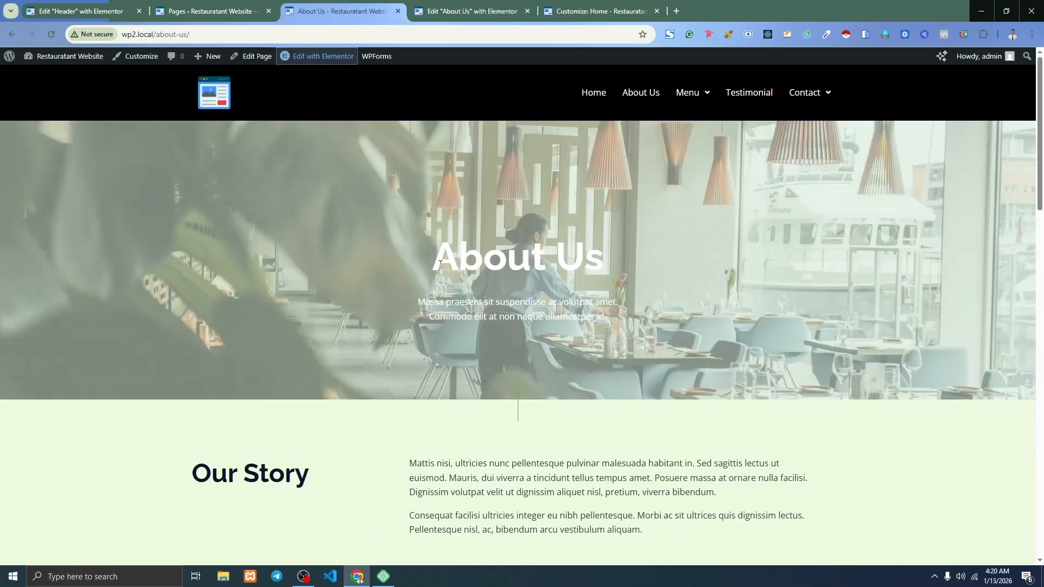
pyautogui.moveTo(432, 255); pyautogui.dragTo(615, 255)
pyautogui.hotkey('ctrl', 'c')
pyautogui.click(428, 4)
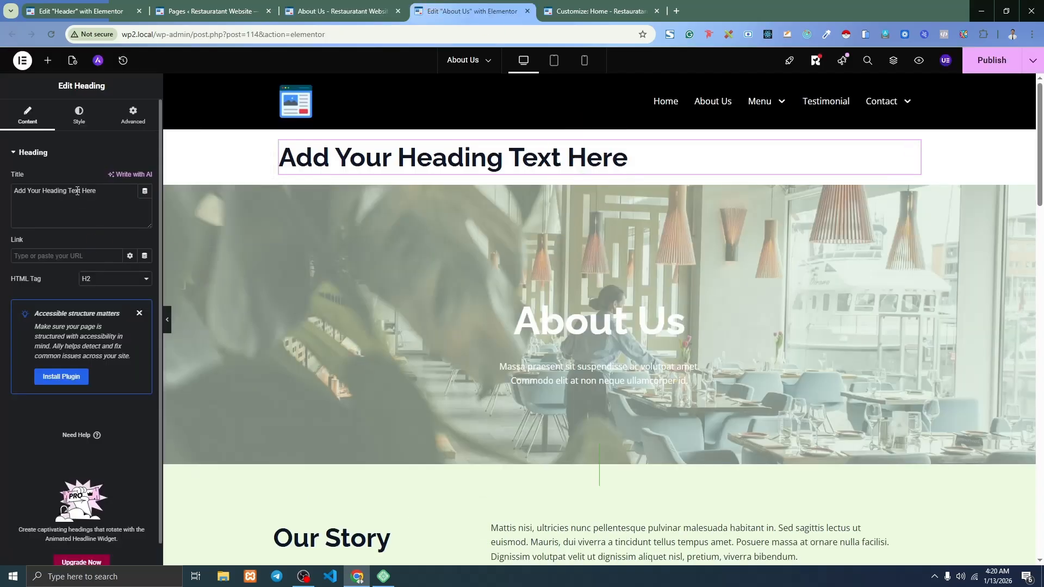
pyautogui.hotkey('ctrl', 'v')
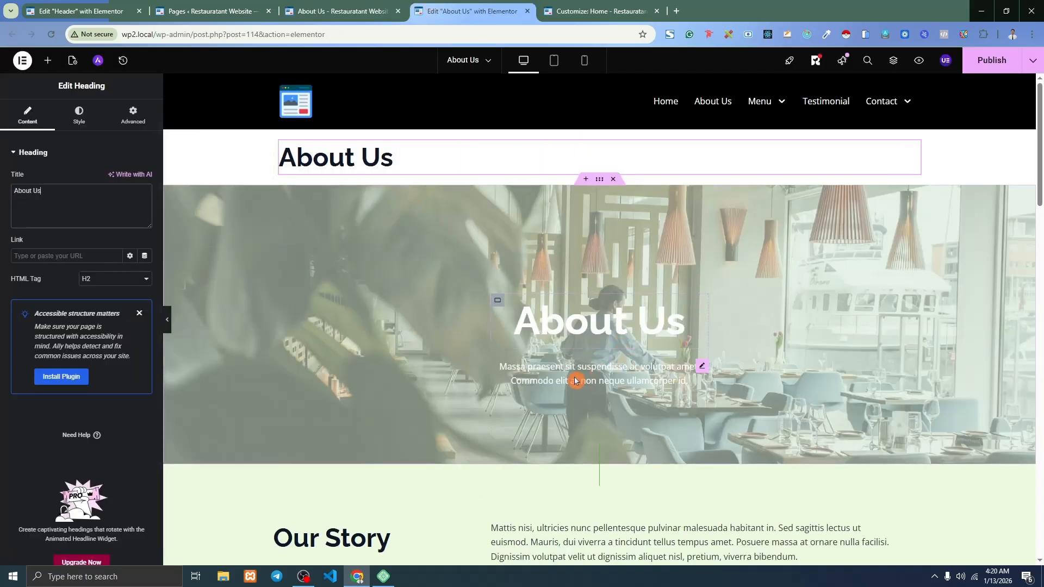
# Add a Text Editor widget below holding the Massa praesent paragraph from the live banner.
pyautogui.click(363, 8)
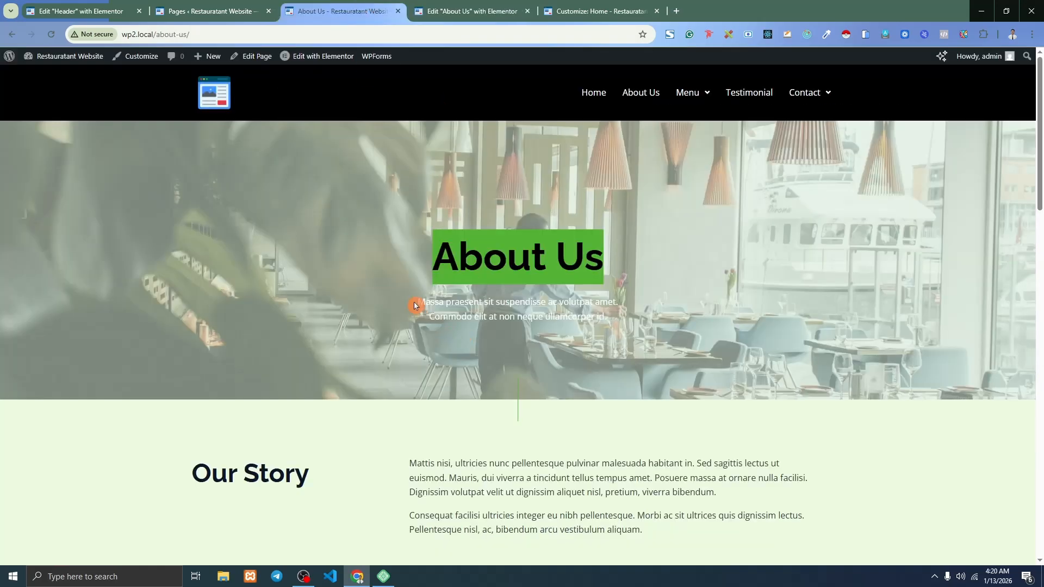
pyautogui.moveTo(414, 305)
pyautogui.mouseDown()
pyautogui.moveTo(633, 322)
pyautogui.moveTo(412, 309)
pyautogui.mouseUp()
pyautogui.hotkey('ctrl', 'c')
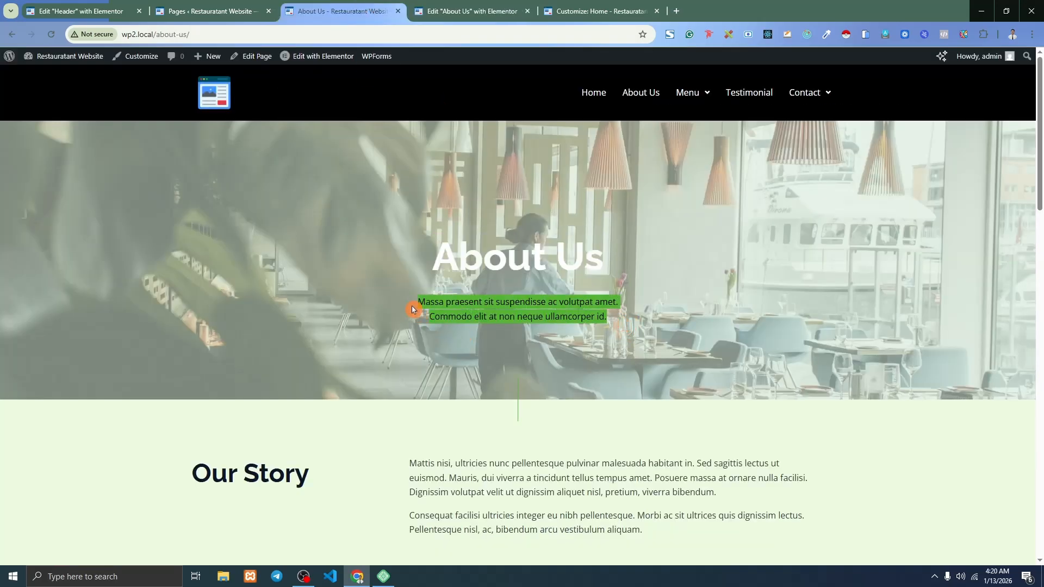
pyautogui.click(450, 5)
pyautogui.click(47, 60)
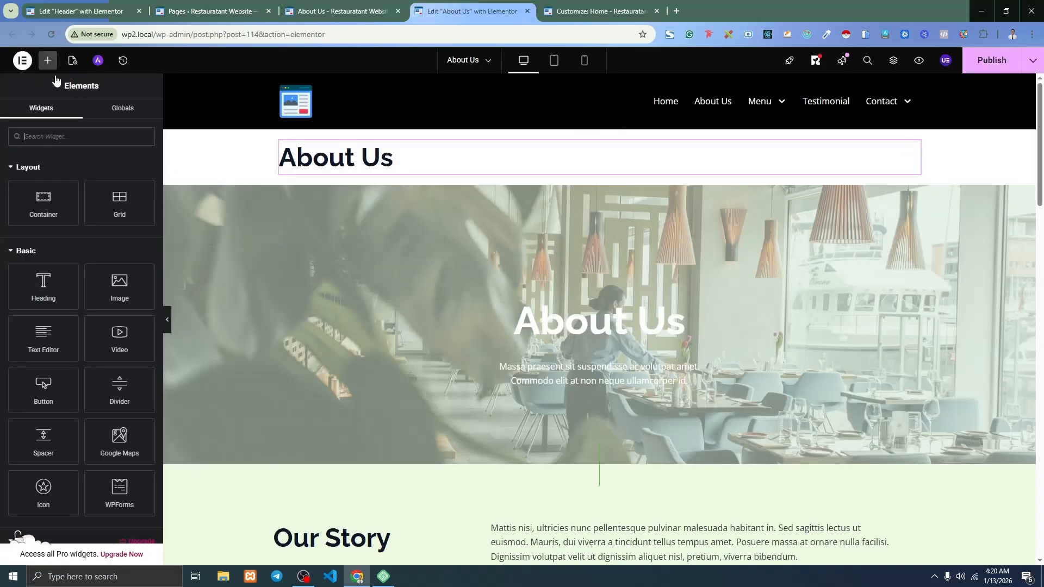
pyautogui.moveTo(50, 337); pyautogui.dragTo(355, 165)
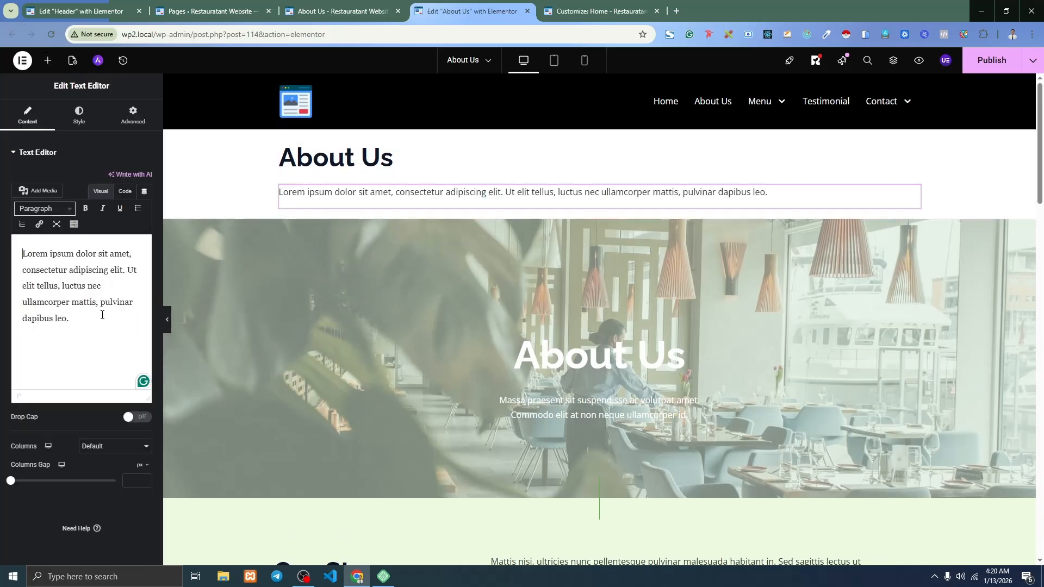
pyautogui.hotkey('ctrl', 'a')
pyautogui.hotkey('ctrl', 'v')
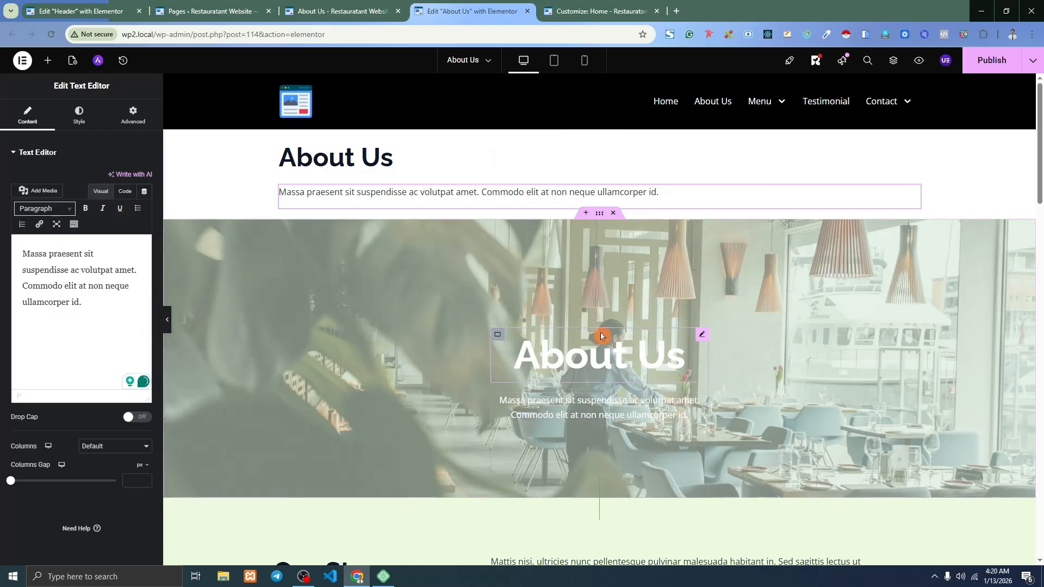
# Center-align both the About Us heading and the paragraph.
pyautogui.click(453, 162)
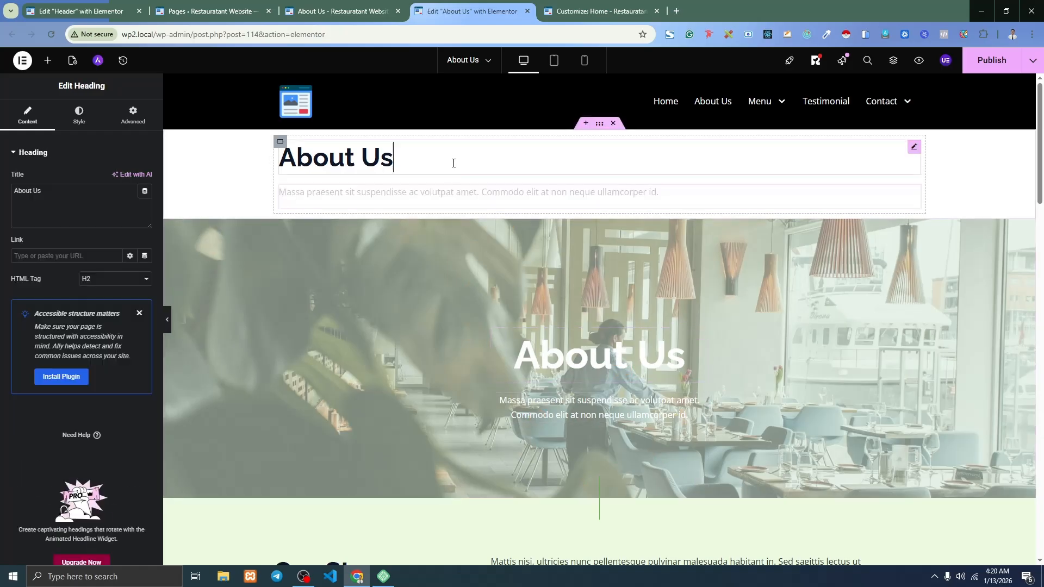
pyautogui.click(79, 117)
pyautogui.click(115, 178)
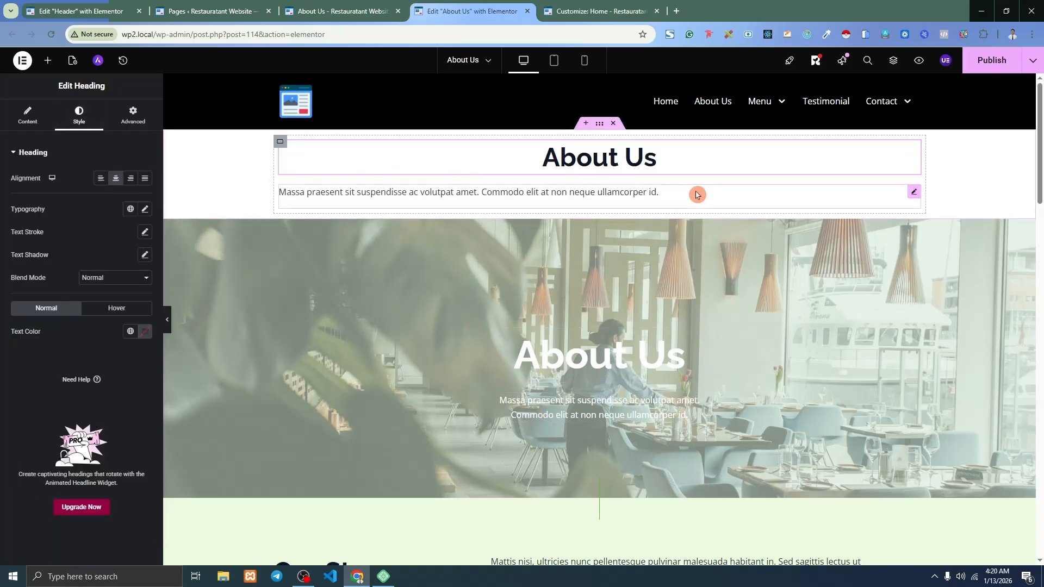
pyautogui.click(679, 195)
pyautogui.click(85, 115)
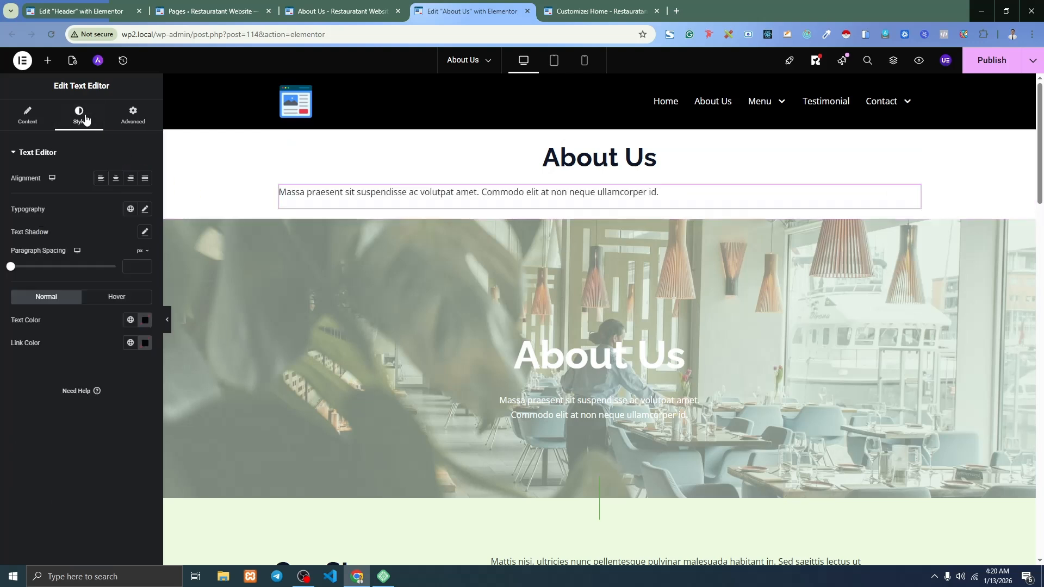
pyautogui.click(115, 178)
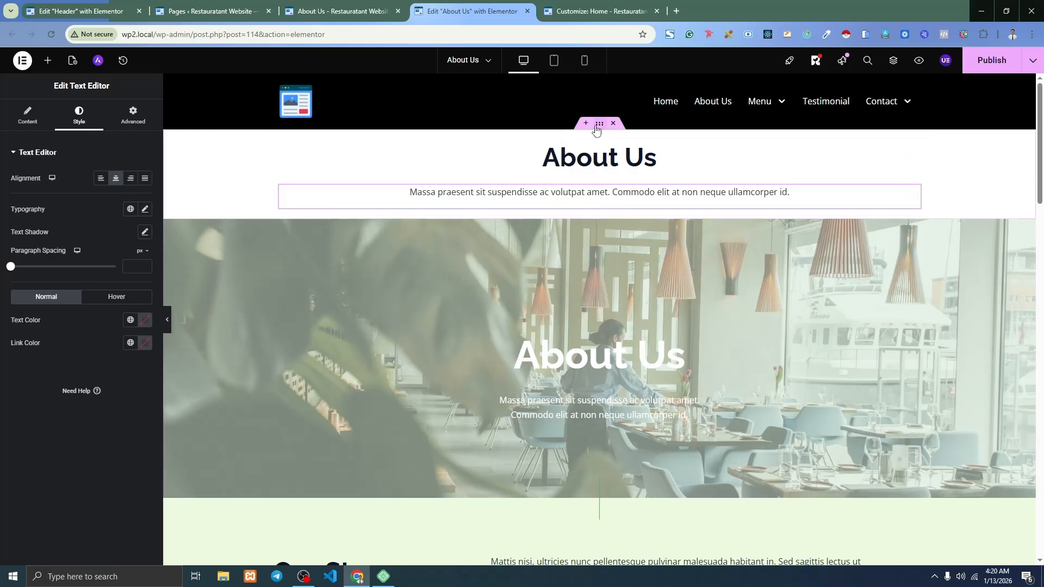
pyautogui.click(598, 124)
# Give the section a Classic background using the woman-at-table photo from the Media Library.
pyautogui.click(78, 117)
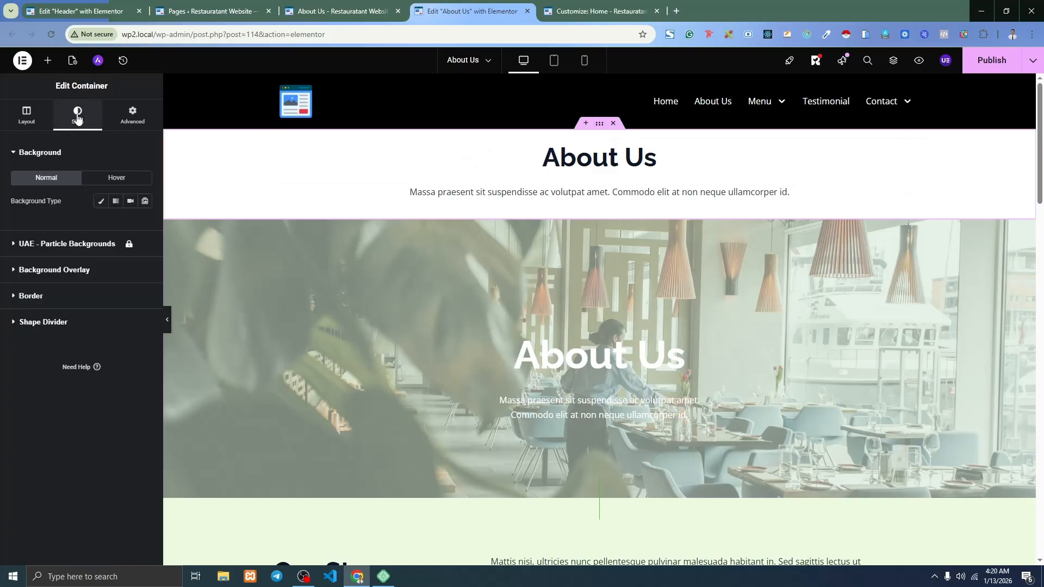
pyautogui.click(100, 202)
pyautogui.click(82, 273)
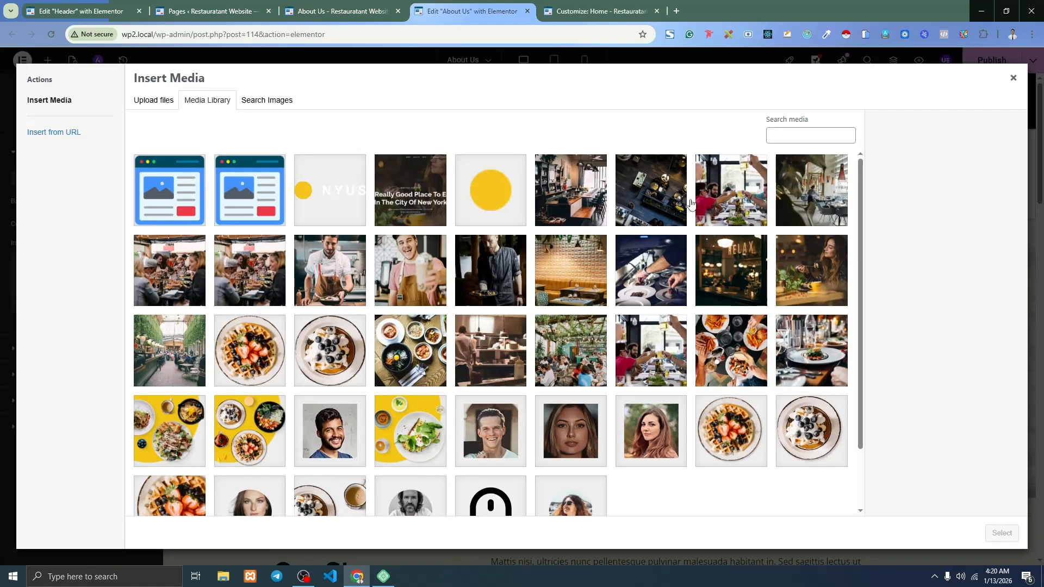
pyautogui.click(686, 195)
pyautogui.click(818, 285)
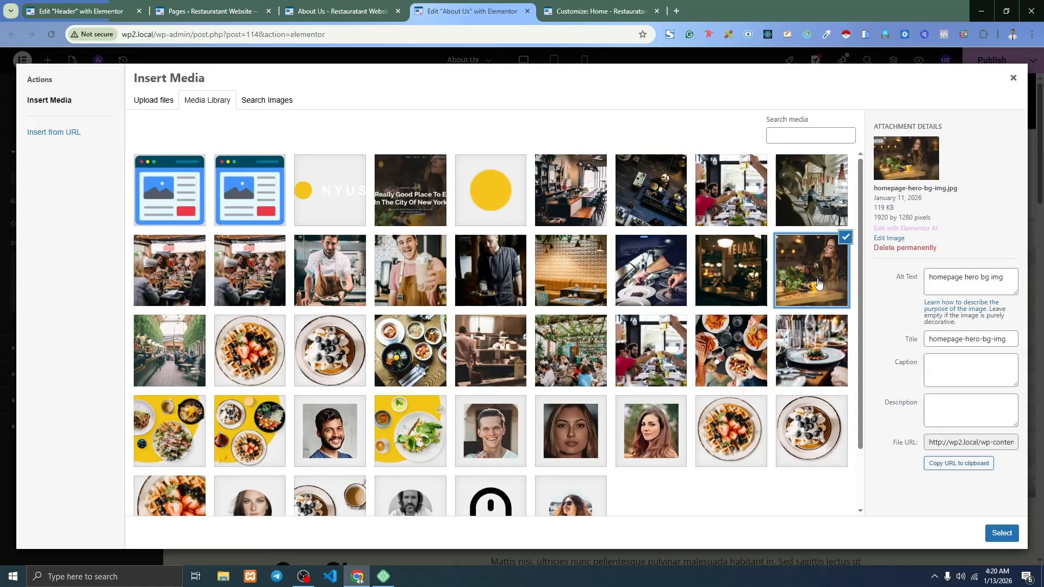
pyautogui.click(713, 294)
pyautogui.click(815, 280)
pyautogui.click(652, 354)
pyautogui.click(538, 353)
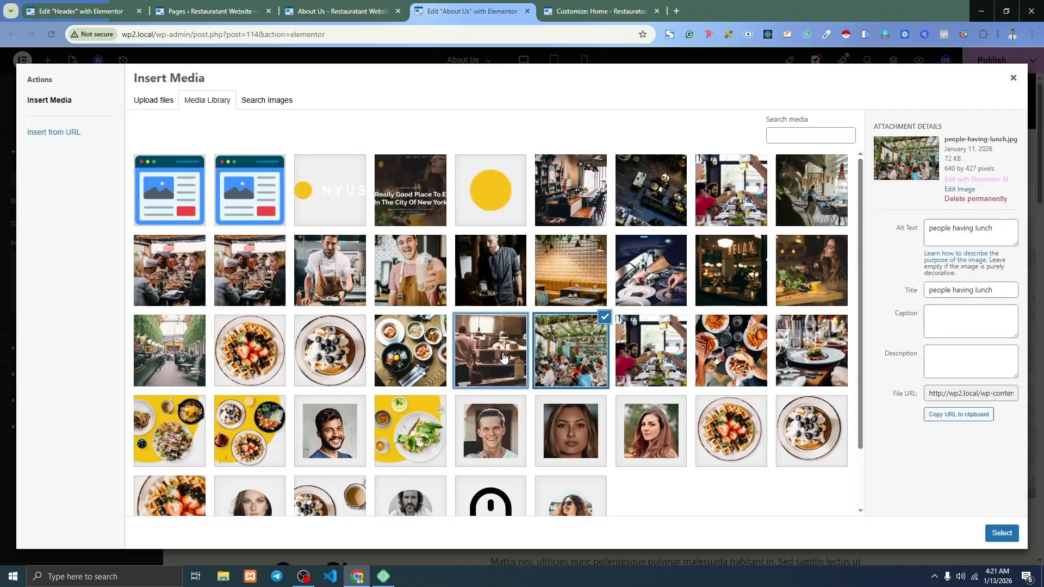
pyautogui.click(503, 359)
pyautogui.click(392, 362)
pyautogui.click(795, 274)
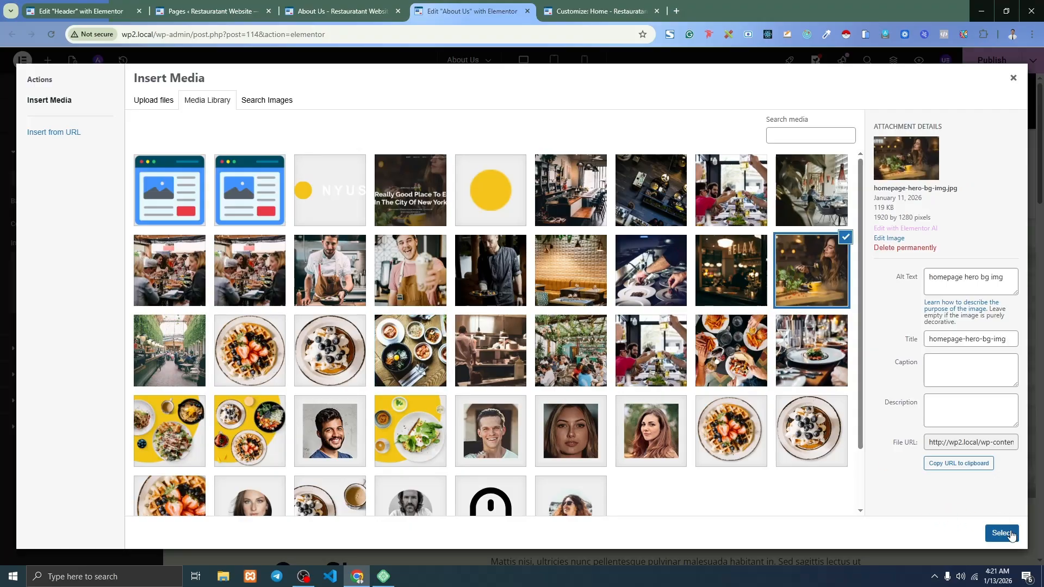
pyautogui.click(1001, 533)
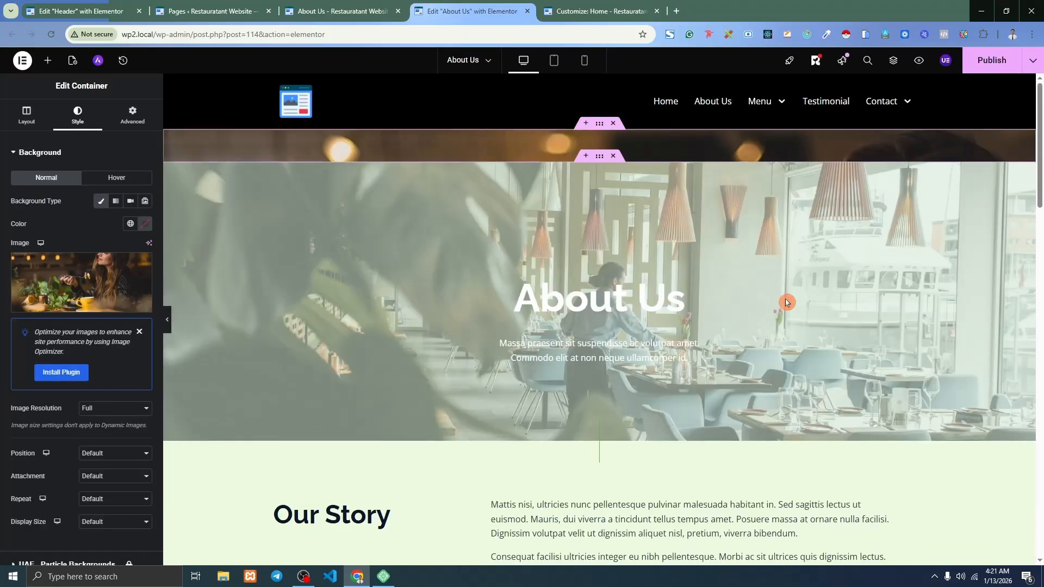
# Set the background image to Center Center, No-repeat and Cover.
pyautogui.scroll(-1, 76, 268)
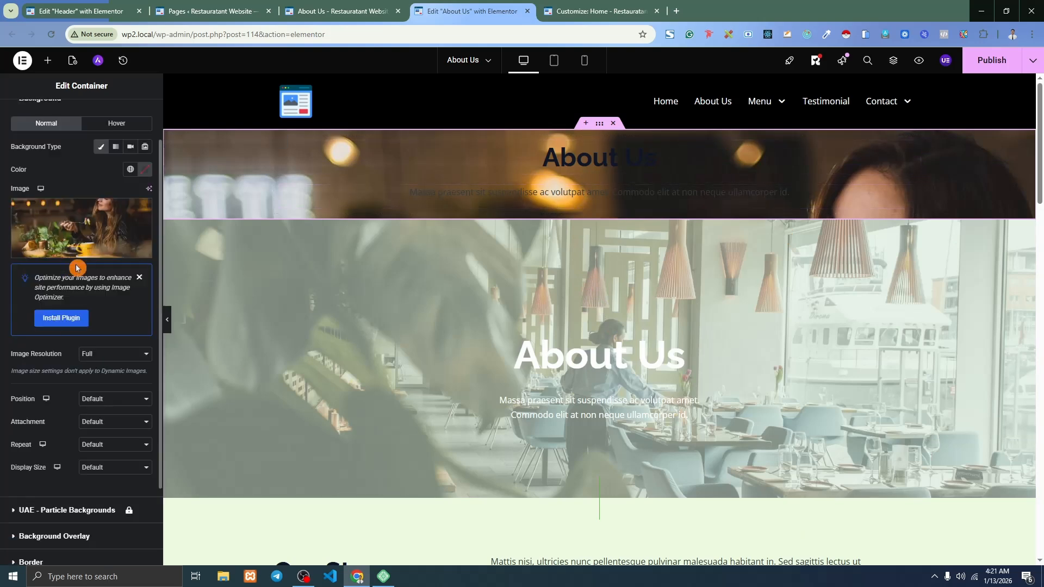
pyautogui.scroll(-1, 81, 356)
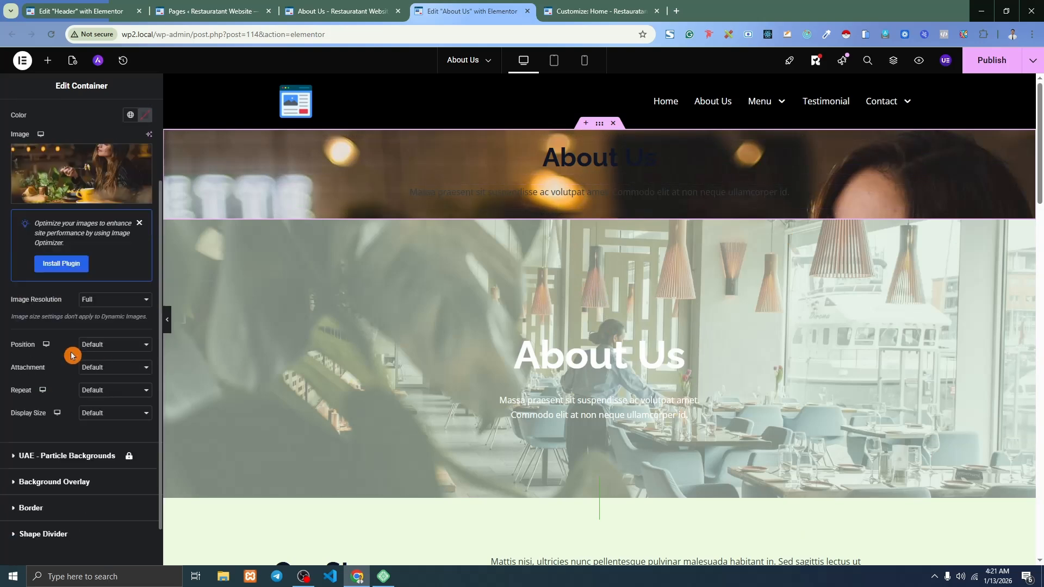
pyautogui.click(114, 346)
pyautogui.click(114, 376)
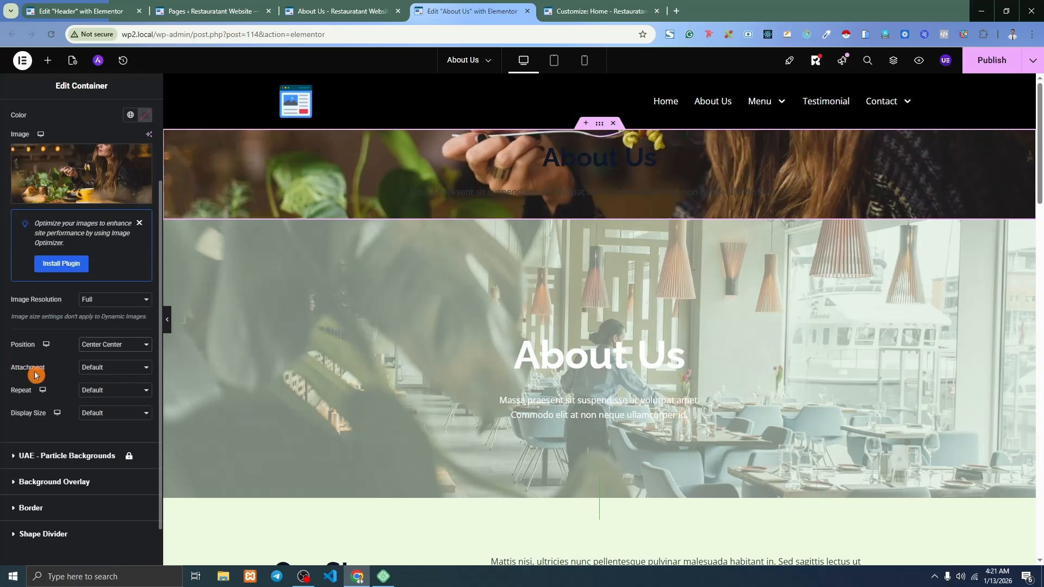
pyautogui.click(106, 391)
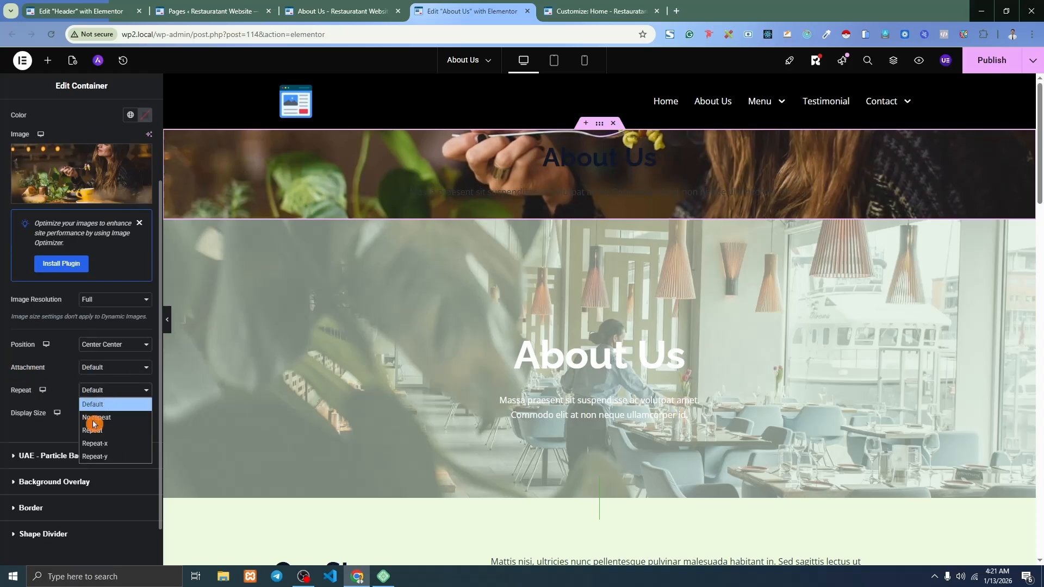
pyautogui.click(93, 423)
pyautogui.click(103, 414)
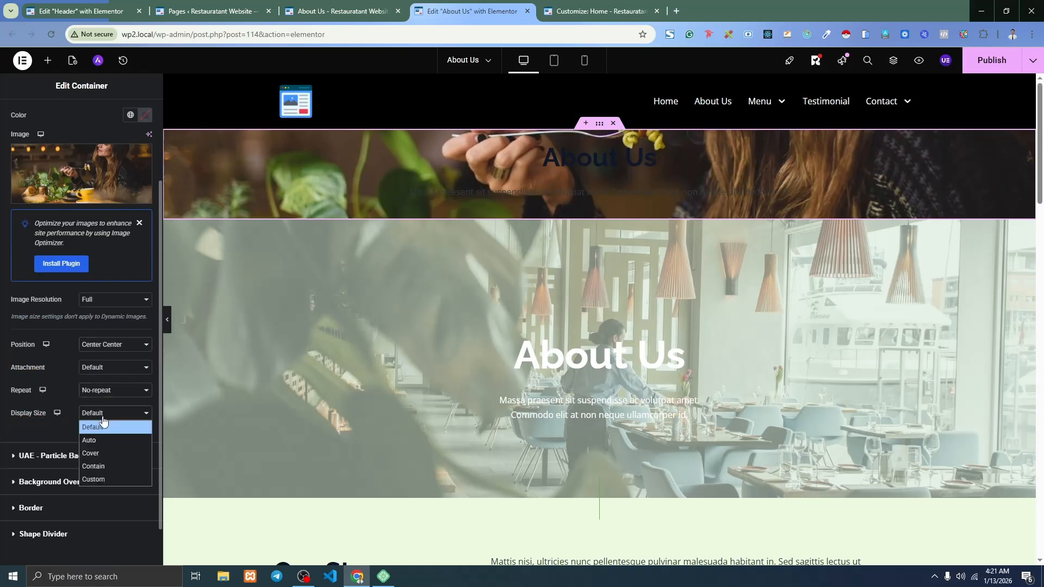
pyautogui.click(103, 453)
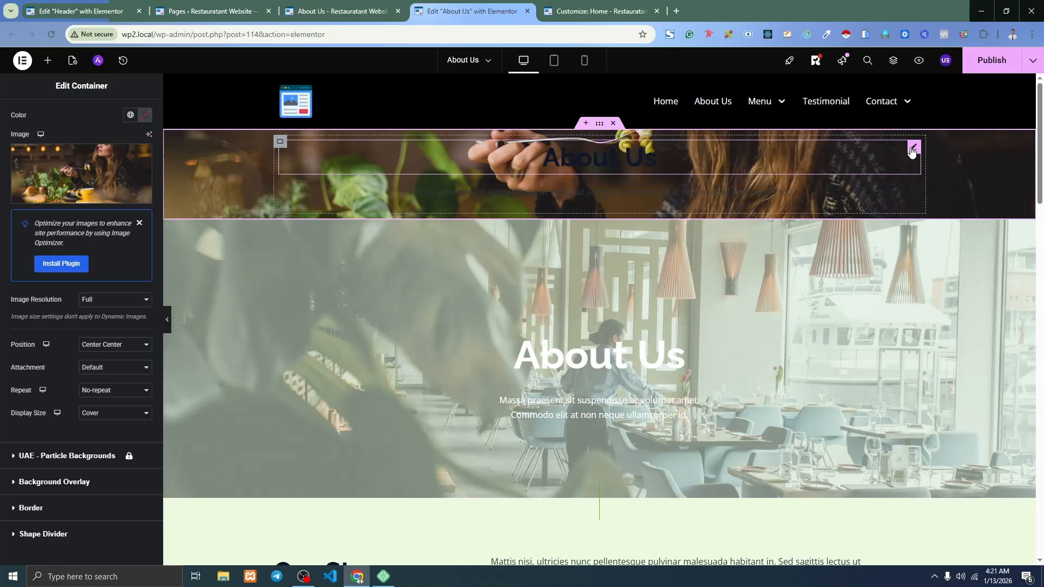
pyautogui.click(912, 151)
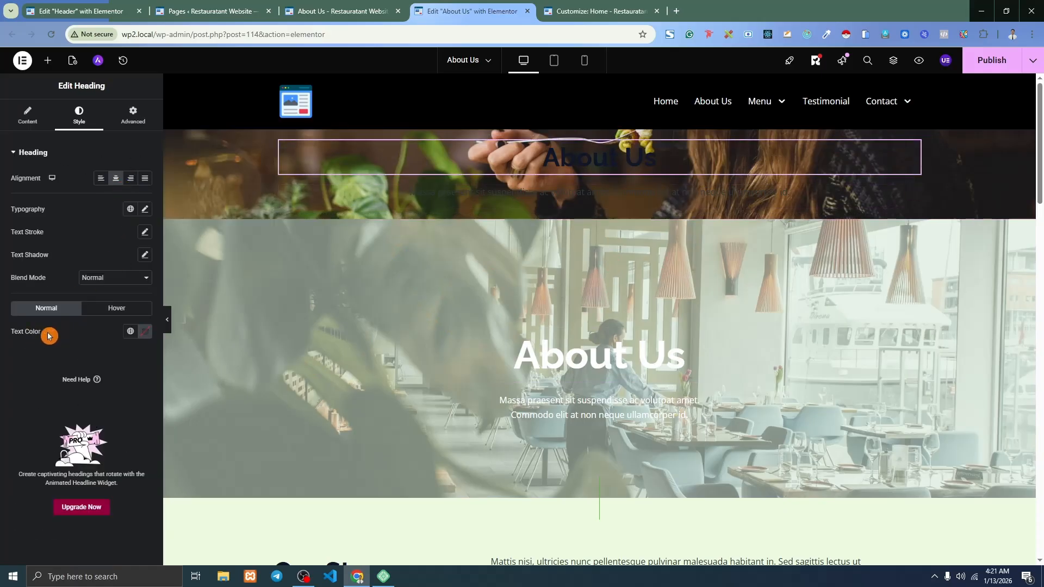
# Make the About Us heading and the Massa praesent paragraph text white (#FFFFFF).
pyautogui.click(145, 331)
pyautogui.moveTo(109, 394); pyautogui.dragTo(32, 354)
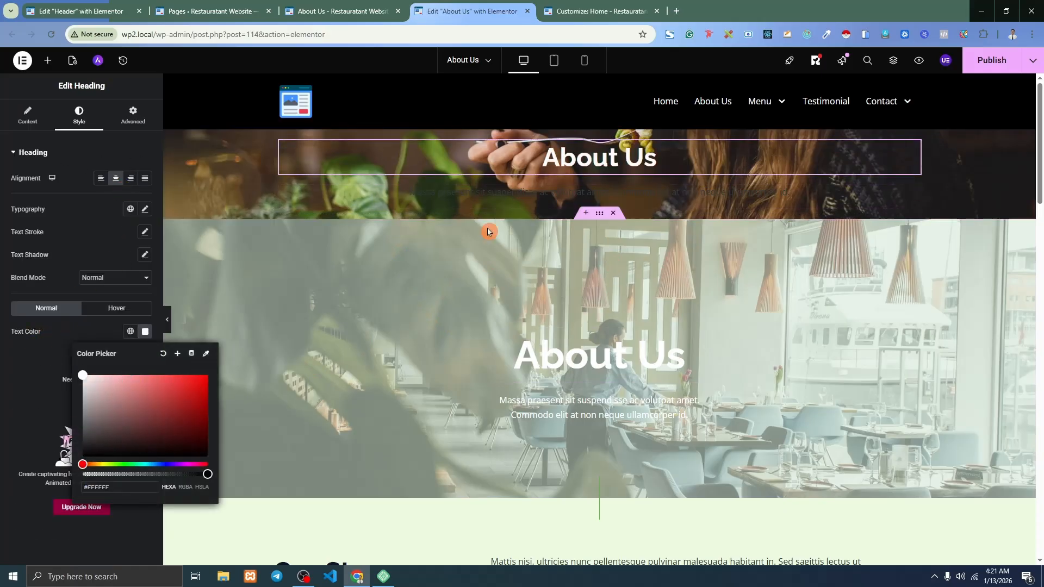
pyautogui.click(913, 189)
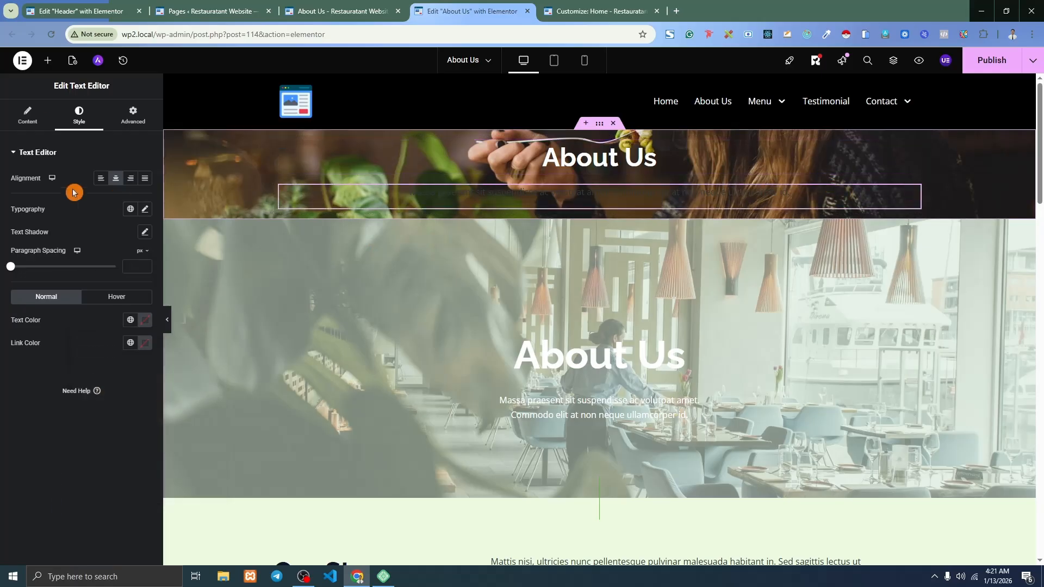
pyautogui.click(147, 325)
pyautogui.moveTo(112, 397); pyautogui.dragTo(53, 334)
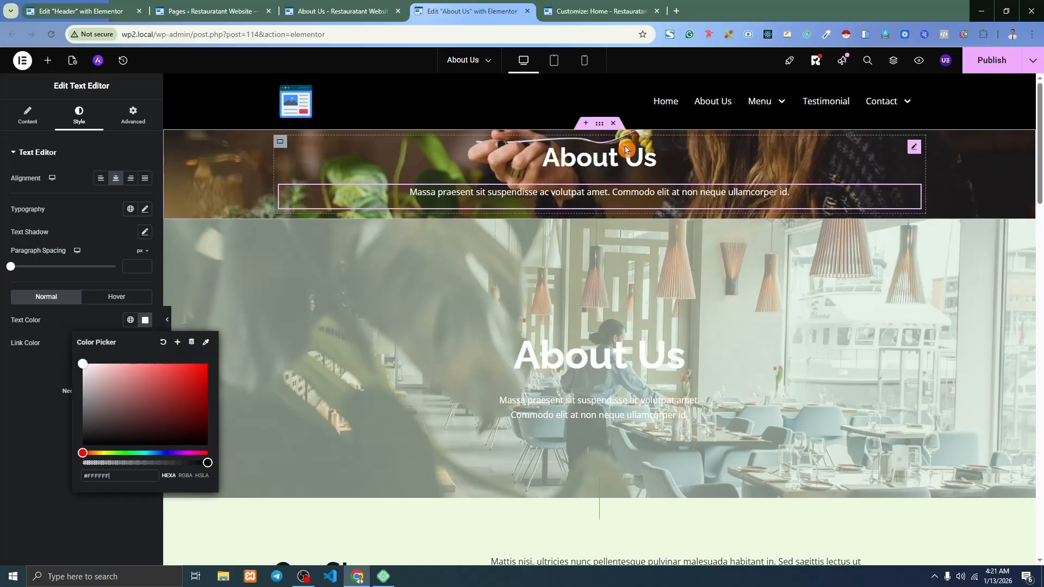
pyautogui.click(600, 129)
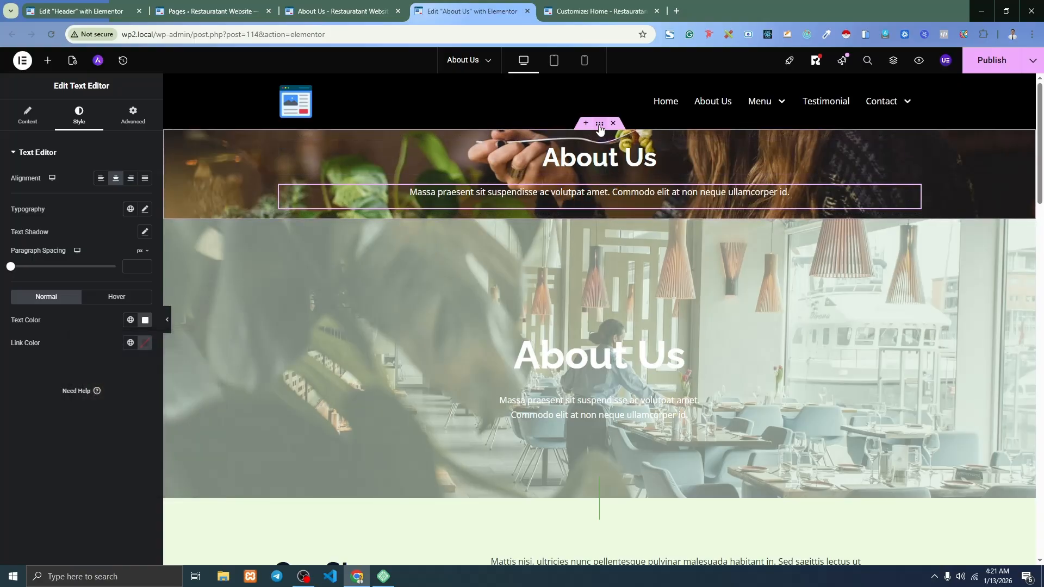
pyautogui.click(600, 129)
# Add a Classic black (#000000) background overlay to the banner at 0.65 opacity.
pyautogui.scroll(-2, 68, 349)
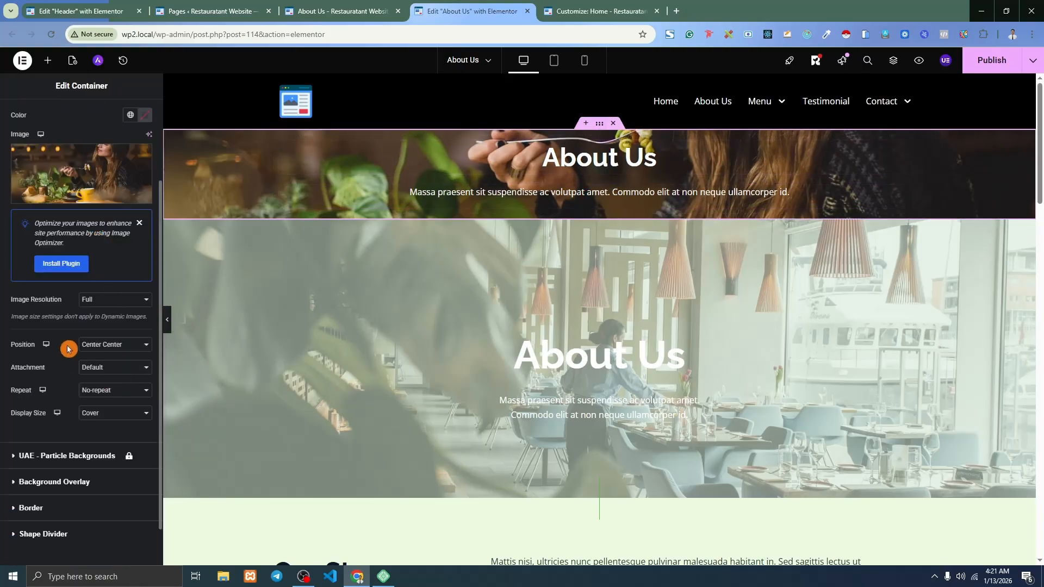
pyautogui.scroll(-1, 68, 349)
pyautogui.click(72, 435)
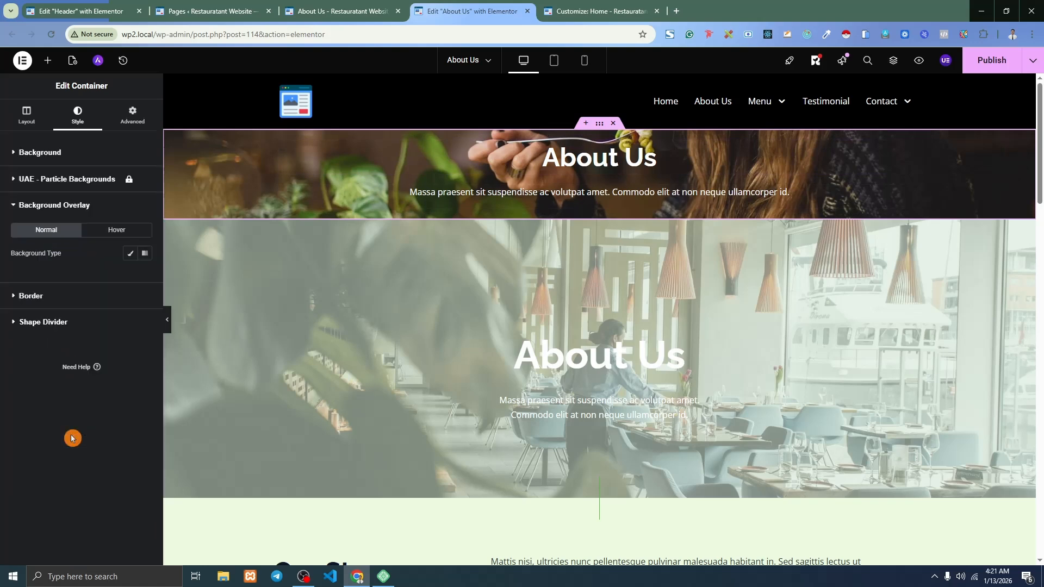
pyautogui.click(130, 253)
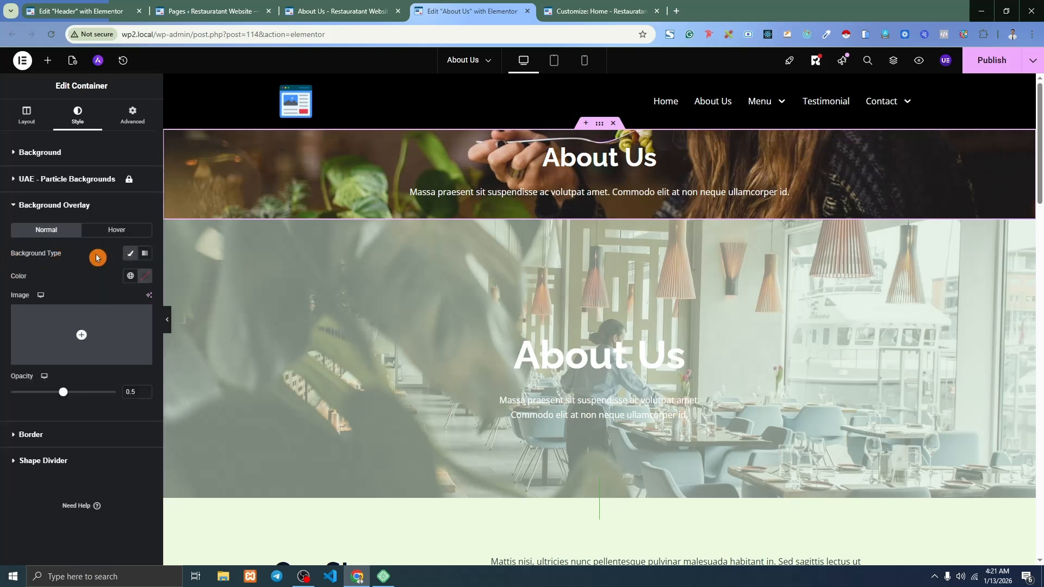
pyautogui.click(146, 277)
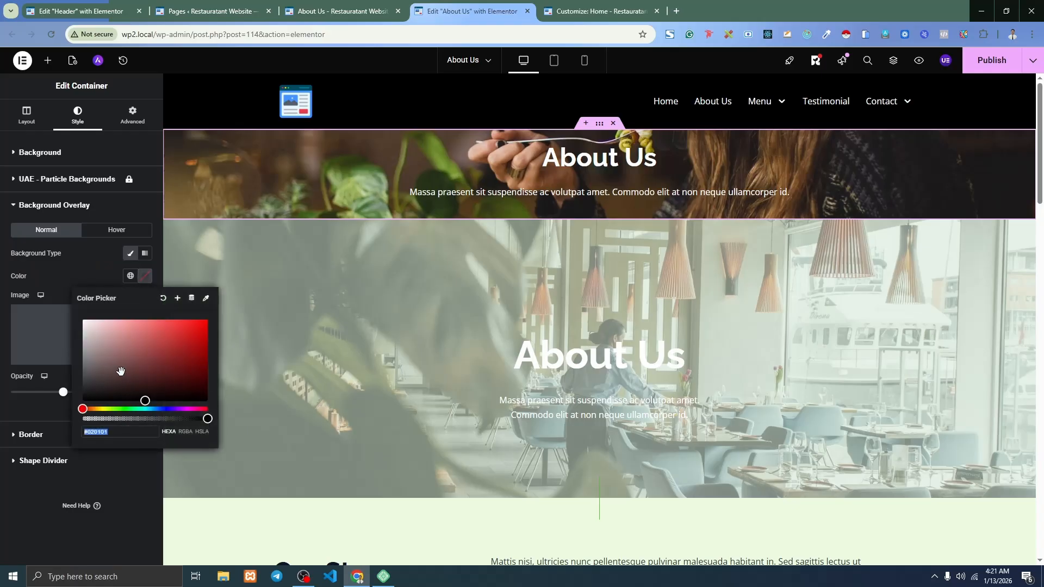
pyautogui.moveTo(120, 363); pyautogui.dragTo(64, 427)
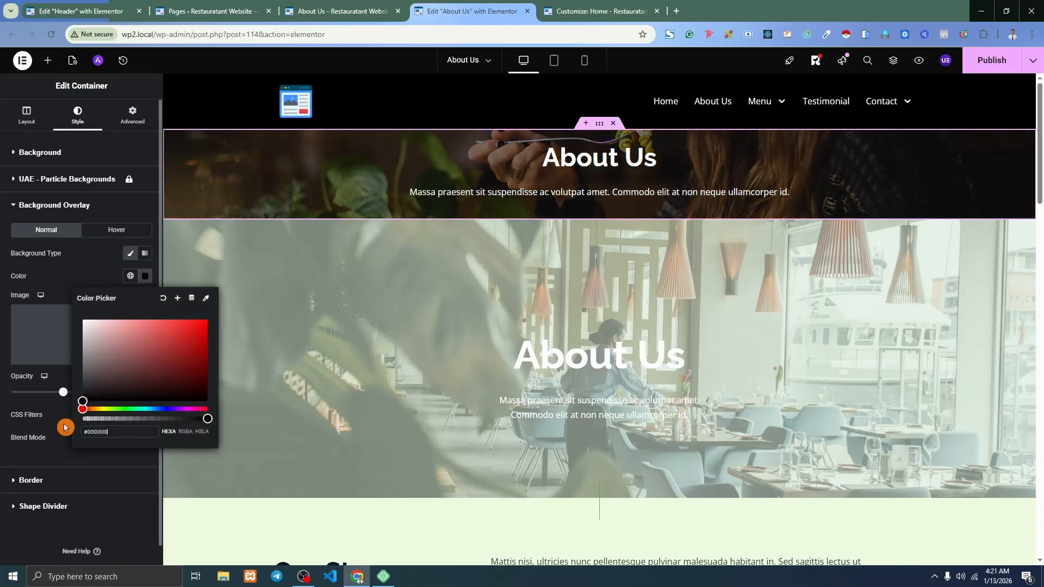
pyautogui.click(145, 276)
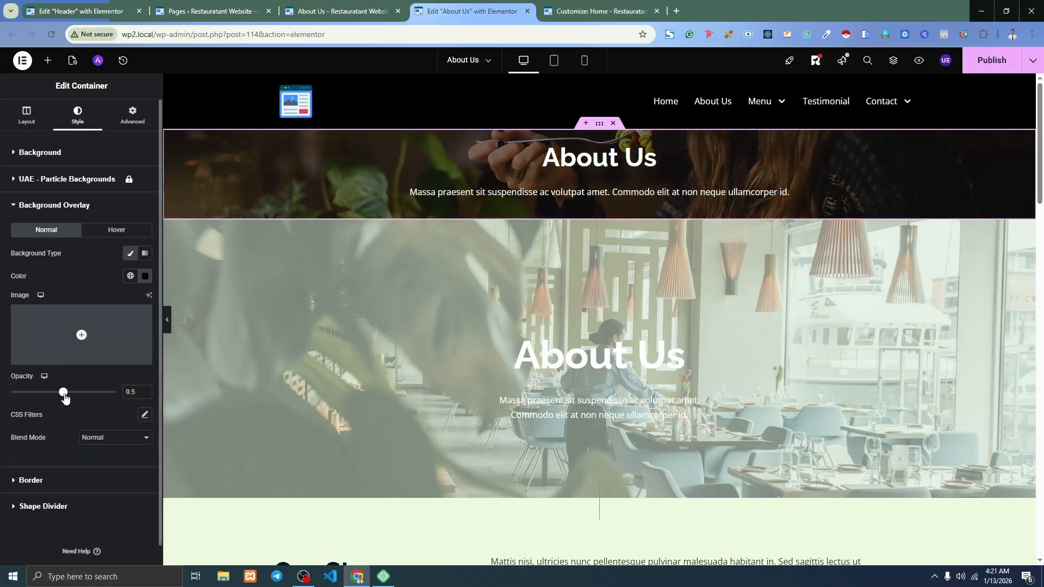
pyautogui.moveTo(63, 393); pyautogui.dragTo(77, 393)
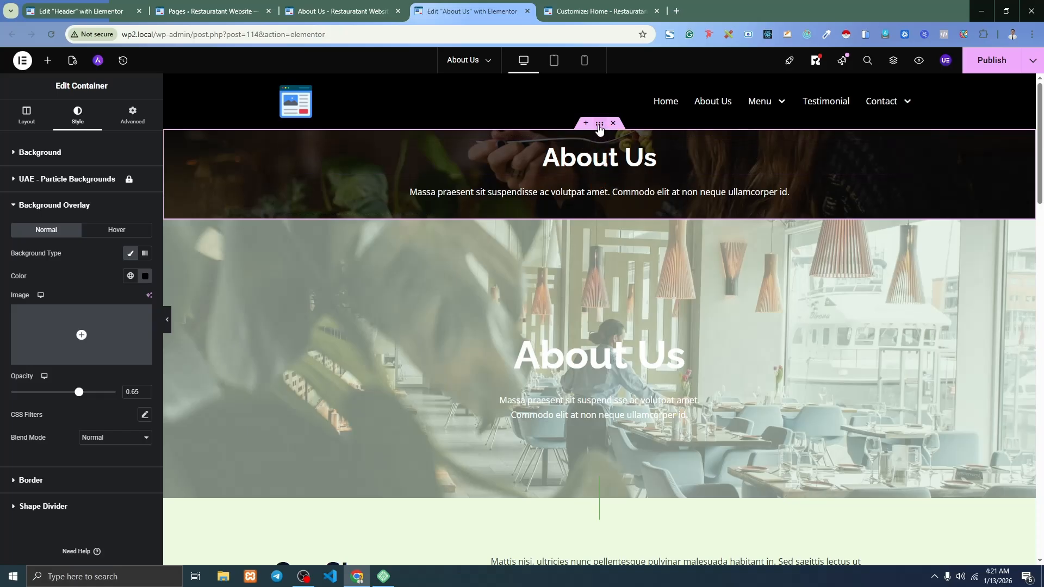
# Enter 120 px top and bottom padding for the banner under Advanced > Layout.
pyautogui.click(132, 114)
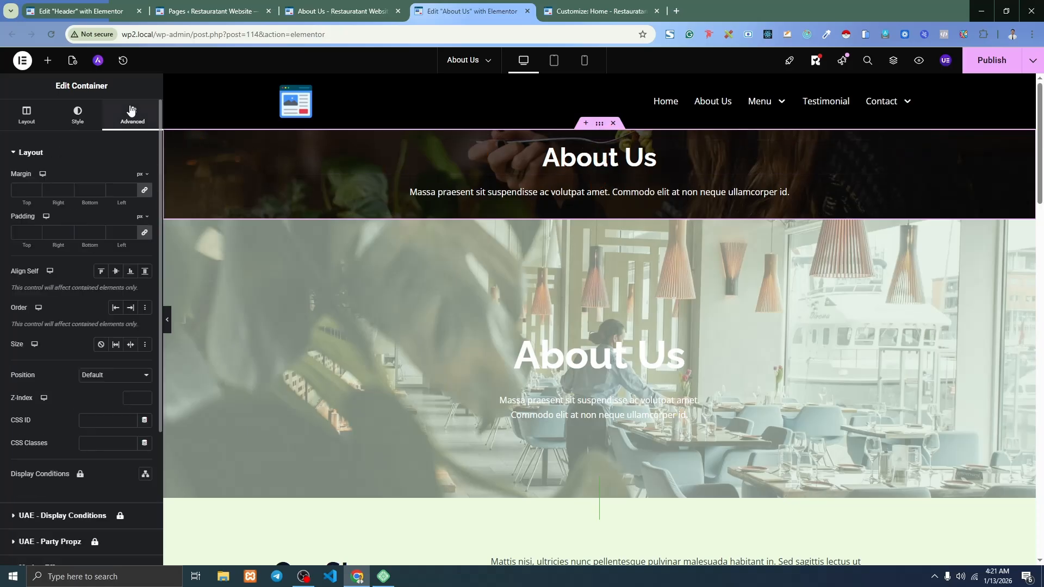
pyautogui.click(145, 232)
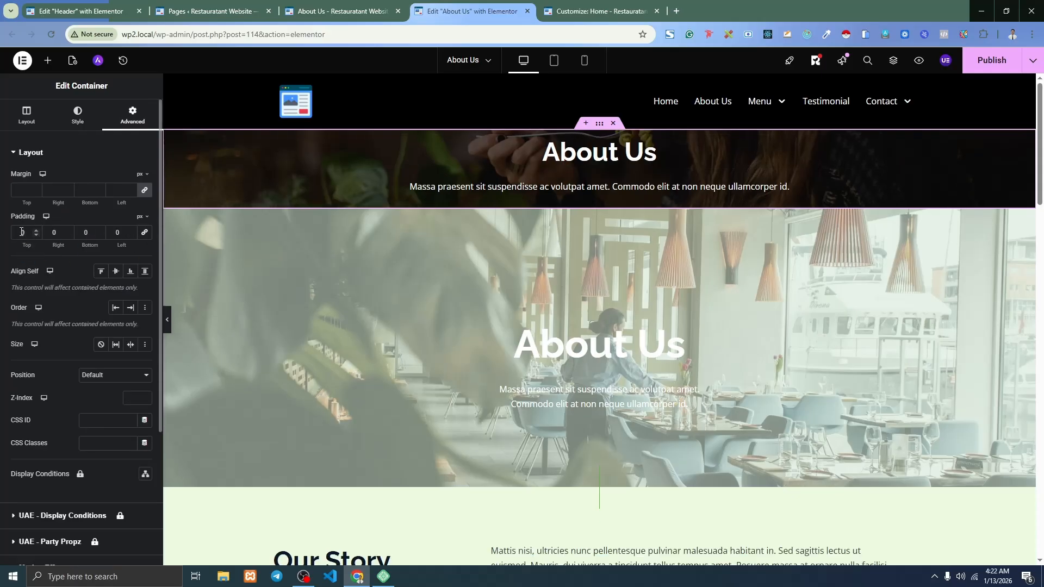
pyautogui.write('8')
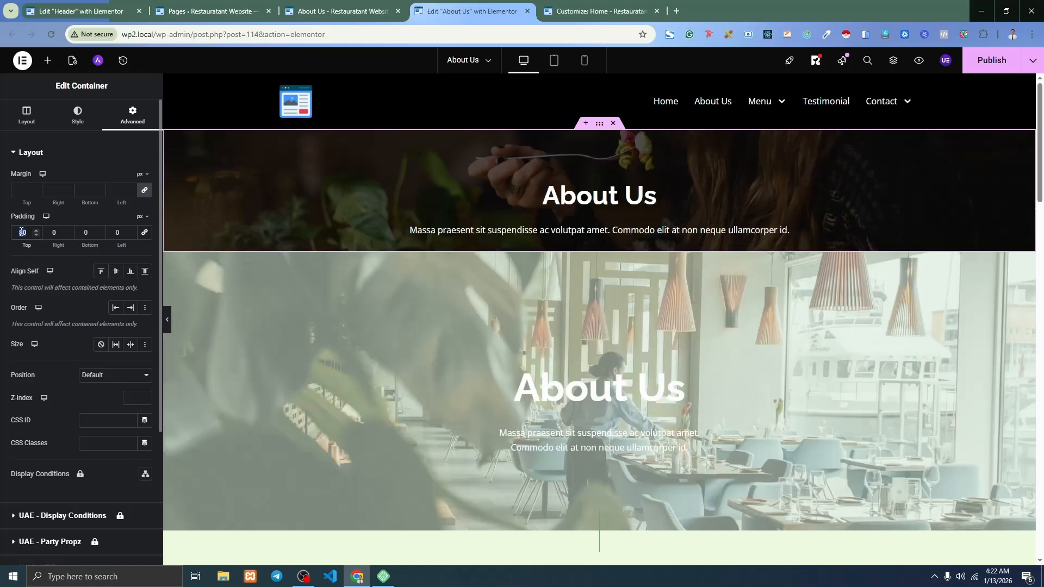
pyautogui.write('120')
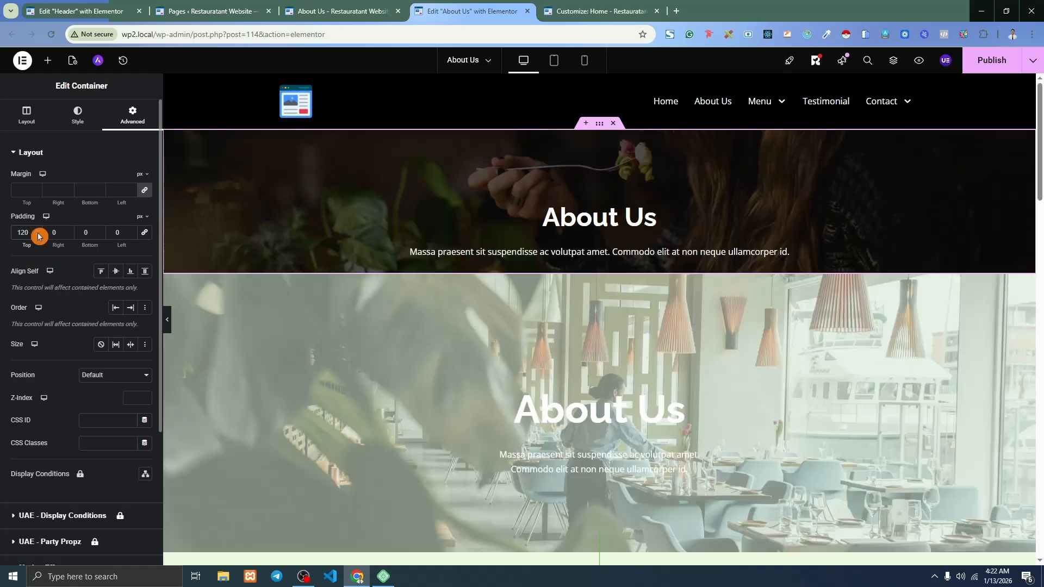
pyautogui.write('12')
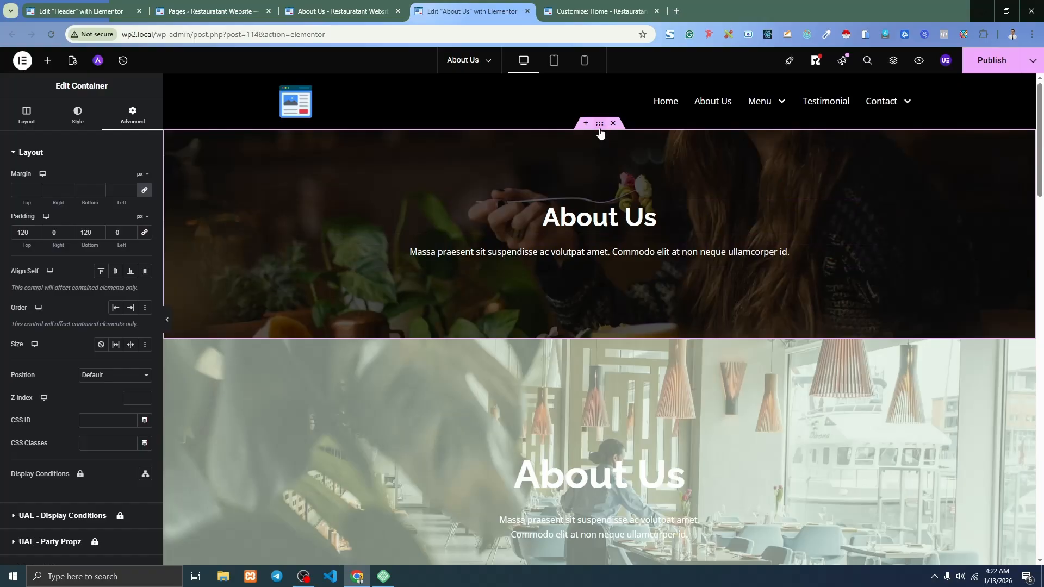
# Try Top Center for the banner photo position, preview it, then revert to Center Center.
pyautogui.click(77, 116)
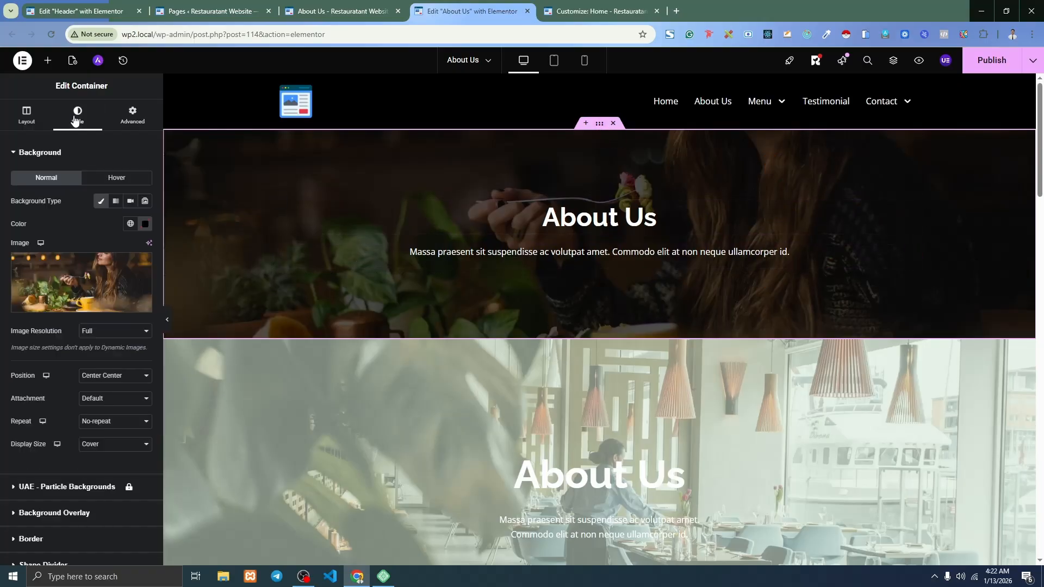
pyautogui.scroll(-2, 87, 348)
pyautogui.moveTo(98, 348); pyautogui.dragTo(107, 415)
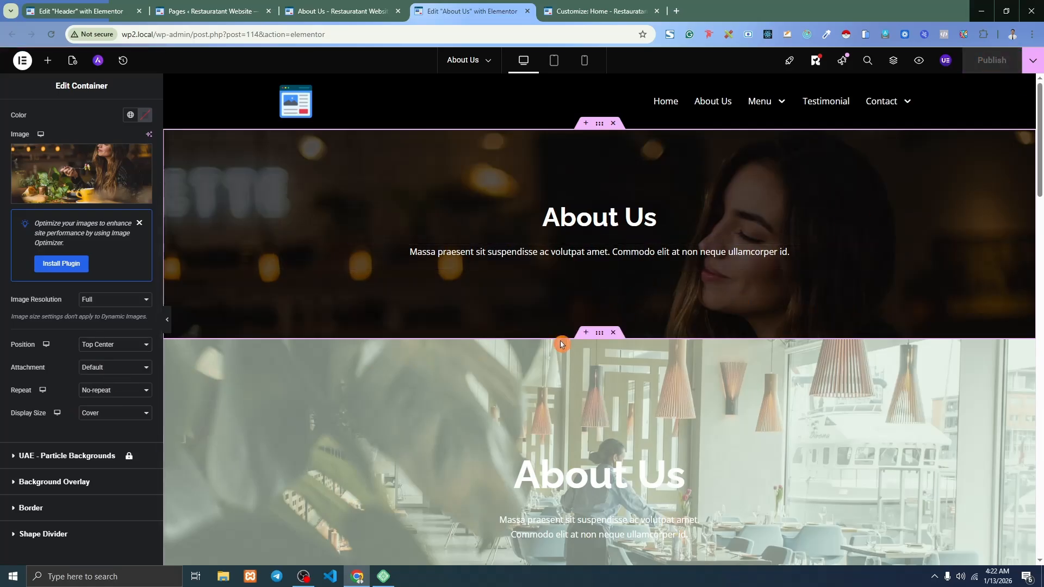
pyautogui.click(343, 11)
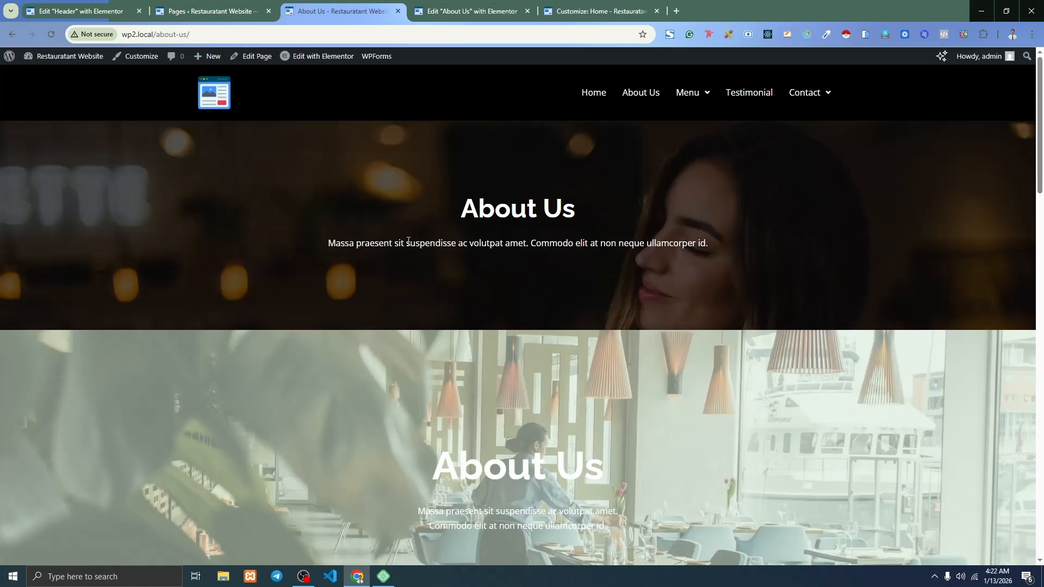
pyautogui.click(437, 6)
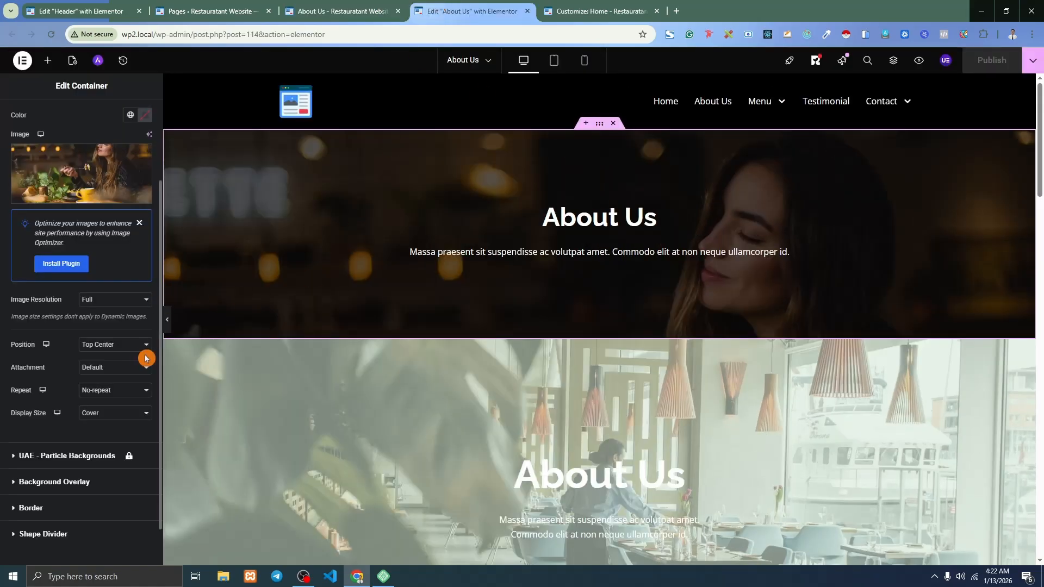
pyautogui.click(99, 353)
pyautogui.click(95, 369)
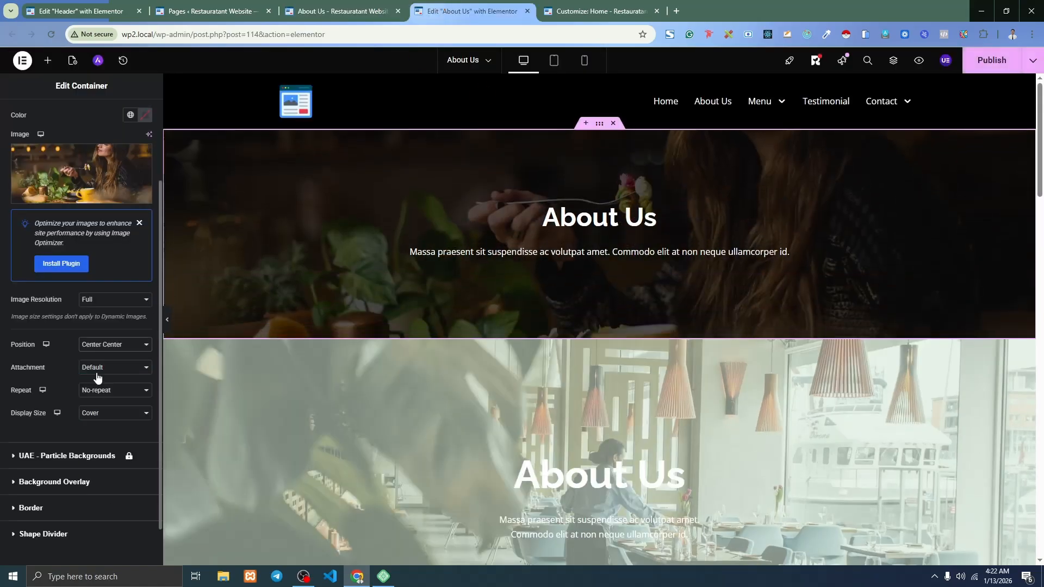
# Publish the page, check it live, and delete the duplicate second About Us section.
pyautogui.click(991, 60)
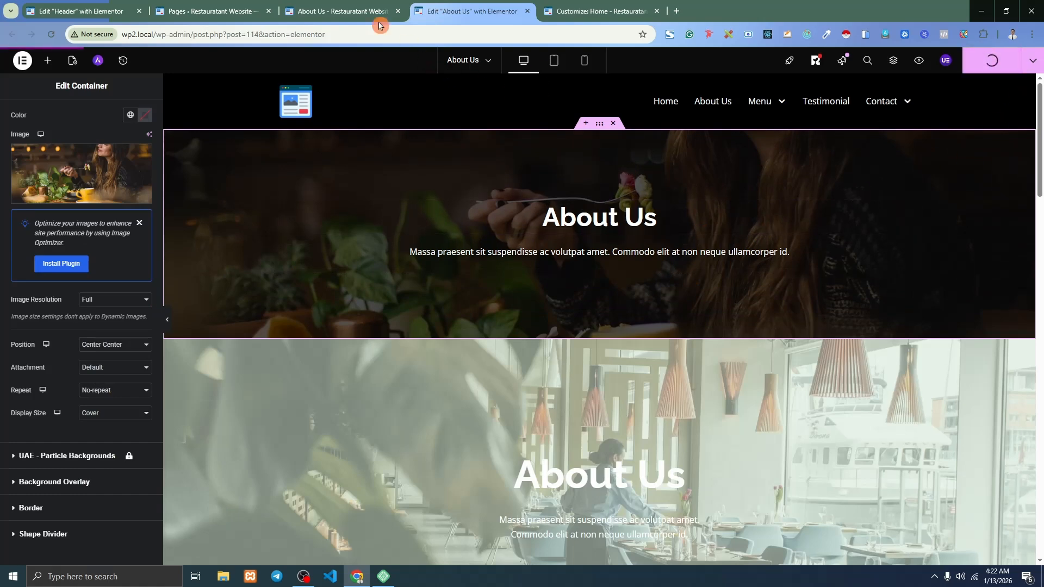
pyautogui.click(325, 7)
pyautogui.click(53, 35)
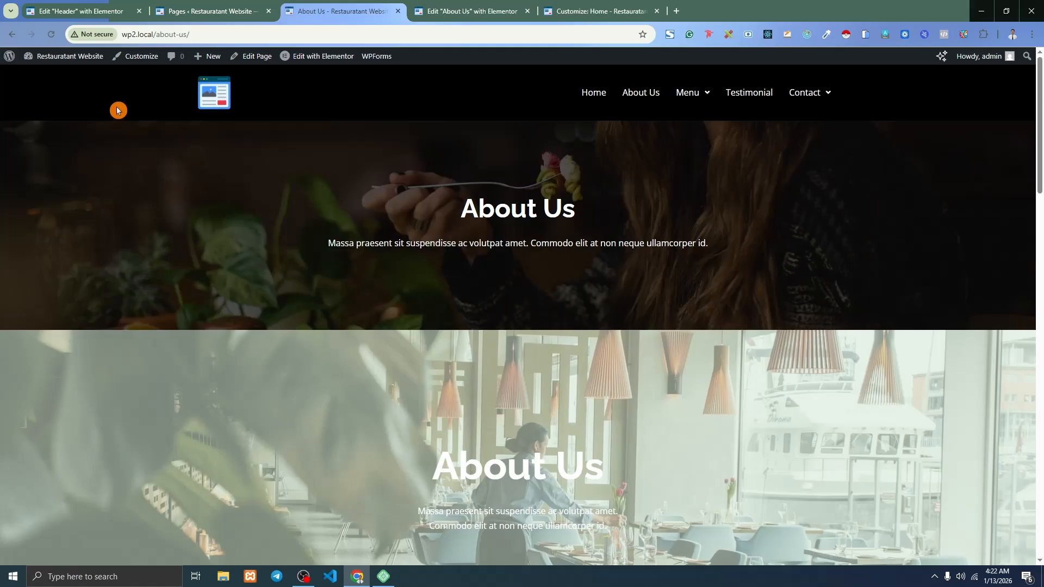
pyautogui.click(453, 7)
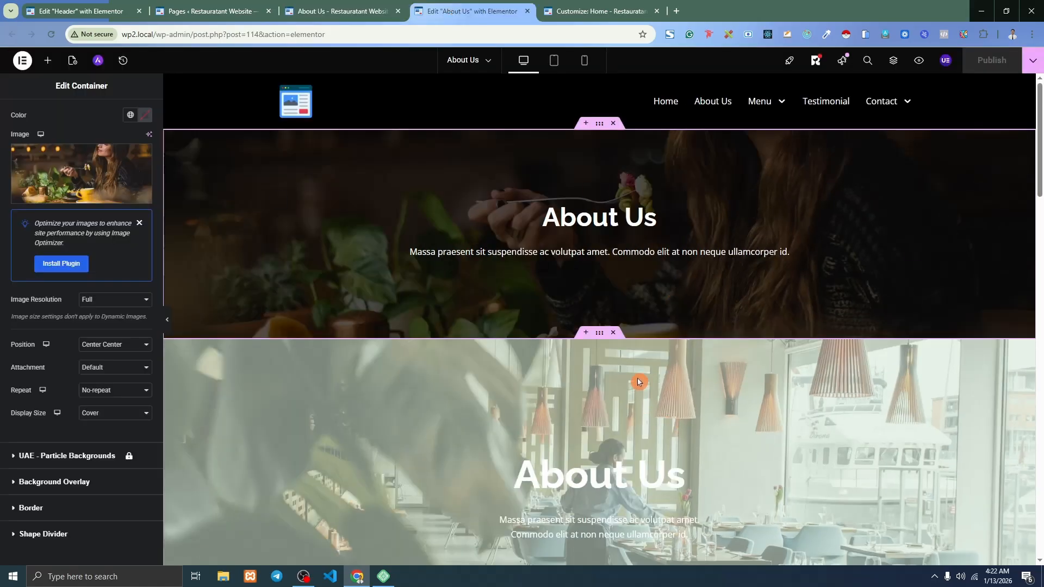
pyautogui.scroll(-2, 738, 375)
pyautogui.click(615, 225)
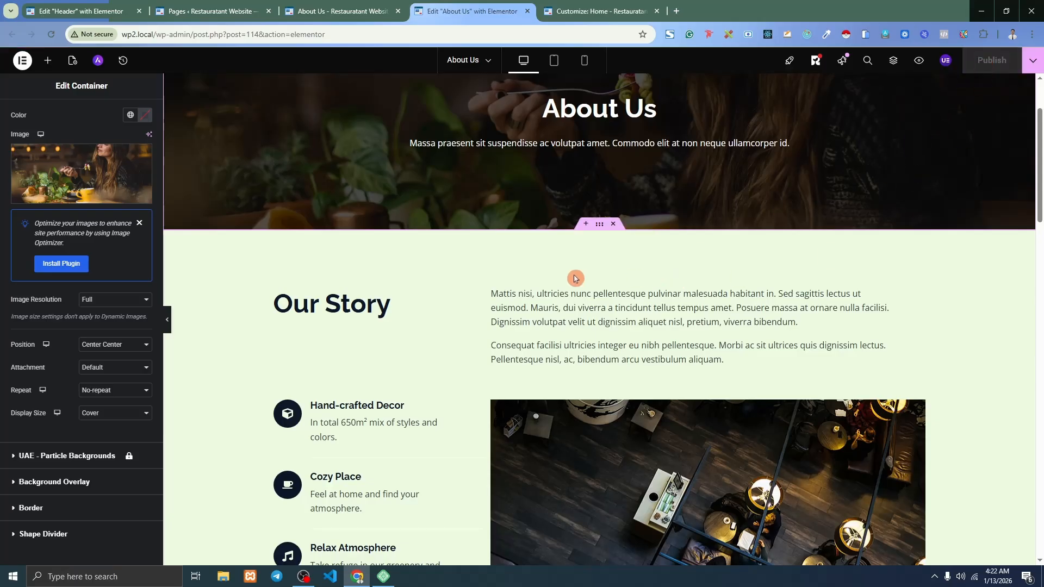
# Add a single-row flexbox section below the team holding an inner container.
pyautogui.scroll(-15, 489, 275)
pyautogui.scroll(-3, 490, 275)
pyautogui.scroll(3, 549, 285)
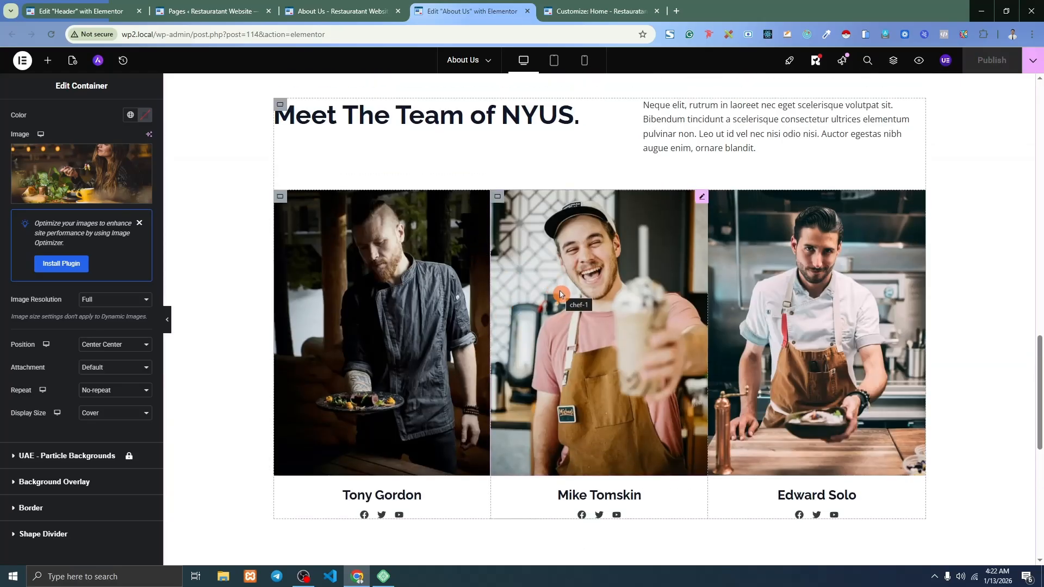
pyautogui.scroll(-7, 556, 266)
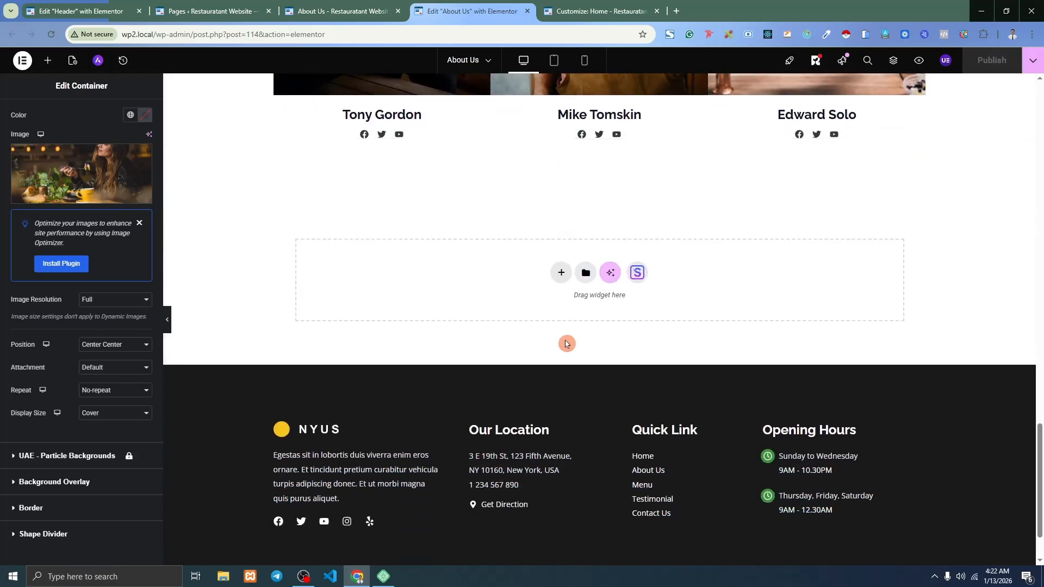
pyautogui.click(559, 271)
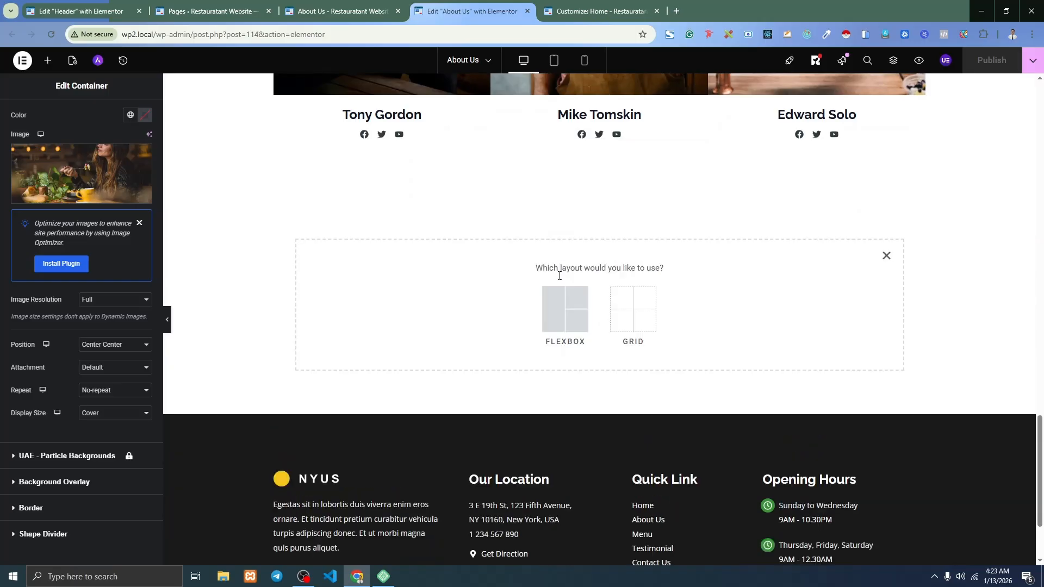
pyautogui.click(566, 309)
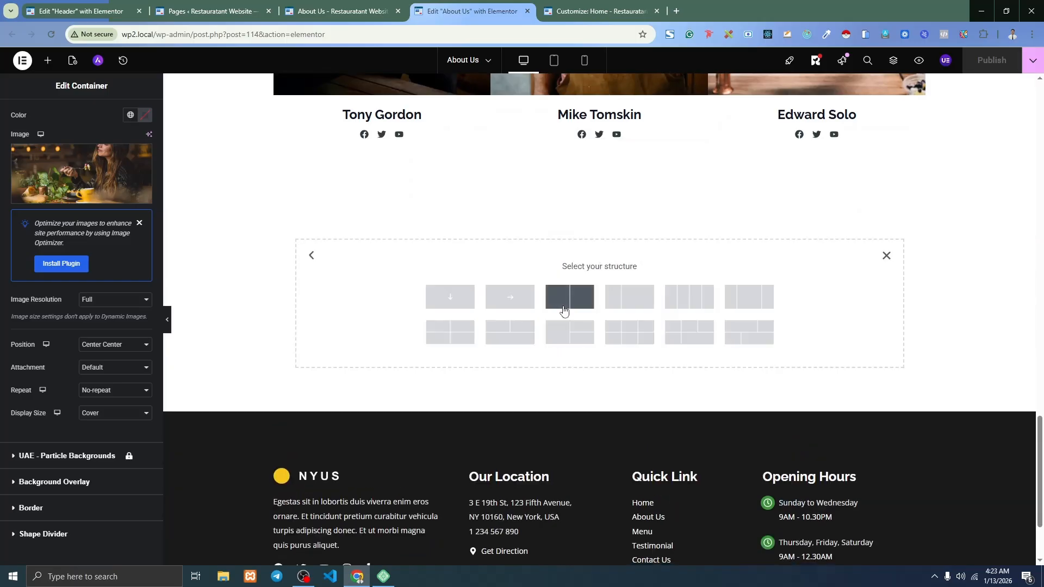
pyautogui.click(513, 306)
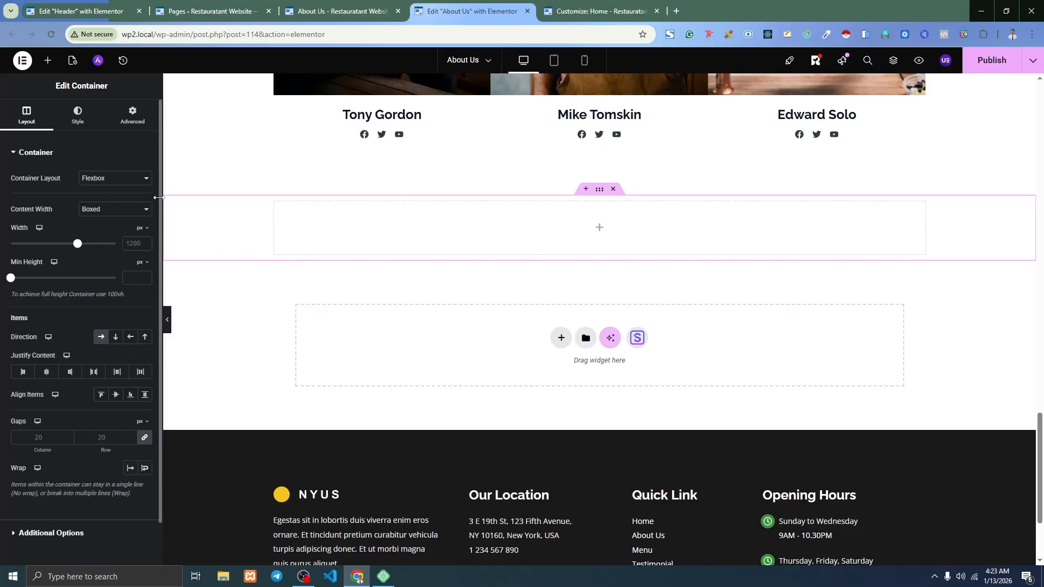
pyautogui.click(47, 61)
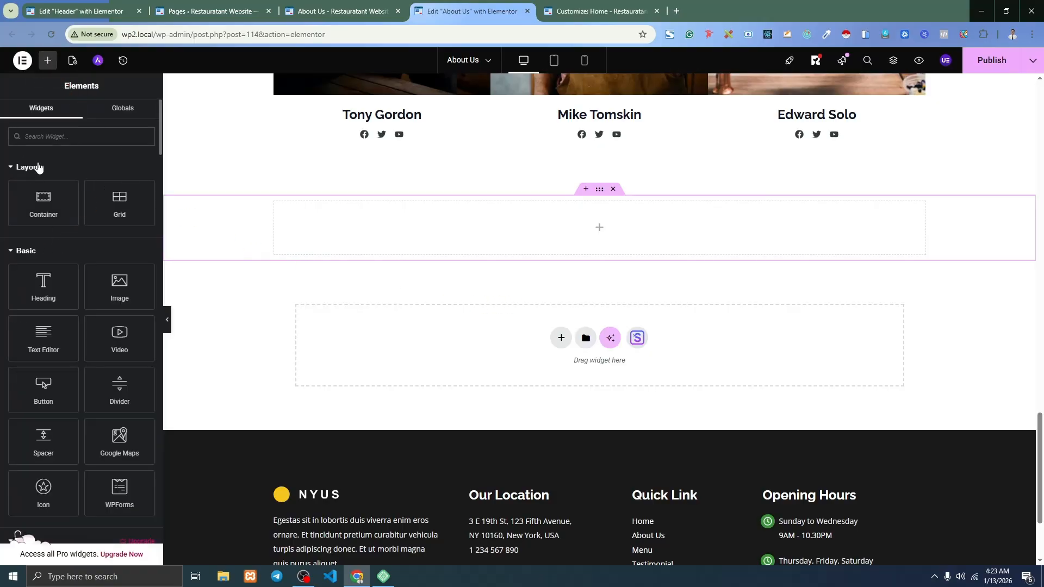
pyautogui.scroll(-6, 55, 239)
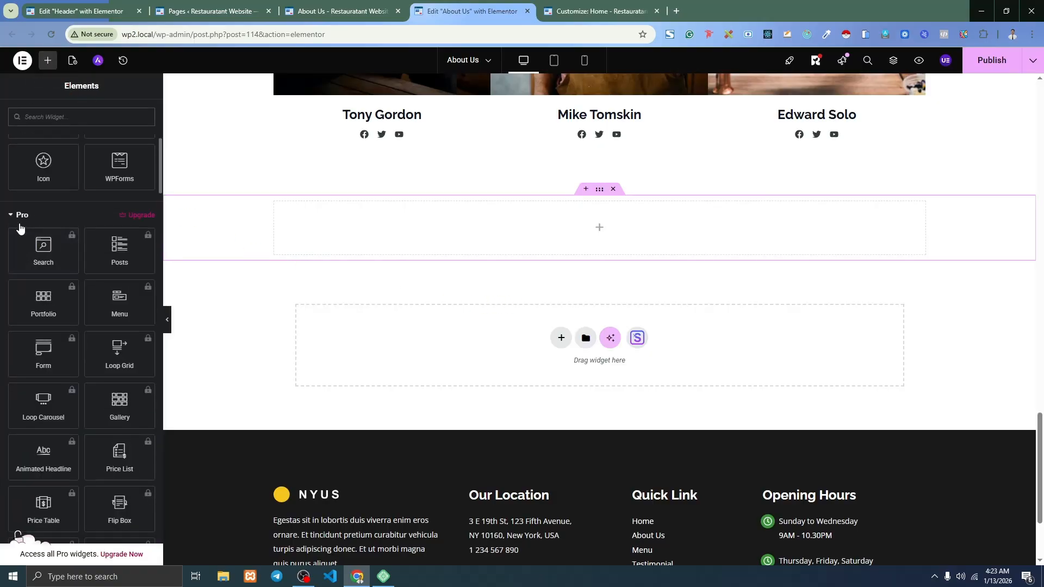
pyautogui.scroll(-5, 120, 278)
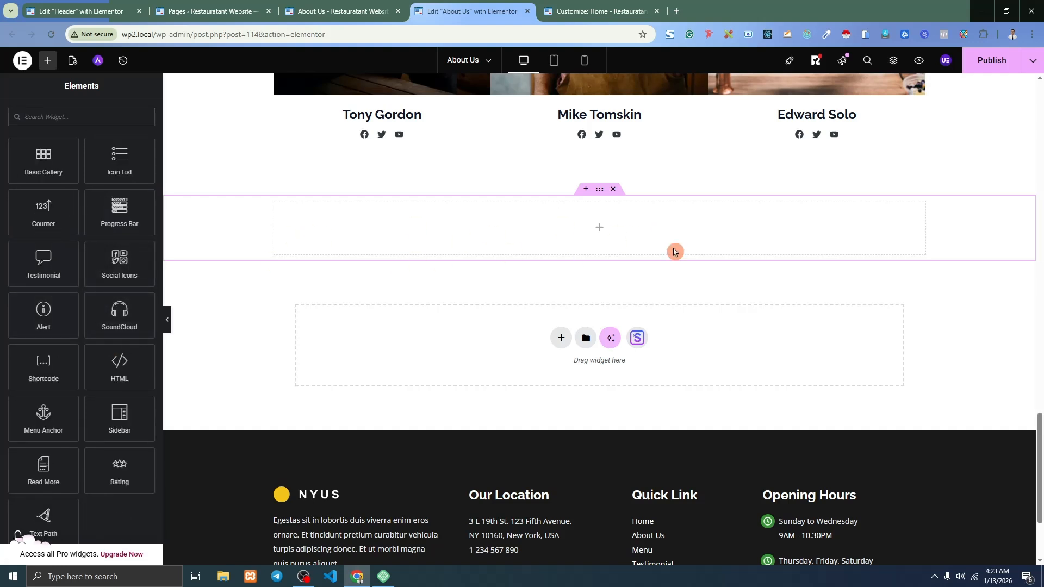
pyautogui.scroll(10, 90, 176)
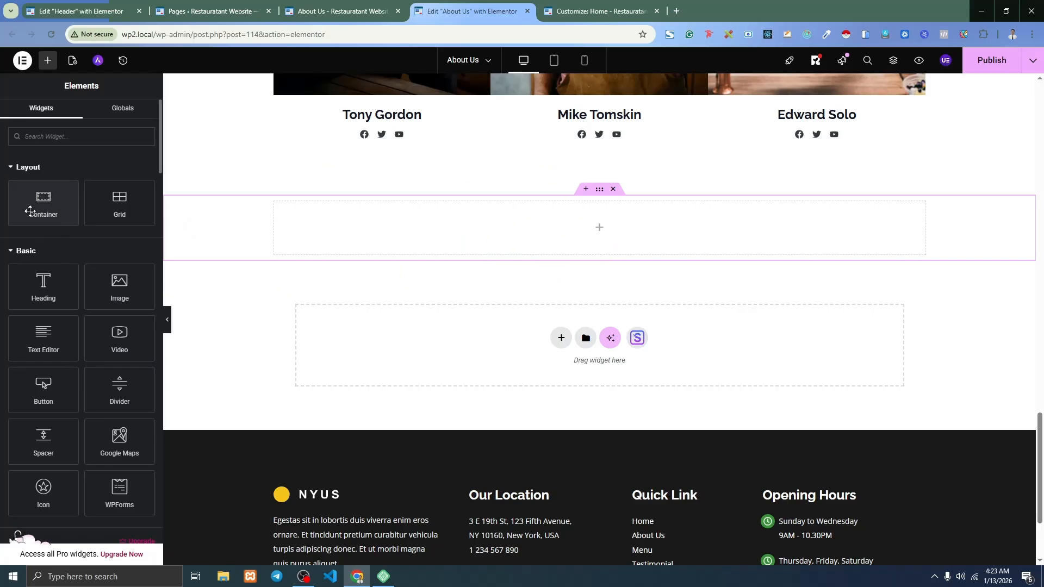
pyautogui.moveTo(48, 203); pyautogui.dragTo(560, 238)
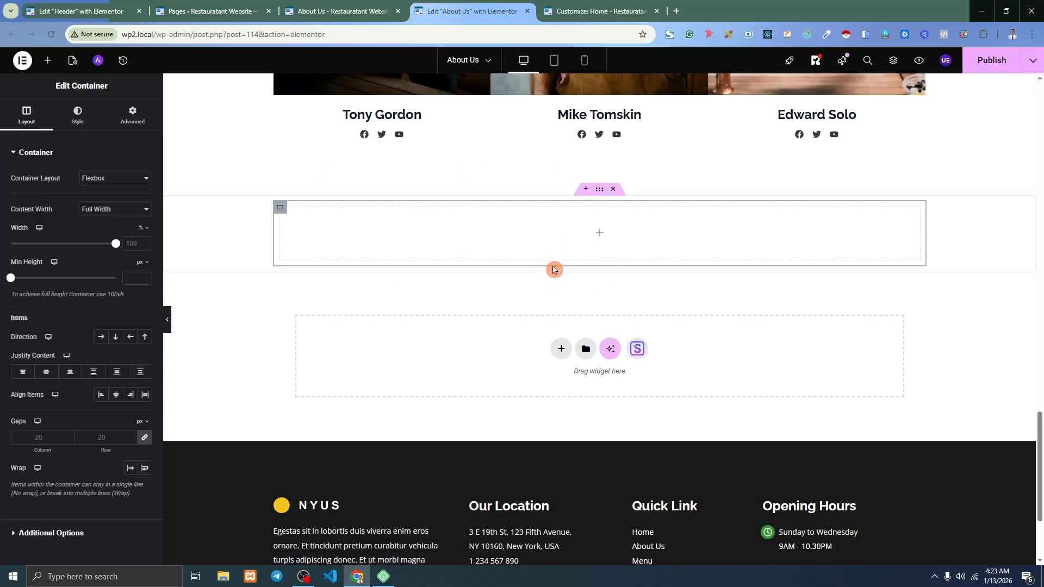
# Place Video, Google Maps and a star Icon widget in the new container.
pyautogui.click(48, 60)
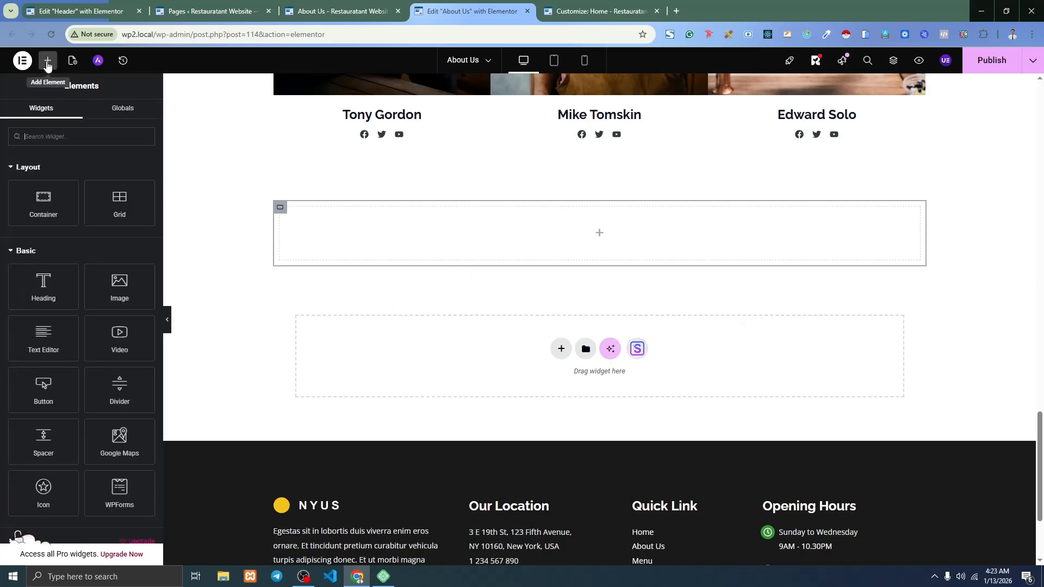
pyautogui.scroll(-1, 97, 308)
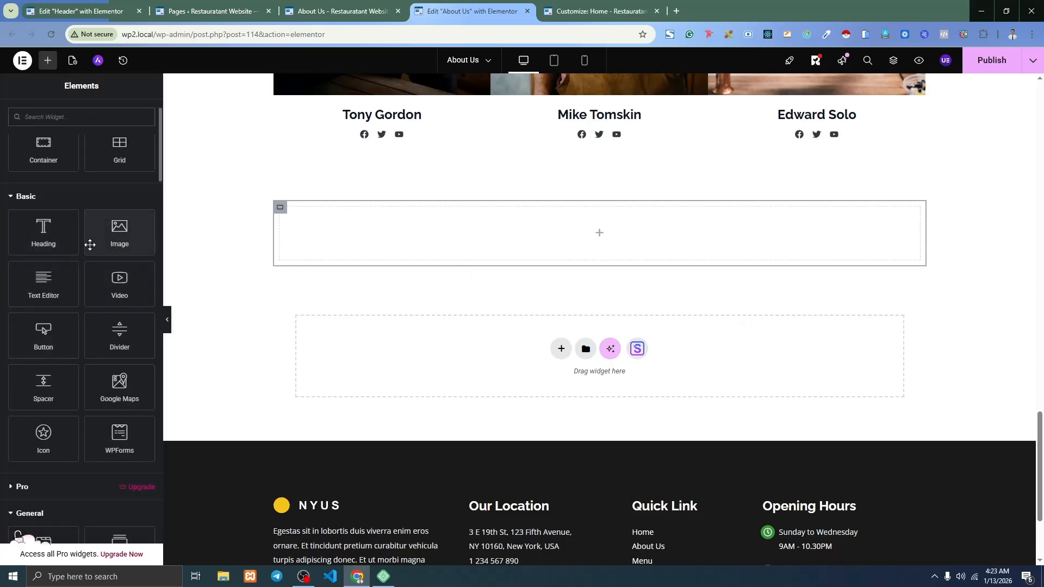
pyautogui.moveTo(120, 283); pyautogui.dragTo(578, 217)
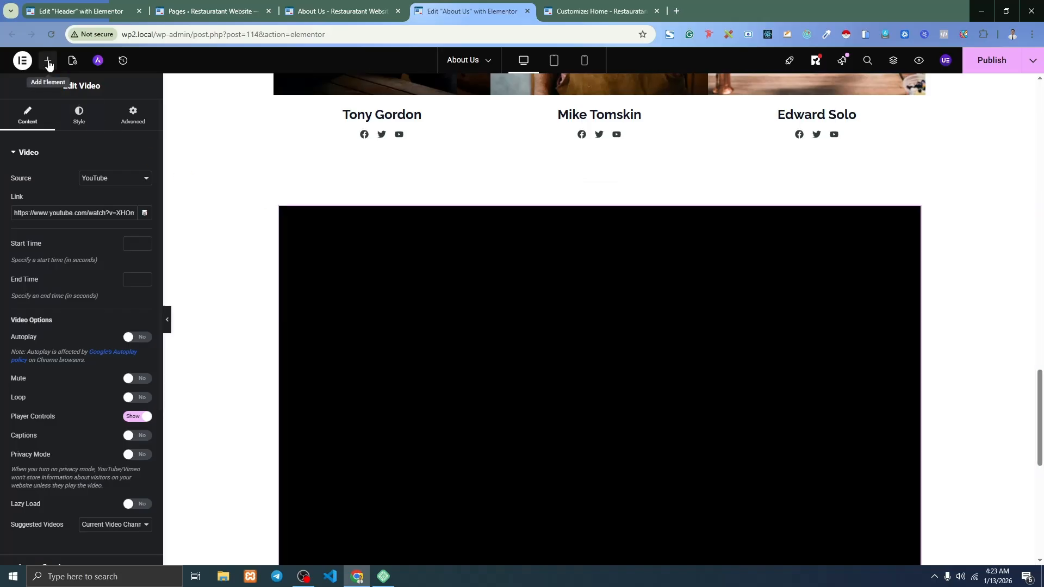
pyautogui.click(48, 60)
pyautogui.scroll(-2, 112, 305)
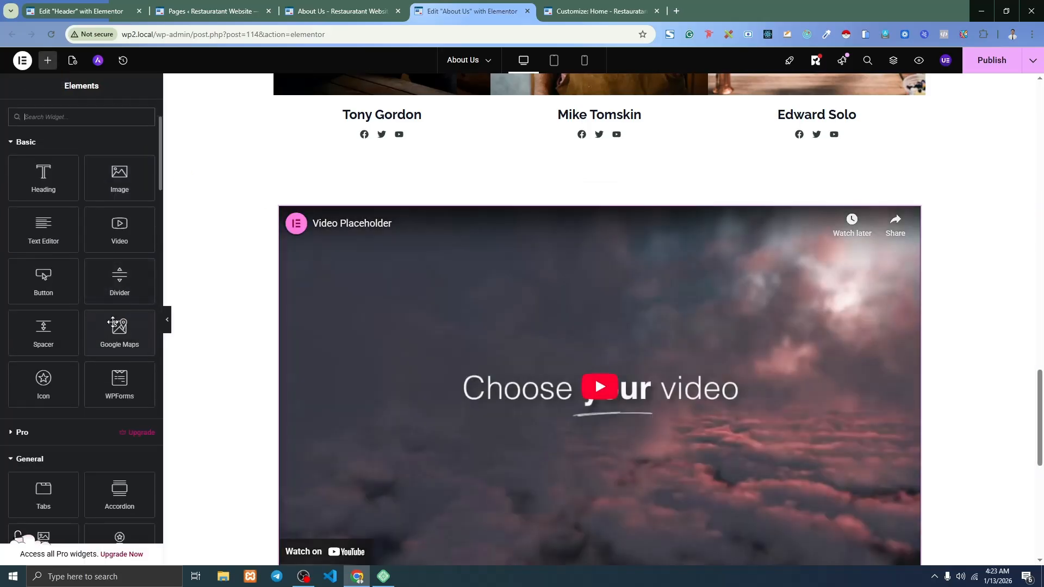
pyautogui.moveTo(112, 321); pyautogui.dragTo(517, 216)
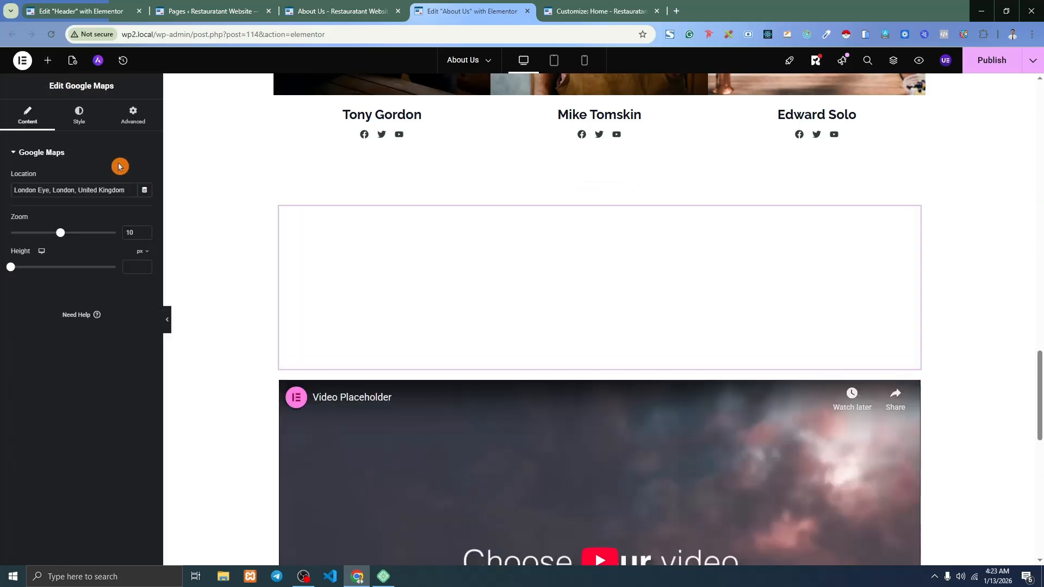
pyautogui.click(47, 60)
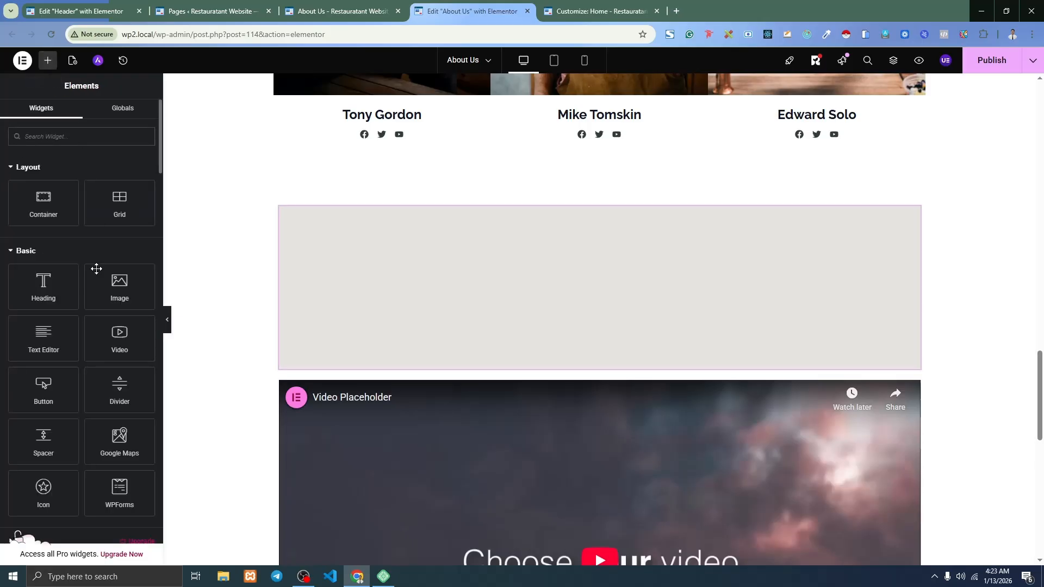
pyautogui.scroll(-2, 87, 262)
pyautogui.moveTo(44, 326); pyautogui.dragTo(474, 216)
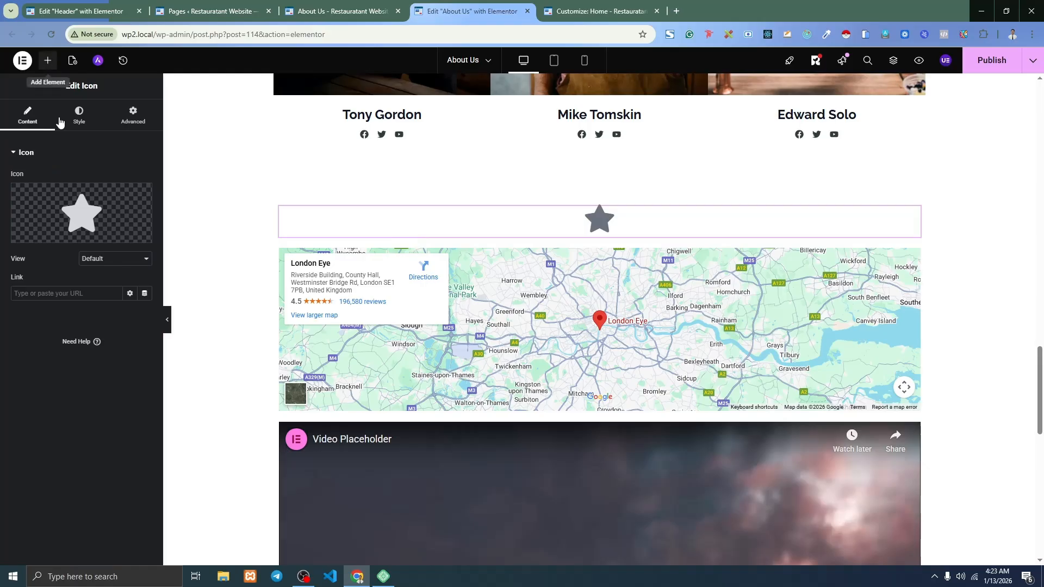
# Add a three-item Icon List, a Testimonial and a Counter widget.
pyautogui.click(48, 60)
pyautogui.scroll(-4, 87, 258)
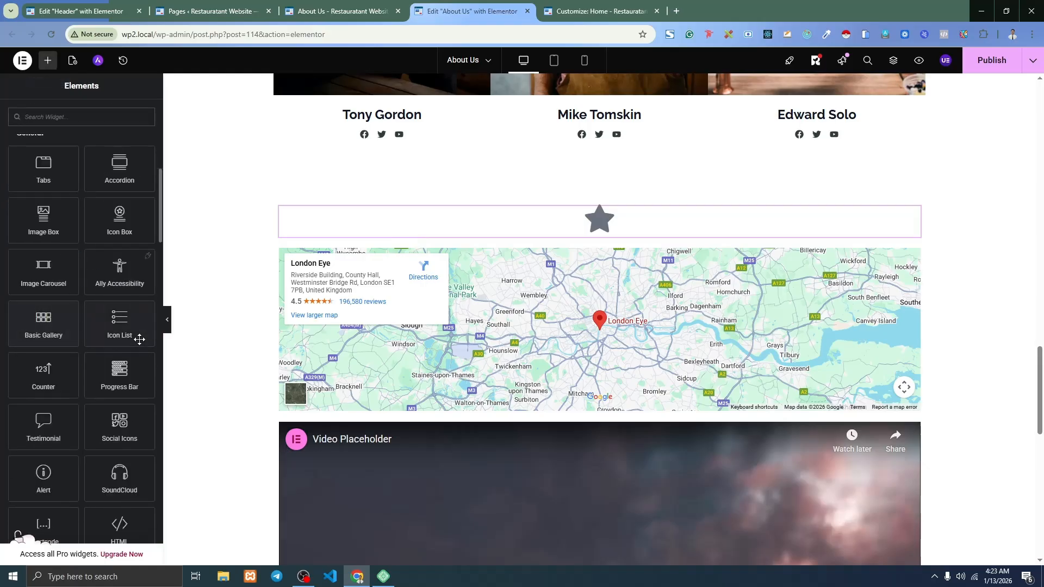
pyautogui.moveTo(137, 334); pyautogui.dragTo(459, 231)
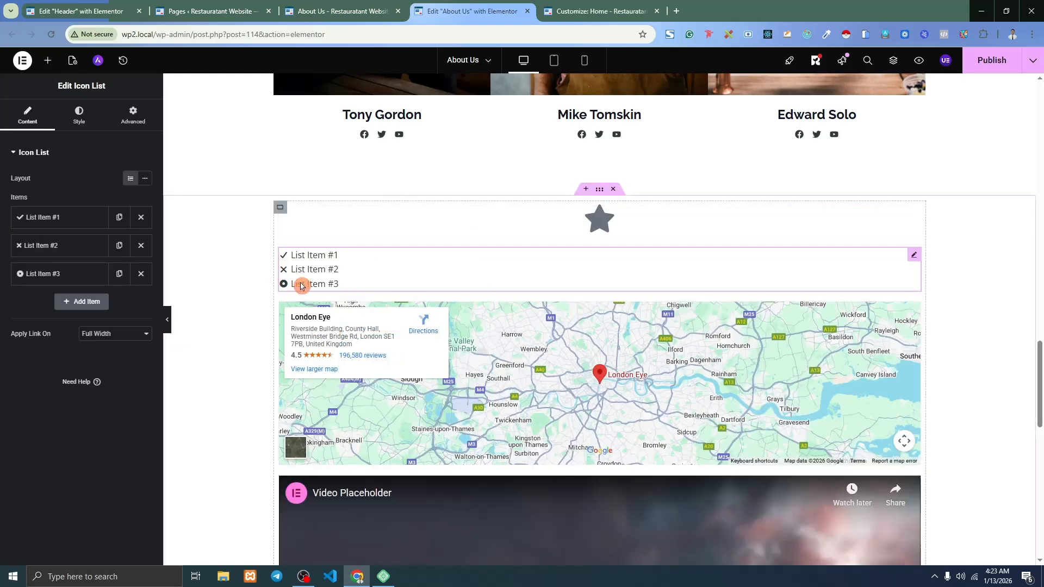
pyautogui.click(54, 219)
pyautogui.click(55, 220)
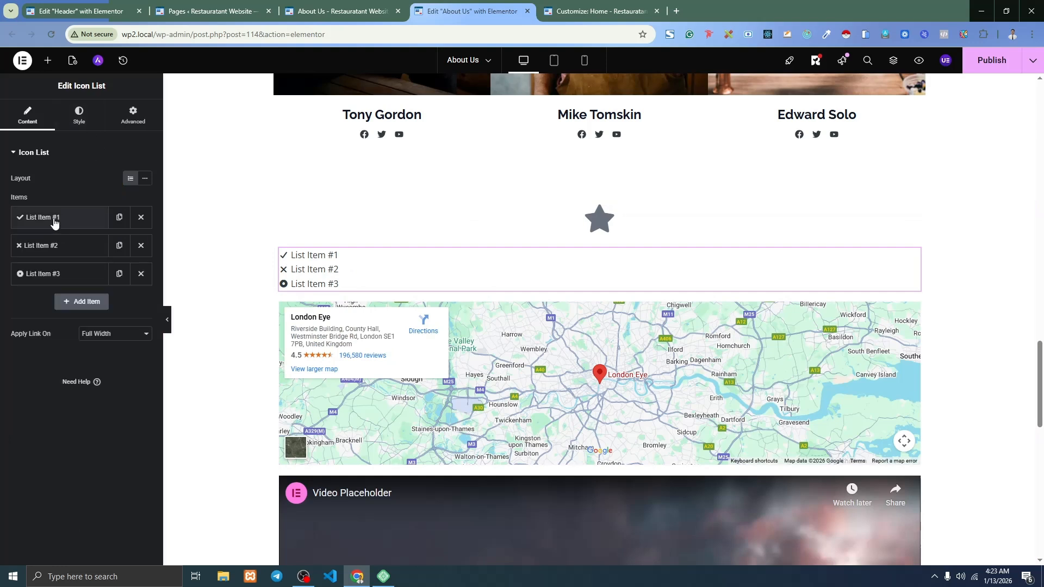
pyautogui.click(48, 61)
pyautogui.scroll(-5, 77, 298)
pyautogui.scroll(-5, 78, 298)
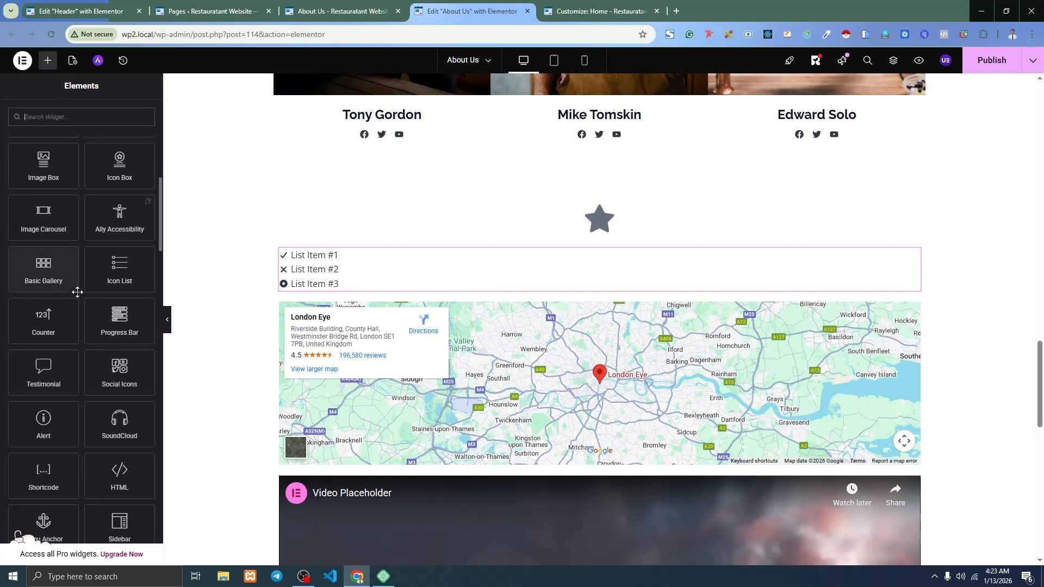
pyautogui.moveTo(43, 319); pyautogui.dragTo(431, 263)
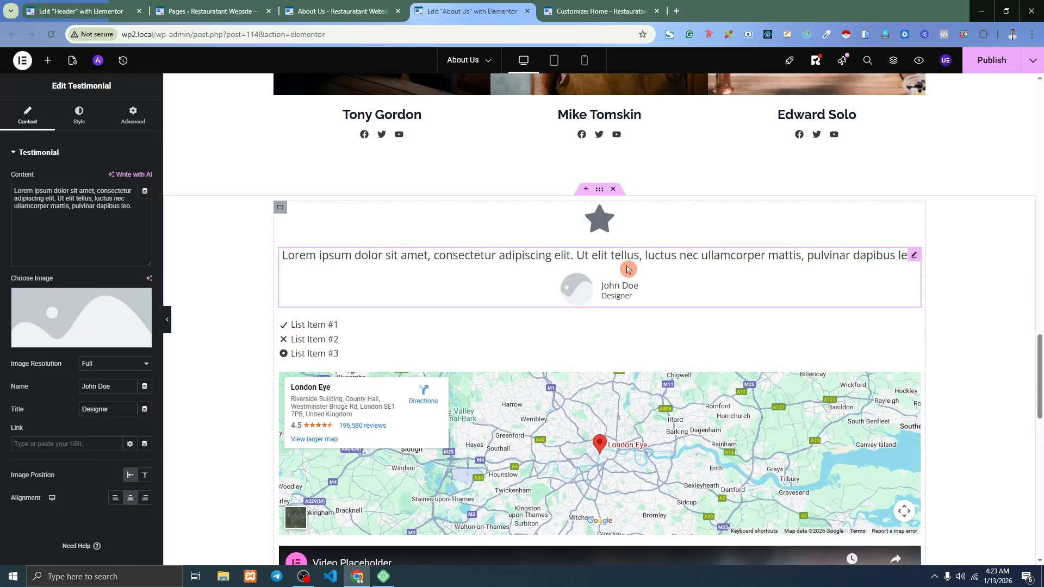
pyautogui.click(48, 60)
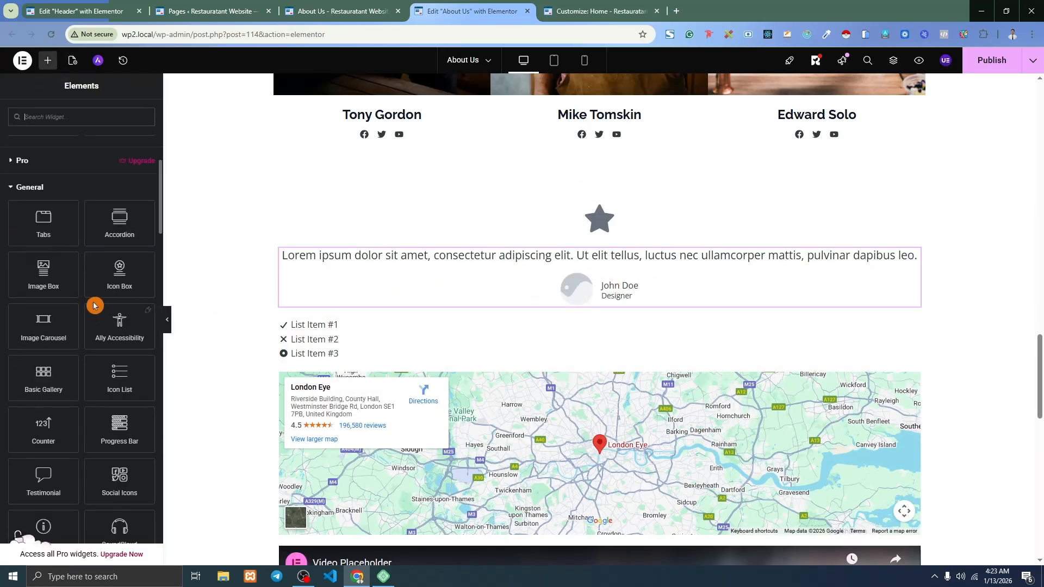
pyautogui.scroll(-3, 81, 295)
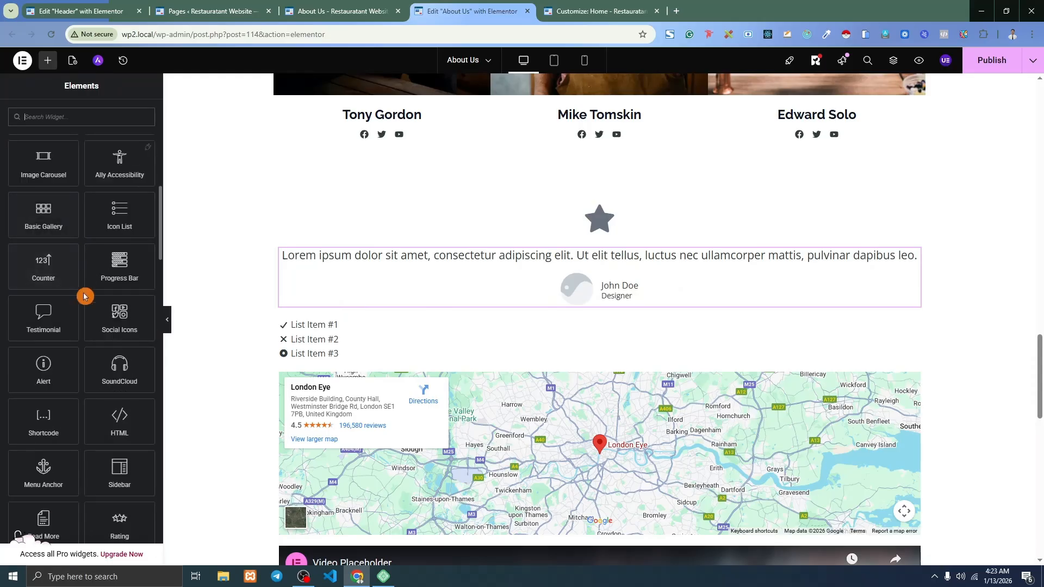
pyautogui.moveTo(84, 296); pyautogui.dragTo(560, 271)
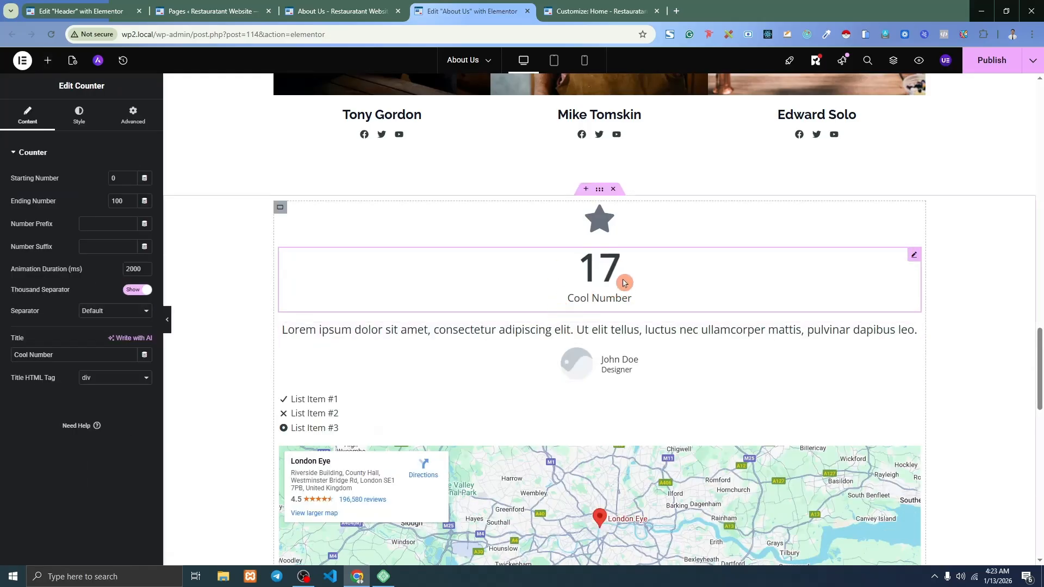
# Add a skill Progress Bar above the counter and a Search box below it.
pyautogui.scroll(-10, 106, 244)
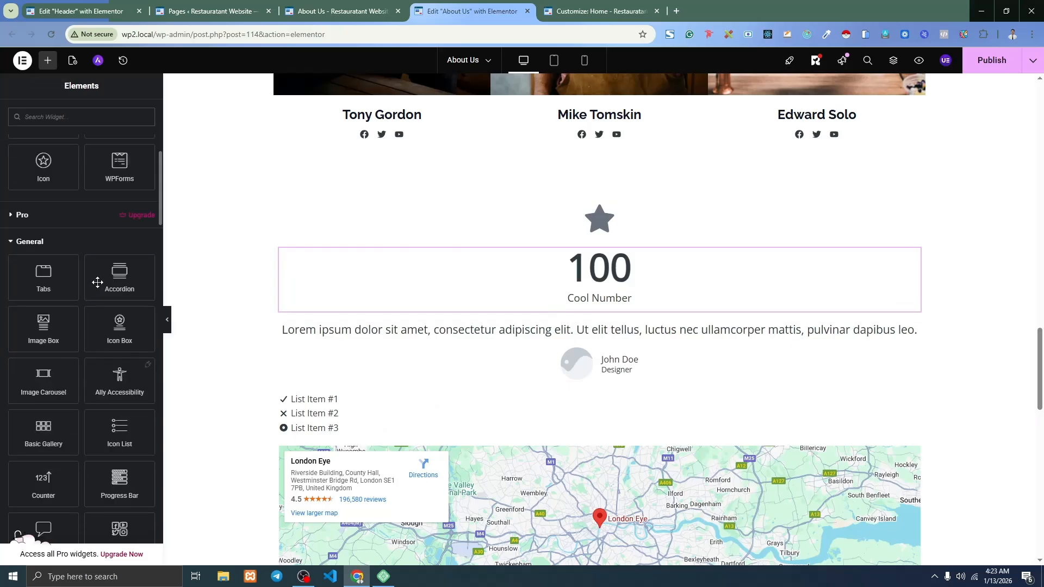
pyautogui.moveTo(144, 230); pyautogui.dragTo(575, 250)
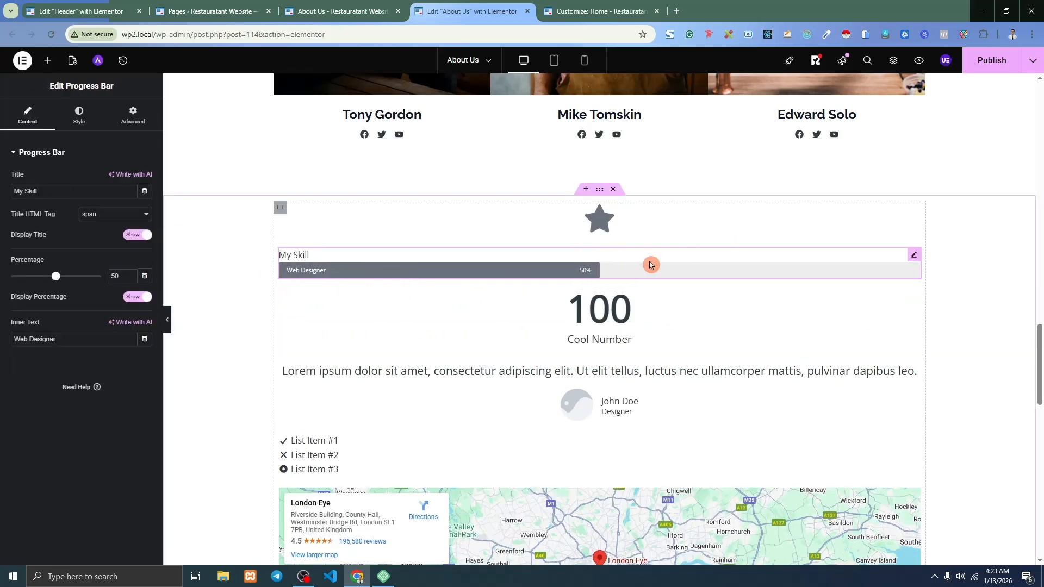
pyautogui.click(48, 60)
pyautogui.scroll(-8, 68, 285)
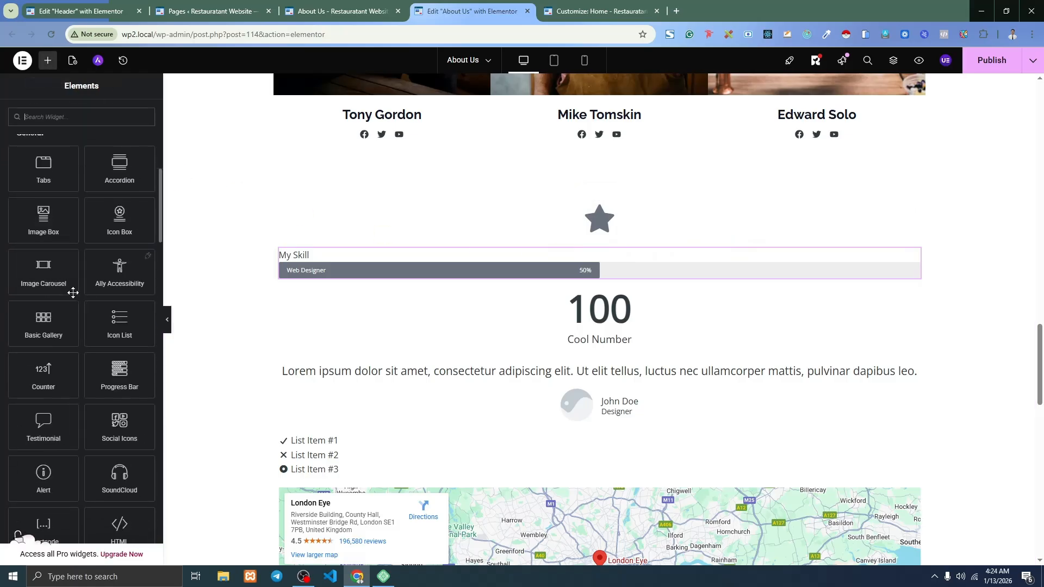
pyautogui.scroll(-4, 70, 416)
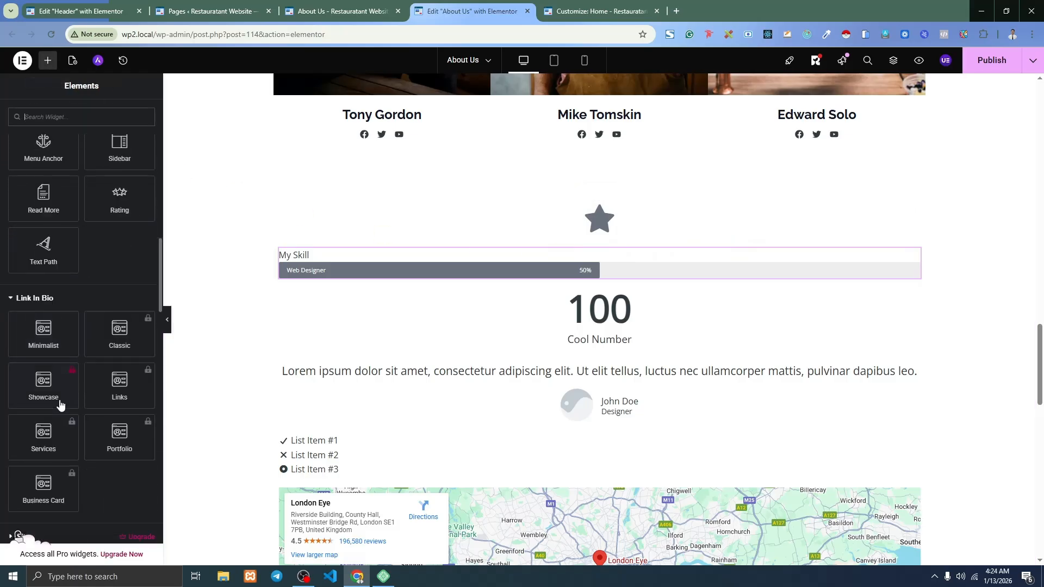
pyautogui.click(33, 298)
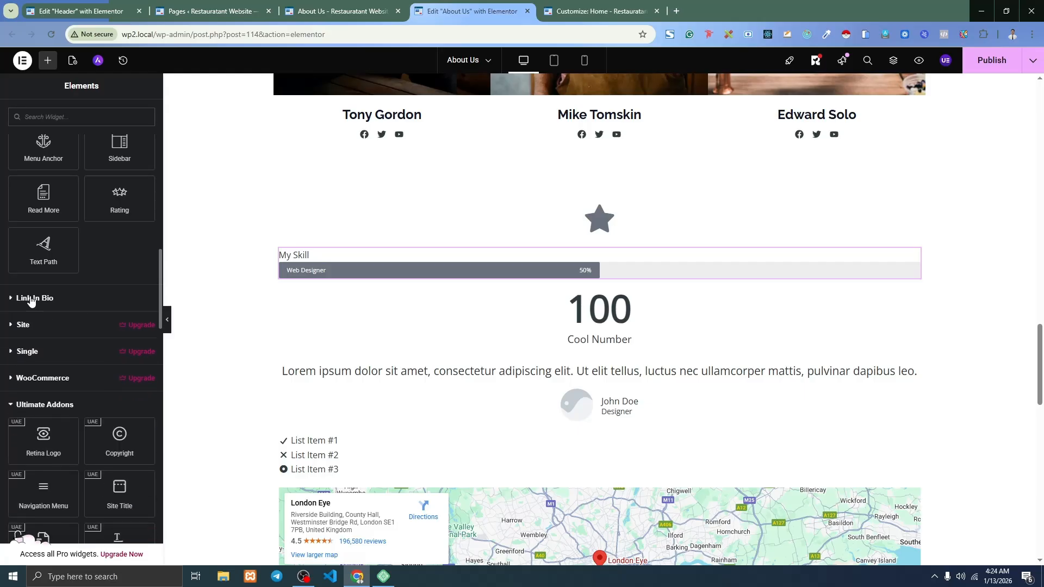
pyautogui.scroll(-3, 40, 381)
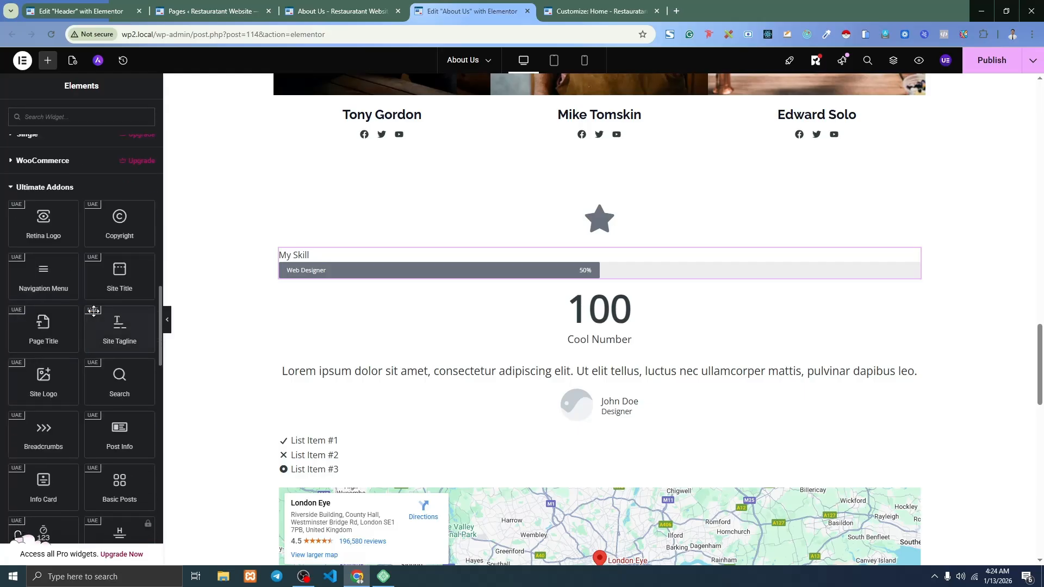
pyautogui.scroll(-2, 97, 310)
pyautogui.moveTo(112, 331); pyautogui.dragTo(619, 280)
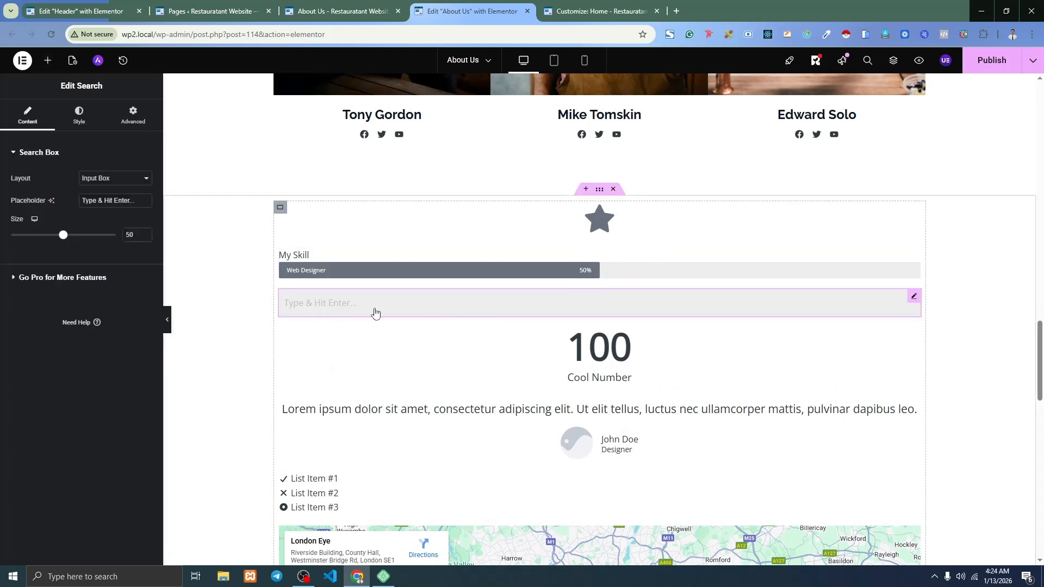
# Adjust the search widget and browse further widgets in the Elements panel.
pyautogui.click(129, 206)
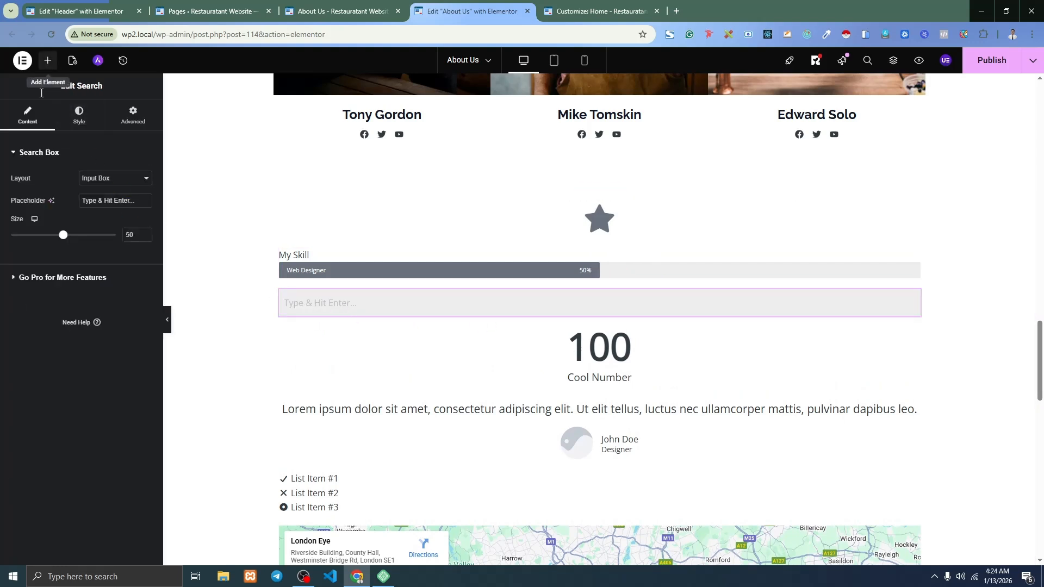
pyautogui.click(48, 61)
pyautogui.scroll(-20, 97, 290)
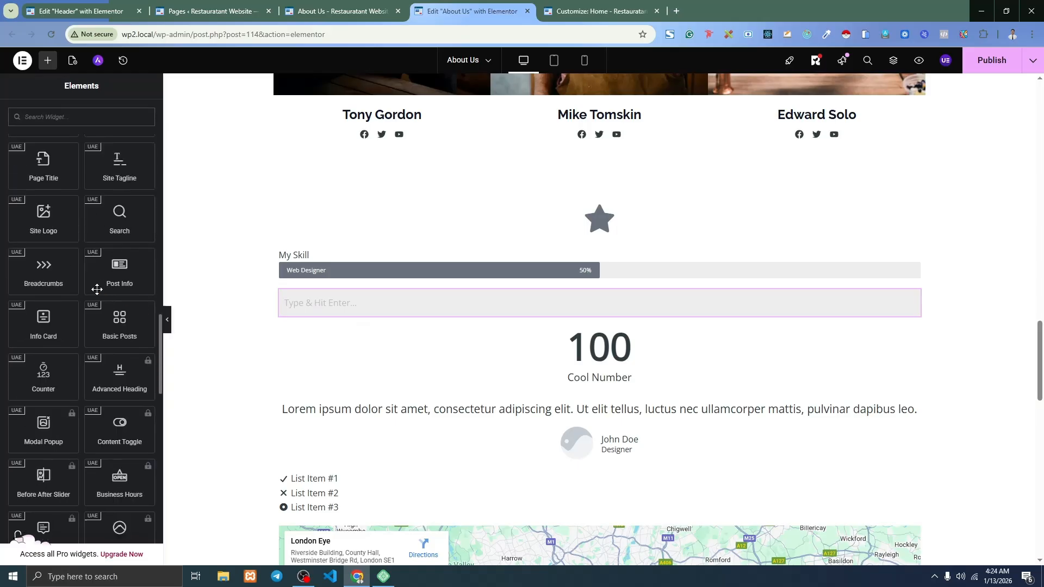
pyautogui.scroll(-6, 87, 298)
pyautogui.click(83, 308)
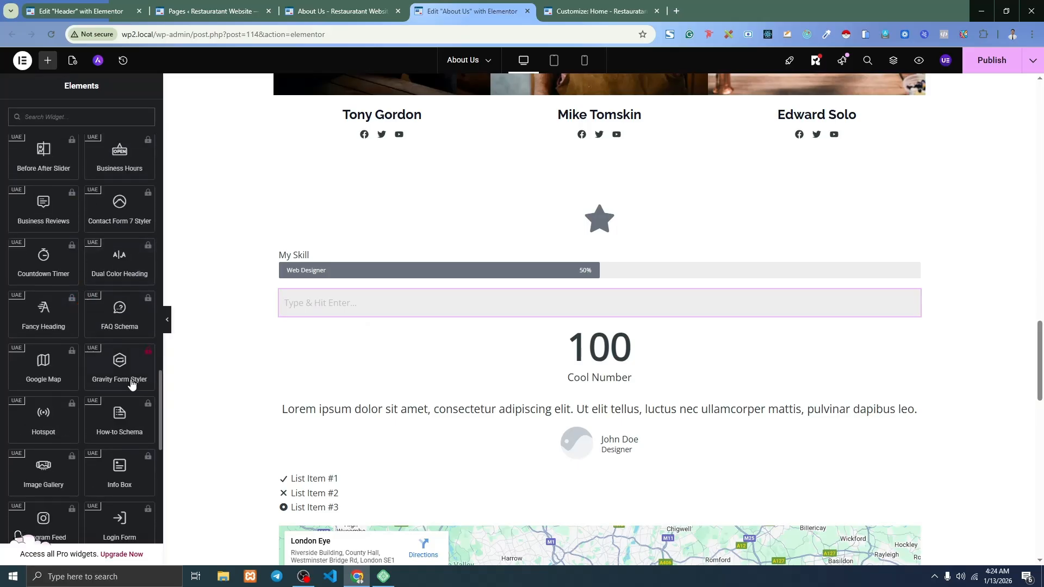
pyautogui.click(147, 293)
pyautogui.scroll(15, 112, 280)
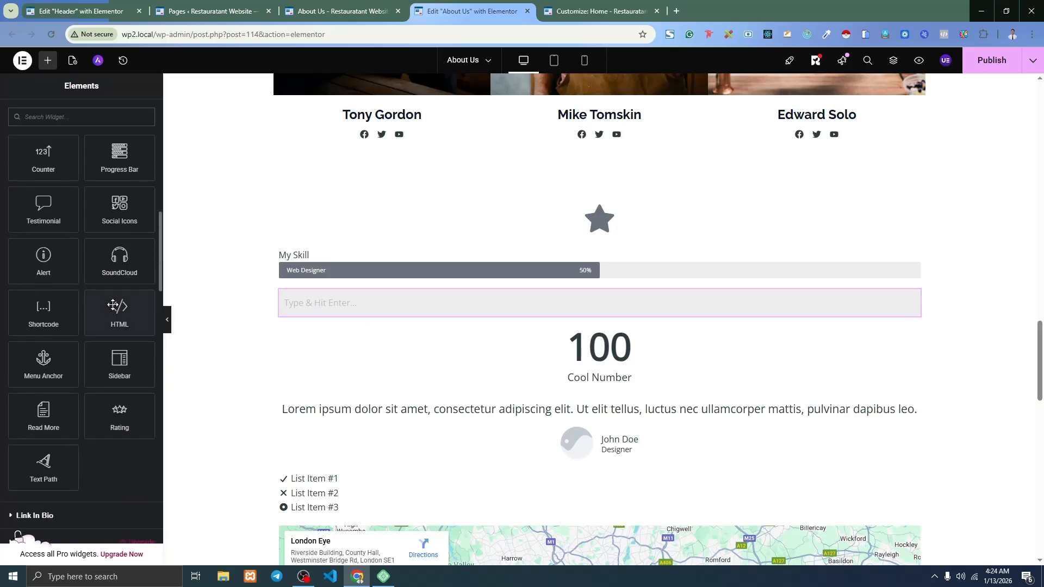
pyautogui.scroll(5, 112, 305)
# Add a lorem ipsum Text Editor block inside Tab #1 of the Tabs widget.
pyautogui.moveTo(44, 223); pyautogui.dragTo(542, 261)
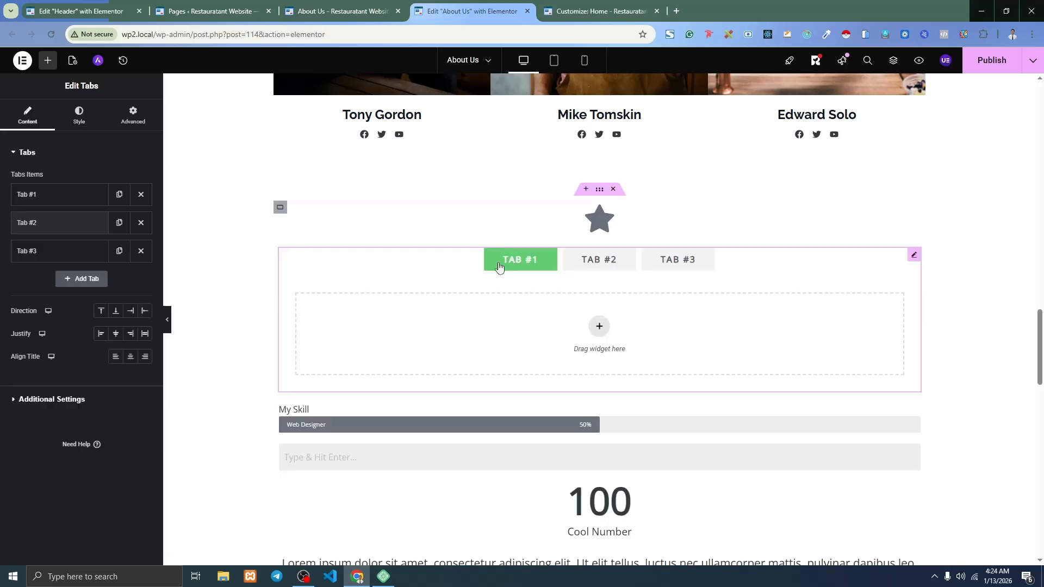
pyautogui.click(596, 260)
pyautogui.click(688, 261)
pyautogui.click(536, 261)
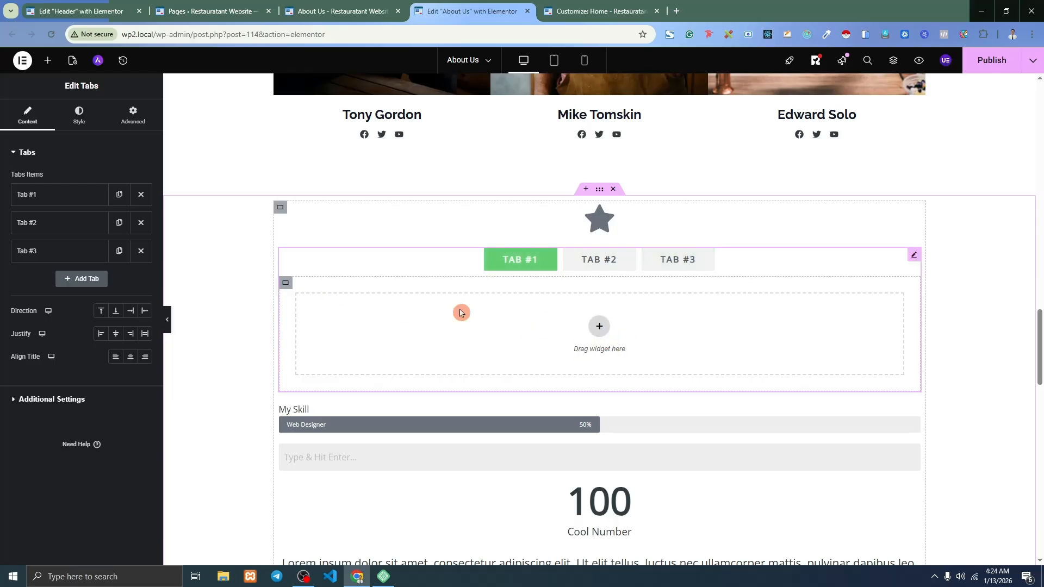
pyautogui.click(49, 61)
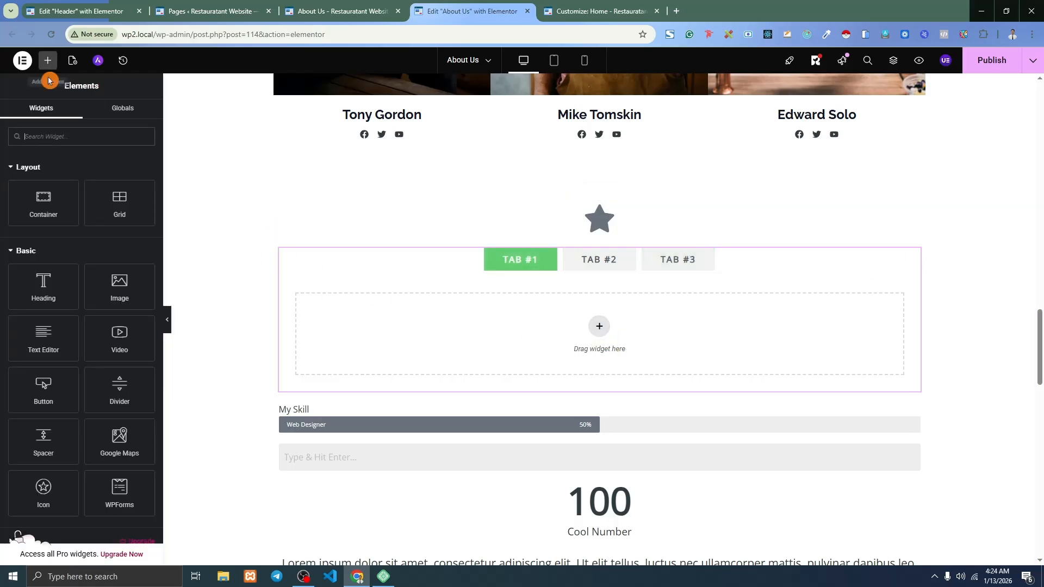
pyautogui.moveTo(49, 353); pyautogui.dragTo(570, 312)
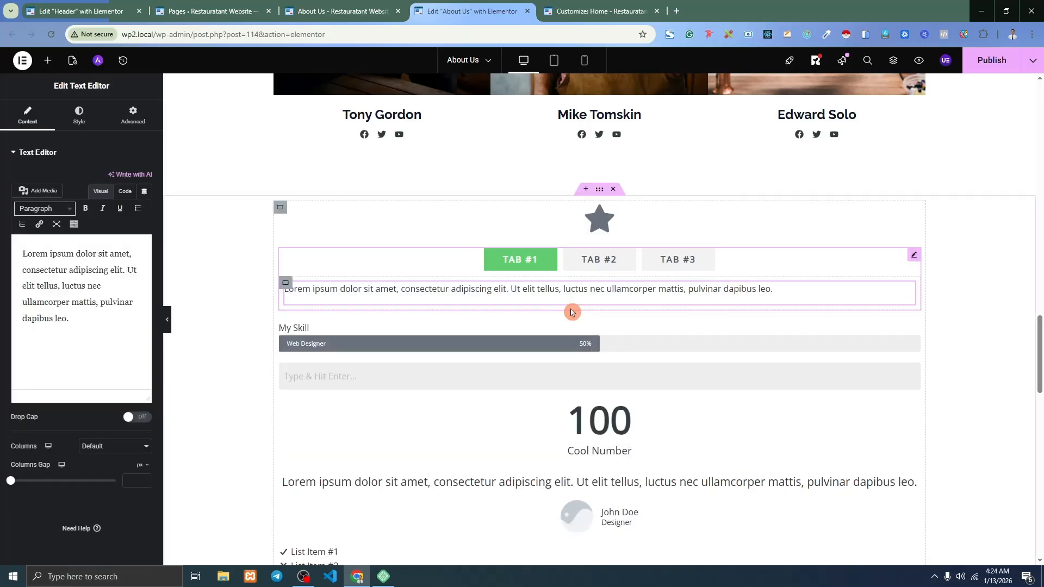
# Make Tab #2 active and drop a second Text Editor block into it.
pyautogui.click(594, 271)
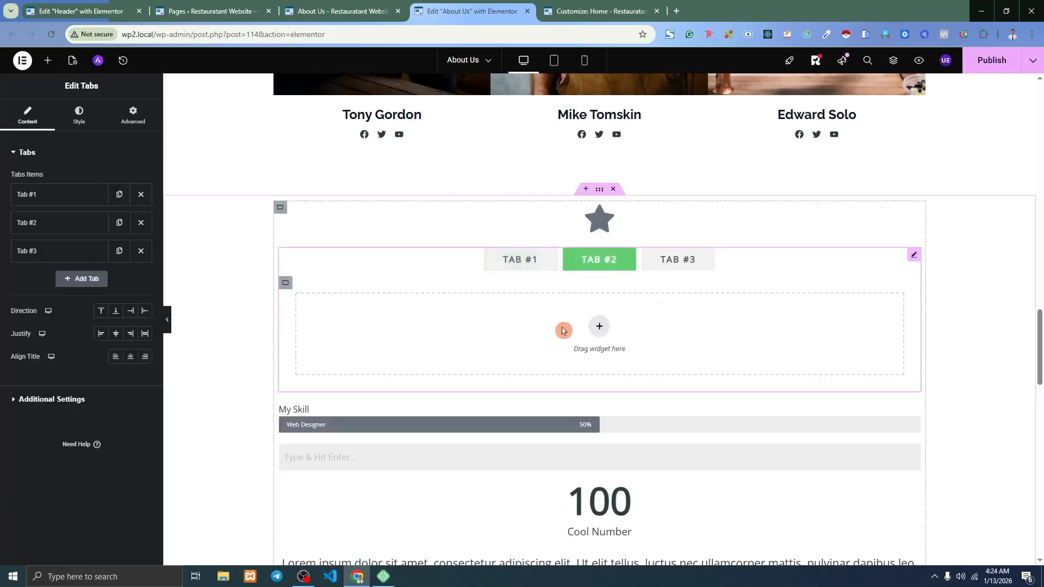
pyautogui.click(680, 263)
pyautogui.click(532, 267)
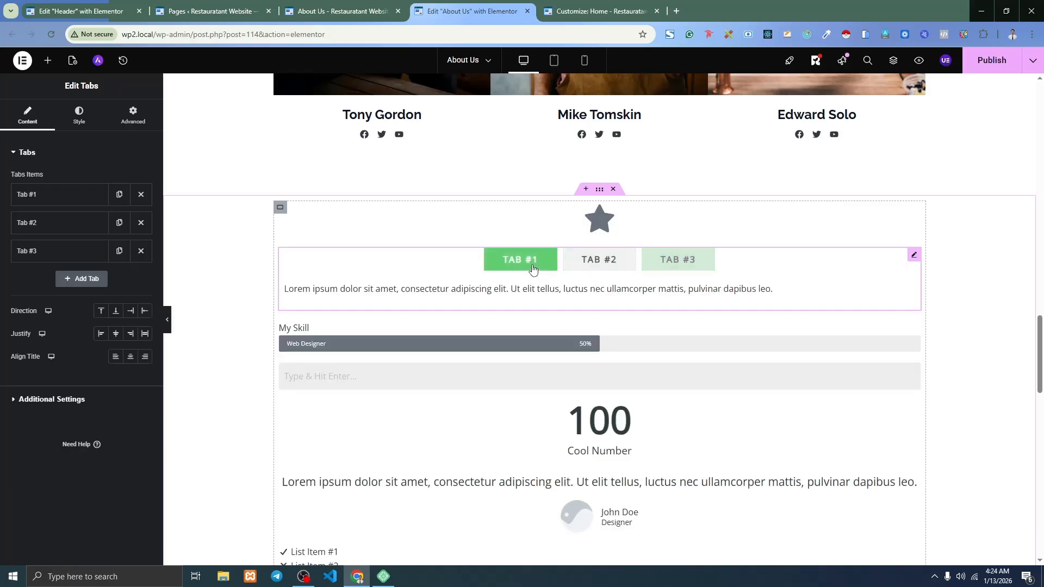
pyautogui.click(602, 264)
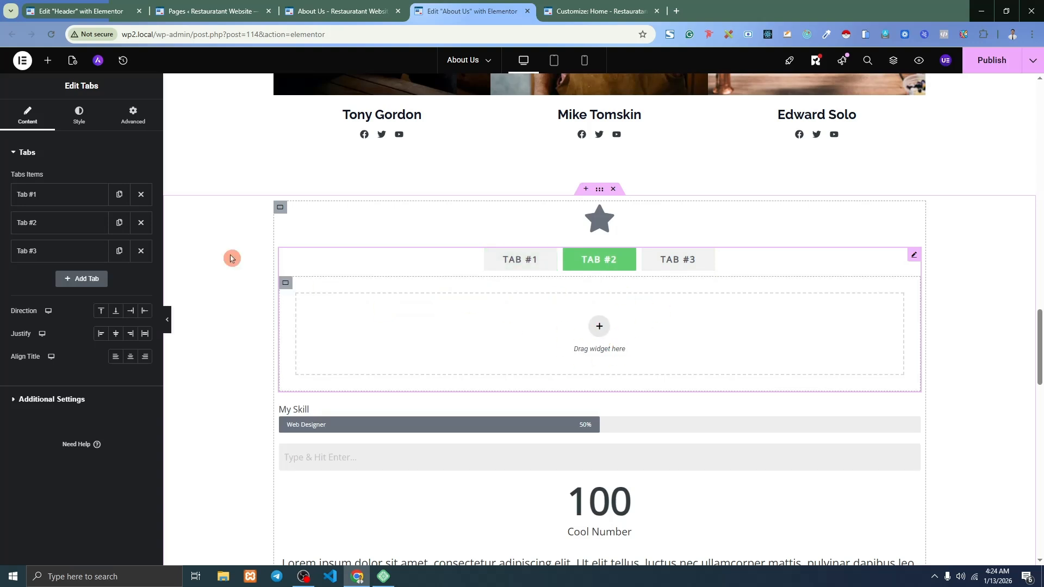
pyautogui.click(48, 61)
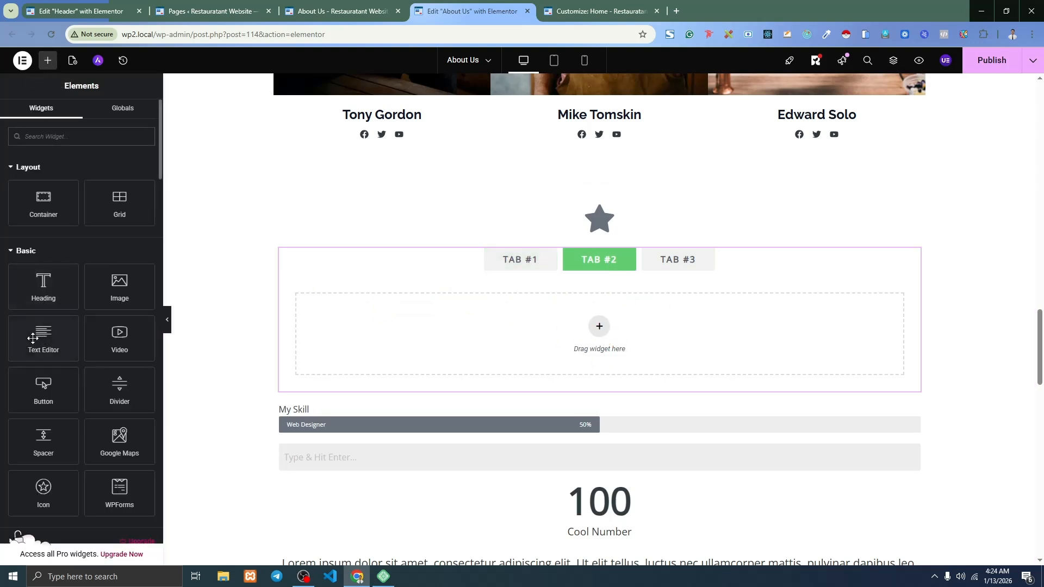
pyautogui.moveTo(33, 338); pyautogui.dragTo(575, 306)
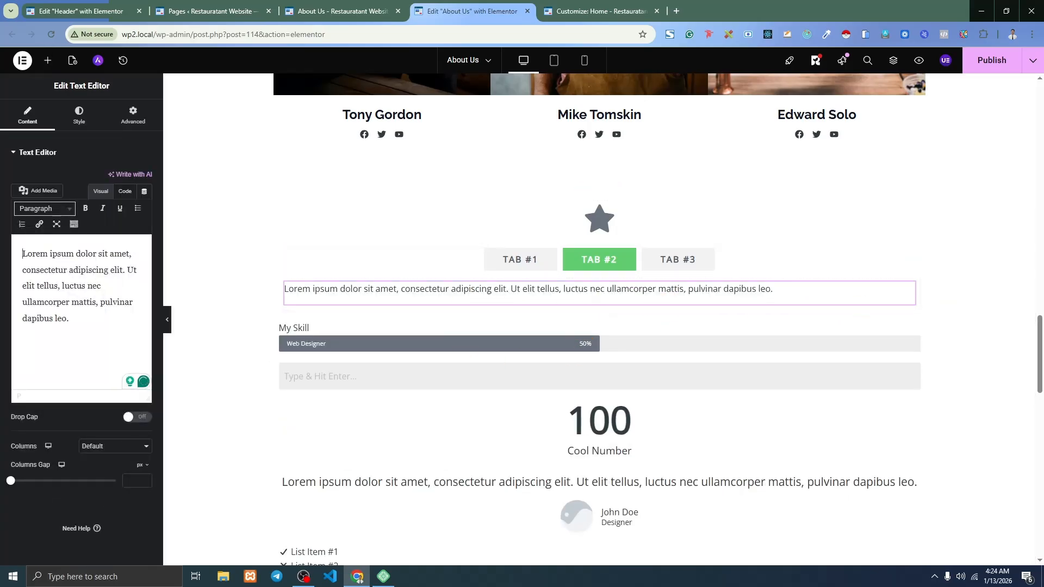
# Publish the About Us page changes.
pyautogui.click(997, 70)
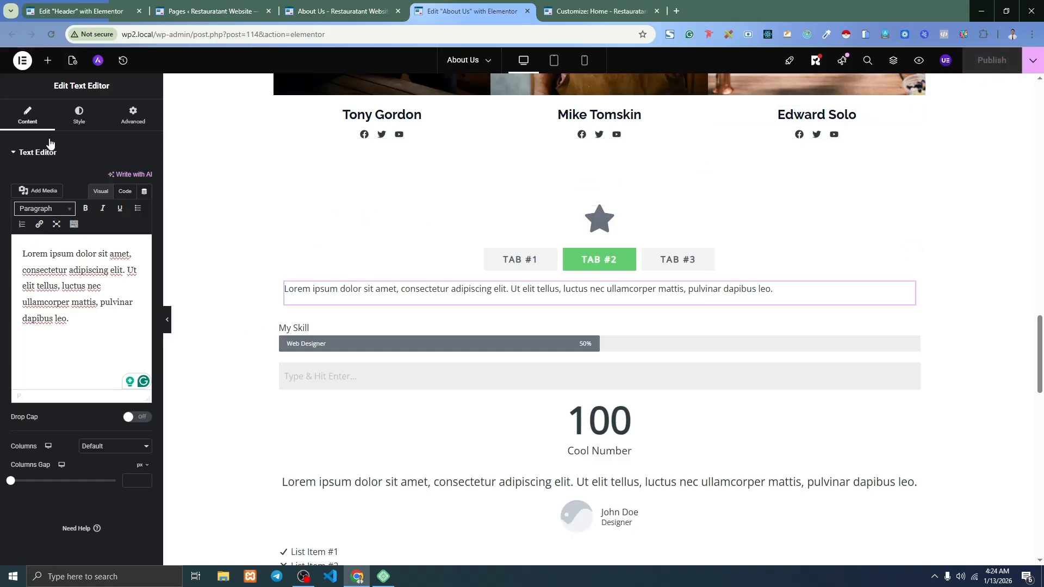
pyautogui.click(47, 61)
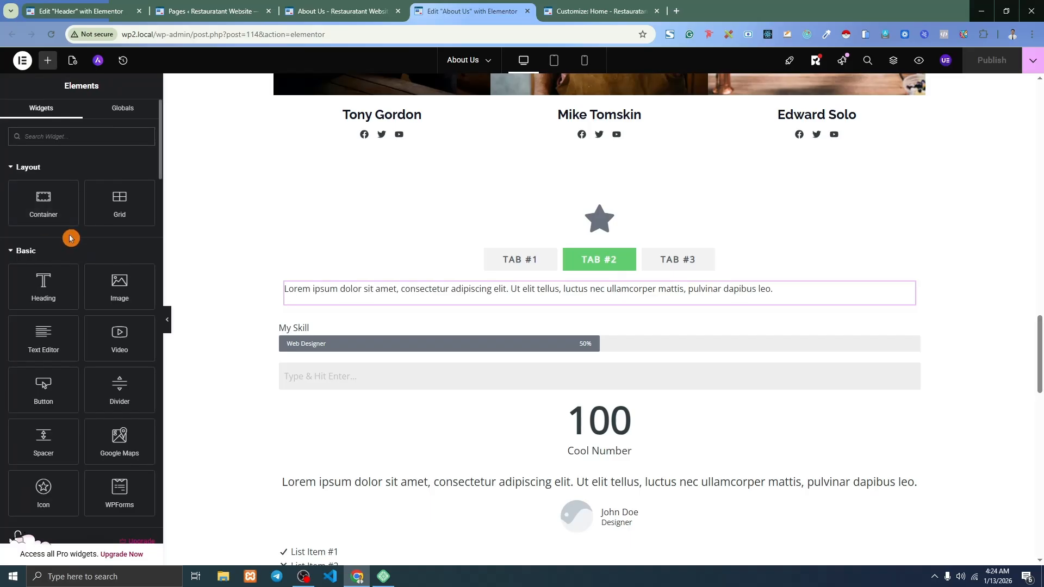
pyautogui.scroll(-6, 71, 238)
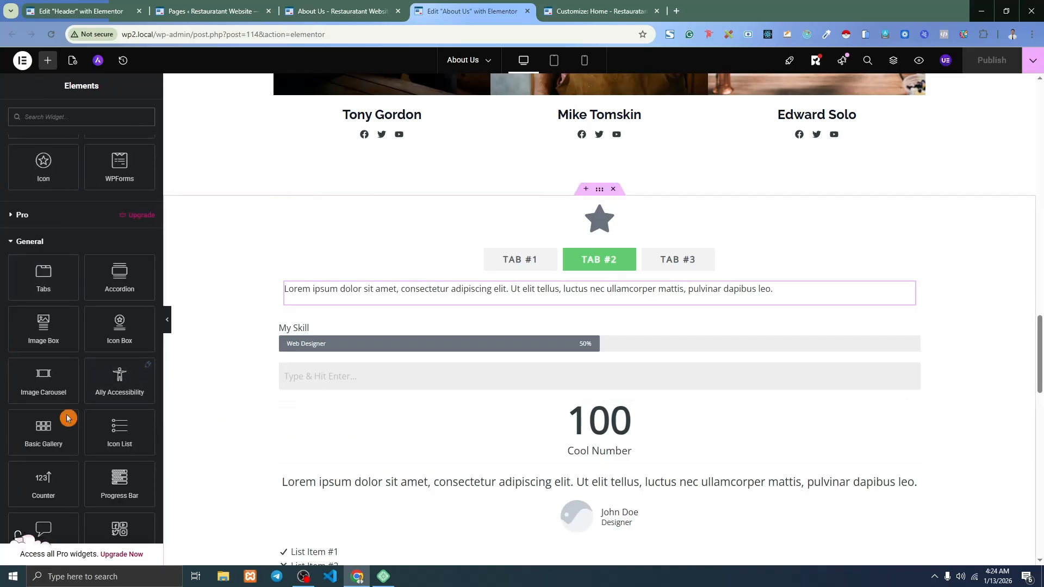
pyautogui.scroll(-1, 39, 358)
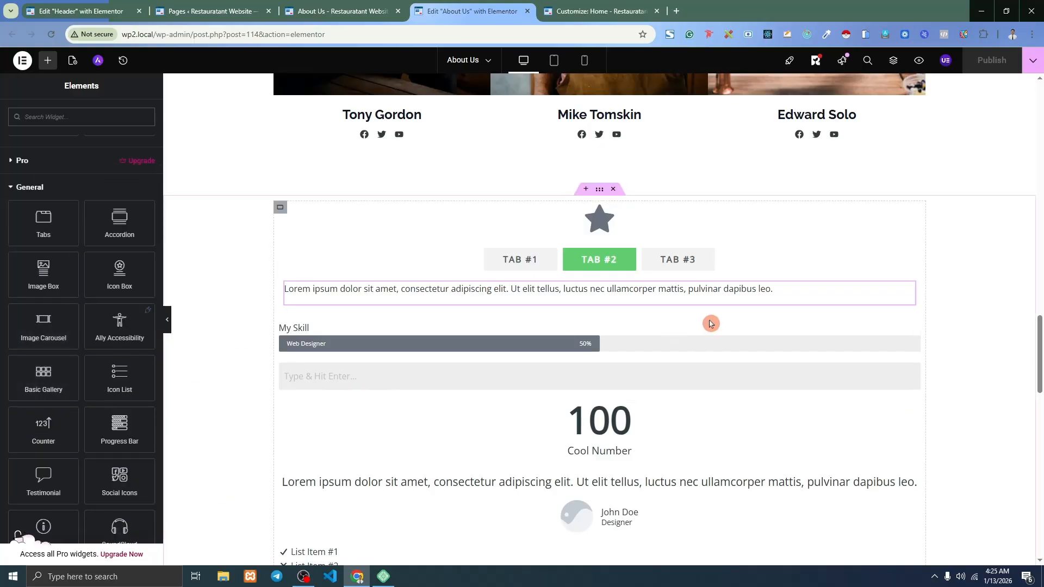
pyautogui.scroll(11, 598, 317)
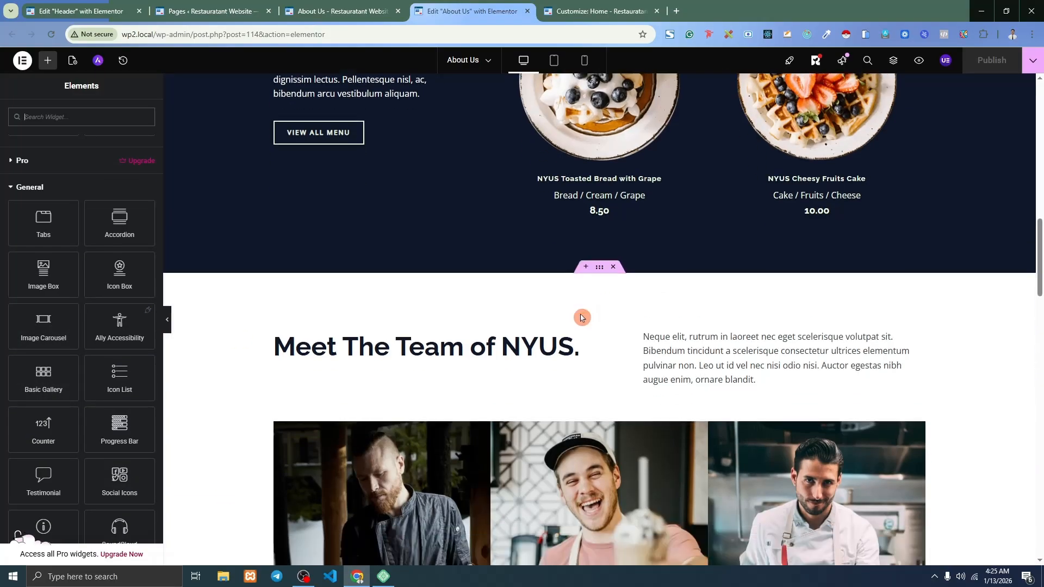
pyautogui.scroll(-5, 582, 317)
pyautogui.scroll(-2, 147, 399)
pyautogui.moveTo(111, 374); pyautogui.dragTo(646, 445)
pyautogui.scroll(-2, 647, 443)
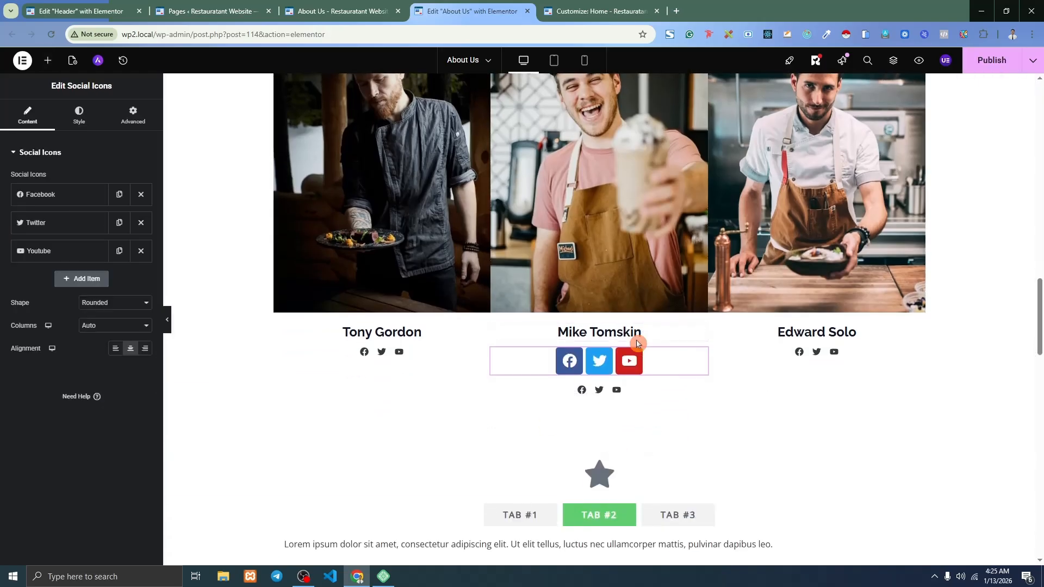
pyautogui.rightClick(702, 356)
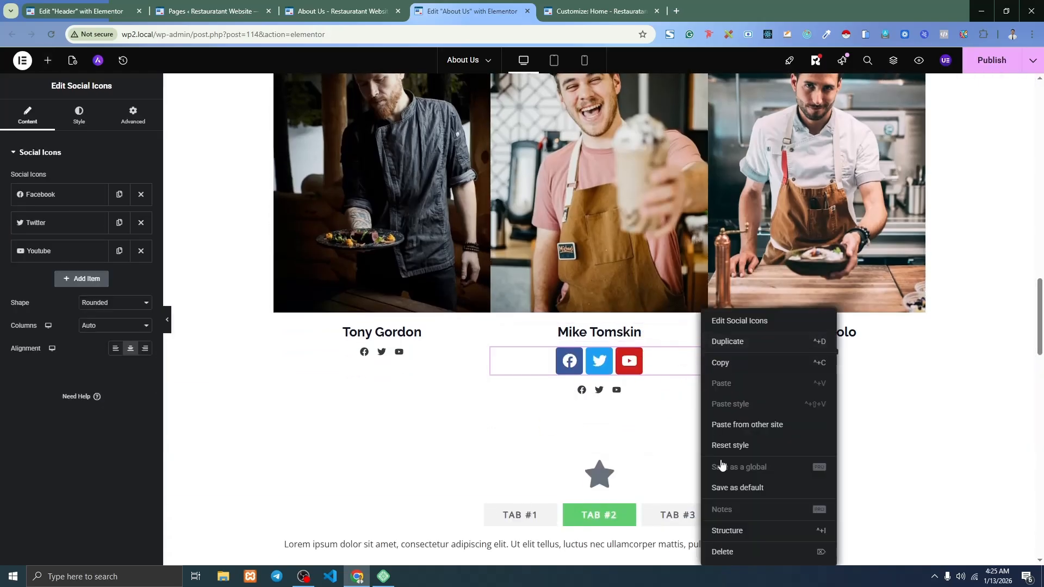
pyautogui.click(723, 551)
# Place a CLICK HERE button between the search field and the 100 Cool Number counter.
pyautogui.scroll(-4, 598, 353)
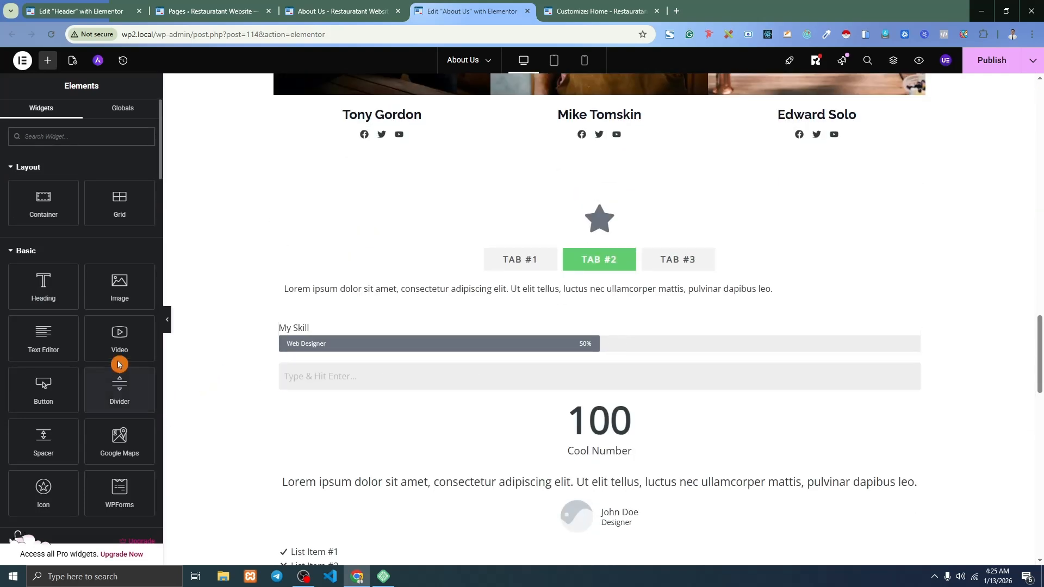
pyautogui.scroll(-1, 89, 415)
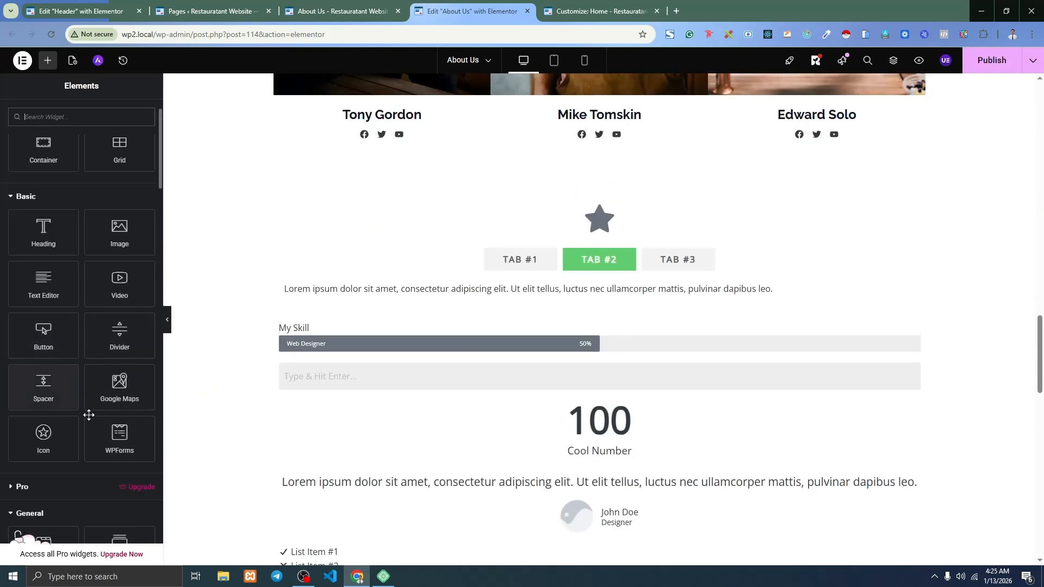
pyautogui.moveTo(44, 337); pyautogui.dragTo(576, 392)
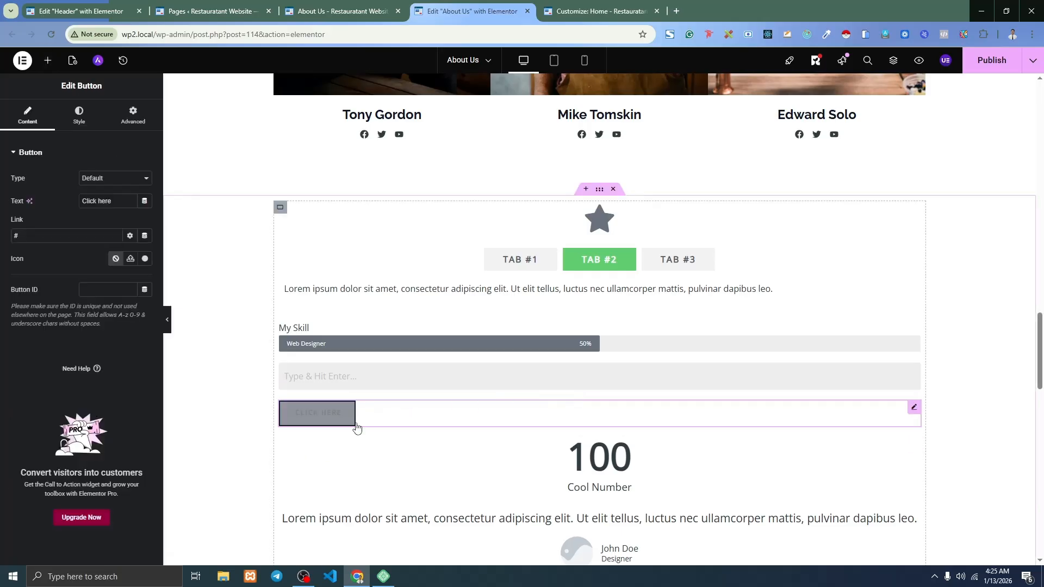
pyautogui.click(489, 360)
# Publish the updated About Us page with the new button.
pyautogui.click(985, 69)
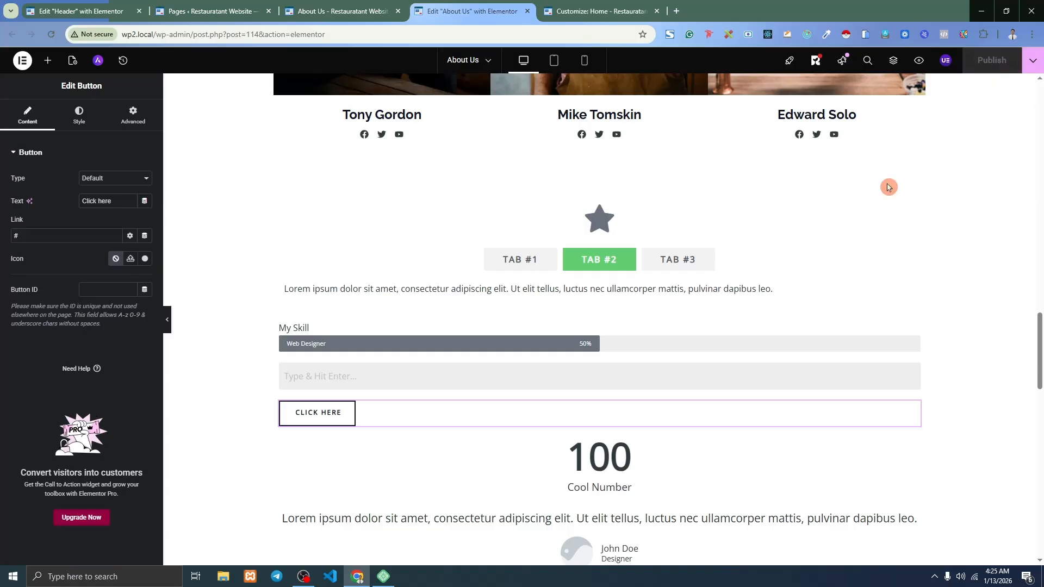
pyautogui.click(47, 60)
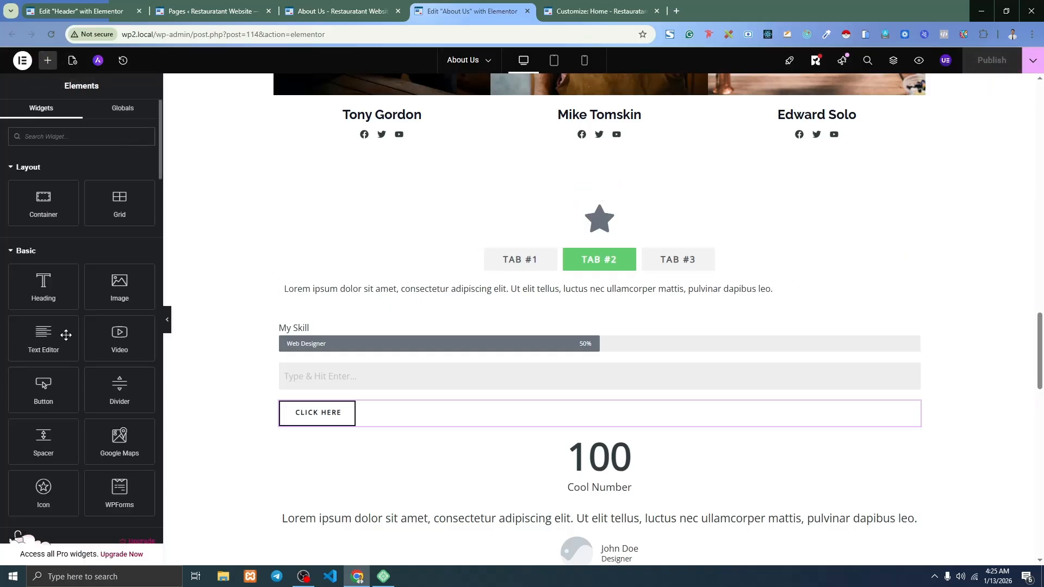
pyautogui.scroll(-8, 66, 335)
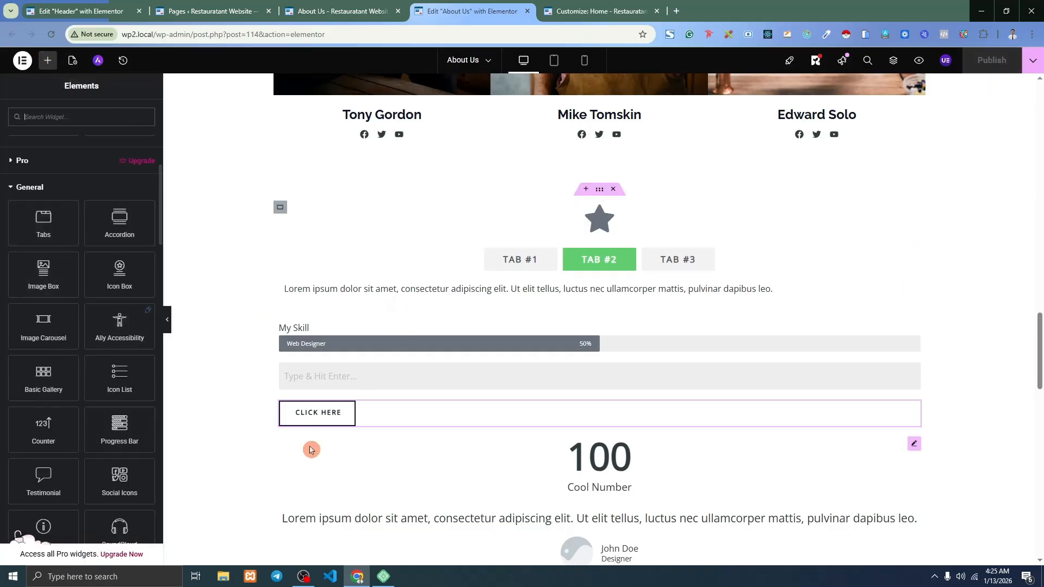
pyautogui.scroll(-4, 333, 306)
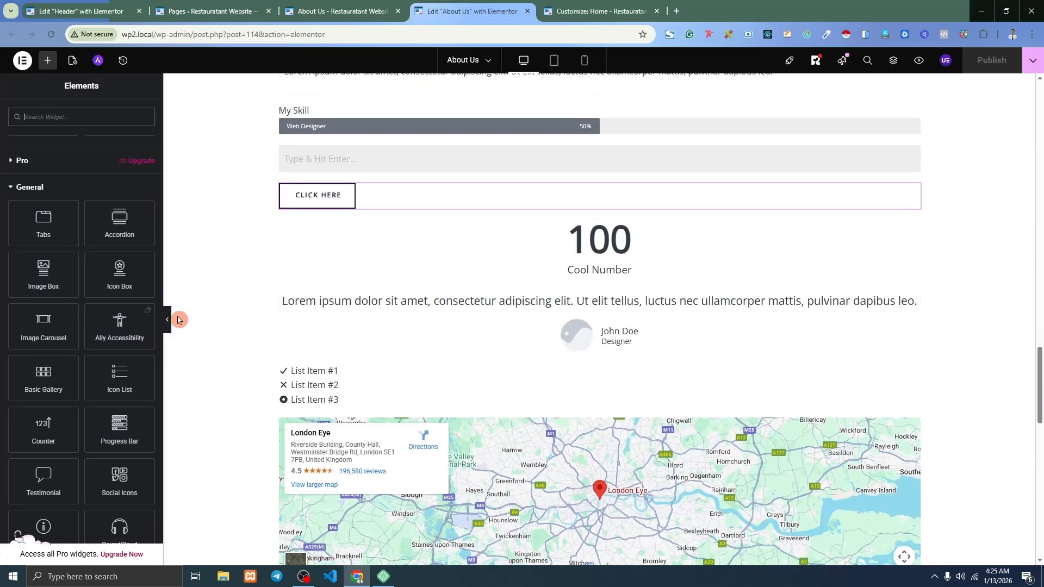
pyautogui.scroll(-4, 543, 301)
pyautogui.scroll(7, 543, 302)
pyautogui.scroll(8, 544, 302)
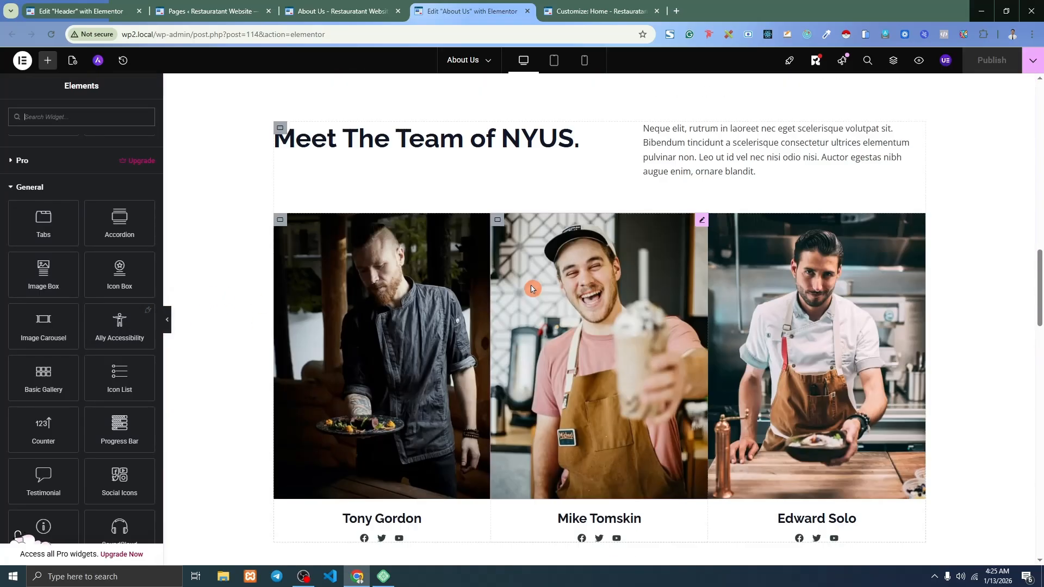